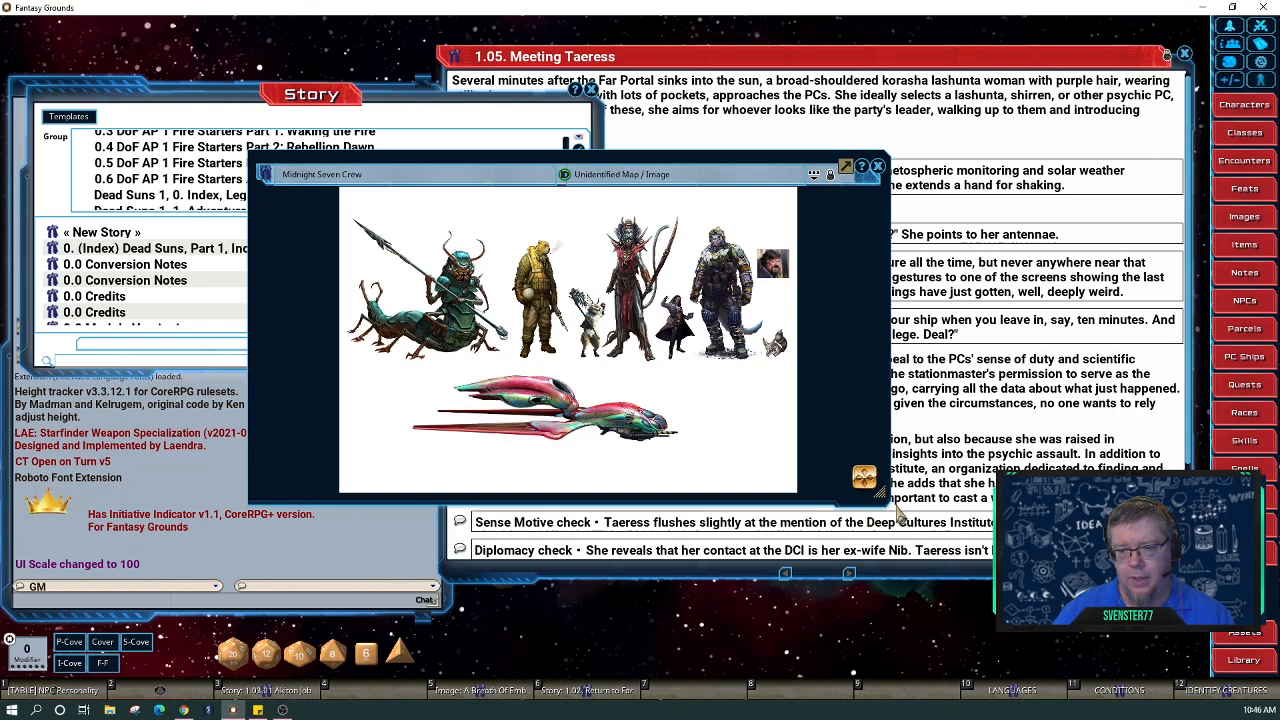
Unlock the Midnight Seven Crew image for editing and enlarge its window until the full layer list fits.
{"action": "left_click_drag", "start_coordinate": [888, 497], "coordinate": [856, 502]}
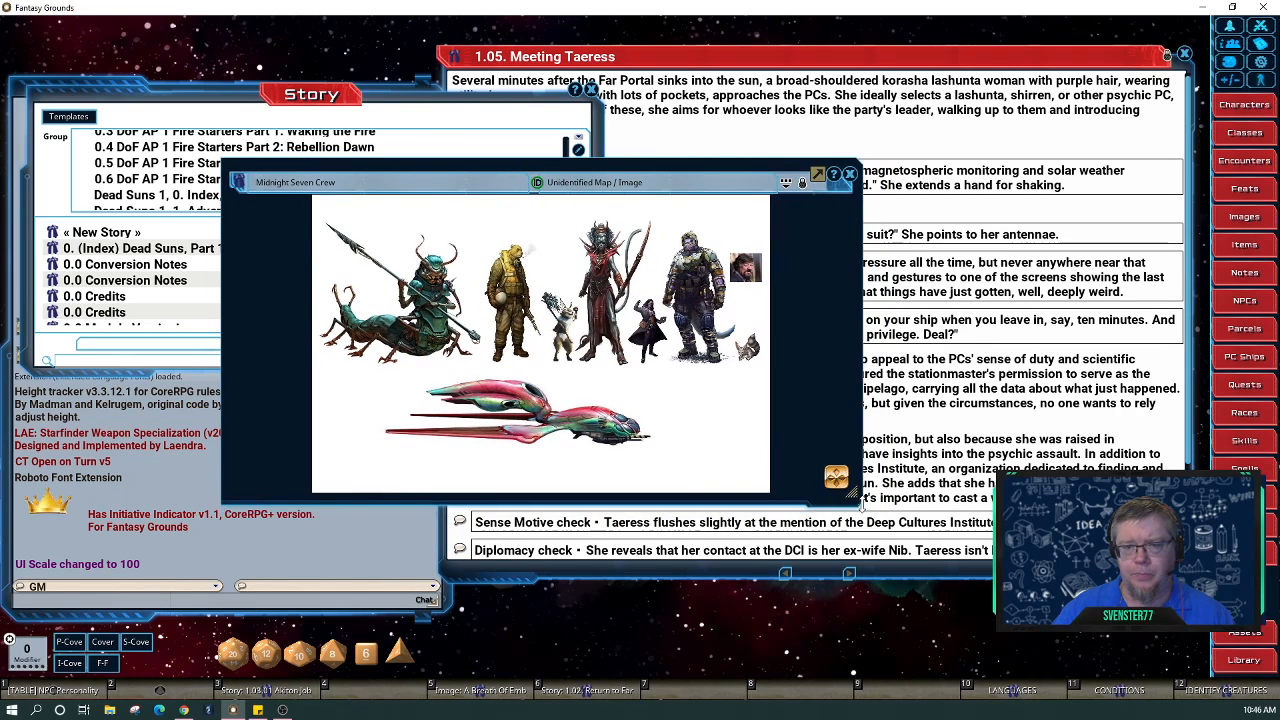
{"action": "left_click_drag", "start_coordinate": [650, 182], "coordinate": [630, 278]}
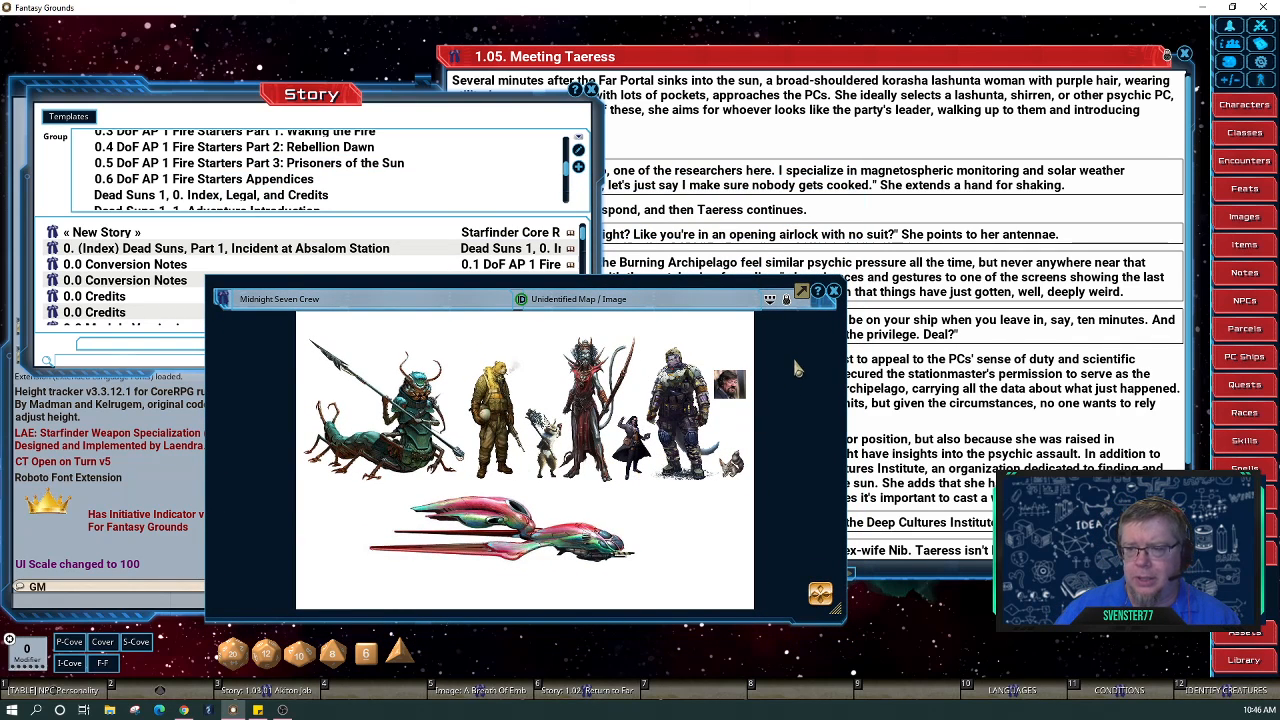
{"action": "left_click", "coordinate": [786, 299]}
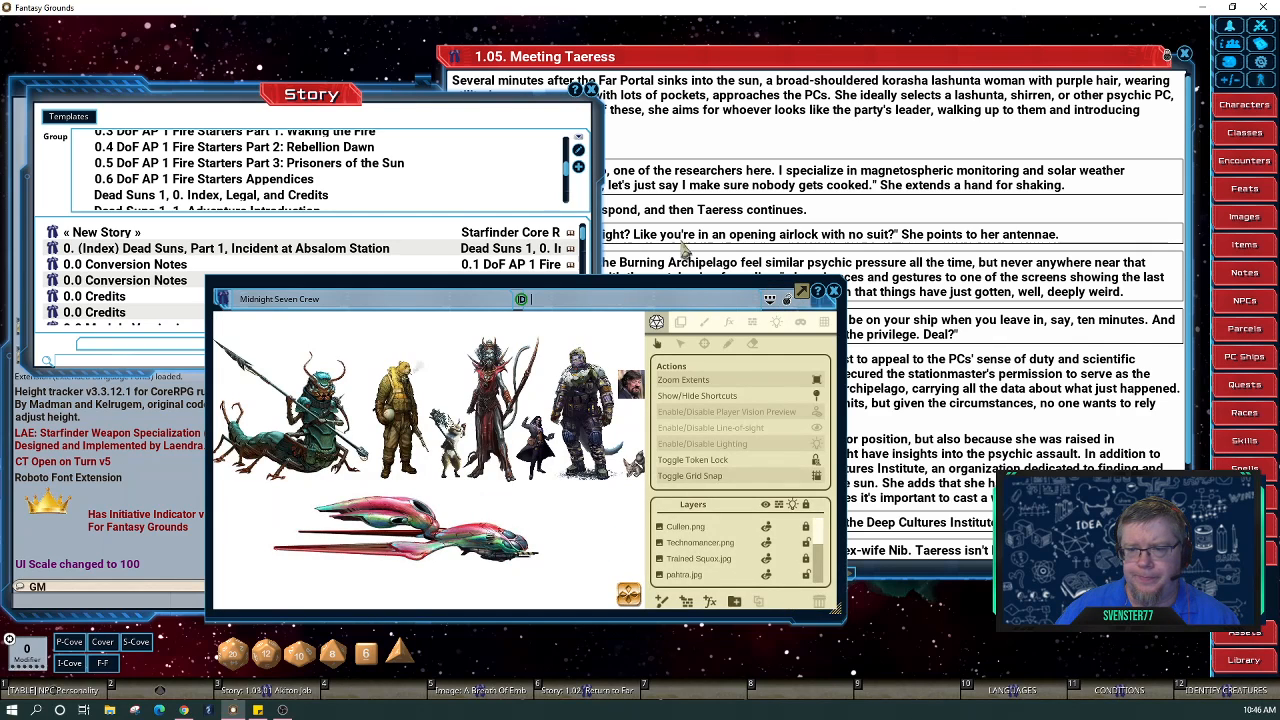
{"action": "left_click_drag", "start_coordinate": [578, 298], "coordinate": [611, 155]}
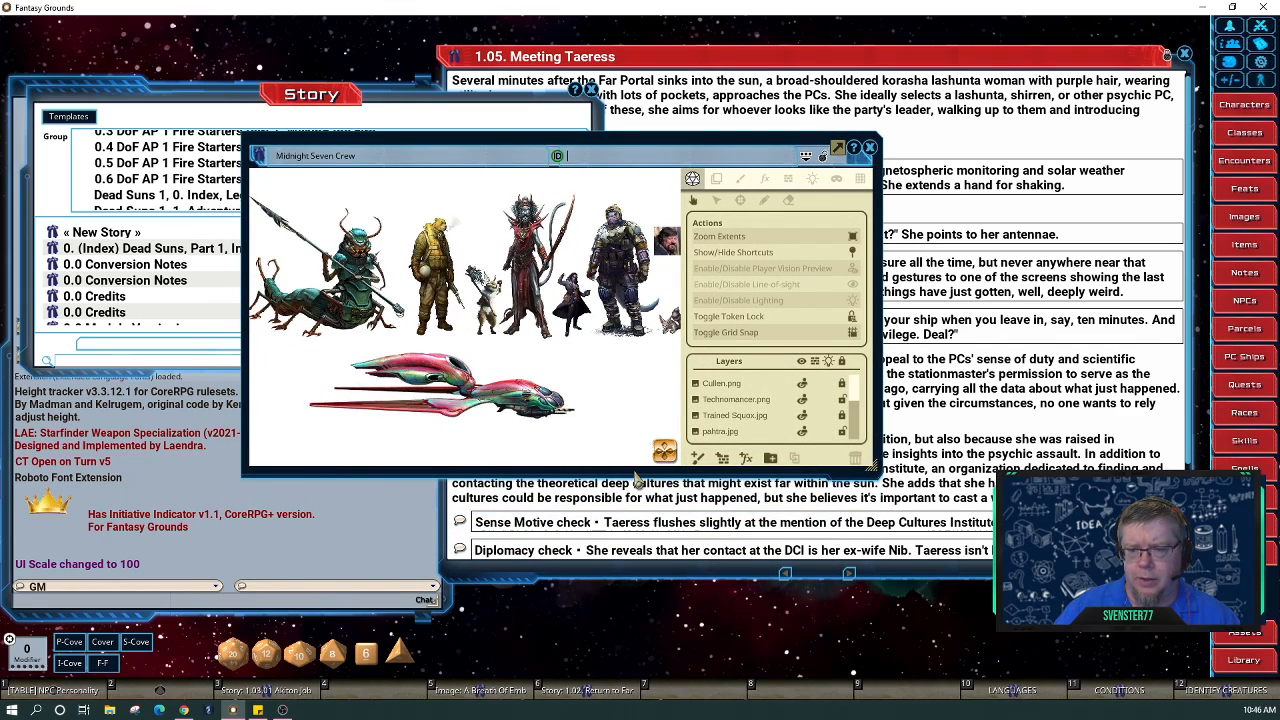
{"action": "left_click_drag", "start_coordinate": [634, 477], "coordinate": [634, 628]}
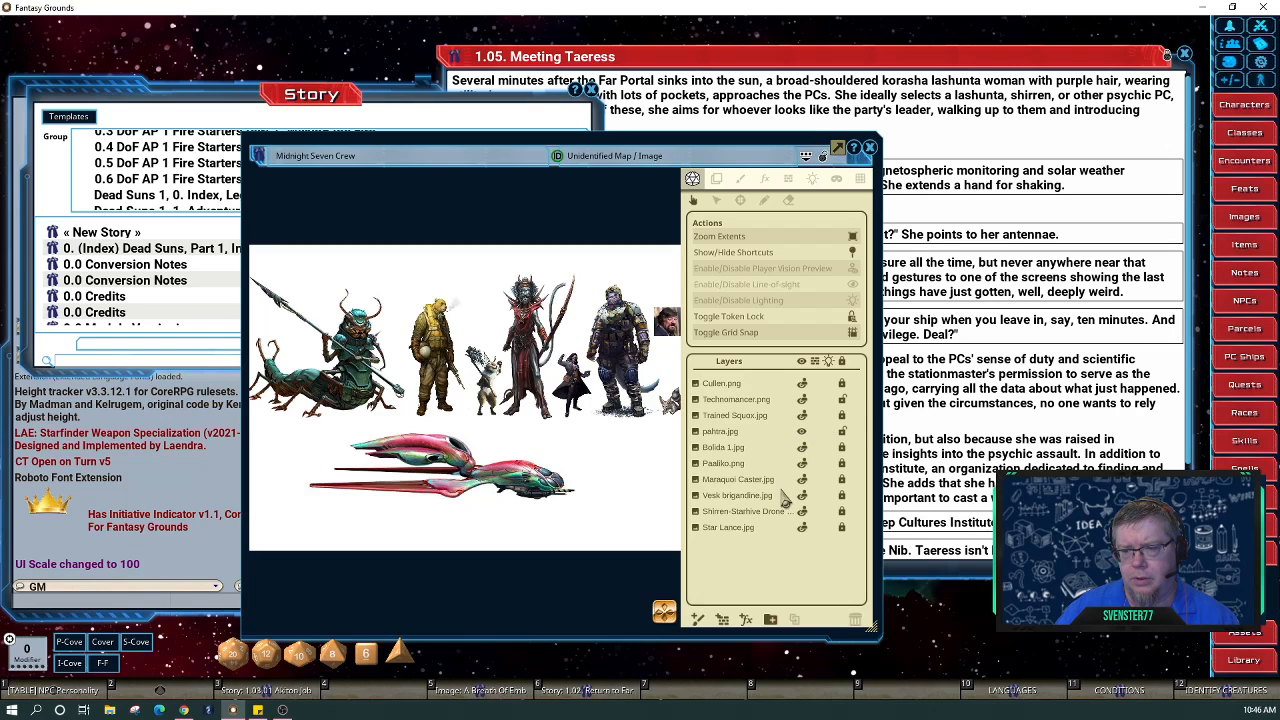
{"action": "left_click", "coordinate": [803, 440]}
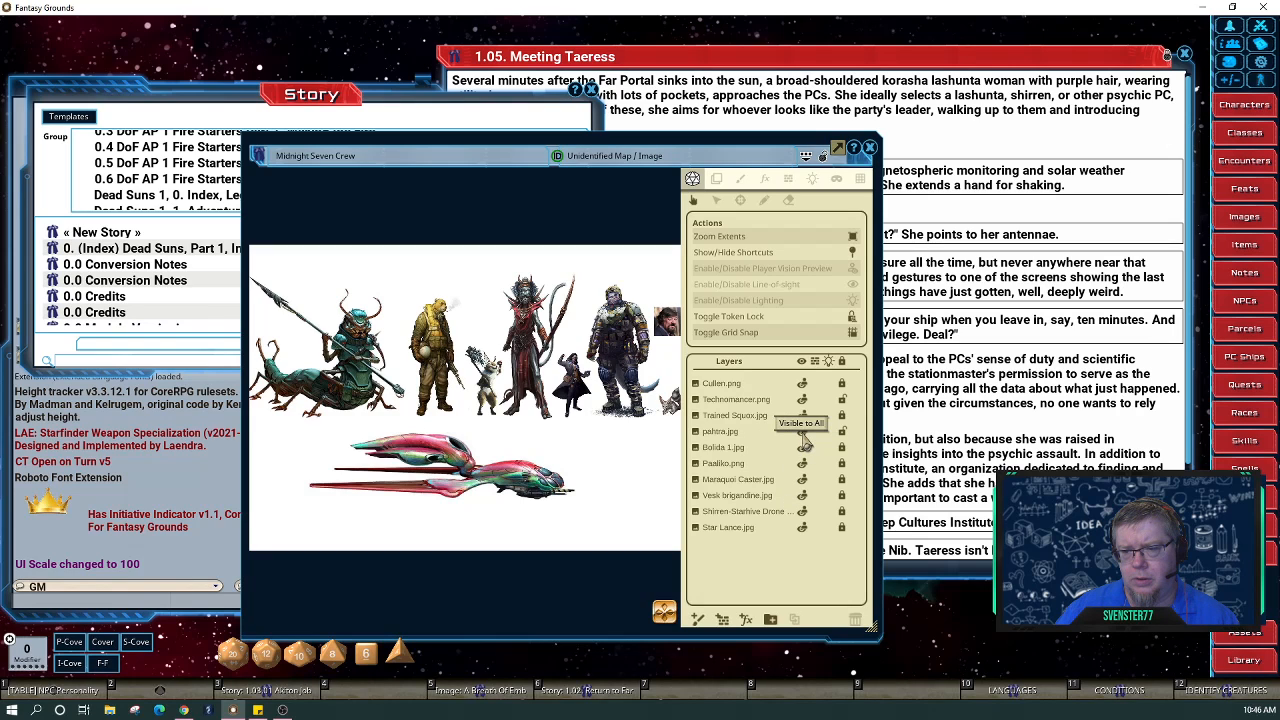
{"action": "left_click", "coordinate": [804, 441]}
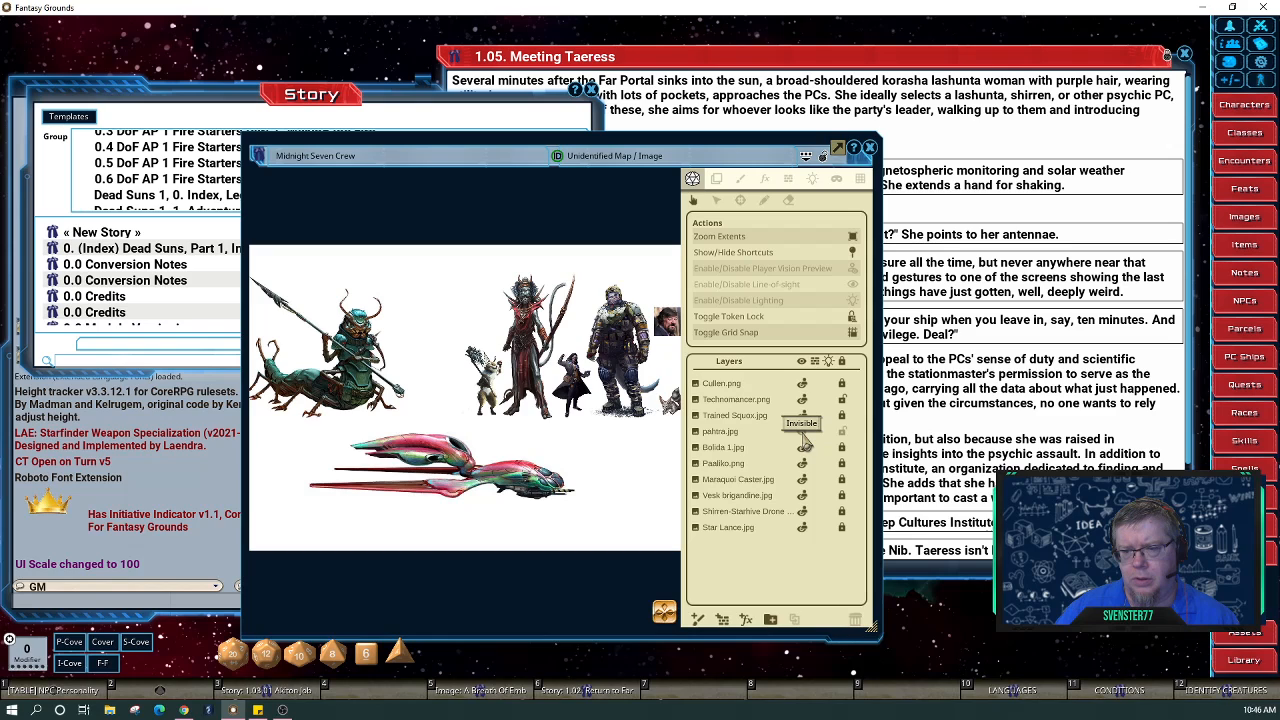
{"action": "left_click", "coordinate": [804, 441]}
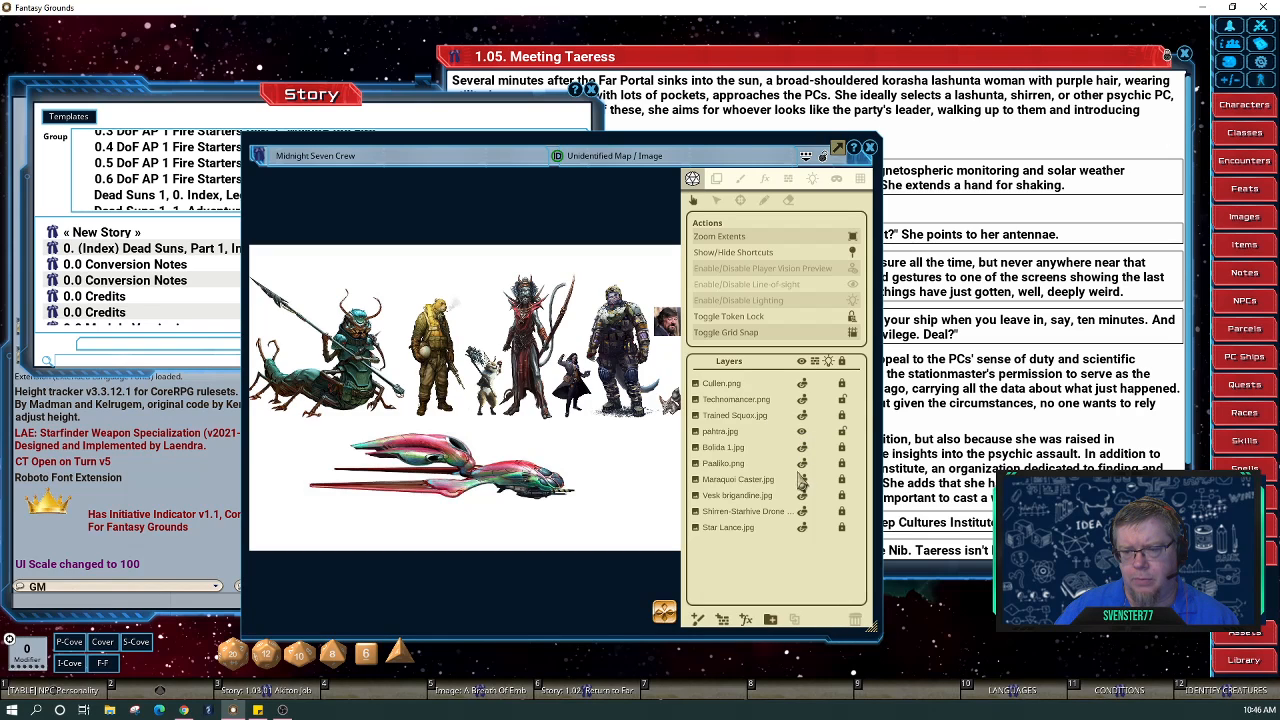
Hide the Paaliko.png and Maraquoi Caster.jpg layers in the crew image.
{"action": "left_click", "coordinate": [804, 466]}
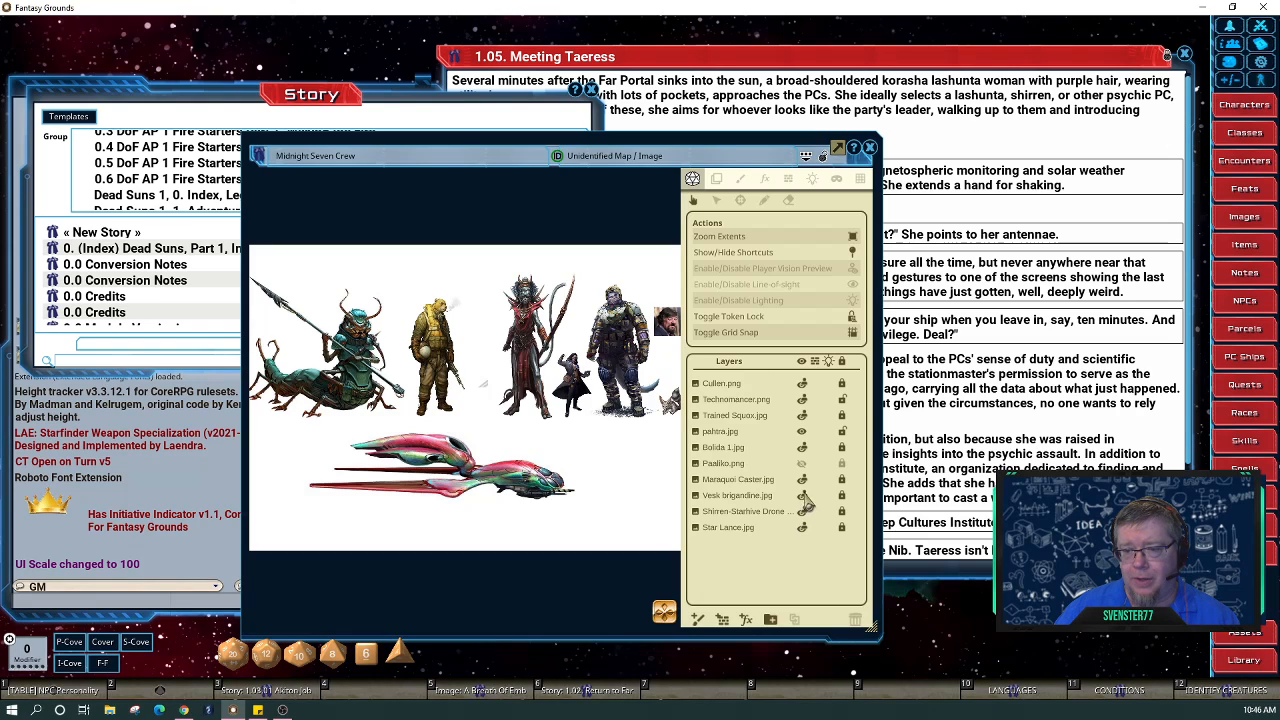
{"action": "left_click", "coordinate": [804, 481]}
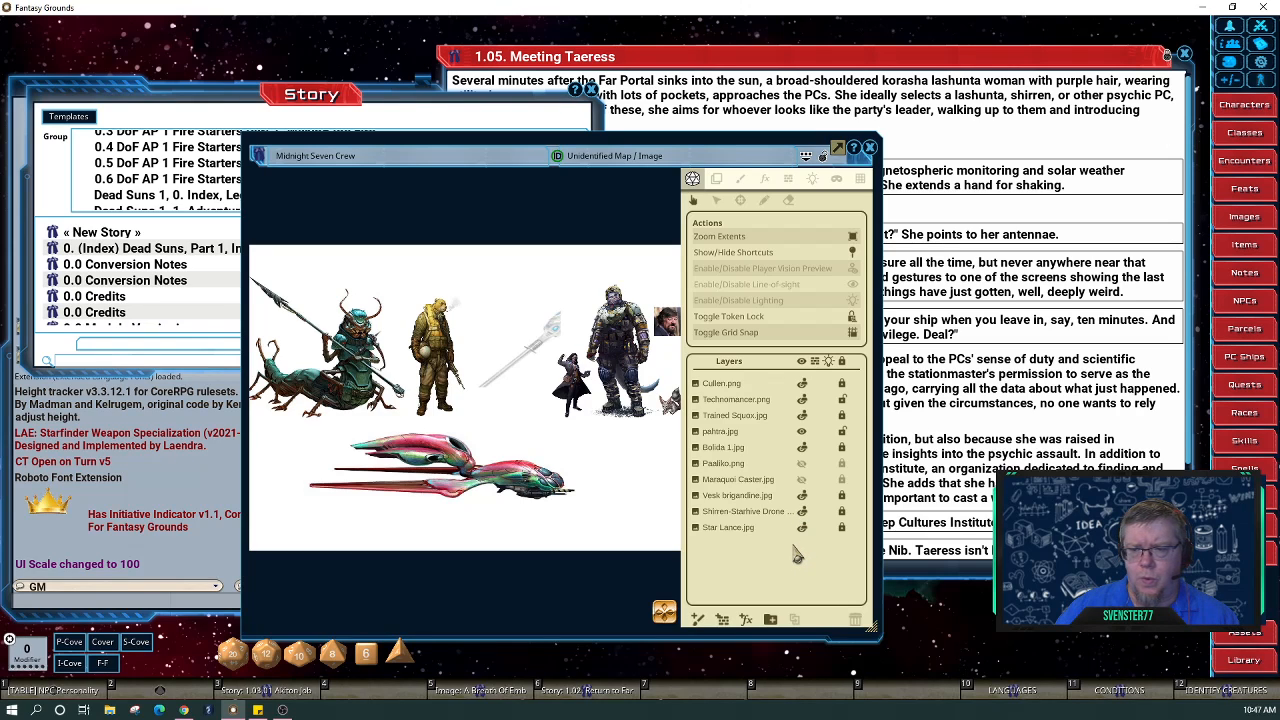
Move the Technomancer.png figure left into the gap beside the yellow-clad figure.
{"action": "left_click", "coordinate": [778, 401]}
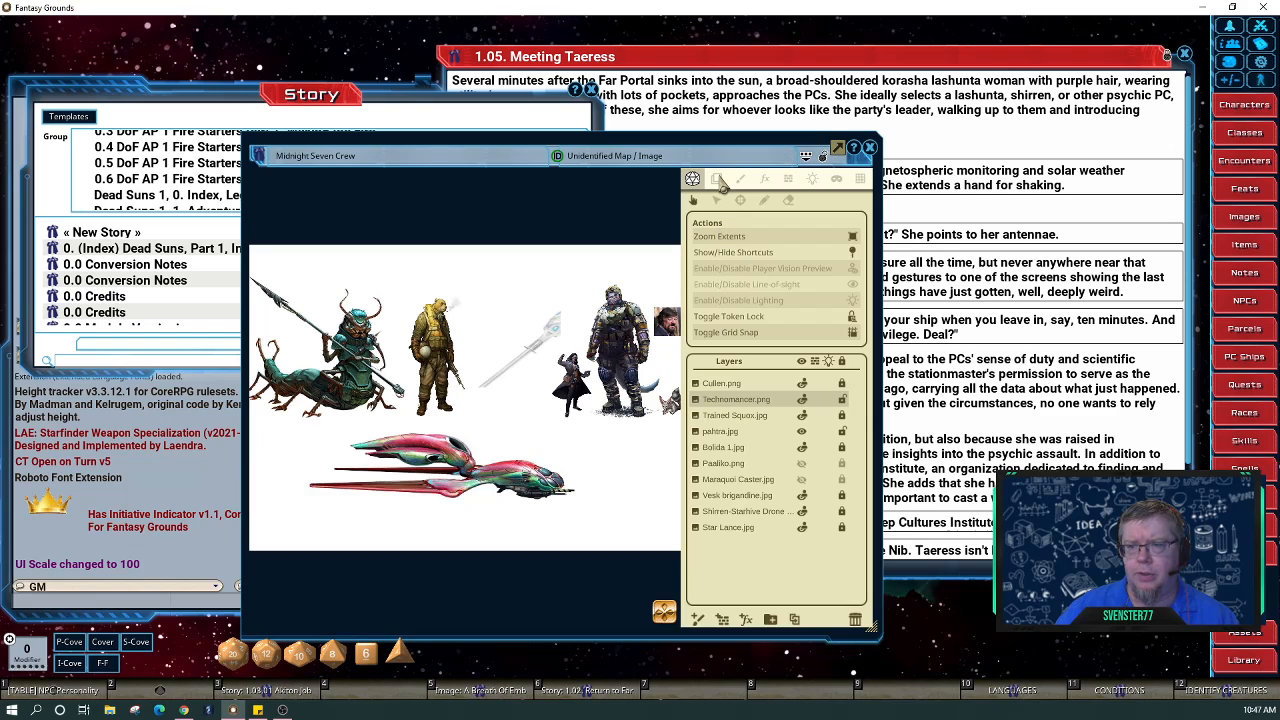
{"action": "left_click", "coordinate": [716, 179]}
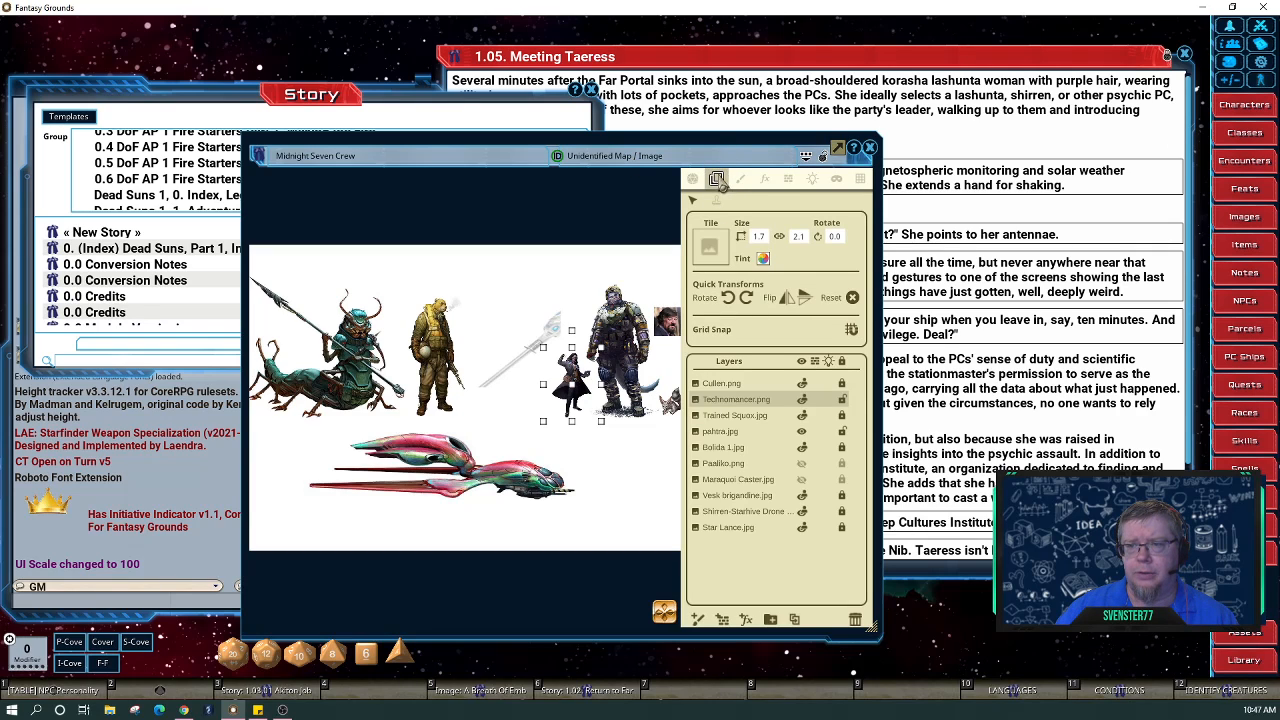
{"action": "left_click_drag", "start_coordinate": [681, 150], "coordinate": [706, 85]}
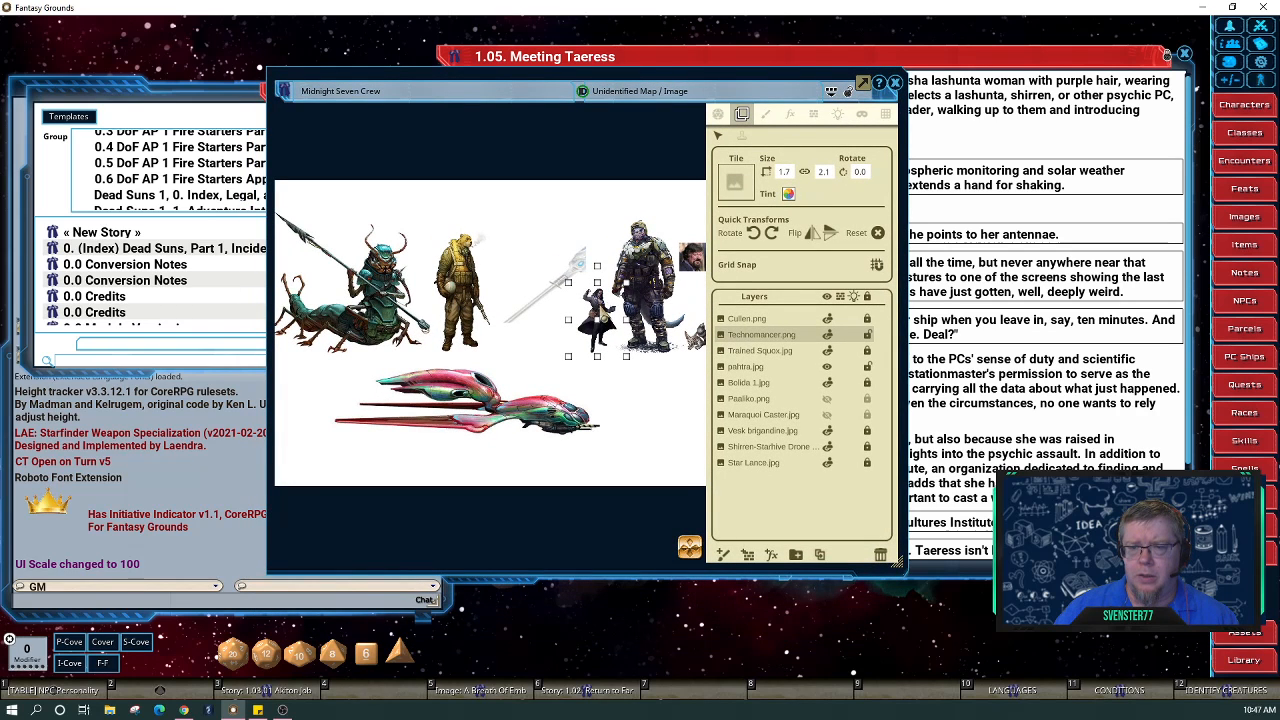
{"action": "left_click_drag", "start_coordinate": [596, 316], "coordinate": [524, 316]}
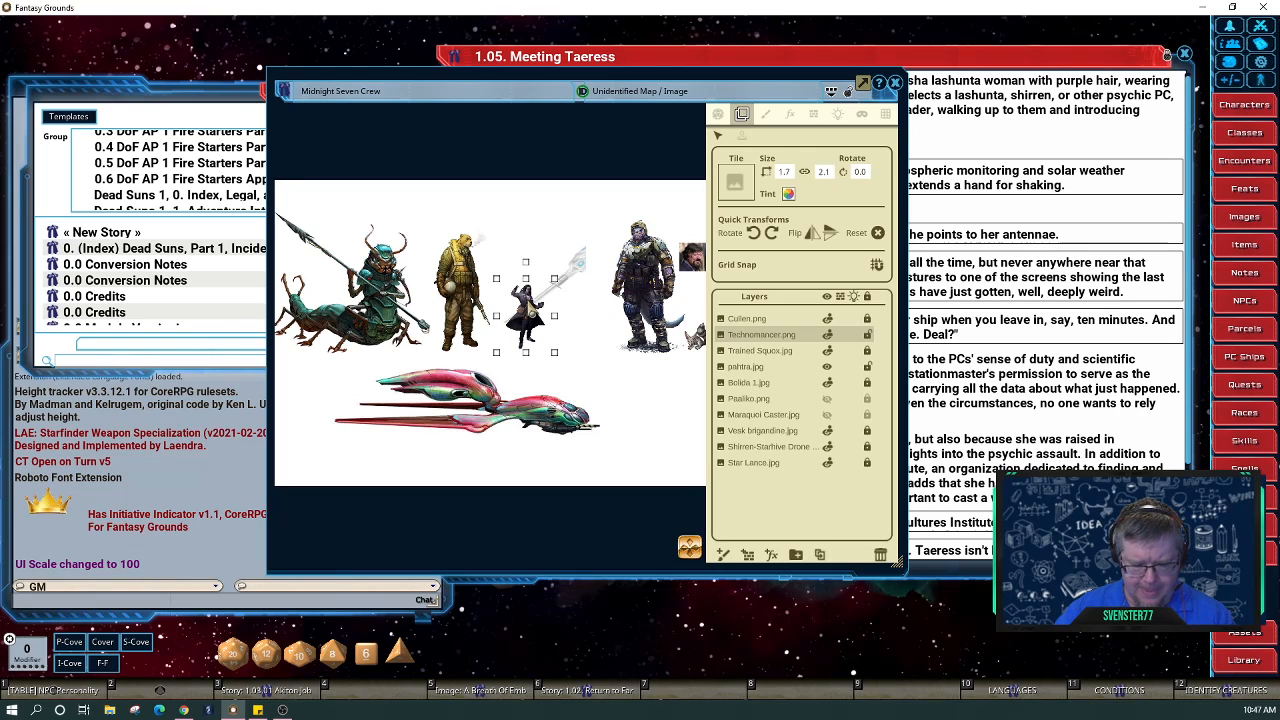
{"action": "mouse_move", "coordinate": [525, 316]}
{"action": "left_mouse_down"}
{"action": "mouse_move", "coordinate": [578, 315]}
{"action": "mouse_move", "coordinate": [525, 315]}
{"action": "left_mouse_up"}
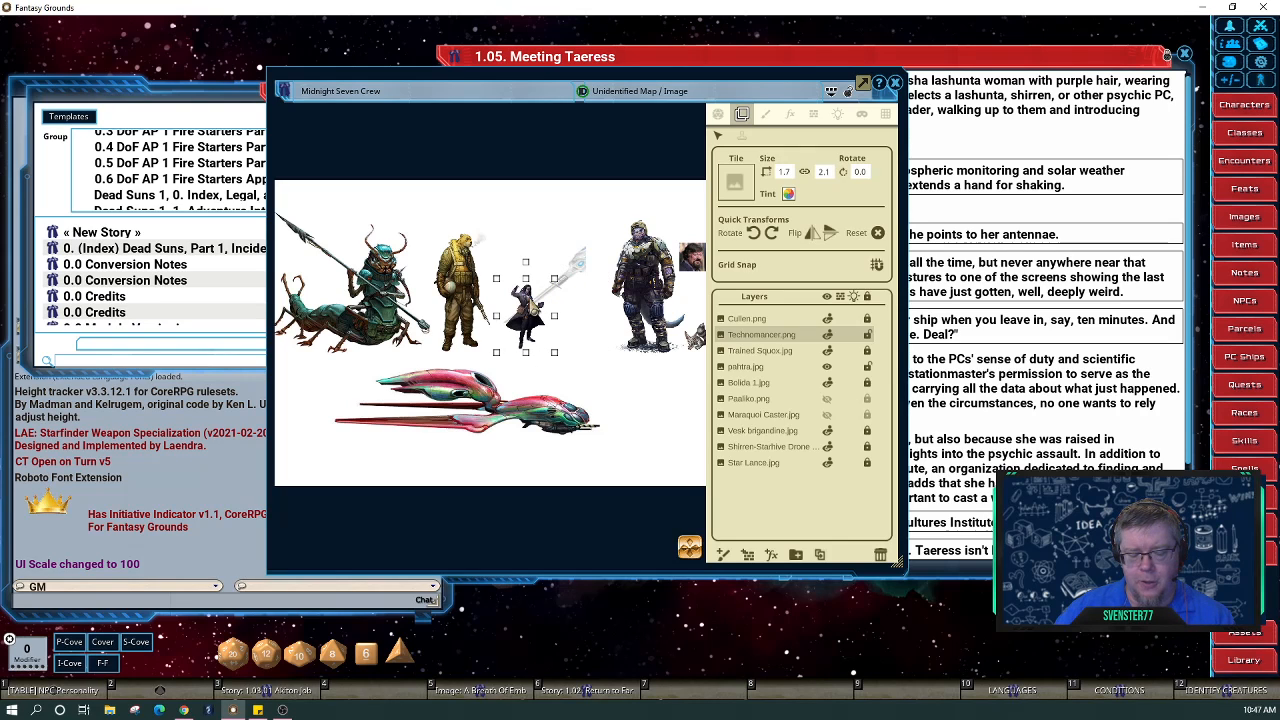
{"action": "key", "text": "ctrl"}
{"action": "left_click_drag", "start_coordinate": [525, 315], "coordinate": [523, 311]}
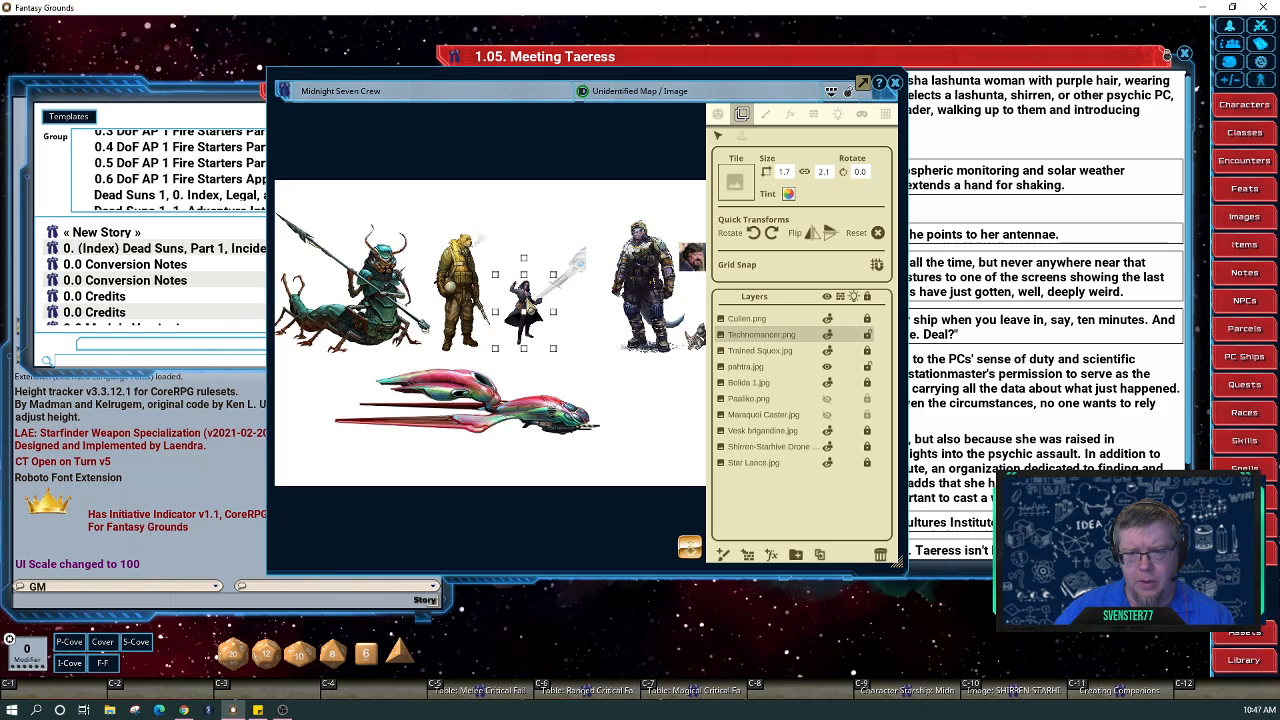
Unlock the Vesk brigandine.jpg layer and shift the armoured figure left, close beside the Technomancer, aligning its feet with the other figures.
{"action": "left_click", "coordinate": [610, 364]}
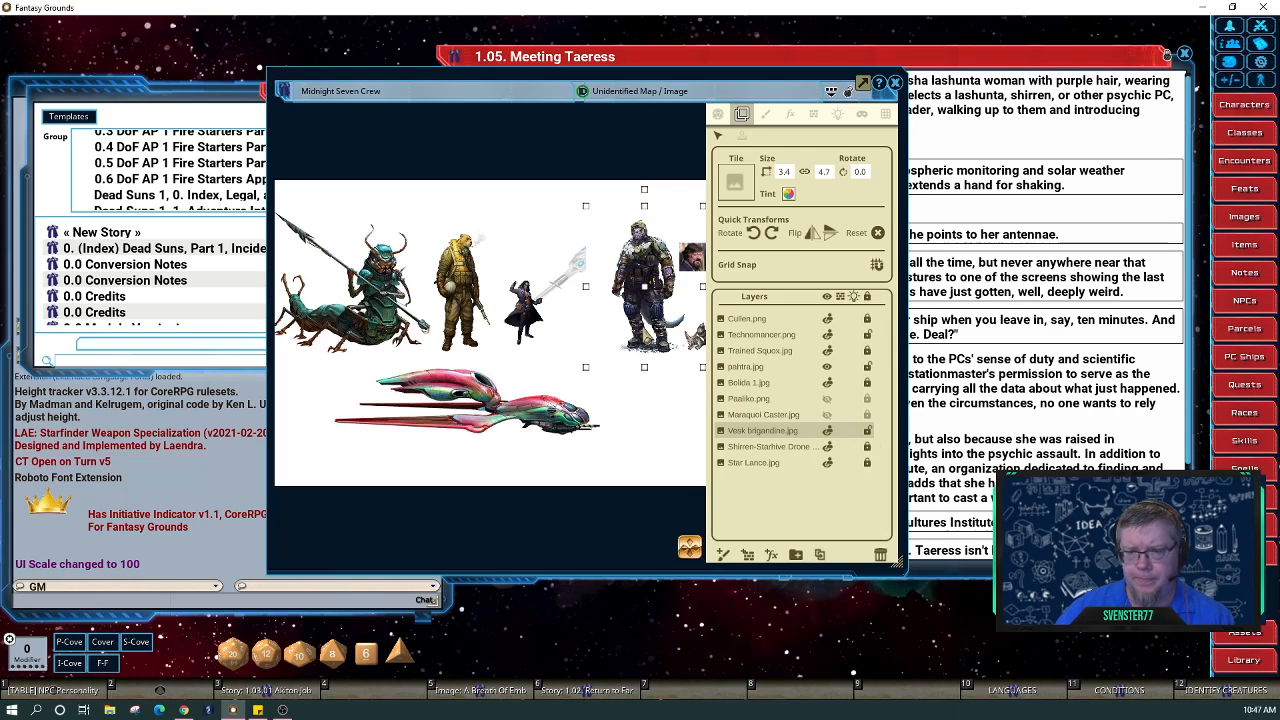
{"action": "key", "text": "ctrl+Left"}
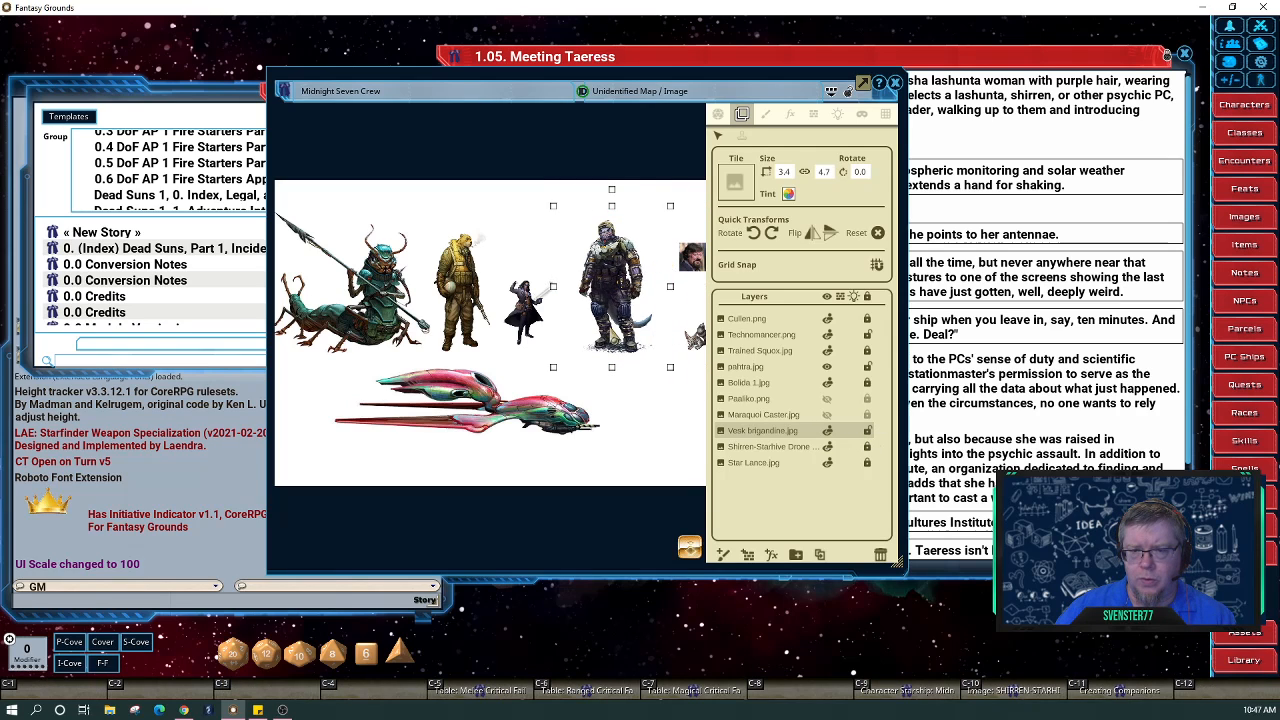
{"action": "key", "text": "ctrl+Left"}
{"action": "key", "text": "ctrl+Left"}
{"action": "key", "text": "ctrl+Left"}
{"action": "key", "text": "ctrl+Left"}
{"action": "key", "text": "ctrl+Left"}
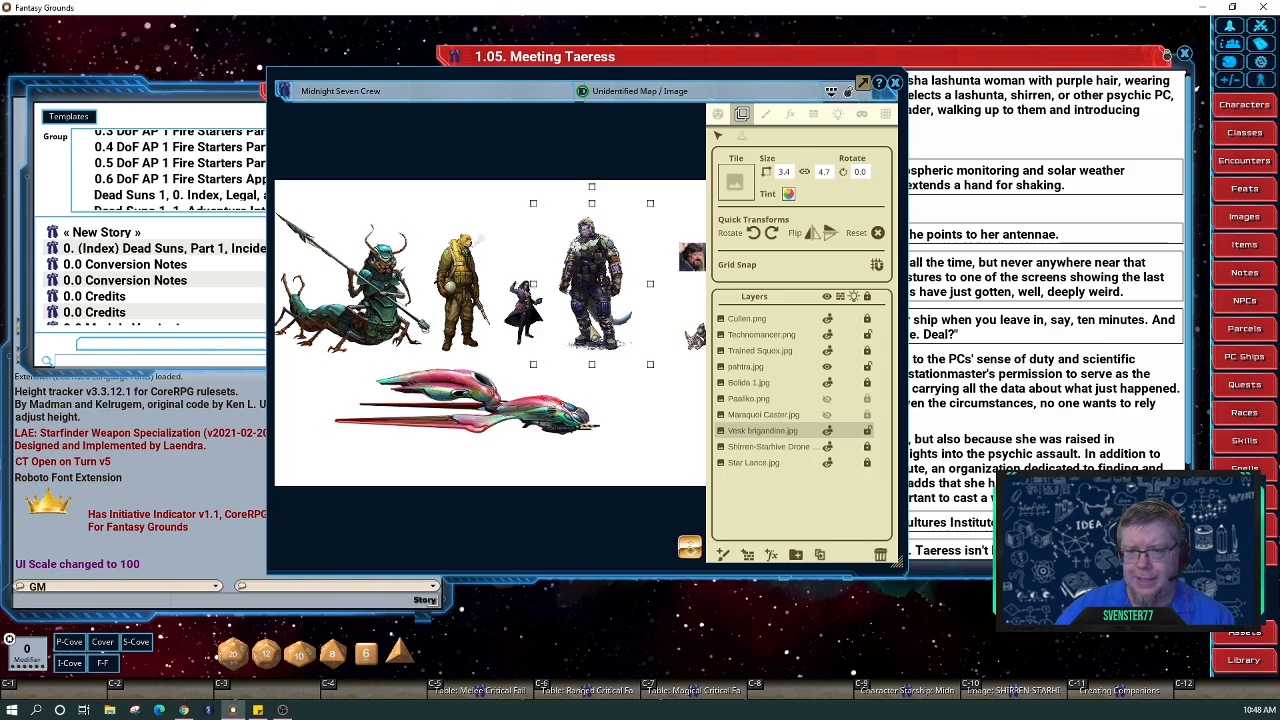
{"action": "key", "text": "ctrl+Left"}
{"action": "key", "text": "ctrl+Left"}
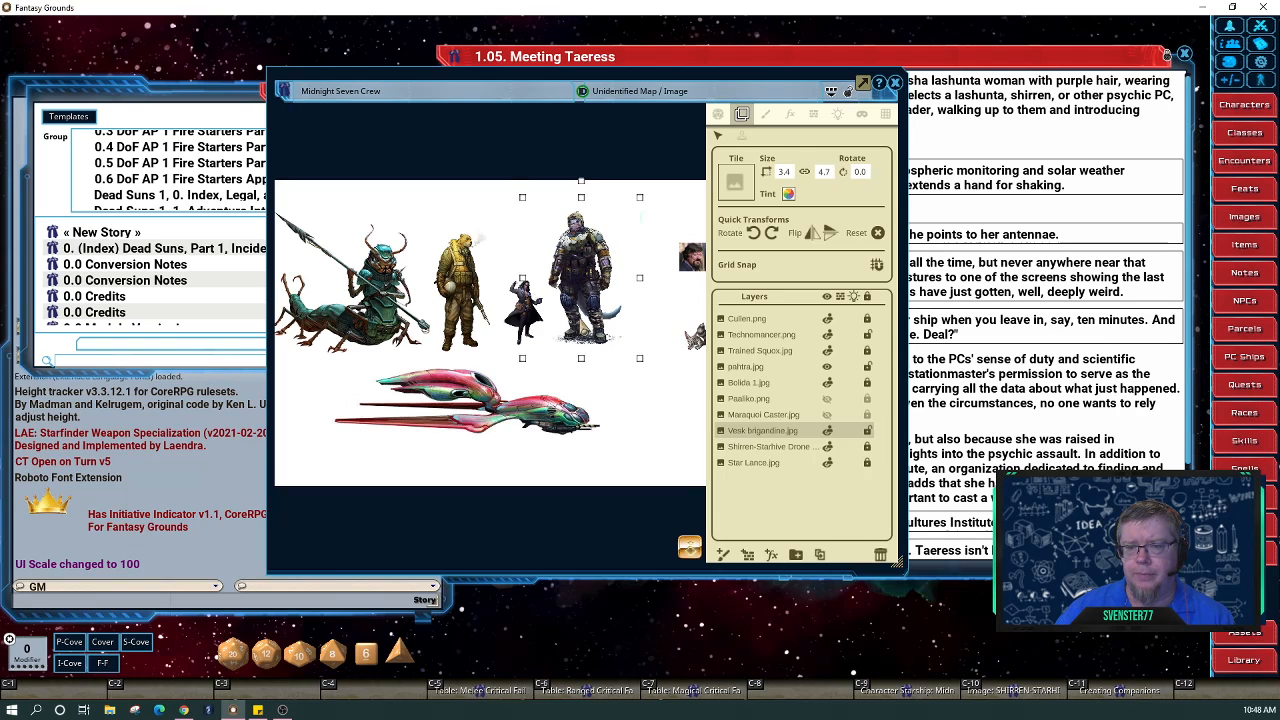
{"action": "key", "text": "ctrl+Down"}
{"action": "key", "text": "ctrl+Down"}
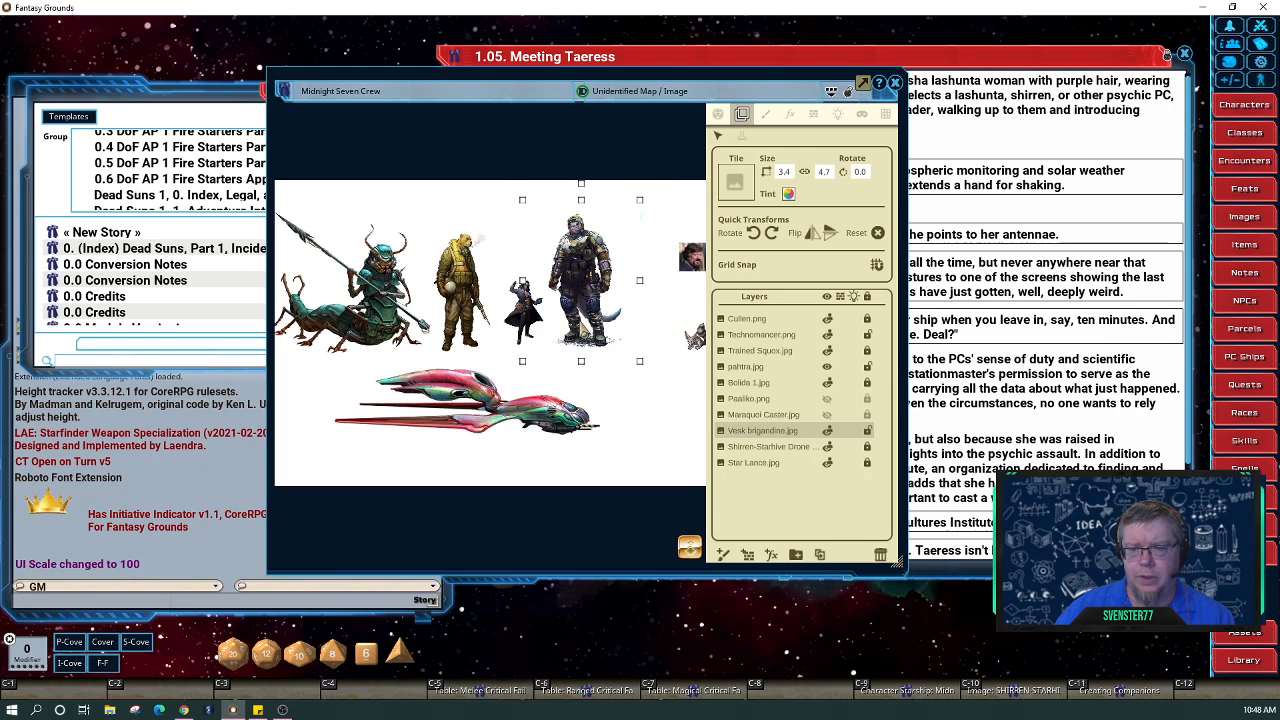
{"action": "left_click_drag", "start_coordinate": [582, 281], "coordinate": [579, 323]}
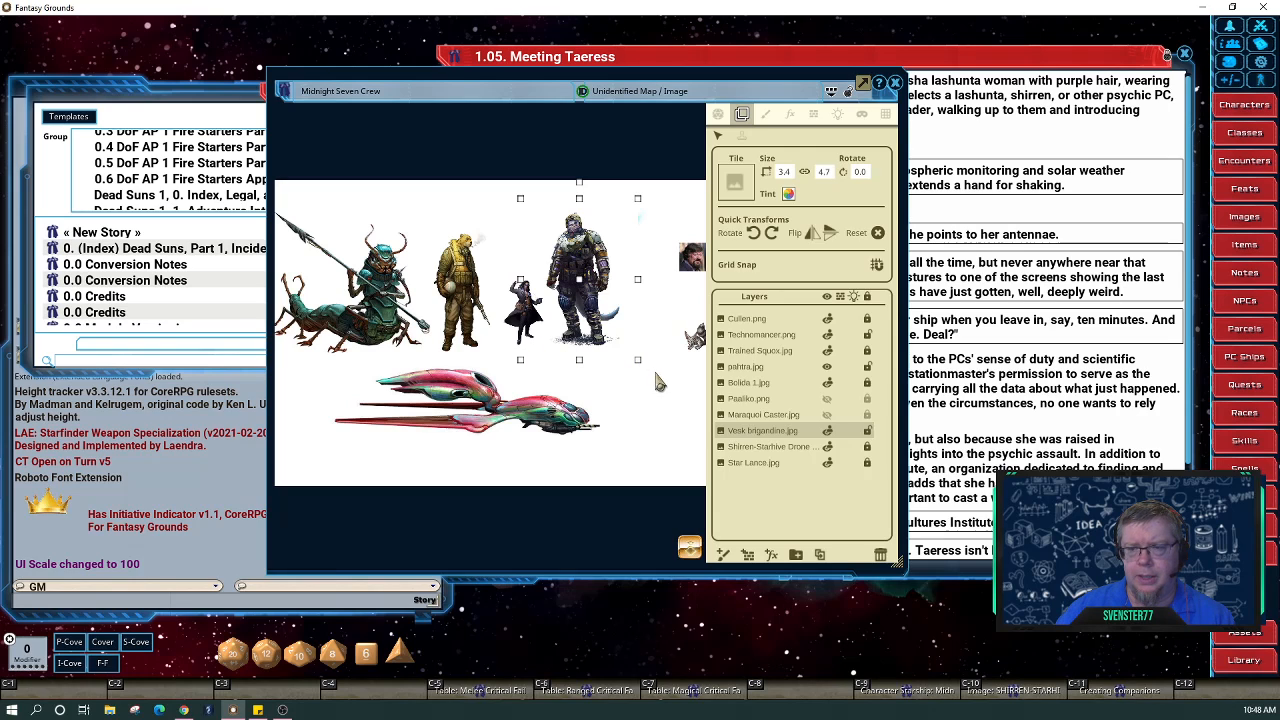
{"action": "left_click", "coordinate": [672, 435]}
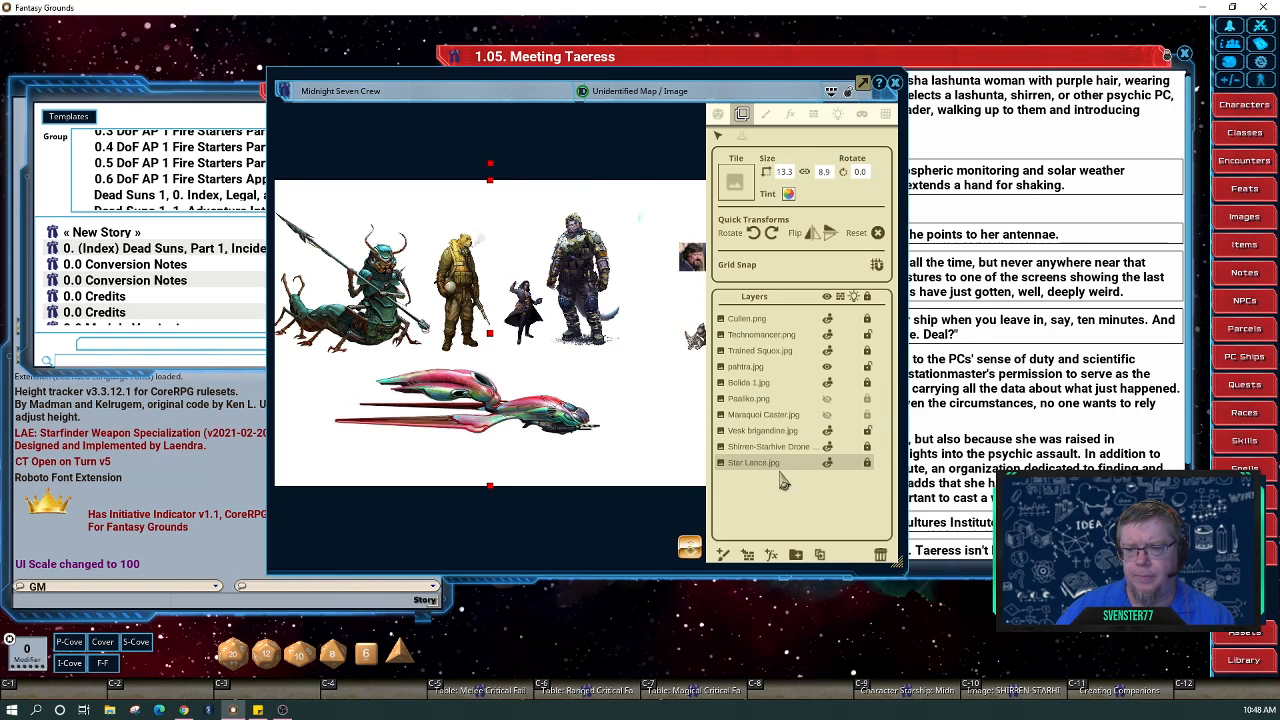
Unlock the Cullen.png layer and move the portrait left, closer to the armoured Vesk figure.
{"action": "left_click_drag", "start_coordinate": [691, 547], "coordinate": [577, 548]}
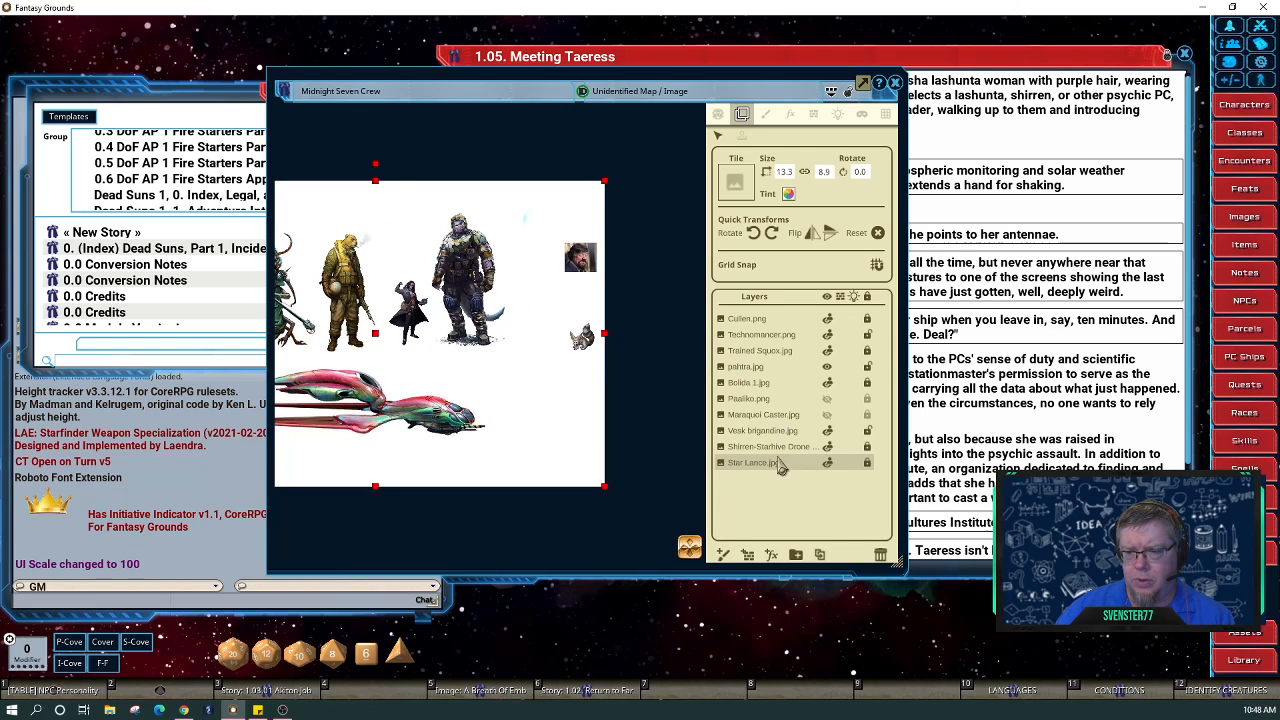
{"action": "left_click", "coordinate": [749, 320]}
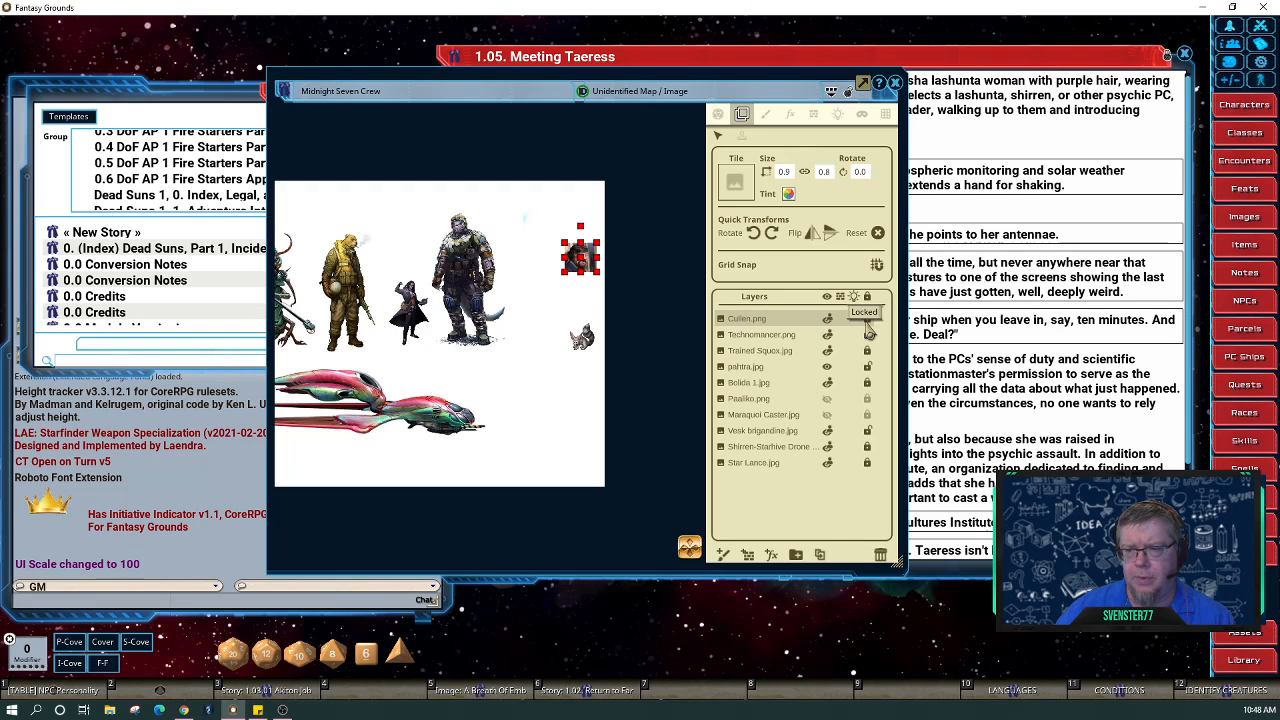
{"action": "left_click", "coordinate": [867, 318]}
{"action": "left_click_drag", "start_coordinate": [578, 258], "coordinate": [530, 264]}
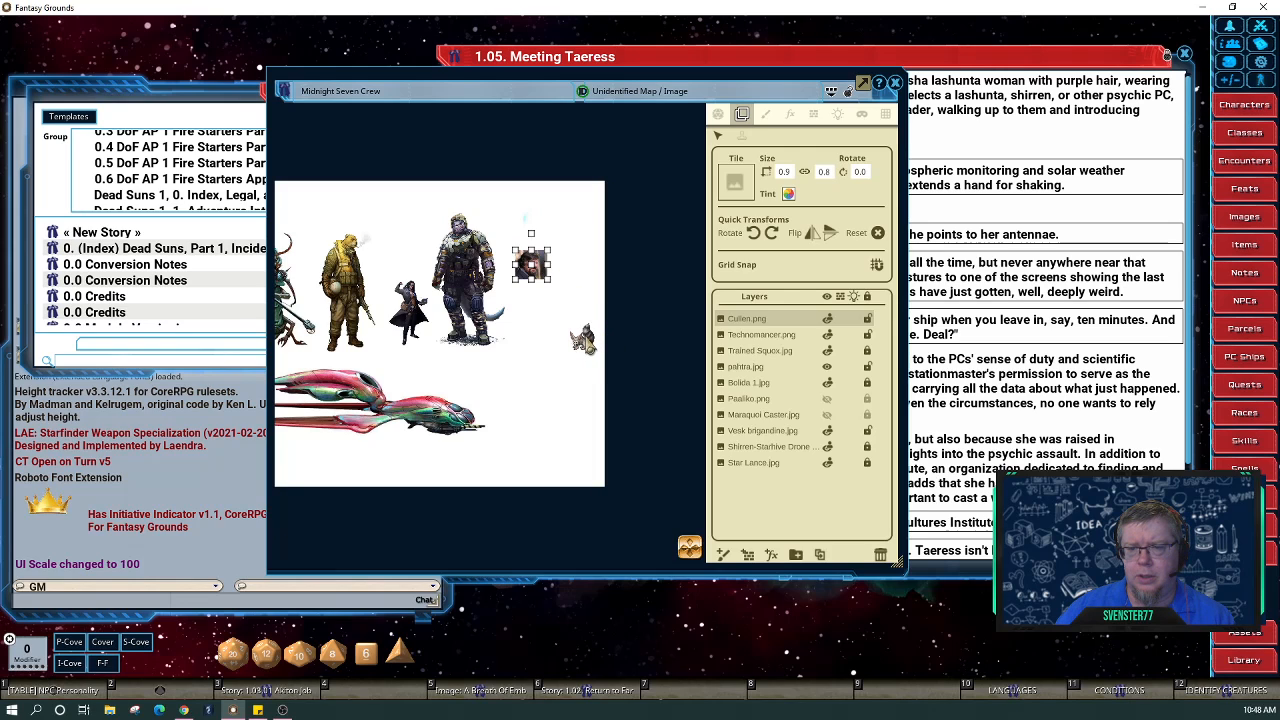
Unlock the Trained Squox.jpg layer and move the small creature left to just below the Cullen portrait.
{"action": "left_click", "coordinate": [583, 340]}
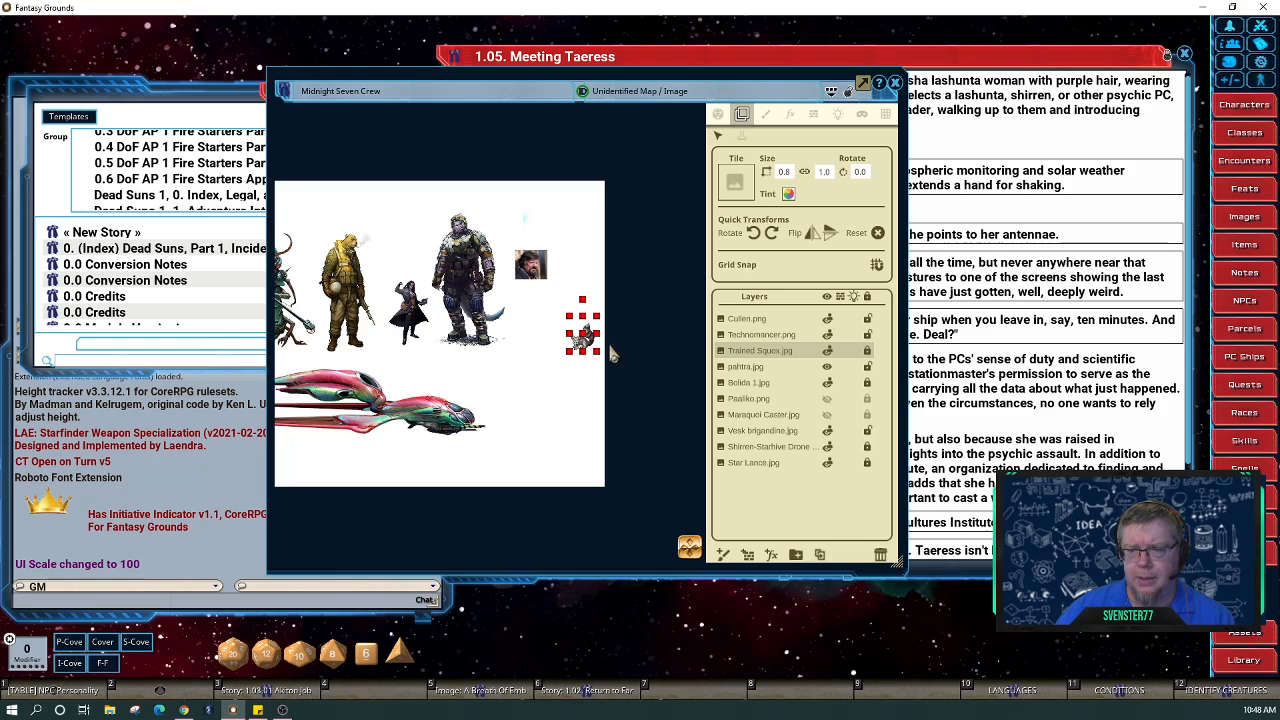
{"action": "left_click", "coordinate": [867, 351]}
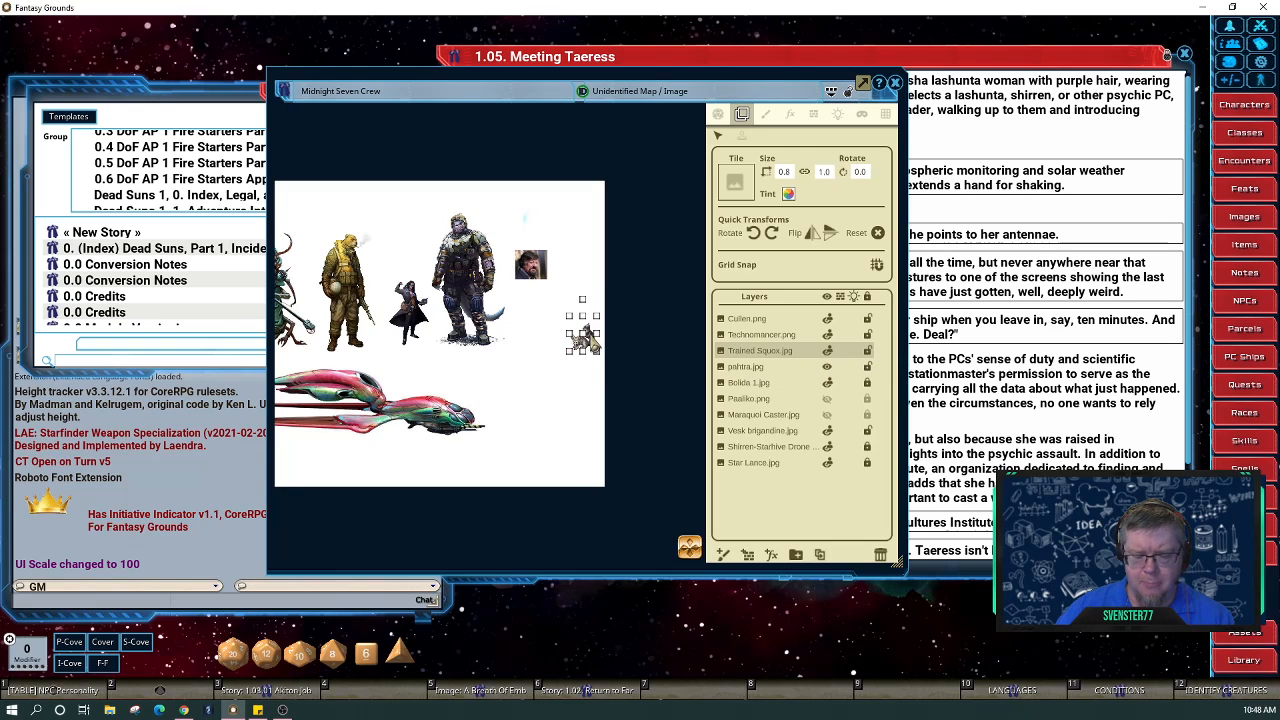
{"action": "mouse_move", "coordinate": [585, 341]}
{"action": "left_mouse_down"}
{"action": "mouse_move", "coordinate": [535, 331]}
{"action": "mouse_move", "coordinate": [562, 336]}
{"action": "left_mouse_up"}
{"action": "left_click", "coordinate": [520, 378]}
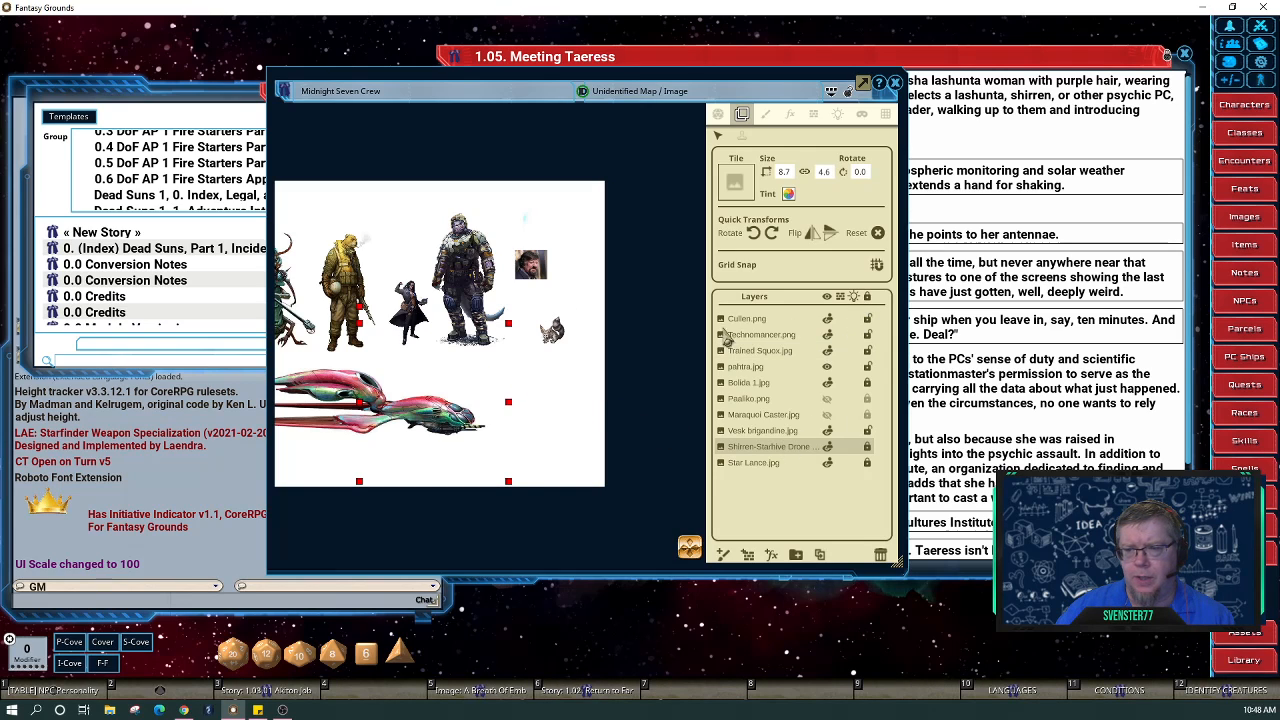
{"action": "left_click", "coordinate": [718, 115]}
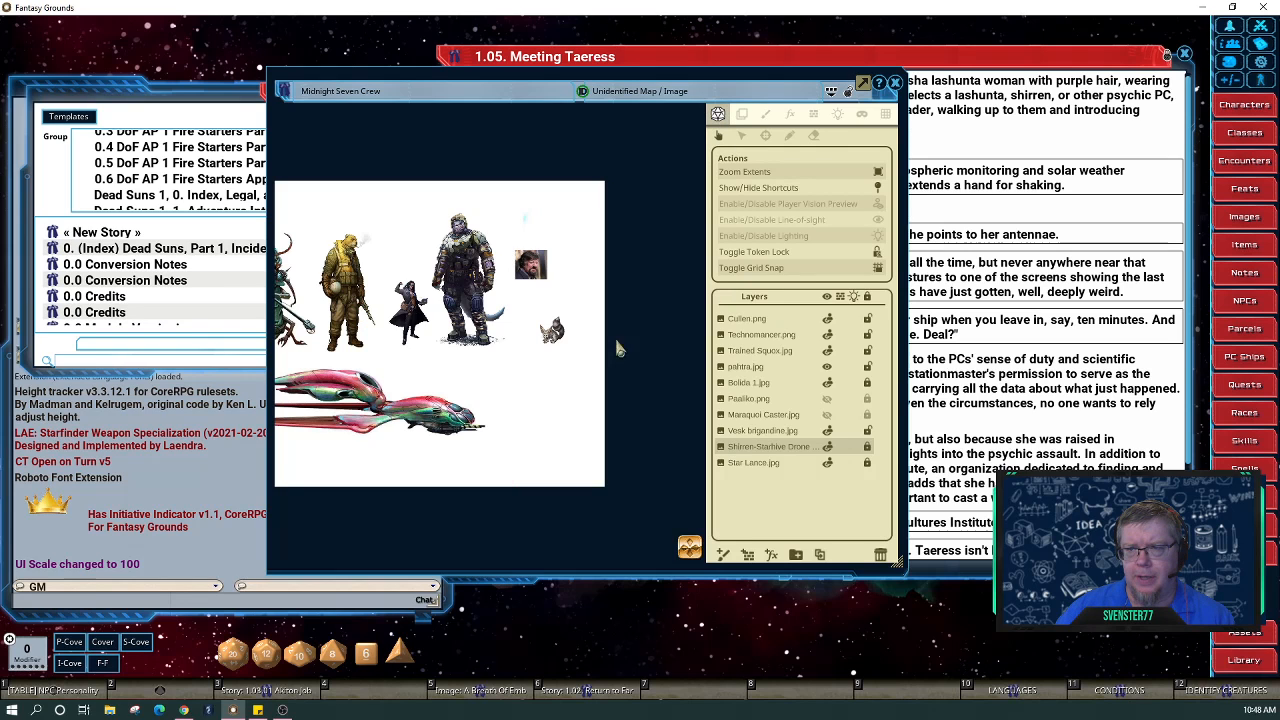
Nudge the Vesk brigandine.jpg figure slightly right to even out its spacing from the Technomancer.
{"action": "left_click", "coordinate": [689, 547]}
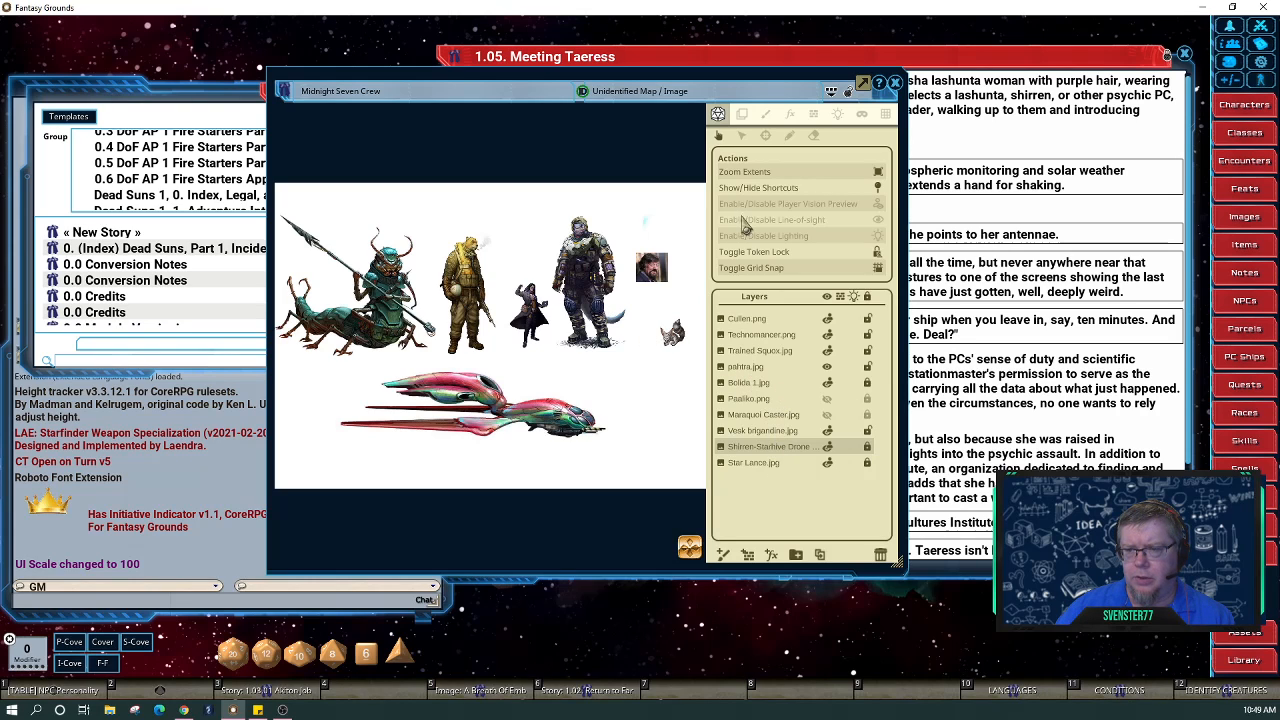
{"action": "left_click", "coordinate": [745, 116]}
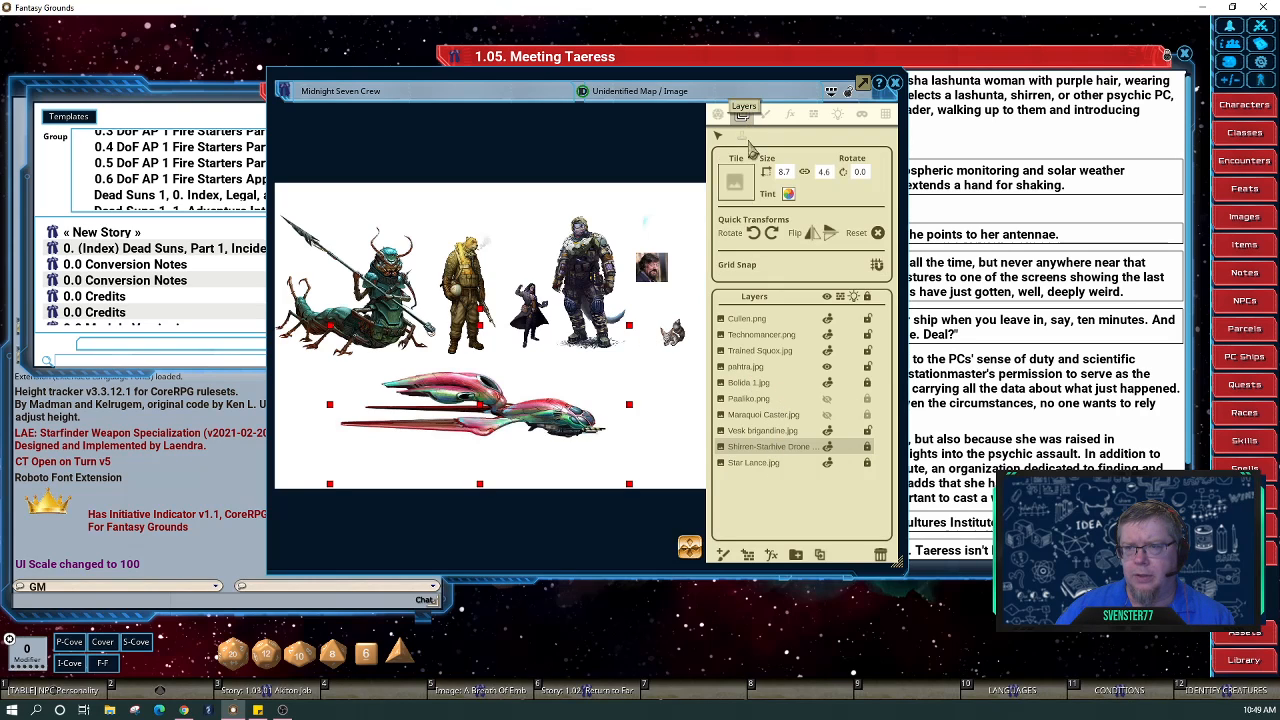
{"action": "left_click", "coordinate": [783, 432]}
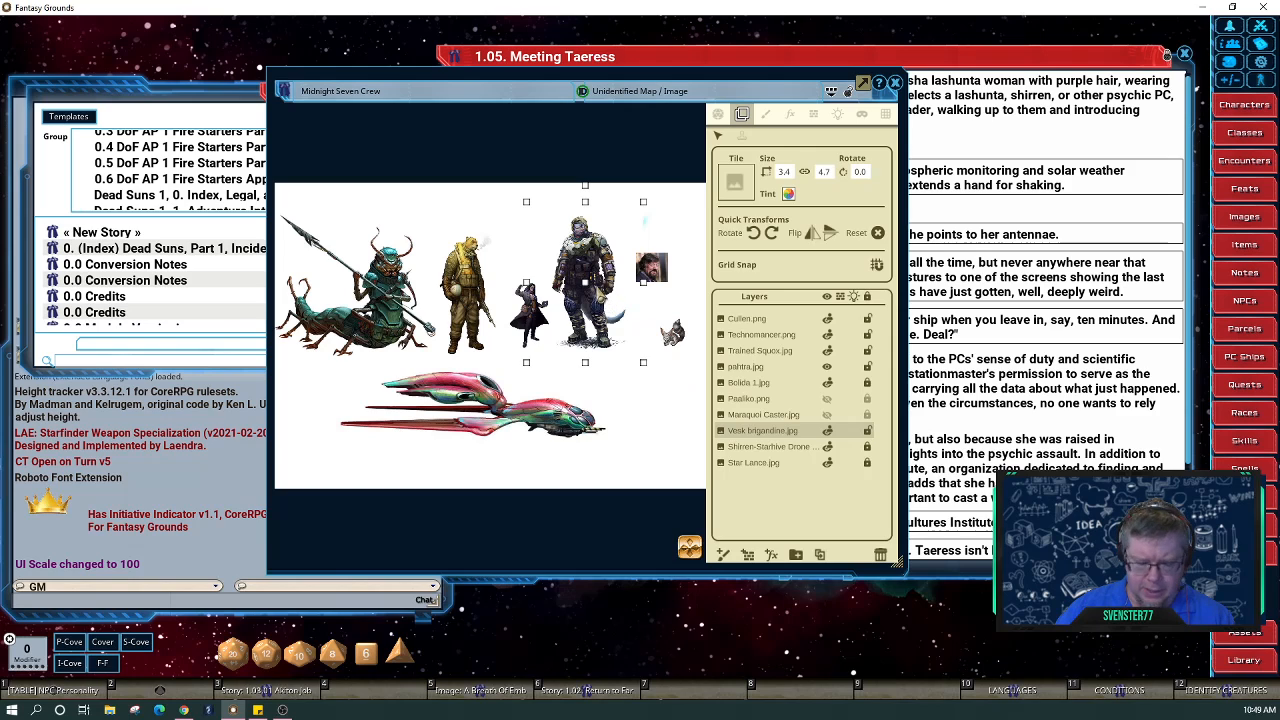
{"action": "key", "text": "ctrl"}
{"action": "left_click_drag", "start_coordinate": [584, 283], "coordinate": [591, 283]}
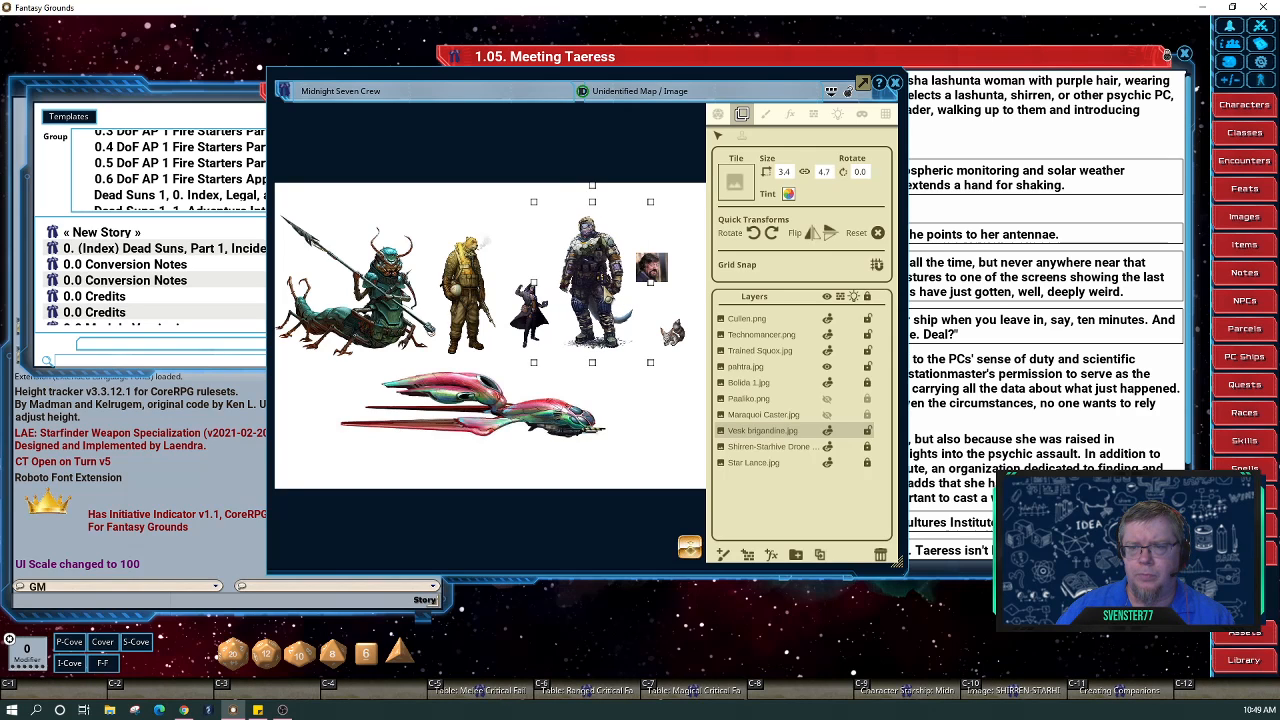
{"action": "left_click", "coordinate": [641, 421]}
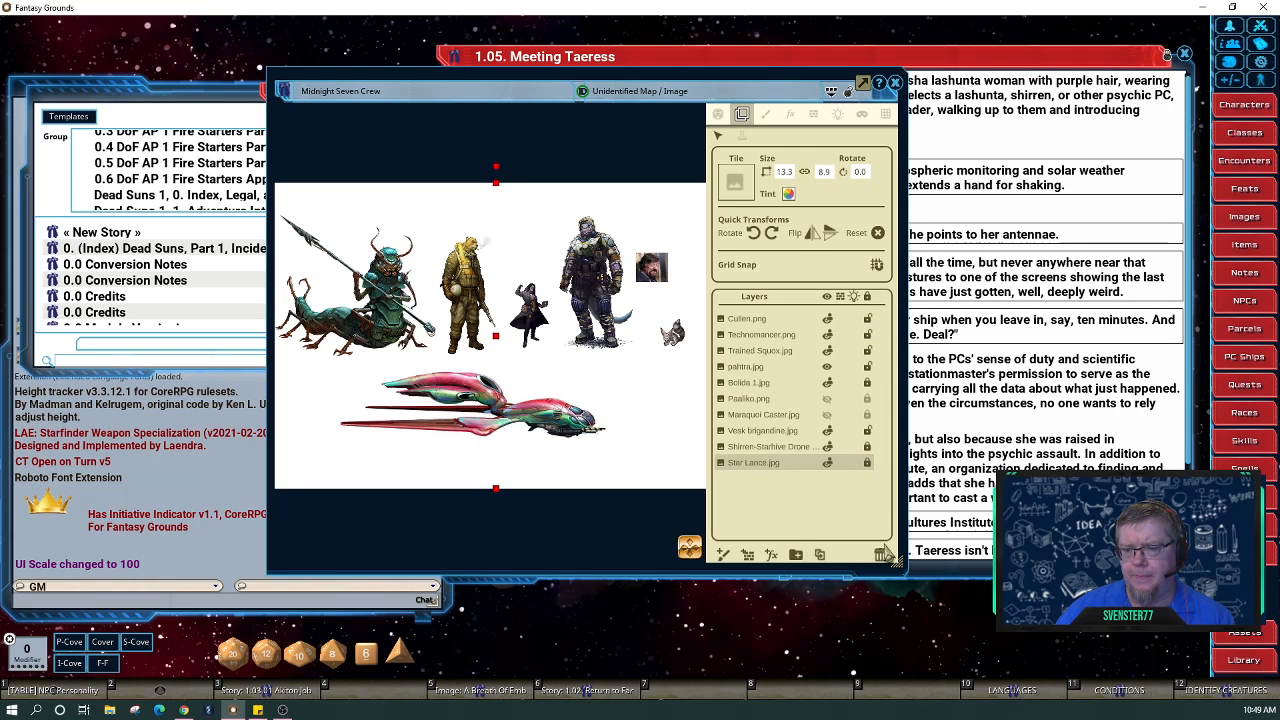
Leave layer editing, lock the Midnight Seven Crew image, and move its window clear of the story text toward the screen's upper corner.
{"action": "left_click", "coordinate": [718, 114]}
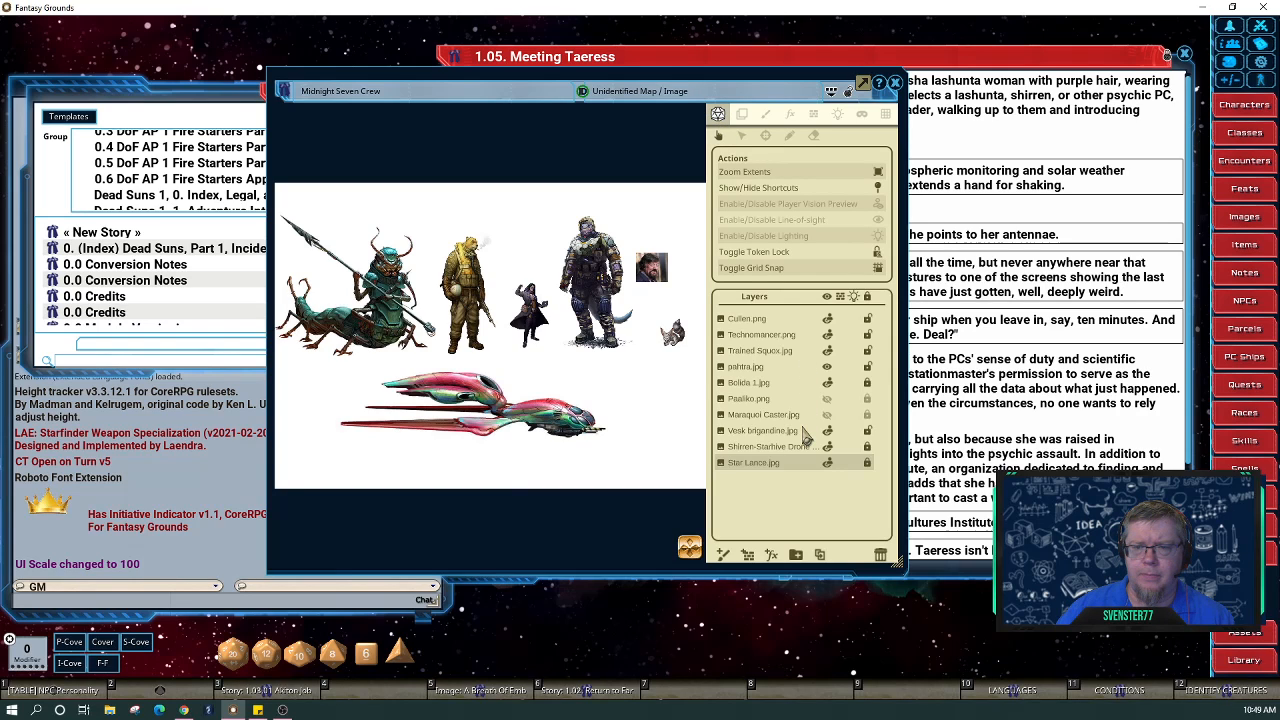
{"action": "left_click", "coordinate": [848, 94]}
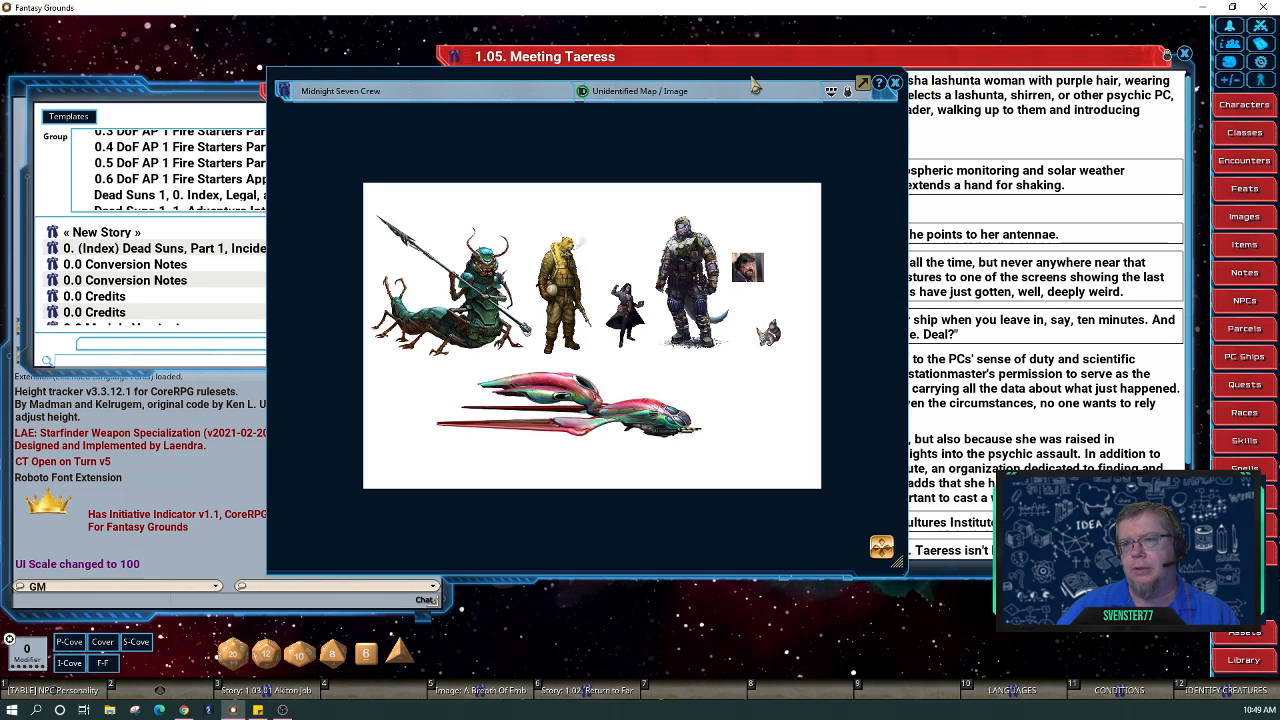
{"action": "left_click_drag", "start_coordinate": [751, 80], "coordinate": [498, 36]}
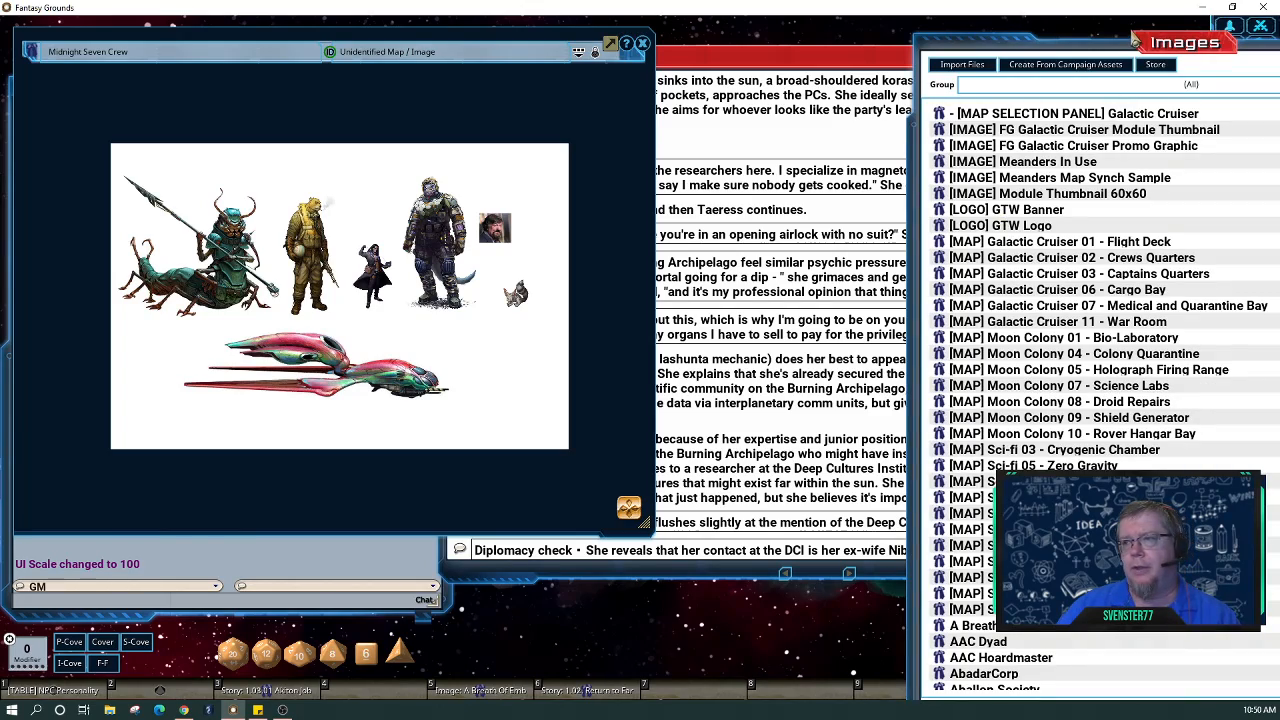
Place the Images list window beside the Midnight Seven Crew image and shorten it so its search field and title are both accessible.
{"action": "left_click_drag", "start_coordinate": [1102, 42], "coordinate": [886, 40]}
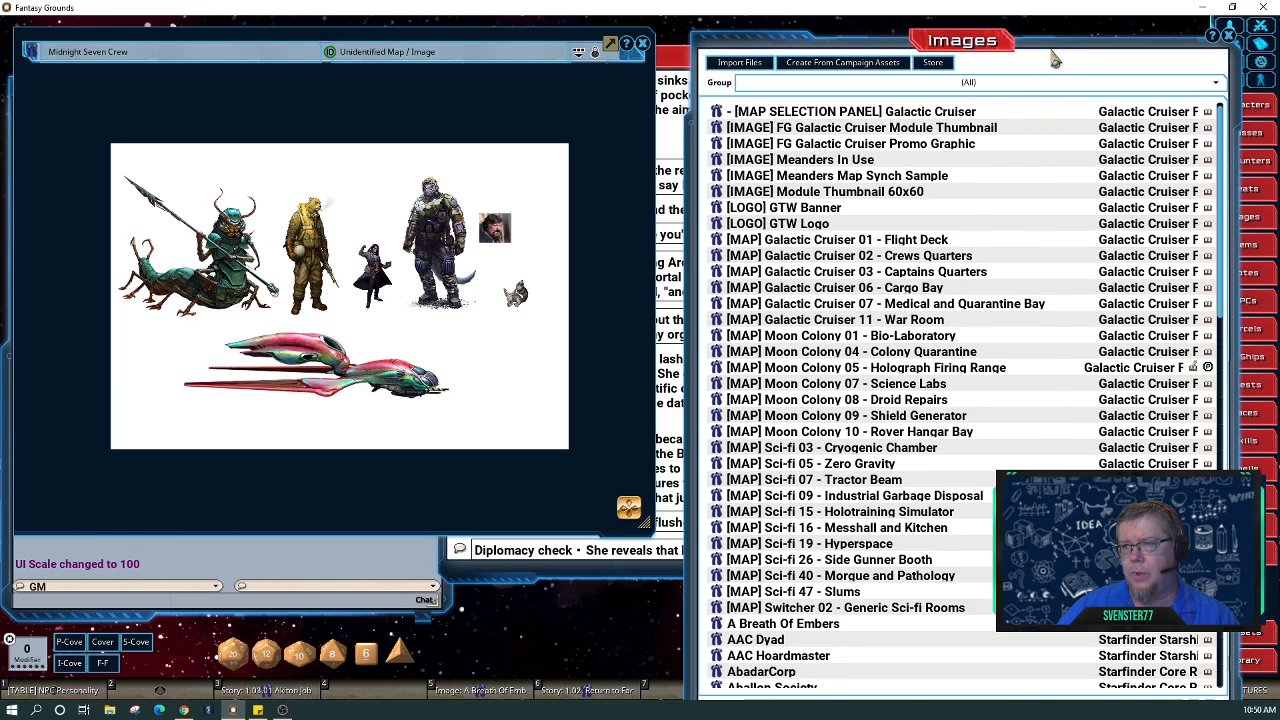
{"action": "left_click_drag", "start_coordinate": [1052, 55], "coordinate": [969, 10]}
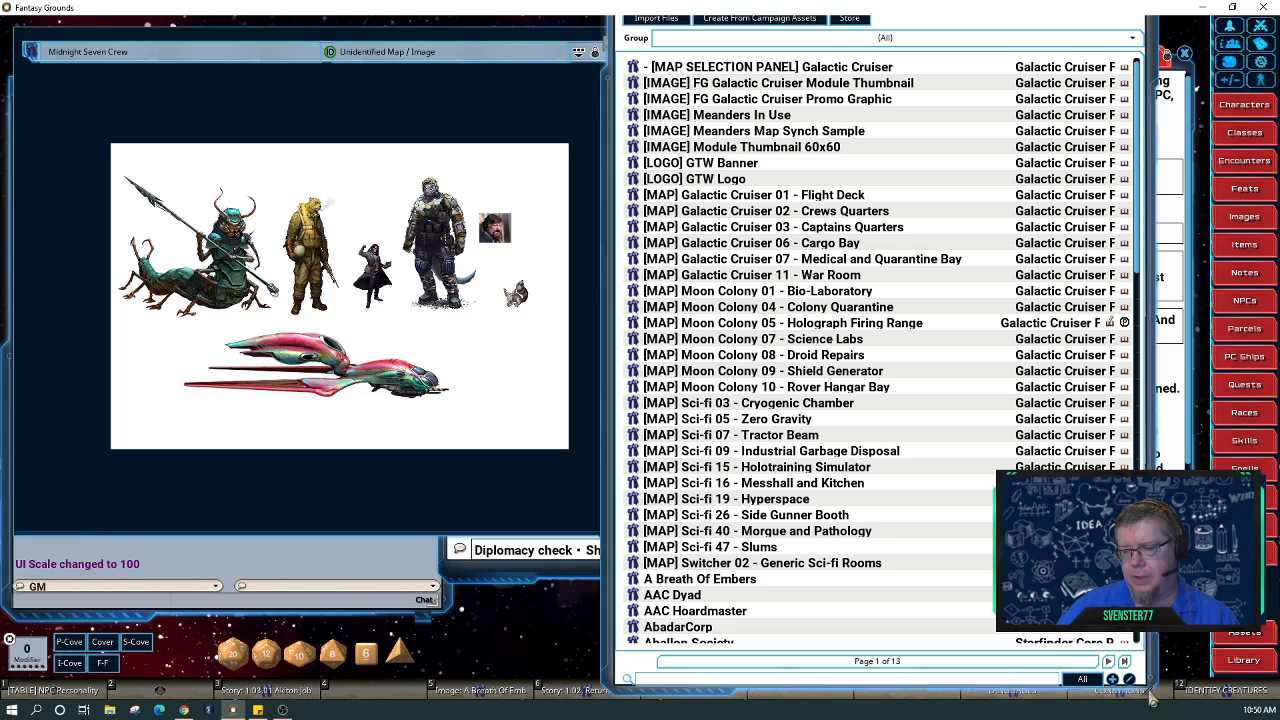
{"action": "left_click_drag", "start_coordinate": [1152, 700], "coordinate": [1150, 632]}
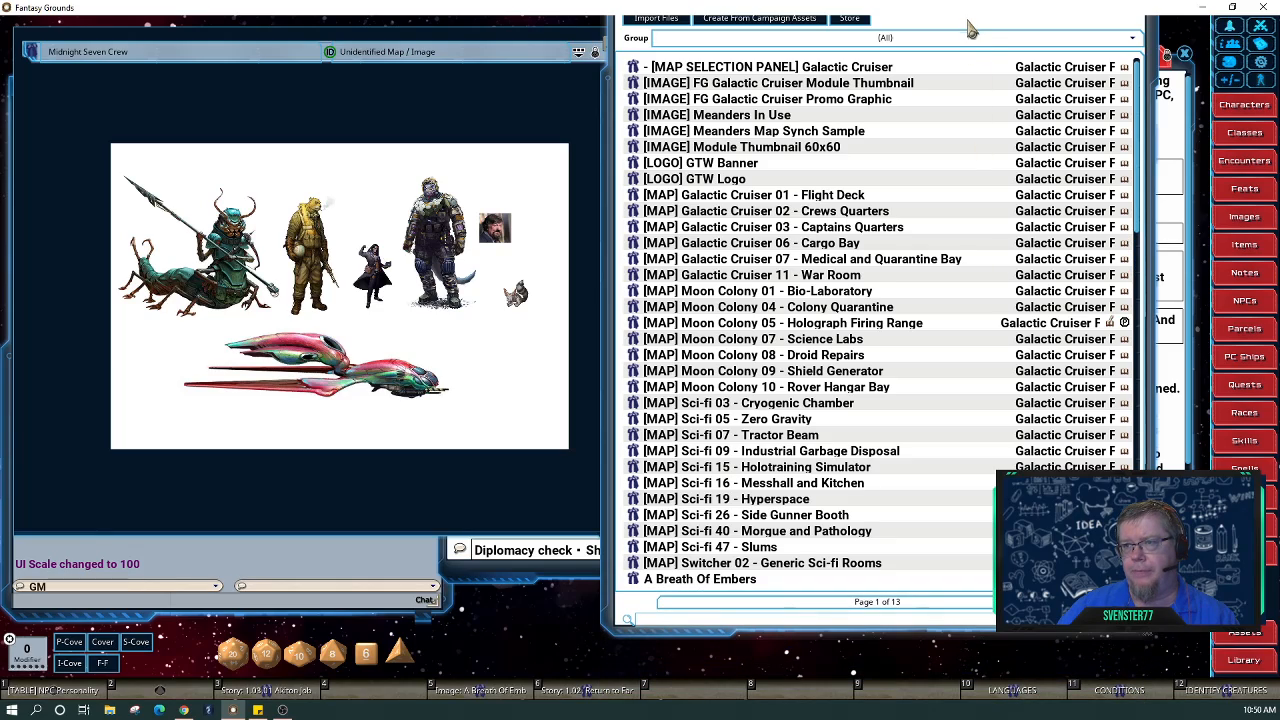
{"action": "left_click_drag", "start_coordinate": [970, 28], "coordinate": [1035, 64]}
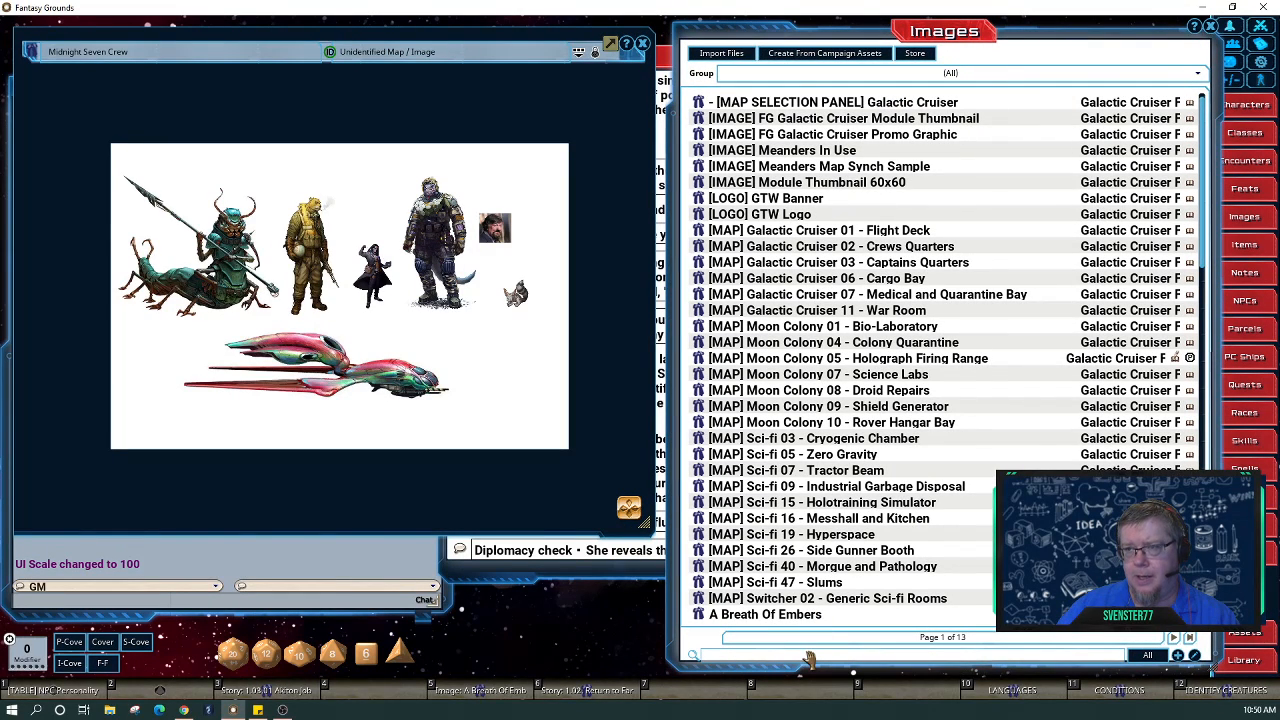
Search the image list for "breath of", open both A Breath Of Embers maps, and close the GM version.
{"action": "type", "text": "breath of"}
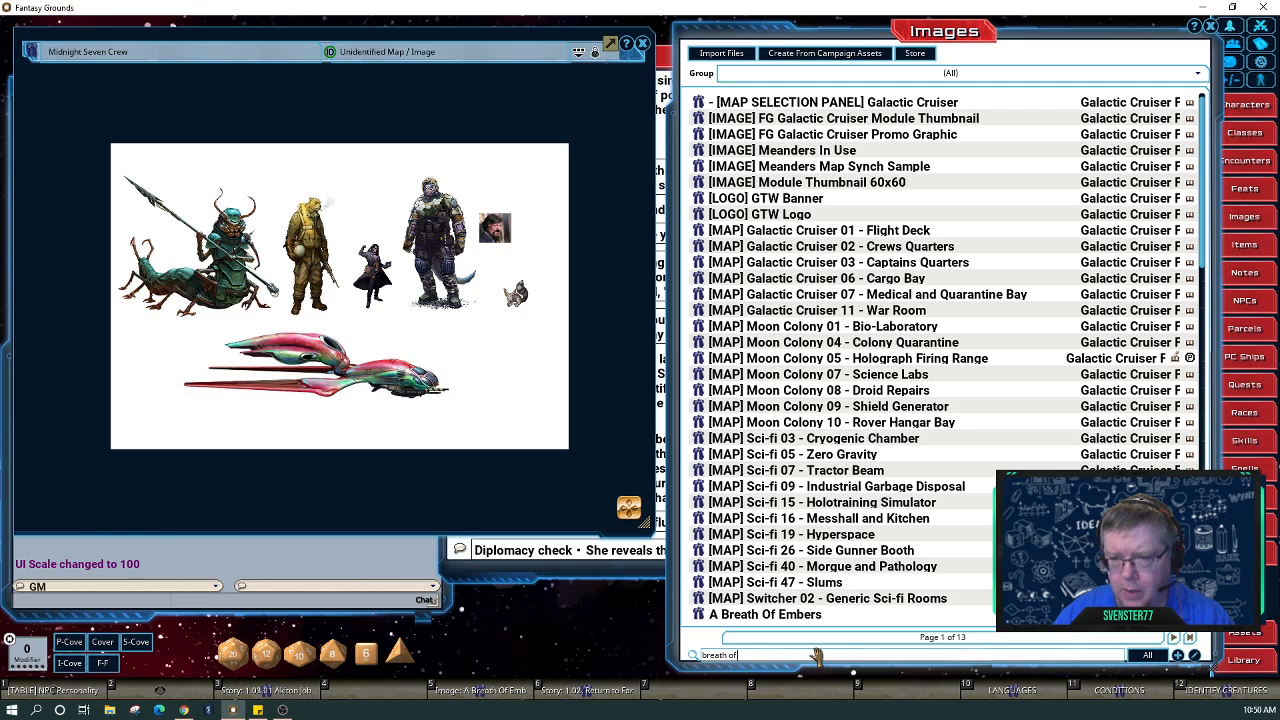
{"action": "key", "text": "Return"}
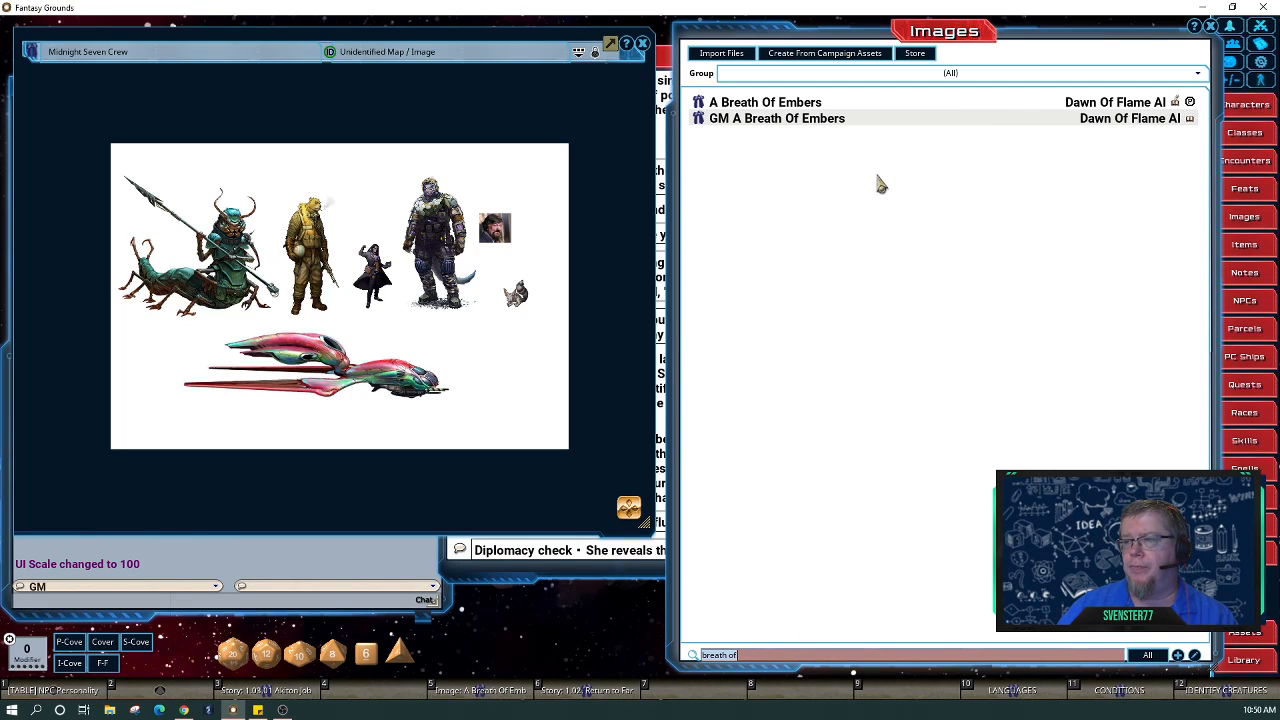
{"action": "left_click", "coordinate": [700, 103]}
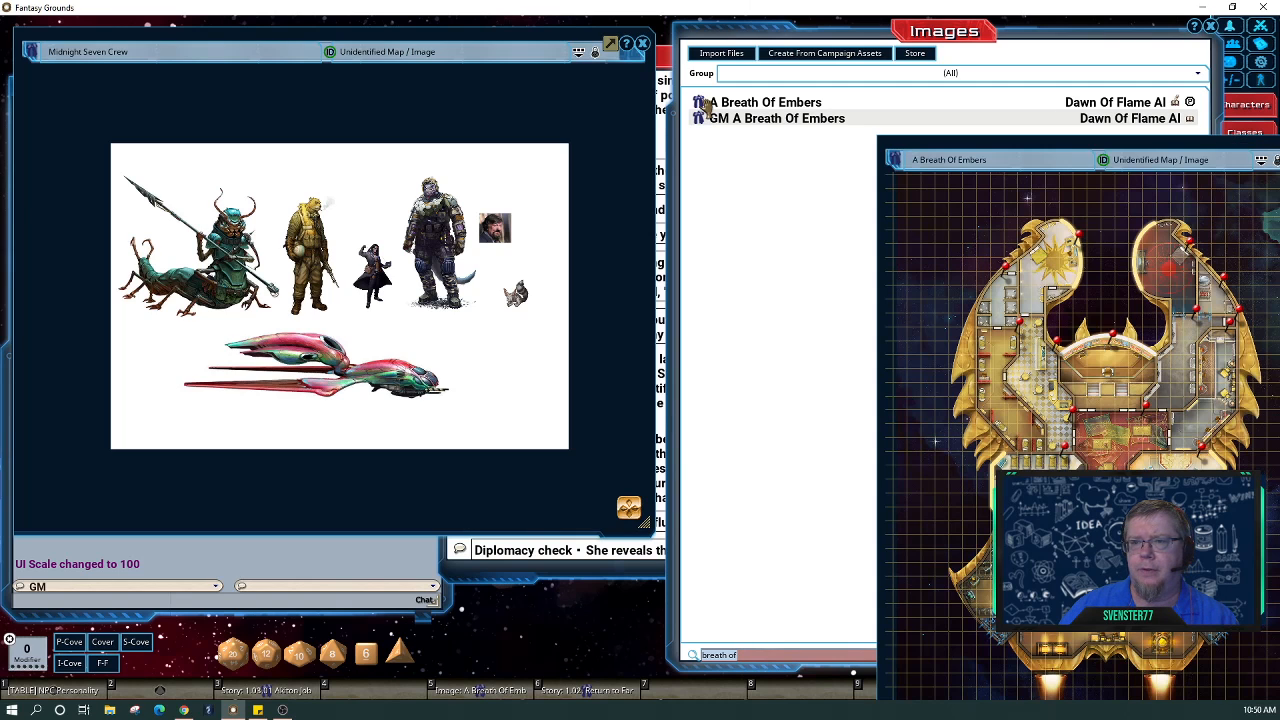
{"action": "left_click", "coordinate": [700, 119]}
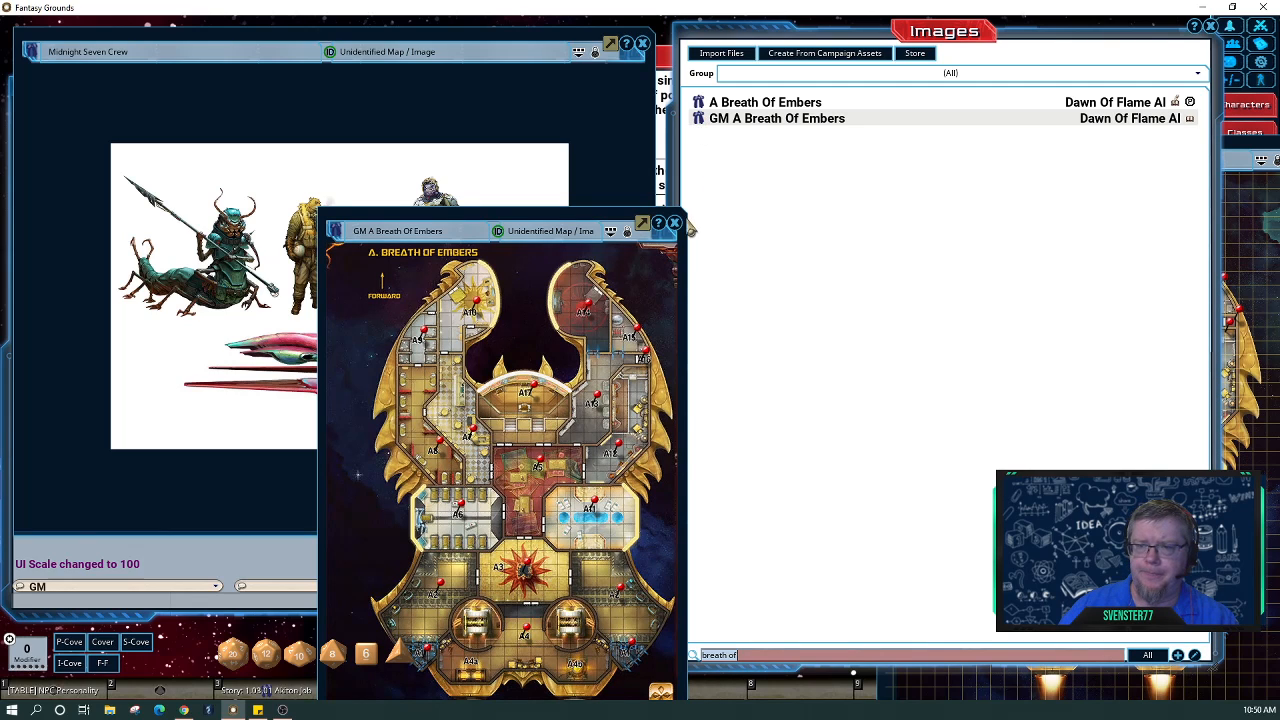
{"action": "left_click", "coordinate": [675, 223]}
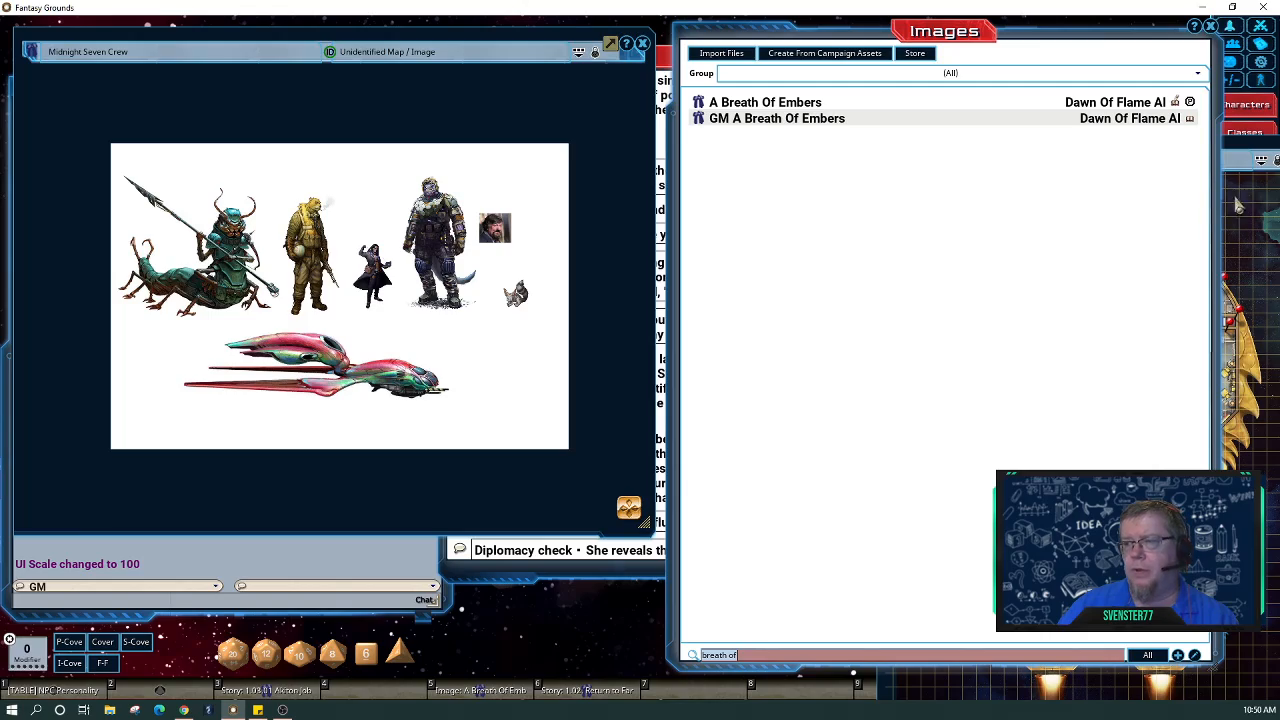
View the A Breath Of Embers map in full, minimize it, and park its icon just below the chat window.
{"action": "left_click", "coordinate": [1243, 157]}
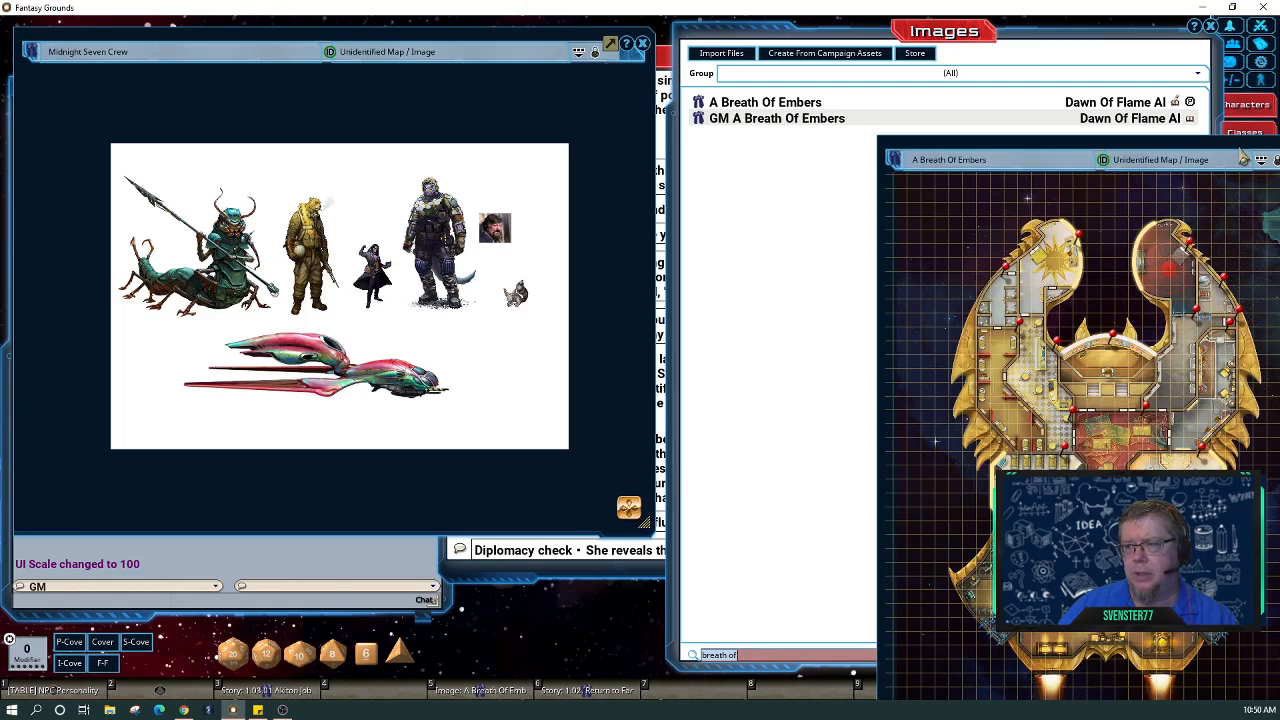
{"action": "left_click_drag", "start_coordinate": [1243, 157], "coordinate": [846, 97]}
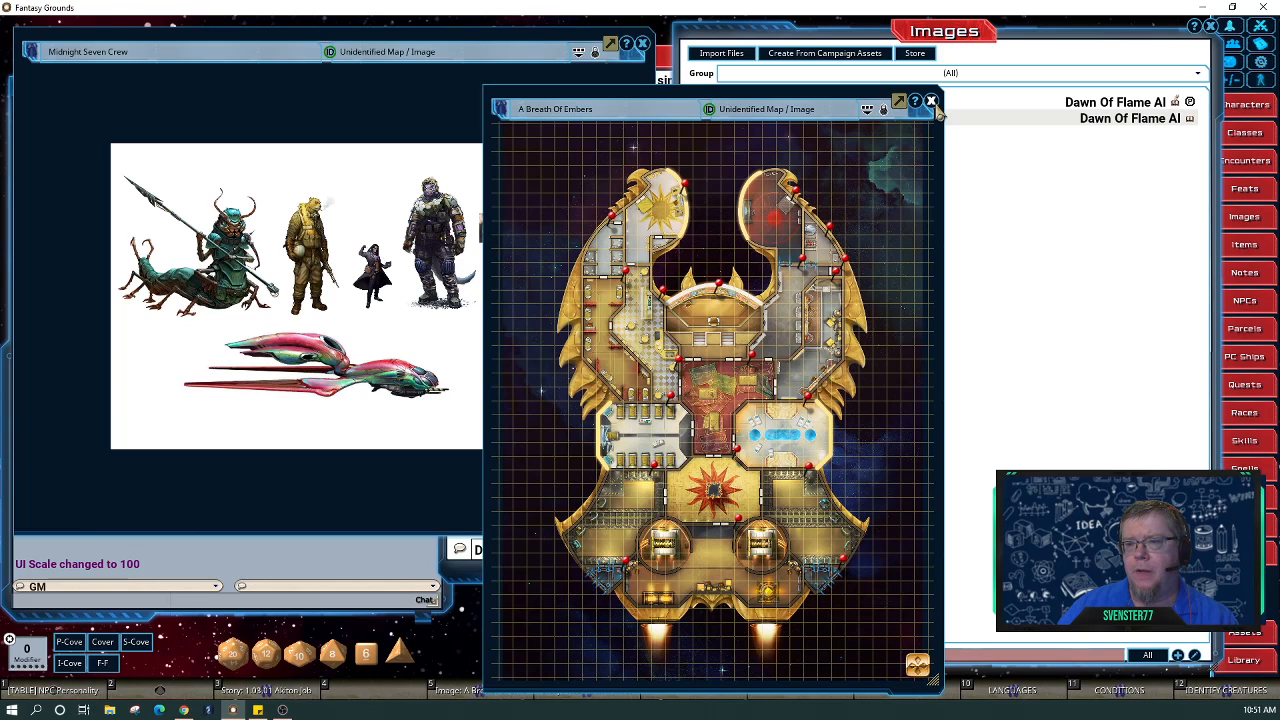
{"action": "right_click", "coordinate": [897, 178]}
{"action": "left_click", "coordinate": [943, 140]}
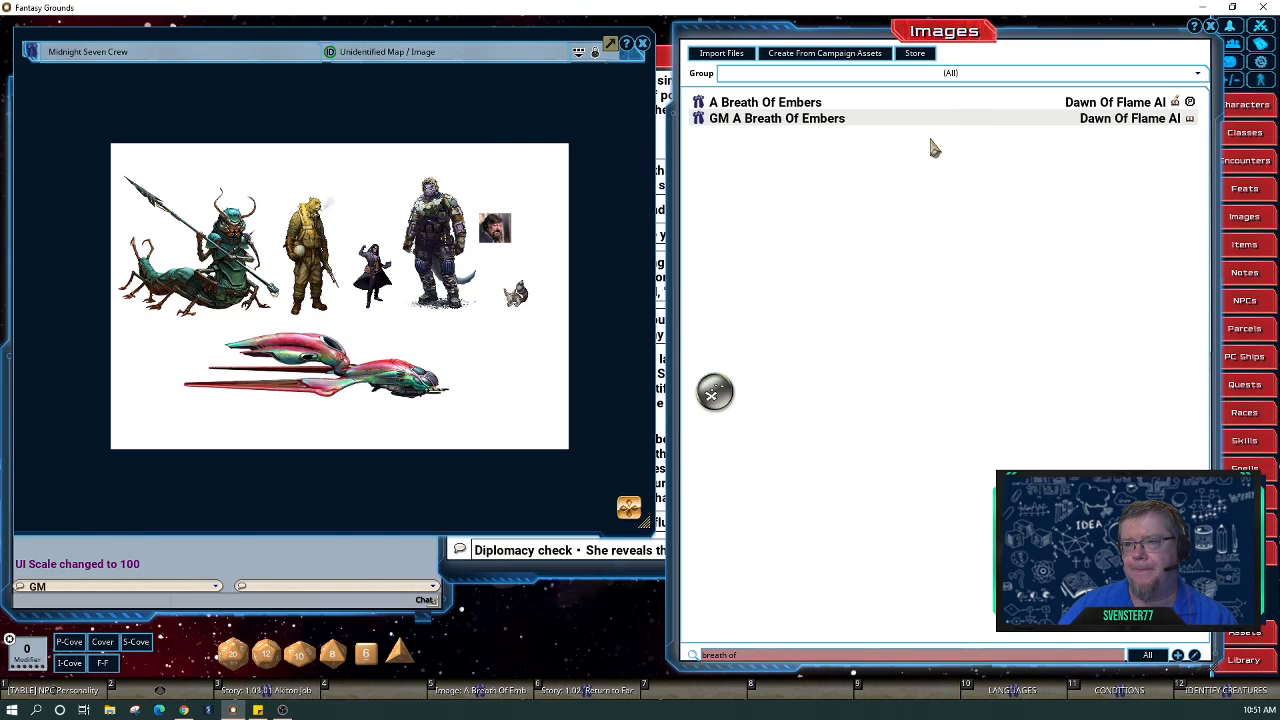
{"action": "left_click_drag", "start_coordinate": [714, 393], "coordinate": [479, 613]}
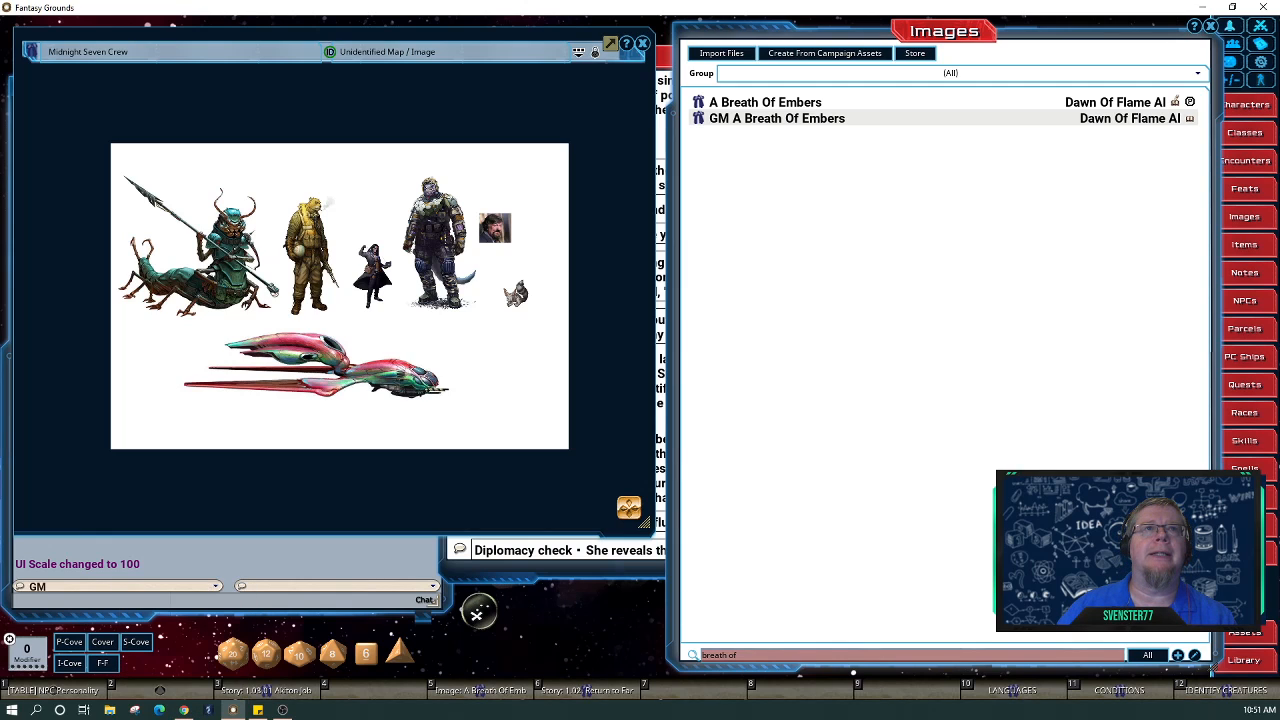
Switch to Chrome and search Google for "breath of embers, starfinder" in a new tab.
{"action": "left_click", "coordinate": [184, 710]}
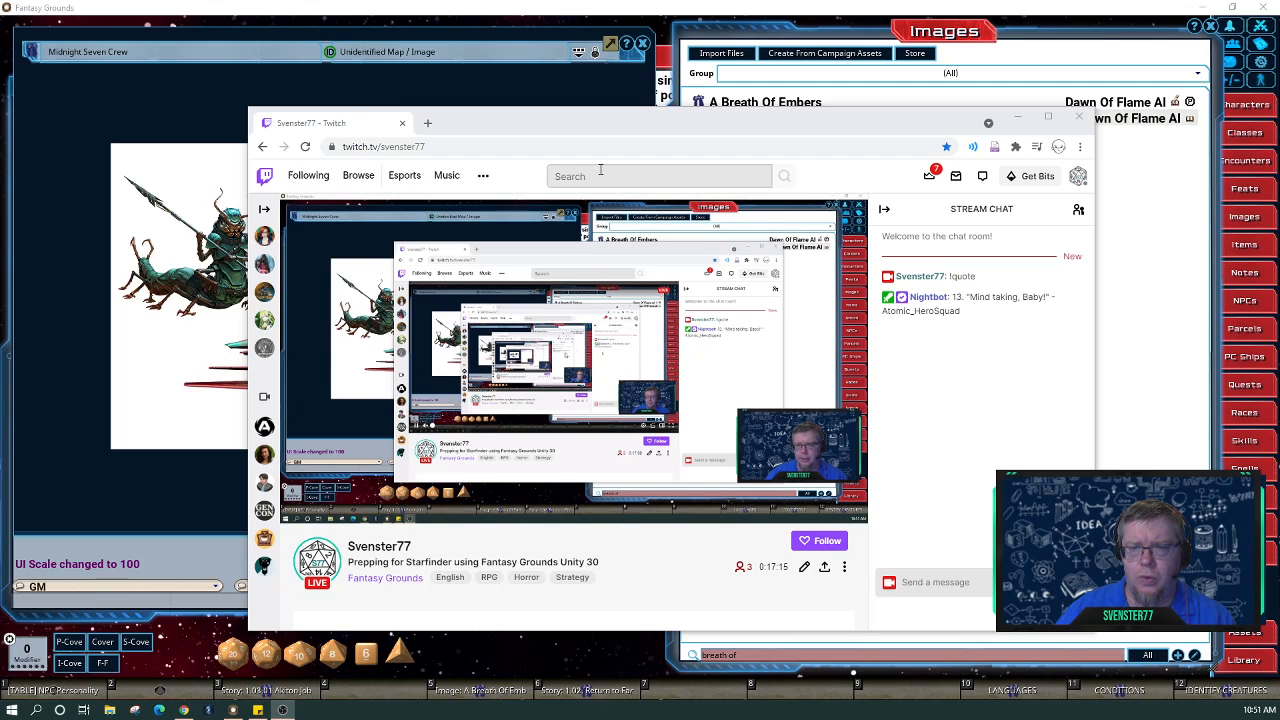
{"action": "left_click", "coordinate": [432, 125]}
{"action": "left_click", "coordinate": [429, 123]}
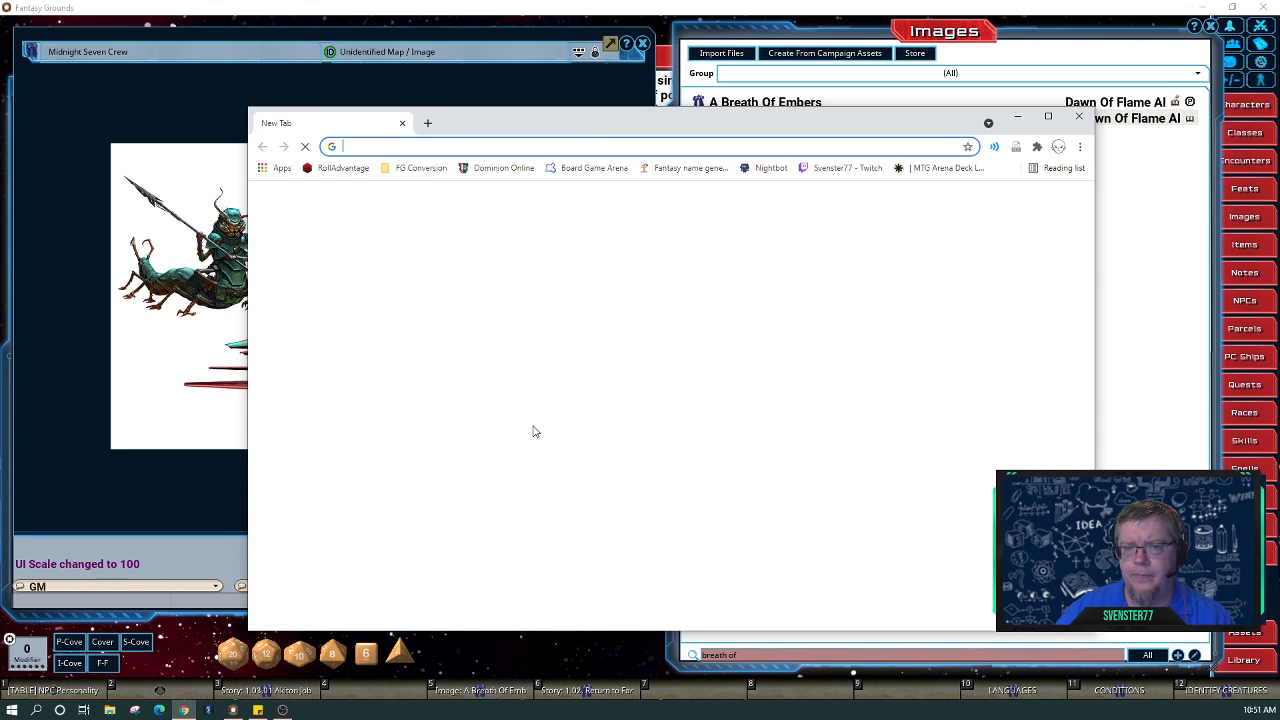
{"action": "left_click", "coordinate": [687, 391]}
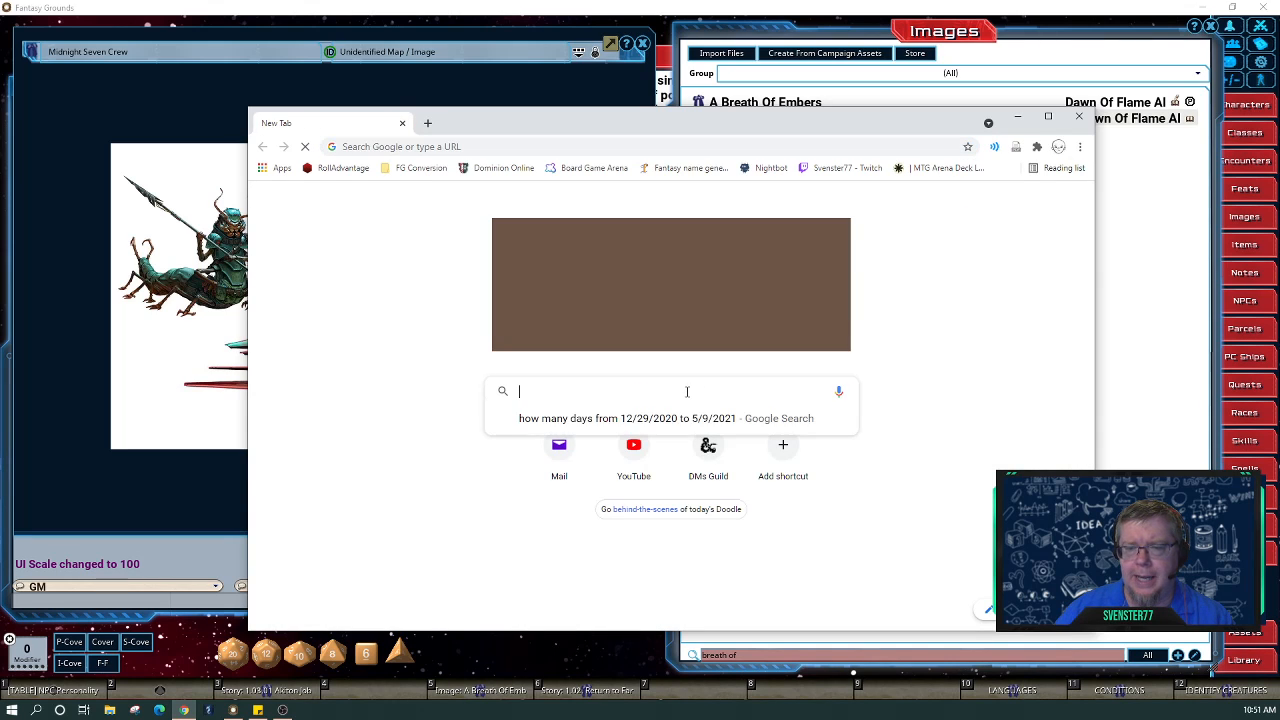
{"action": "type", "text": "breath"}
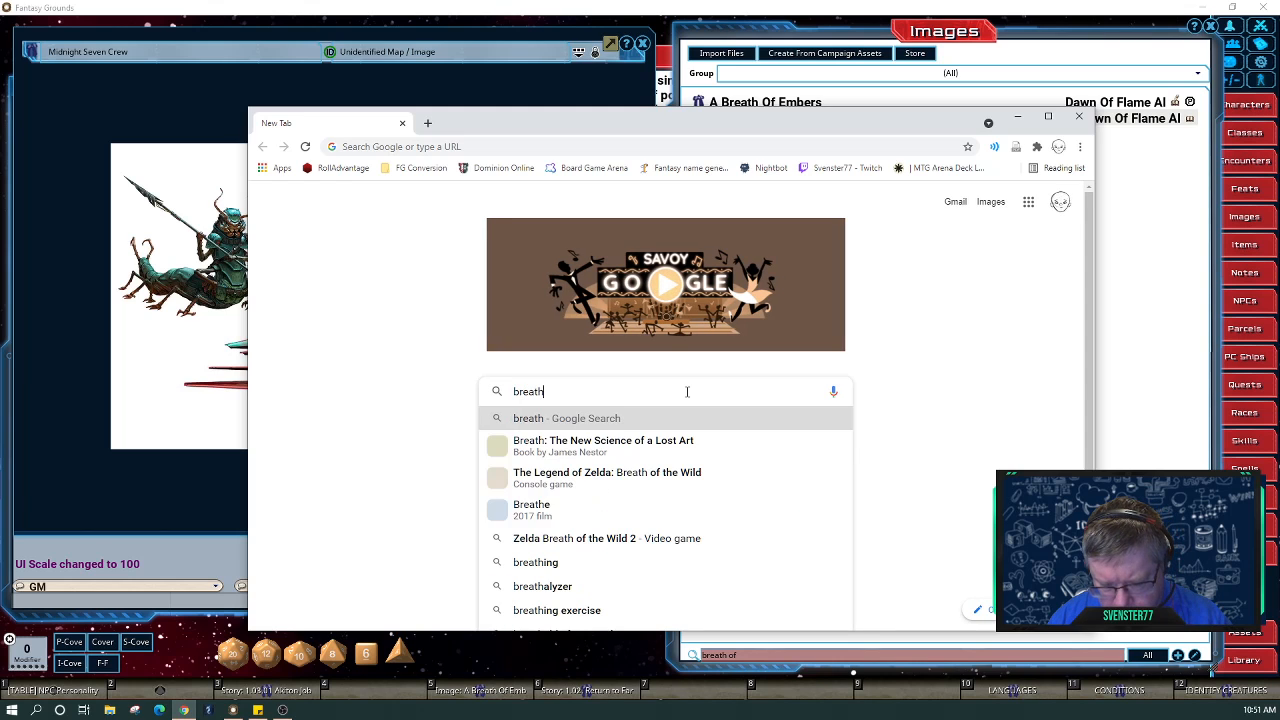
{"action": "type", "text": " of embers"}
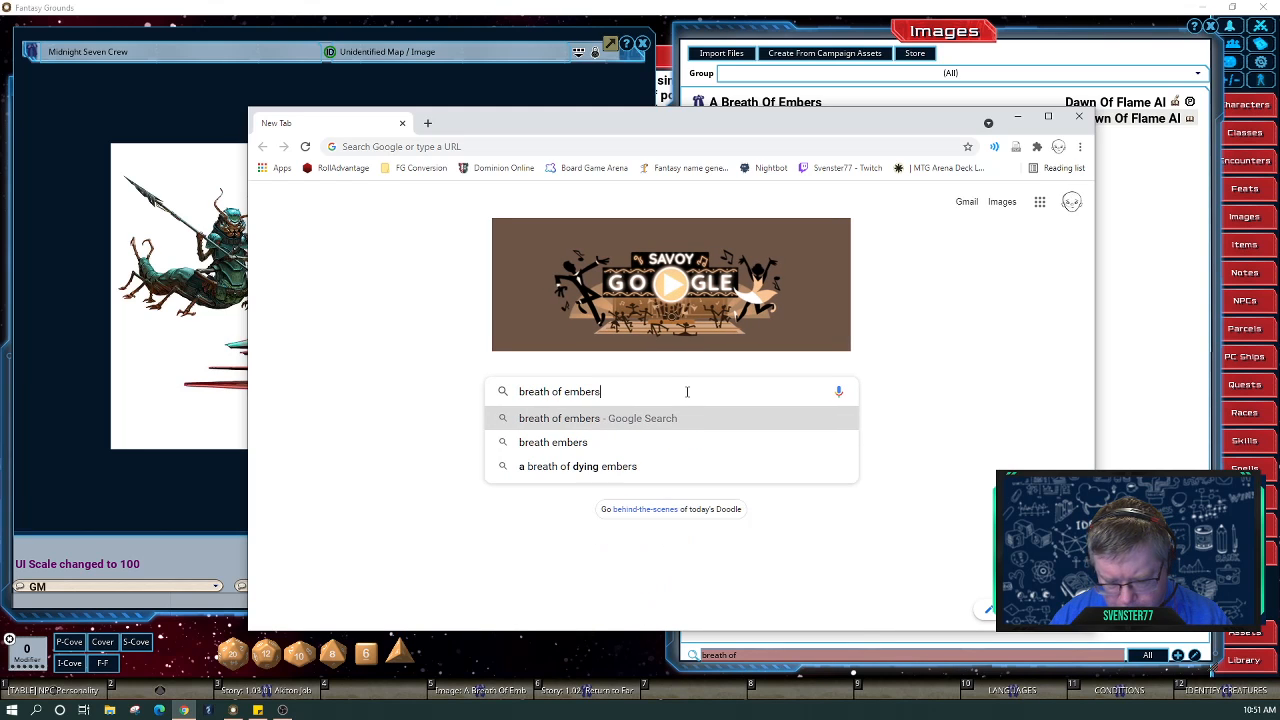
{"action": "type", "text": ", s"}
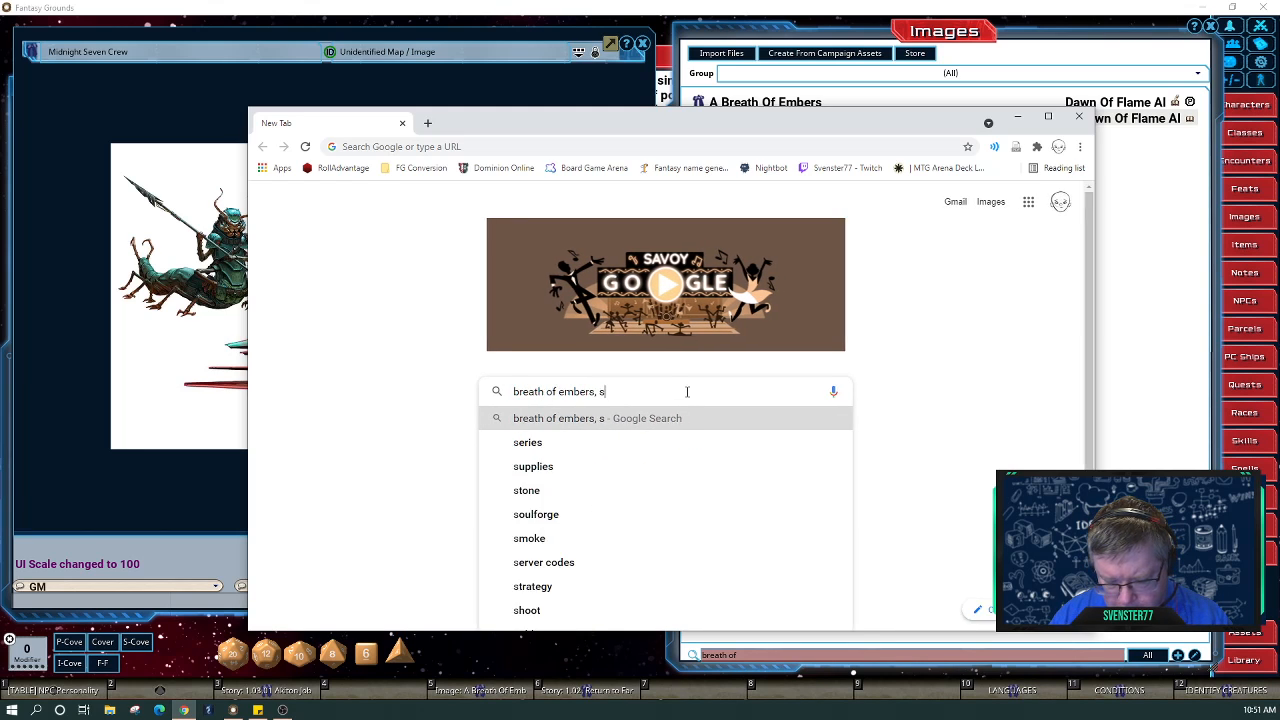
{"action": "type", "text": "tarfinder"}
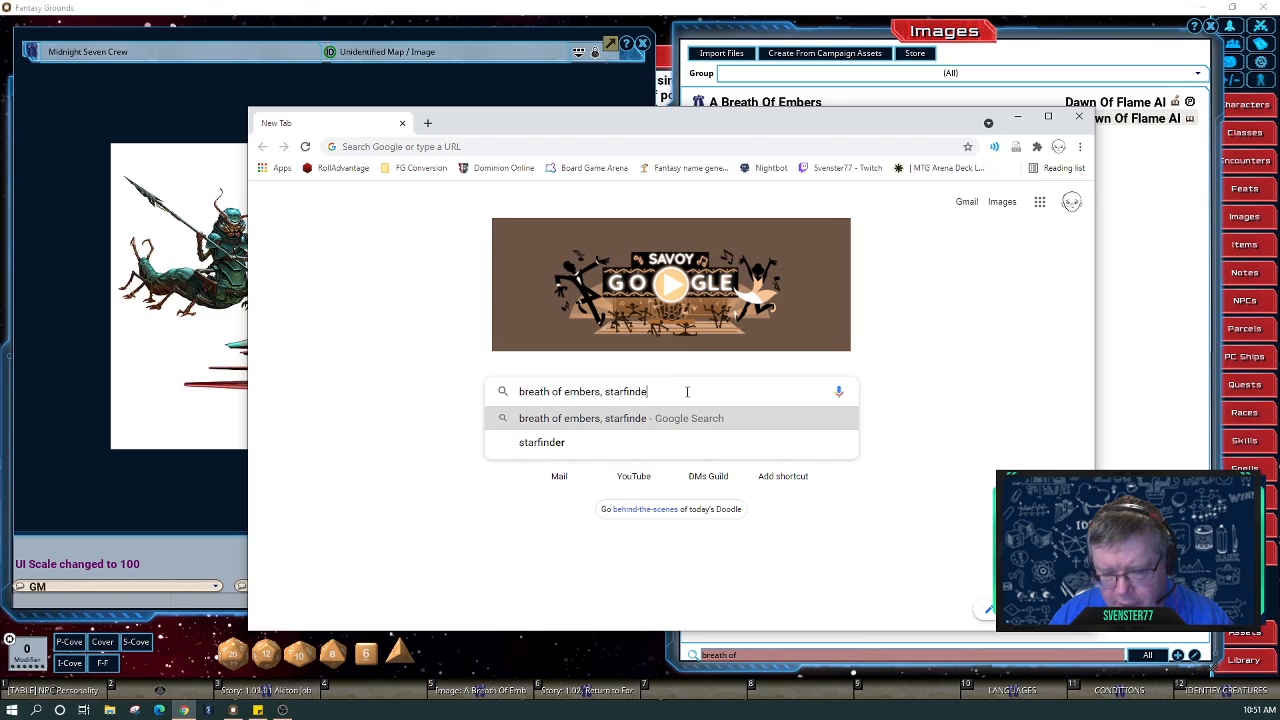
{"action": "key", "text": "Return"}
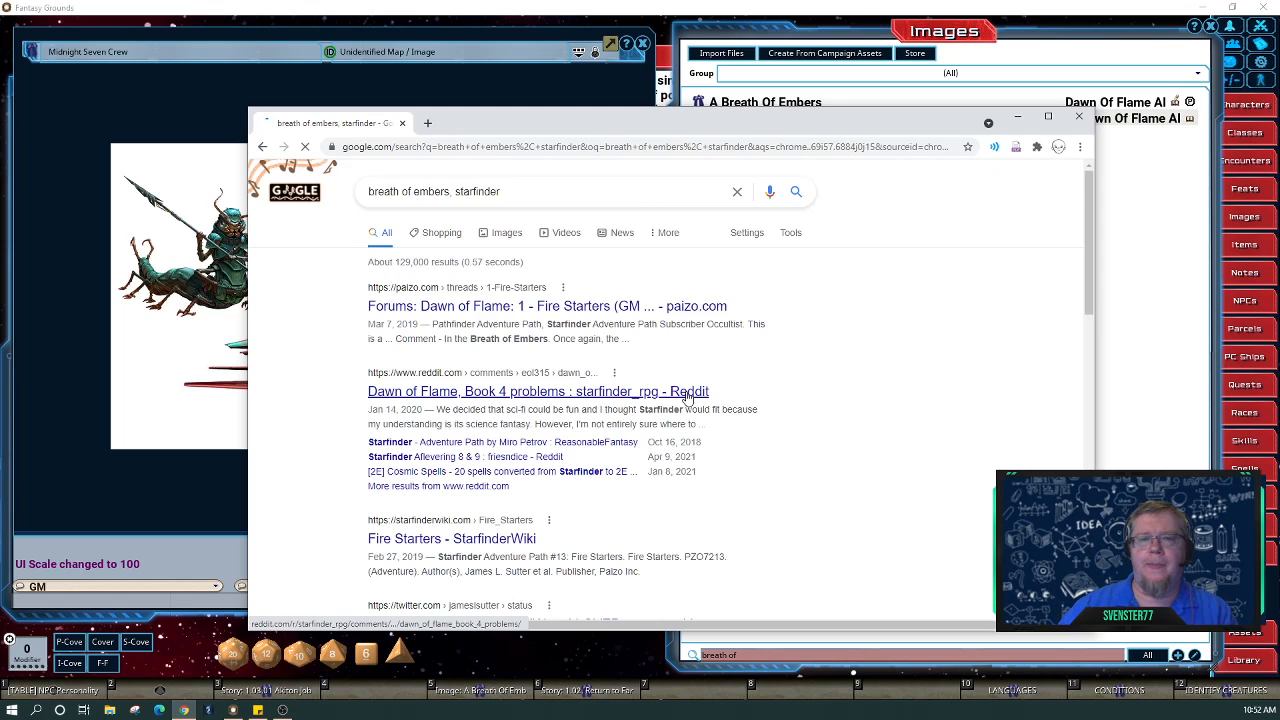
Browse the Google image results for artwork of the Breath of Embers ship.
{"action": "left_click", "coordinate": [507, 233]}
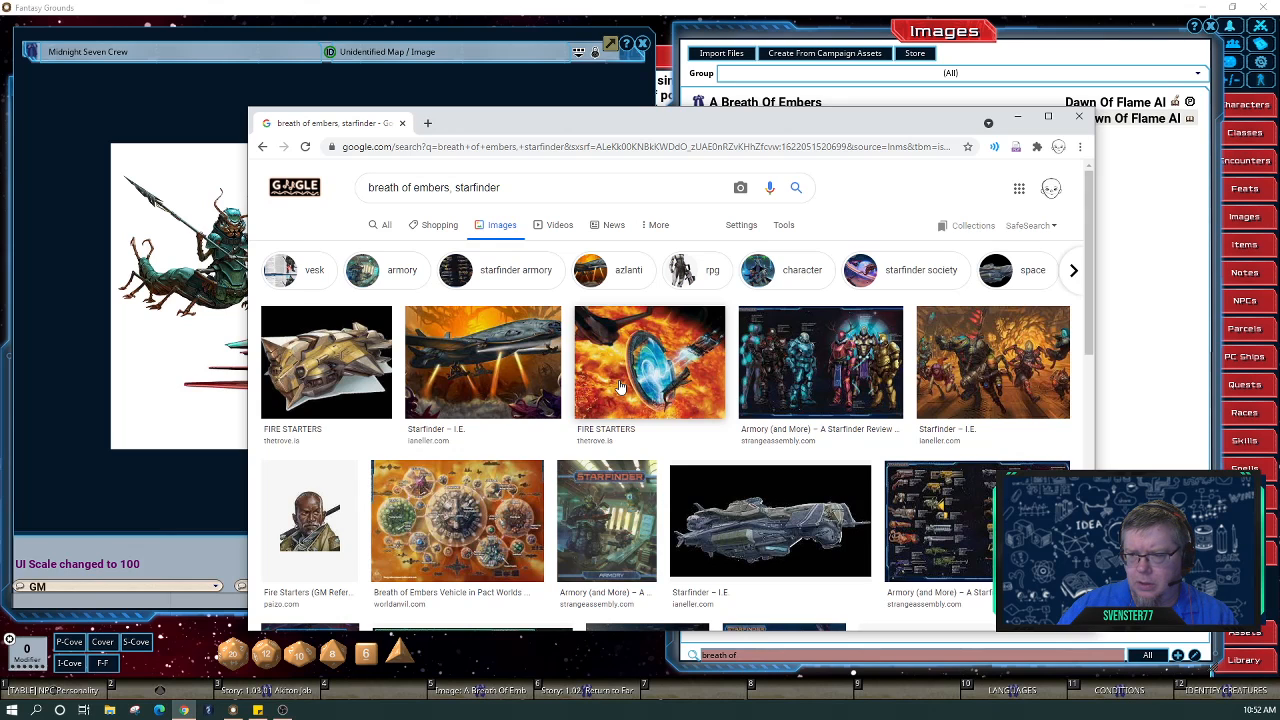
{"action": "scroll", "coordinate": [620, 387], "scroll_direction": "down", "scroll_amount": 10}
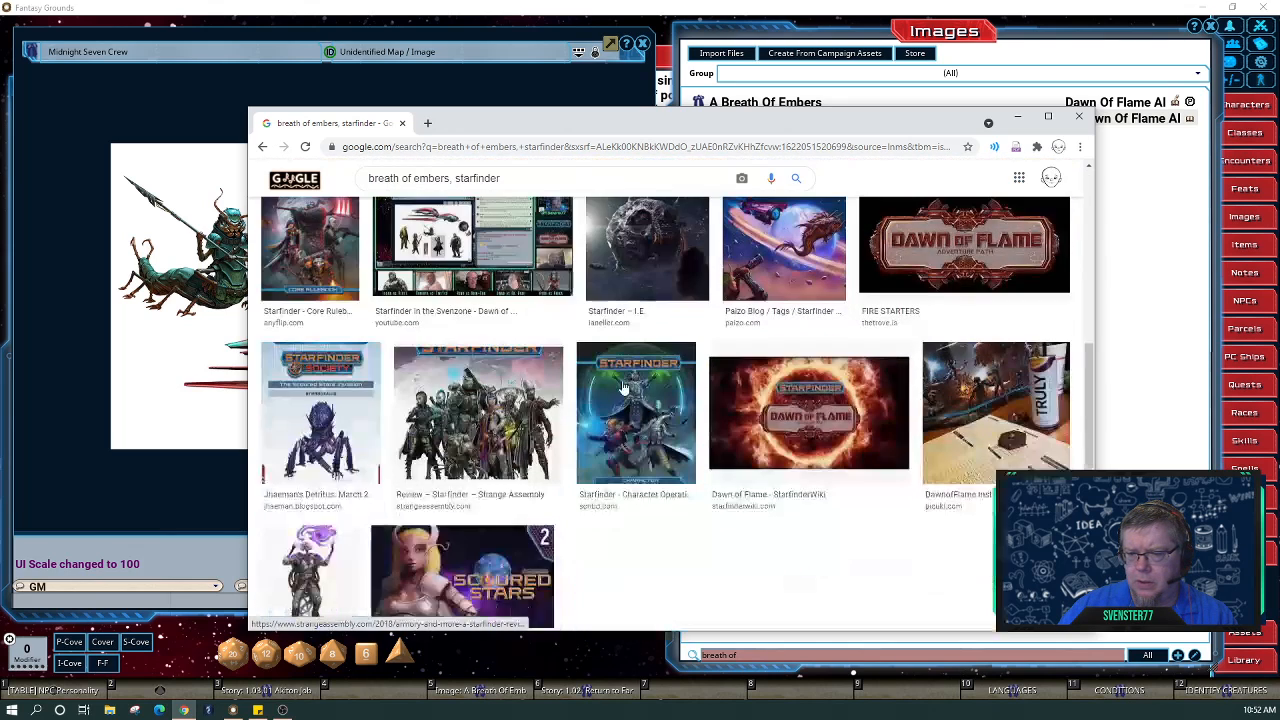
{"action": "scroll", "coordinate": [623, 387], "scroll_direction": "down", "scroll_amount": 1}
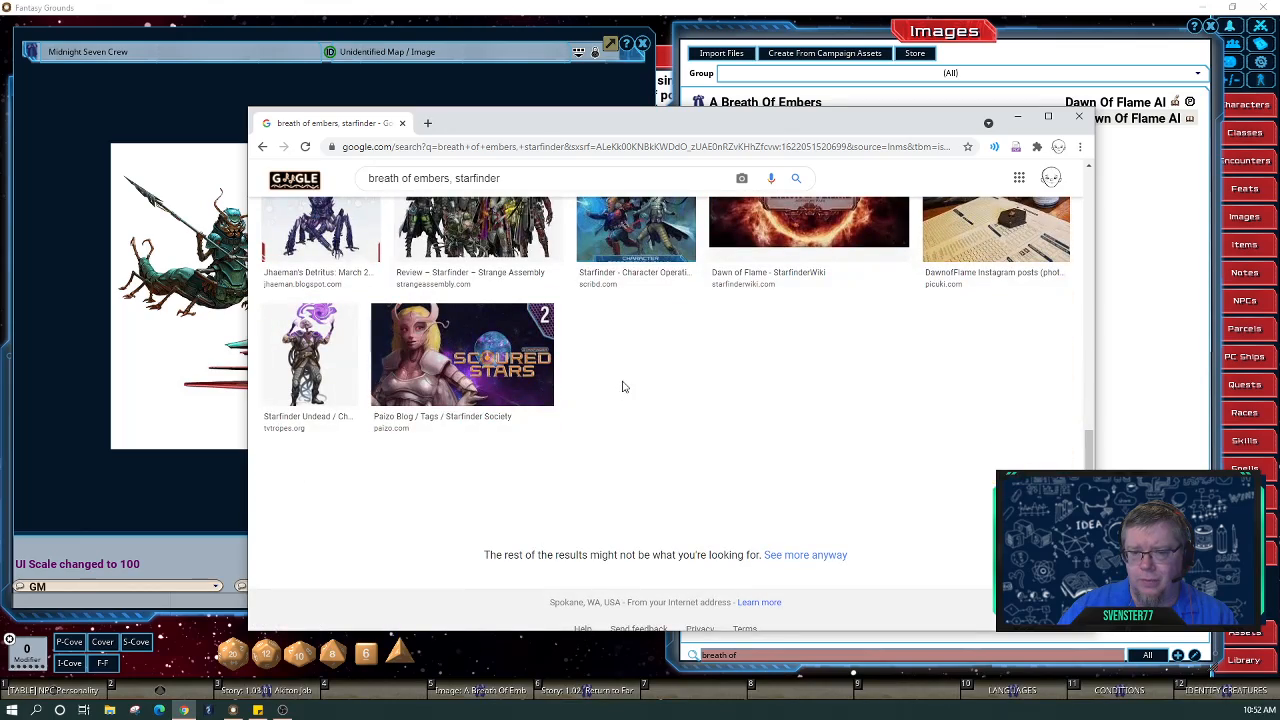
{"action": "scroll", "coordinate": [622, 387], "scroll_direction": "up", "scroll_amount": 4}
{"action": "scroll", "coordinate": [622, 387], "scroll_direction": "down", "scroll_amount": 4}
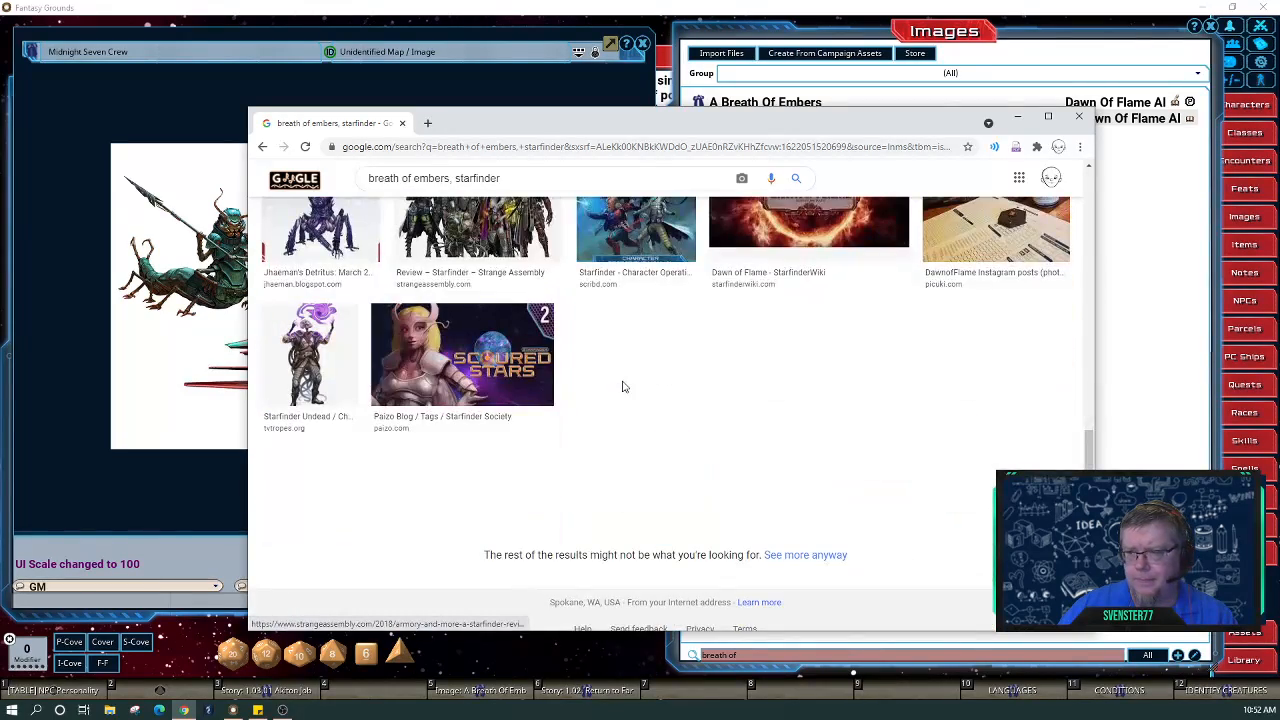
{"action": "scroll", "coordinate": [622, 387], "scroll_direction": "up", "scroll_amount": 2}
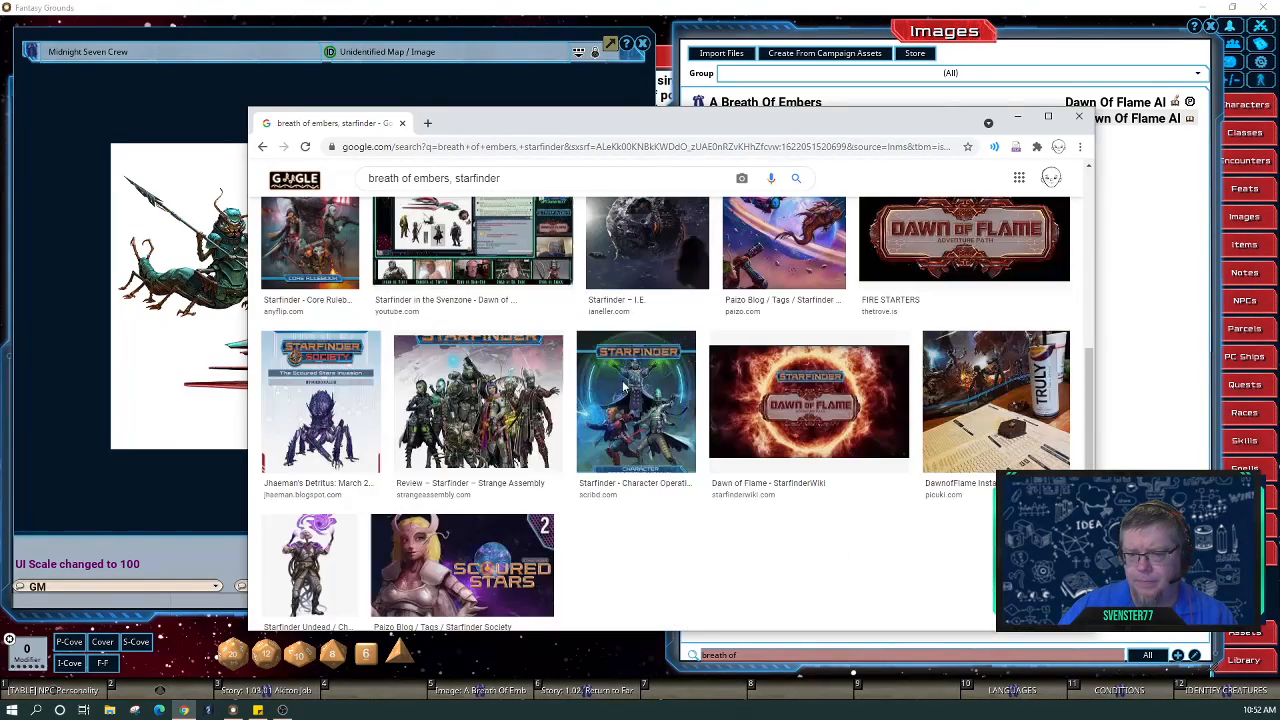
{"action": "scroll", "coordinate": [623, 387], "scroll_direction": "up", "scroll_amount": 10}
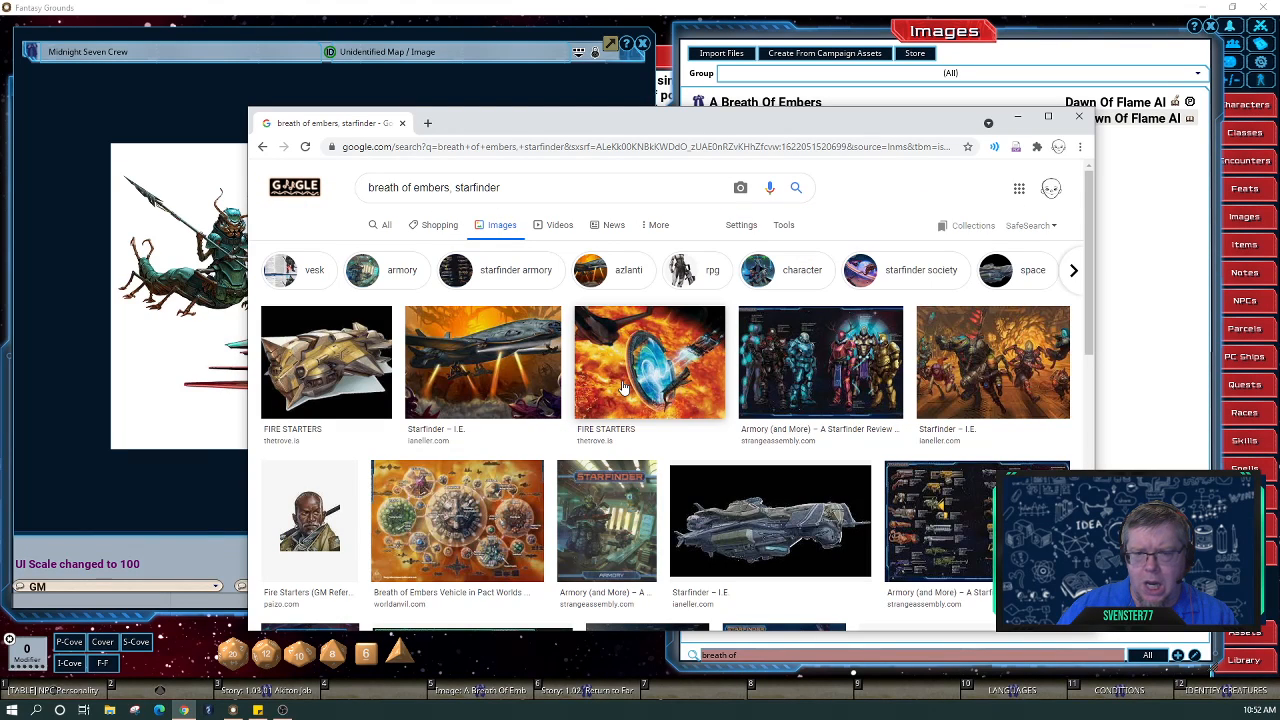
Open the source PDF of the FIRE STARTERS portal image result and go to page 6 with its artwork.
{"action": "left_click", "coordinate": [710, 349]}
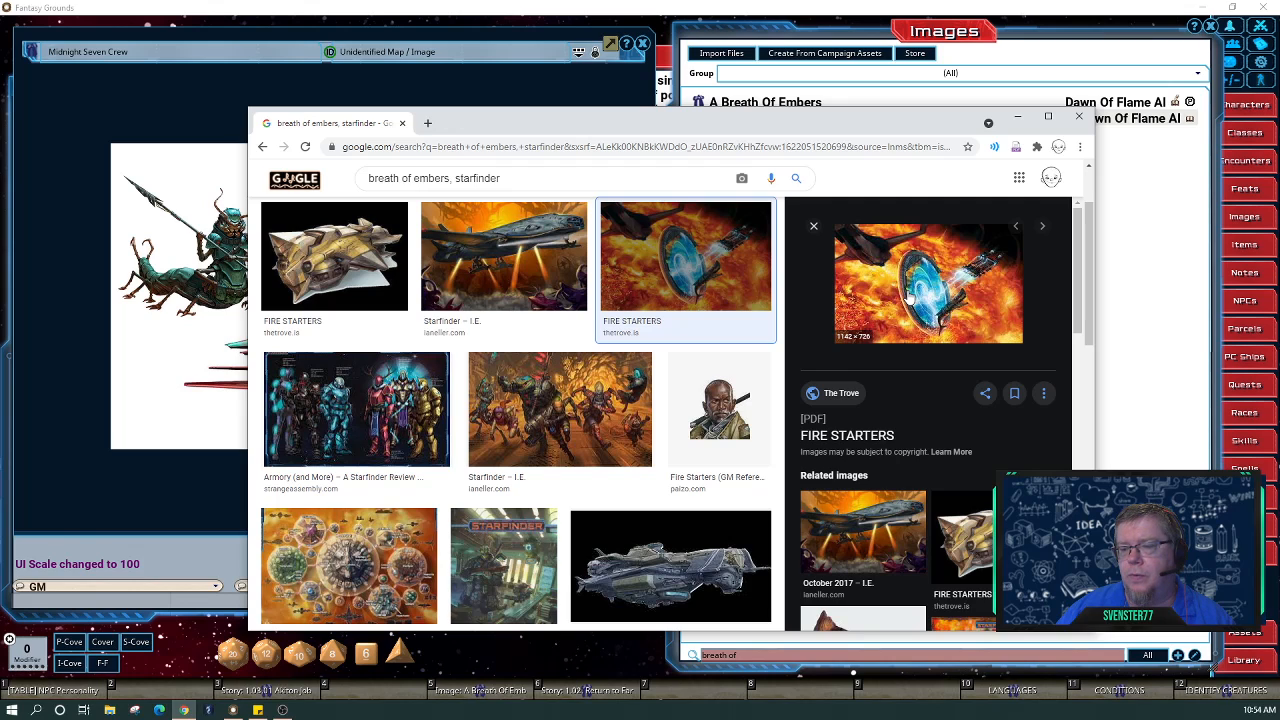
{"action": "left_click", "coordinate": [909, 297]}
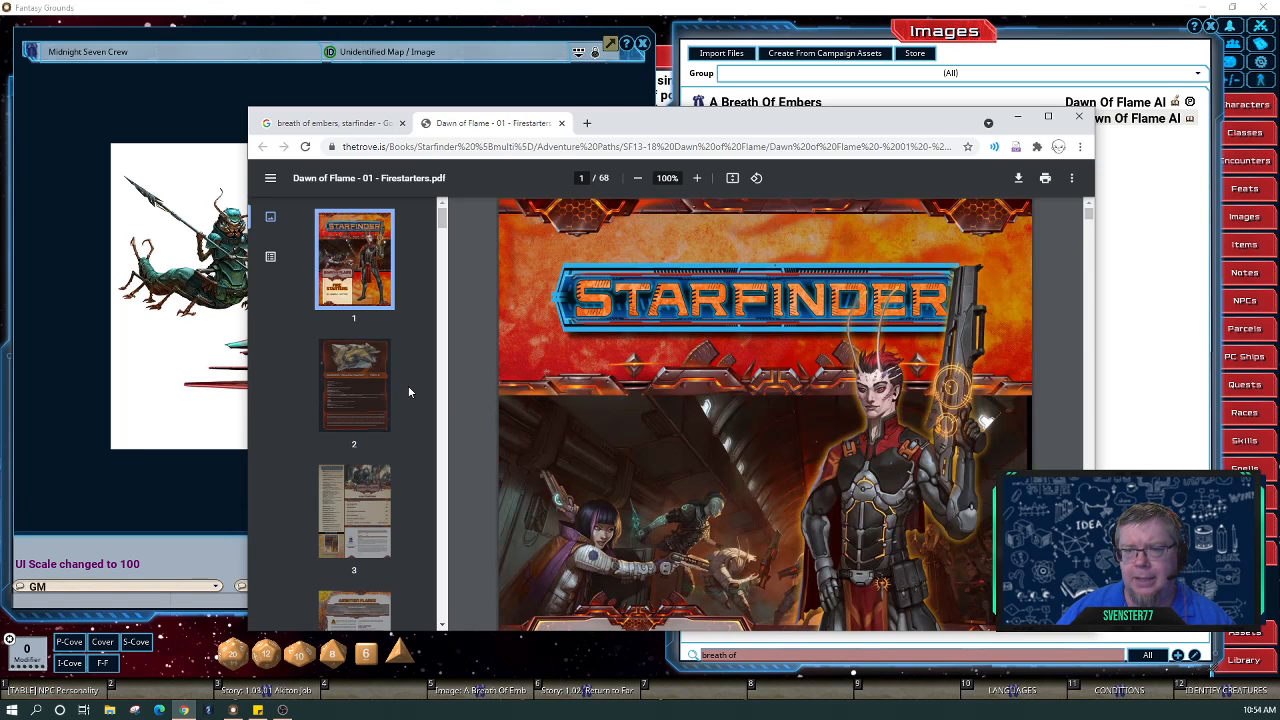
{"action": "scroll", "coordinate": [372, 335], "scroll_direction": "down", "scroll_amount": 5}
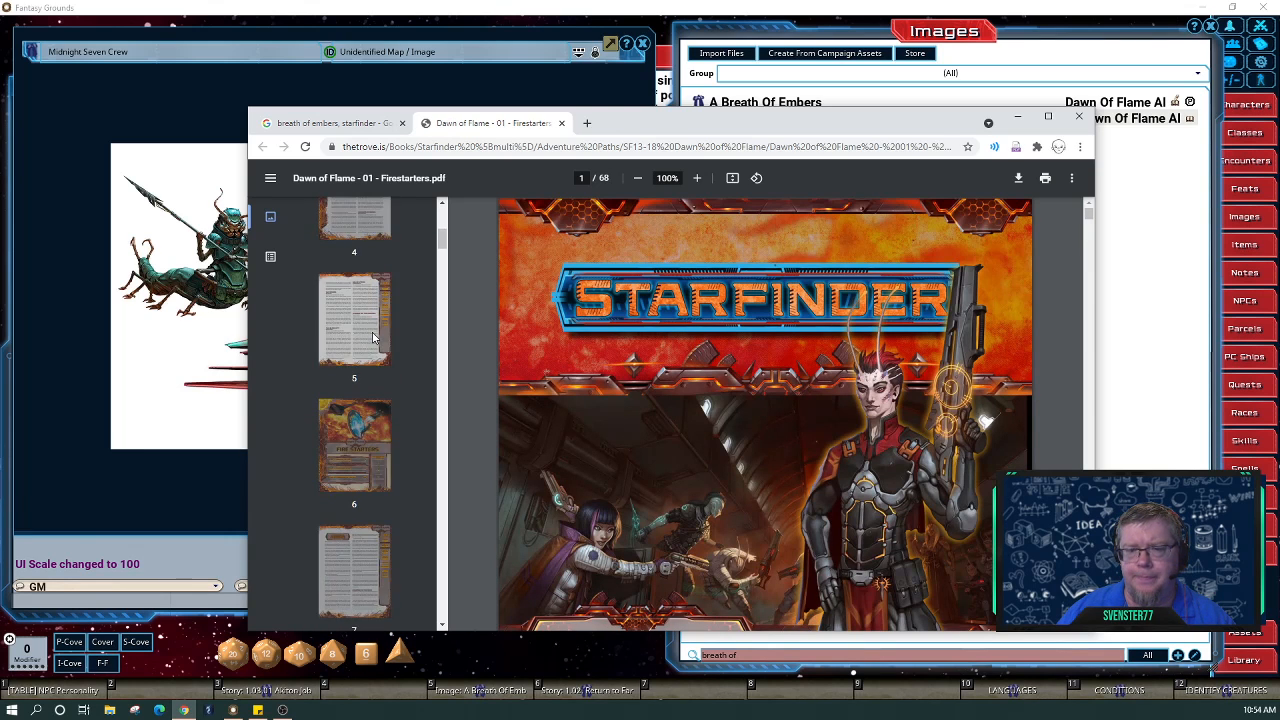
{"action": "left_click", "coordinate": [358, 440]}
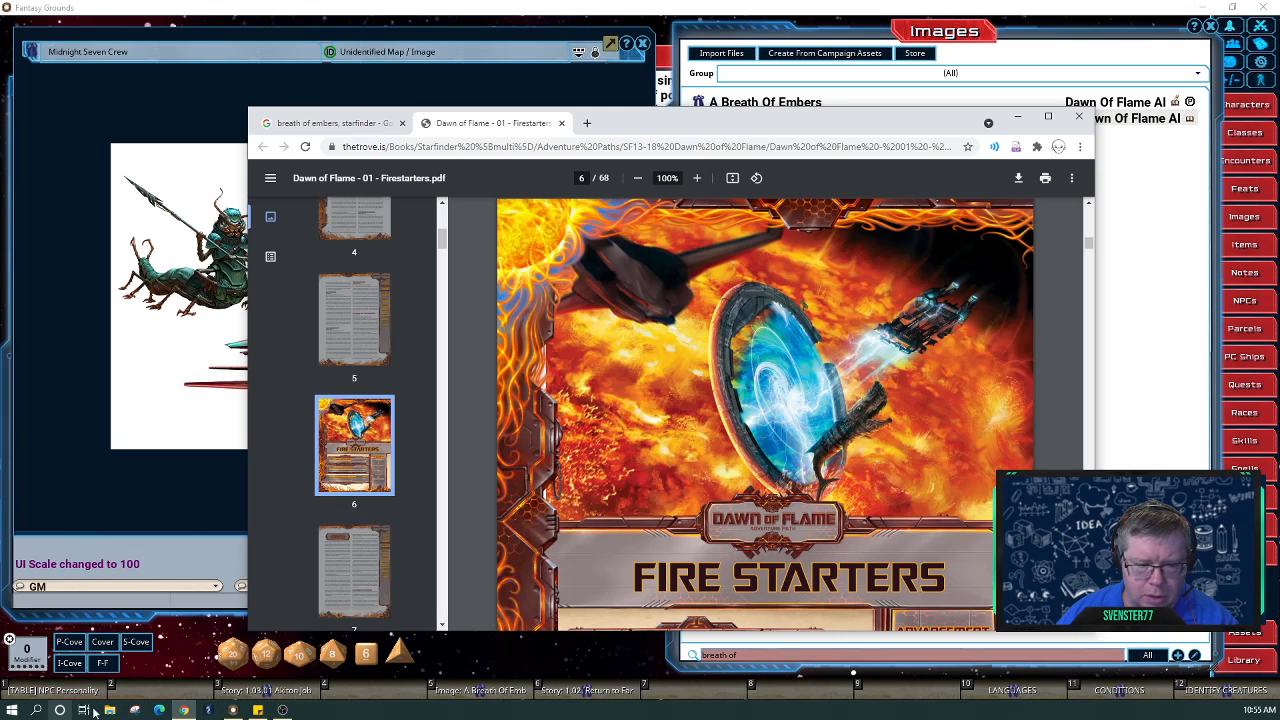
Snip the starship flying away from the portal on the PDF page with the Snipping Tool.
{"action": "left_click", "coordinate": [134, 711]}
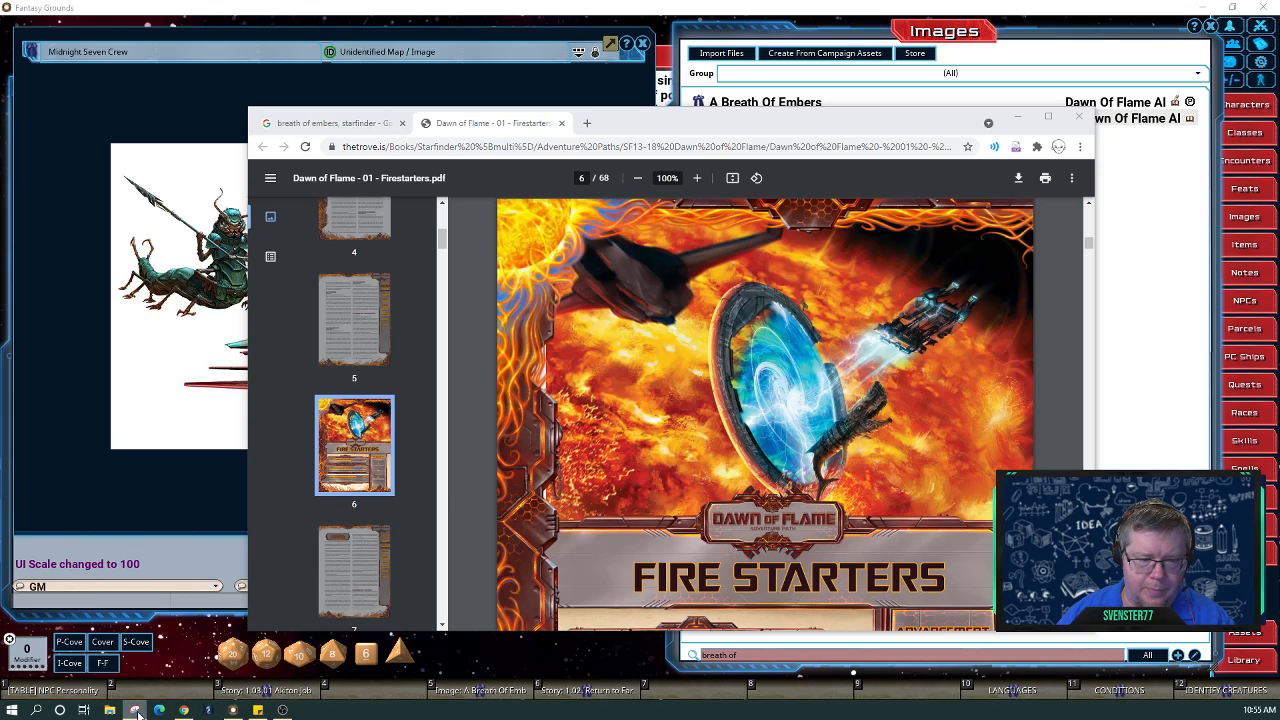
{"action": "left_click", "coordinate": [528, 466]}
{"action": "key", "text": "ctrl+n"}
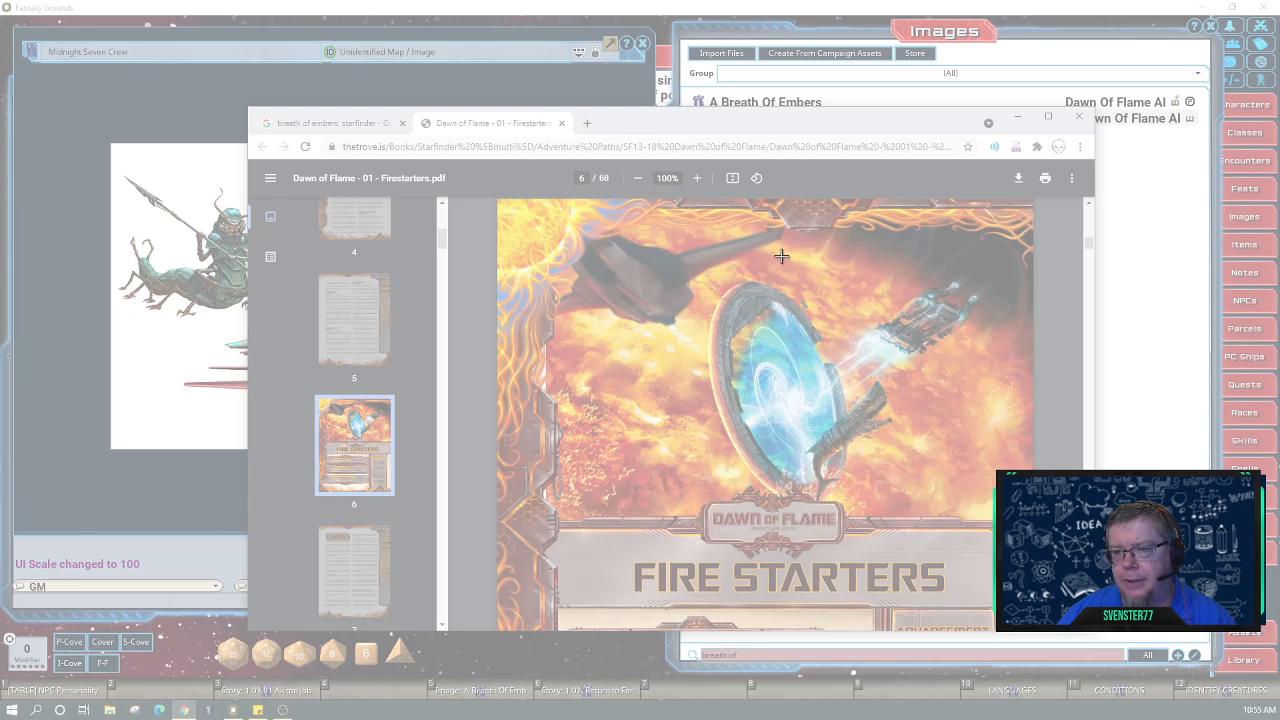
{"action": "left_click_drag", "start_coordinate": [778, 261], "coordinate": [1008, 405]}
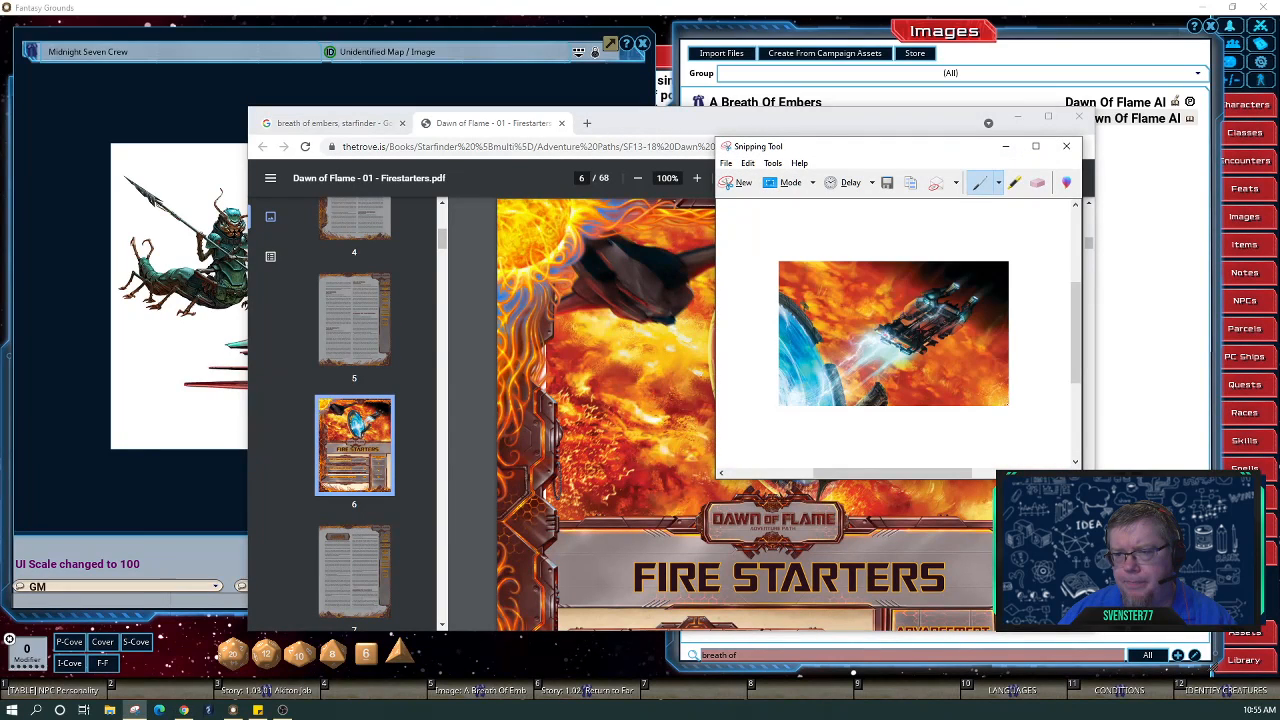
Save the snip as a JPEG named Breath of Embers in the Downloads folder and close the Snipping Tool.
{"action": "left_click", "coordinate": [889, 188]}
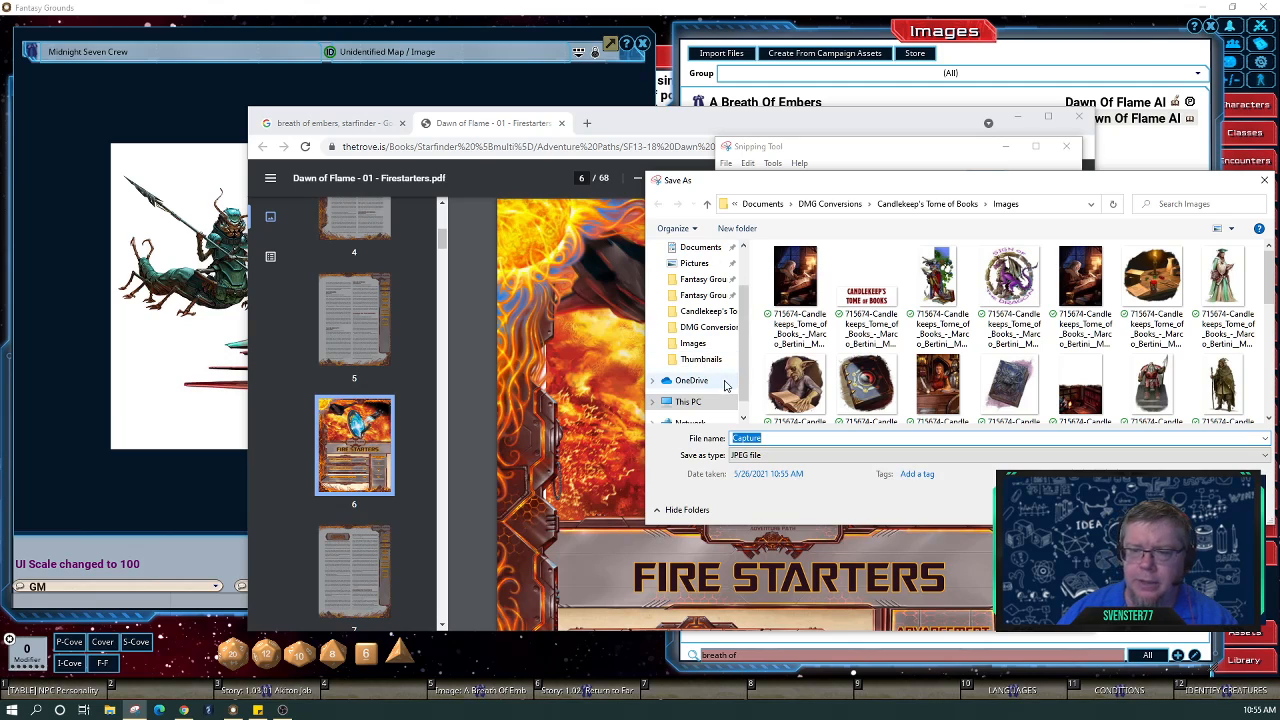
{"action": "left_click_drag", "start_coordinate": [746, 353], "coordinate": [738, 268]}
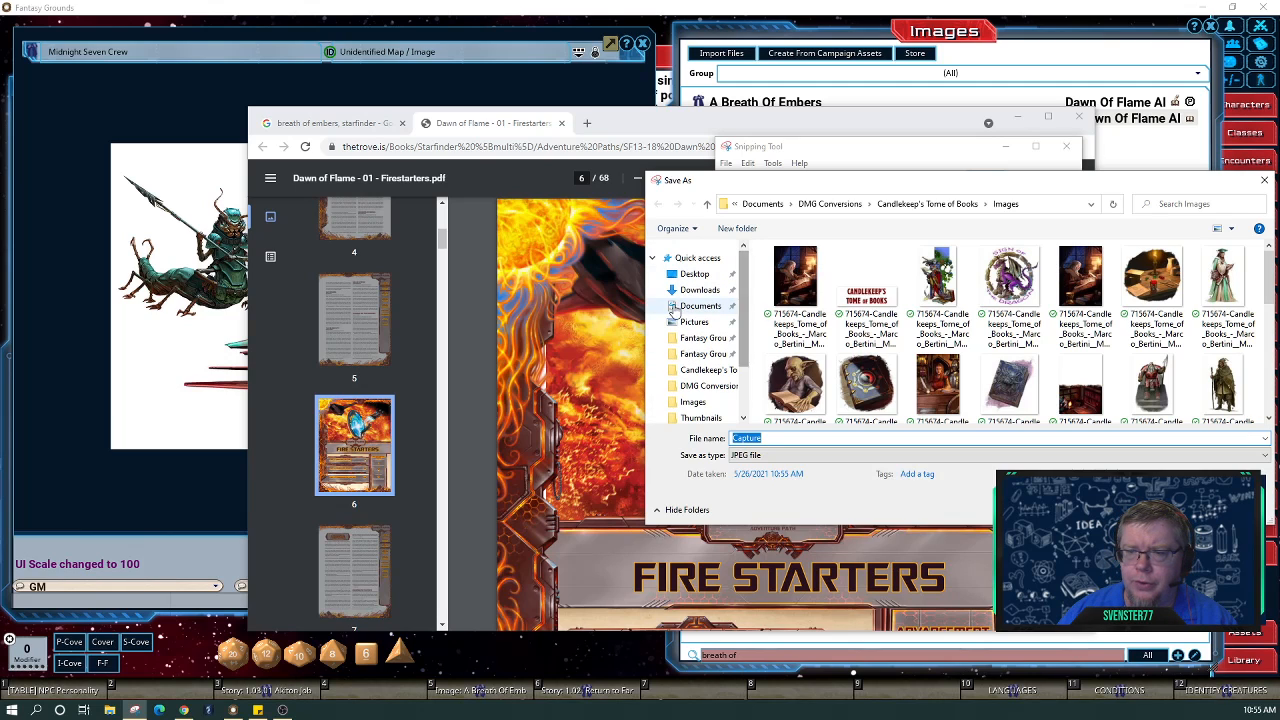
{"action": "left_click", "coordinate": [692, 293]}
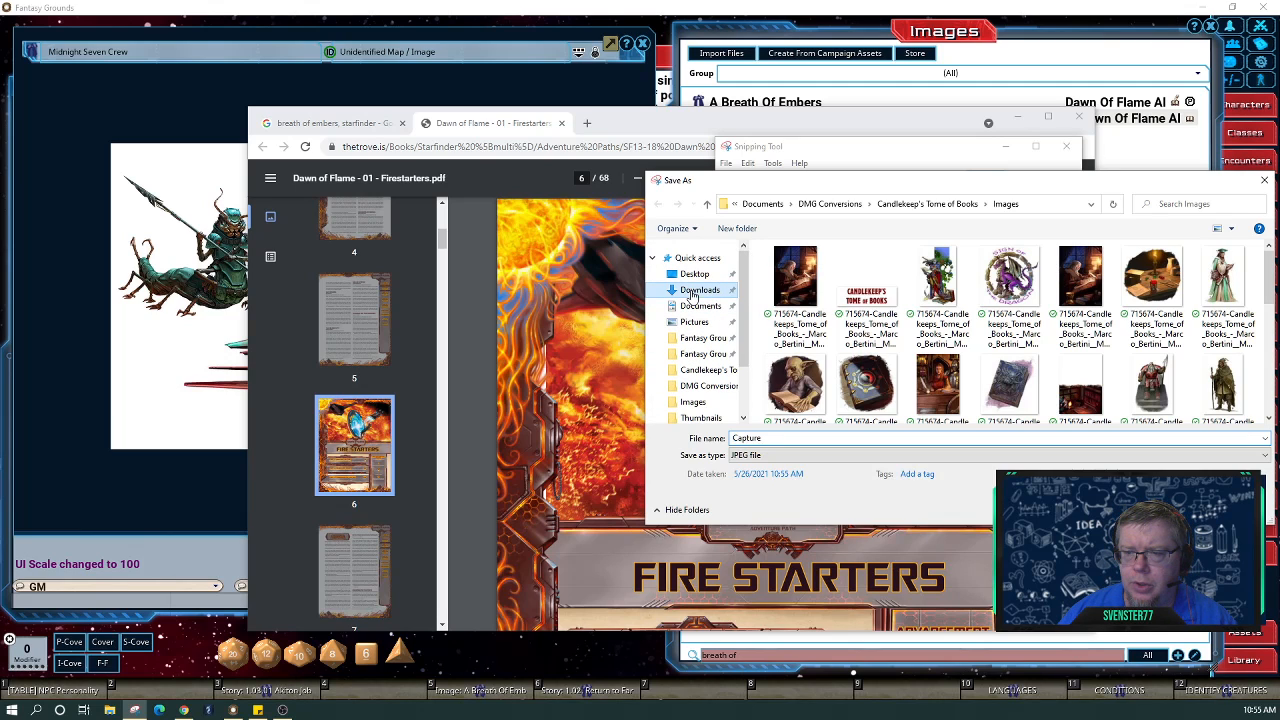
{"action": "double_click", "coordinate": [792, 438]}
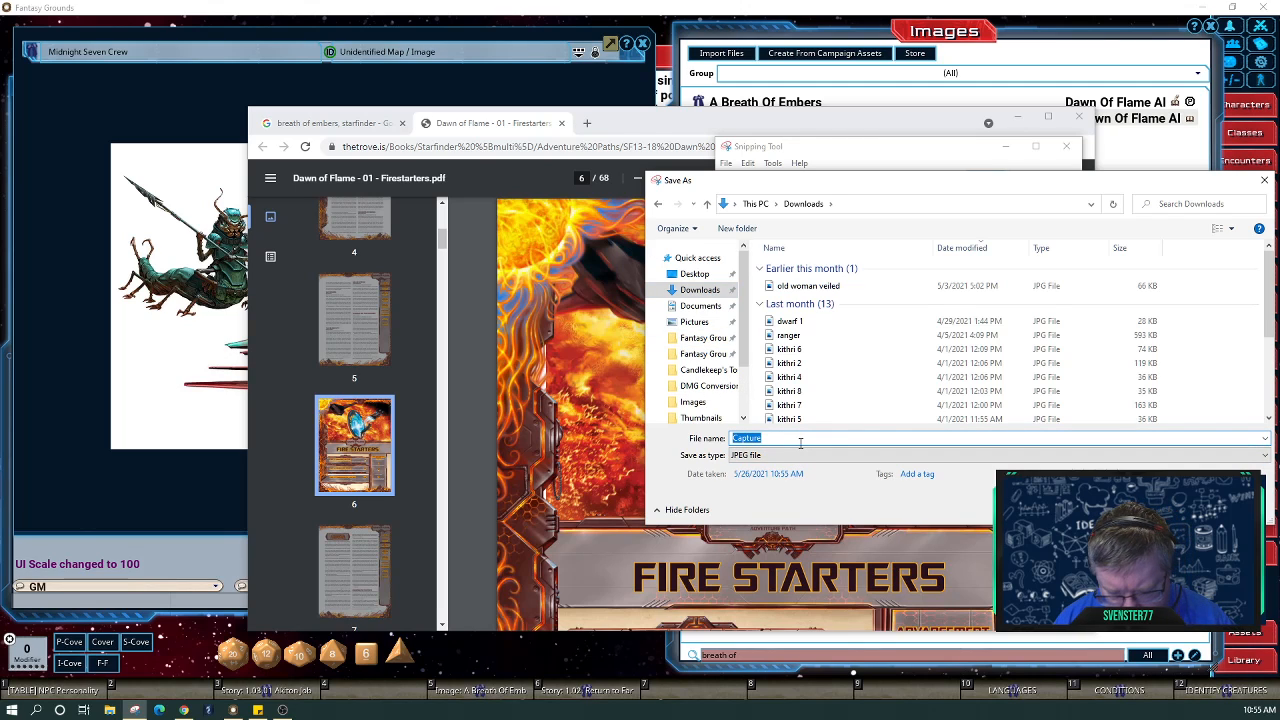
{"action": "type", "text": "Breath of Embers"}
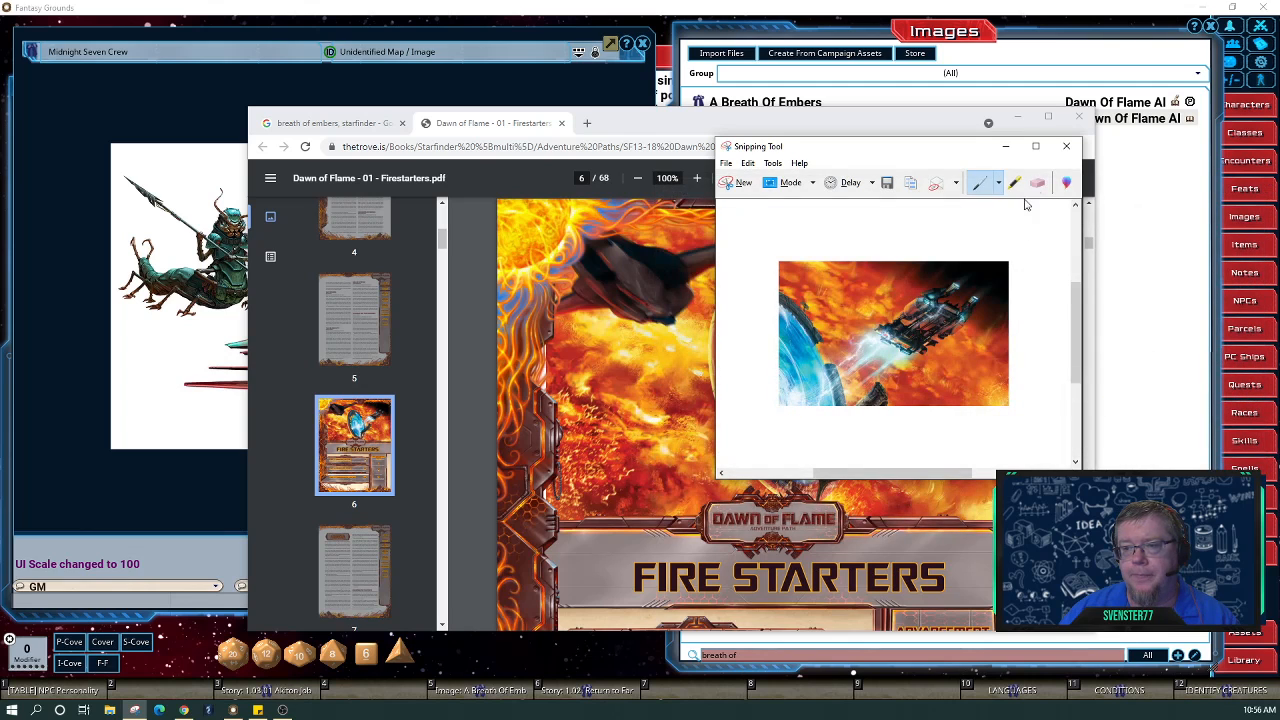
{"action": "left_click", "coordinate": [1066, 147]}
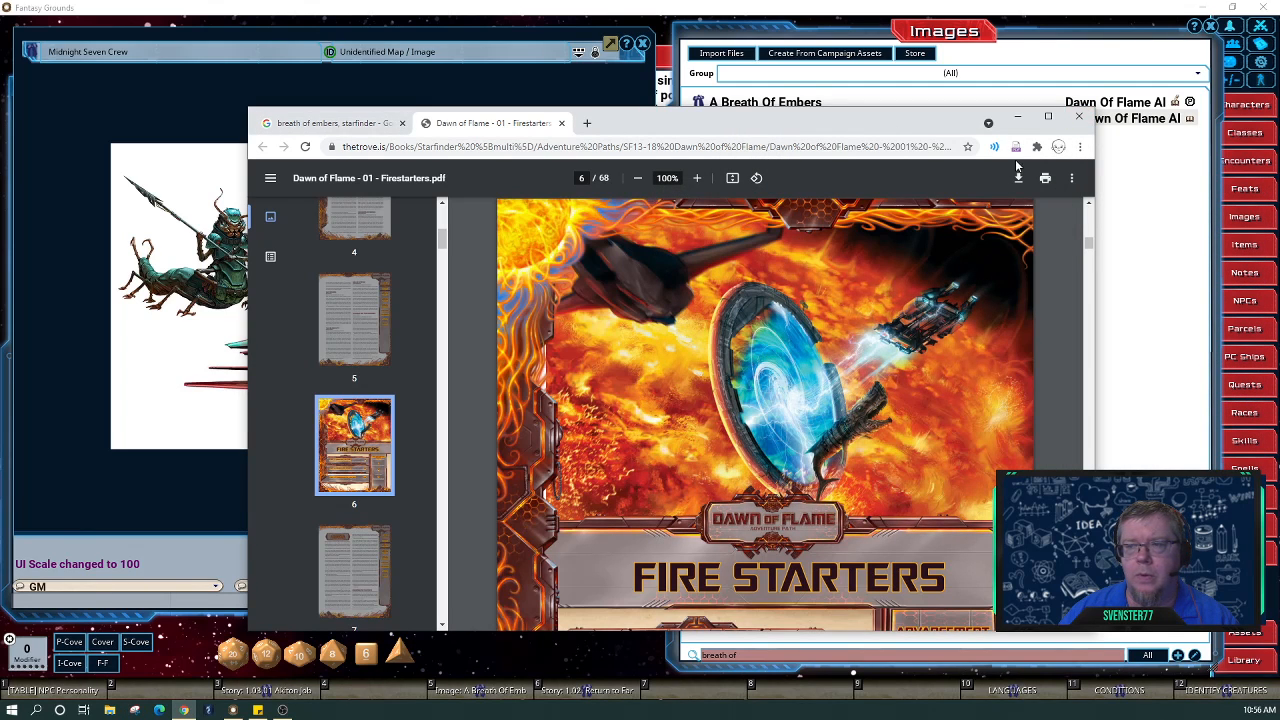
Return to Fantasy Grounds and close the Midnight Seven Crew image and the A Breath Of Embers map.
{"action": "left_click", "coordinate": [1017, 118]}
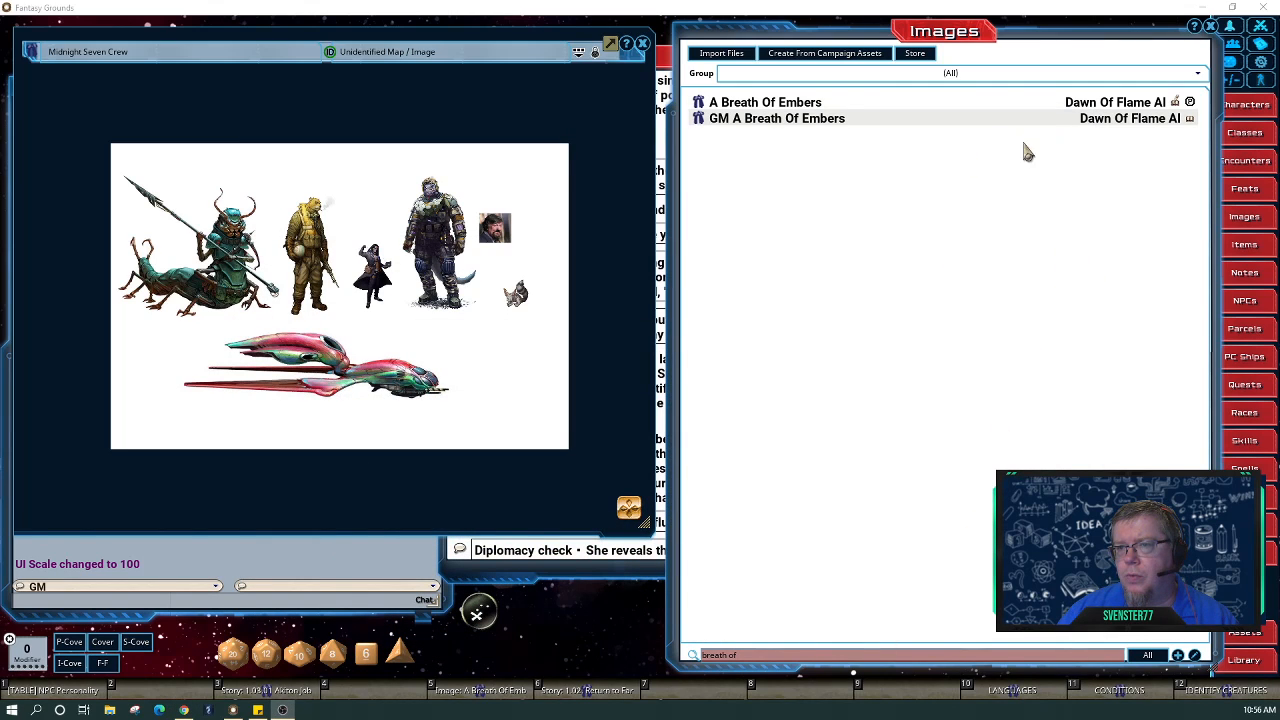
{"action": "left_click", "coordinate": [644, 46]}
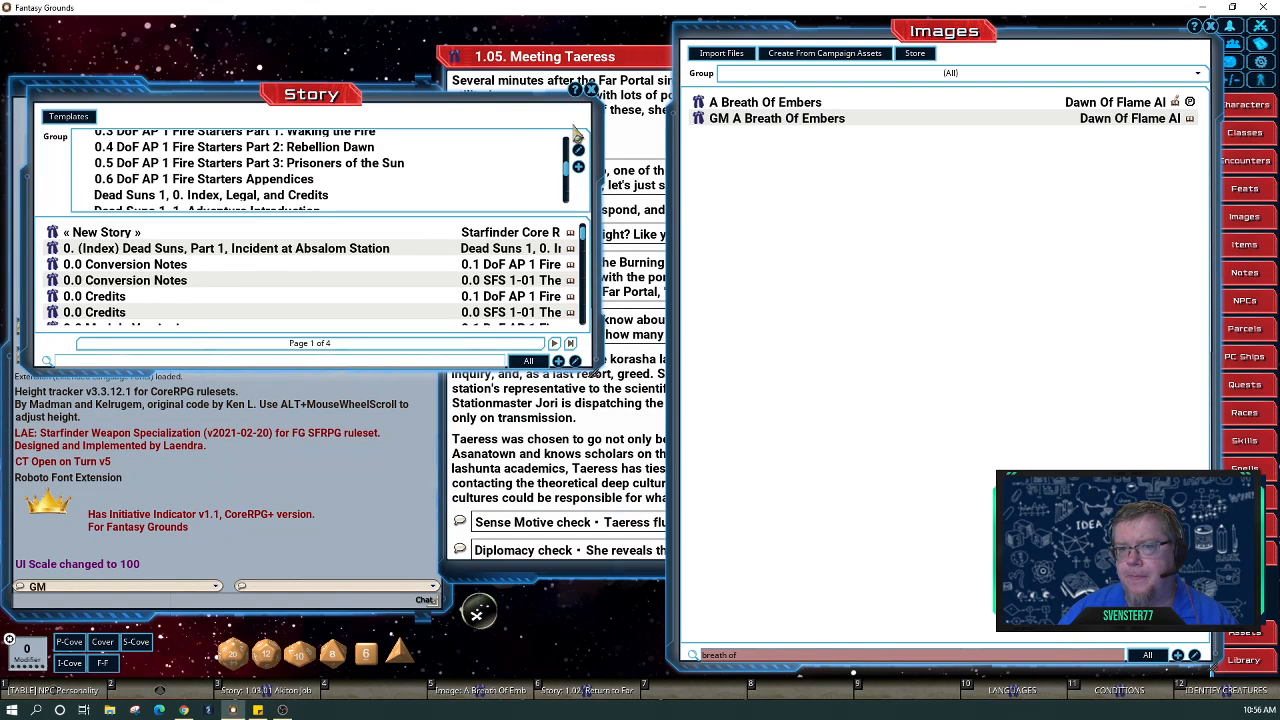
{"action": "left_click", "coordinate": [492, 704]}
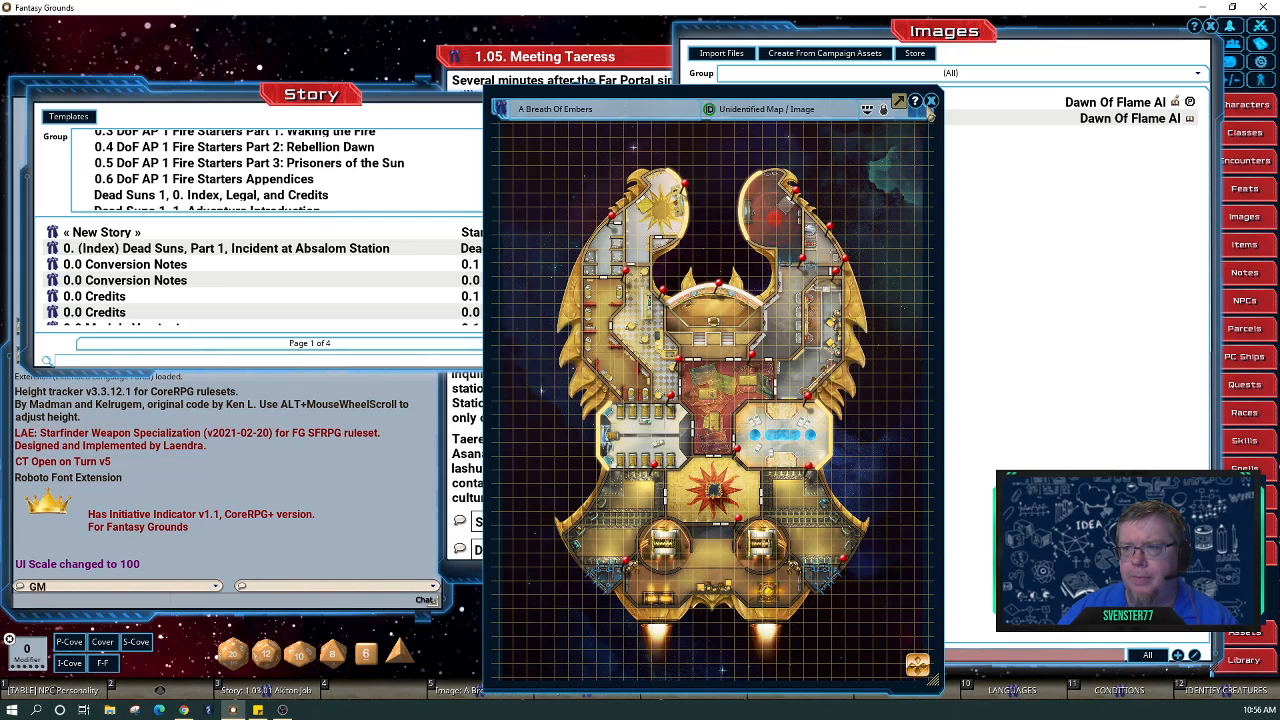
{"action": "left_click", "coordinate": [931, 102]}
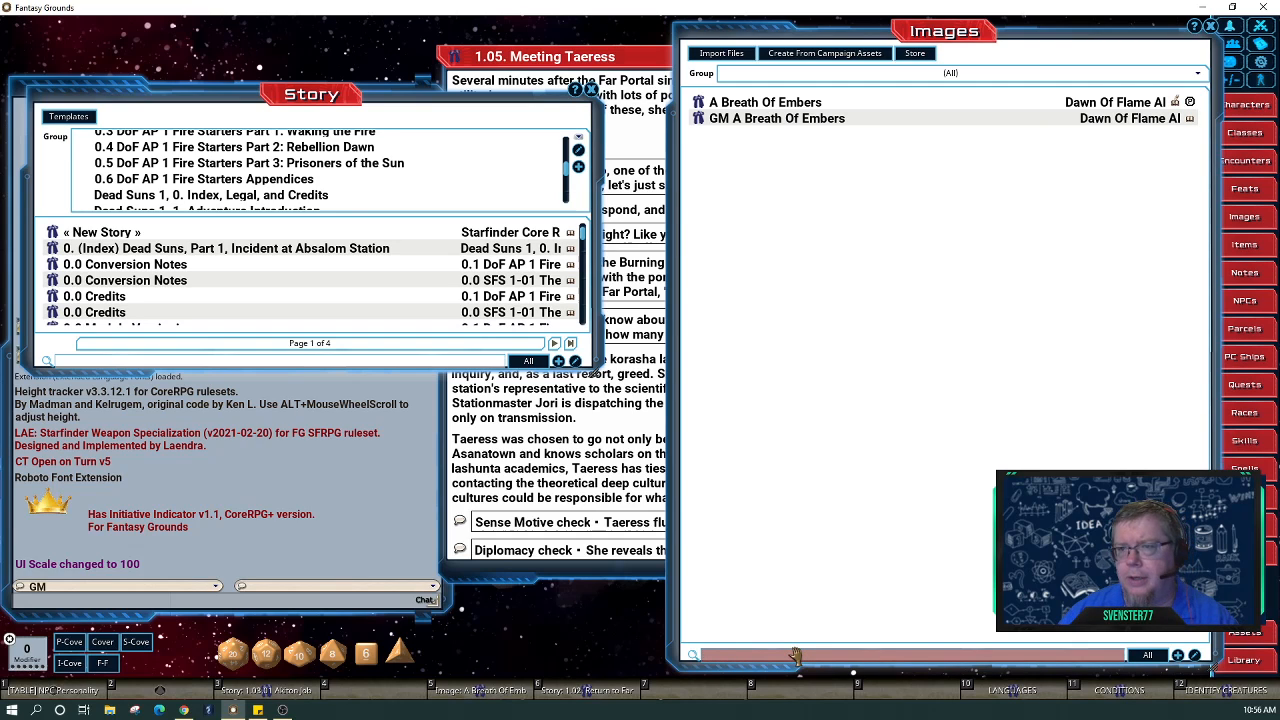
Filter the story list to the group 0.3 DoF AP 1 Fire Starters Part 1: Waking the Fire.
{"action": "scroll", "coordinate": [305, 266], "scroll_direction": "down", "scroll_amount": 5}
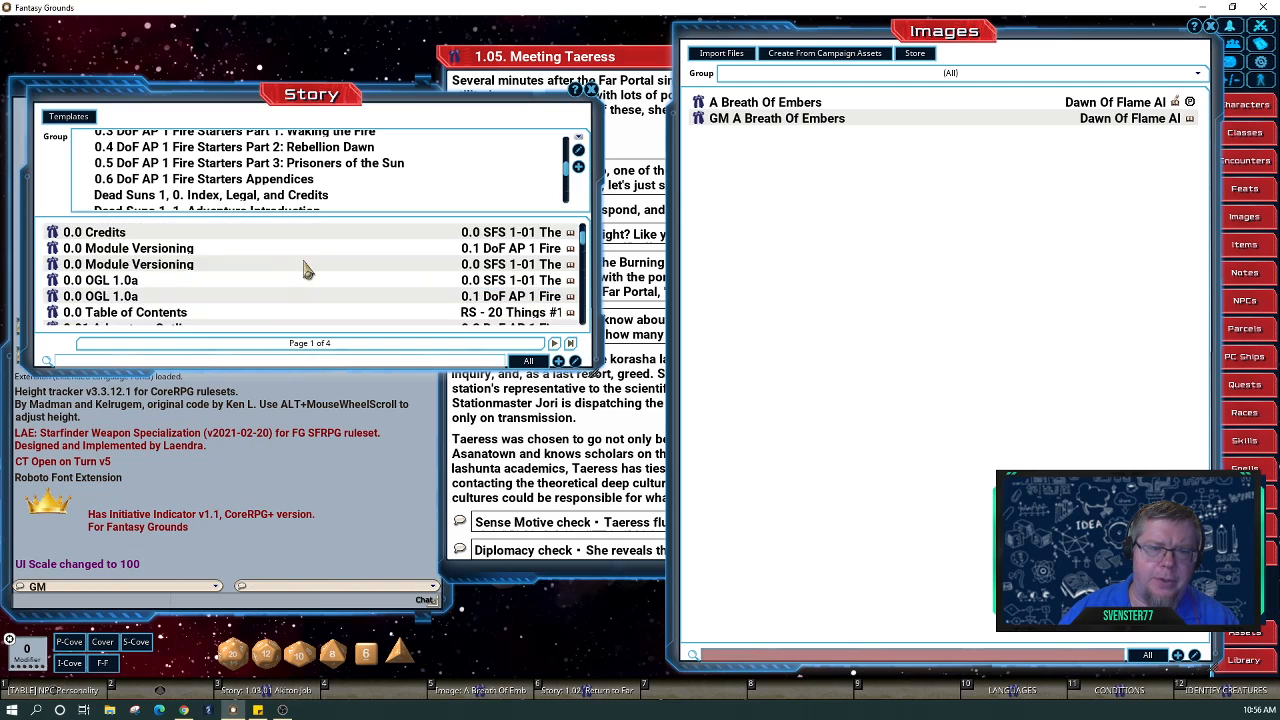
{"action": "scroll", "coordinate": [305, 266], "scroll_direction": "down", "scroll_amount": 10}
{"action": "scroll", "coordinate": [305, 268], "scroll_direction": "up", "scroll_amount": 4}
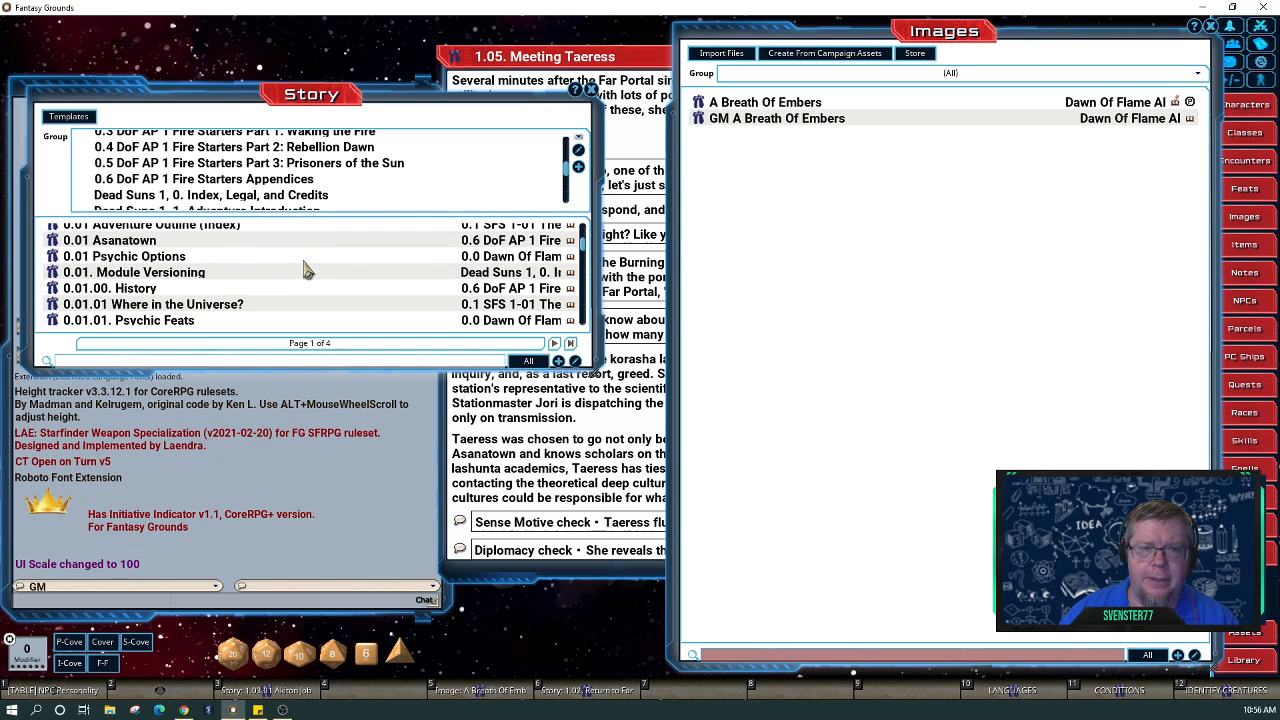
{"action": "scroll", "coordinate": [365, 175], "scroll_direction": "up", "scroll_amount": 4}
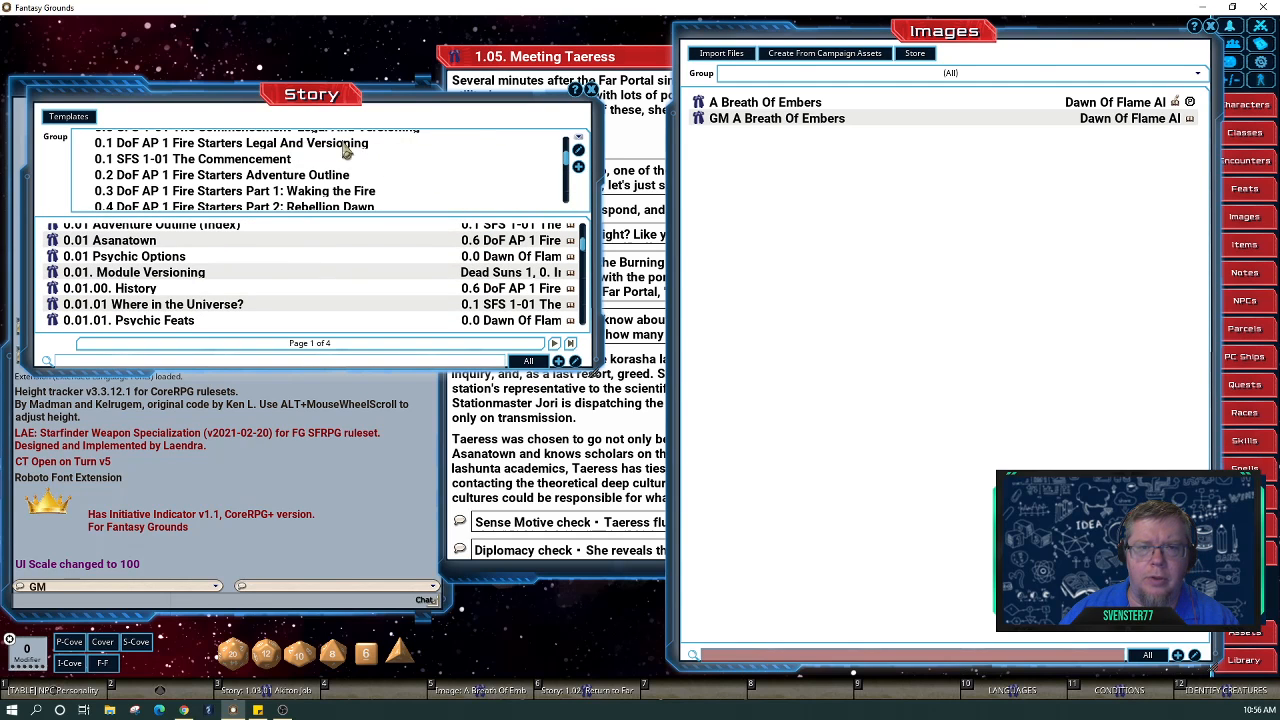
{"action": "scroll", "coordinate": [345, 152], "scroll_direction": "up", "scroll_amount": 3}
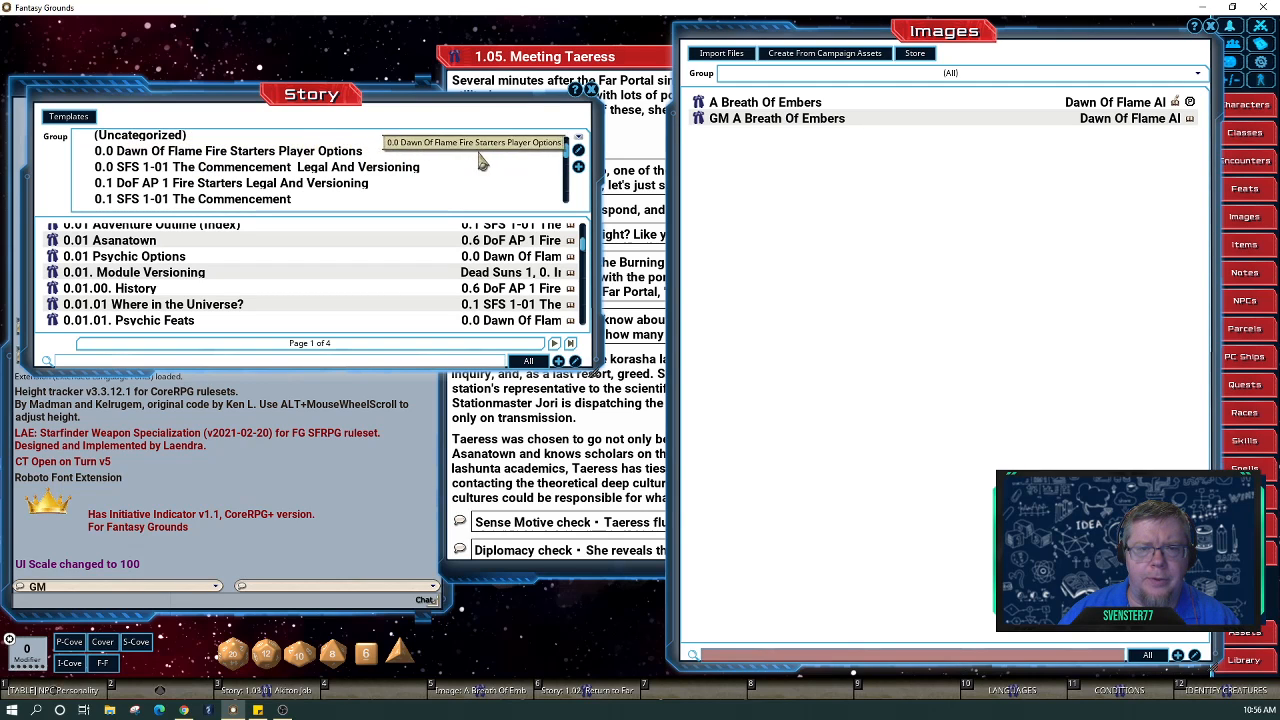
{"action": "scroll", "coordinate": [520, 166], "scroll_direction": "down", "scroll_amount": 1}
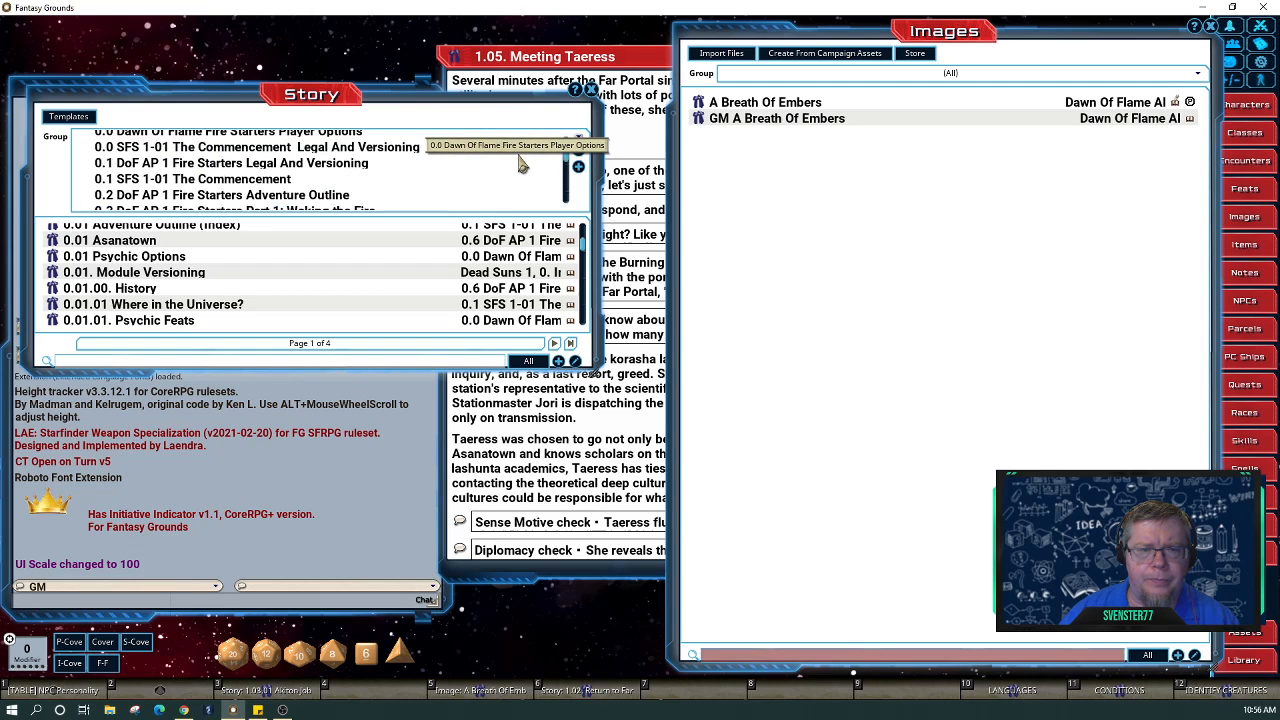
{"action": "scroll", "coordinate": [520, 166], "scroll_direction": "down", "scroll_amount": 1}
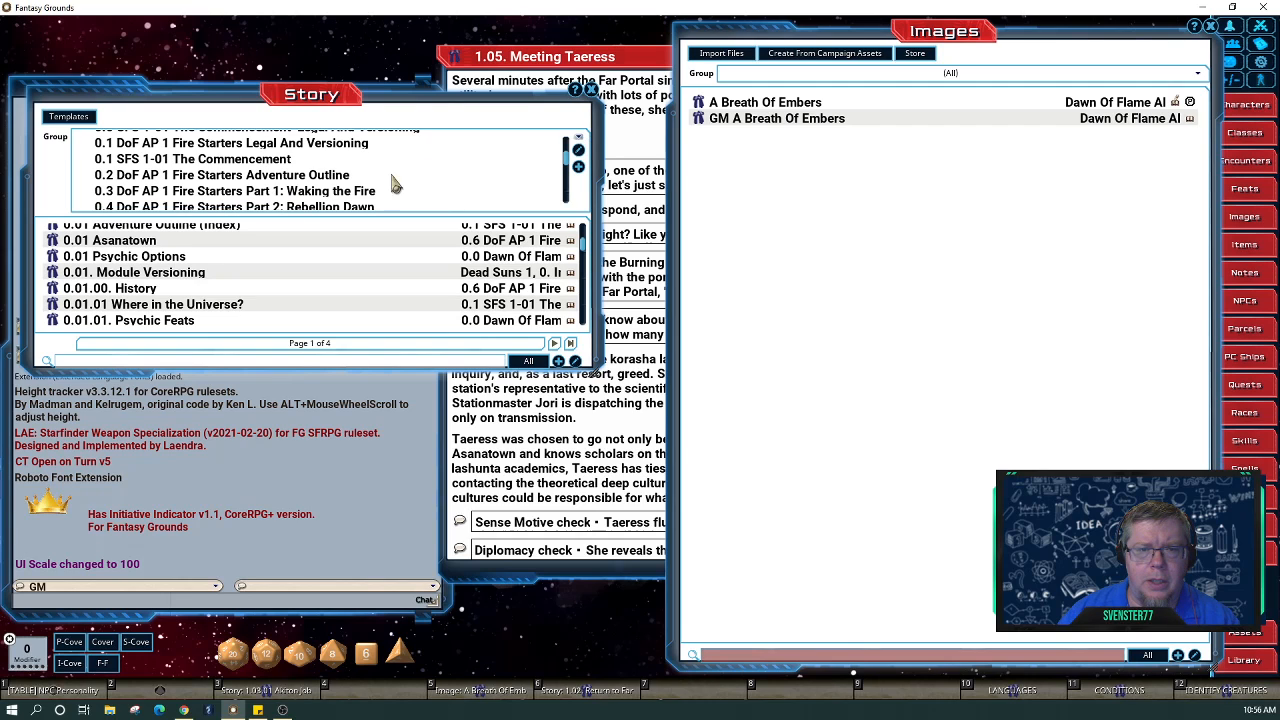
{"action": "scroll", "coordinate": [420, 178], "scroll_direction": "down", "scroll_amount": 1}
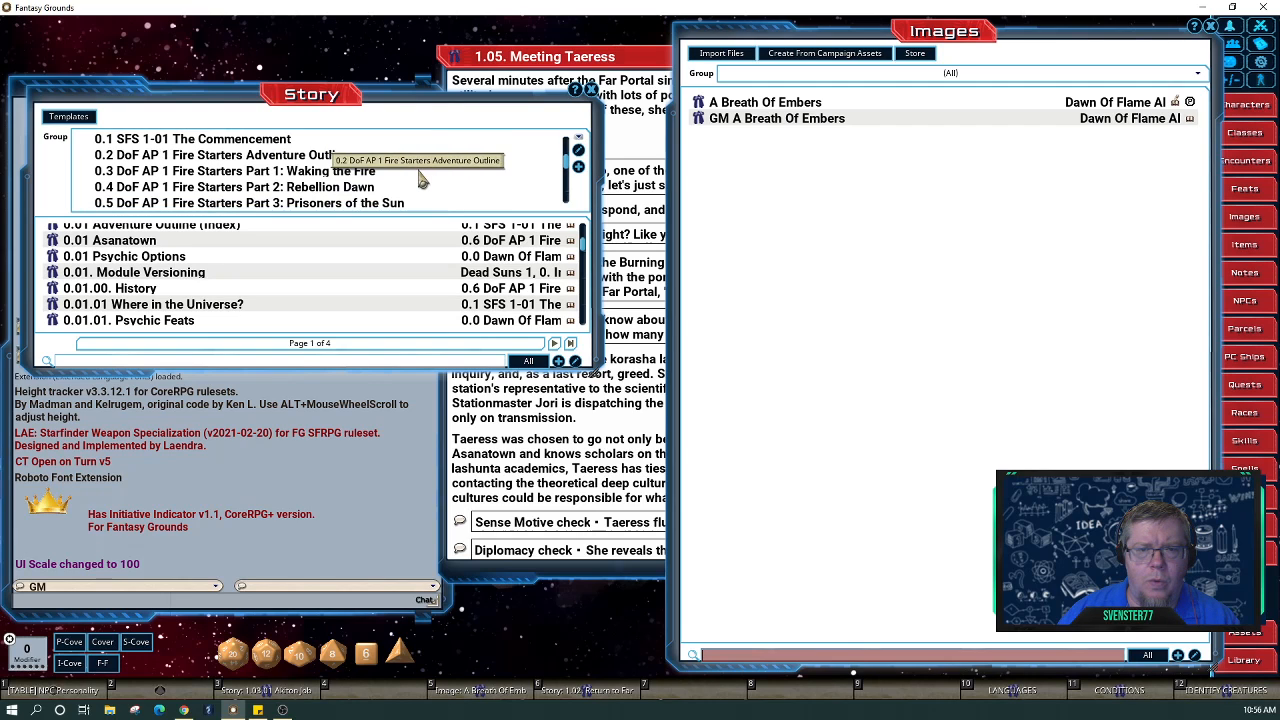
{"action": "left_click", "coordinate": [320, 174]}
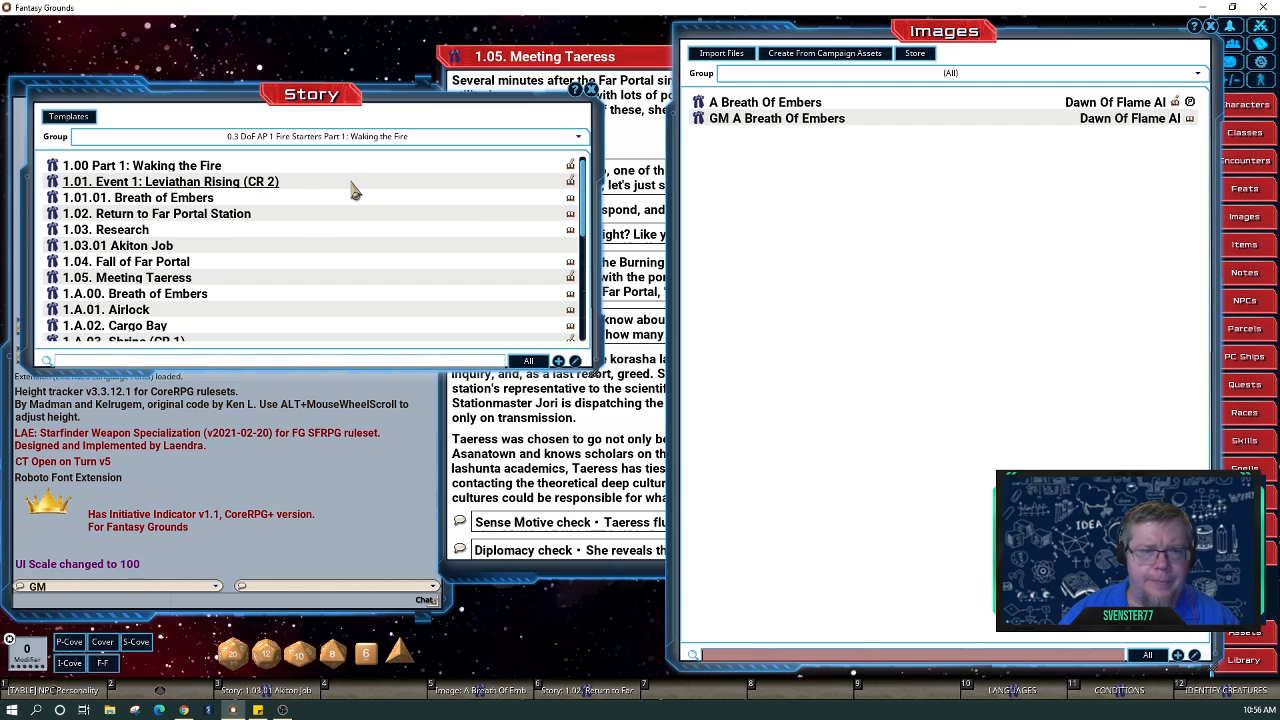
Read through story entry 1.01. Event 1: Leviathan Rising, and go back to entry 1.00 Part 1: Waking the Fire.
{"action": "left_click", "coordinate": [53, 181]}
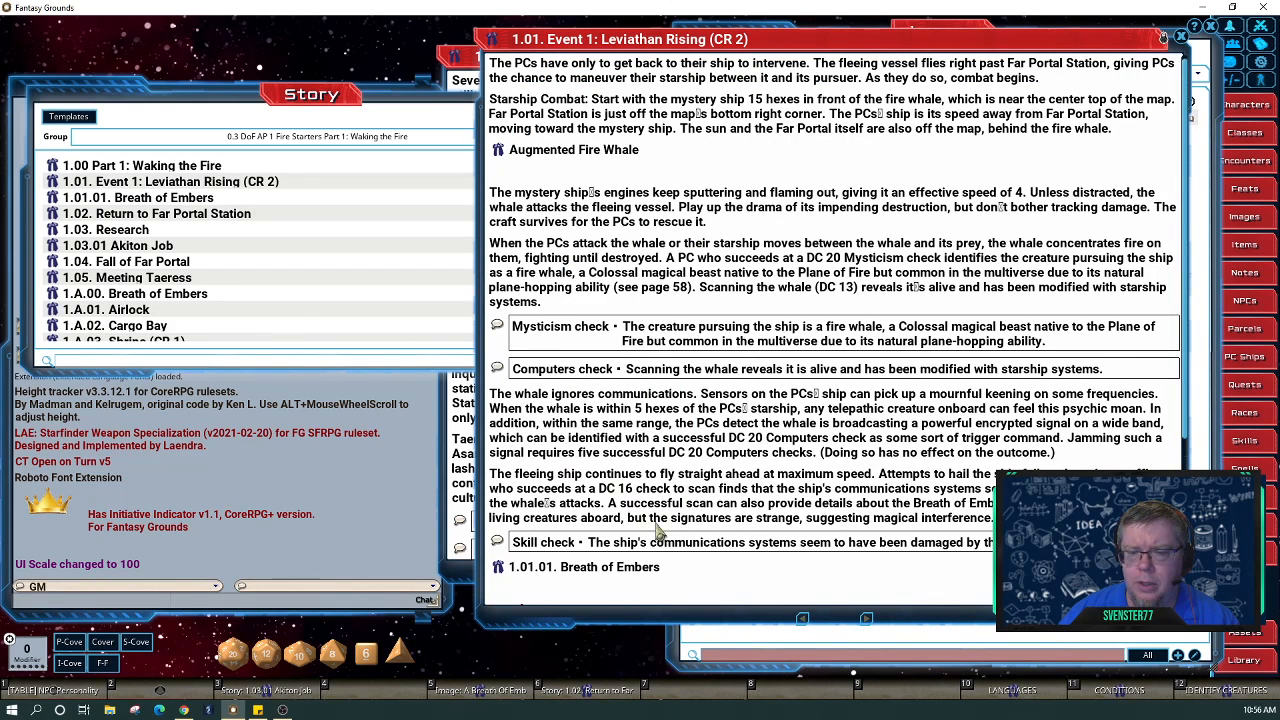
{"action": "scroll", "coordinate": [752, 440], "scroll_direction": "down", "scroll_amount": 1}
{"action": "scroll", "coordinate": [752, 440], "scroll_direction": "down", "scroll_amount": 4}
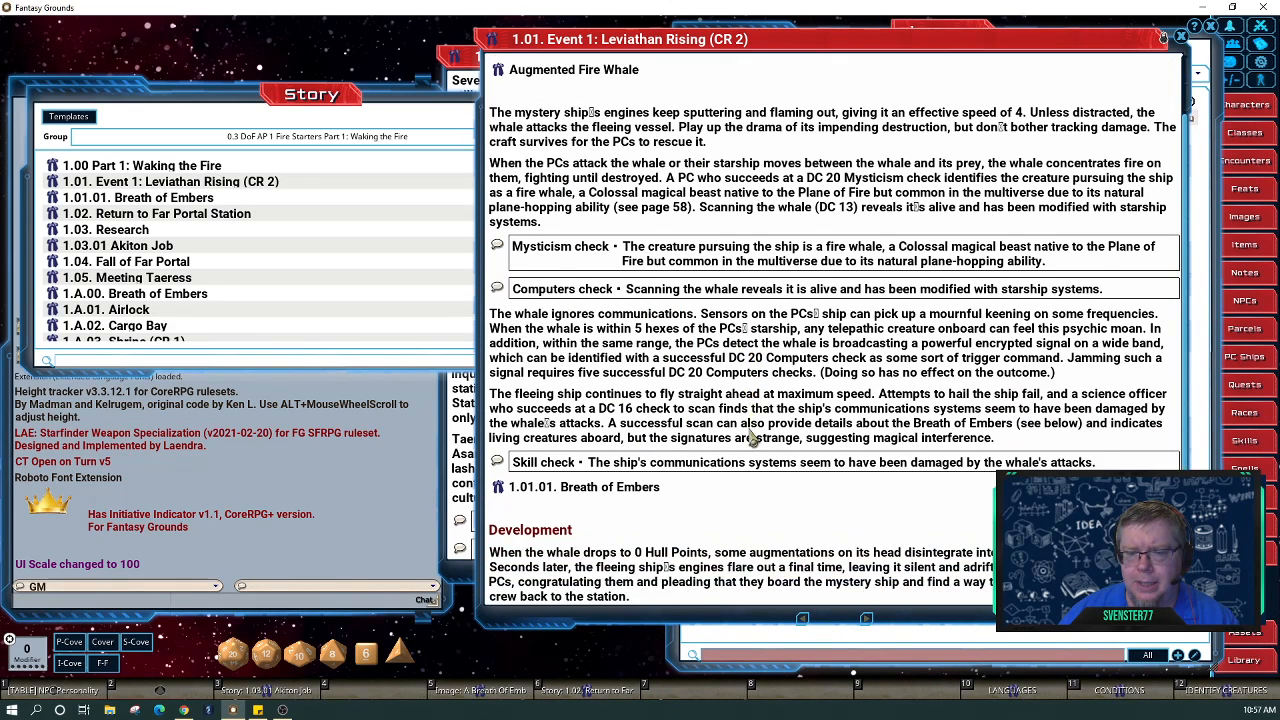
{"action": "scroll", "coordinate": [752, 440], "scroll_direction": "down", "scroll_amount": 1}
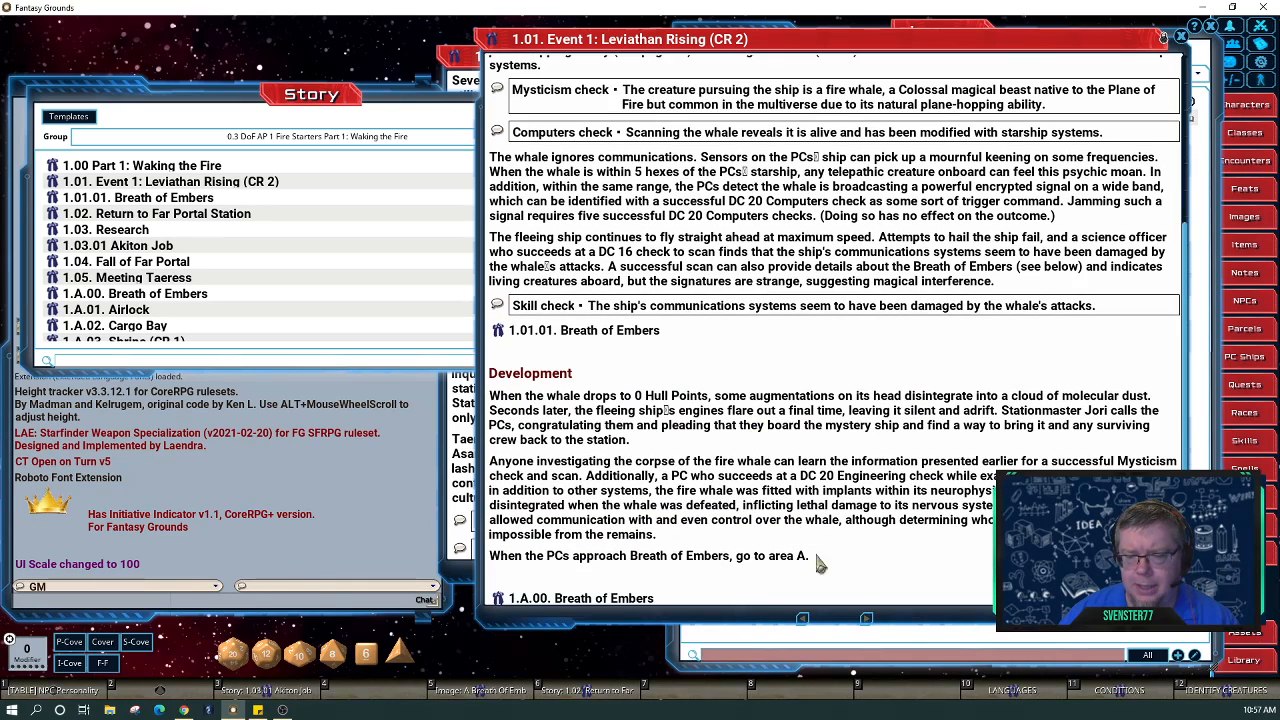
{"action": "left_click", "coordinate": [805, 621]}
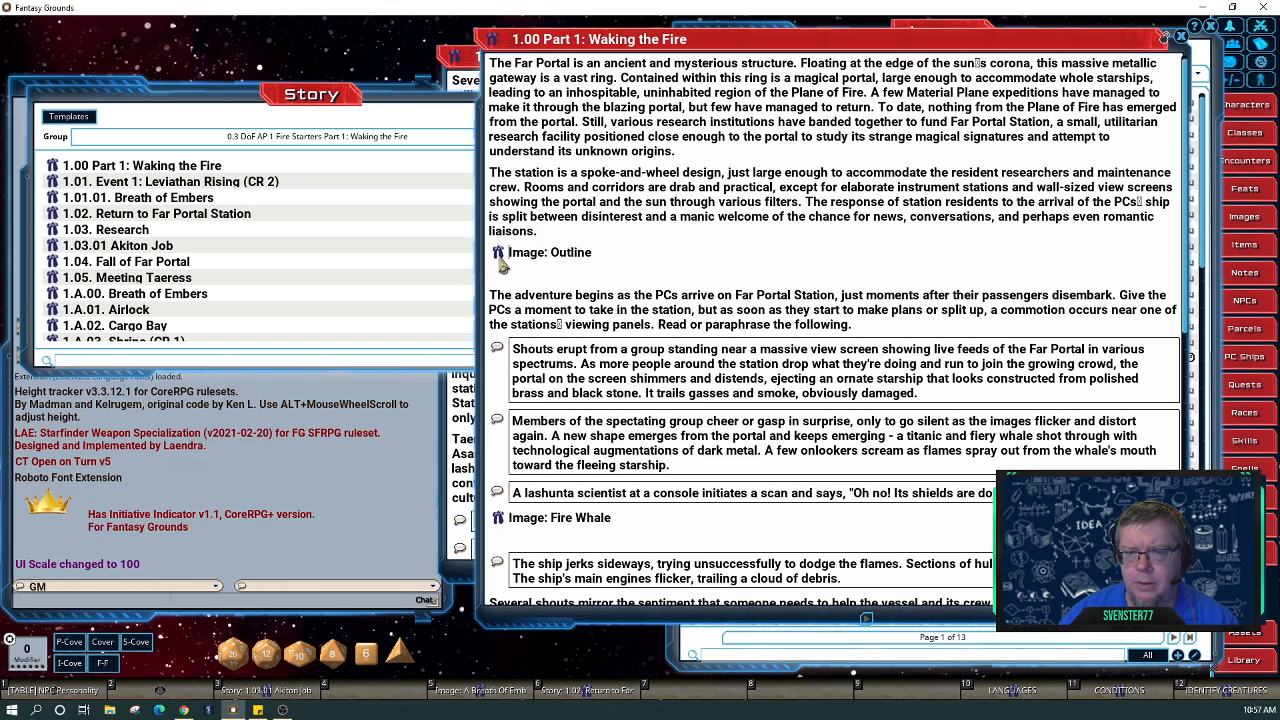
Open the Outline image linked in the story and snip the starship beside the portal at its larger size.
{"action": "left_click", "coordinate": [500, 258]}
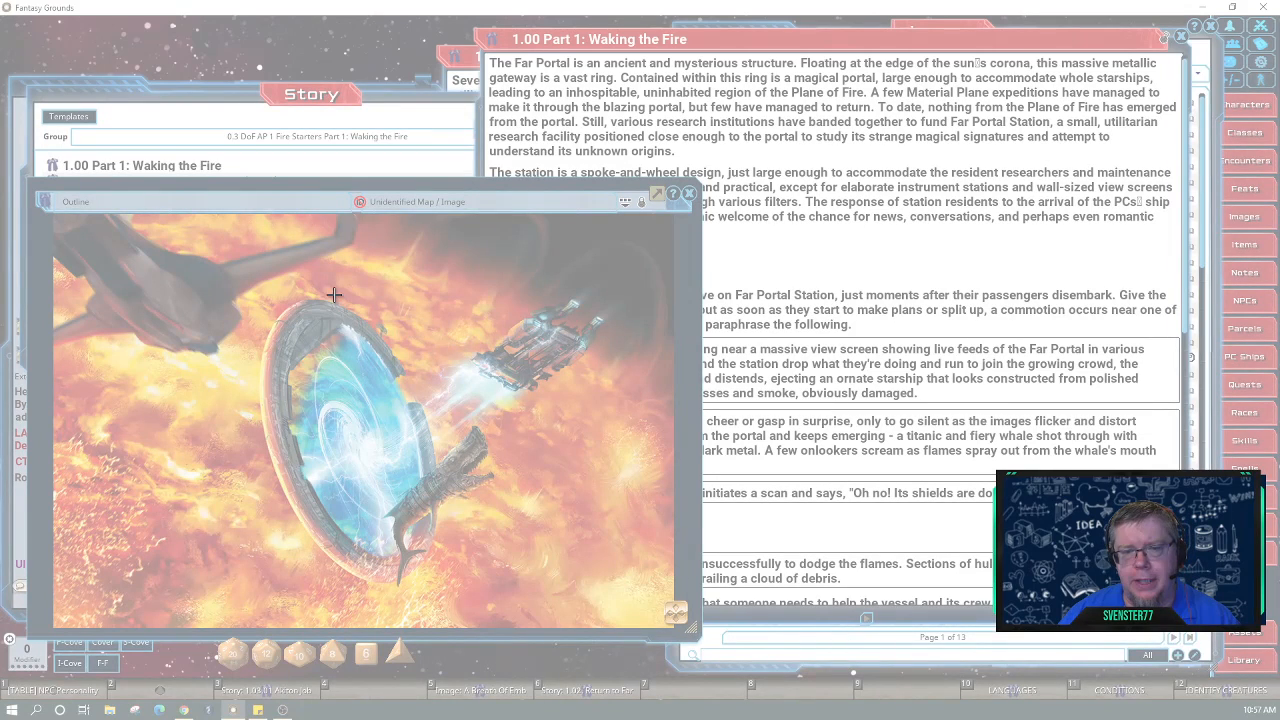
{"action": "mouse_move", "coordinate": [334, 294]}
{"action": "left_mouse_down"}
{"action": "mouse_move", "coordinate": [629, 440]}
{"action": "mouse_move", "coordinate": [638, 458]}
{"action": "mouse_move", "coordinate": [337, 303]}
{"action": "left_mouse_up"}
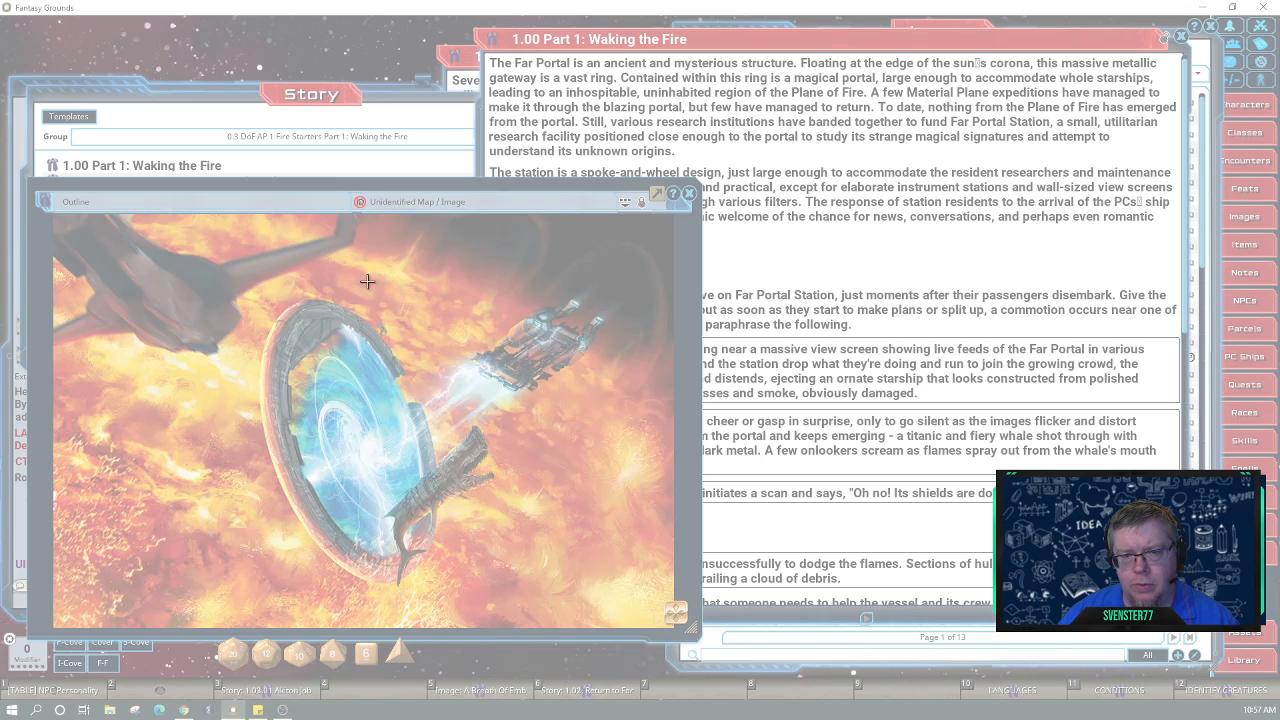
{"action": "left_click_drag", "start_coordinate": [333, 272], "coordinate": [637, 457]}
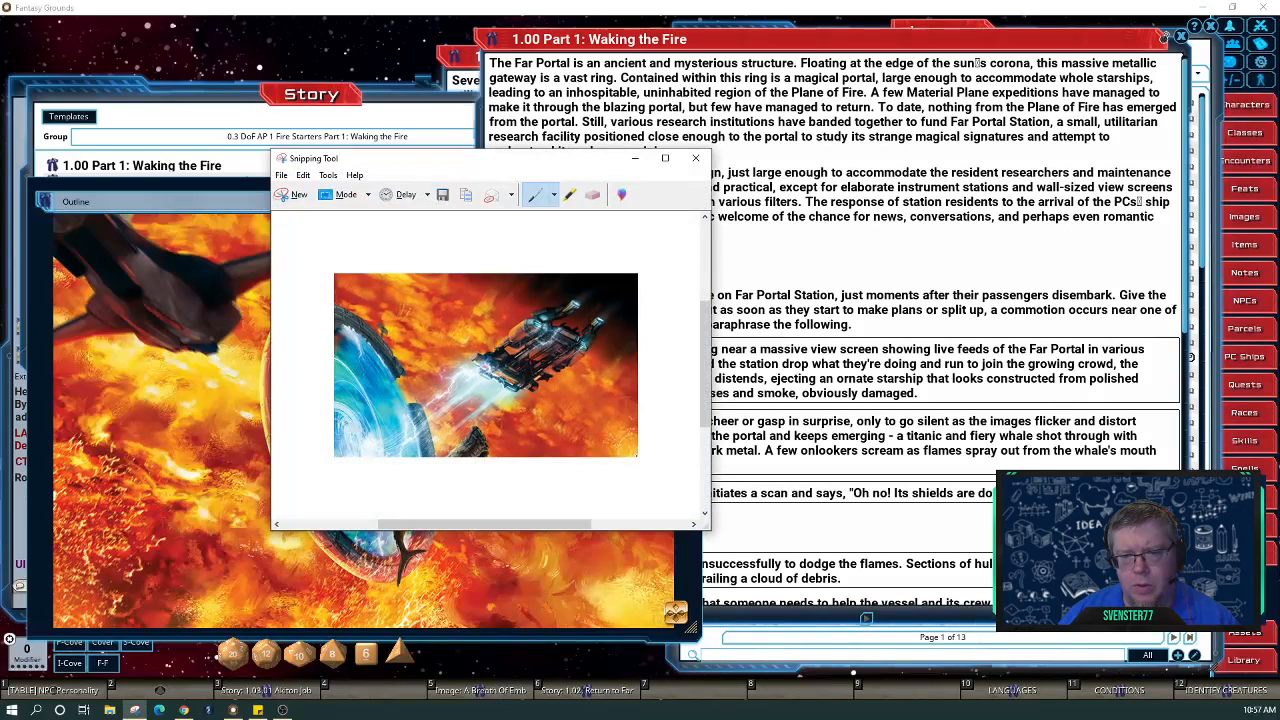
Save the larger snip as Breath of Embers 2 in the Downloads folder and close the Snipping Tool.
{"action": "left_click", "coordinate": [443, 197]}
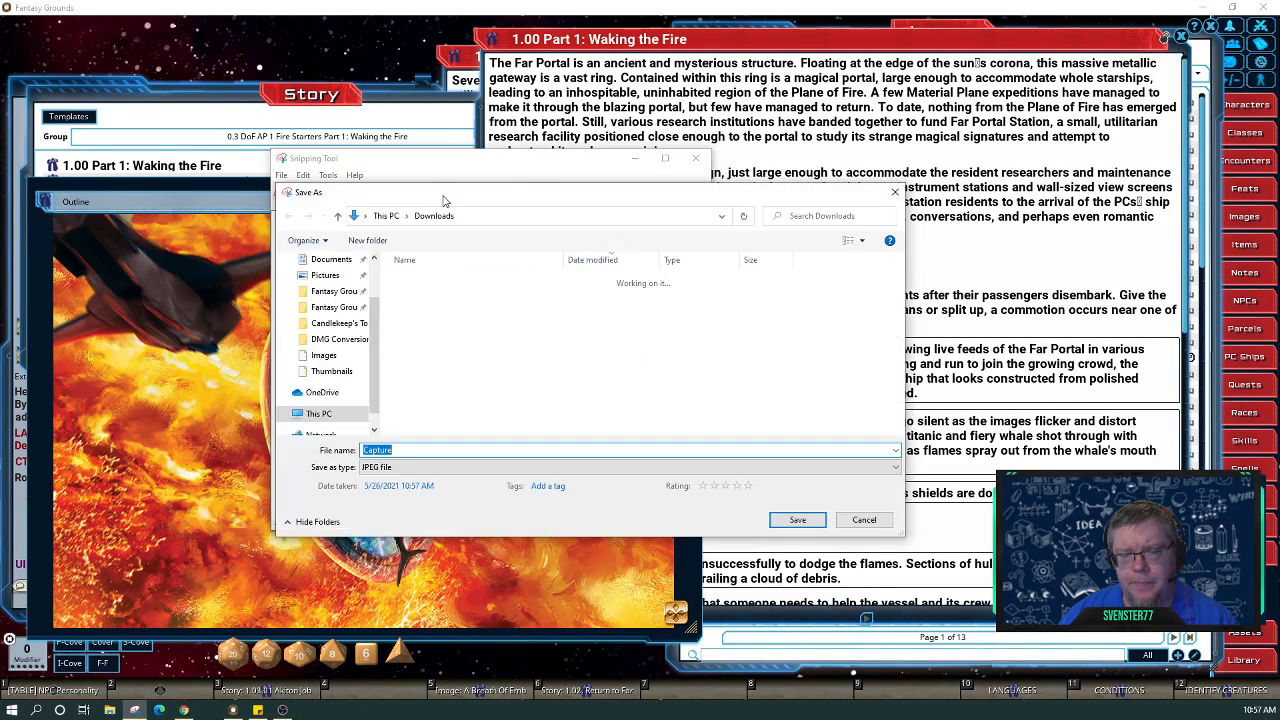
{"action": "left_click", "coordinate": [425, 298]}
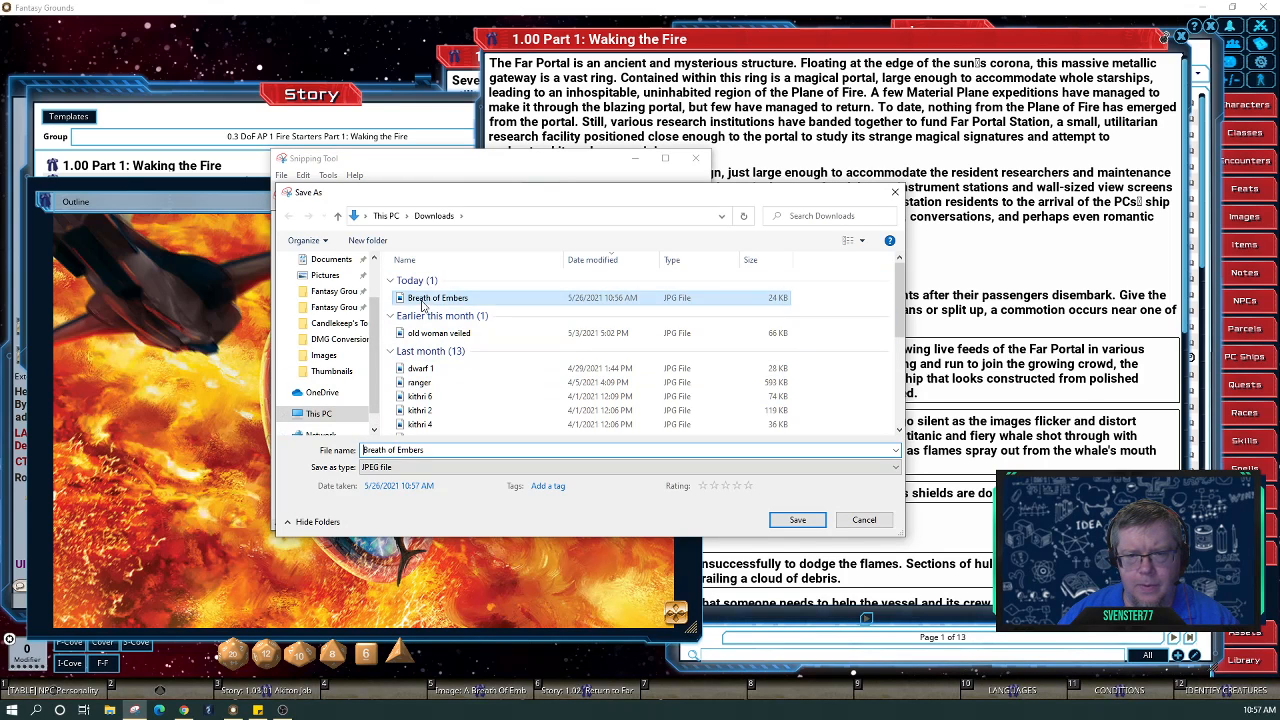
{"action": "left_click", "coordinate": [453, 451]}
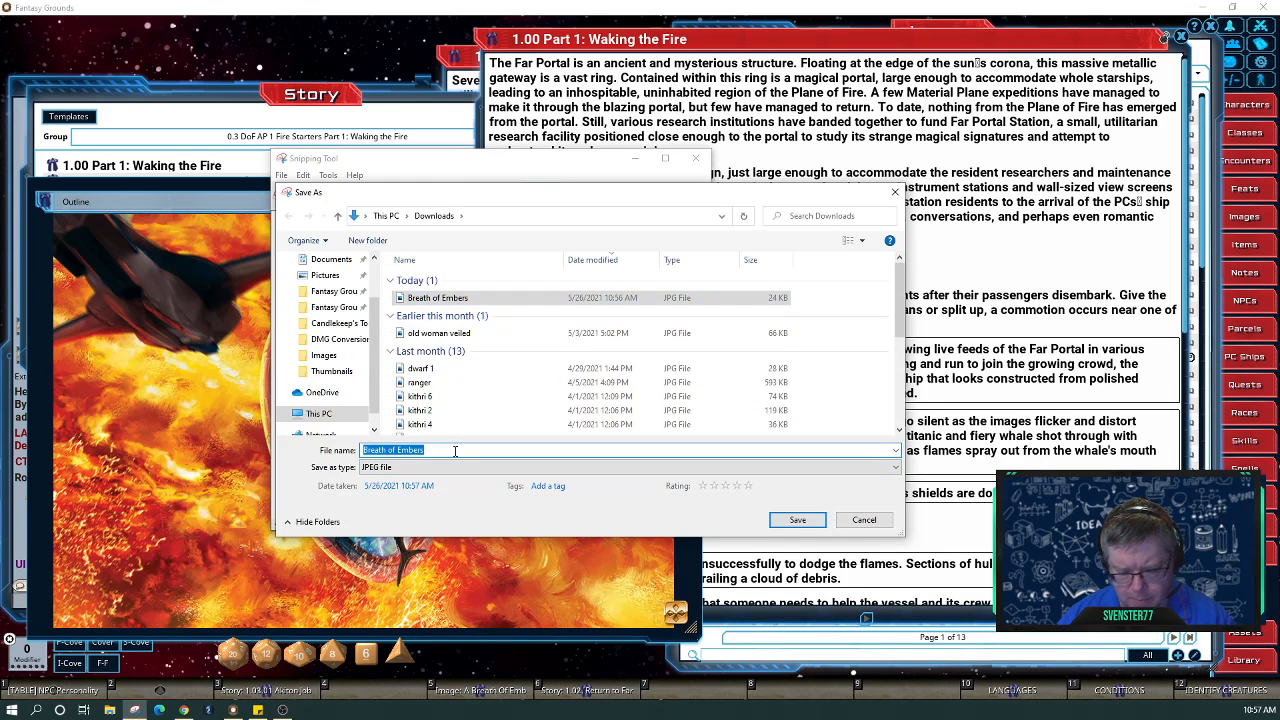
{"action": "left_click", "coordinate": [455, 451]}
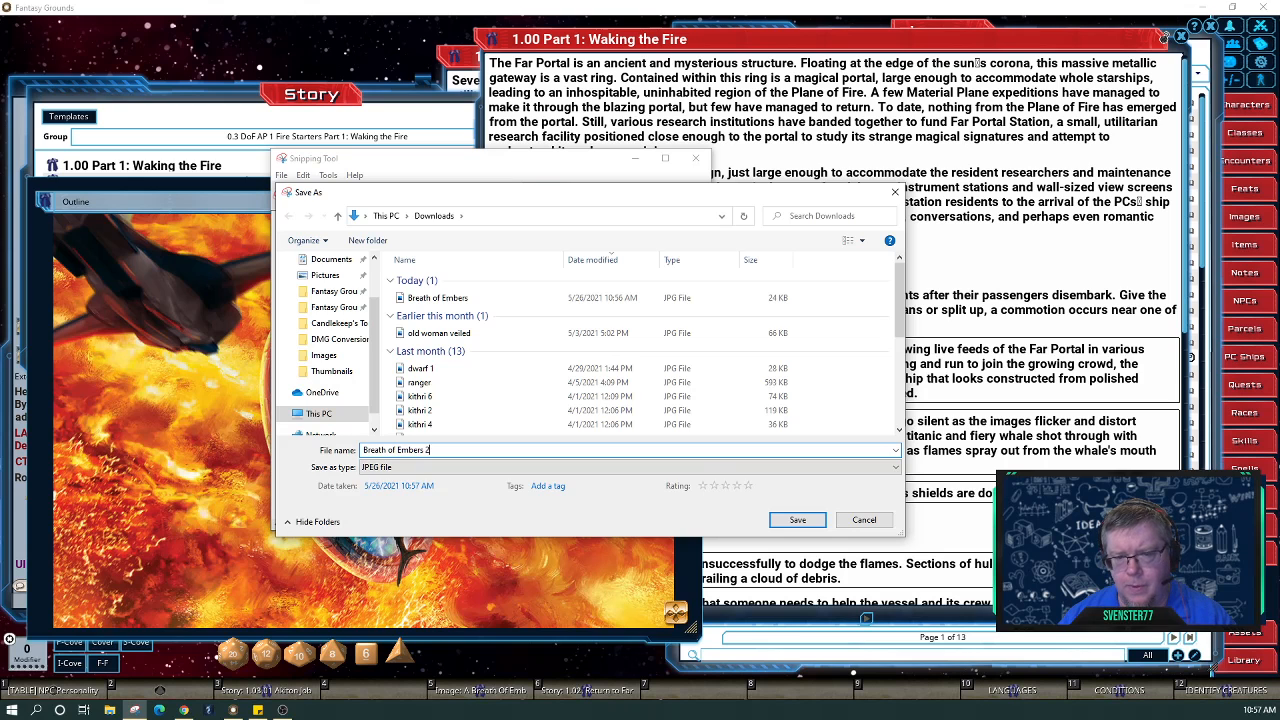
{"action": "type", "text": "2"}
{"action": "left_click", "coordinate": [797, 520]}
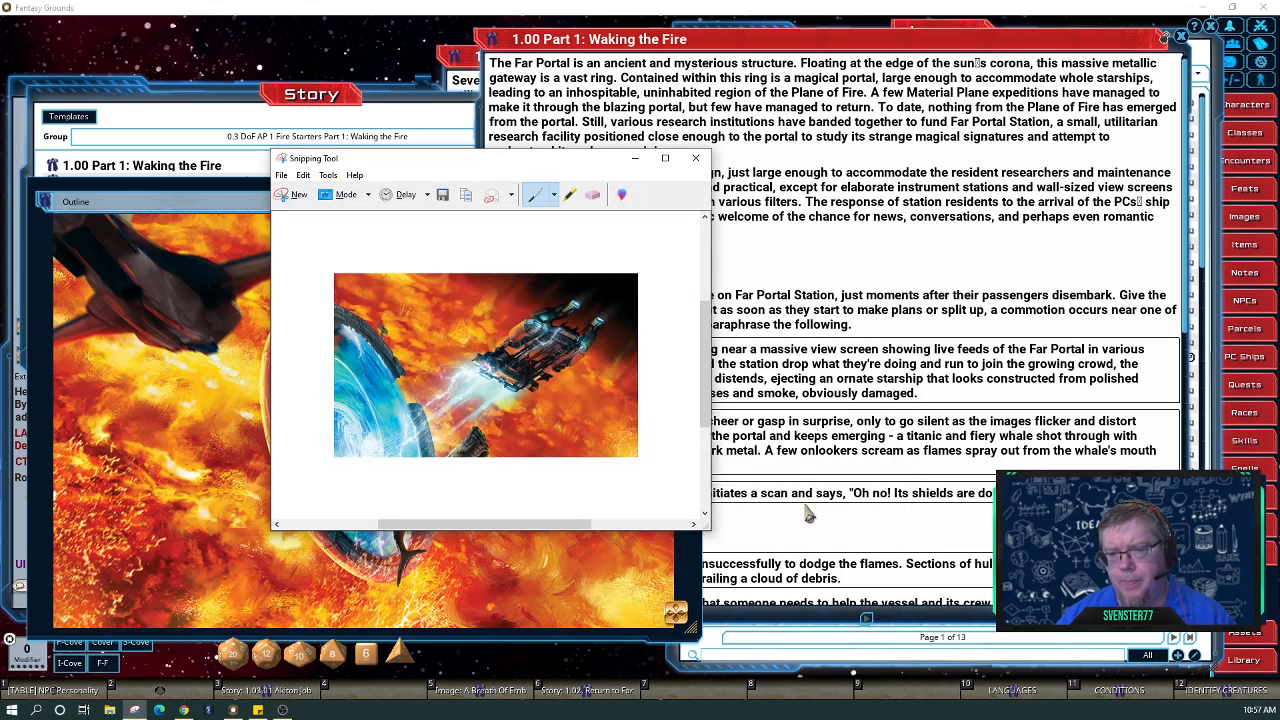
{"action": "left_click", "coordinate": [695, 158]}
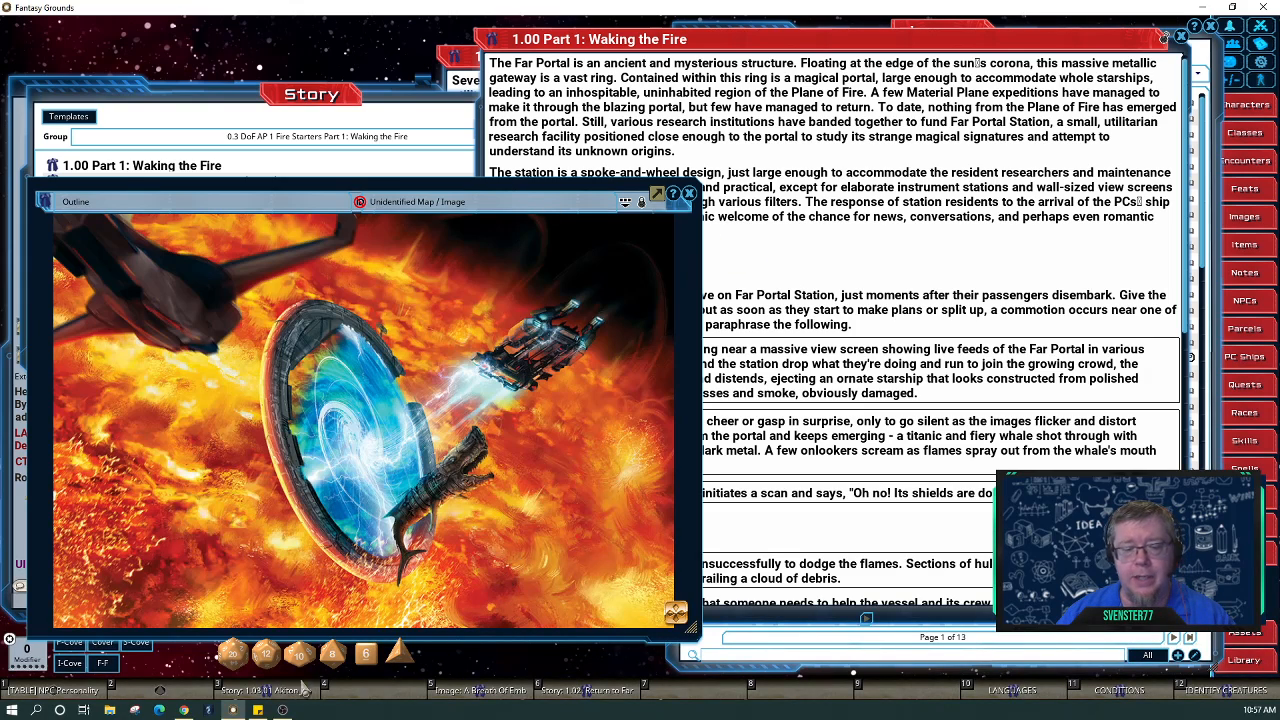
Switch to Chrome and replace the Firestarters PDF tab with the Pixlr photo editor site from the FG Conversion bookmarks.
{"action": "left_click", "coordinate": [183, 710]}
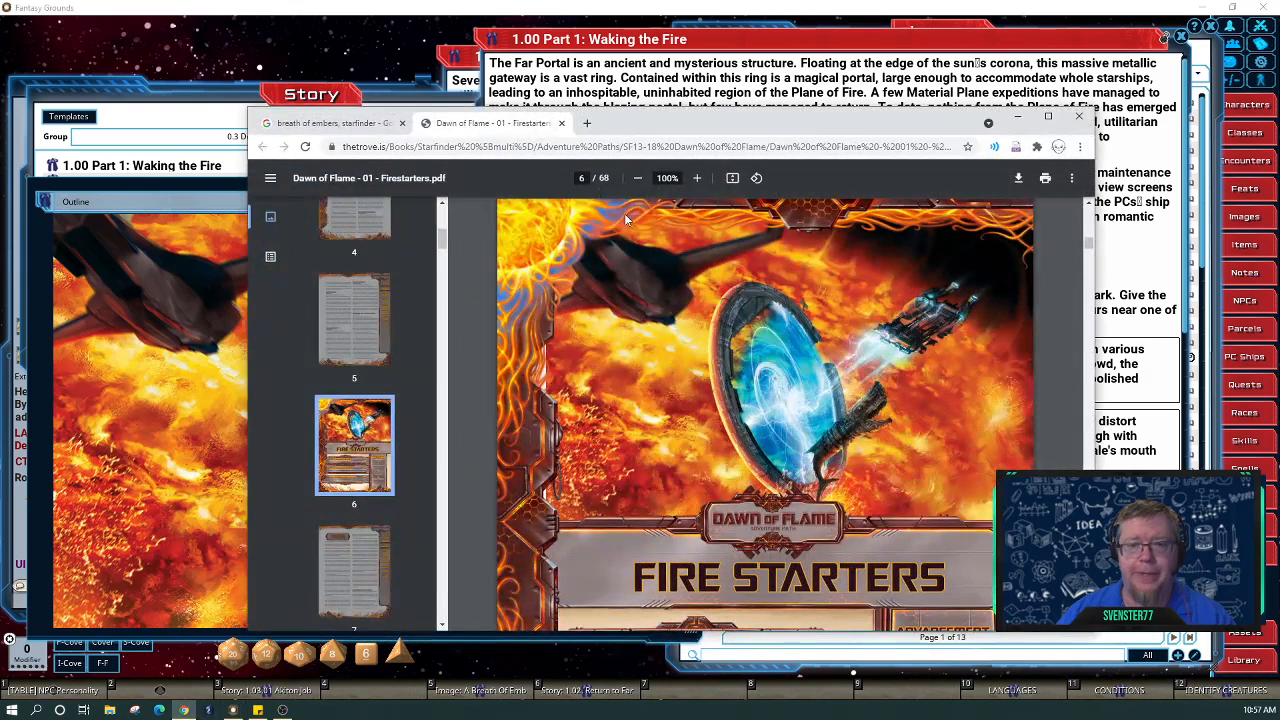
{"action": "left_click", "coordinate": [563, 123]}
{"action": "left_click", "coordinate": [422, 123]}
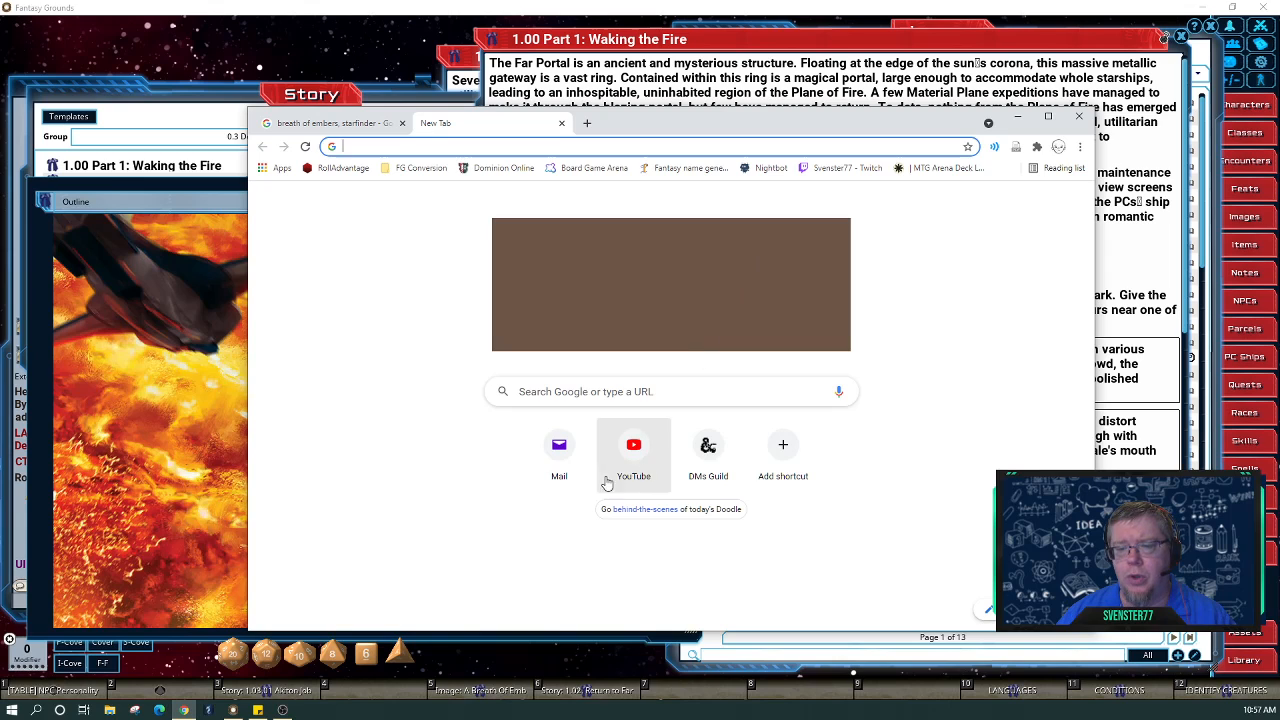
{"action": "left_click", "coordinate": [463, 147]}
{"action": "left_click", "coordinate": [430, 167]}
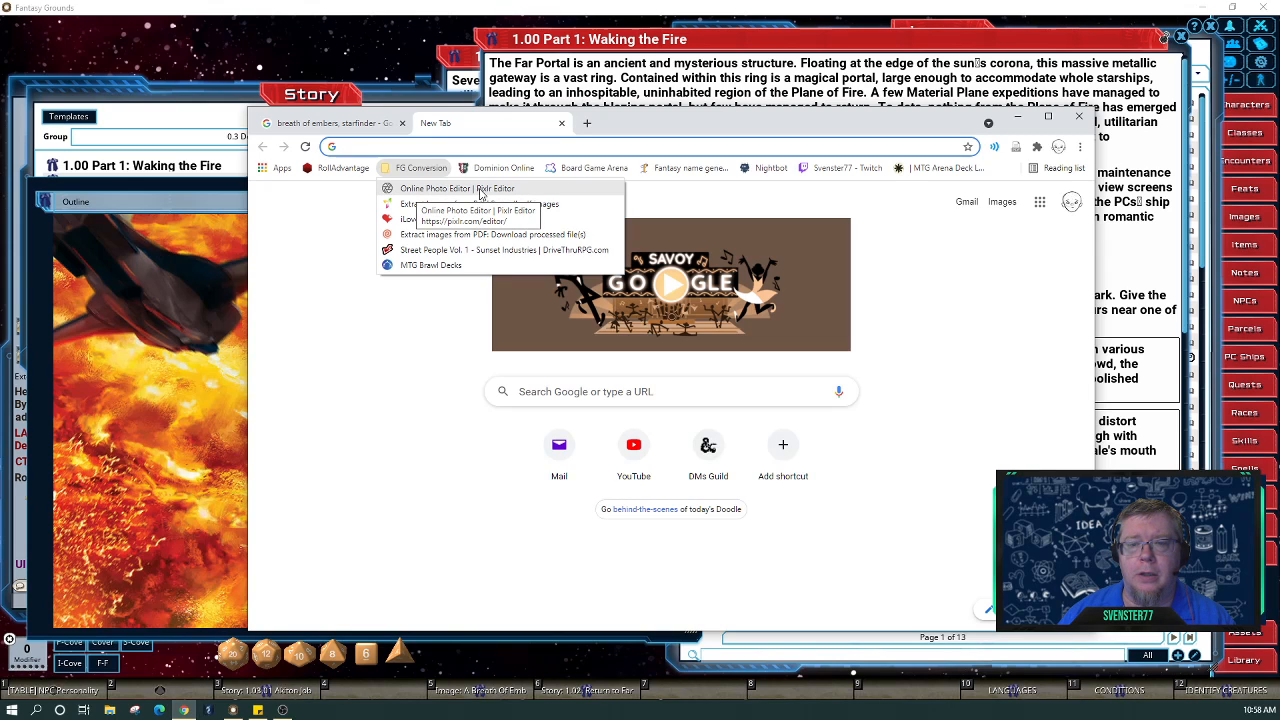
{"action": "left_click", "coordinate": [443, 190]}
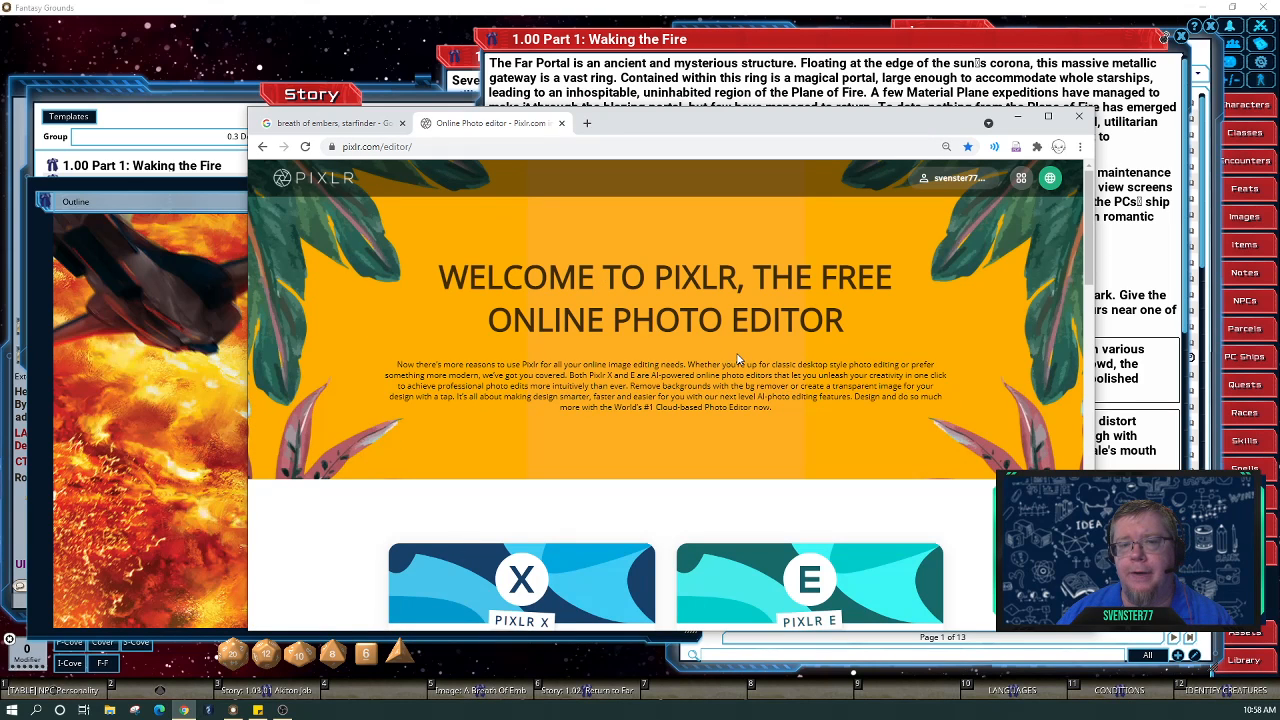
Launch Pixlr E and open the Breath of Embers image from the Downloads folder.
{"action": "scroll", "coordinate": [796, 365], "scroll_direction": "down", "scroll_amount": 4}
{"action": "scroll", "coordinate": [798, 380], "scroll_direction": "up", "scroll_amount": 2}
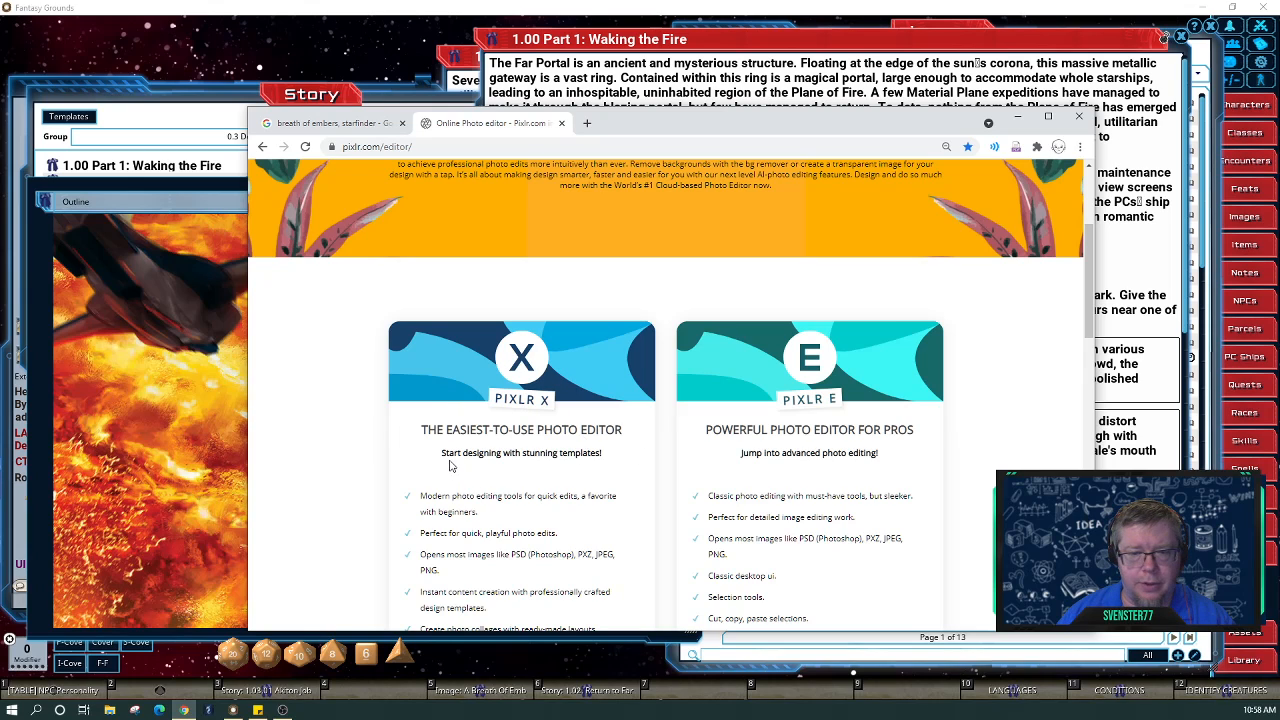
{"action": "left_click", "coordinate": [826, 407]}
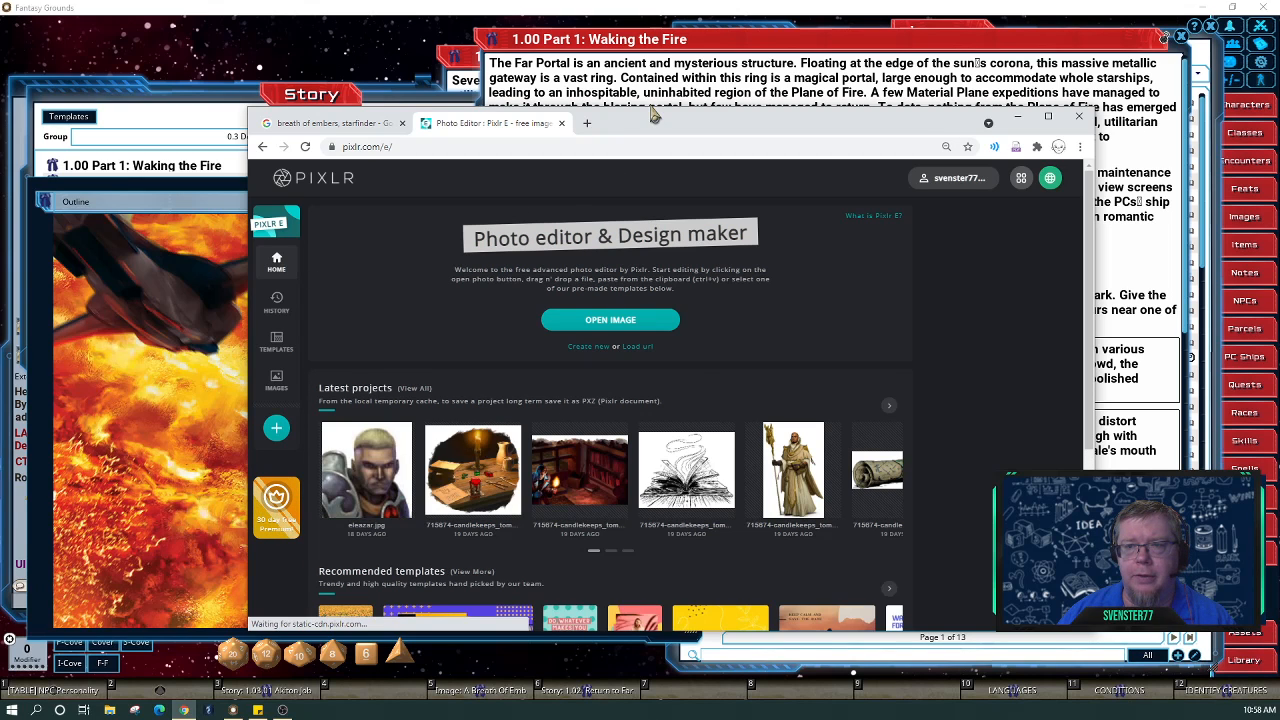
{"action": "left_click_drag", "start_coordinate": [645, 110], "coordinate": [625, 48]}
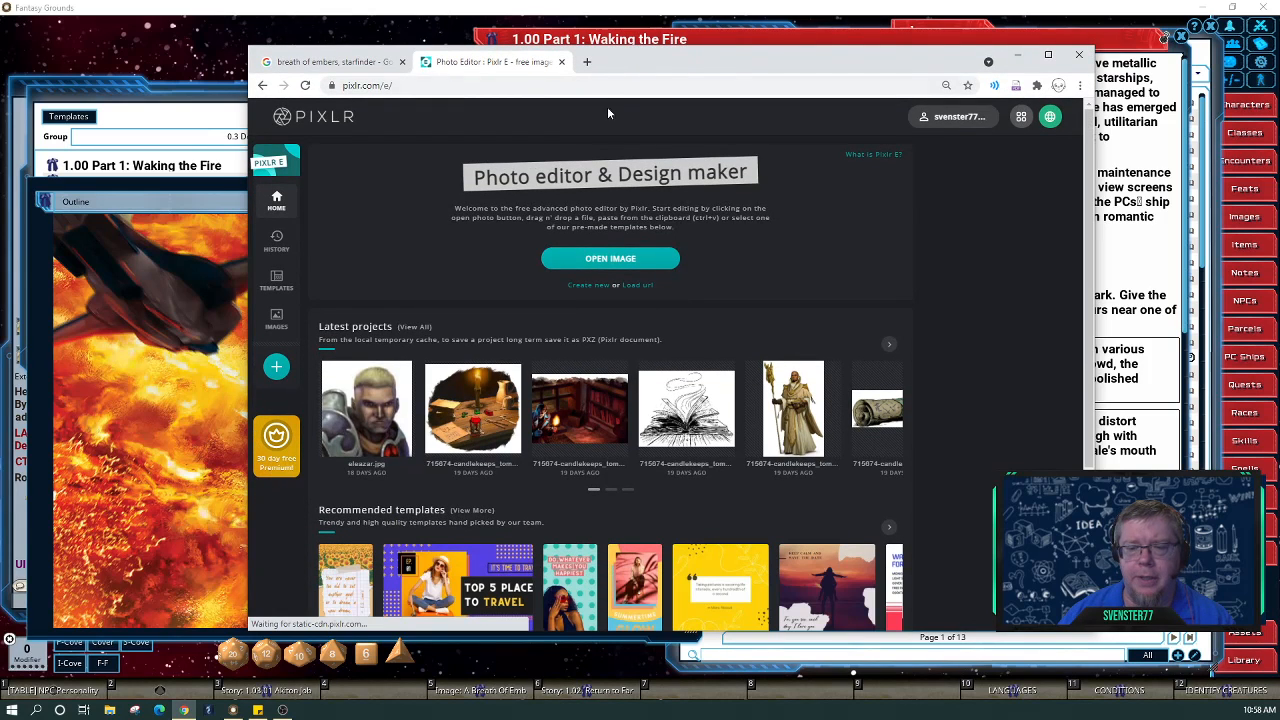
{"action": "left_click", "coordinate": [624, 262]}
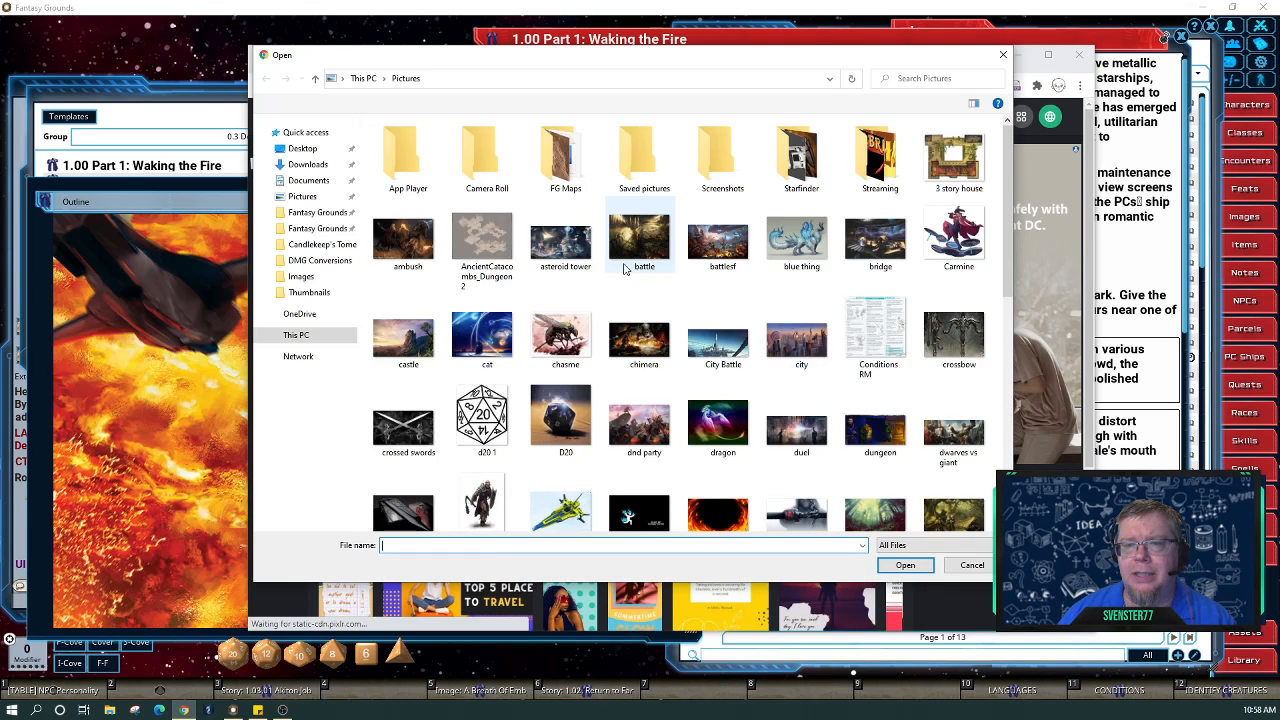
{"action": "left_click", "coordinate": [305, 164]}
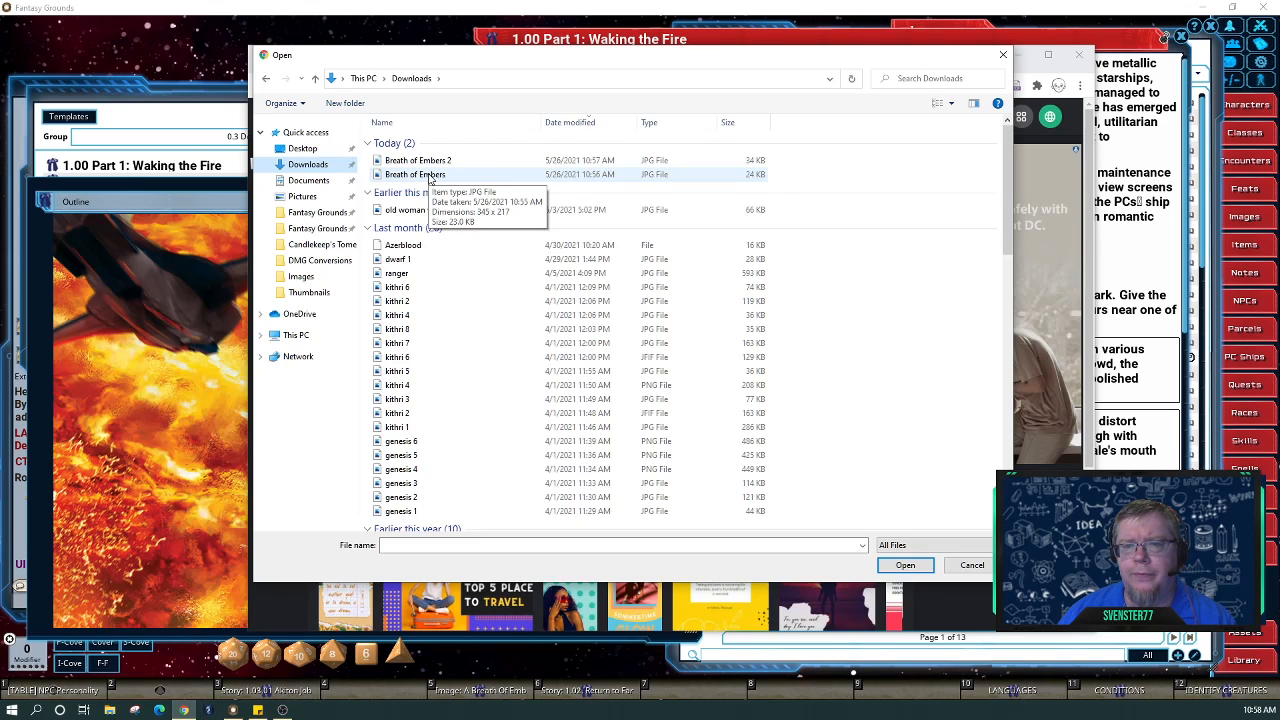
{"action": "left_click", "coordinate": [431, 177]}
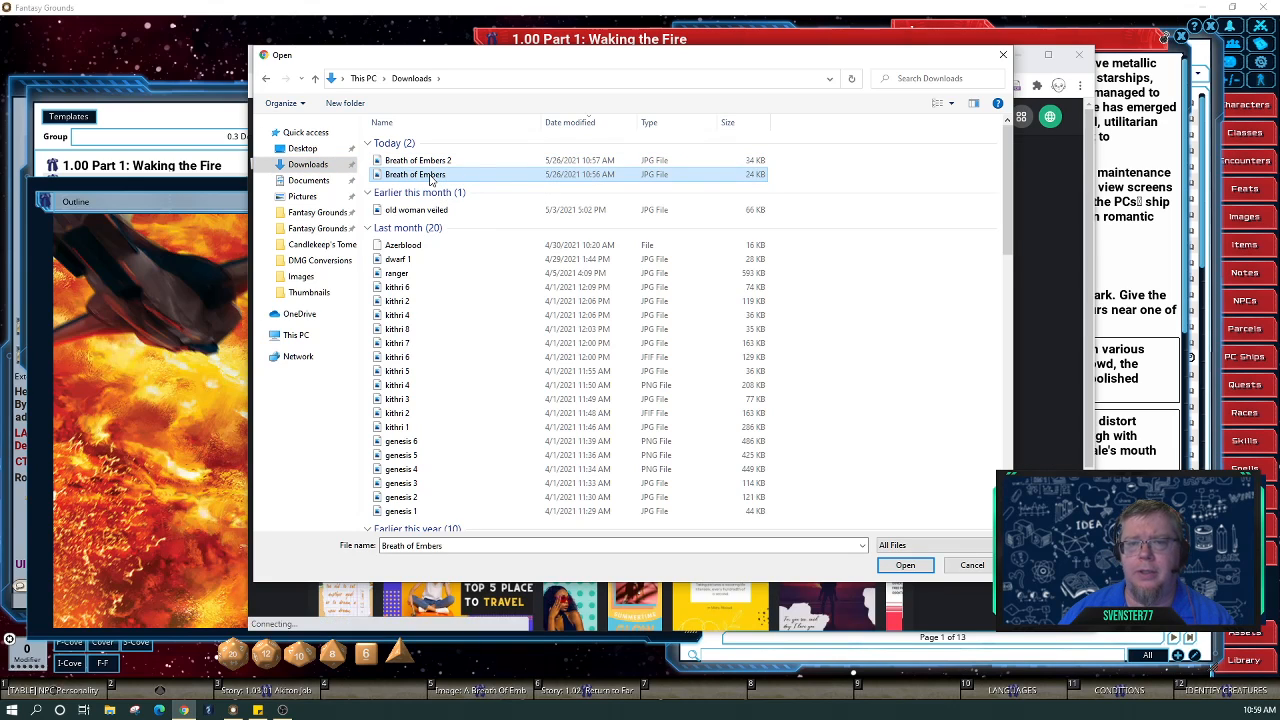
{"action": "left_click", "coordinate": [905, 565]}
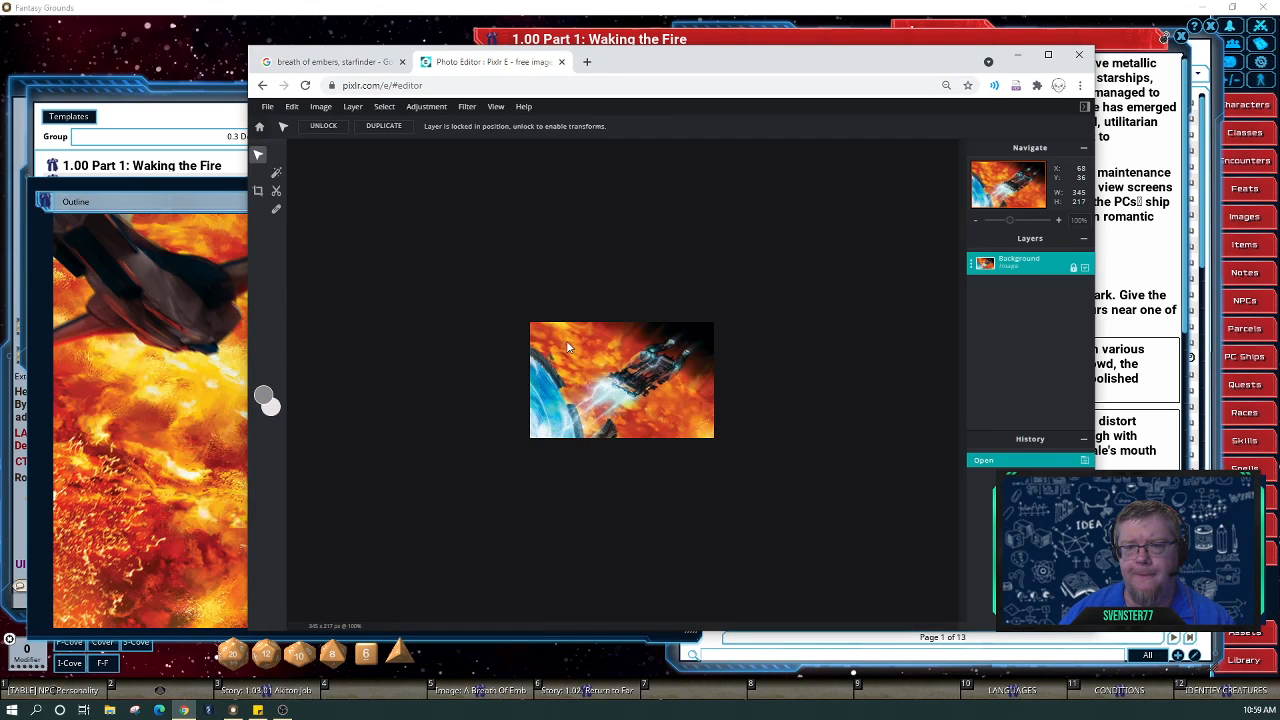
{"action": "left_click", "coordinate": [266, 107]}
{"action": "left_click", "coordinate": [298, 145]}
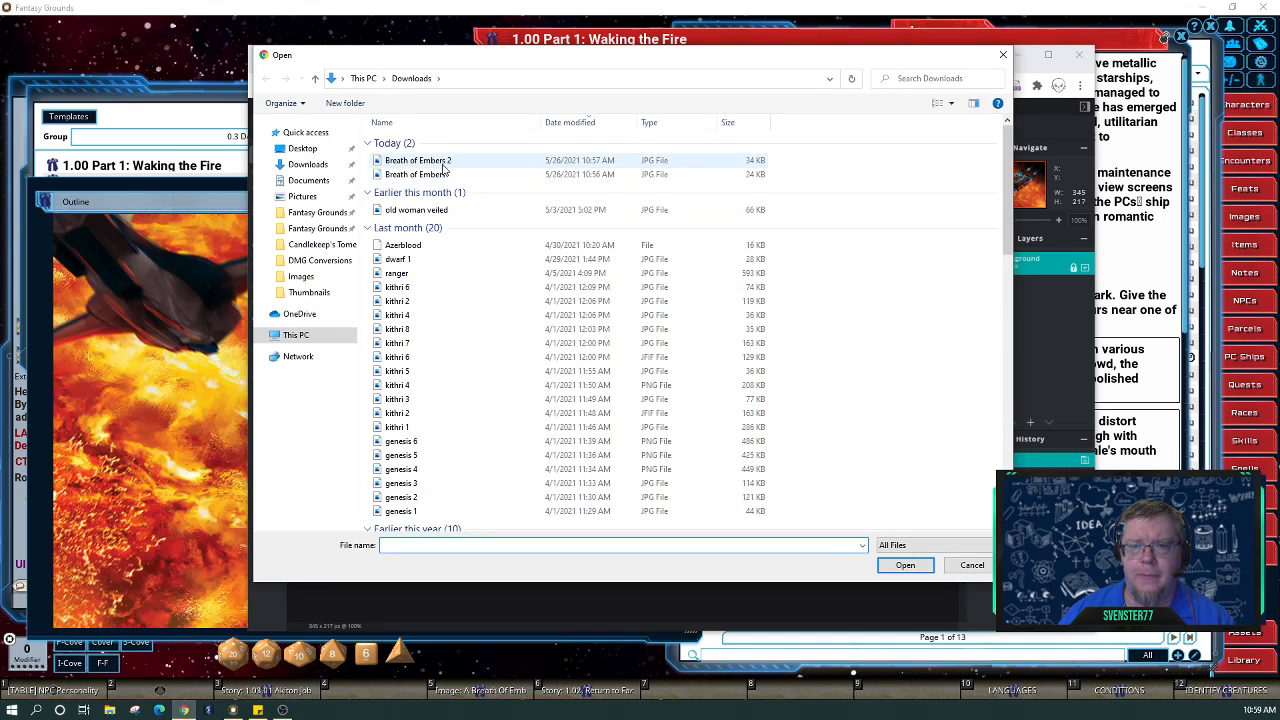
{"action": "left_click", "coordinate": [443, 175]}
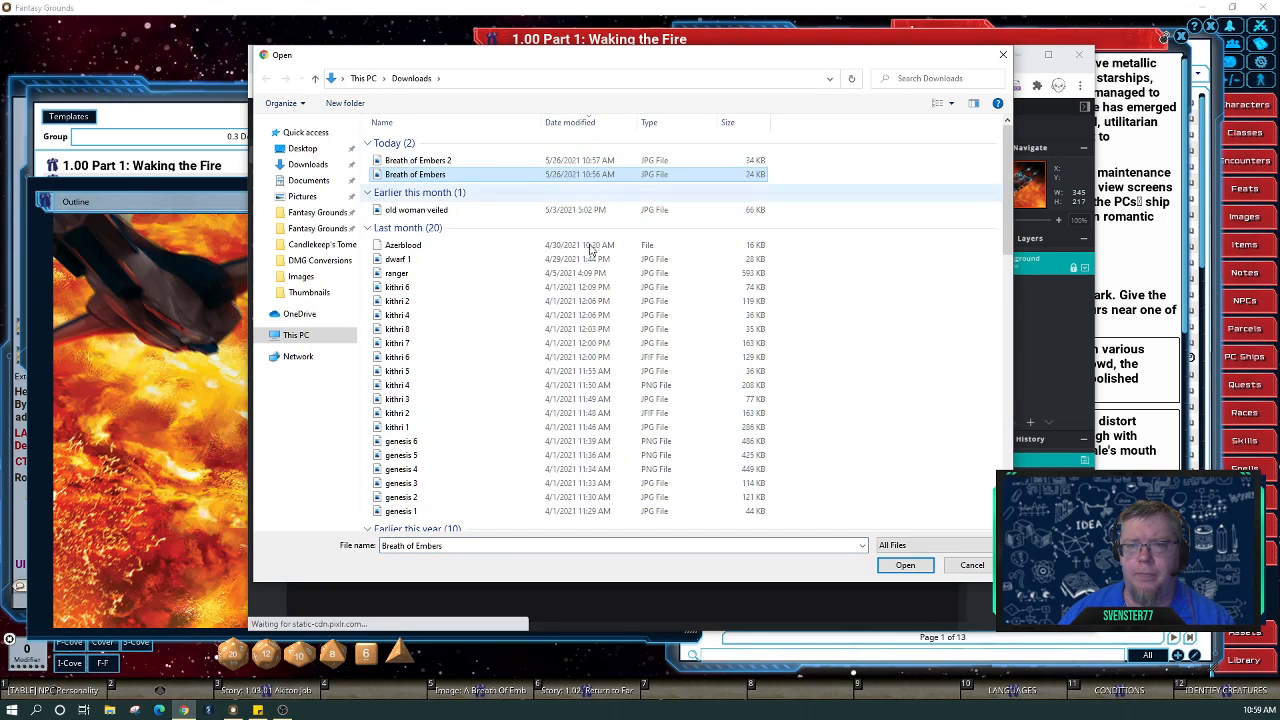
{"action": "left_click", "coordinate": [905, 565]}
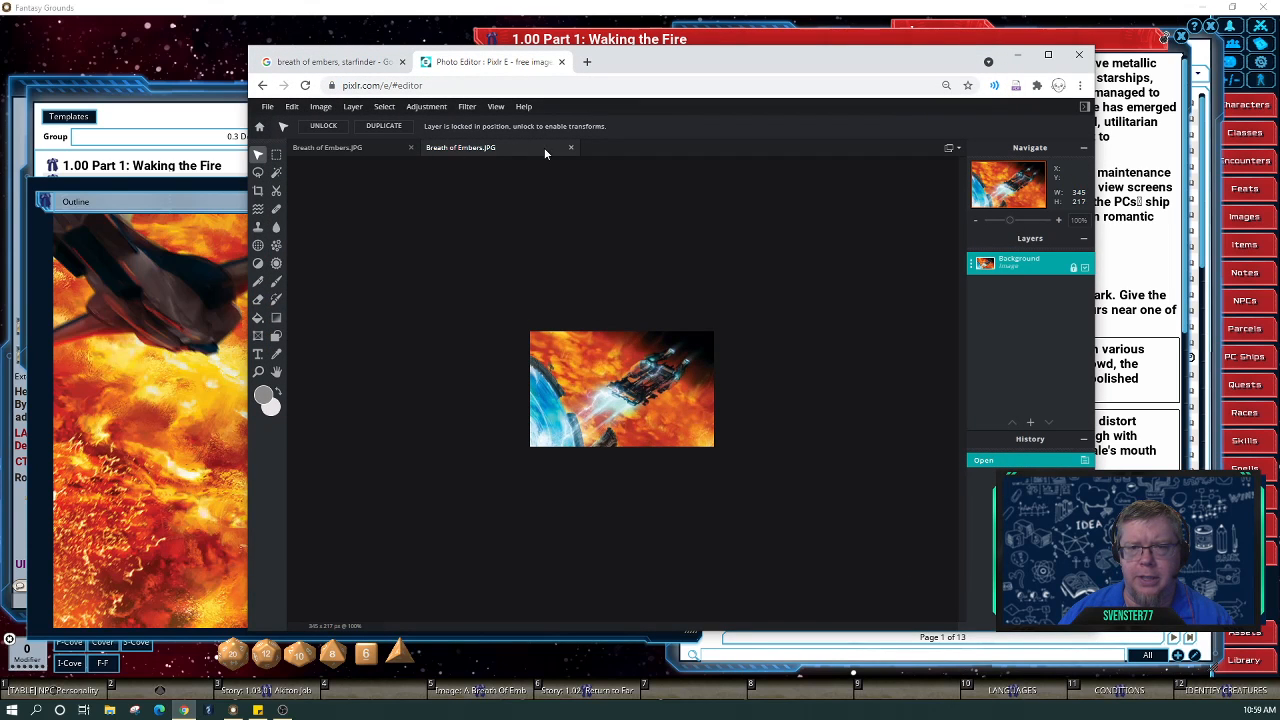
Open the Breath of Embers 2 image from the Downloads folder alongside the first image.
{"action": "left_click", "coordinate": [267, 106]}
{"action": "left_click", "coordinate": [276, 140]}
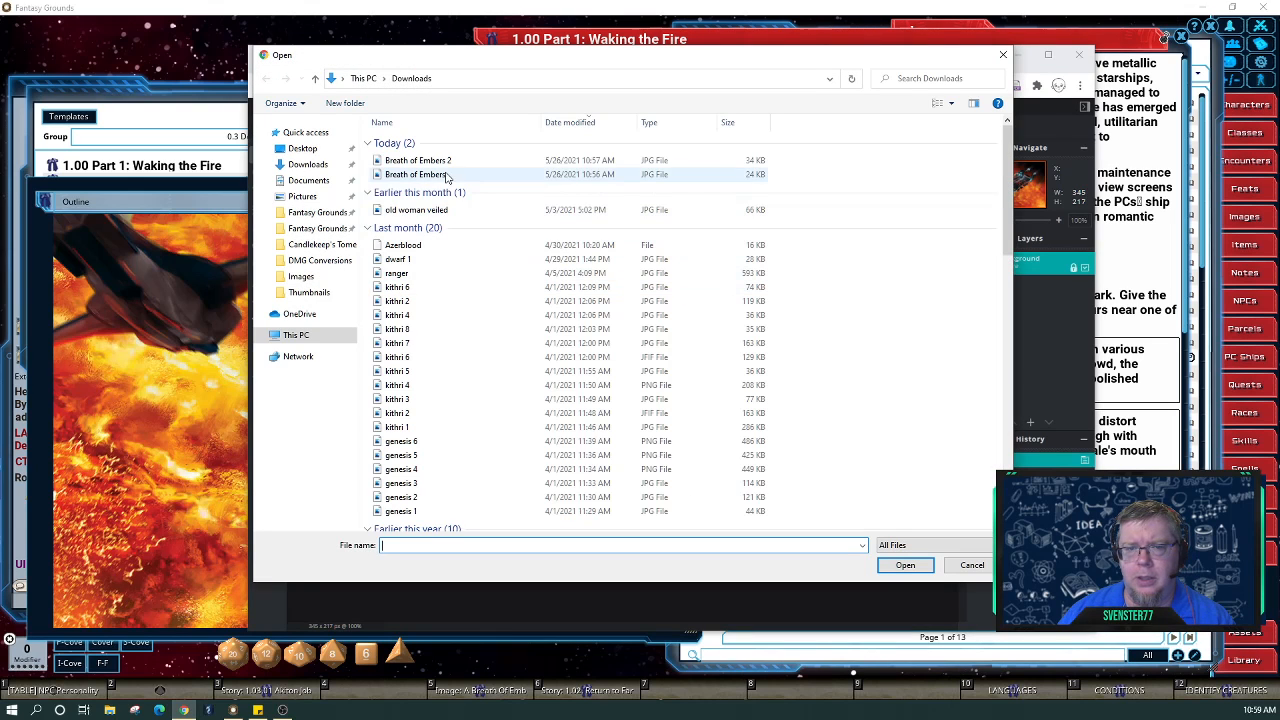
{"action": "left_click", "coordinate": [450, 161]}
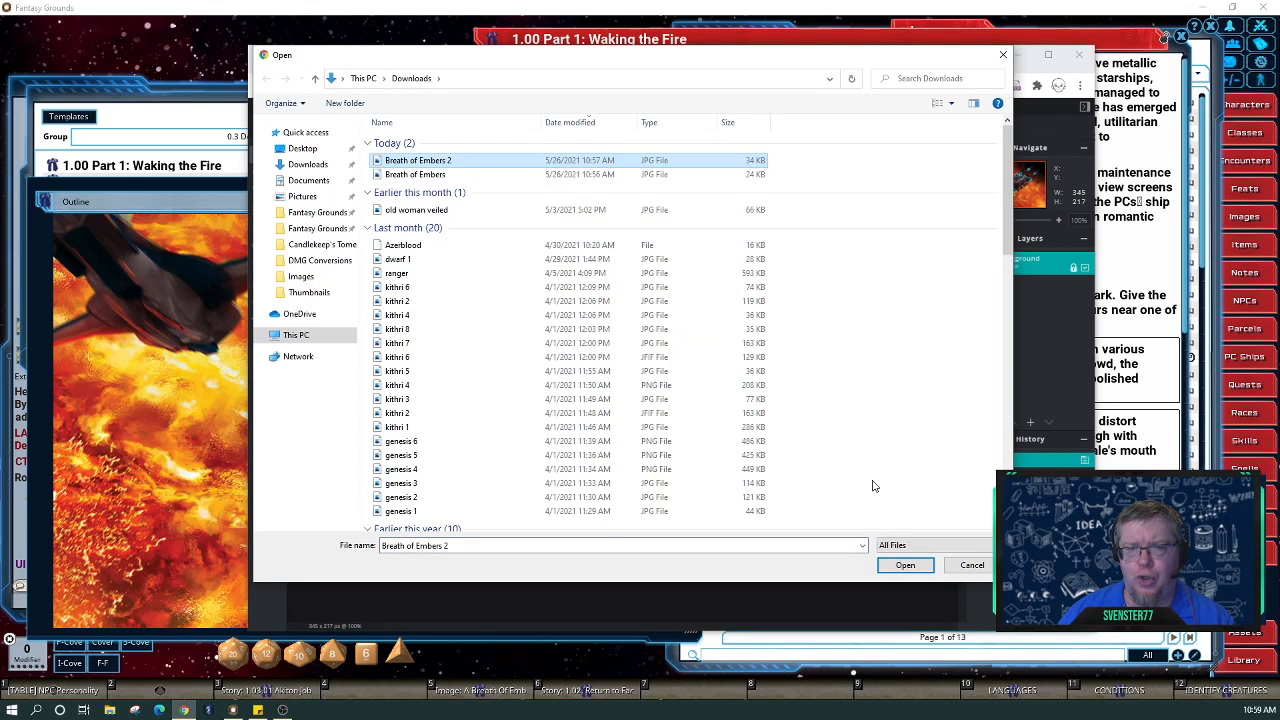
{"action": "left_click", "coordinate": [905, 565]}
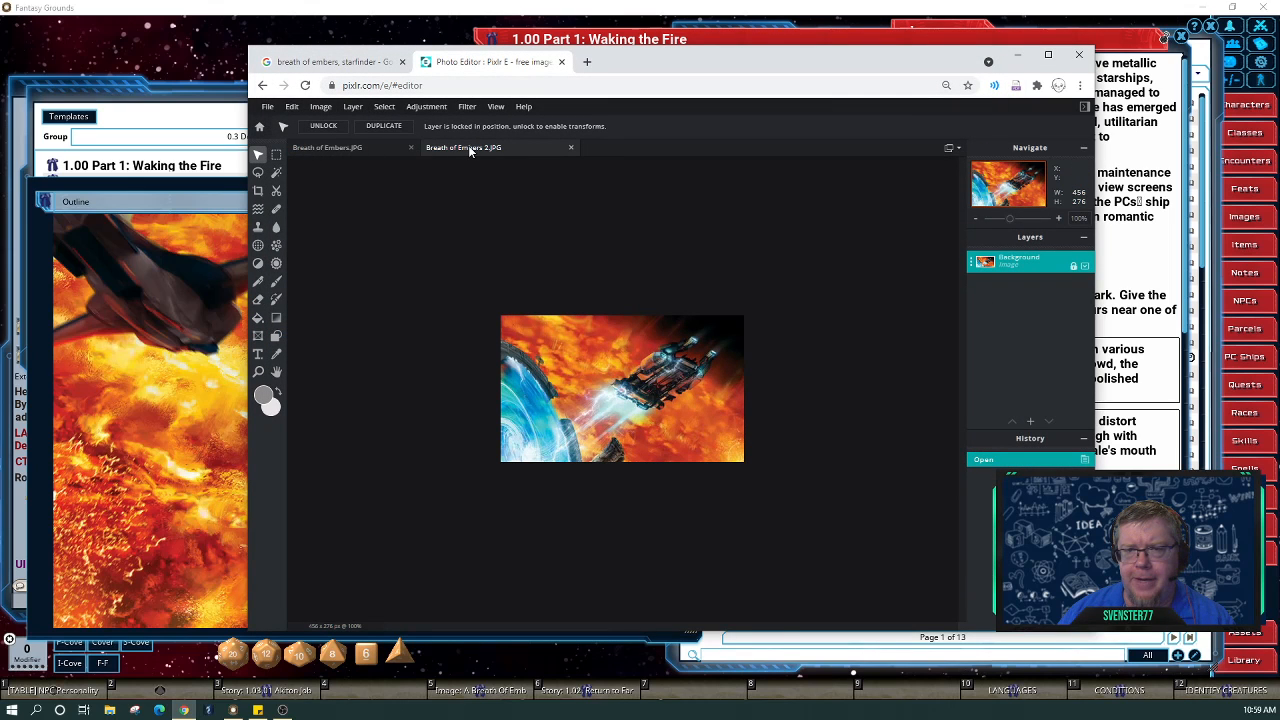
Compare the two Breath of Embers images and close the smaller one, keeping Breath of Embers 2 open.
{"action": "left_click", "coordinate": [395, 150]}
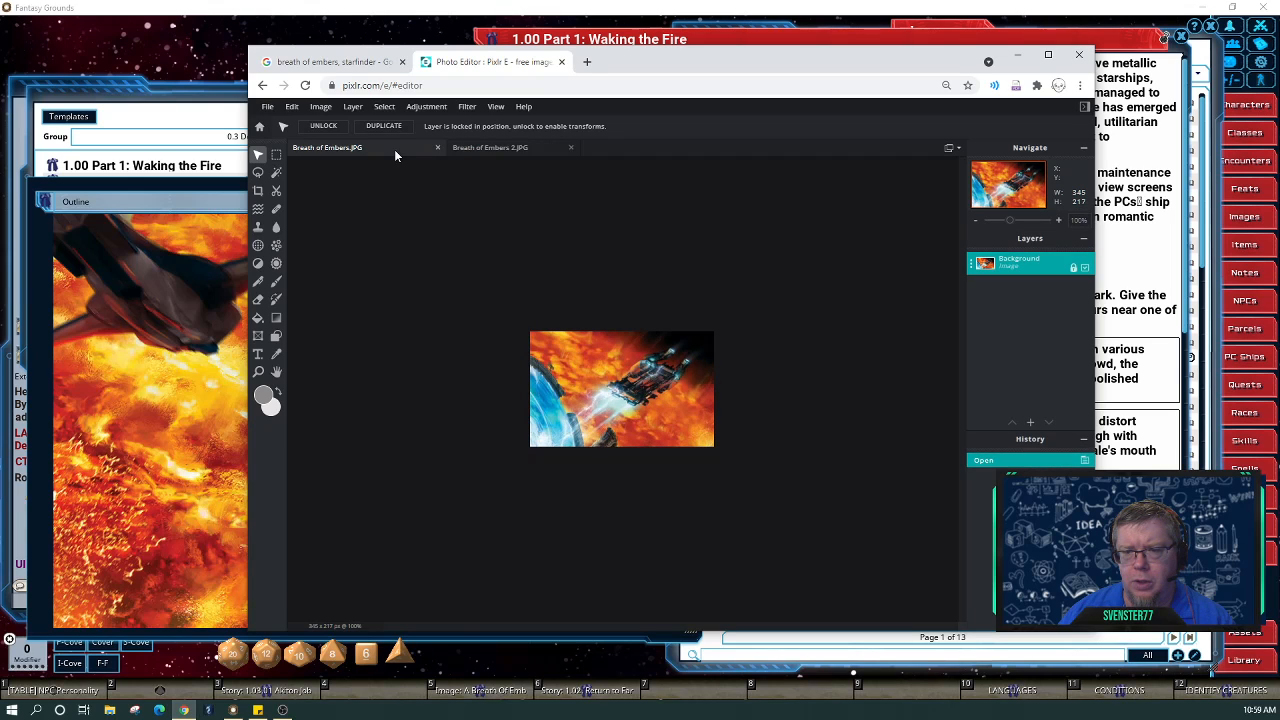
{"action": "left_click", "coordinate": [464, 147]}
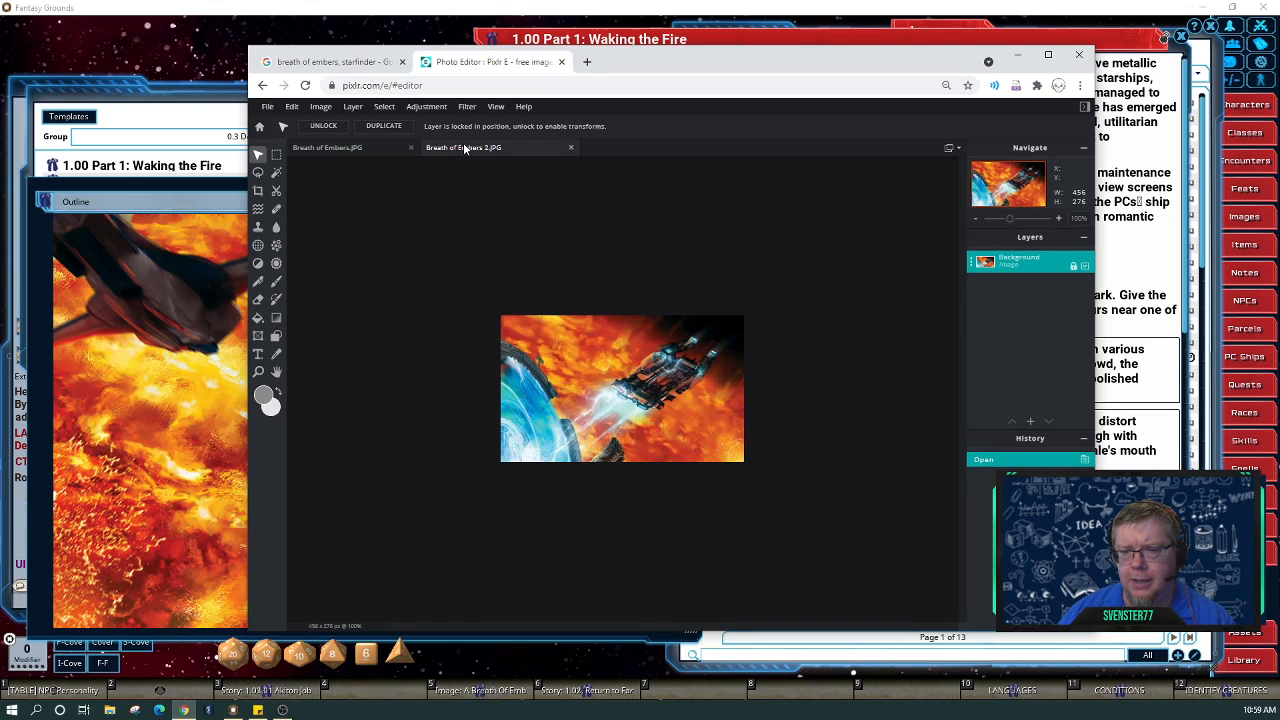
{"action": "left_click", "coordinate": [366, 150]}
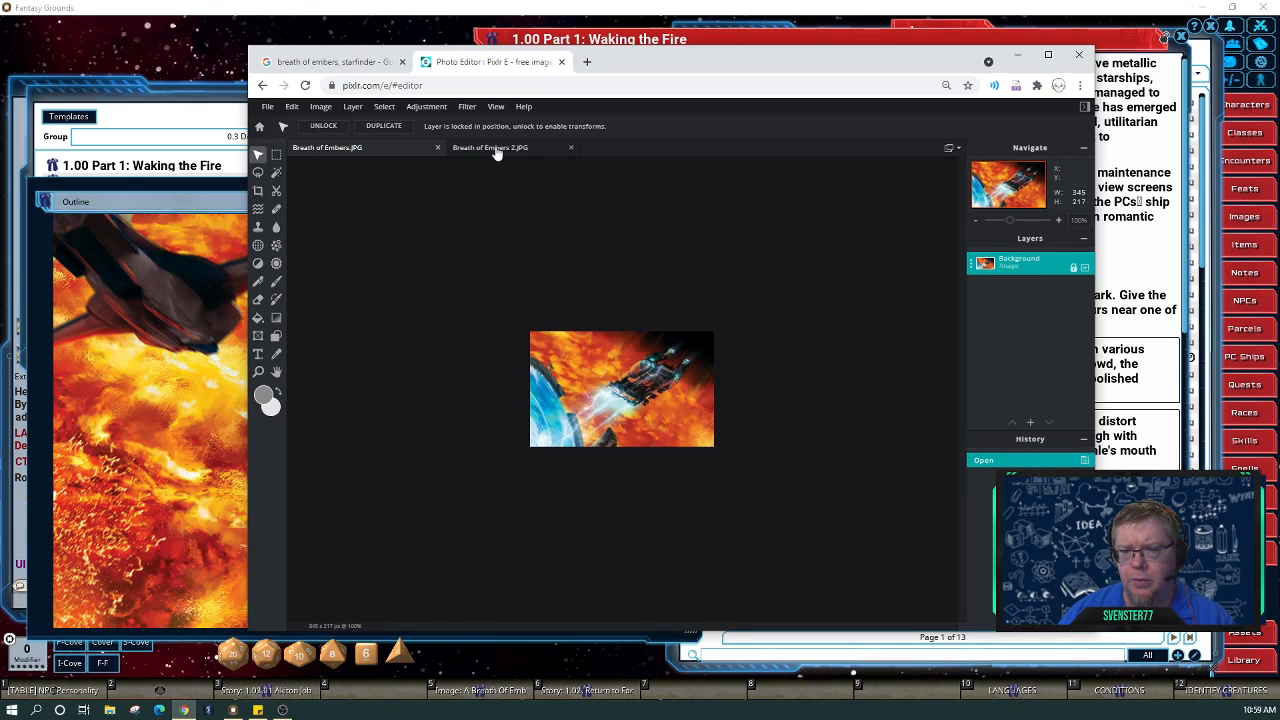
{"action": "left_click", "coordinate": [496, 150]}
{"action": "left_click", "coordinate": [410, 147]}
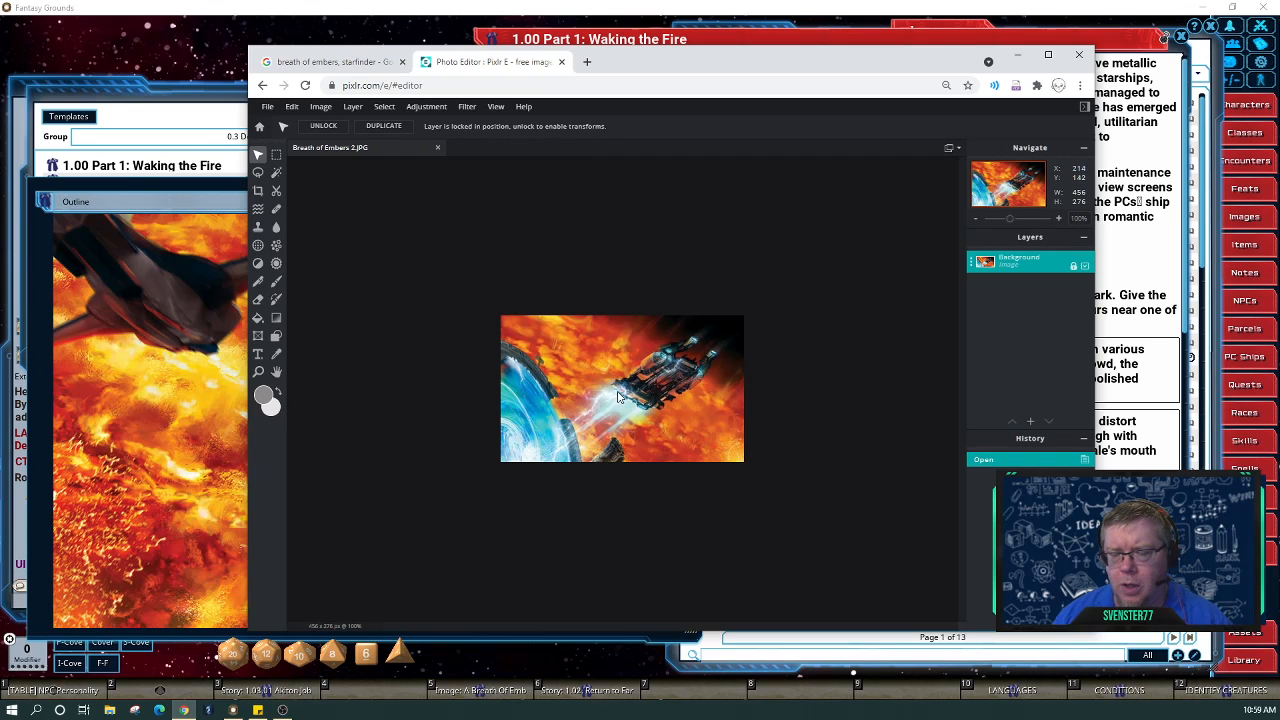
Crop the Breath of Embers 2 image freely around the starship to about 350 × 207 px, cutting away most of the portal.
{"action": "scroll", "coordinate": [624, 396], "scroll_direction": "up", "scroll_amount": 4}
{"action": "scroll", "coordinate": [626, 397], "scroll_direction": "down", "scroll_amount": 3}
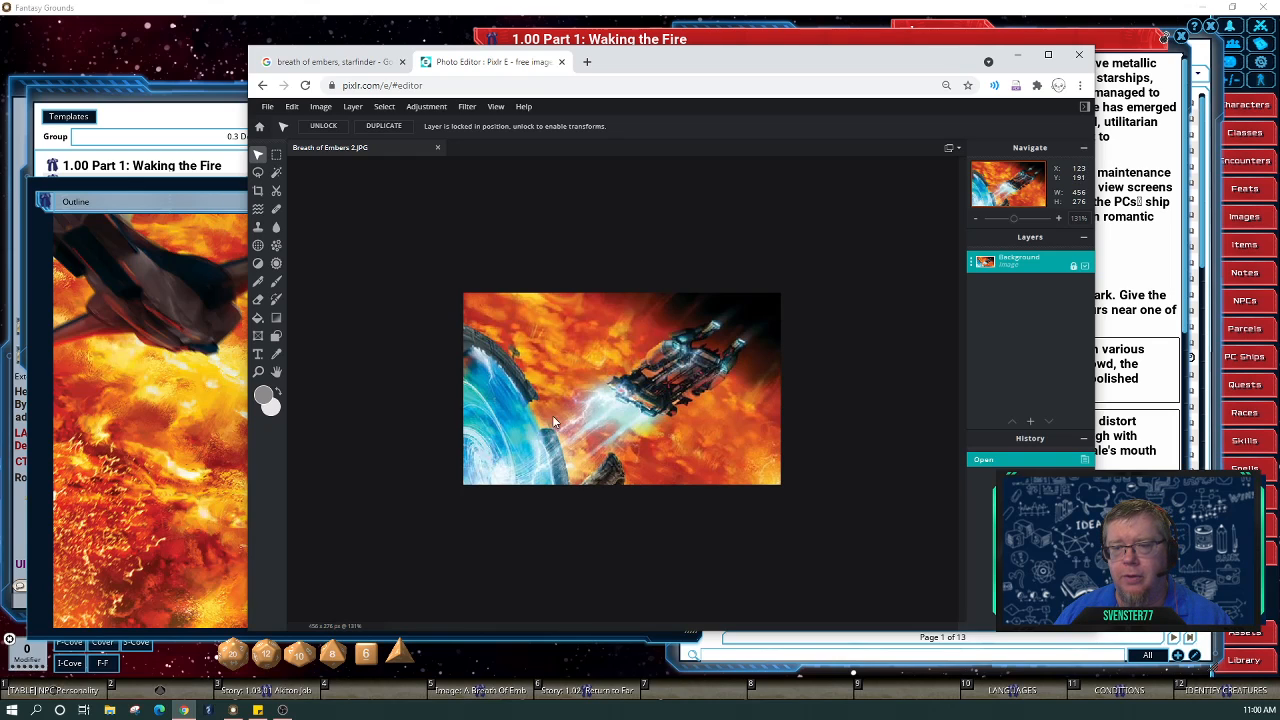
{"action": "left_click", "coordinate": [259, 190]}
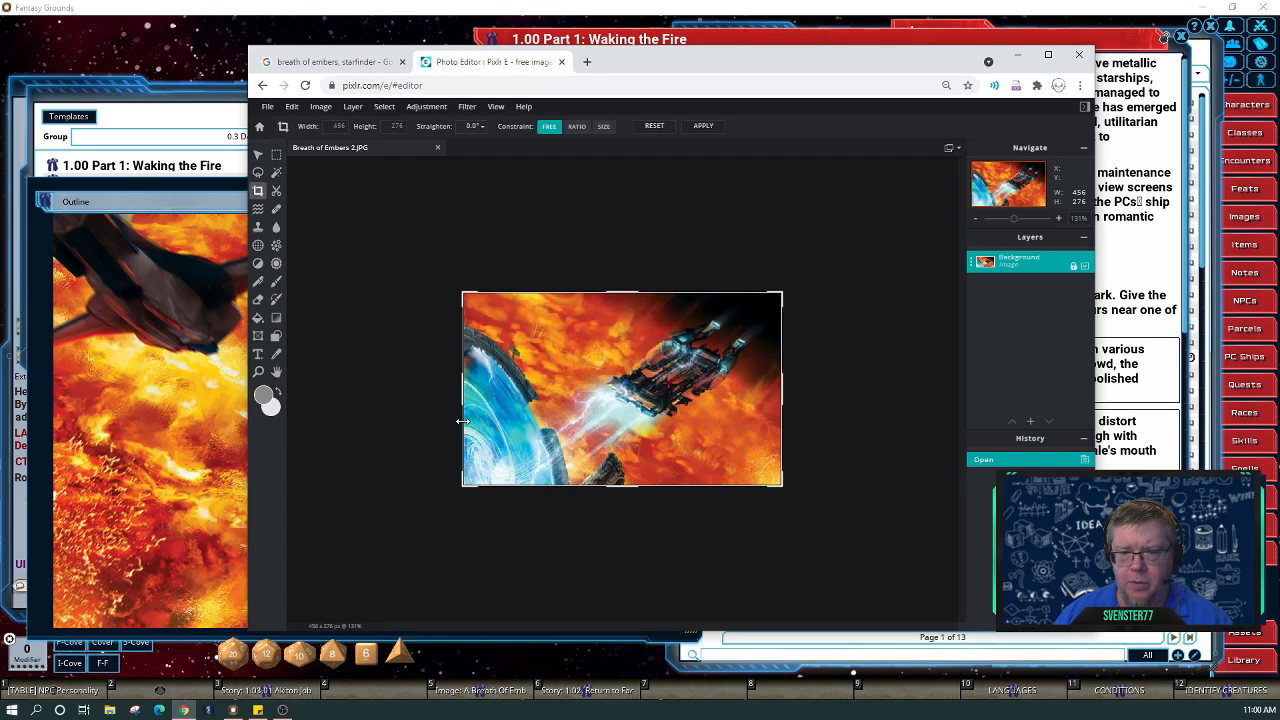
{"action": "left_click_drag", "start_coordinate": [462, 421], "coordinate": [524, 416]}
{"action": "left_click_drag", "start_coordinate": [652, 486], "coordinate": [655, 460]}
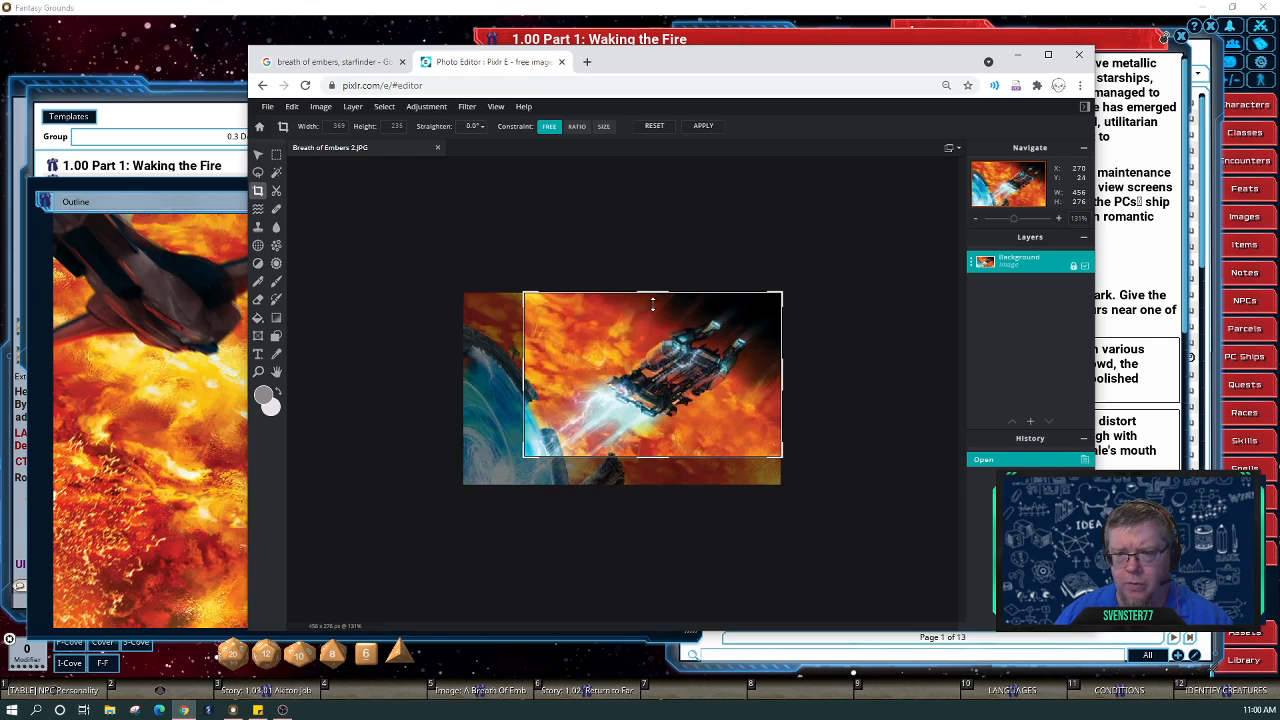
{"action": "left_click_drag", "start_coordinate": [652, 293], "coordinate": [652, 313]}
{"action": "left_click_drag", "start_coordinate": [782, 384], "coordinate": [772, 382]}
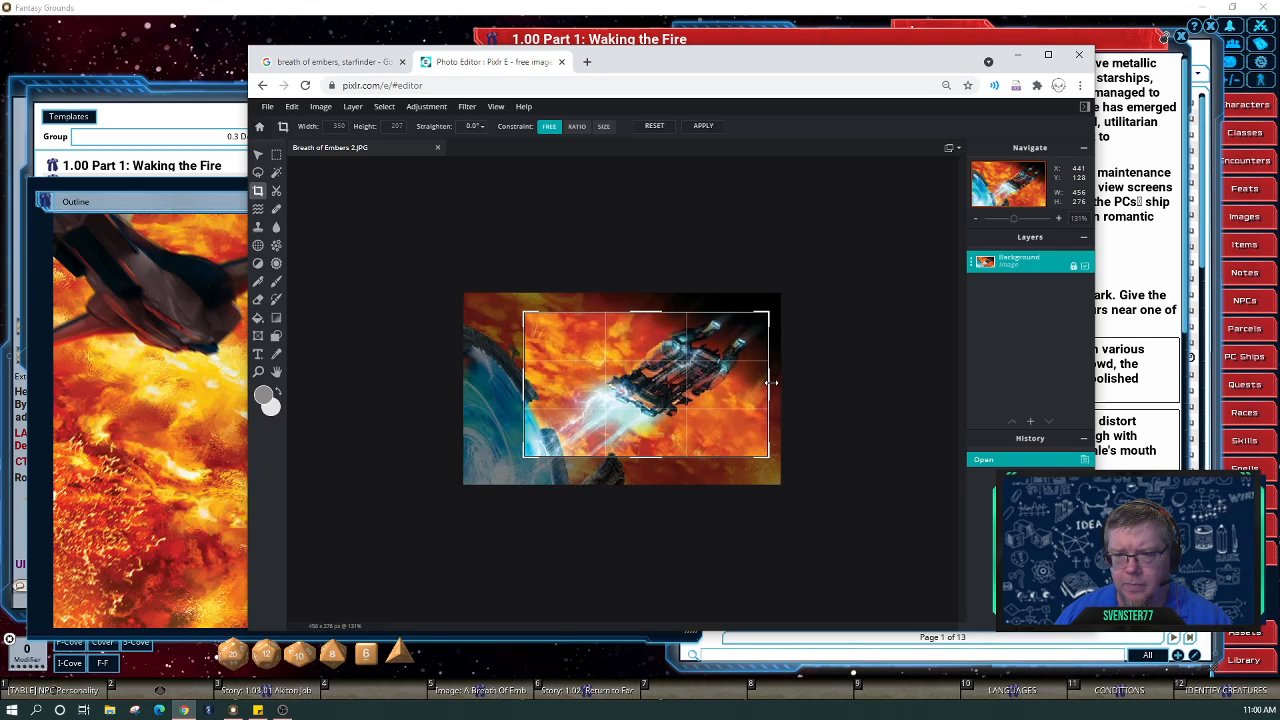
{"action": "left_click_drag", "start_coordinate": [771, 382], "coordinate": [771, 382]}
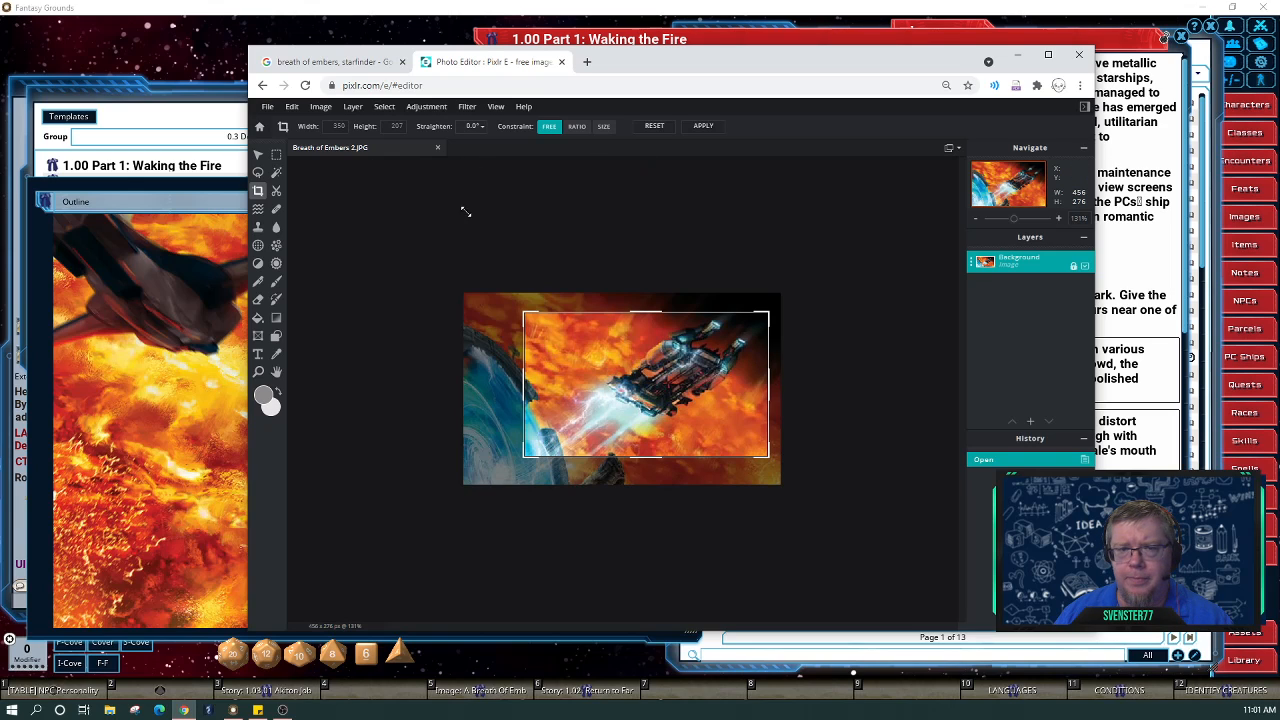
{"action": "left_click", "coordinate": [703, 126]}
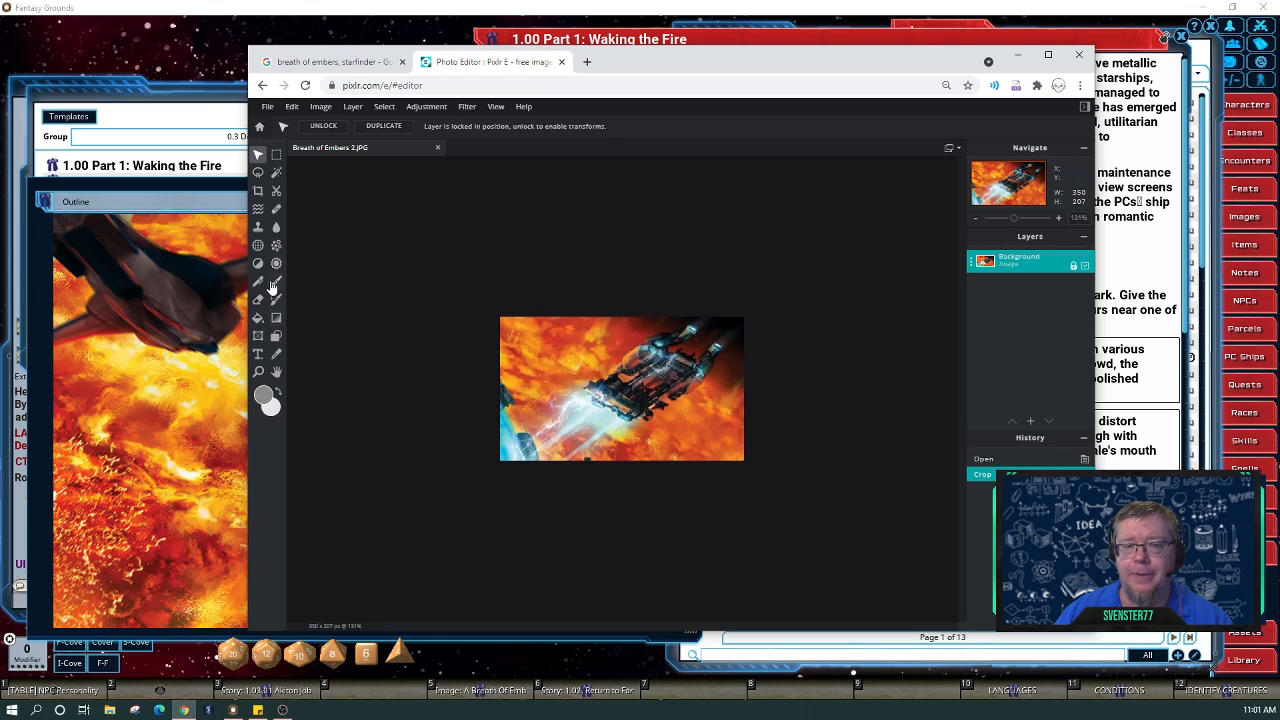
Cover the portal along the image's left edge with the Clone tool, sampling the flames near the upper-left corner.
{"action": "left_click", "coordinate": [257, 229]}
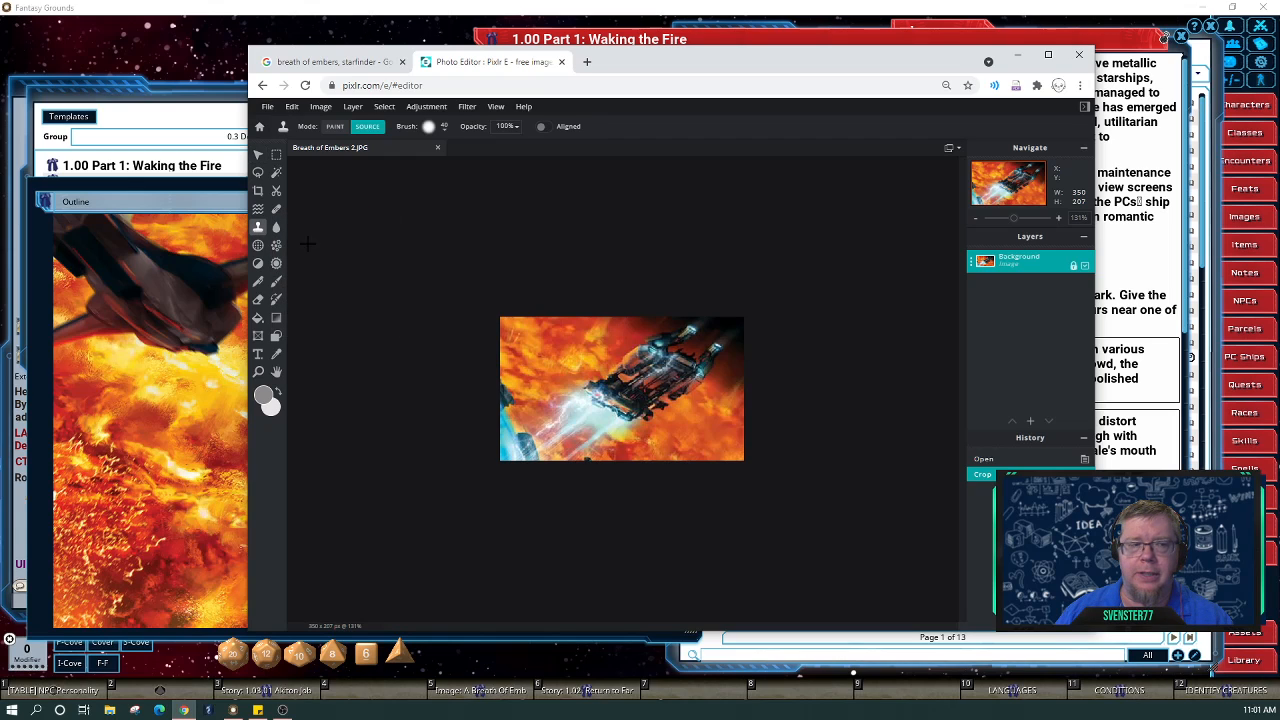
{"action": "left_click", "coordinate": [524, 331]}
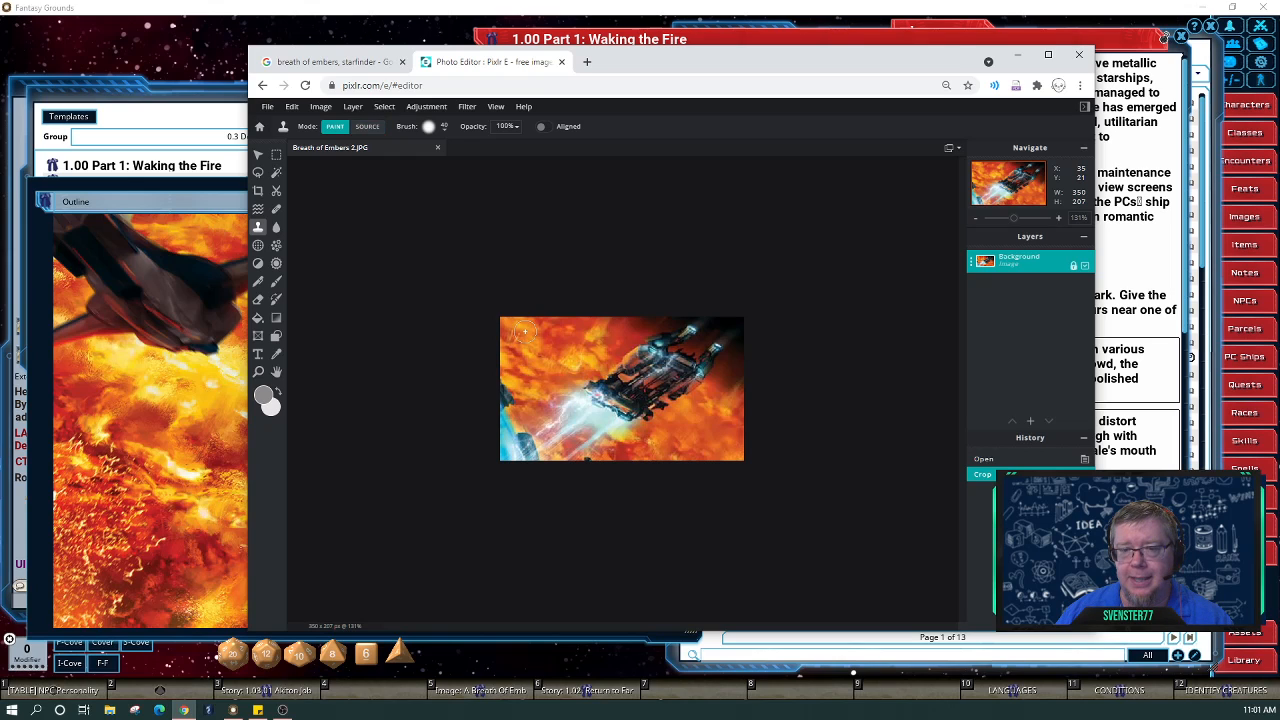
{"action": "left_click", "coordinate": [506, 382]}
{"action": "left_click_drag", "start_coordinate": [506, 382], "coordinate": [506, 460]}
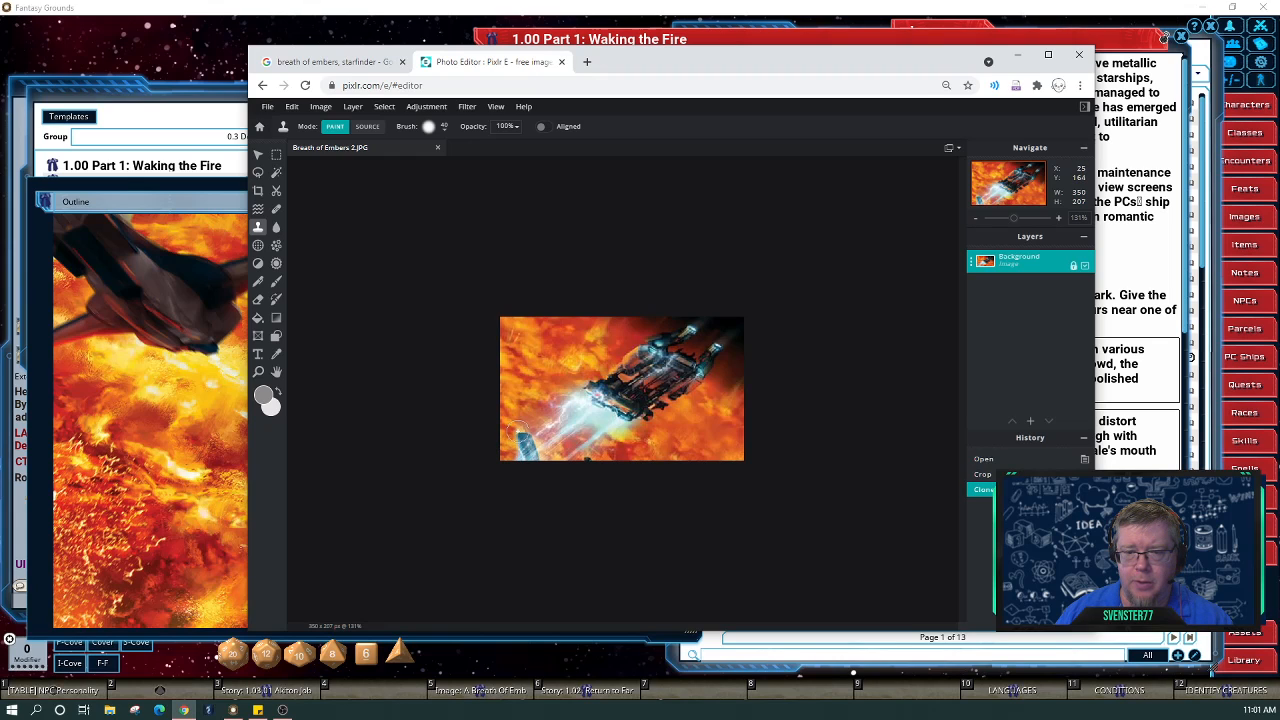
{"action": "left_click", "coordinate": [516, 437]}
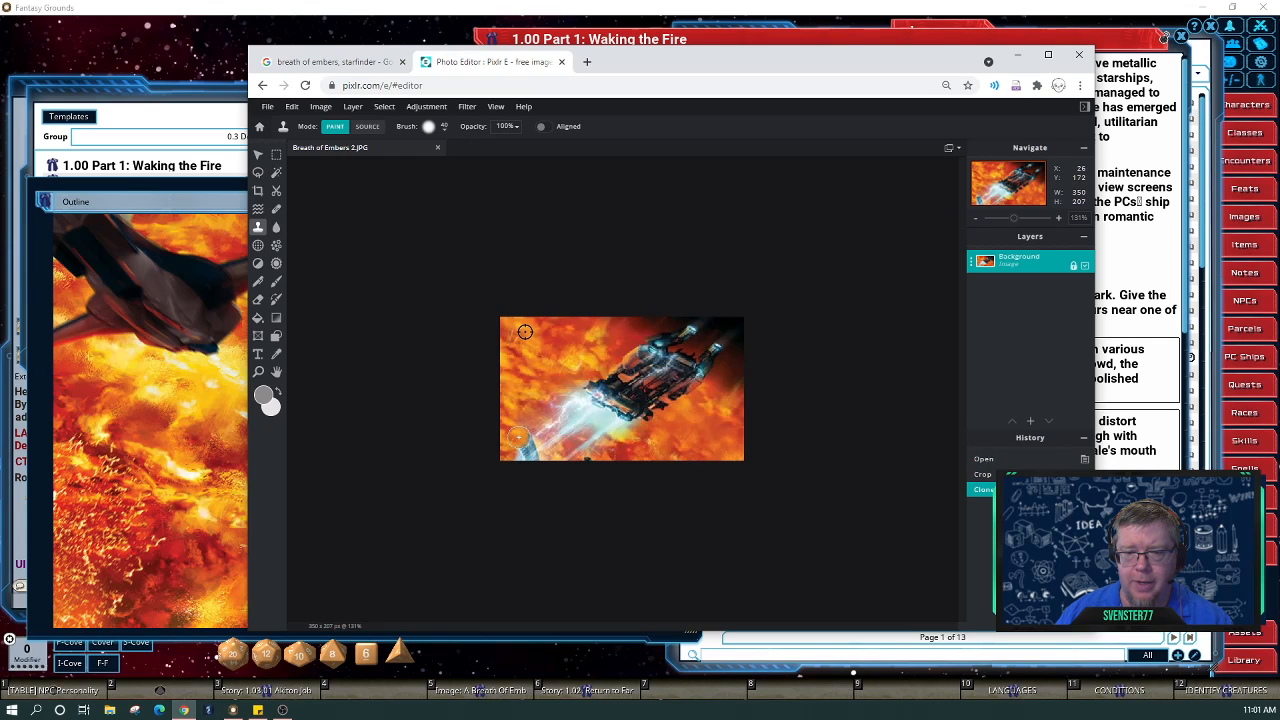
{"action": "left_click", "coordinate": [520, 433]}
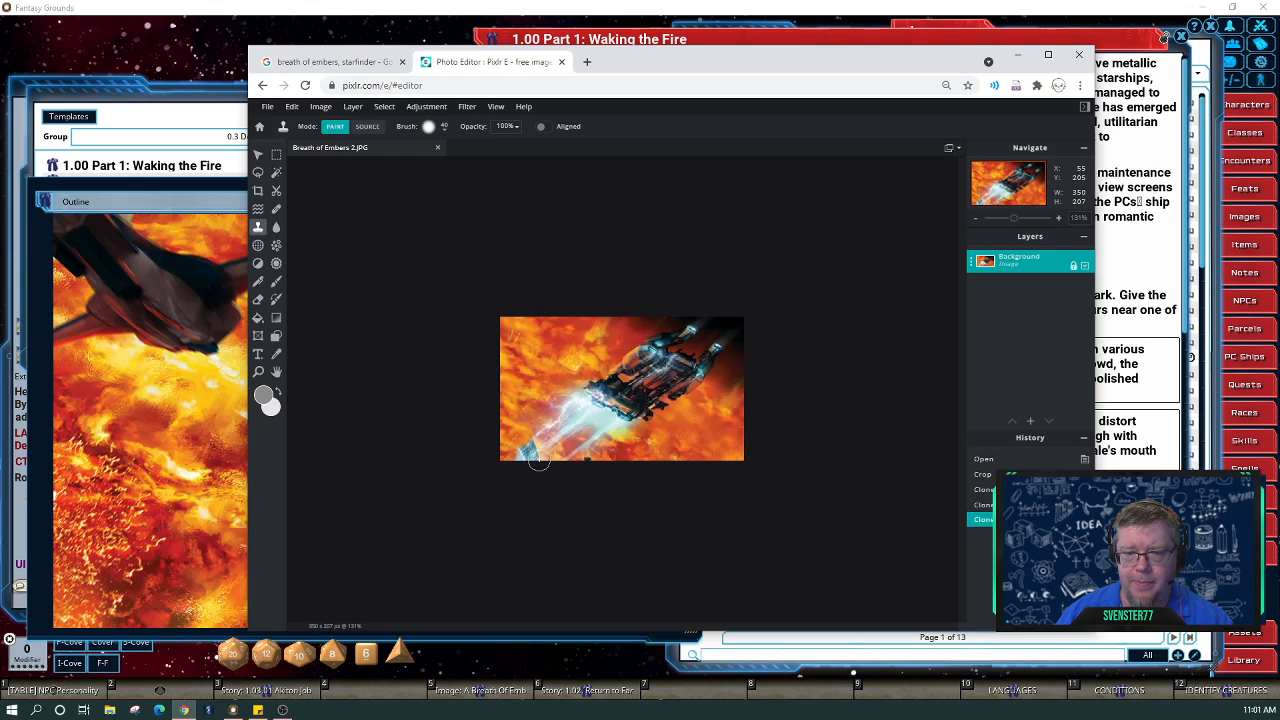
Clone flames over the remaining blue portal fragment in the image's lower-left corner, up to the tip of the engine trail.
{"action": "scroll", "coordinate": [526, 439], "scroll_direction": "up", "scroll_amount": 4}
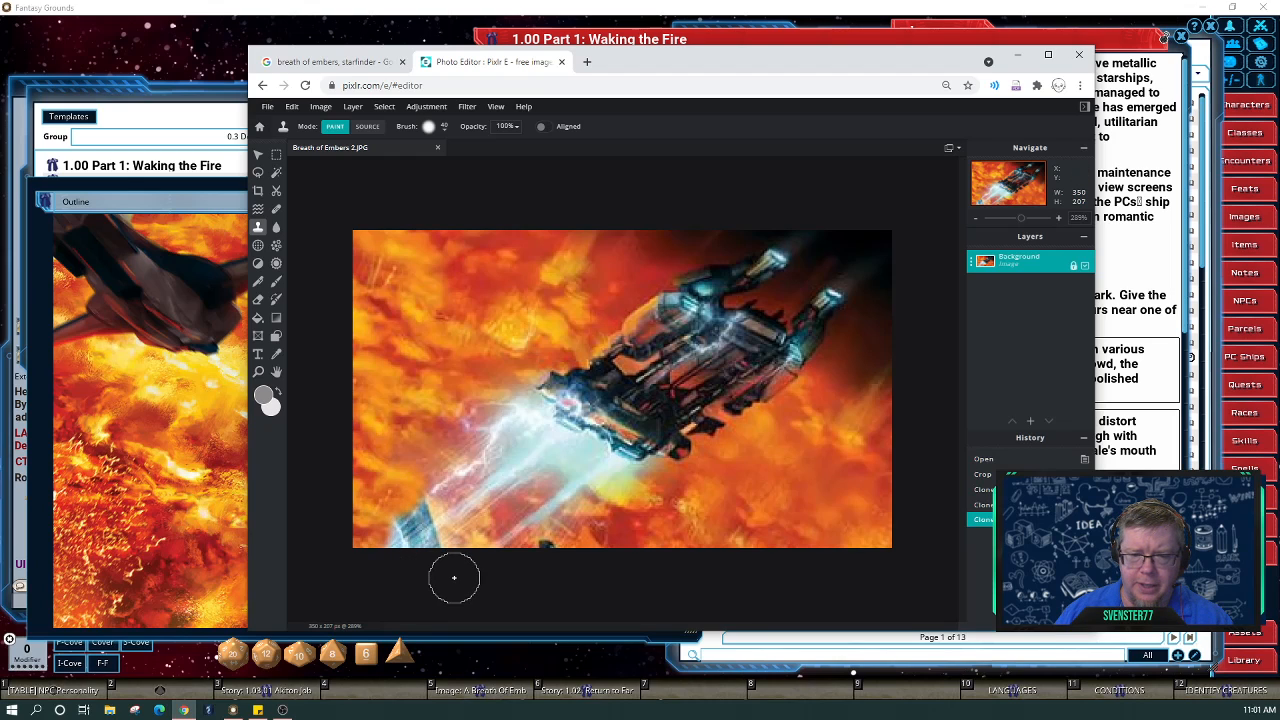
{"action": "left_click", "coordinate": [410, 525]}
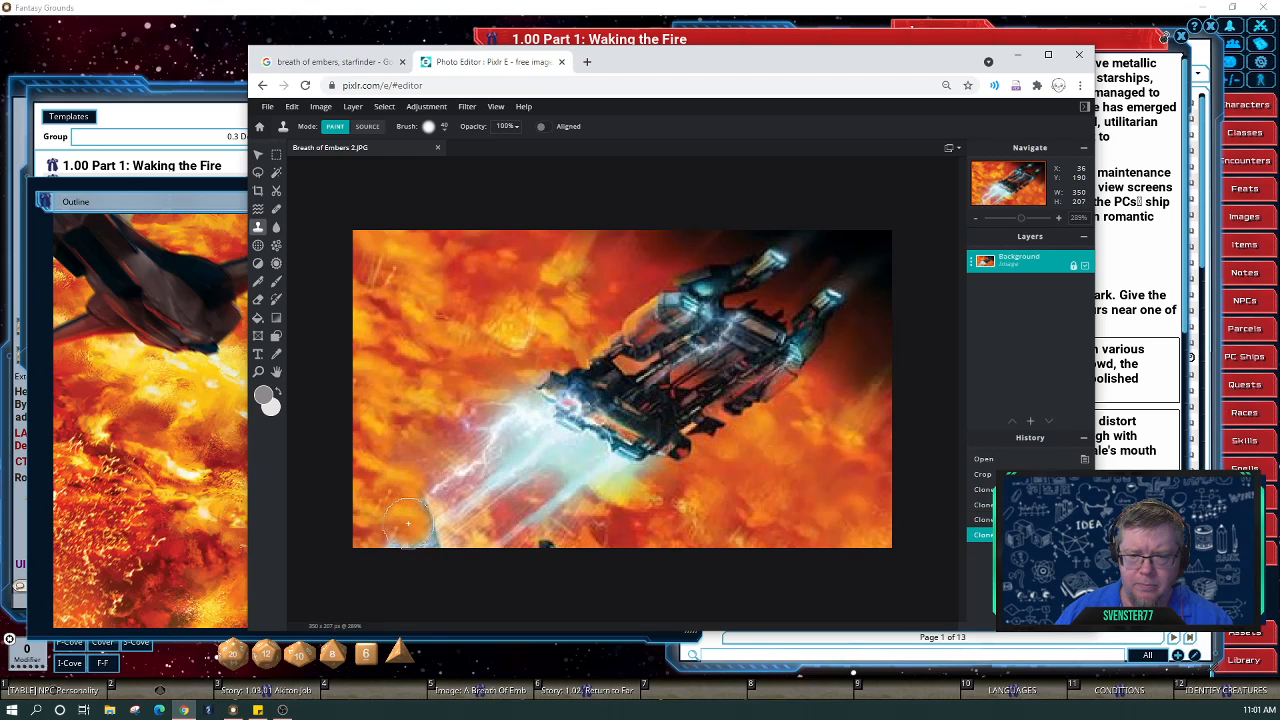
{"action": "left_click", "coordinate": [400, 540]}
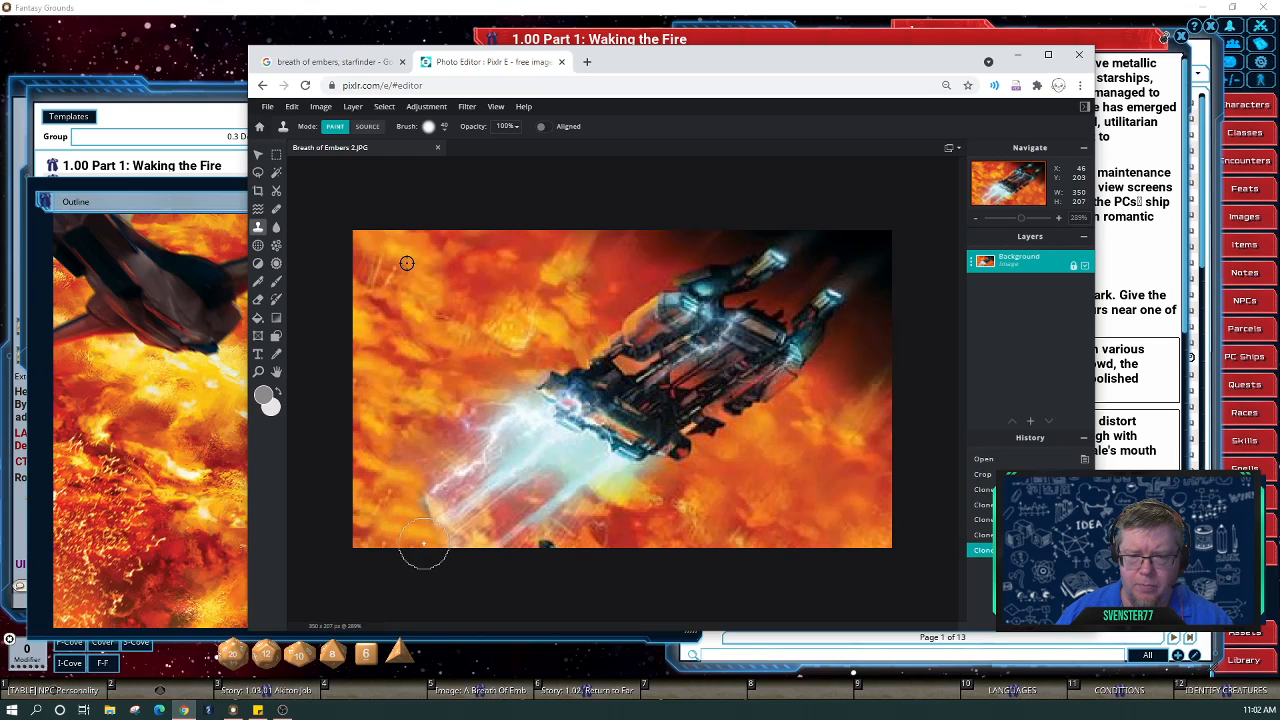
{"action": "left_click", "coordinate": [420, 537]}
{"action": "left_click", "coordinate": [416, 526]}
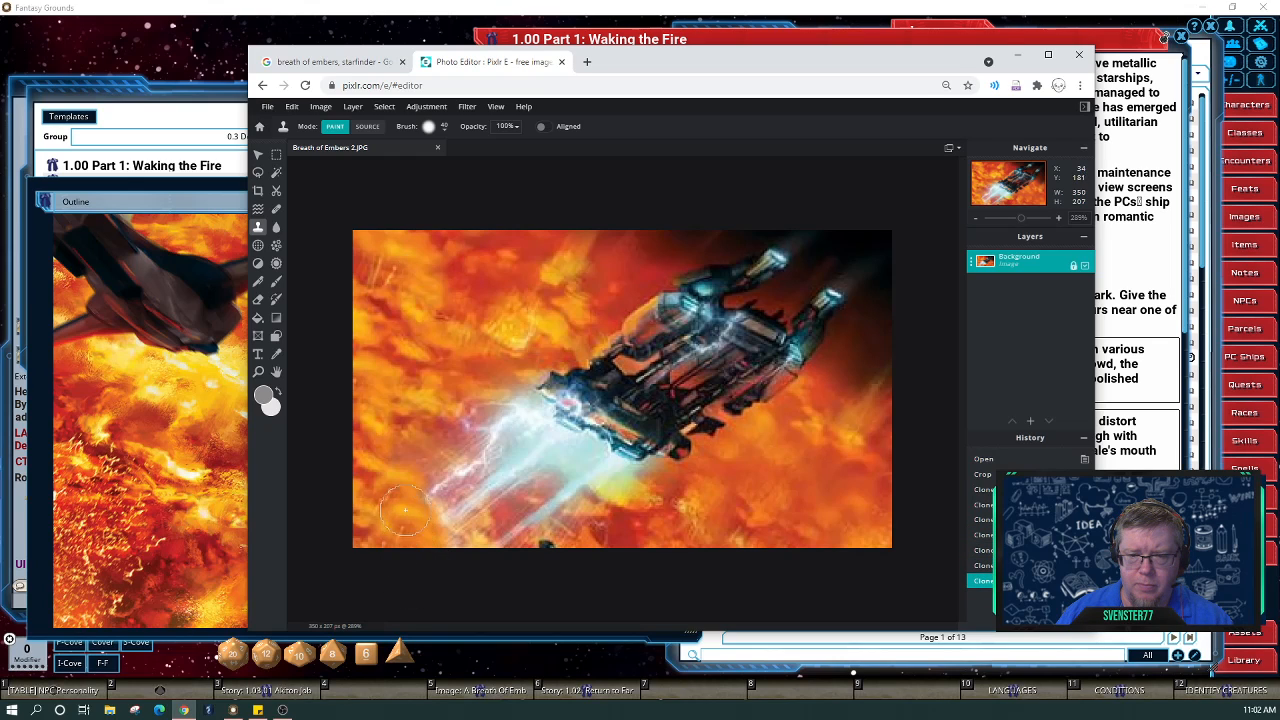
{"action": "left_click", "coordinate": [405, 505]}
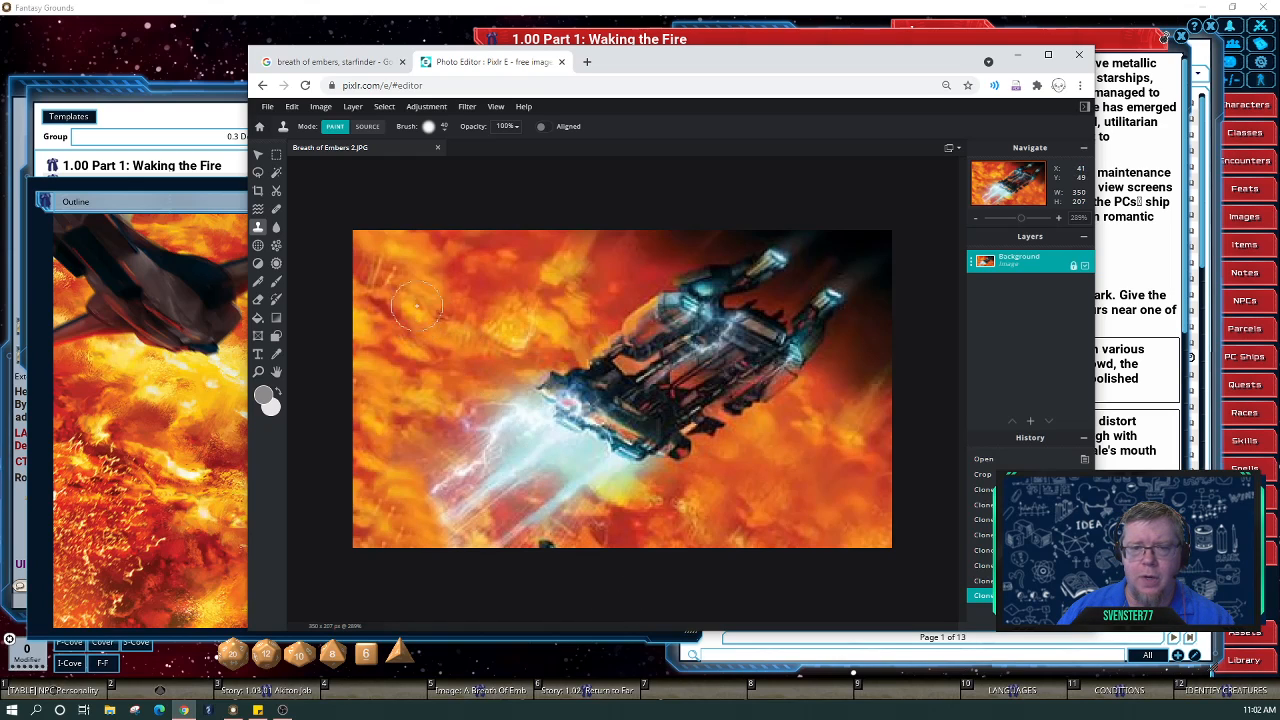
Reduce the clone brush to about 20 px and extend the upper streak of the engine trail by cloning from its own glow.
{"action": "left_click", "coordinate": [446, 128]}
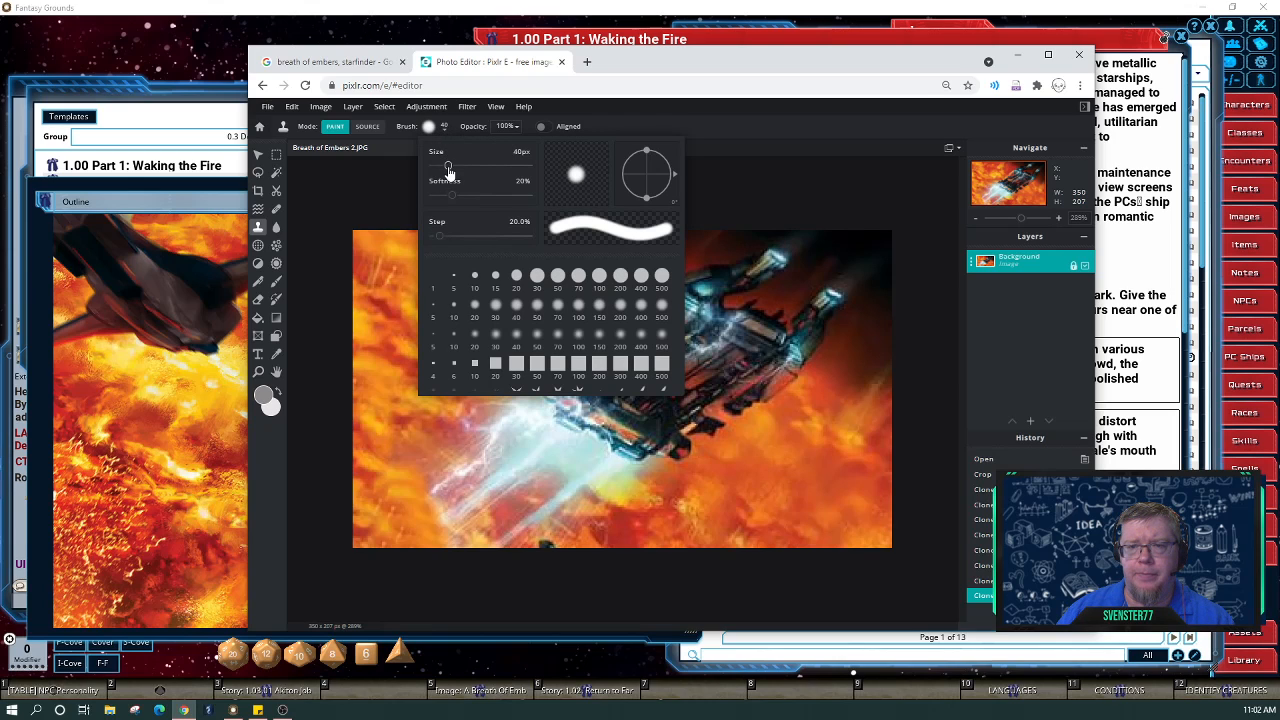
{"action": "left_click_drag", "start_coordinate": [446, 165], "coordinate": [440, 173]}
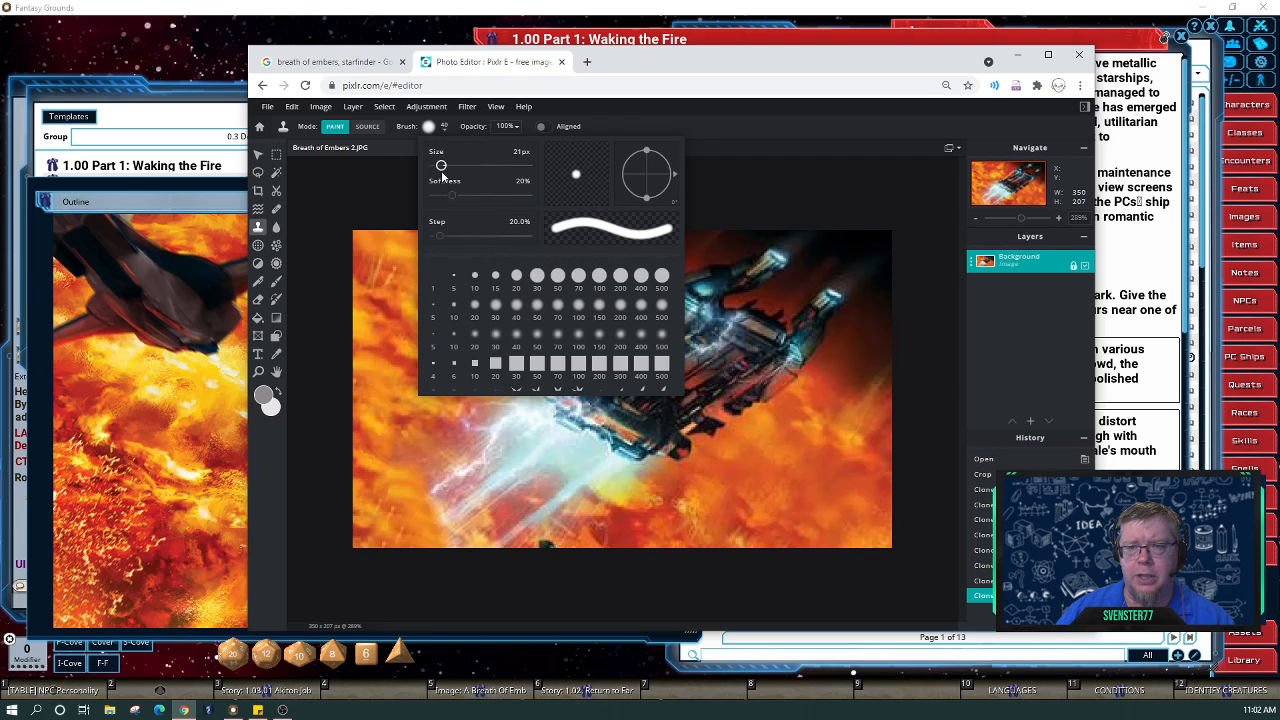
{"action": "left_click", "coordinate": [368, 184]}
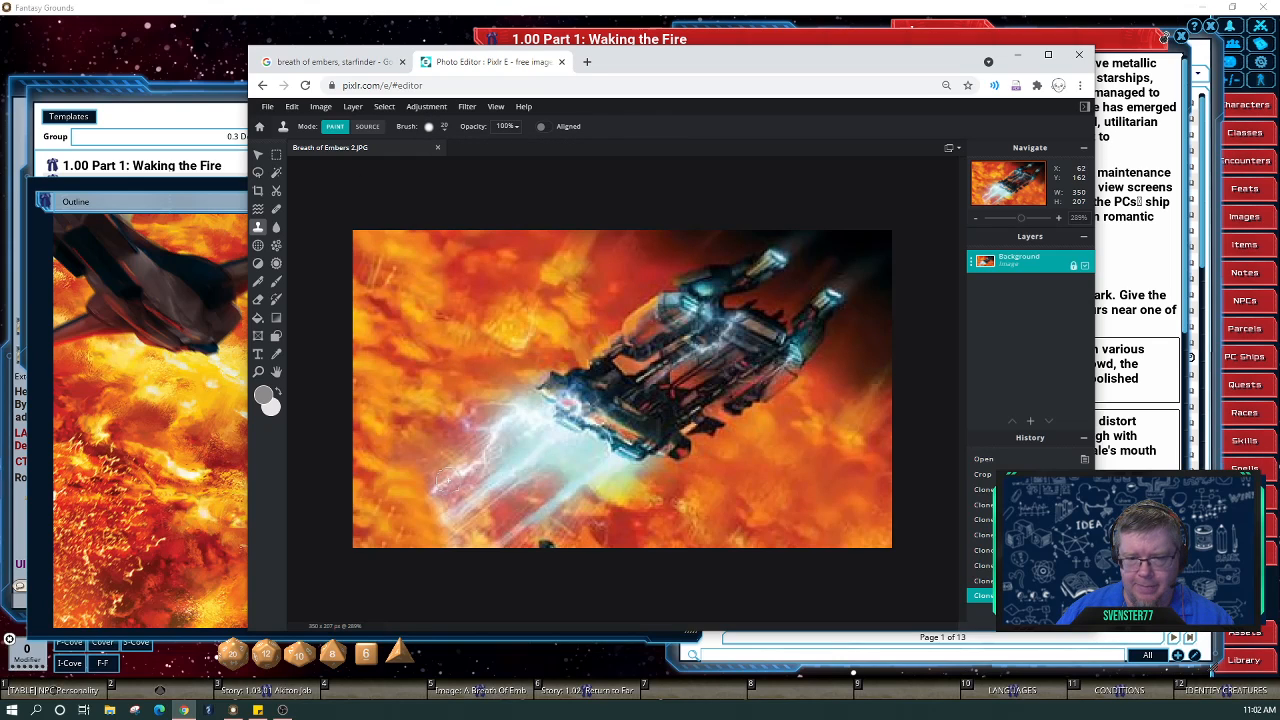
{"action": "key", "text": "ctrl"}
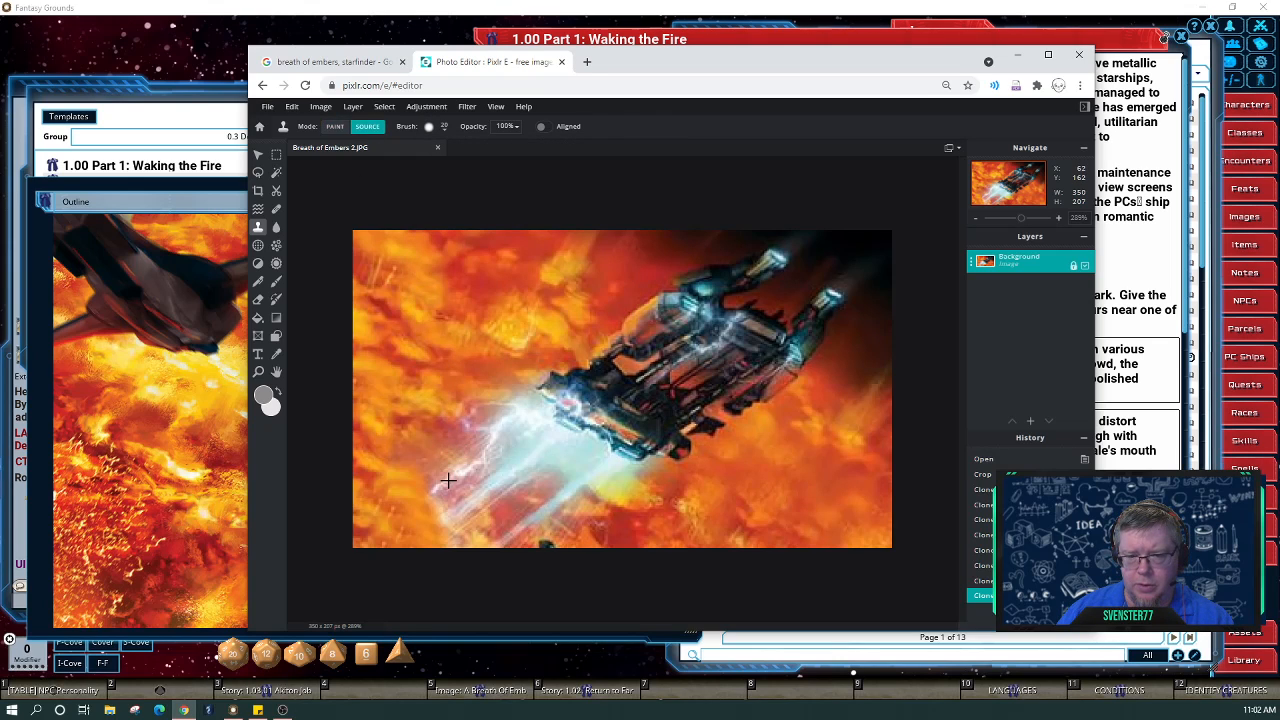
{"action": "left_click", "coordinate": [448, 481], "text": "ctrl"}
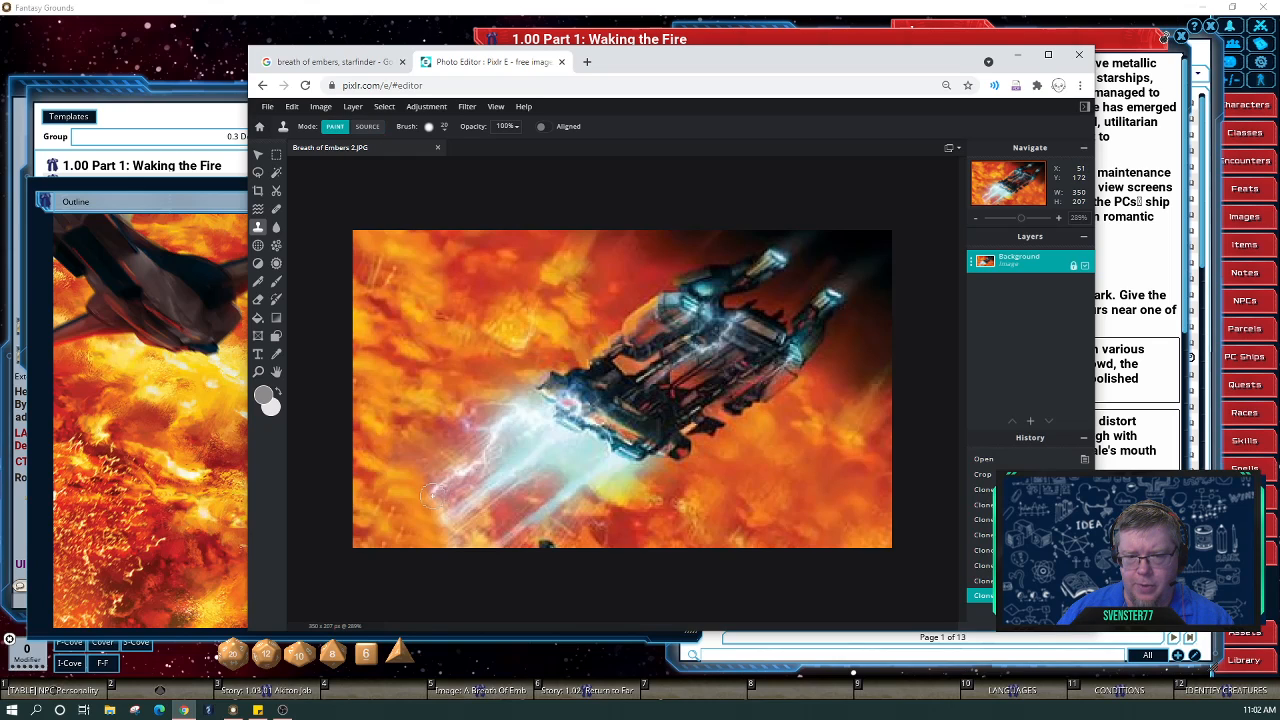
{"action": "left_click", "coordinate": [428, 492]}
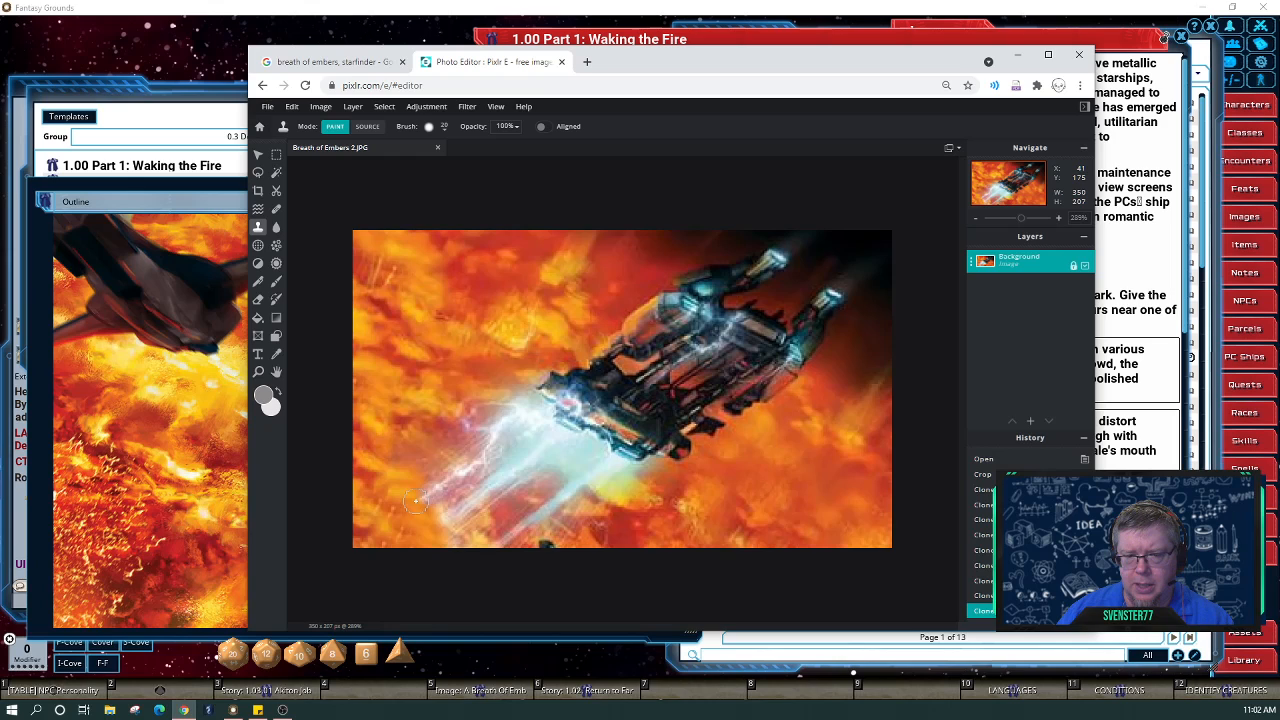
{"action": "left_click", "coordinate": [416, 499]}
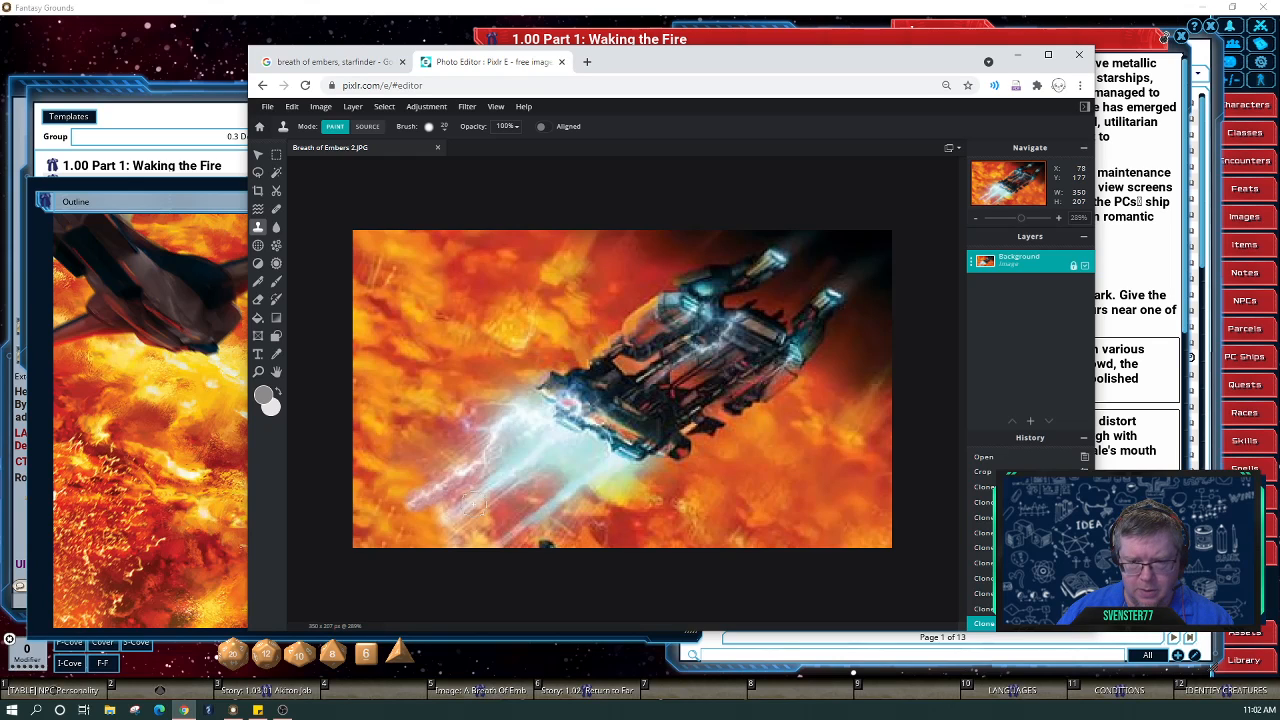
Extend the lower streaks of the engine trail toward the lower-left corner by cloning from the trail, and undo the last stroke.
{"action": "left_click", "coordinate": [474, 505], "text": "alt"}
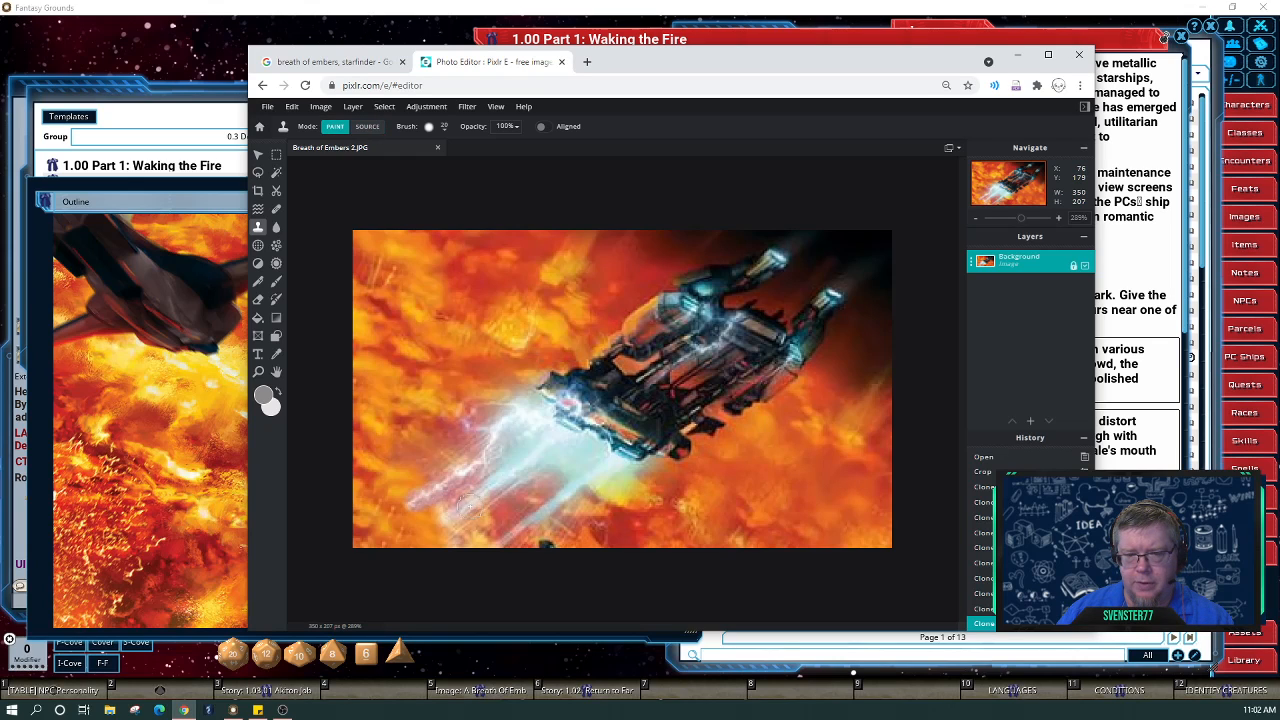
{"action": "left_click", "coordinate": [439, 523]}
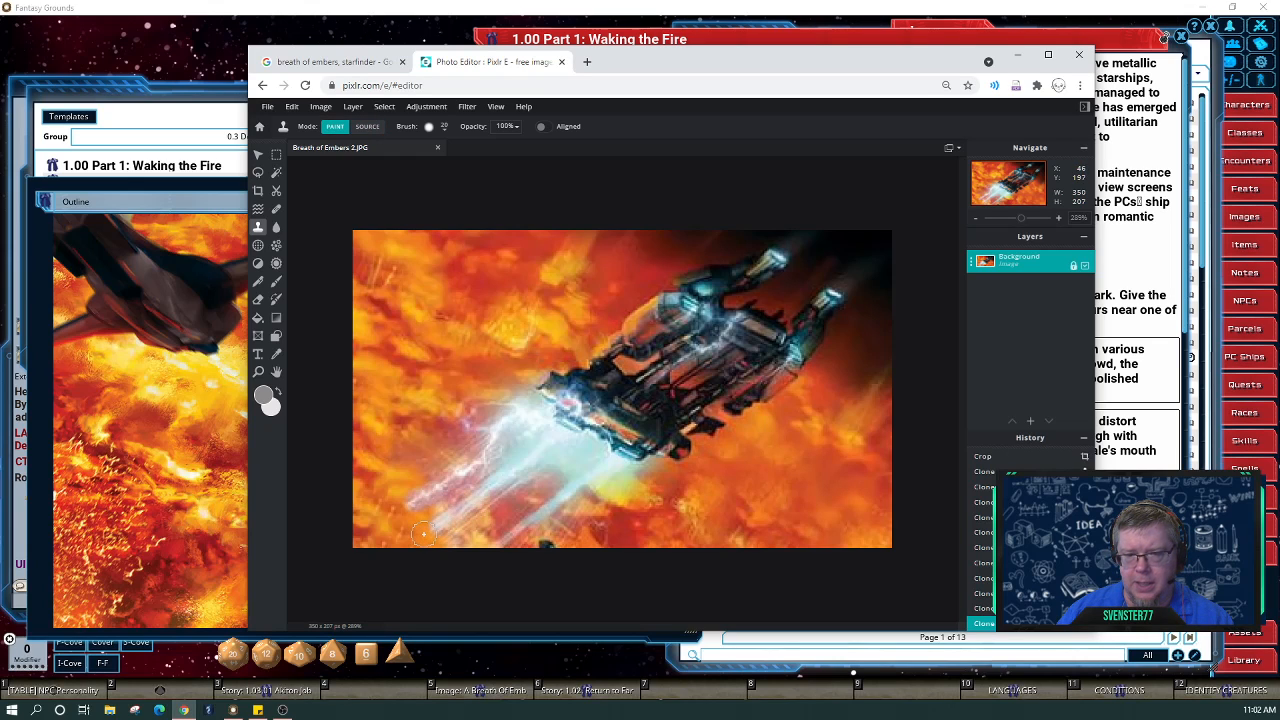
{"action": "left_click", "coordinate": [423, 533]}
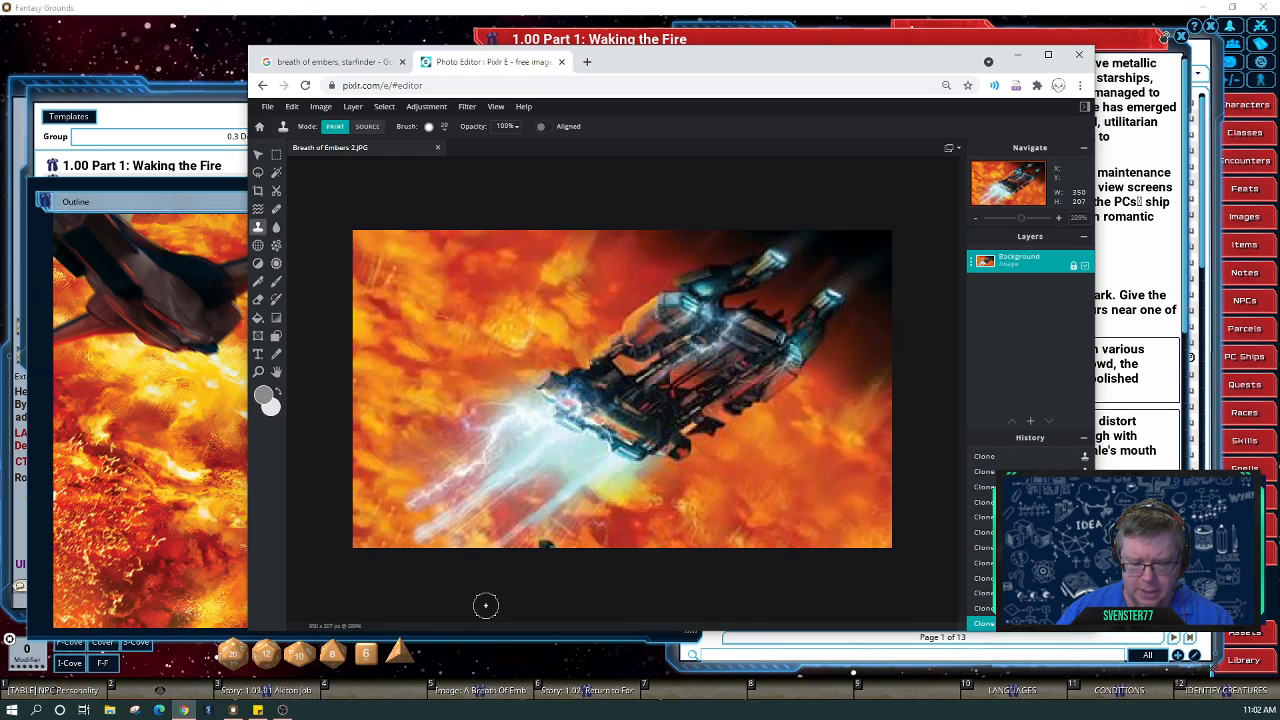
{"action": "key", "text": "ctrl+z"}
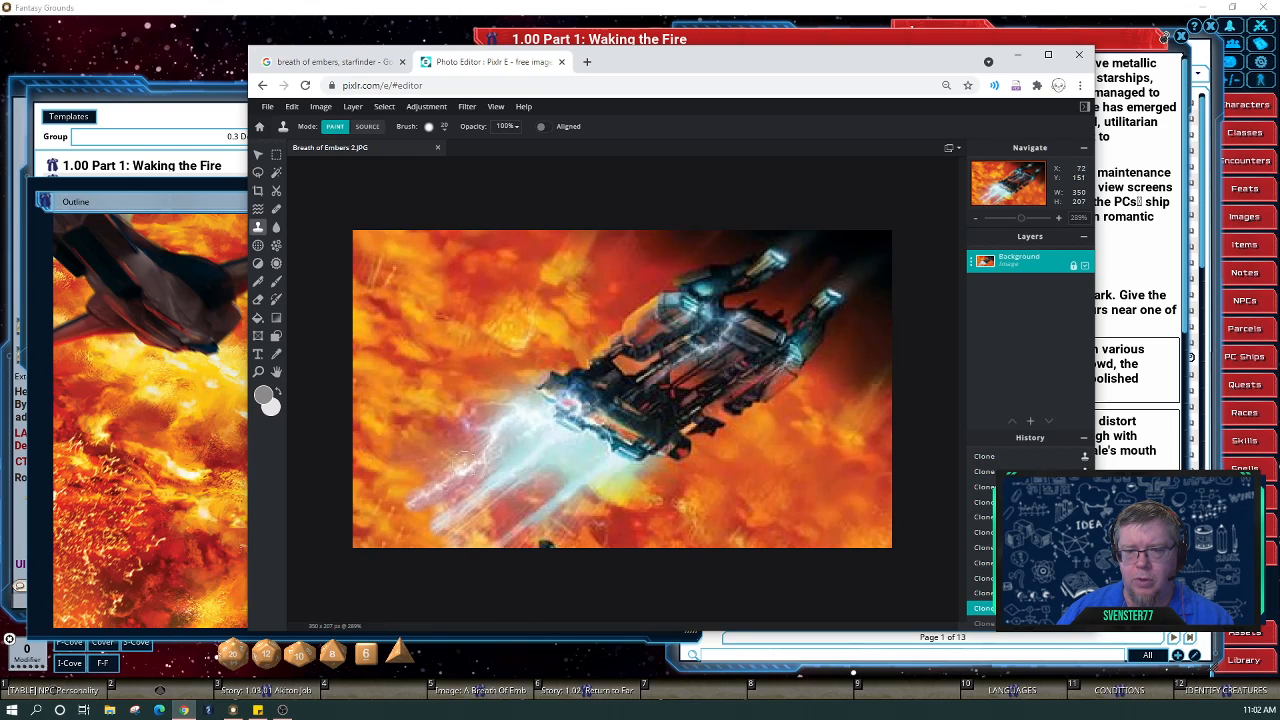
Clone flames from below the ship over the small dark spot on the image's bottom edge.
{"action": "scroll", "coordinate": [805, 477], "scroll_direction": "down", "scroll_amount": 3}
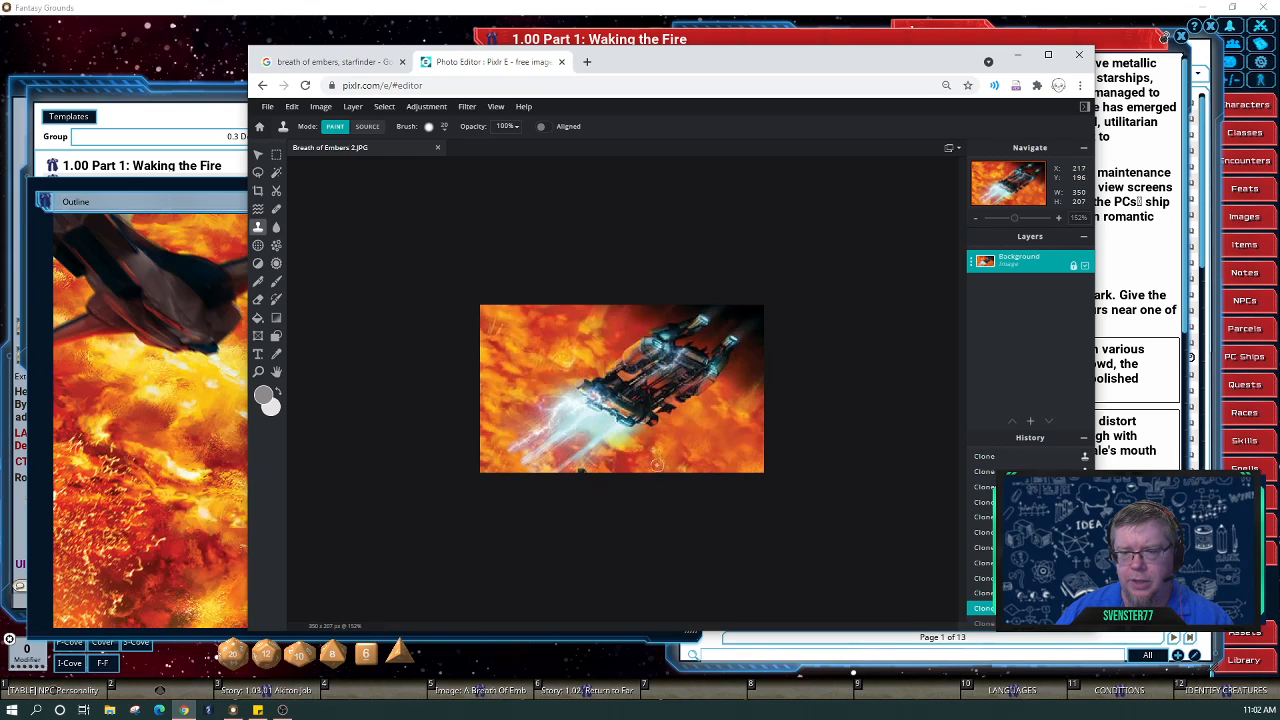
{"action": "key", "text": "alt"}
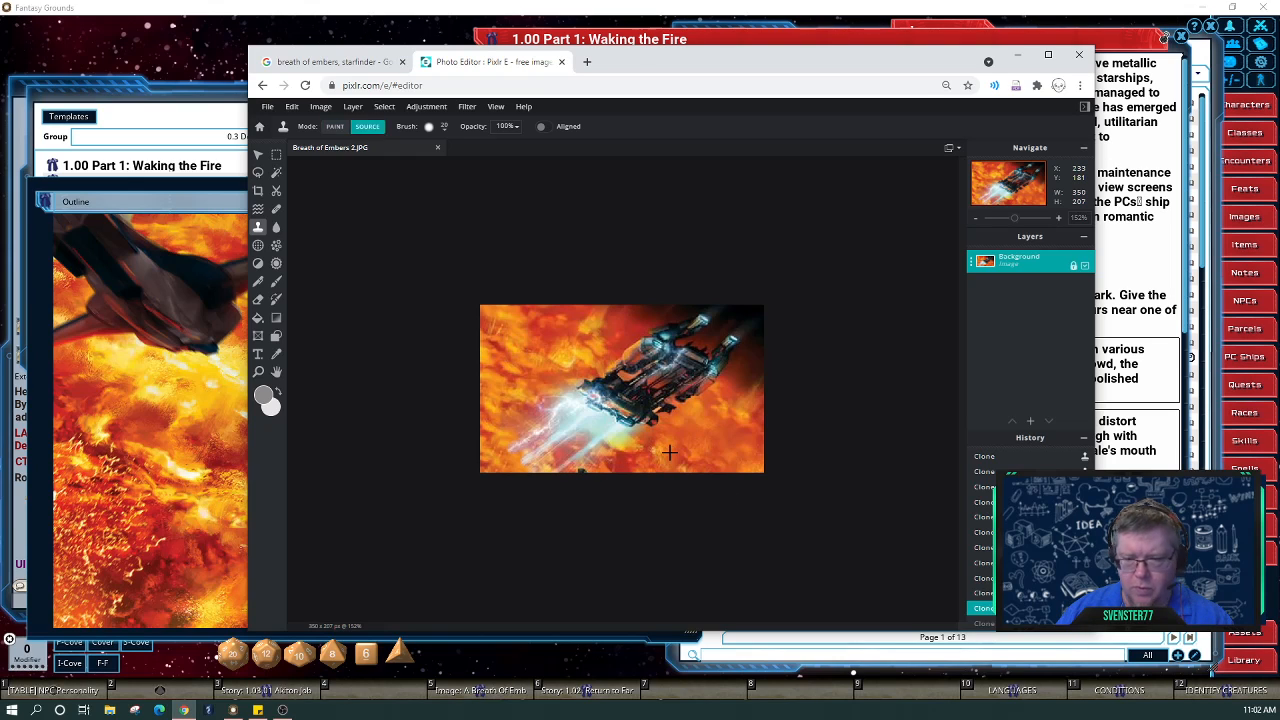
{"action": "left_click", "coordinate": [669, 453], "text": "alt"}
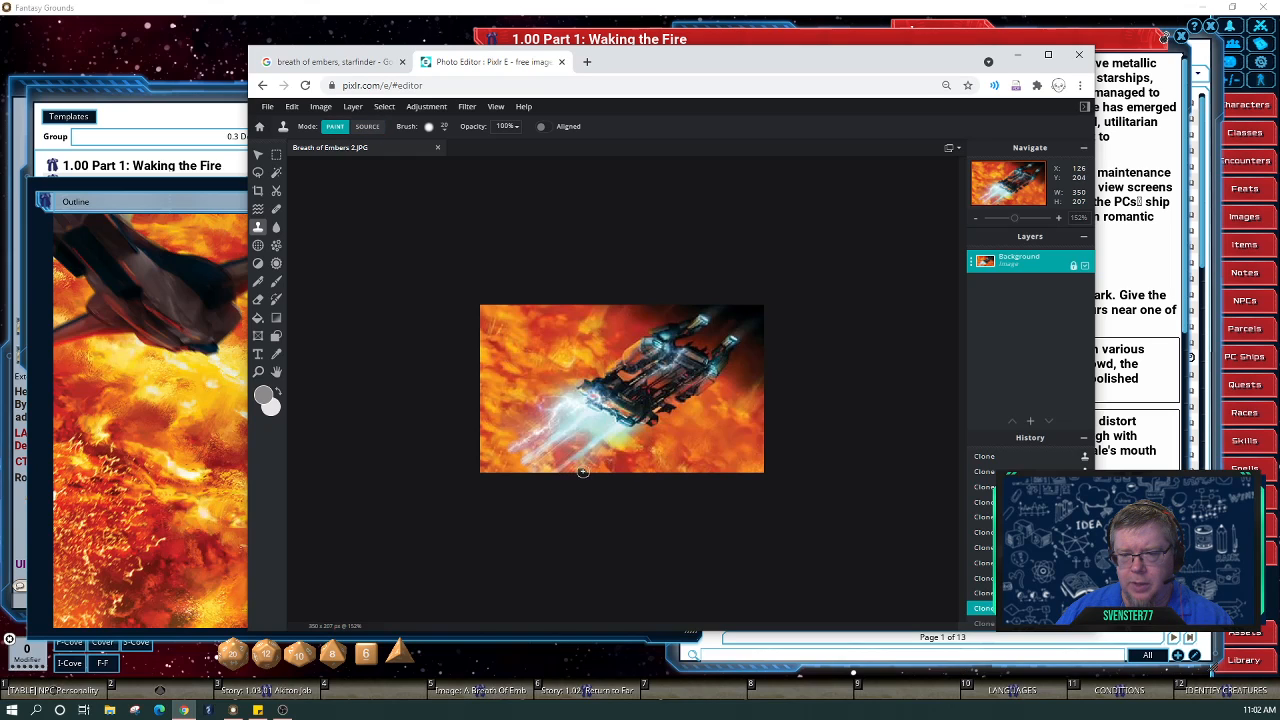
{"action": "left_click", "coordinate": [583, 470]}
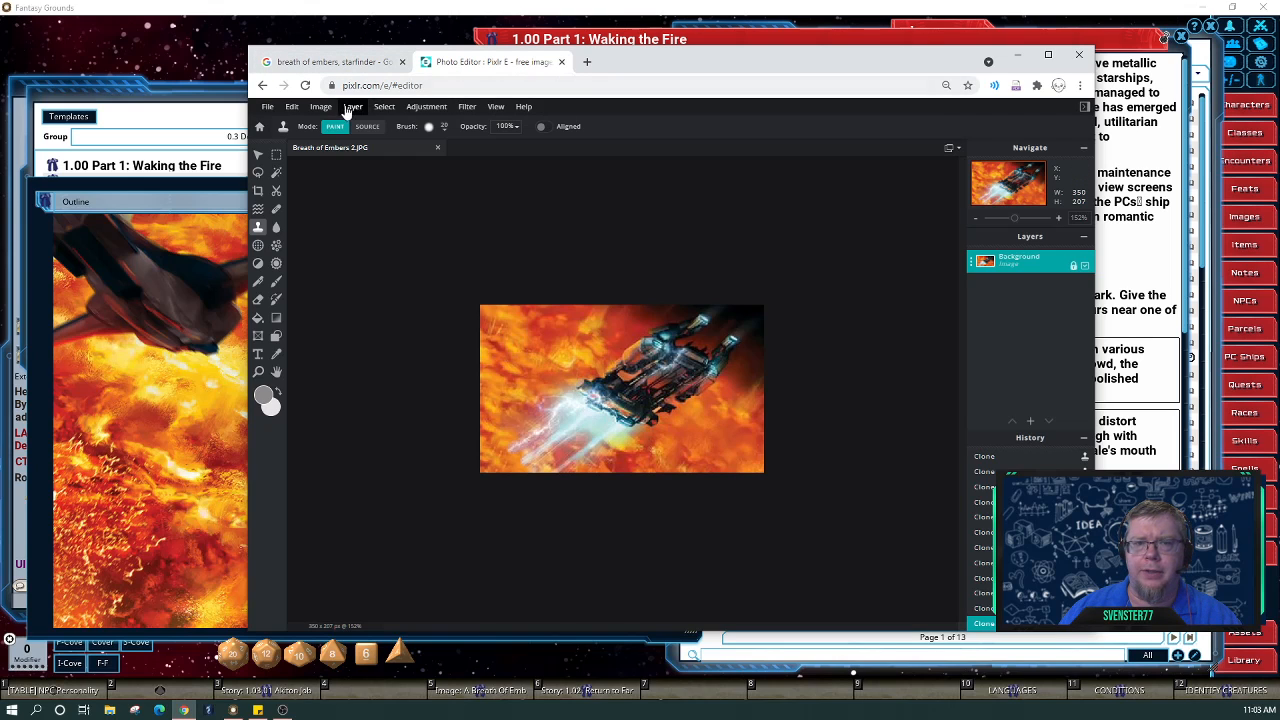
Download the edited image as a high-quality JPG, choosing the Fantasy Grounds images folder as the destination.
{"action": "left_click", "coordinate": [271, 107]}
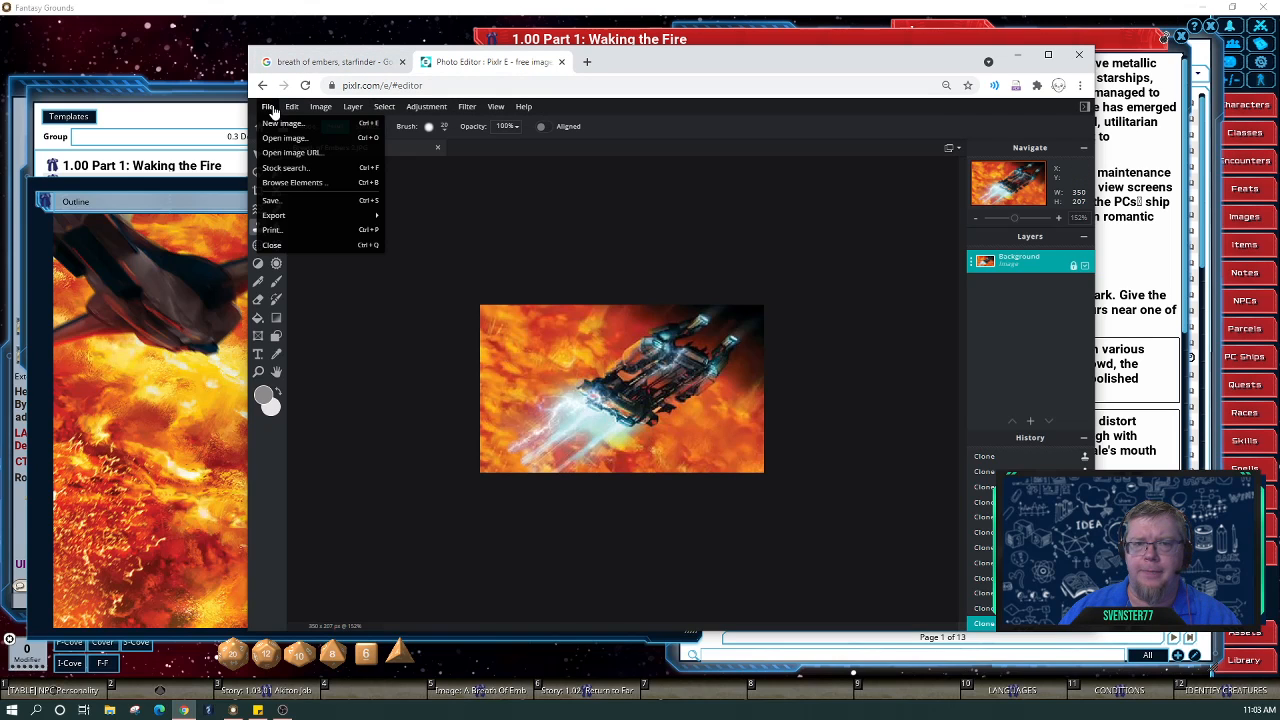
{"action": "left_click", "coordinate": [282, 208]}
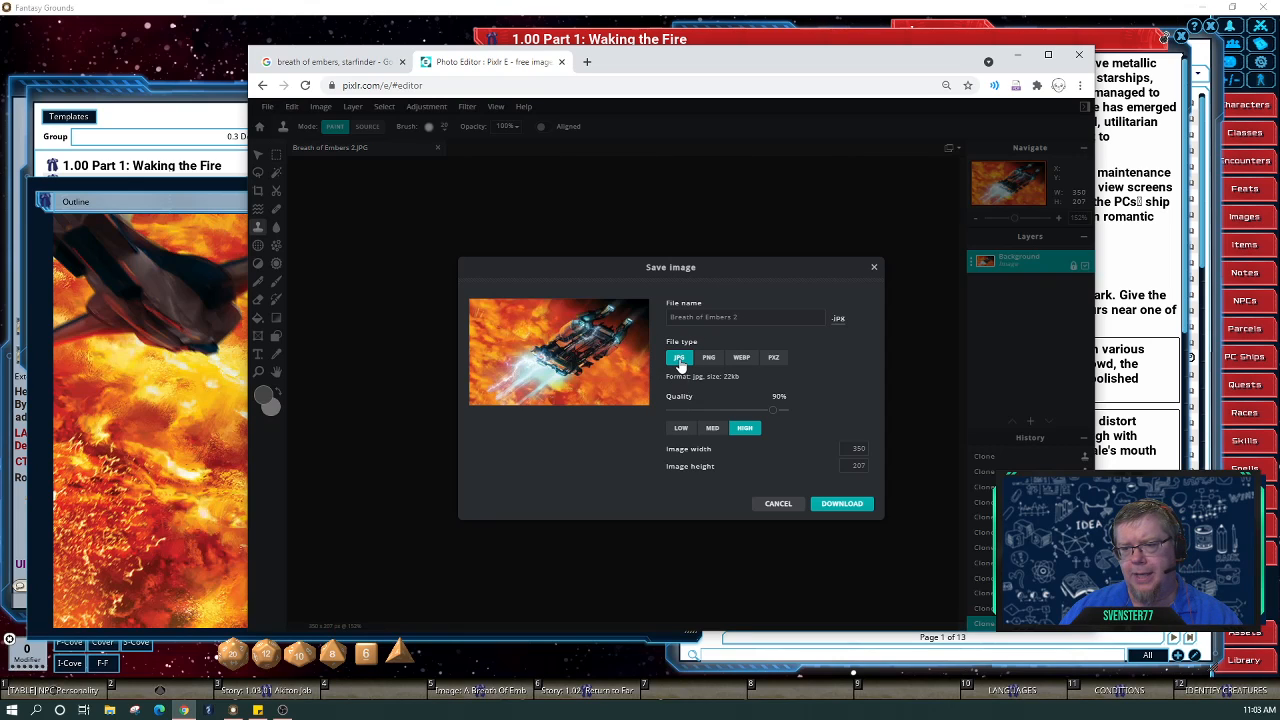
{"action": "left_click", "coordinate": [841, 508]}
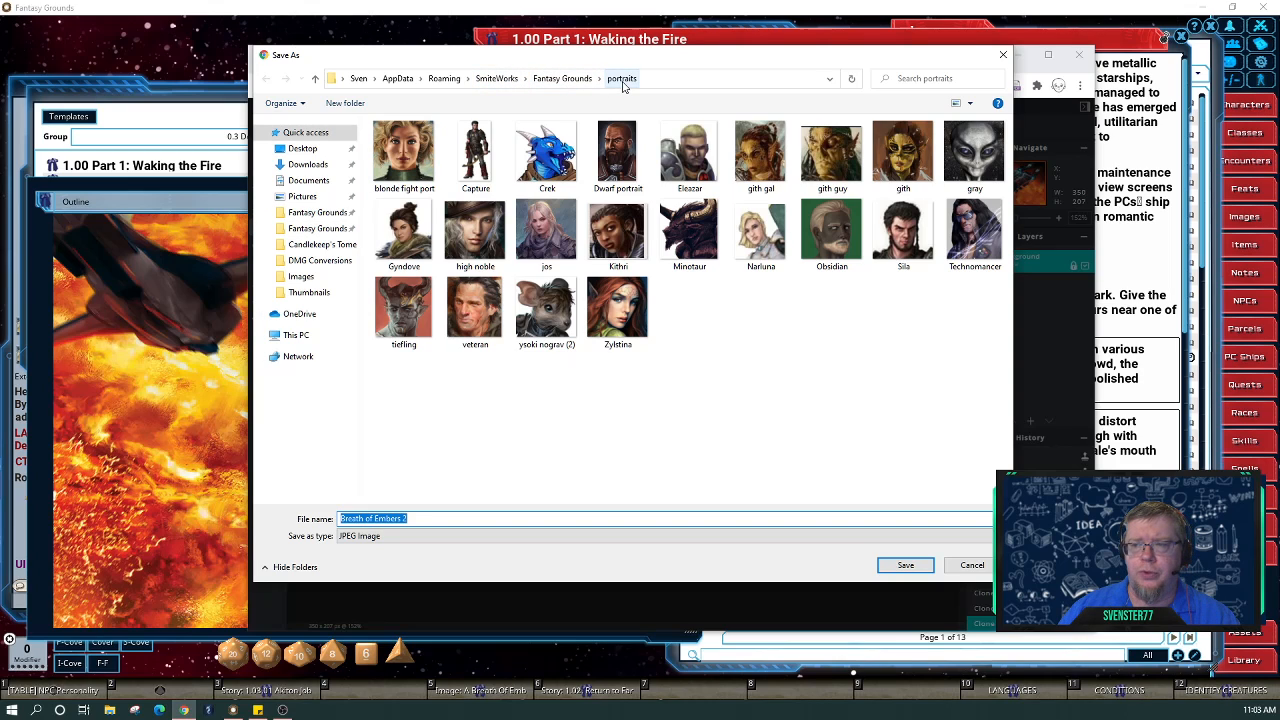
{"action": "left_click", "coordinate": [562, 80]}
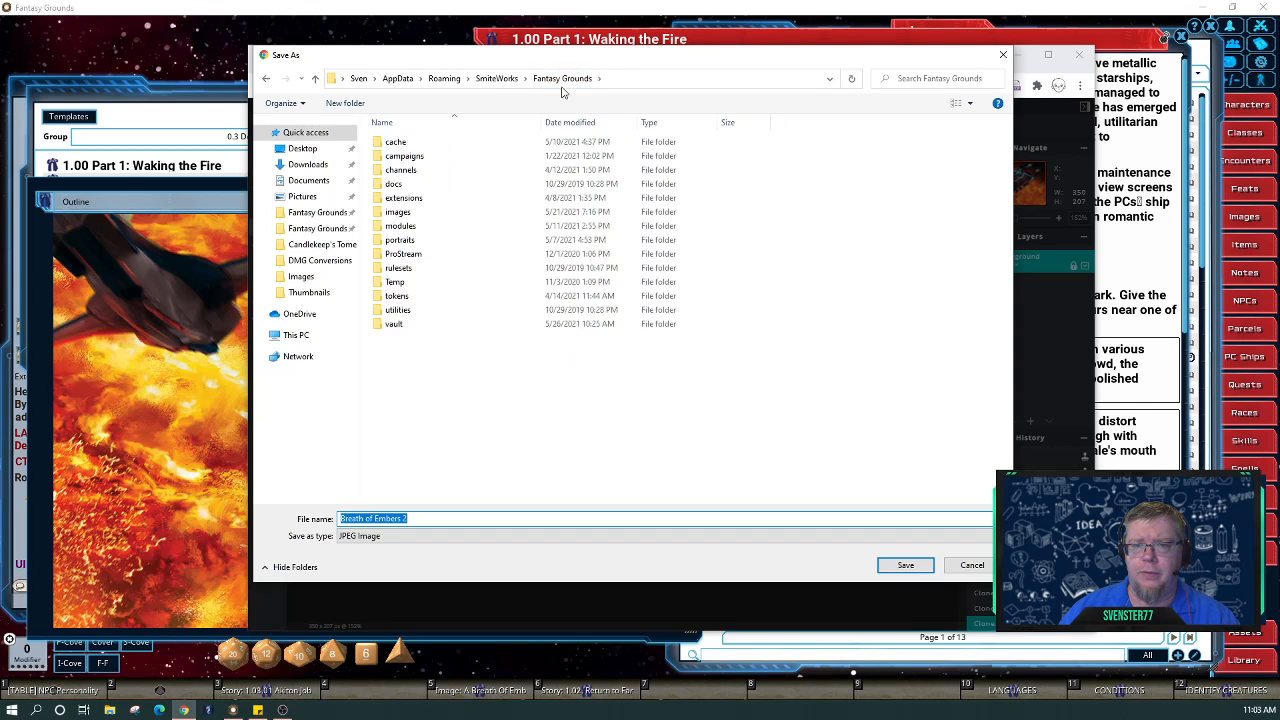
{"action": "left_click", "coordinate": [424, 214]}
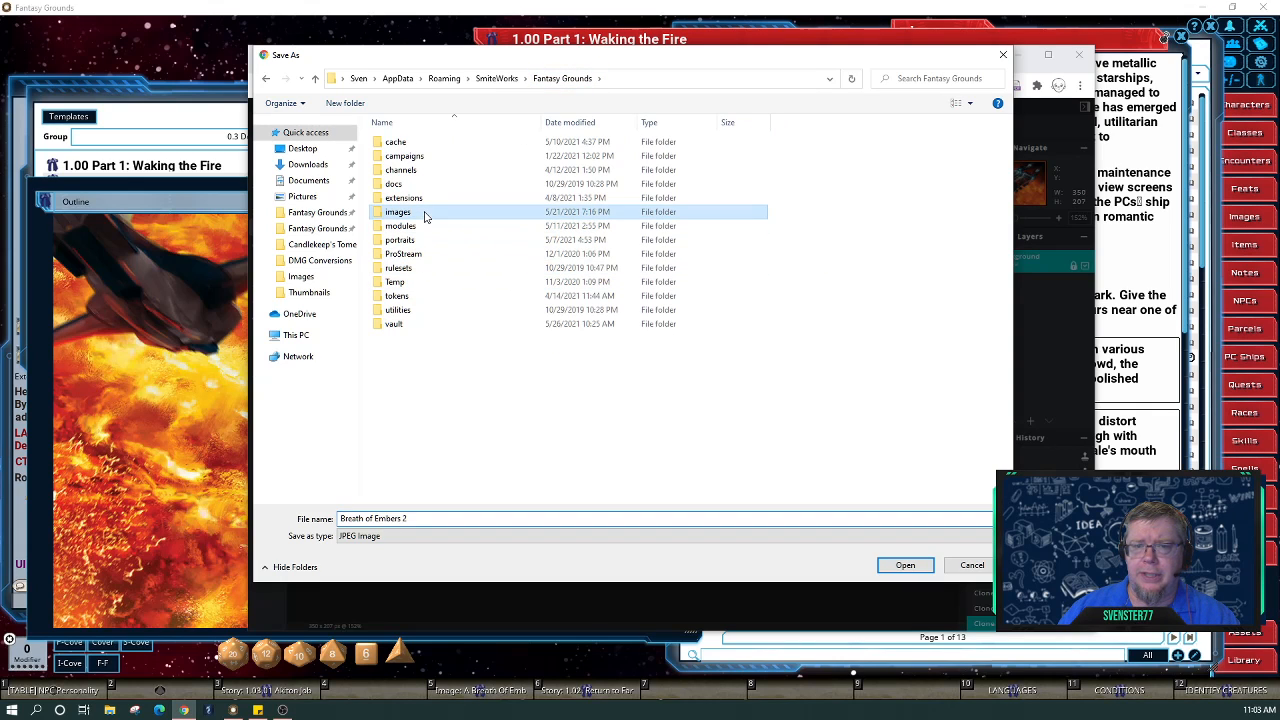
{"action": "double_click", "coordinate": [424, 214]}
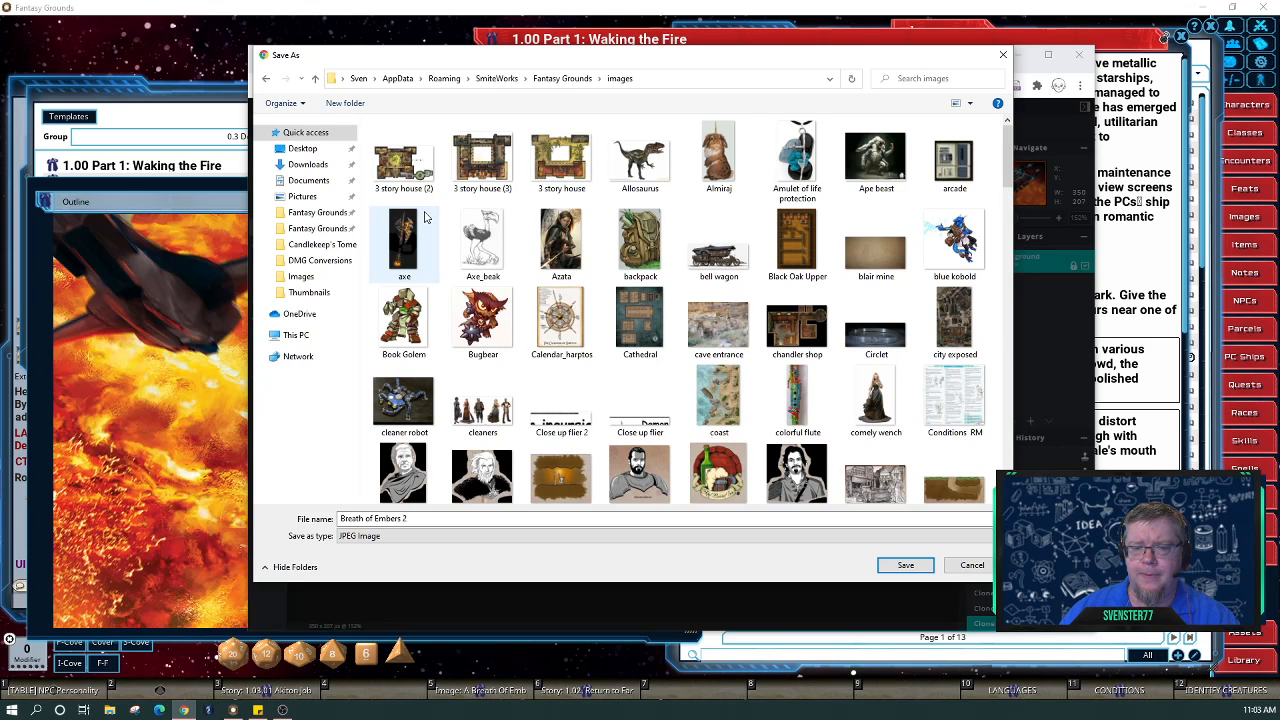
Name the file Breath Embers and save it in the images folder.
{"action": "left_click", "coordinate": [420, 518]}
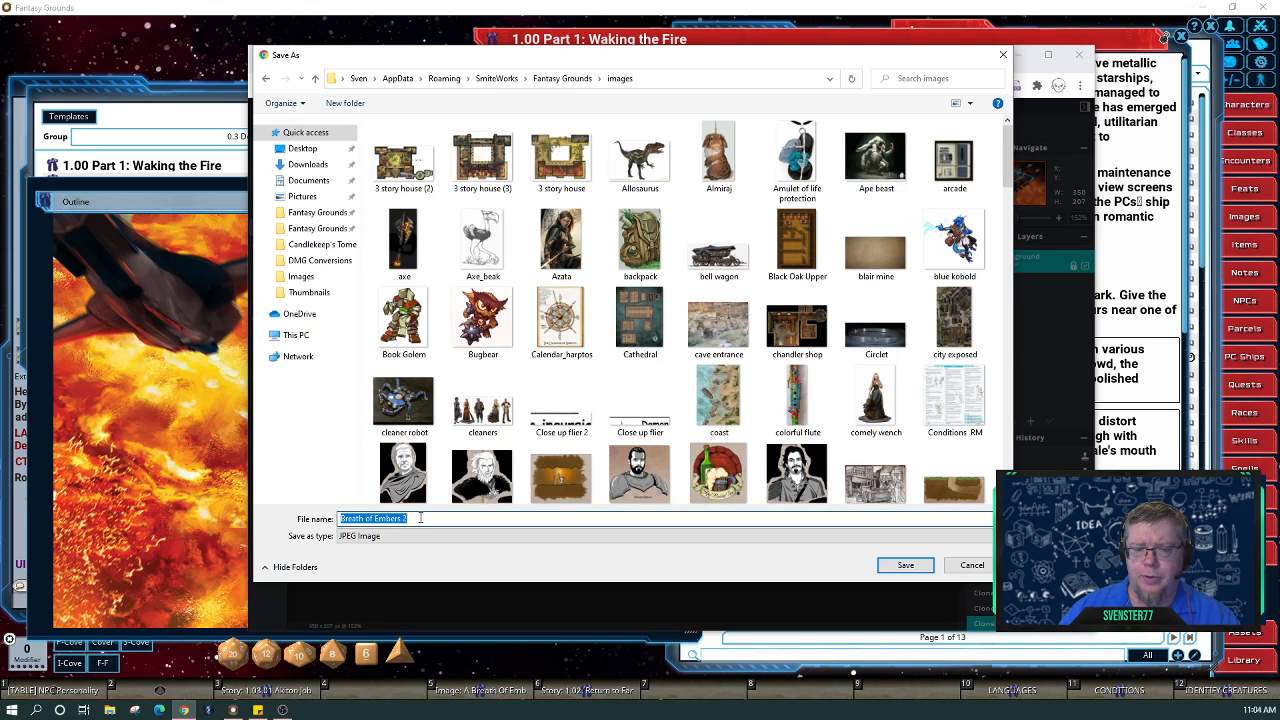
{"action": "left_click", "coordinate": [420, 518]}
{"action": "key", "text": "BackSpace"}
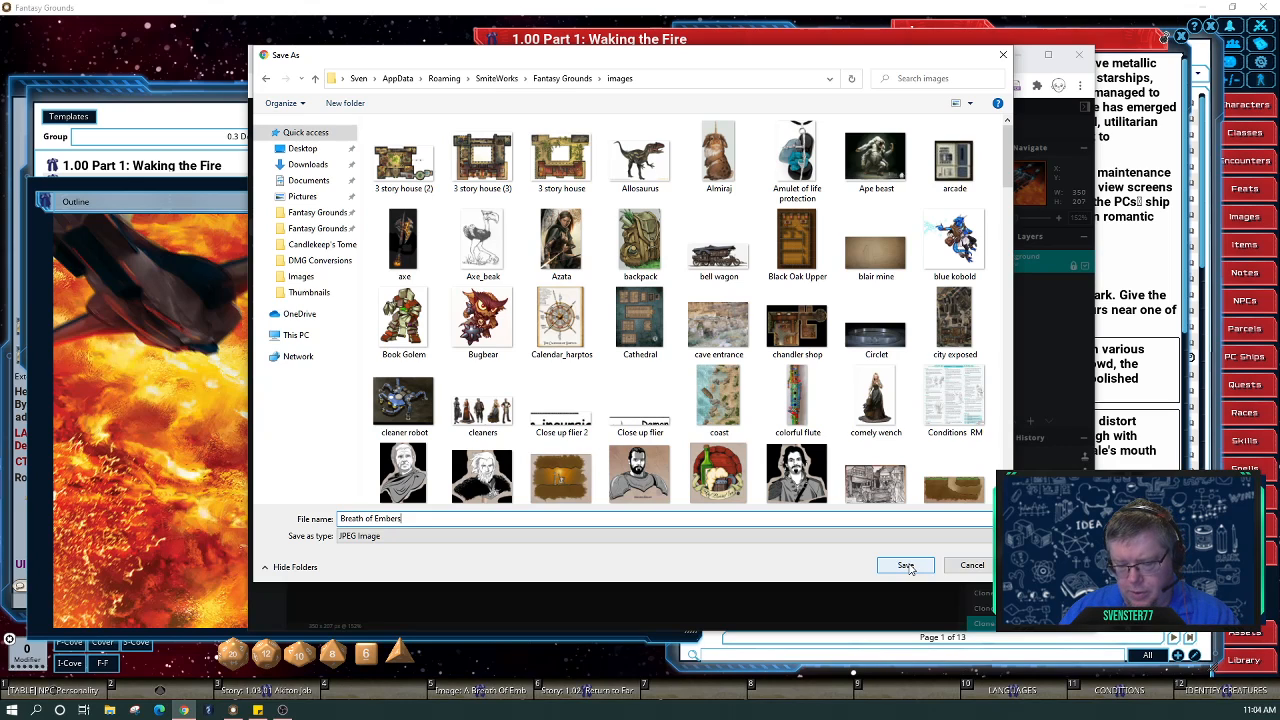
{"action": "key", "text": "BackSpace"}
{"action": "key", "text": "BackSpace"}
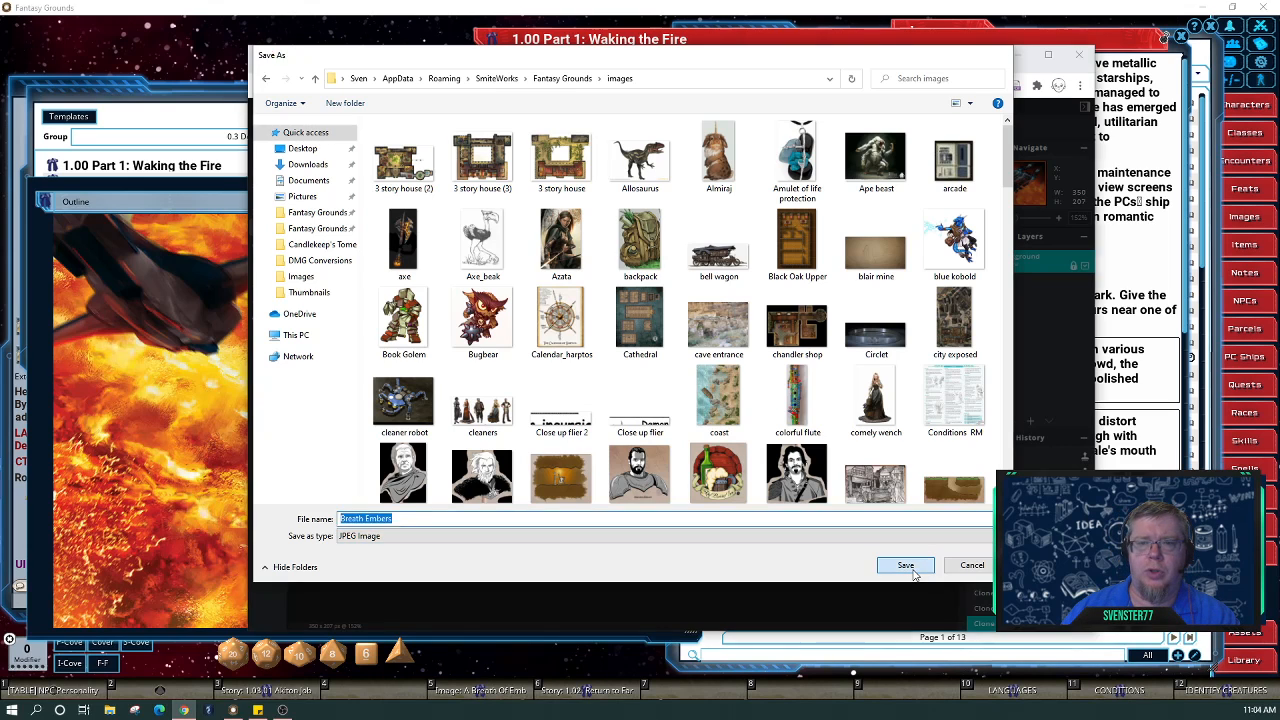
{"action": "left_click", "coordinate": [905, 566]}
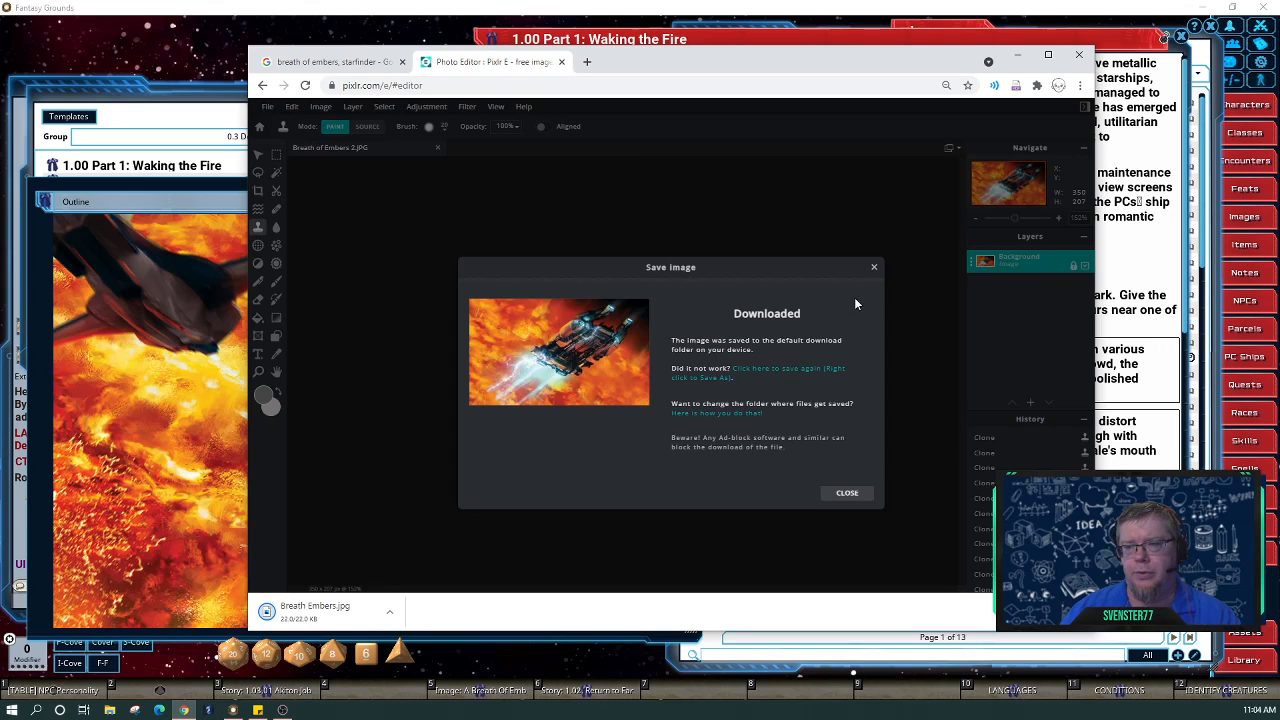
Download the edited image again as a high-quality JPG, choosing the Starfinder folder inside Pictures as the destination.
{"action": "left_click", "coordinate": [873, 268]}
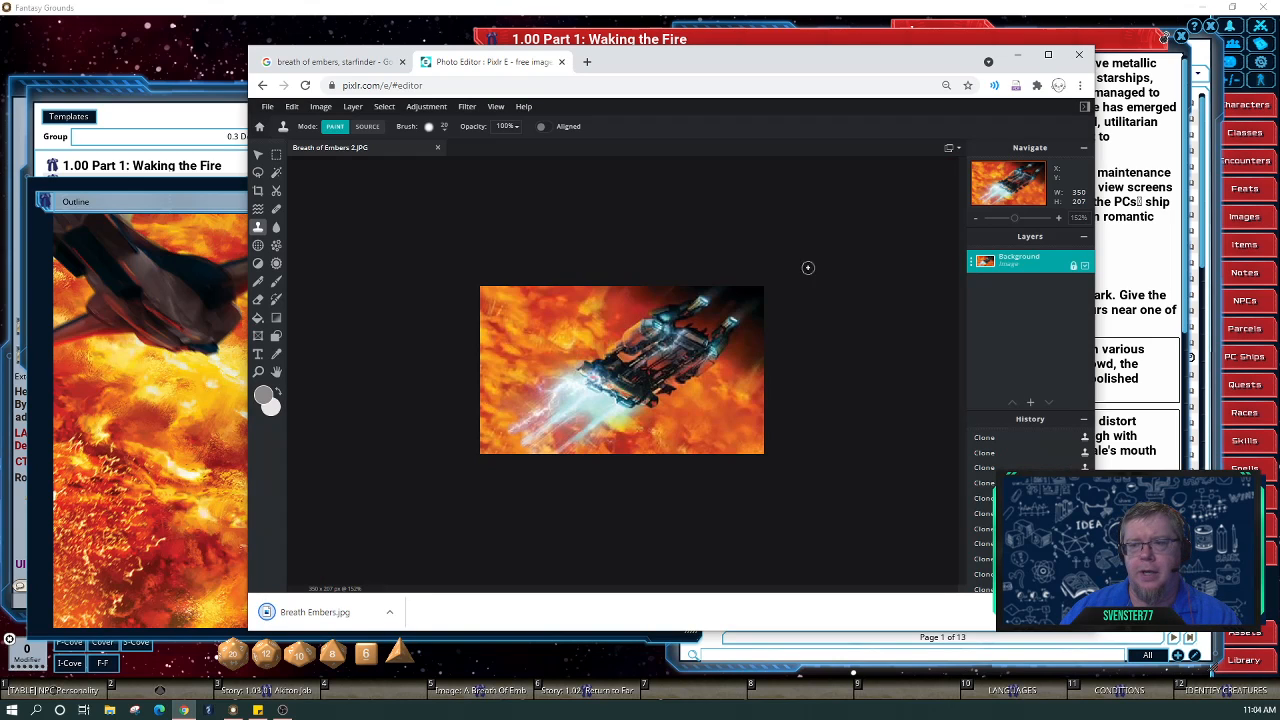
{"action": "left_click", "coordinate": [267, 106]}
{"action": "left_click", "coordinate": [288, 200]}
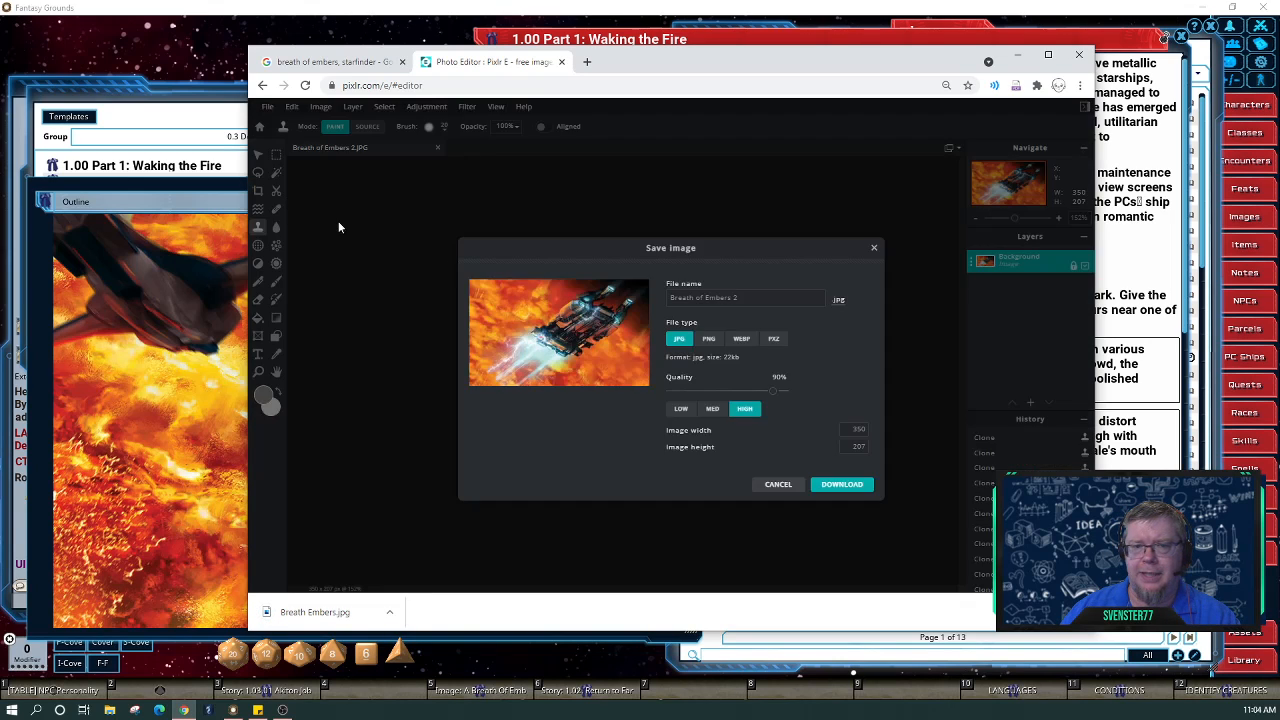
{"action": "left_click", "coordinate": [845, 491]}
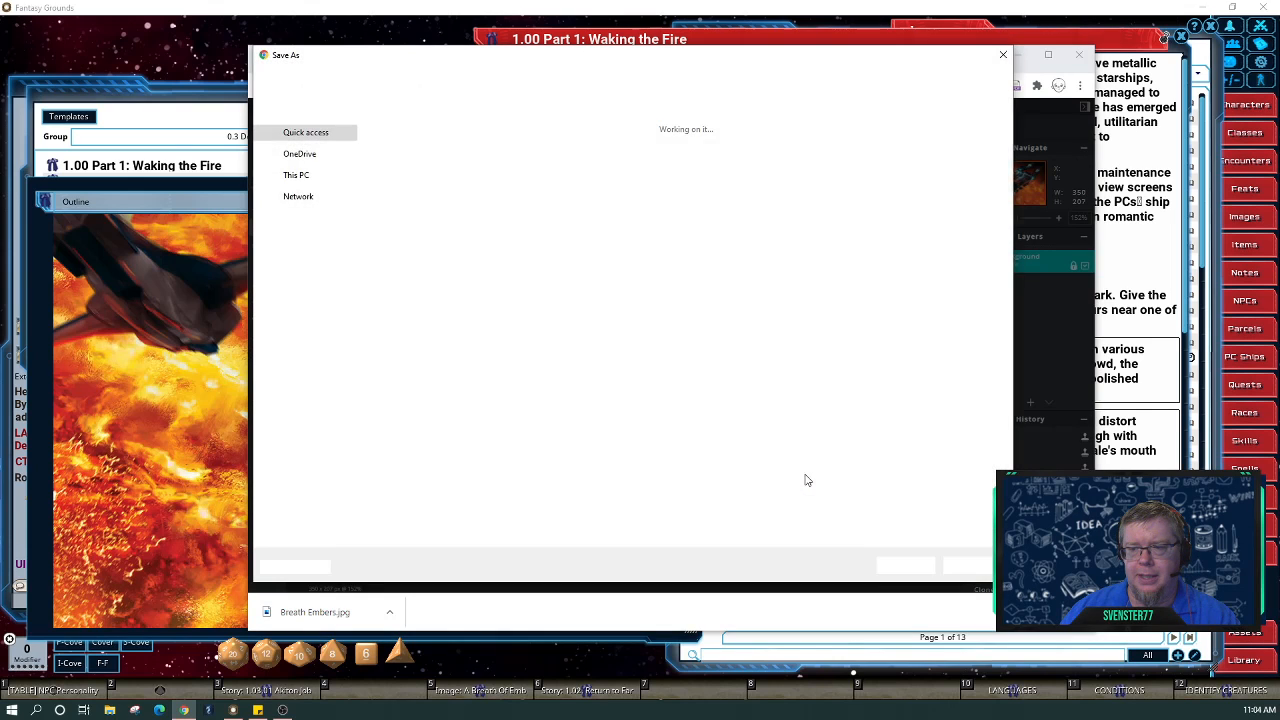
{"action": "left_click", "coordinate": [326, 196]}
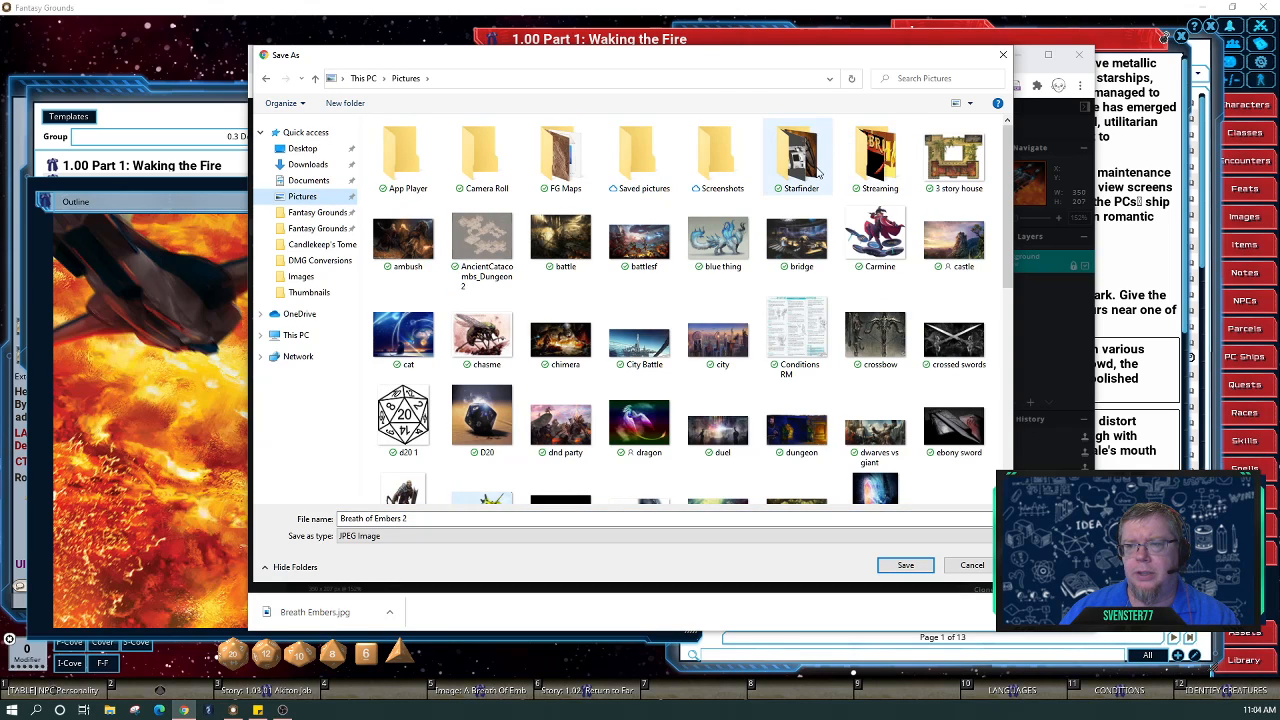
{"action": "double_click", "coordinate": [818, 173]}
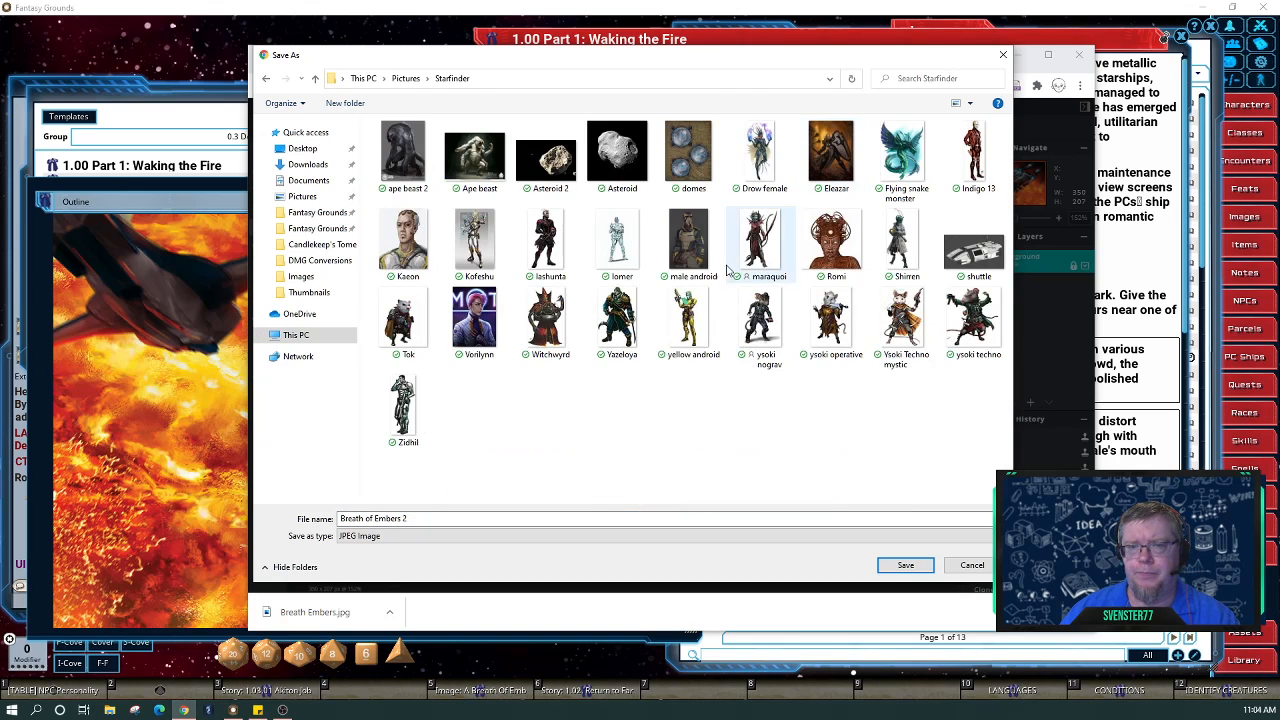
Name the file Breath of Embers, save it in the Starfinder folder and dismiss the save confirmation.
{"action": "left_click", "coordinate": [432, 522]}
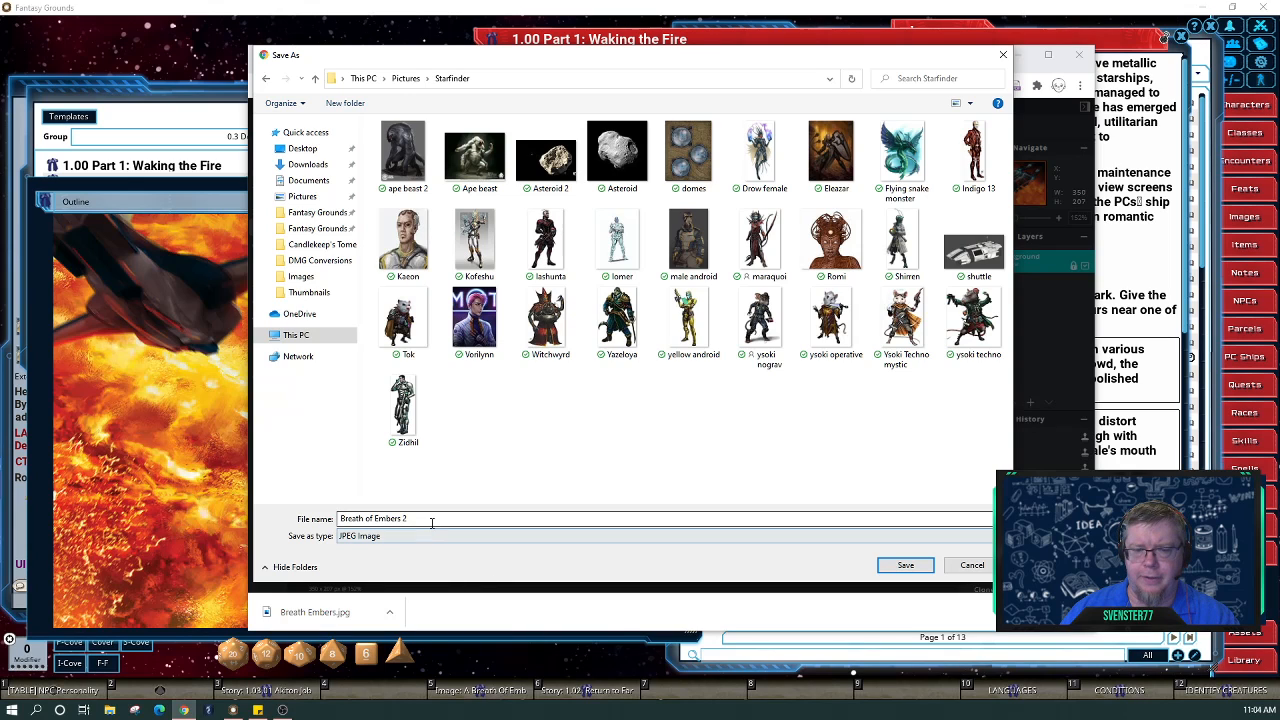
{"action": "left_click", "coordinate": [432, 522]}
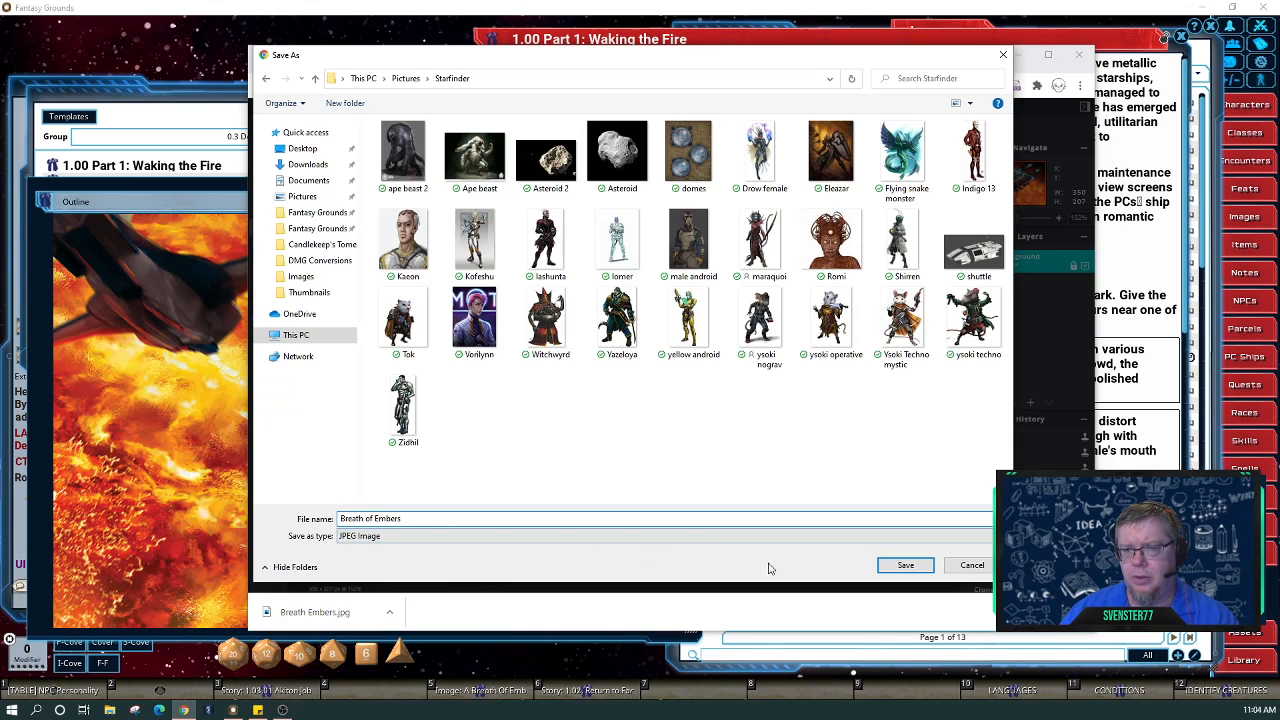
{"action": "left_click", "coordinate": [906, 566]}
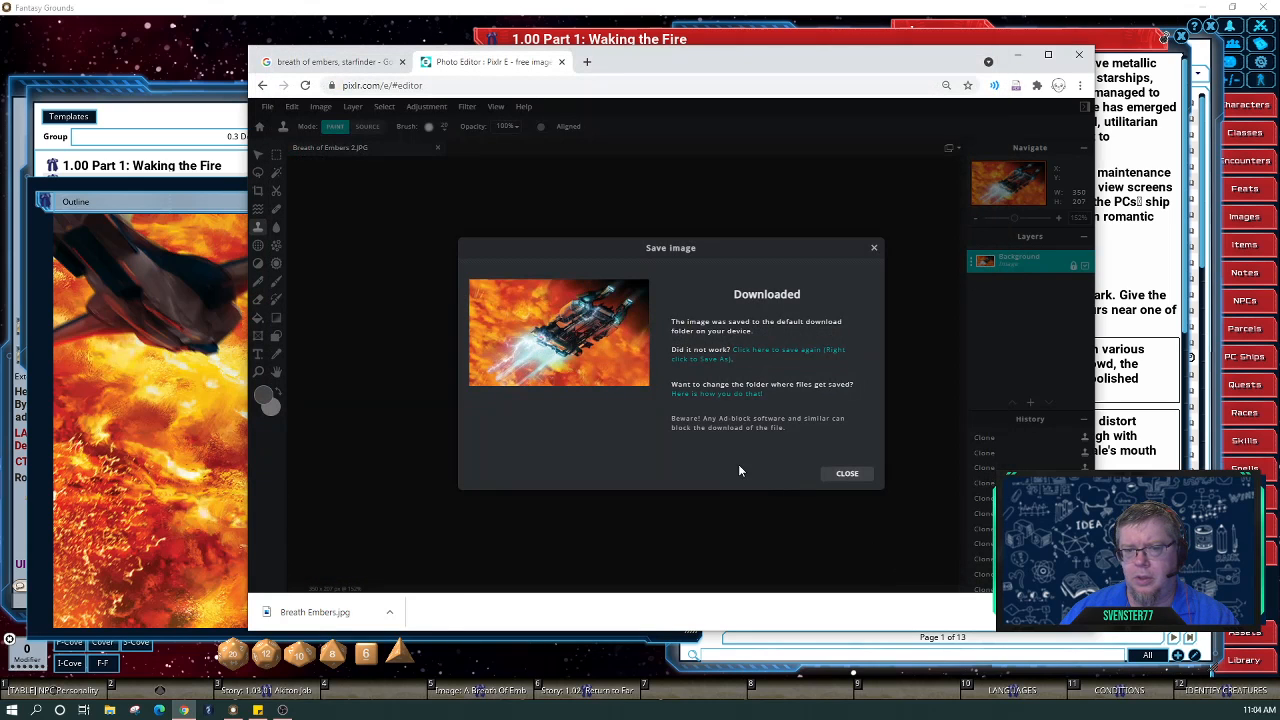
{"action": "left_click", "coordinate": [874, 250]}
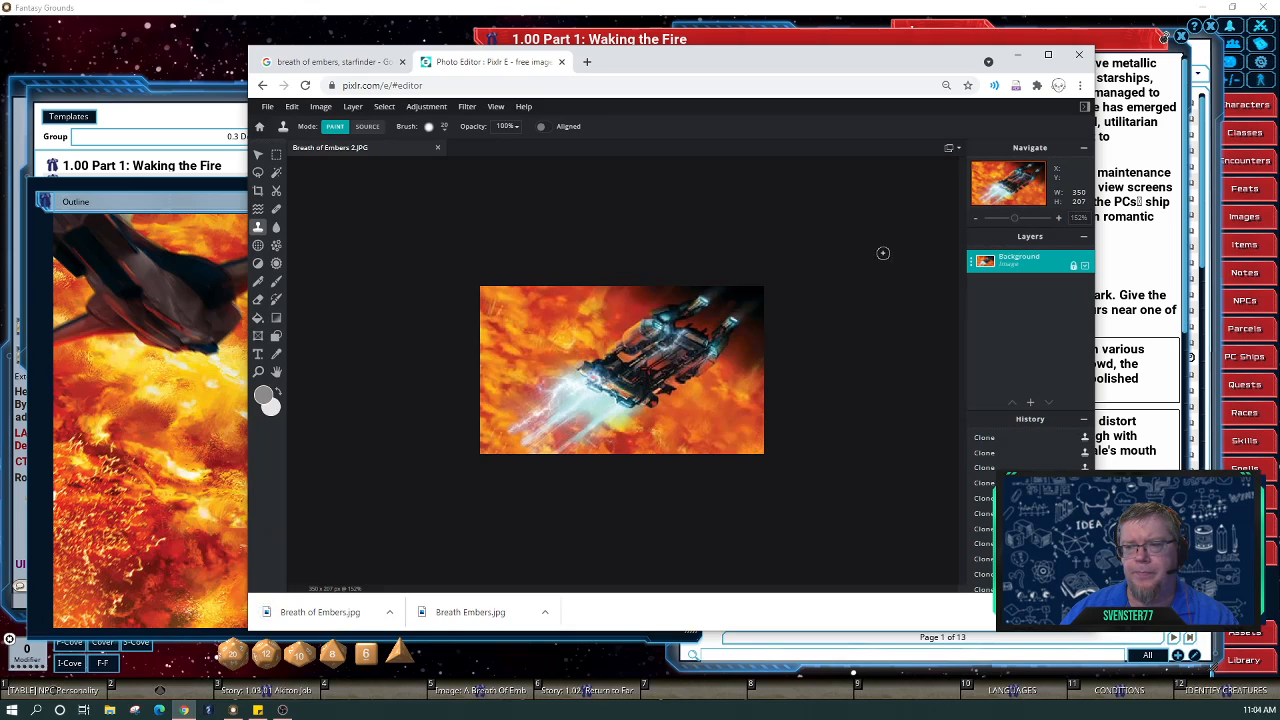
Switch to Fantasy Grounds, close the Outline image and shorten the 1.00 Part 1: Waking the Fire story window.
{"action": "left_click", "coordinate": [1020, 62]}
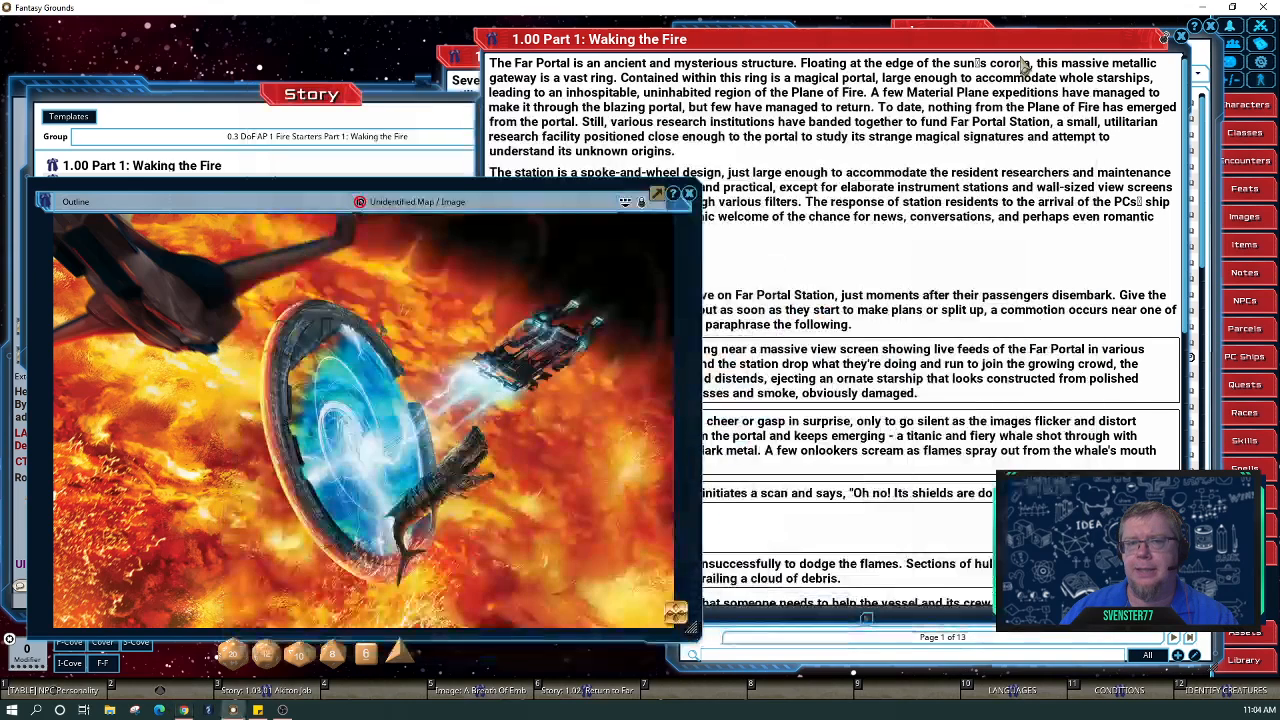
{"action": "left_click", "coordinate": [689, 194]}
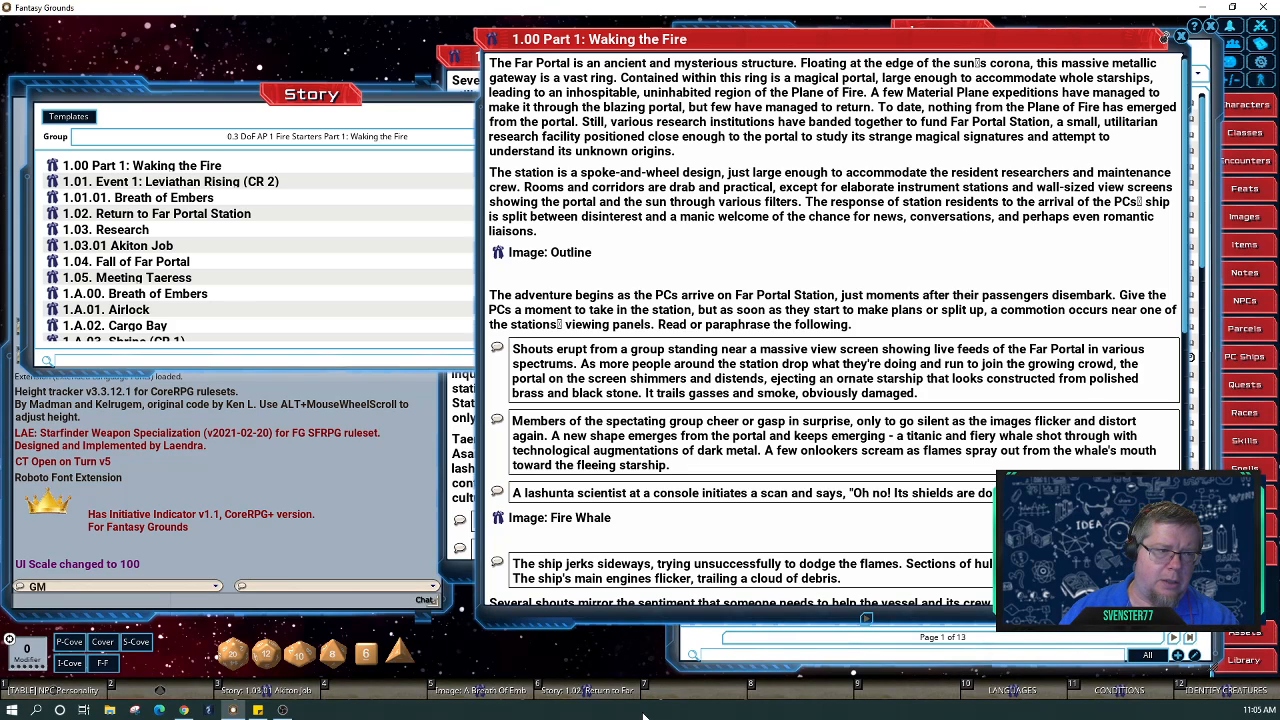
{"action": "scroll", "coordinate": [757, 393], "scroll_direction": "down", "scroll_amount": 2}
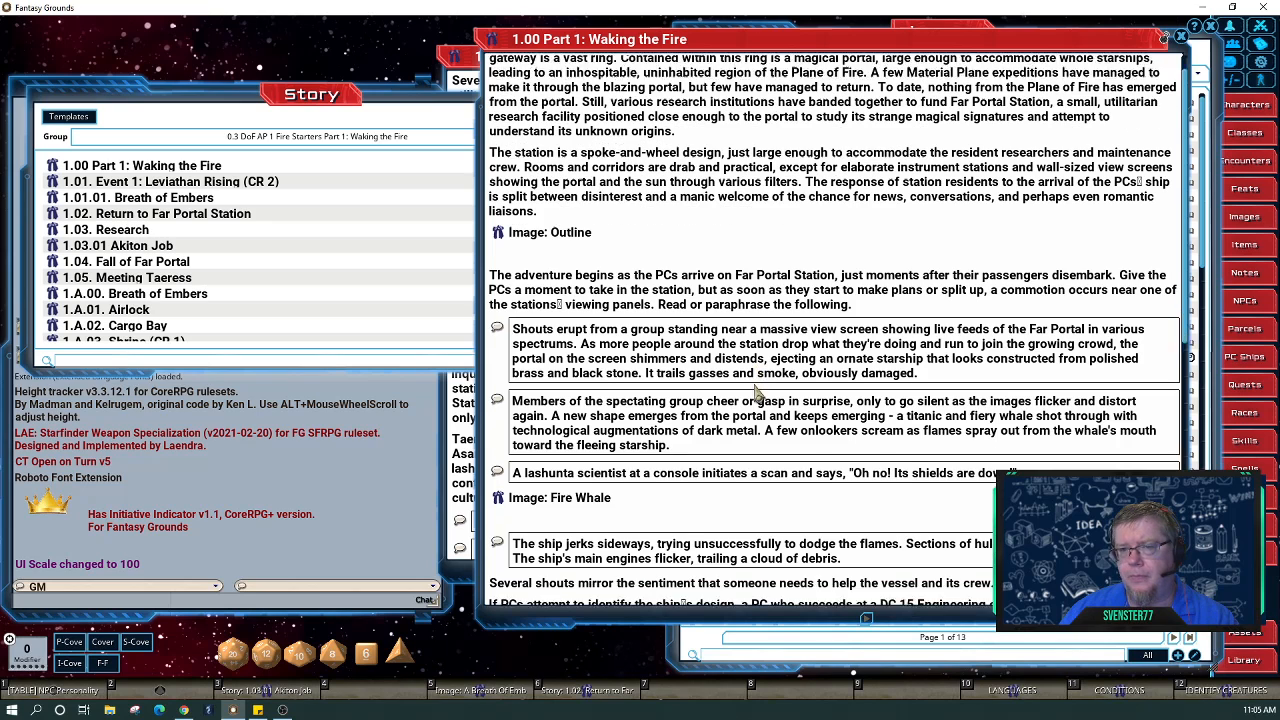
{"action": "scroll", "coordinate": [757, 393], "scroll_direction": "up", "scroll_amount": 2}
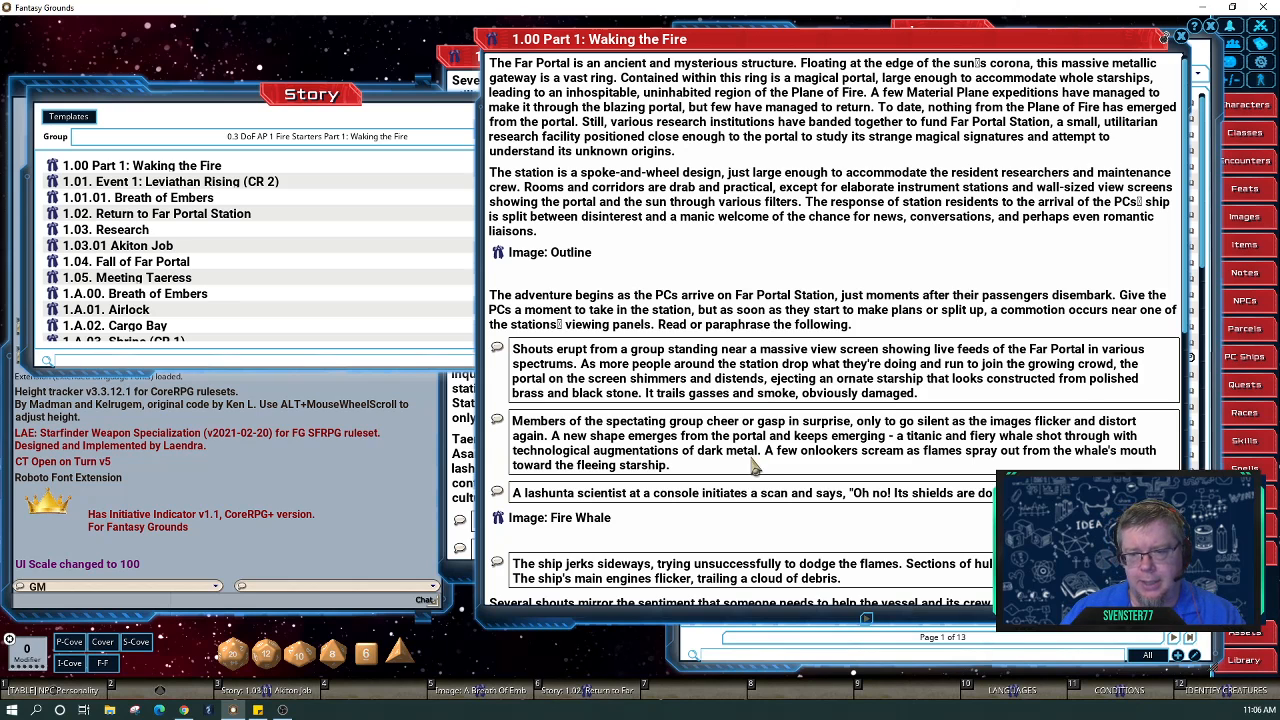
{"action": "scroll", "coordinate": [755, 465], "scroll_direction": "down", "scroll_amount": 5}
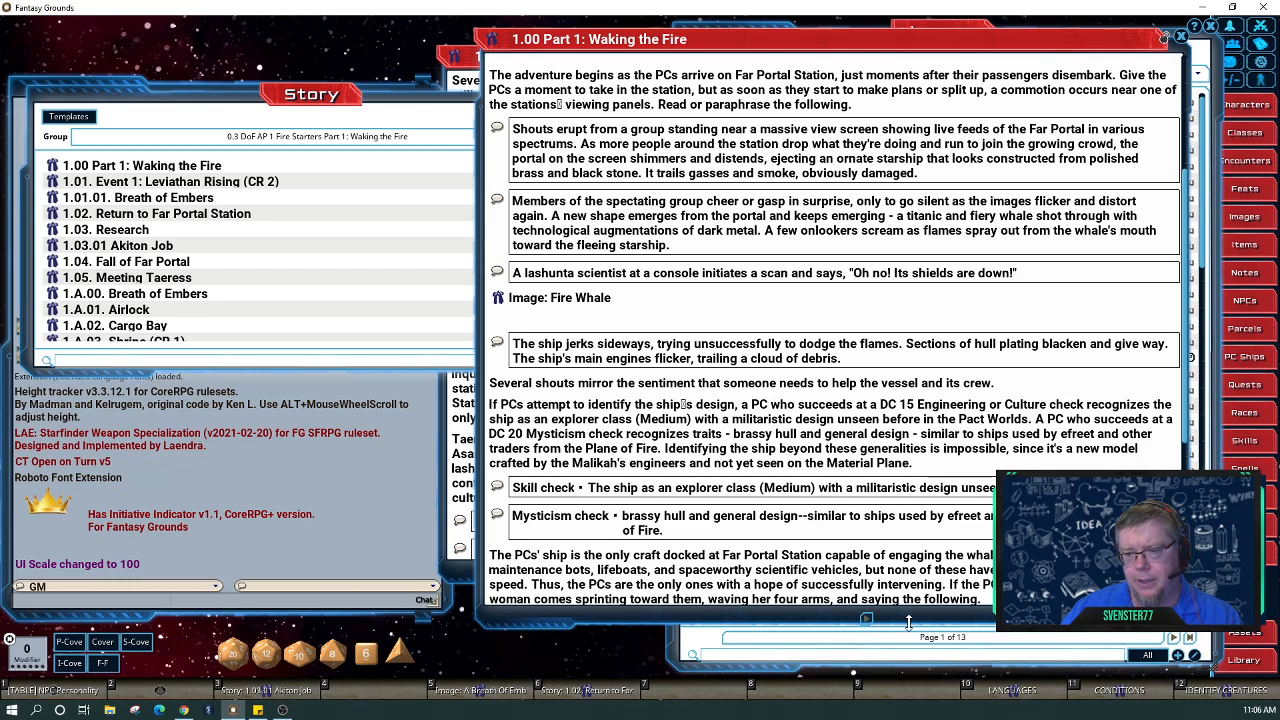
{"action": "left_click_drag", "start_coordinate": [908, 622], "coordinate": [905, 488]}
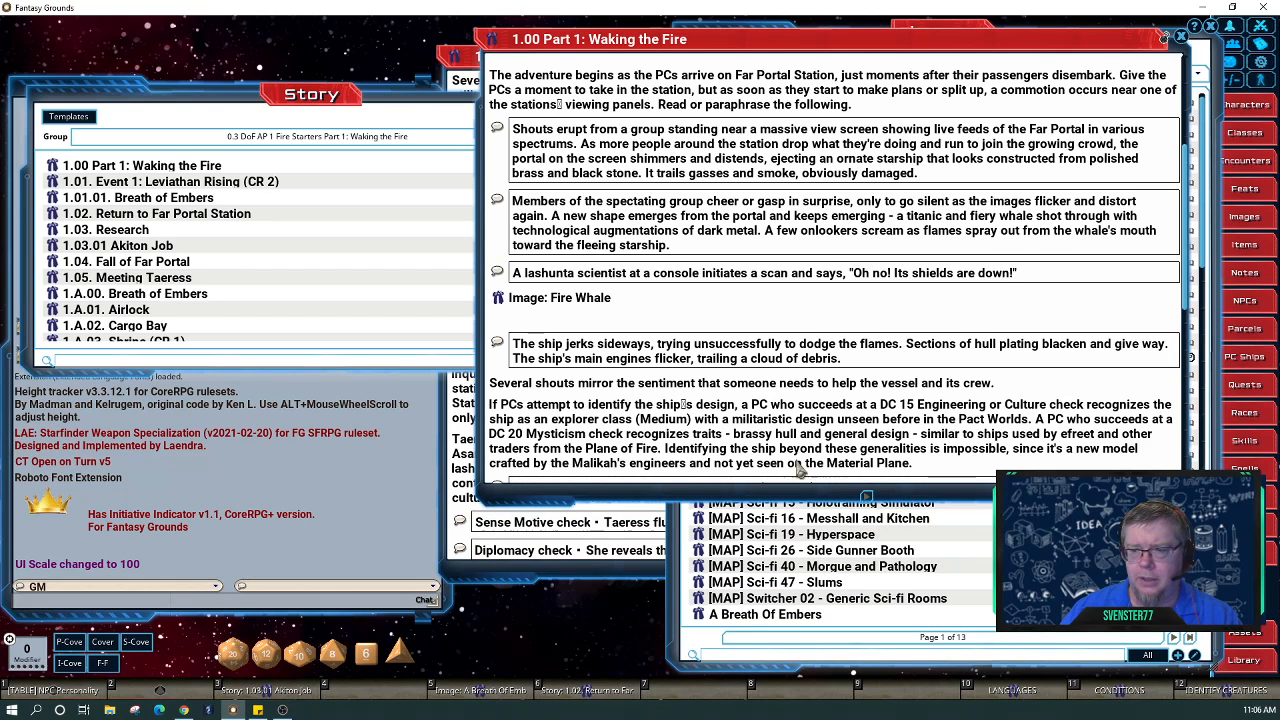
{"action": "scroll", "coordinate": [745, 428], "scroll_direction": "down", "scroll_amount": 1}
{"action": "scroll", "coordinate": [745, 428], "scroll_direction": "down", "scroll_amount": 10}
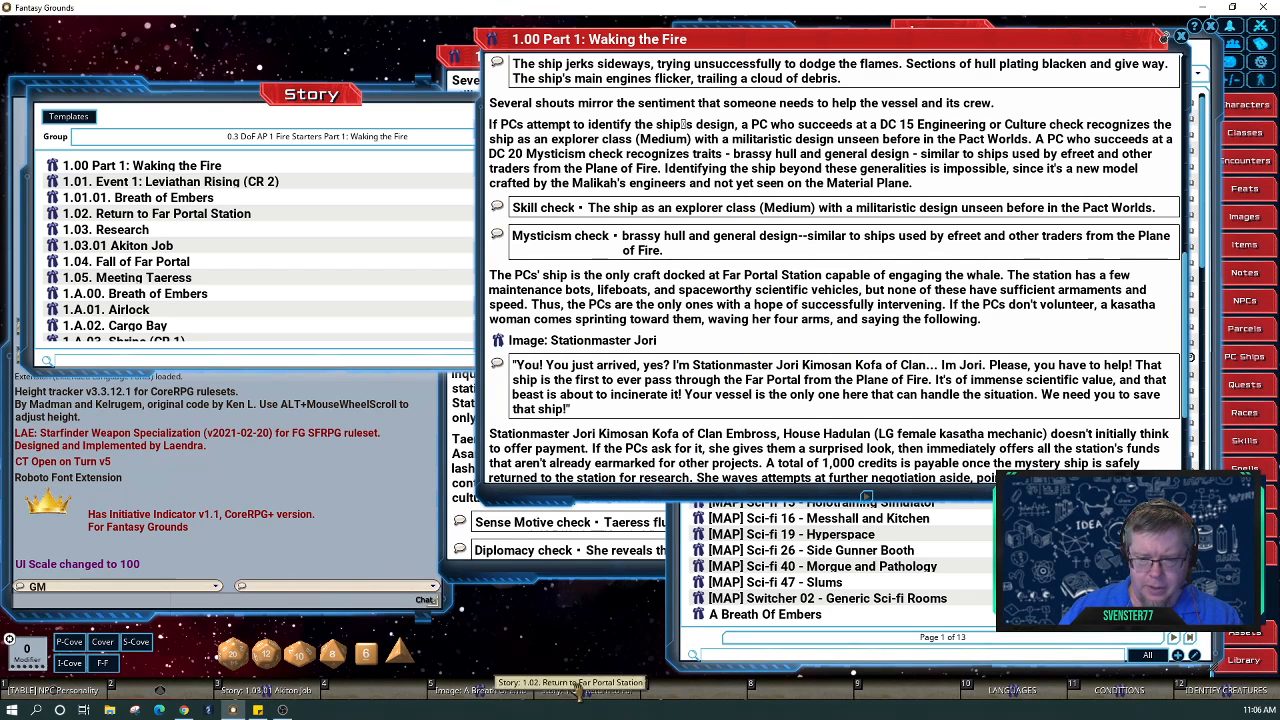
Open the Midnight Seven Crew image, move its window clear of the story list and unlock it for editing.
{"action": "key", "text": "shift"}
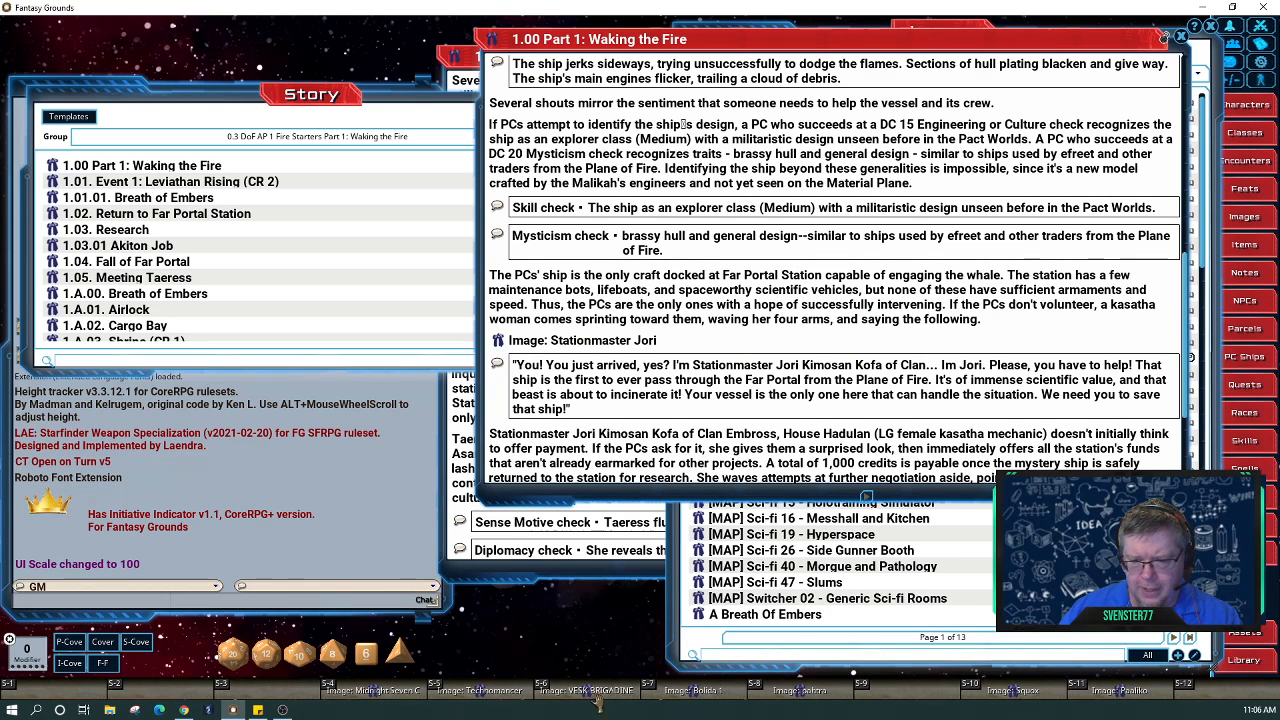
{"action": "left_click", "coordinate": [404, 692], "text": "shift"}
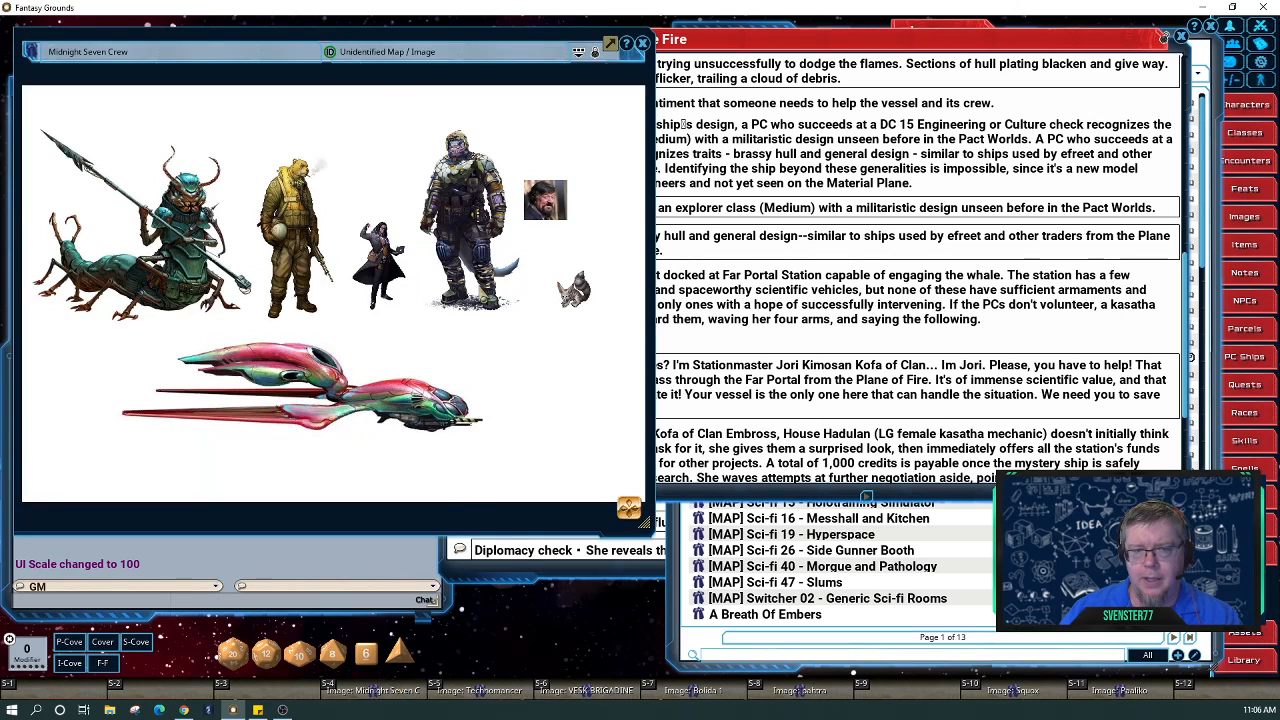
{"action": "left_click_drag", "start_coordinate": [285, 40], "coordinate": [658, 91]}
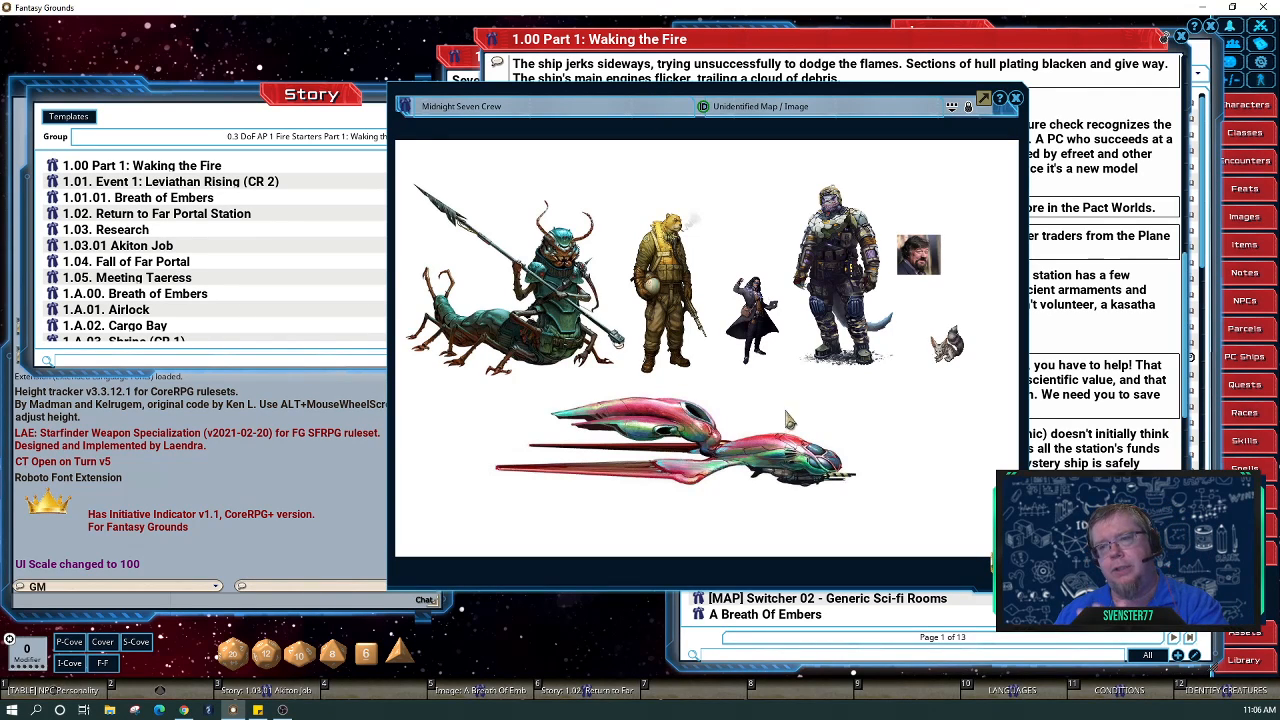
{"action": "left_click", "coordinate": [968, 107]}
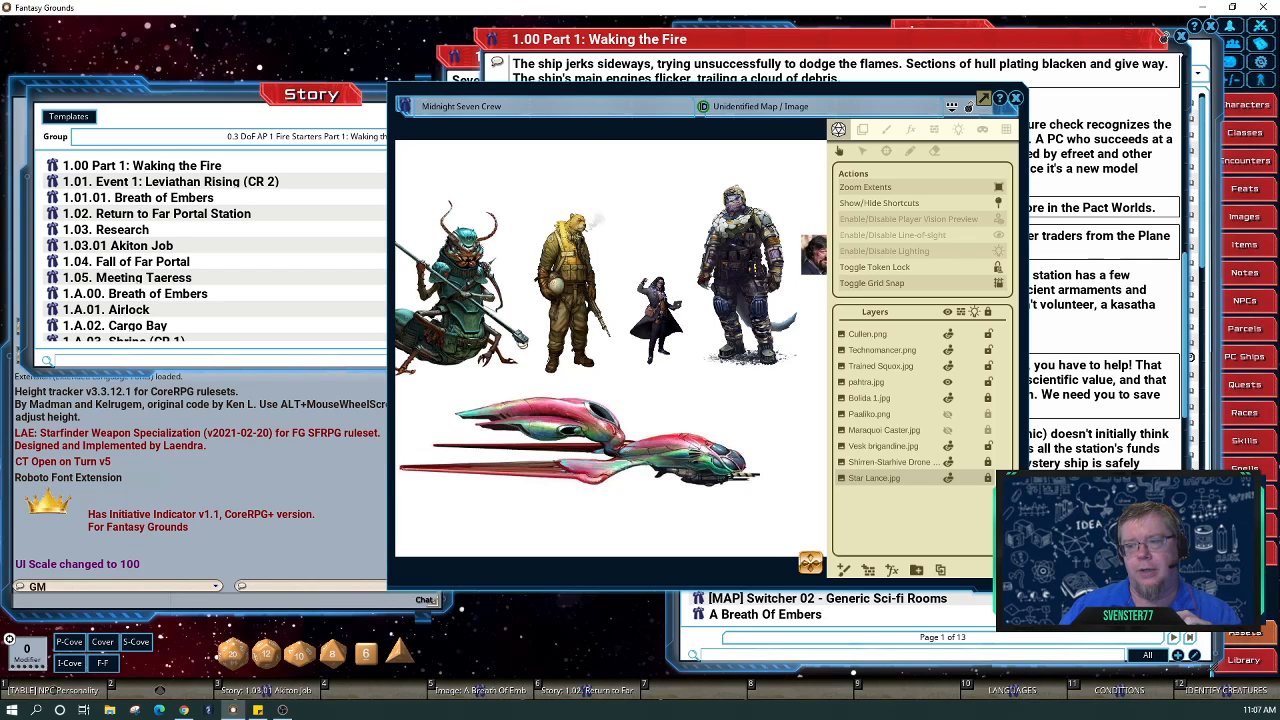
Filter the image assets by "breath" and preview the Breath Embers picture.
{"action": "left_click", "coordinate": [1240, 636]}
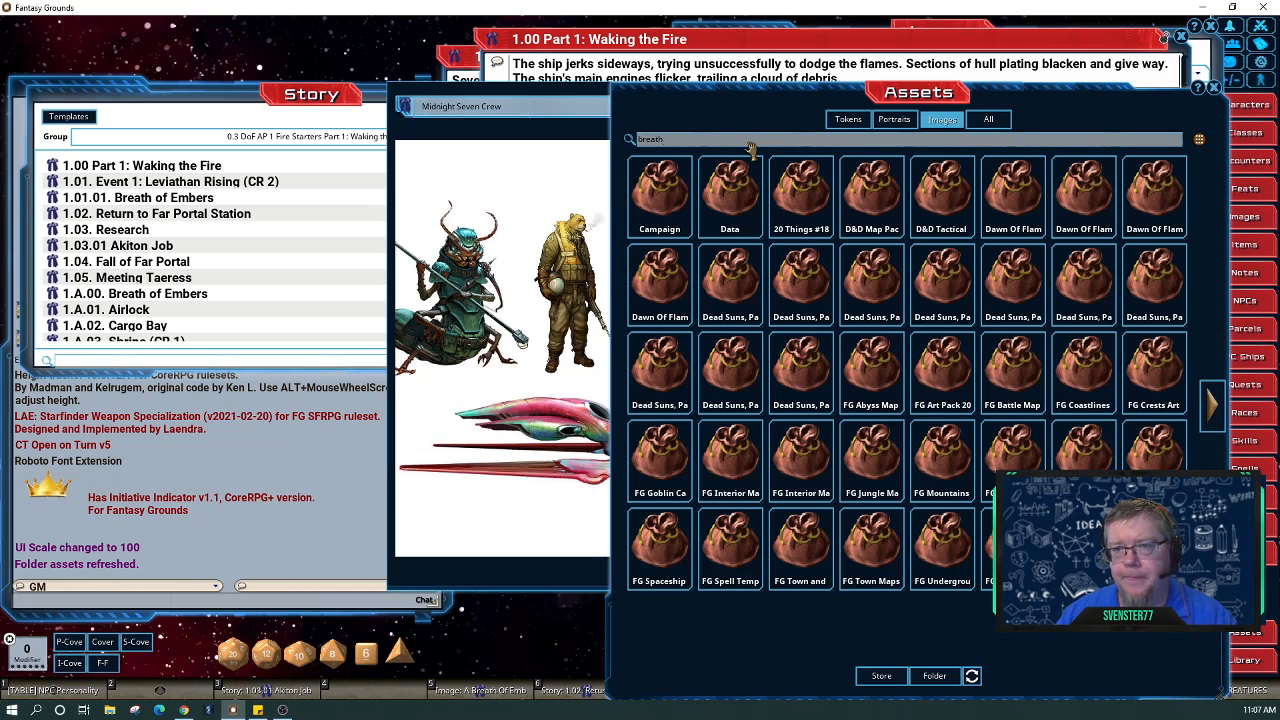
{"action": "left_click", "coordinate": [750, 142]}
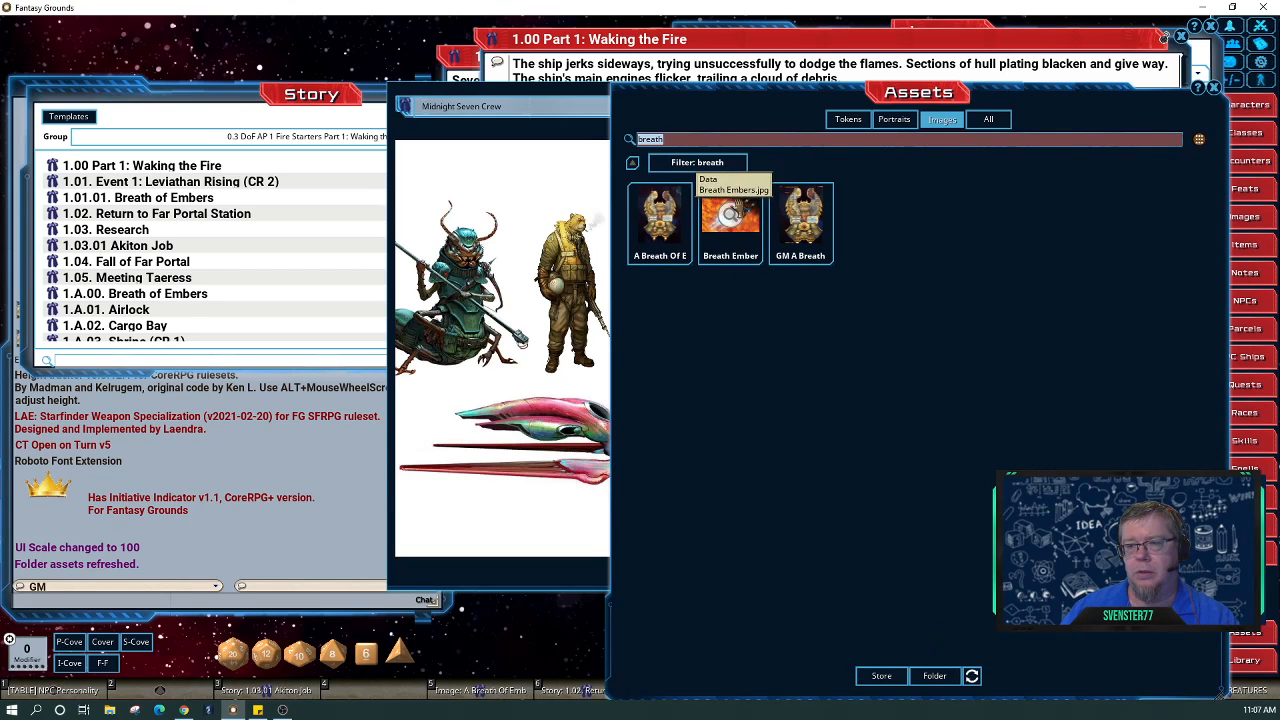
{"action": "left_click", "coordinate": [735, 218]}
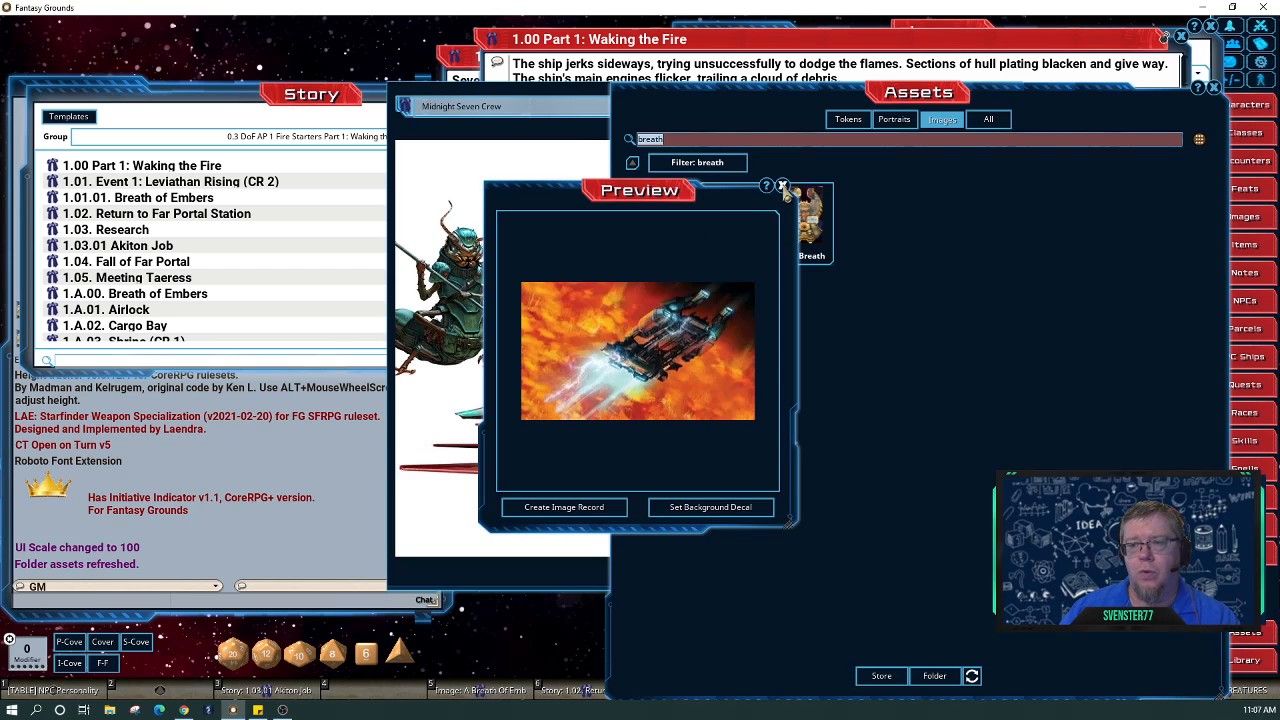
{"action": "left_click", "coordinate": [783, 187]}
Add Breath Embers.jpg from the assets as a layer in the Midnight Seven Crew image and place it over the Star Lance ship's tail.
{"action": "left_click_drag", "start_coordinate": [508, 97], "coordinate": [162, 99]}
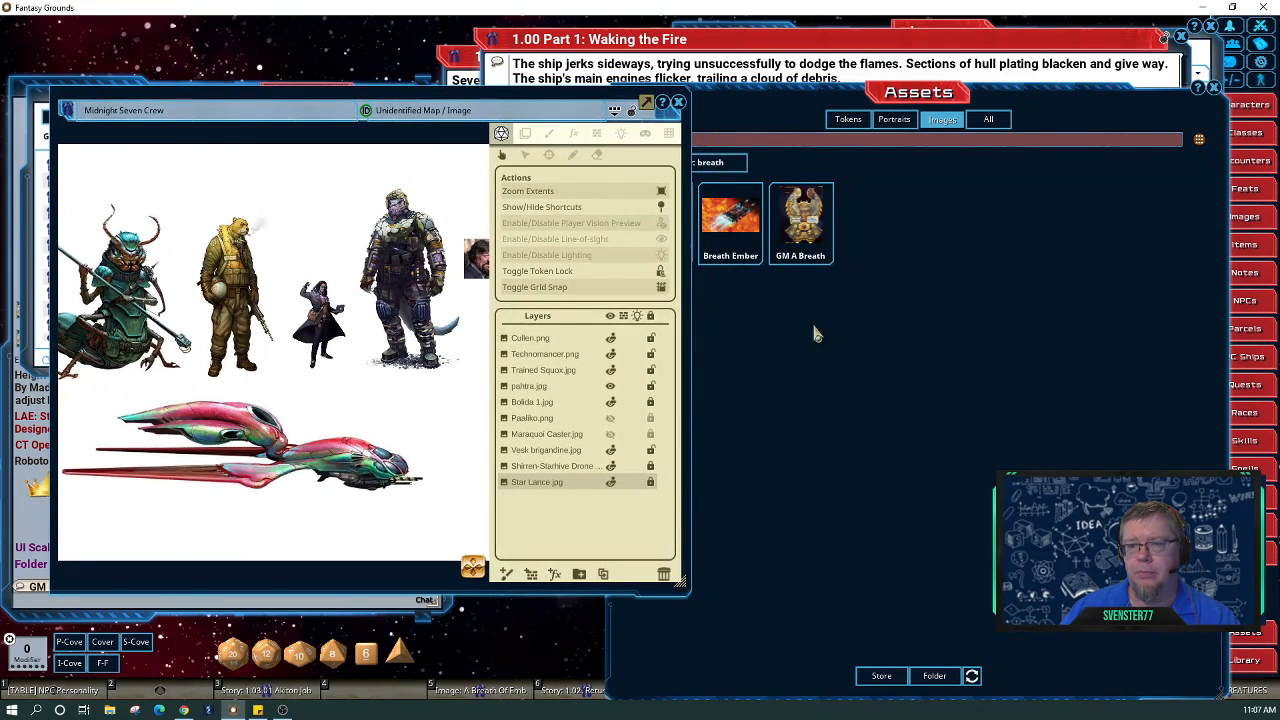
{"action": "left_click", "coordinate": [846, 348]}
{"action": "left_click_drag", "start_coordinate": [730, 215], "coordinate": [238, 258]}
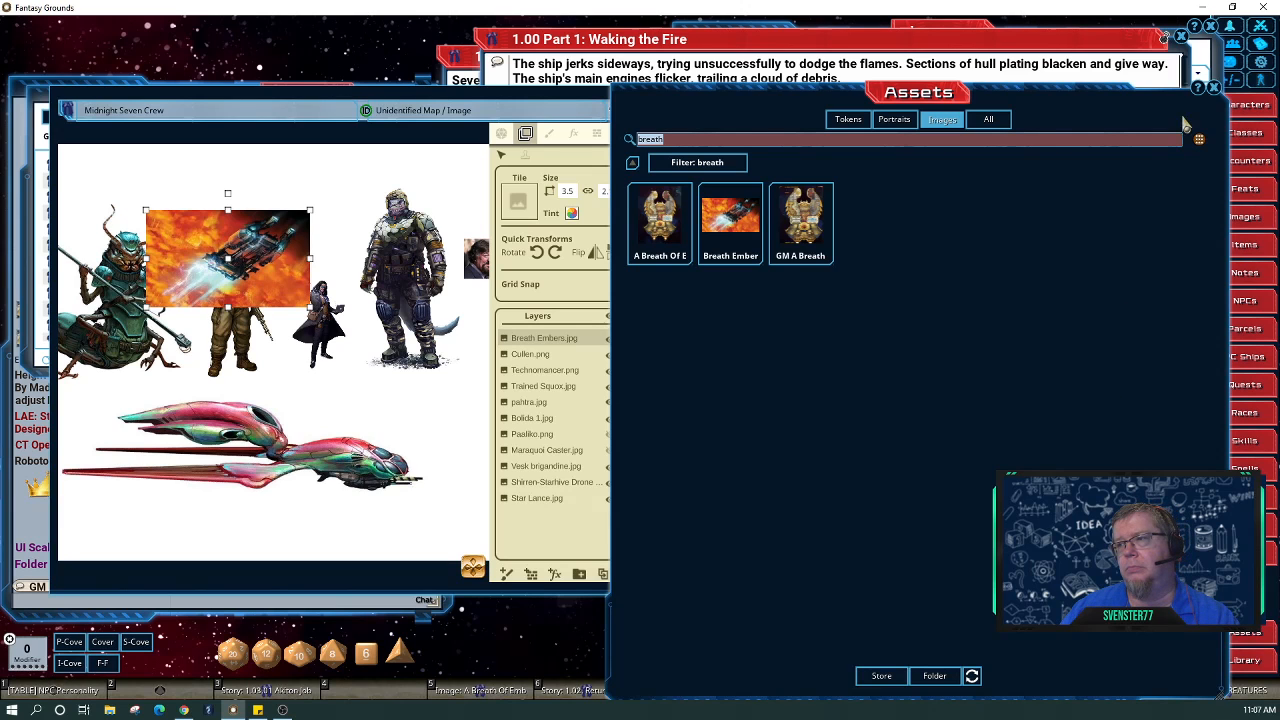
{"action": "left_click", "coordinate": [1215, 88]}
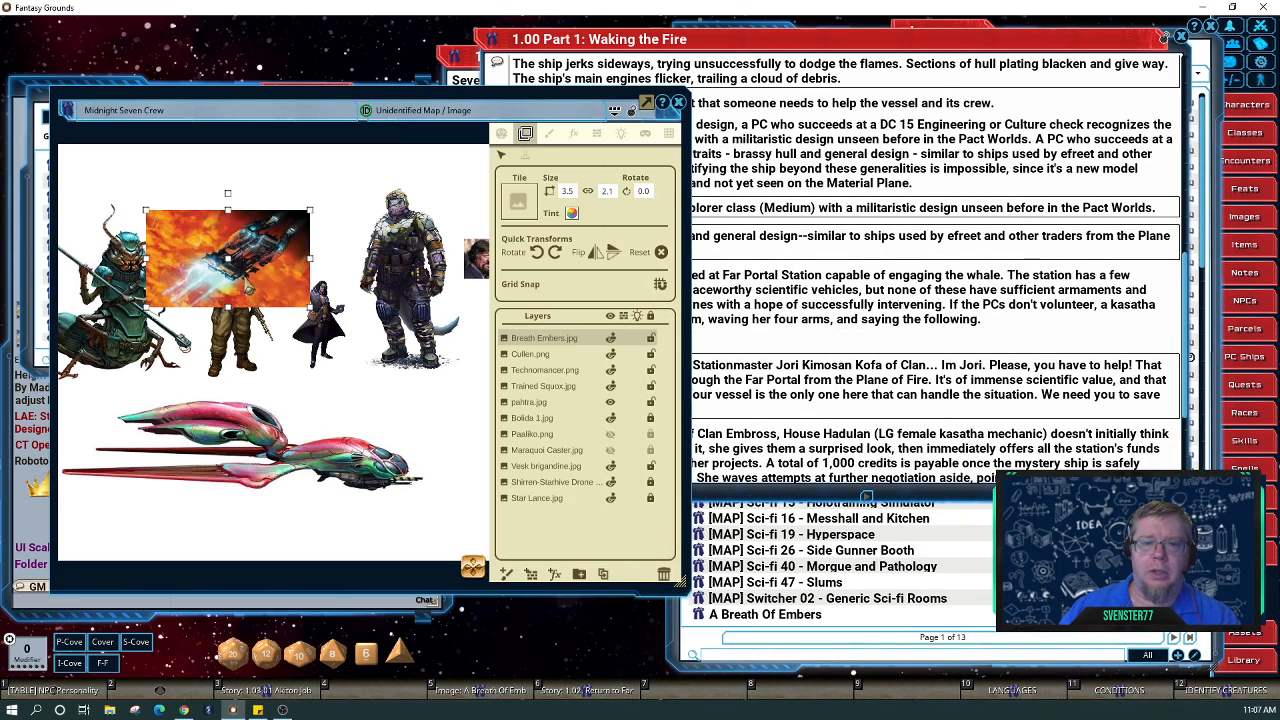
{"action": "left_click_drag", "start_coordinate": [228, 231], "coordinate": [196, 399]}
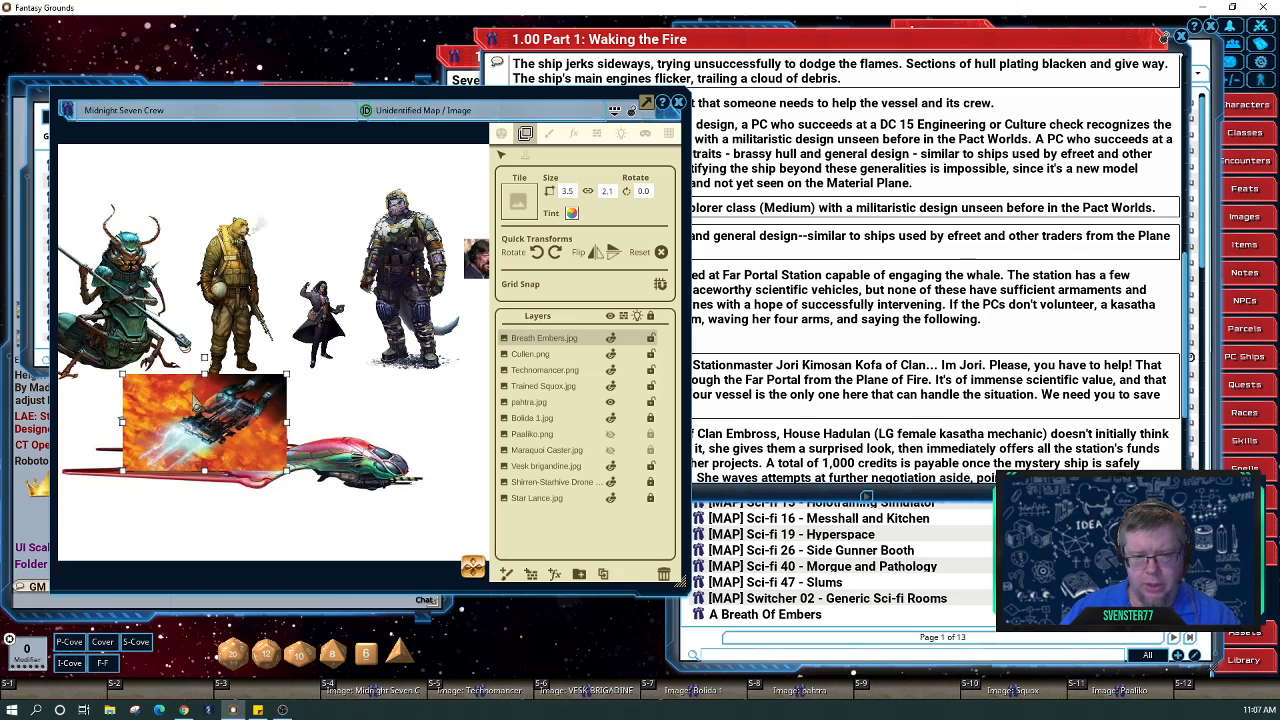
{"action": "mouse_move", "coordinate": [196, 400]}
{"action": "left_mouse_down"}
{"action": "mouse_move", "coordinate": [170, 405]}
{"action": "mouse_move", "coordinate": [208, 404]}
{"action": "mouse_move", "coordinate": [189, 408]}
{"action": "left_mouse_up"}
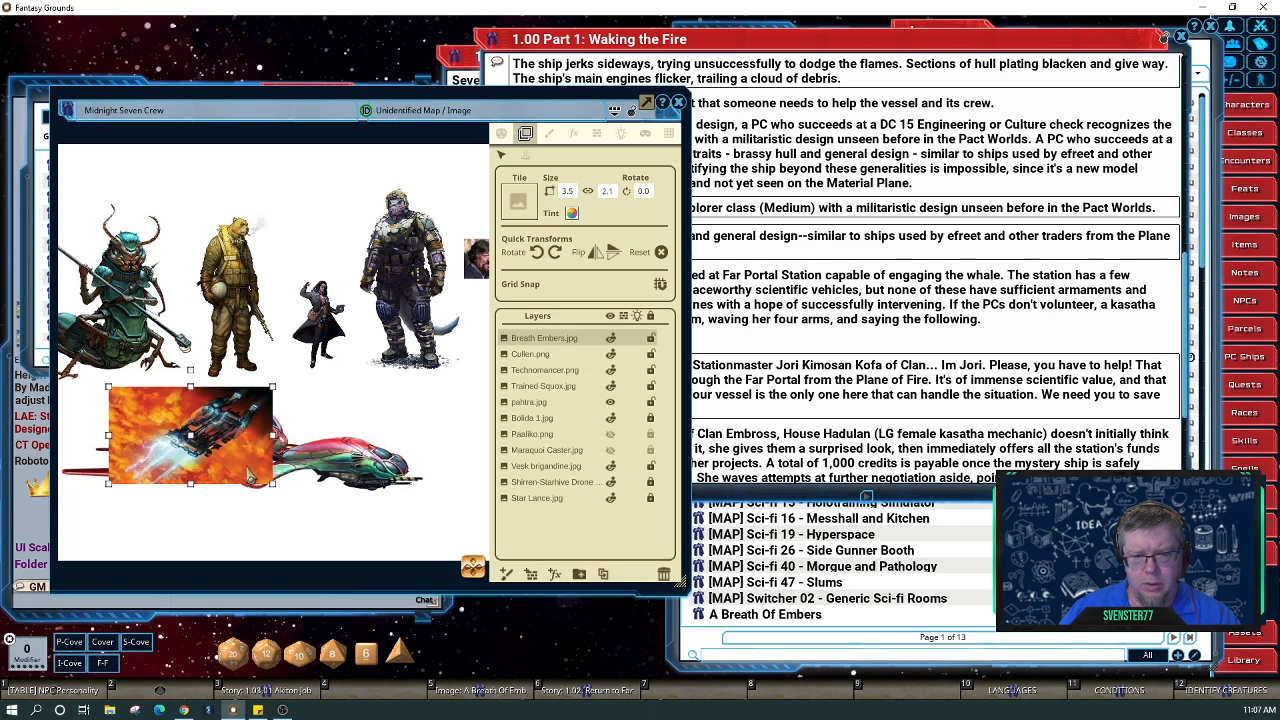
{"action": "left_click_drag", "start_coordinate": [277, 490], "coordinate": [340, 512]}
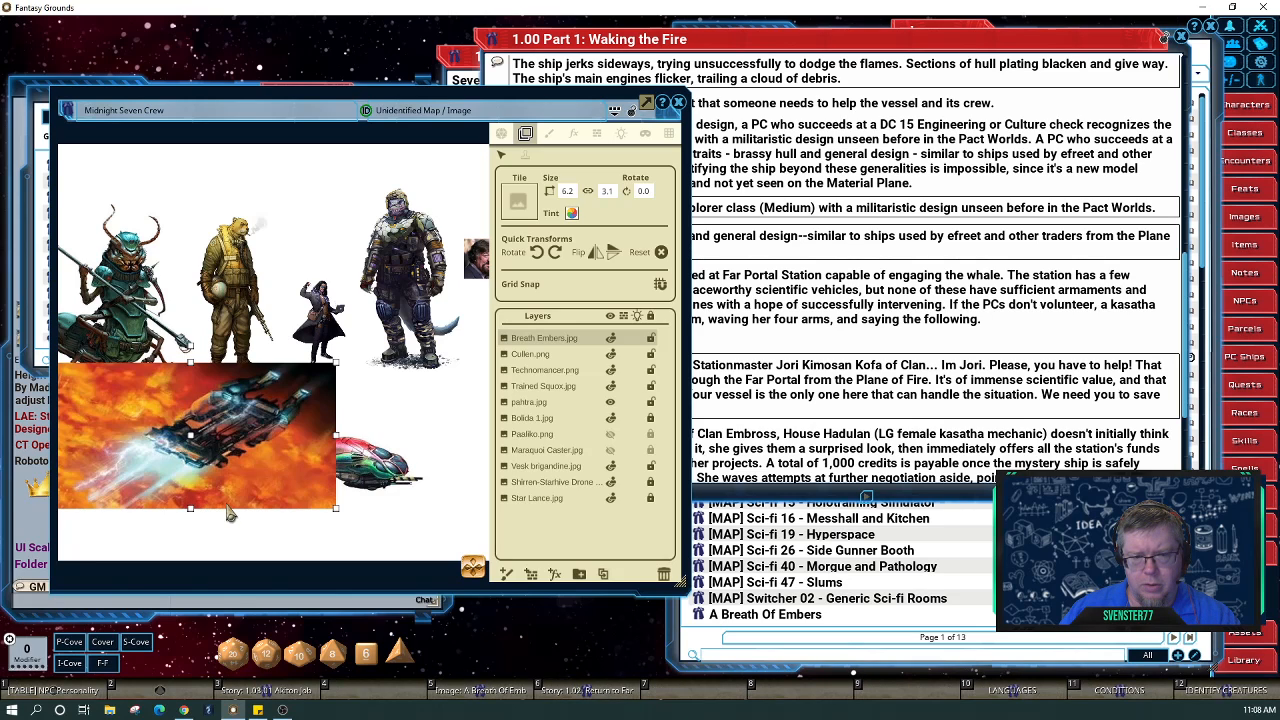
{"action": "left_click_drag", "start_coordinate": [197, 510], "coordinate": [194, 528]}
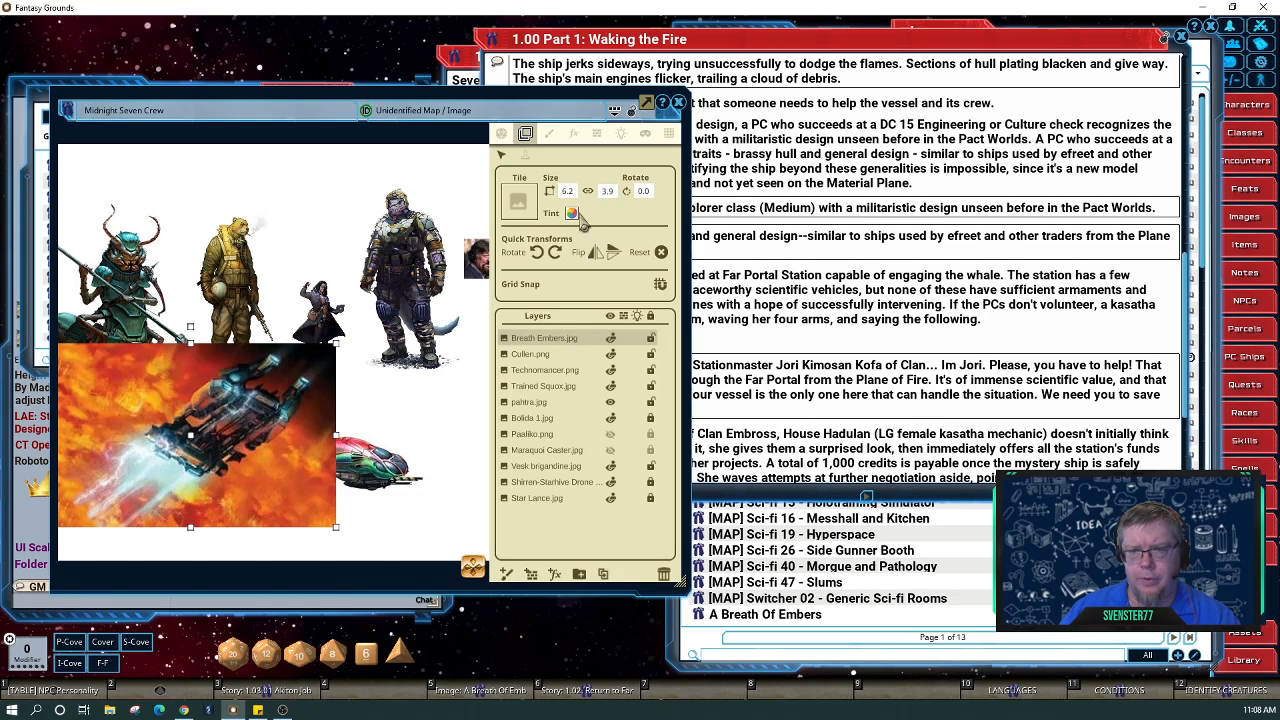
{"action": "left_click", "coordinate": [660, 256]}
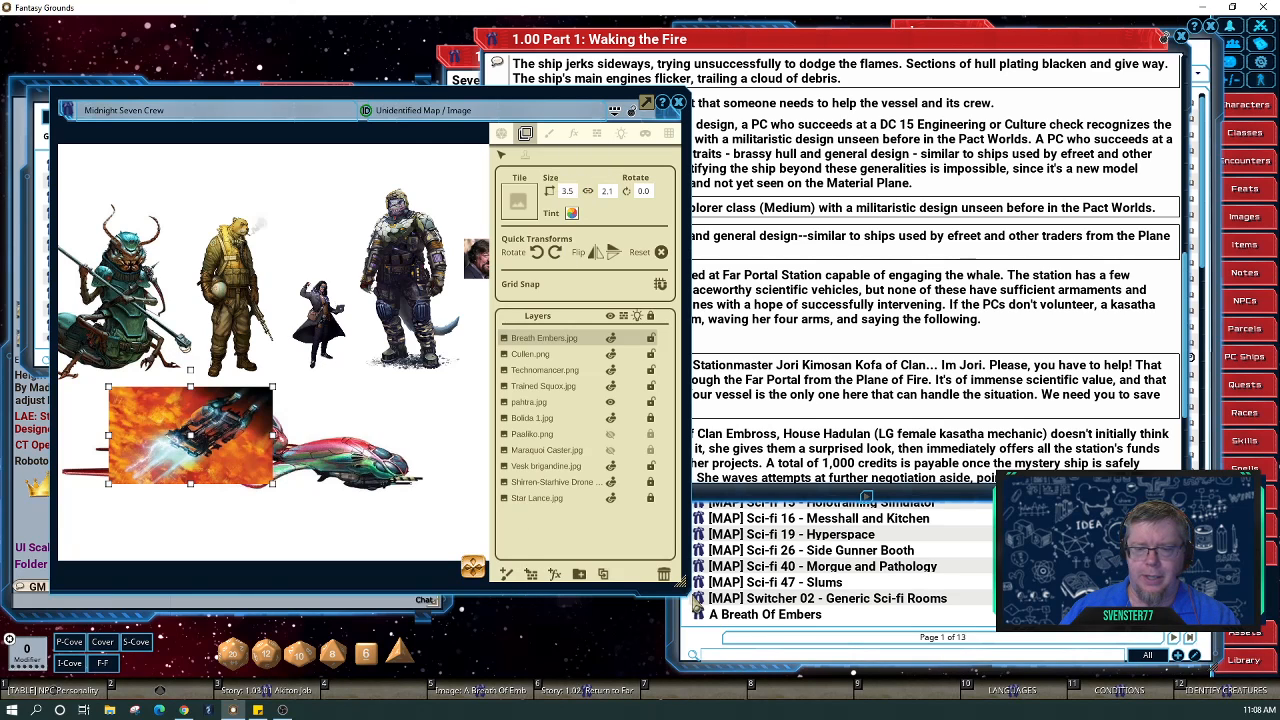
Enlarge the Midnight Seven Crew window, set the Breath Embers.jpg tile's width to 7 and move it over the Star Lance ship.
{"action": "left_click_drag", "start_coordinate": [683, 592], "coordinate": [1008, 664]}
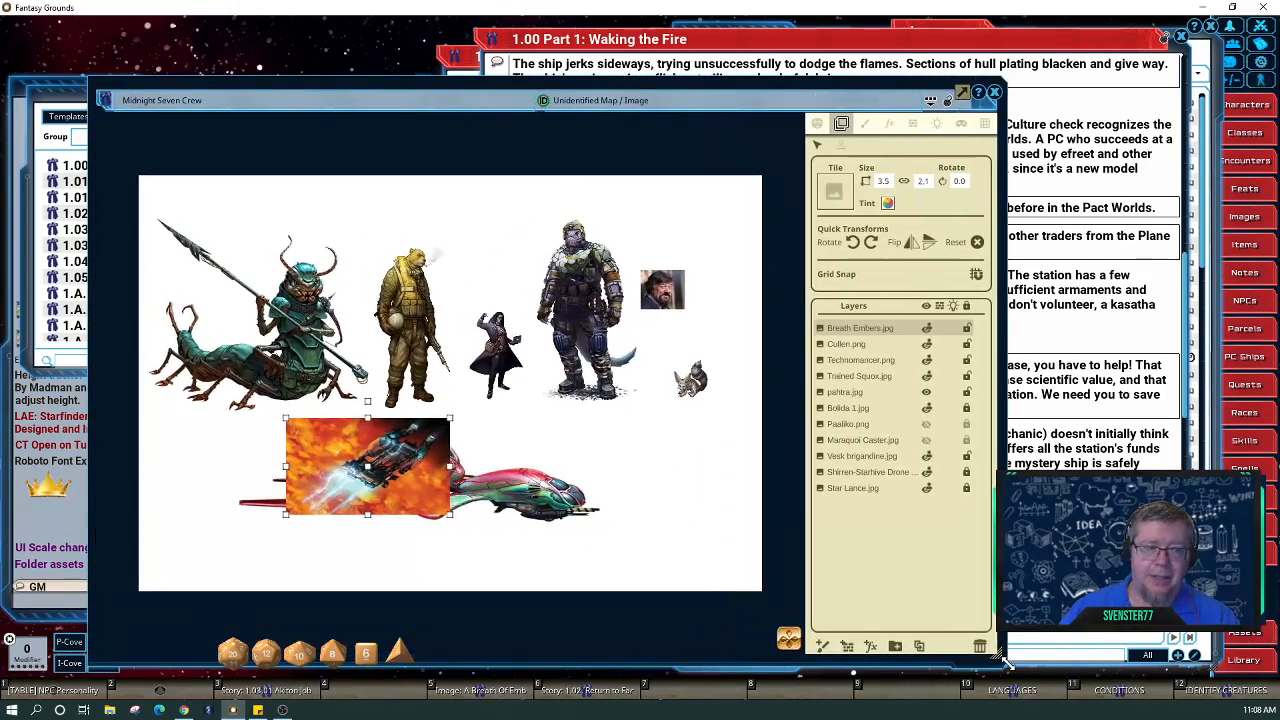
{"action": "left_click", "coordinate": [883, 181]}
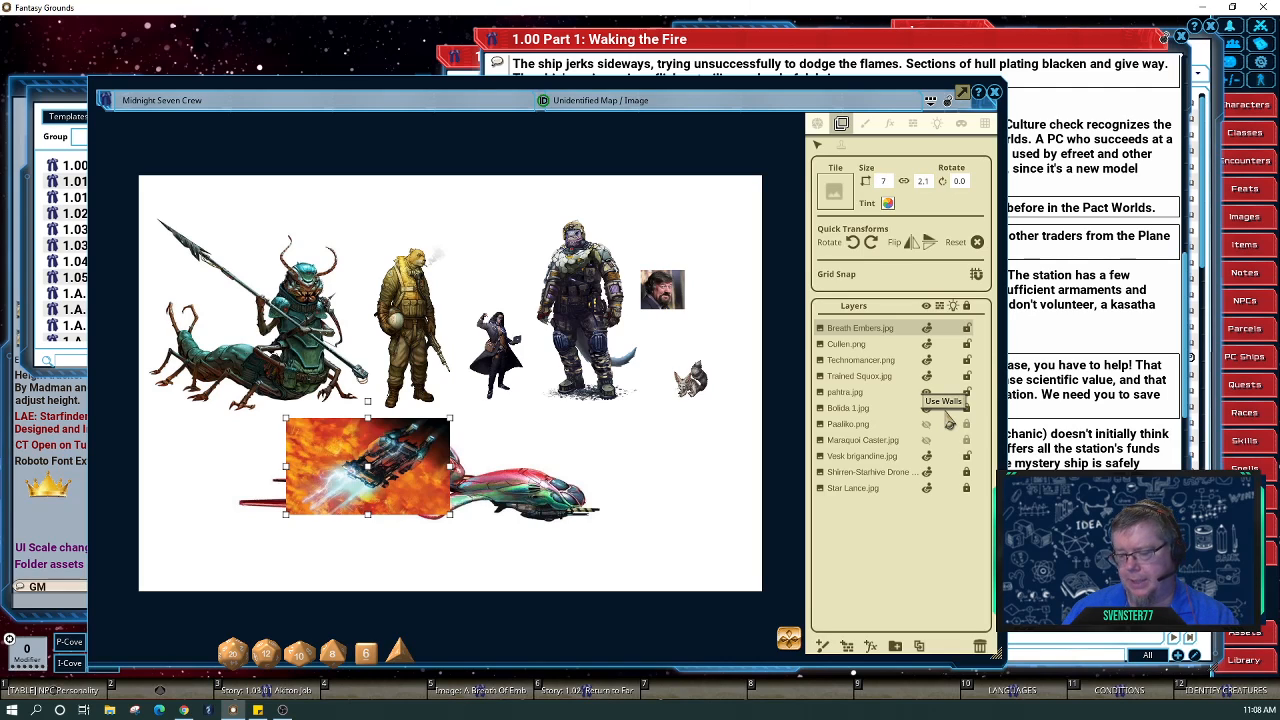
{"action": "key", "text": "Return"}
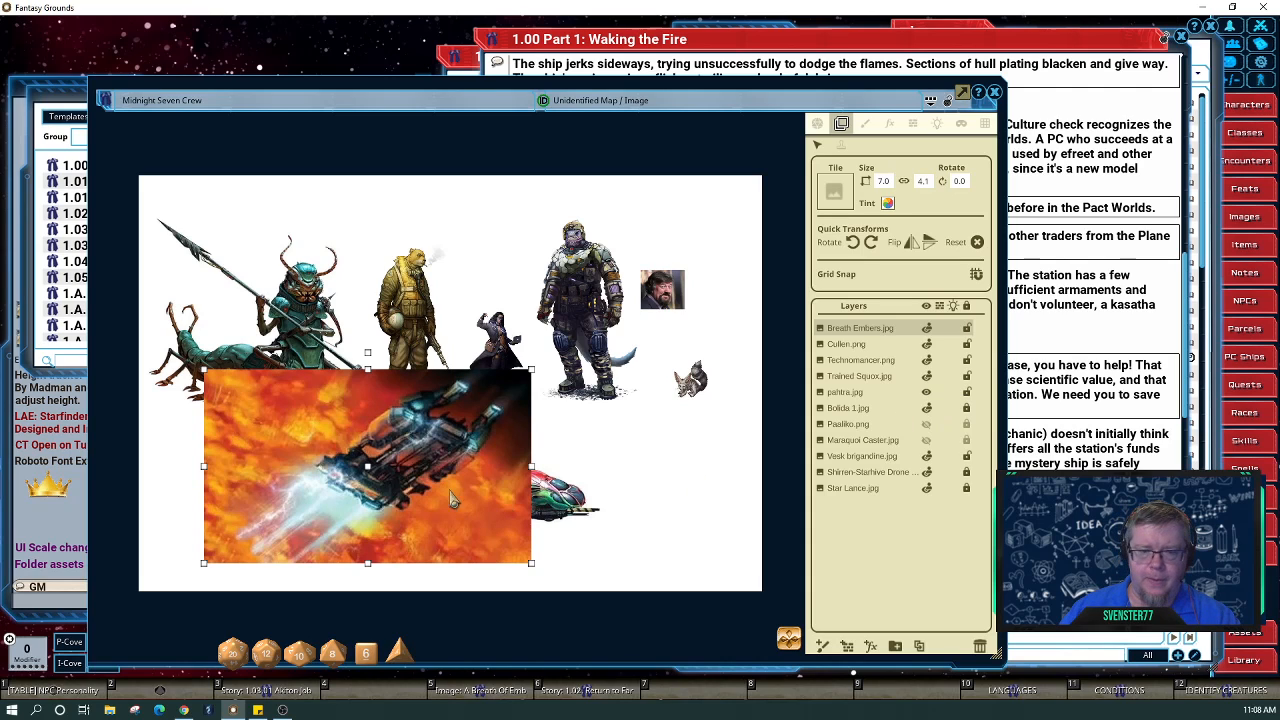
{"action": "left_click_drag", "start_coordinate": [328, 442], "coordinate": [397, 482]}
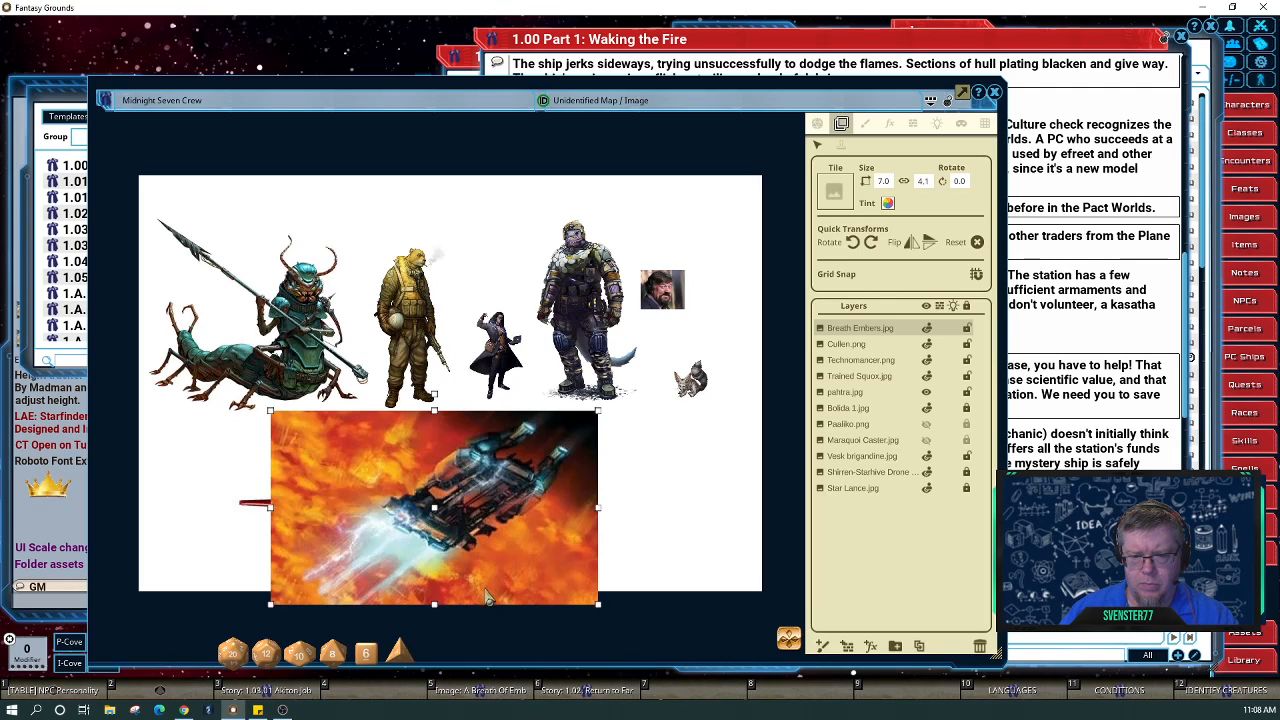
Hide the Shirren-Starhive Drone layer, and make the Star Lance.jpg background layer visible to all and unlocked.
{"action": "left_click", "coordinate": [720, 588]}
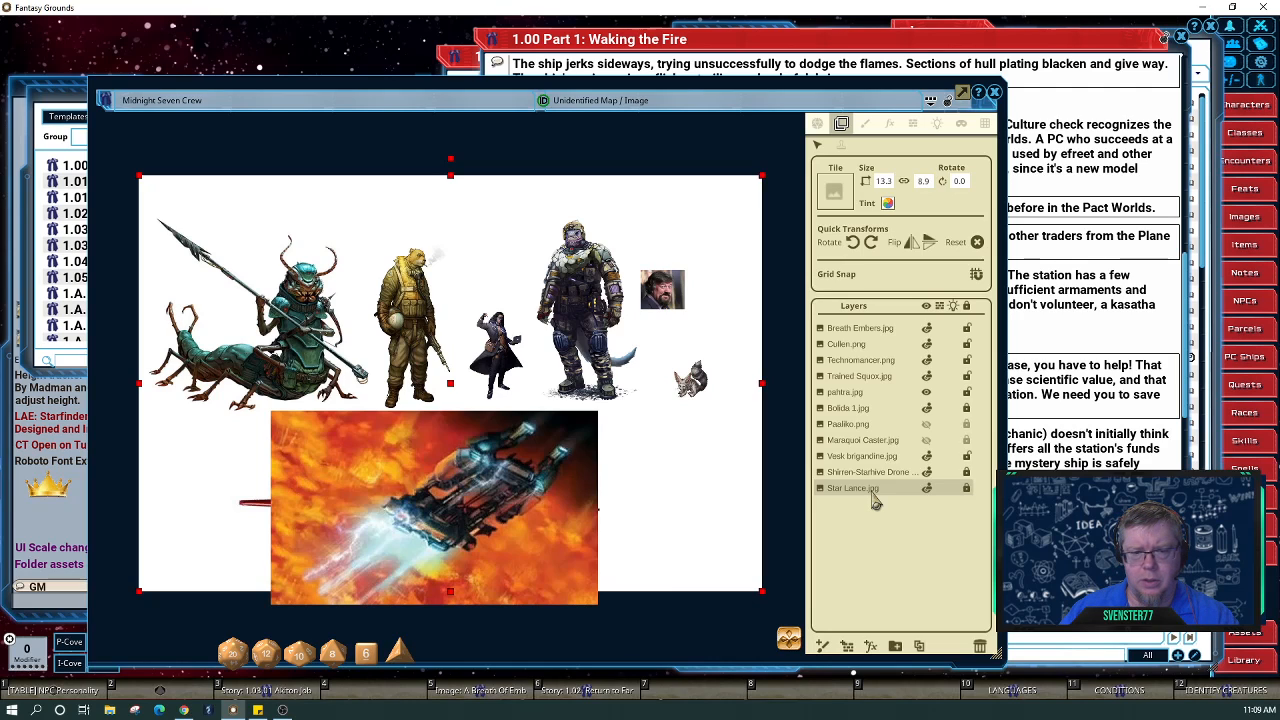
{"action": "left_click", "coordinate": [929, 503]}
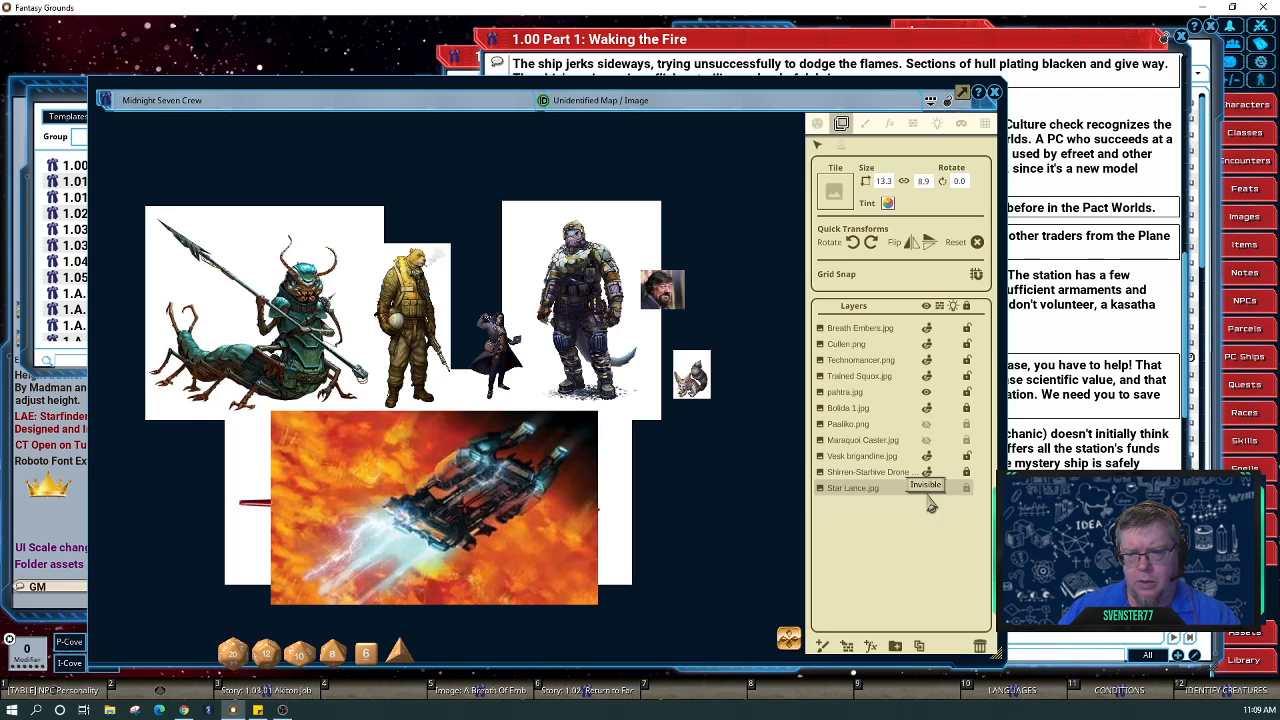
{"action": "left_click", "coordinate": [929, 502]}
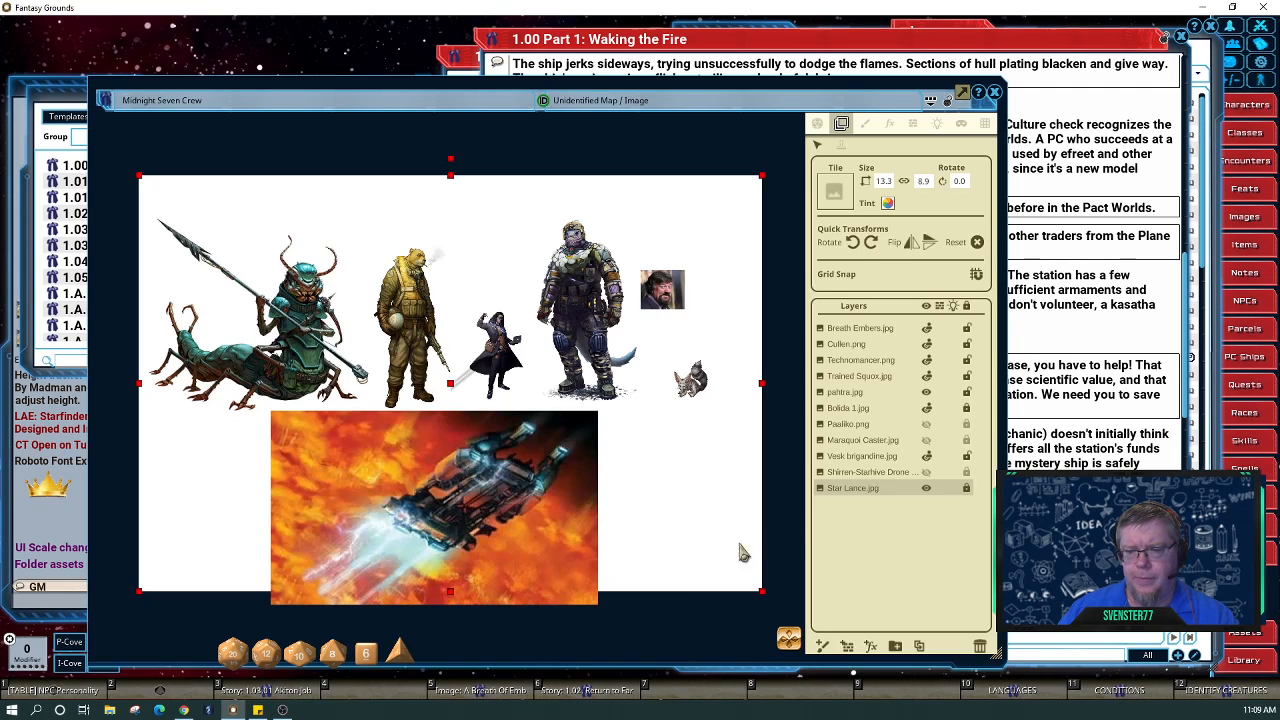
{"action": "left_click", "coordinate": [966, 488]}
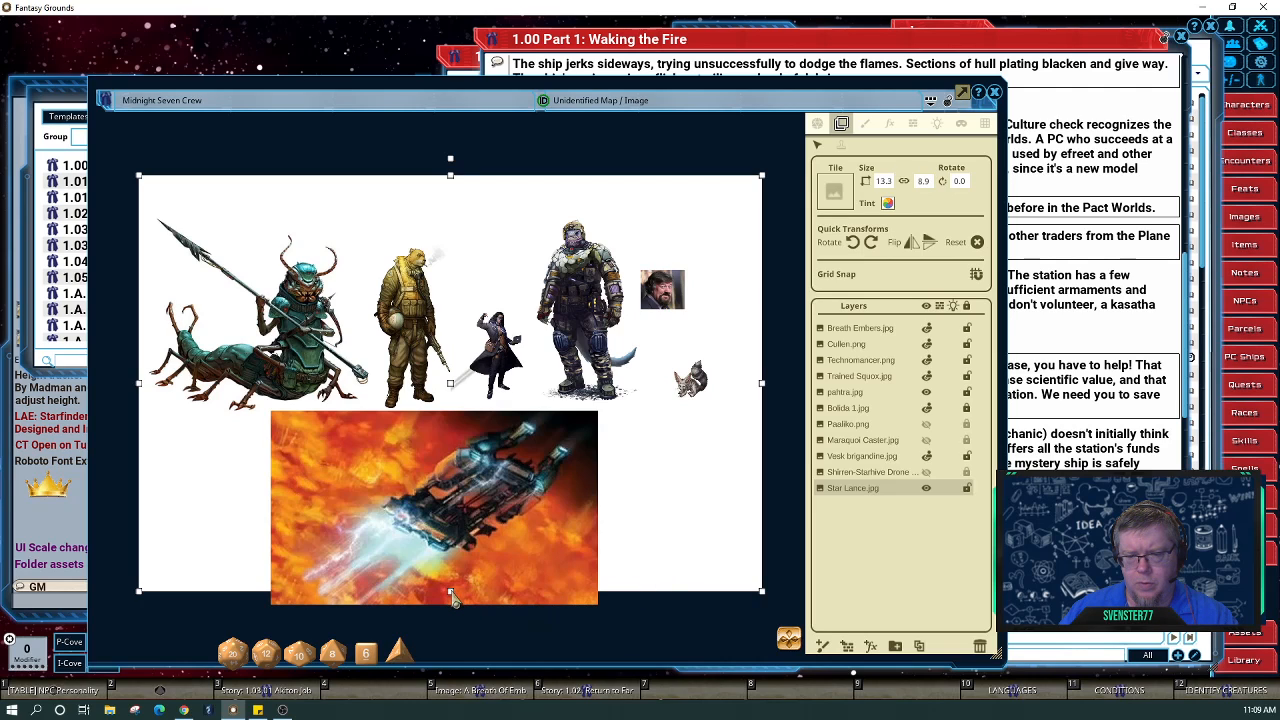
Resize the Star Lance.jpg background tile to a height of about 8.7 and reposition it behind the crew figures and the ship picture.
{"action": "left_click_drag", "start_coordinate": [451, 597], "coordinate": [452, 609]}
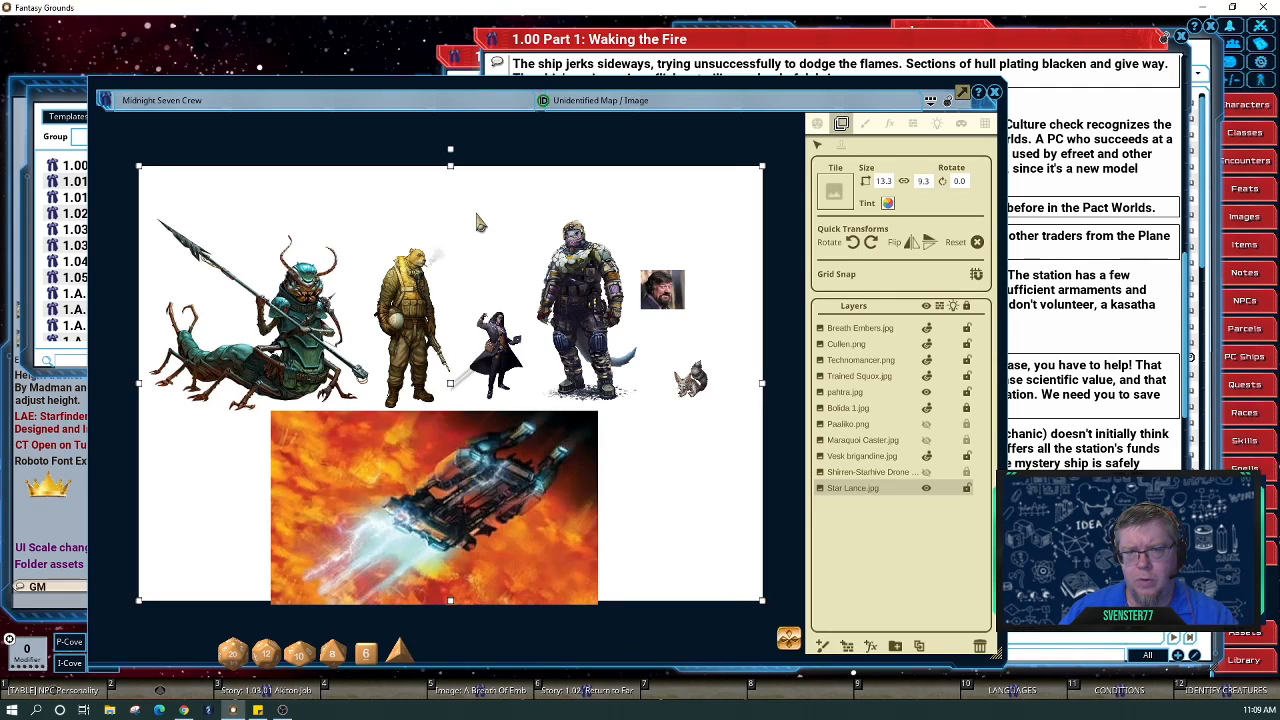
{"action": "left_click_drag", "start_coordinate": [480, 224], "coordinate": [459, 252]}
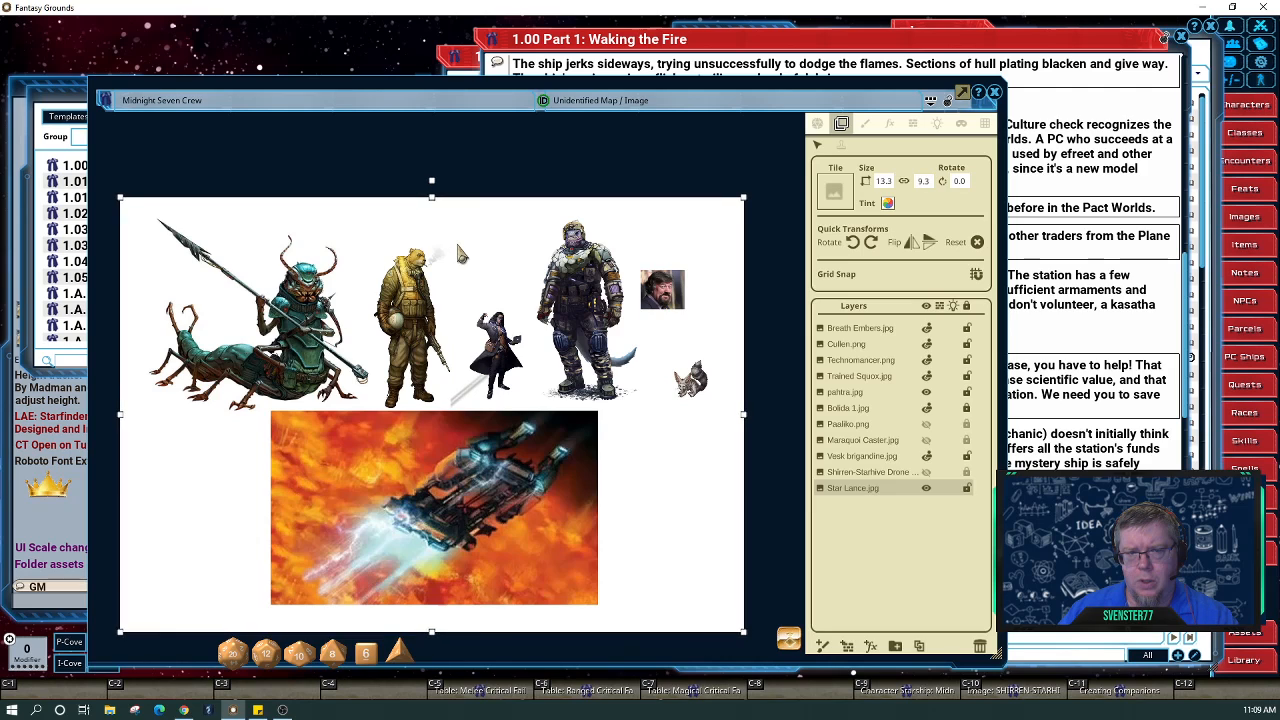
{"action": "left_click_drag", "start_coordinate": [436, 634], "coordinate": [435, 622]}
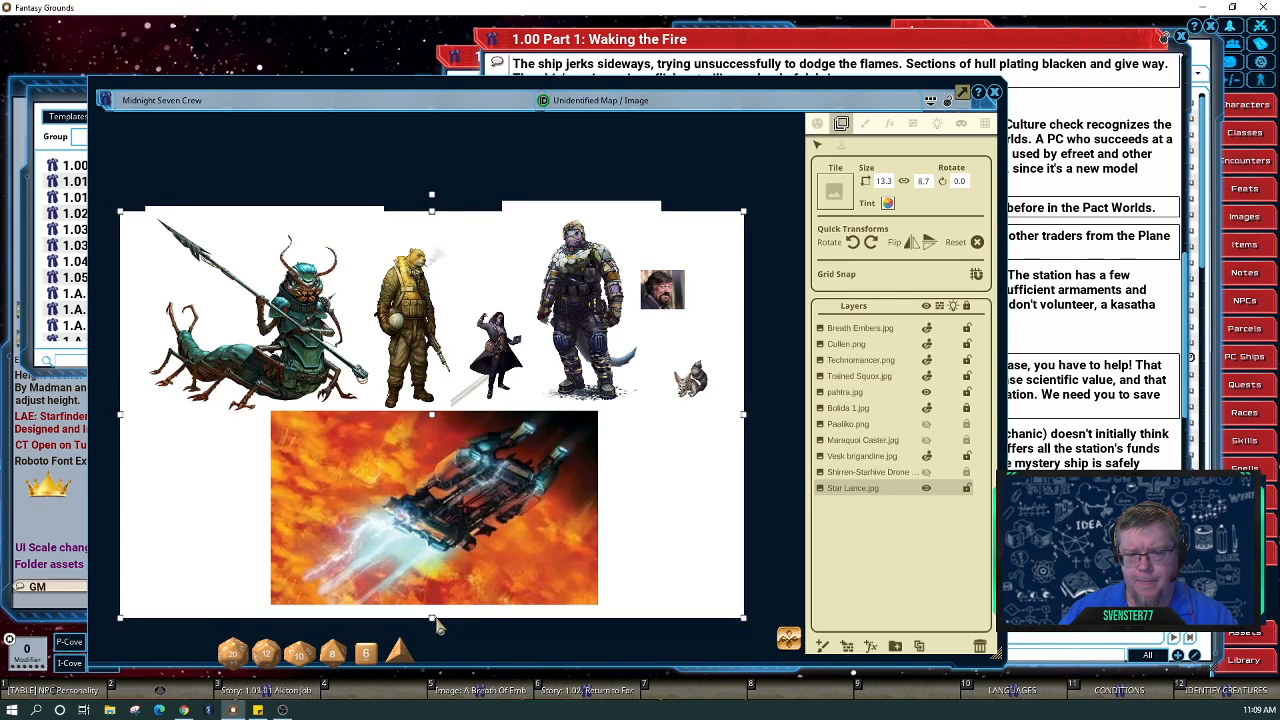
{"action": "key", "text": "ctrl"}
{"action": "left_click_drag", "start_coordinate": [657, 557], "coordinate": [657, 539]}
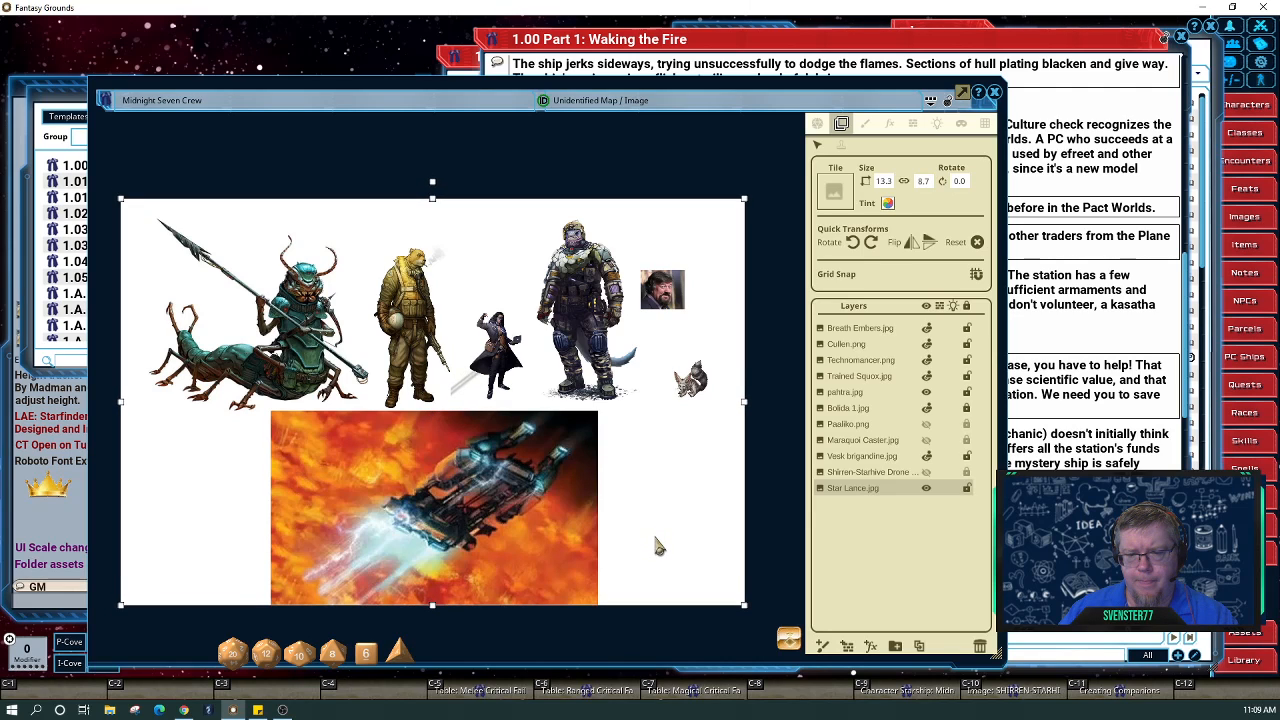
{"action": "left_click", "coordinate": [780, 528]}
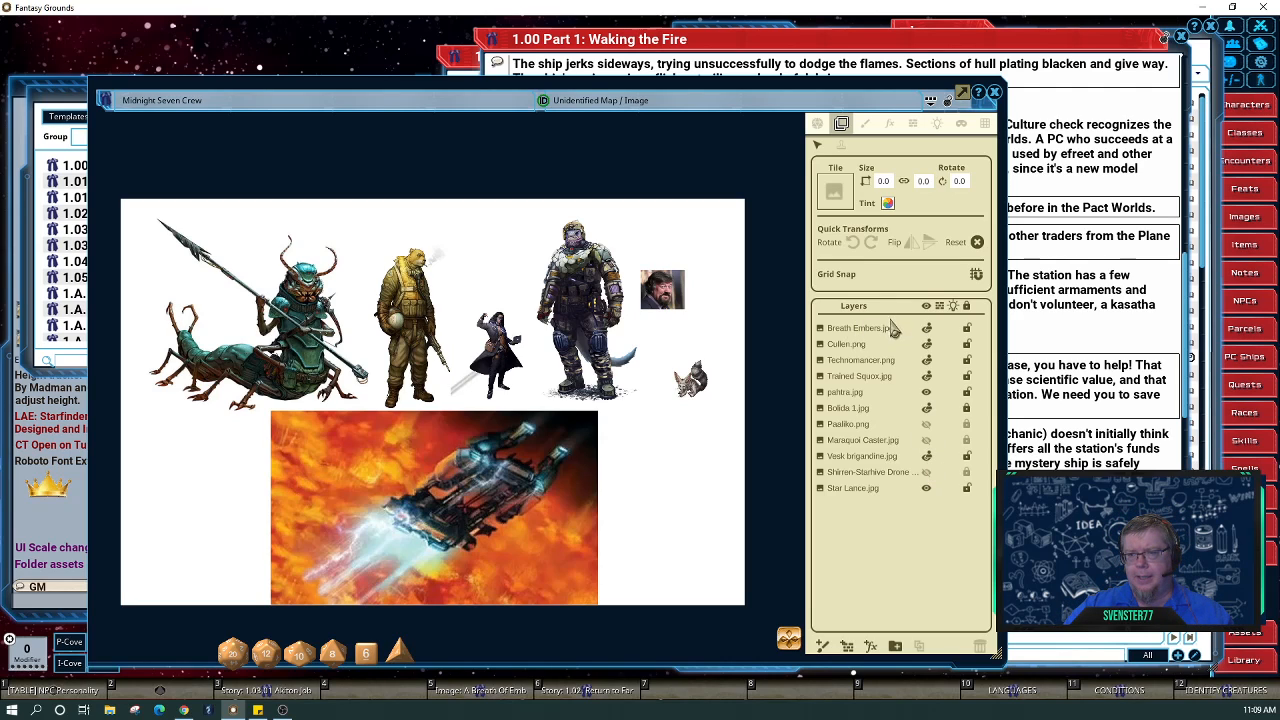
Compare the Shirren-Starhive Drone ship with Breath Embers.jpg hidden, leaving the drone layer hidden and Breath Embers.jpg visible to all.
{"action": "left_click", "coordinate": [926, 330]}
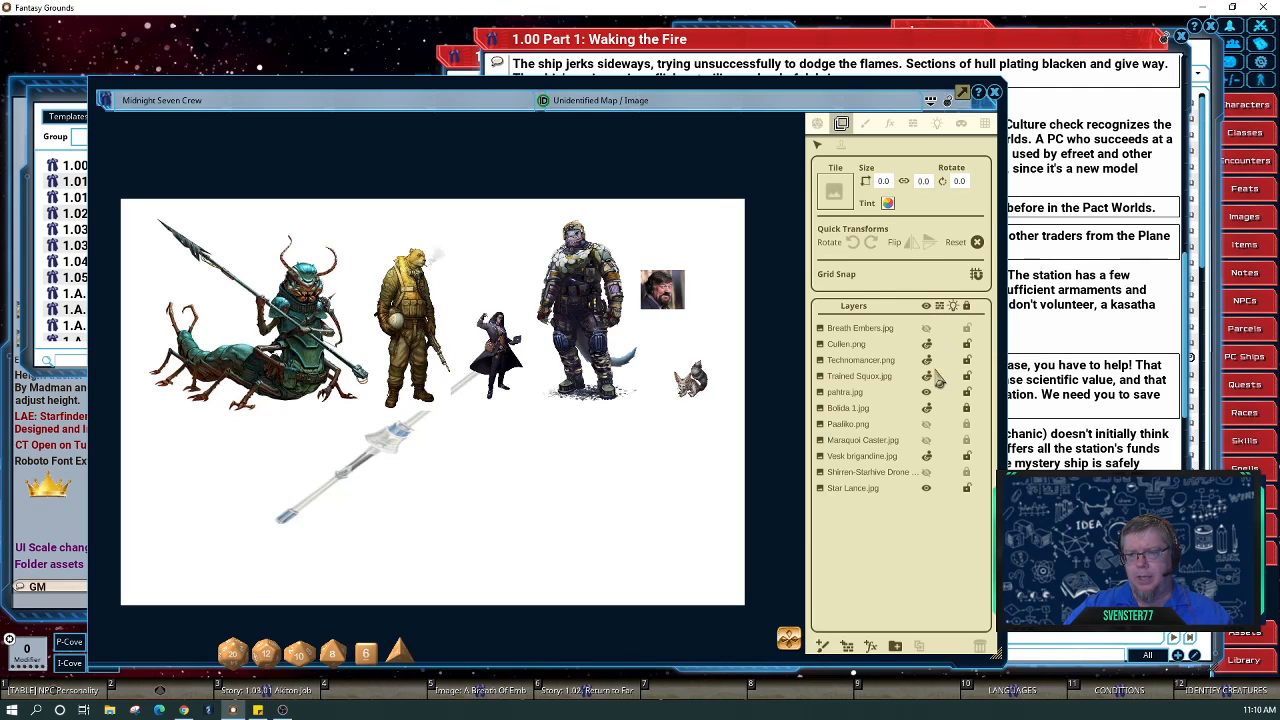
{"action": "left_click", "coordinate": [928, 485]}
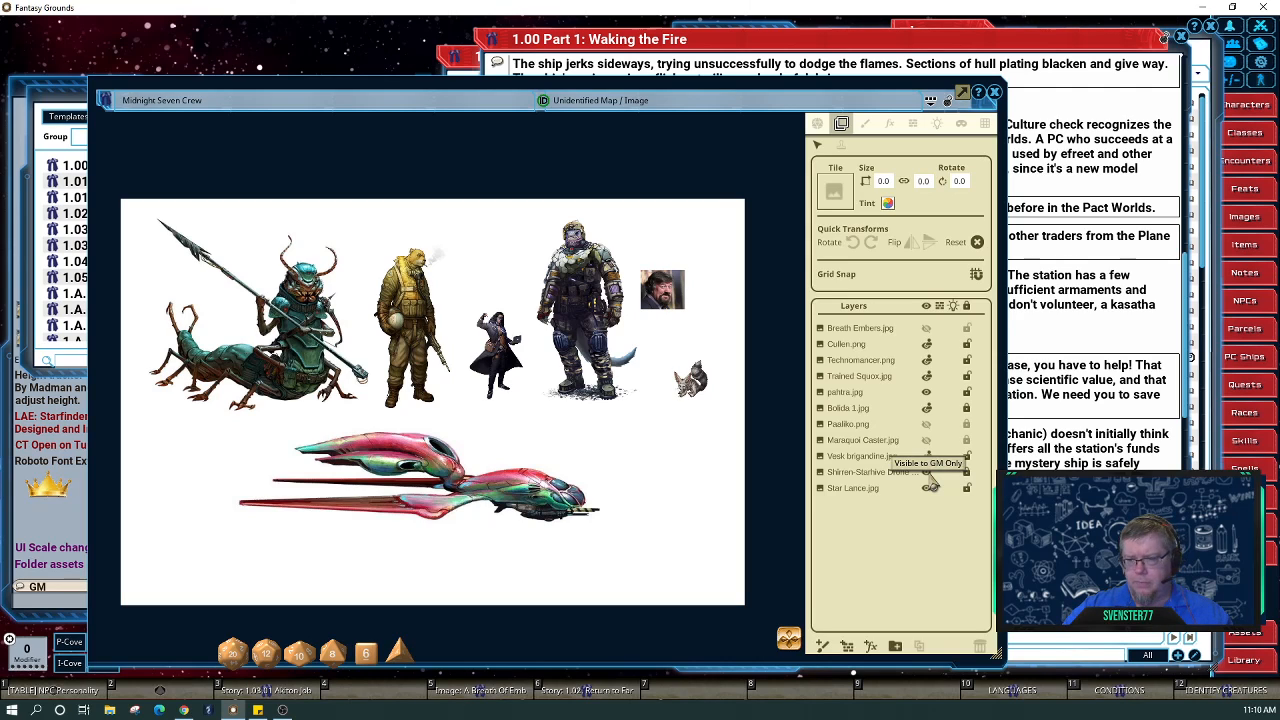
{"action": "left_click", "coordinate": [929, 485]}
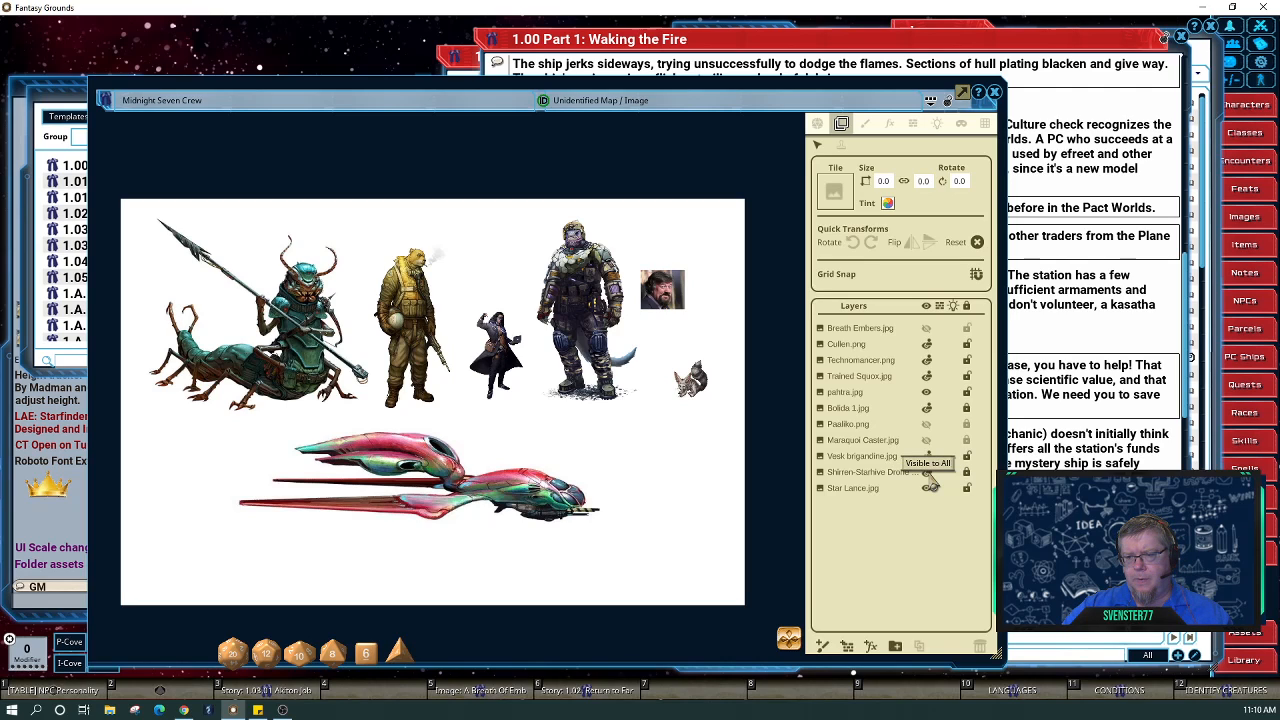
{"action": "left_click", "coordinate": [929, 485]}
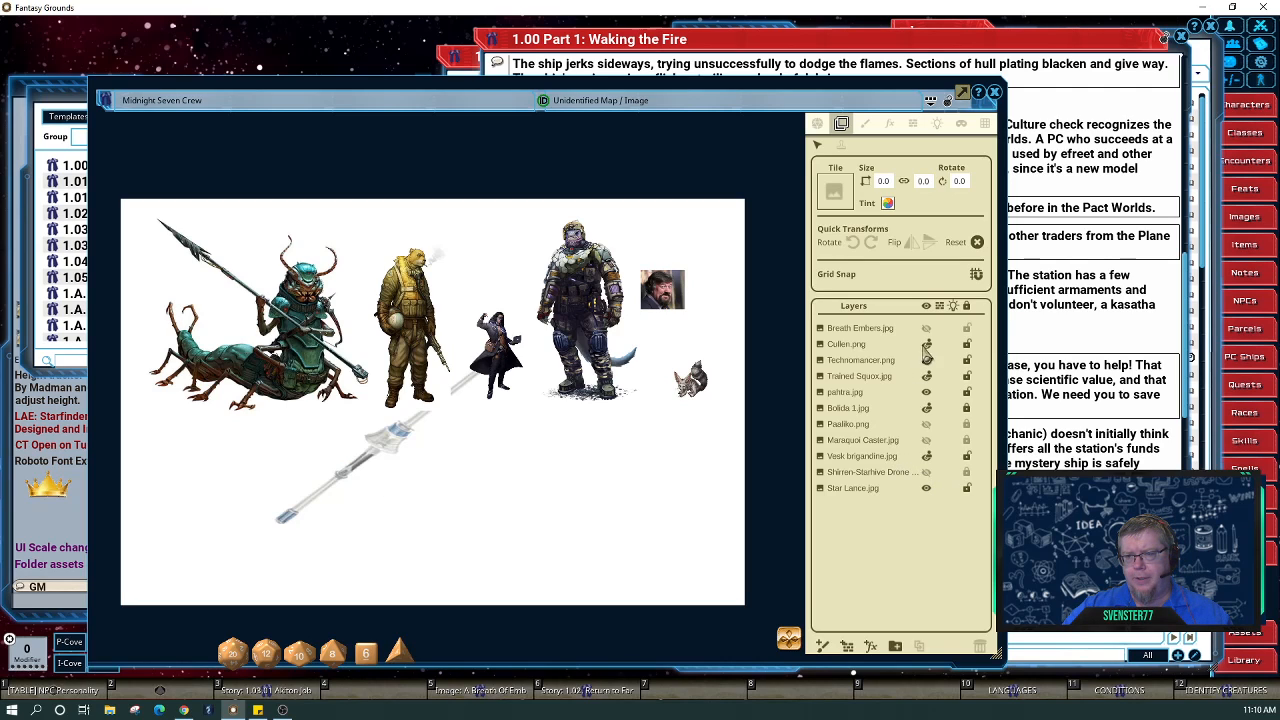
{"action": "left_click", "coordinate": [926, 328]}
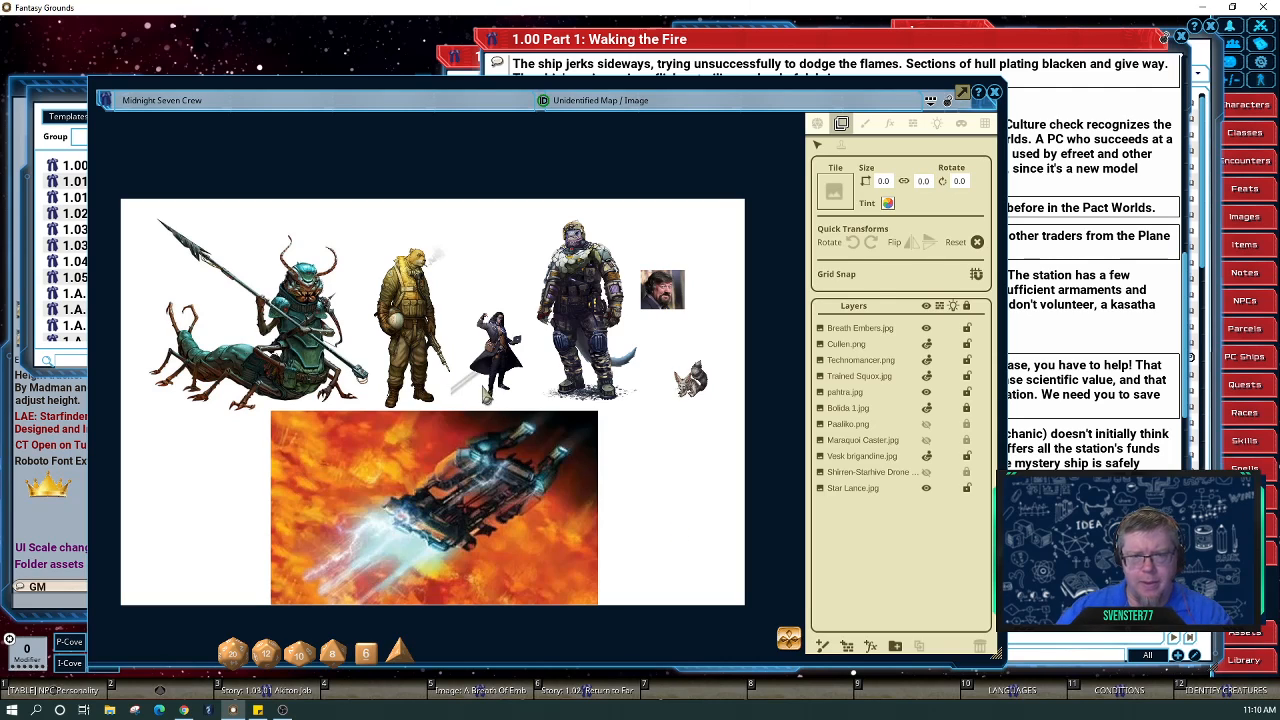
Shift the pahtra.jpg figure slightly right, and unlock the Bolida 1.jpg figure and shift it right by a similar distance.
{"action": "left_click", "coordinate": [410, 320]}
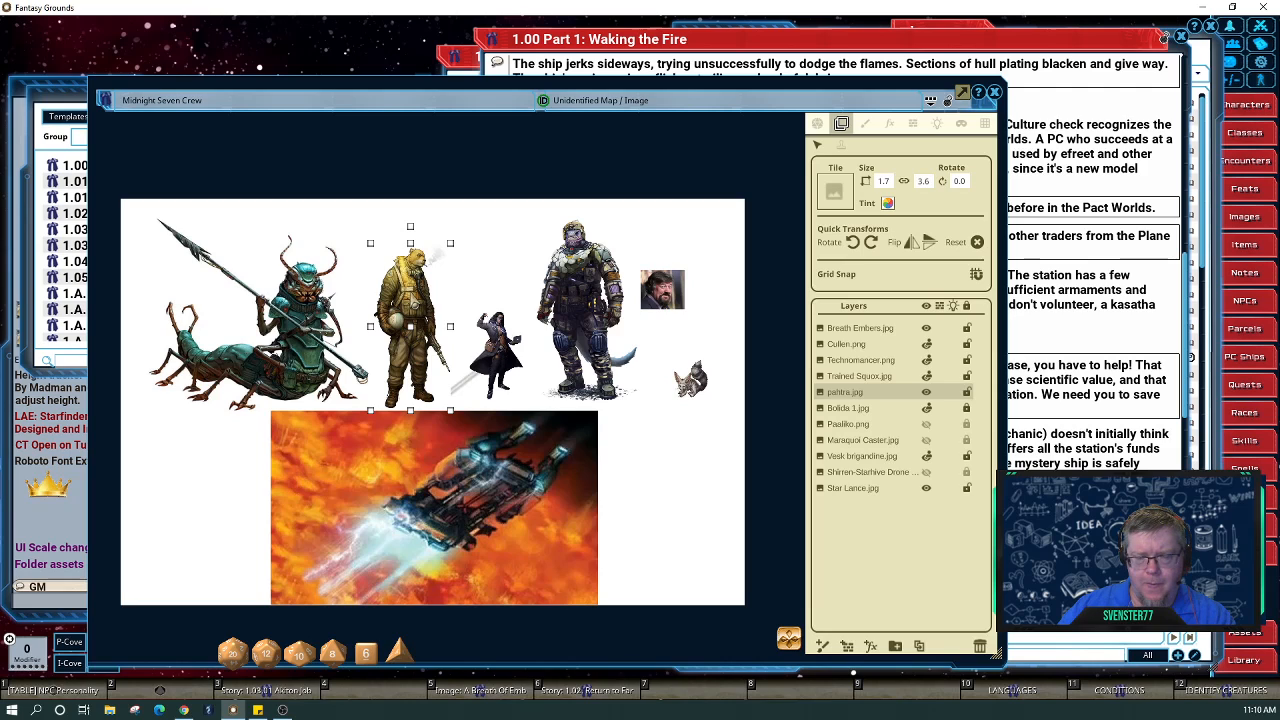
{"action": "left_click_drag", "start_coordinate": [414, 300], "coordinate": [430, 296]}
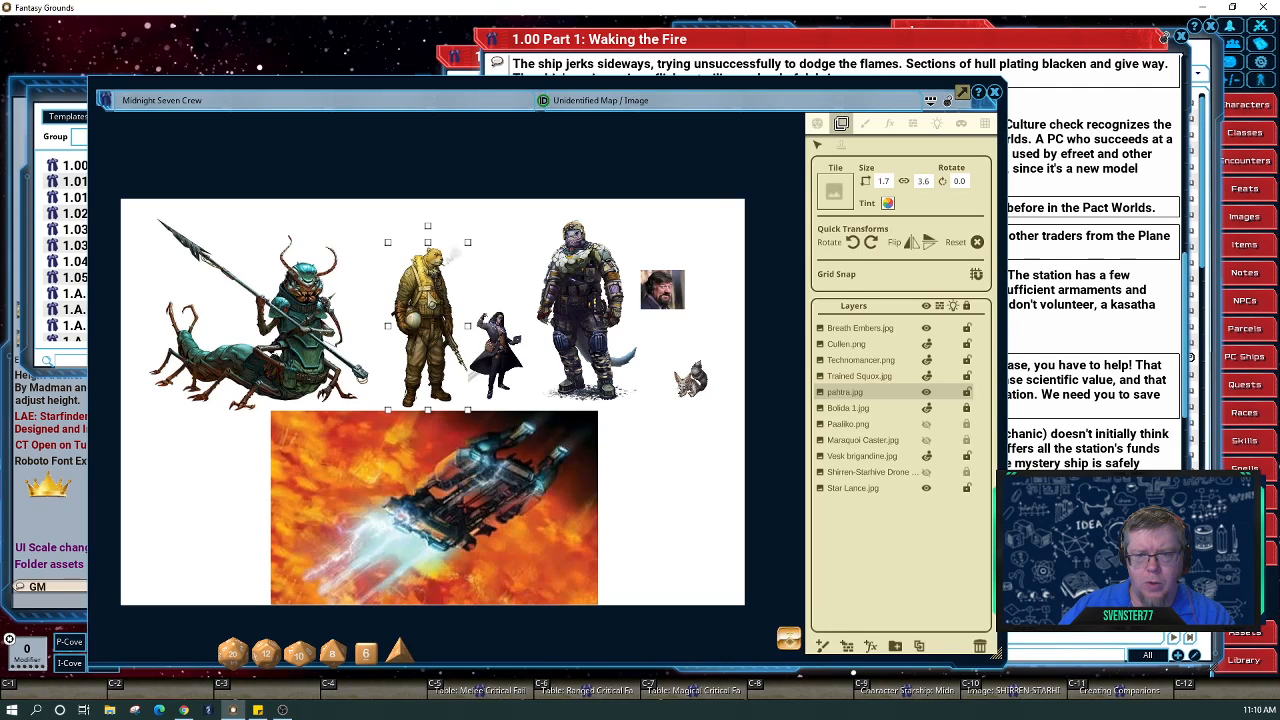
{"action": "left_click", "coordinate": [304, 318]}
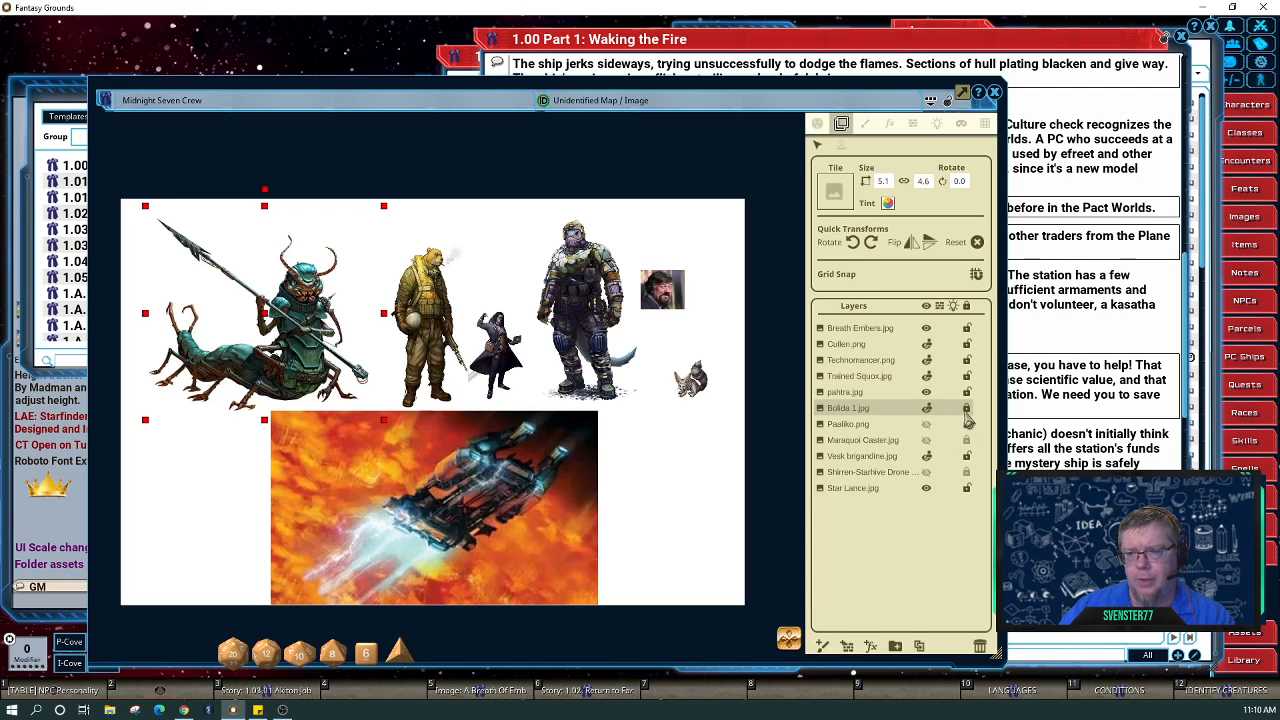
{"action": "left_click_drag", "start_coordinate": [306, 342], "coordinate": [325, 341]}
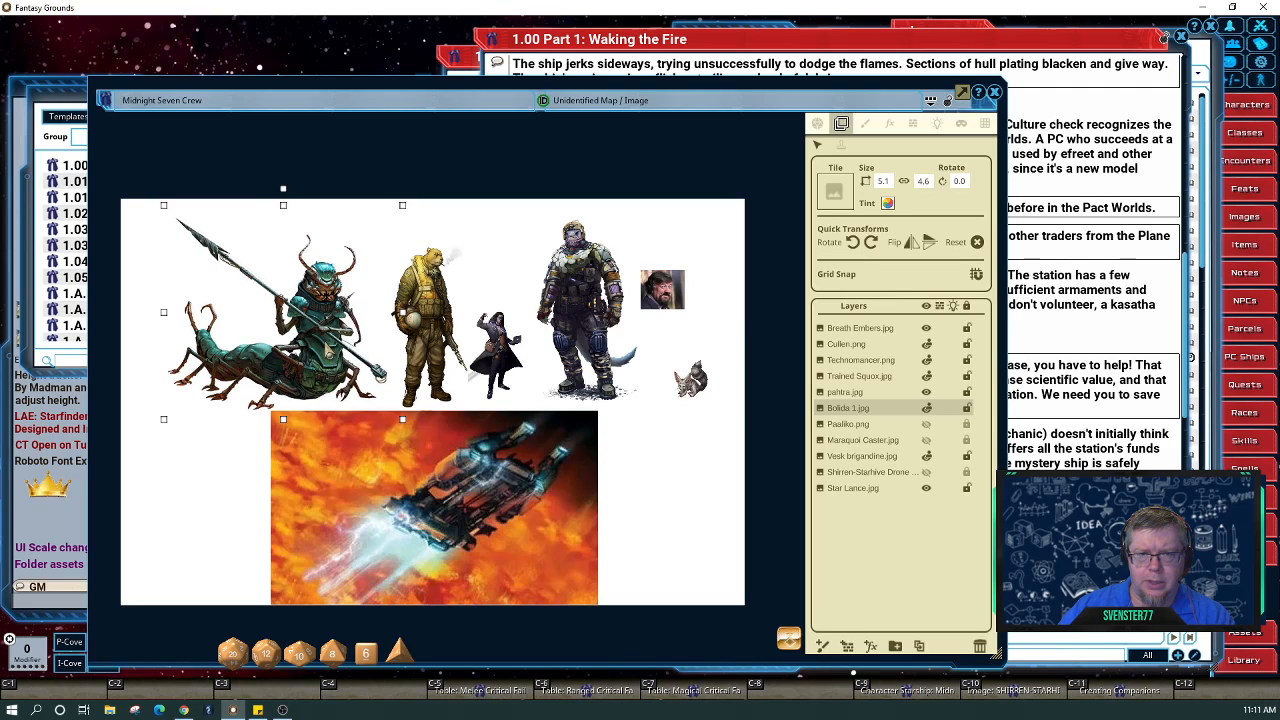
Bring the Star Lance.jpg layer to the top of the layer stack, above Breath Embers.jpg.
{"action": "left_click", "coordinate": [852, 488]}
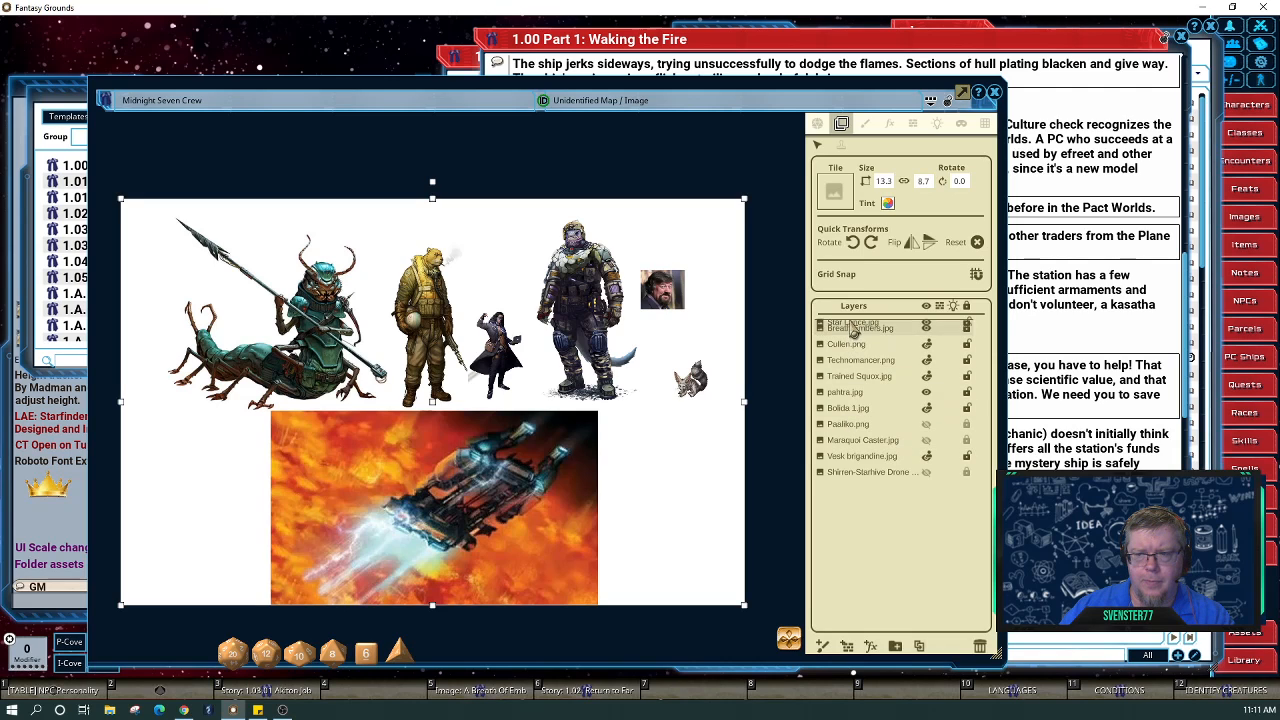
{"action": "mouse_move", "coordinate": [850, 489]}
{"action": "left_mouse_down"}
{"action": "mouse_move", "coordinate": [847, 371]}
{"action": "mouse_move", "coordinate": [860, 344]}
{"action": "left_mouse_up"}
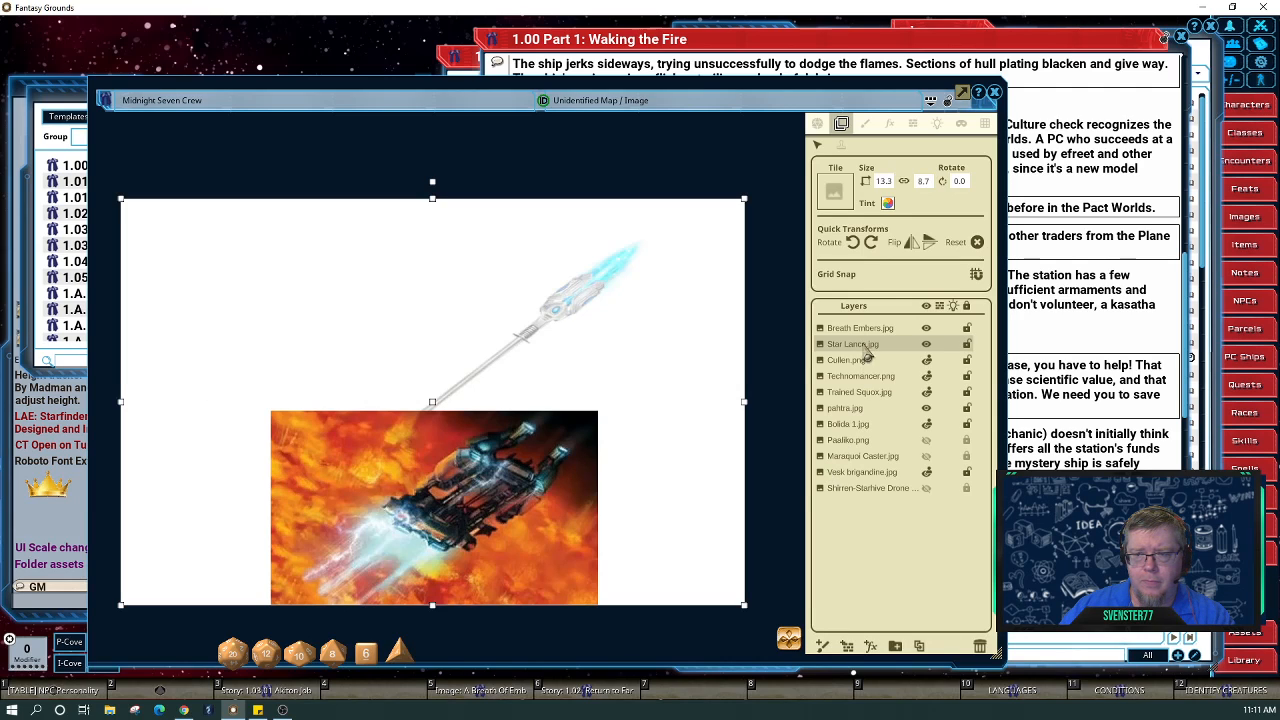
{"action": "left_click_drag", "start_coordinate": [849, 331], "coordinate": [846, 344]}
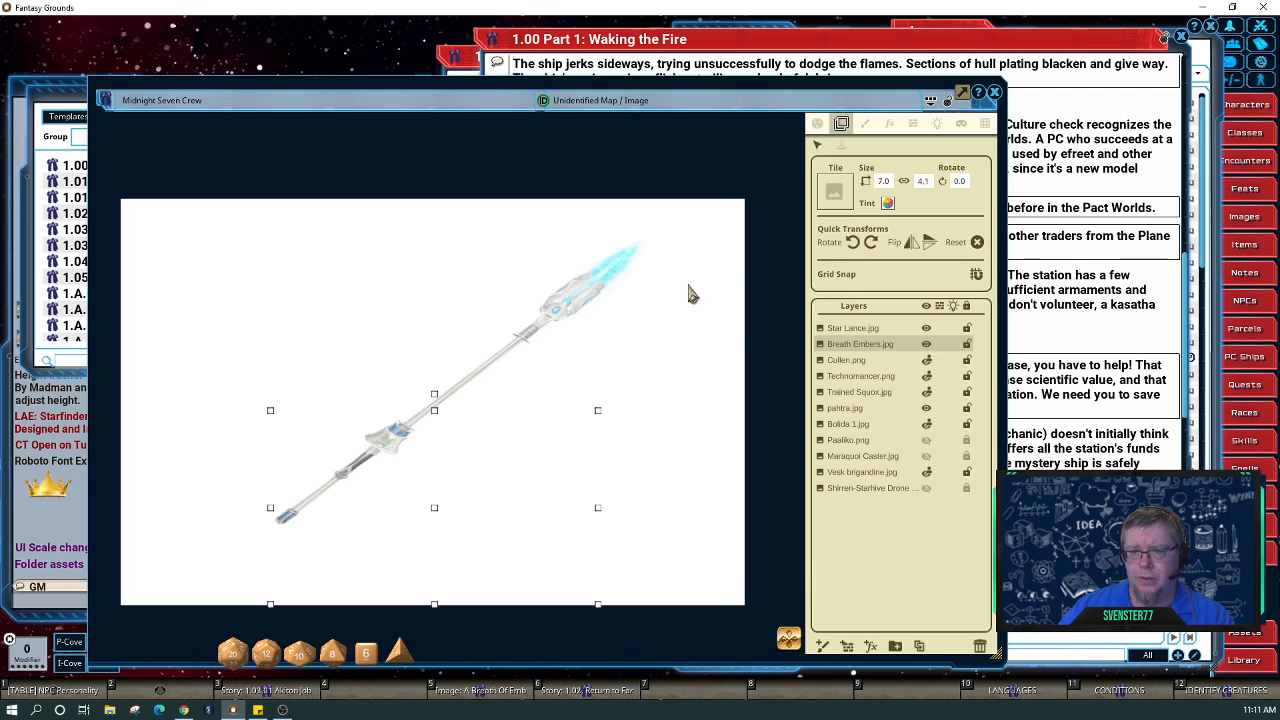
Try grey, pale green and pale pink tints on the Star Lance.jpg tile and restore its tint to white FFFFFFFF.
{"action": "left_click", "coordinate": [888, 328]}
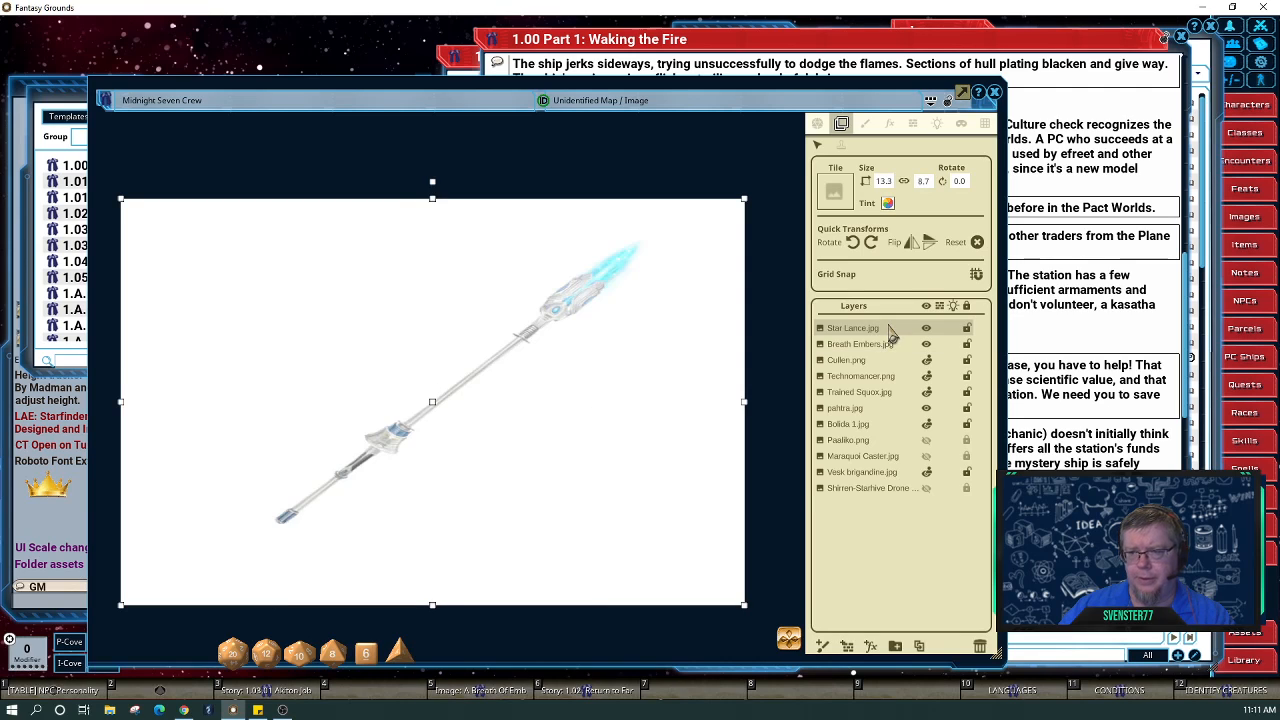
{"action": "left_click", "coordinate": [888, 204]}
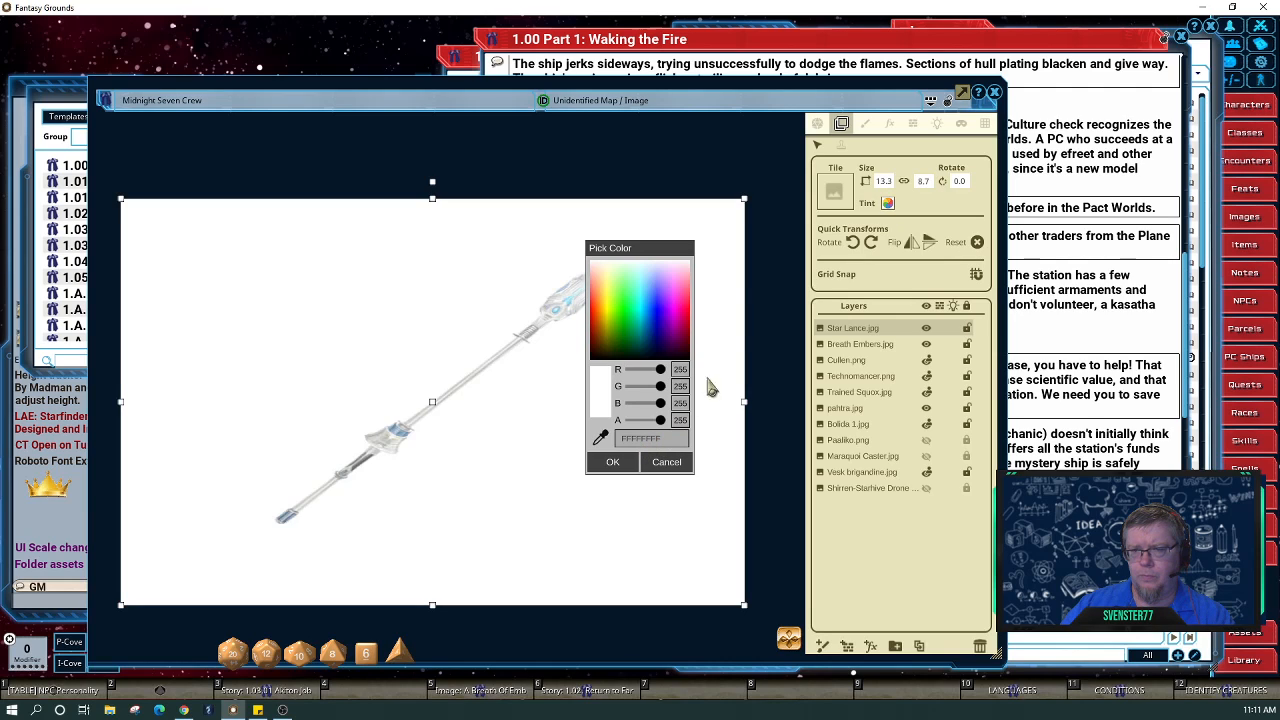
{"action": "left_click", "coordinate": [660, 463]}
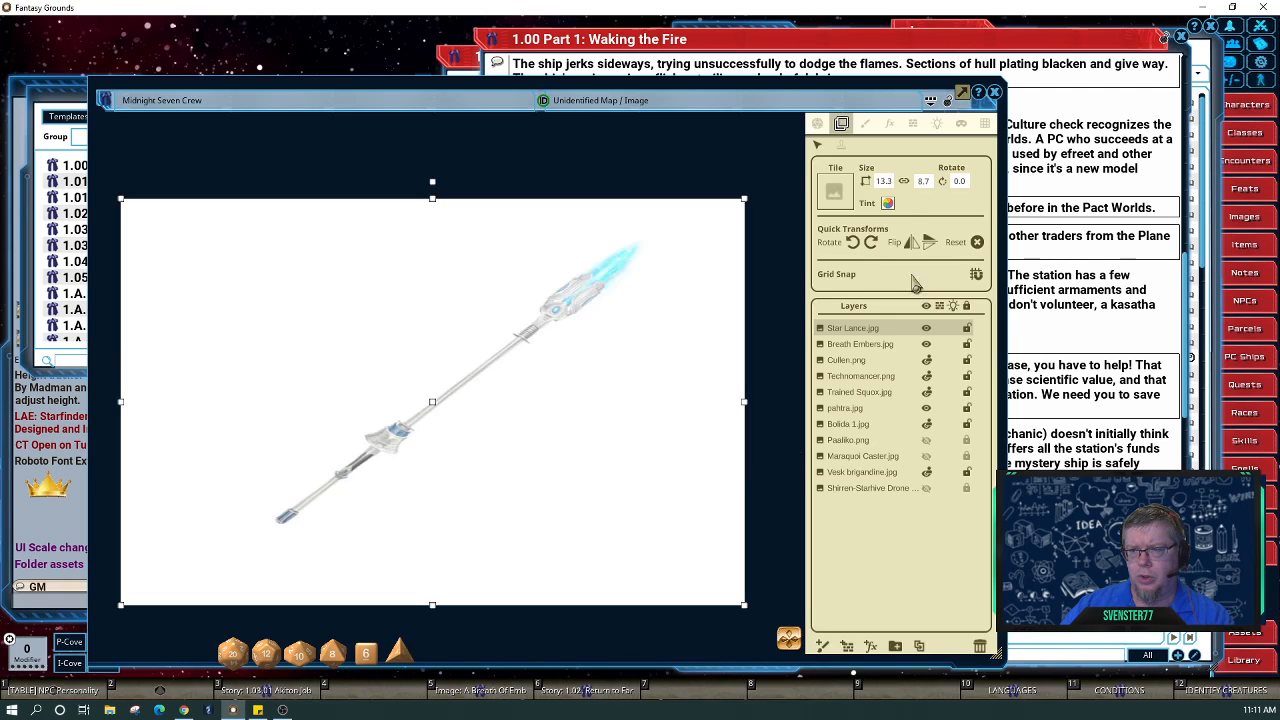
{"action": "left_click", "coordinate": [889, 205]}
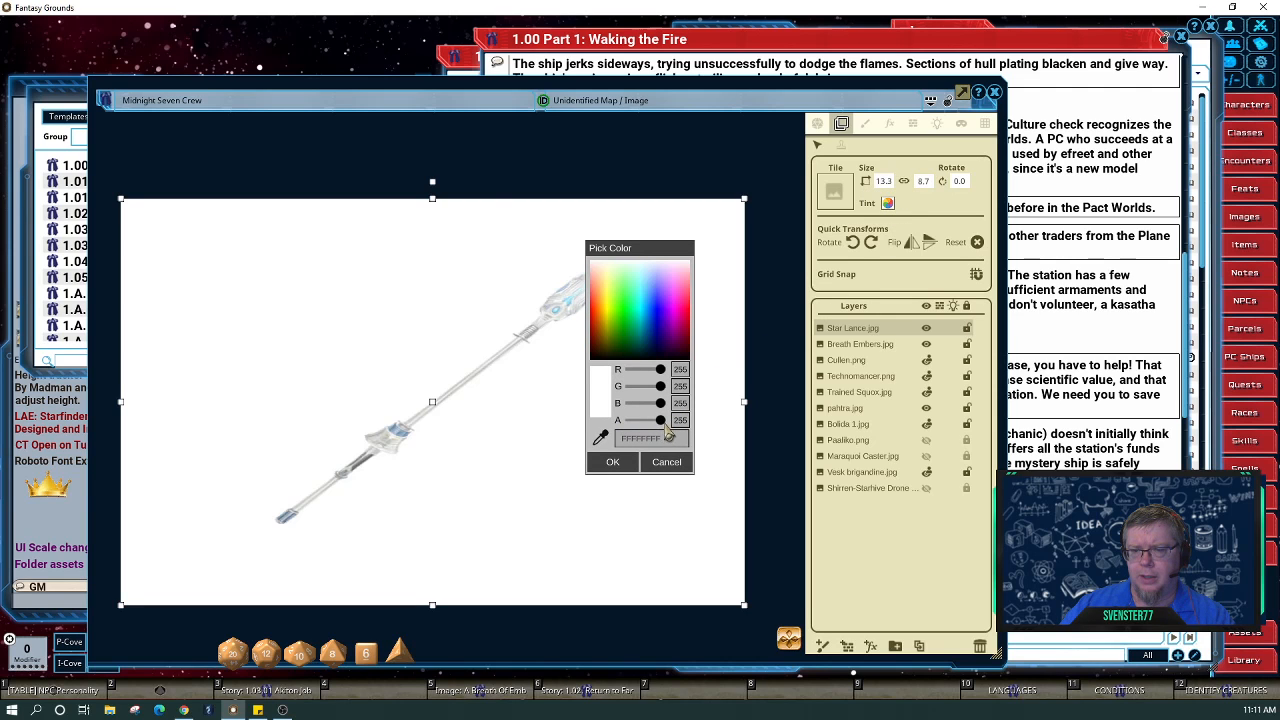
{"action": "mouse_move", "coordinate": [660, 420]}
{"action": "left_mouse_down"}
{"action": "mouse_move", "coordinate": [630, 421]}
{"action": "mouse_move", "coordinate": [661, 421]}
{"action": "left_mouse_up"}
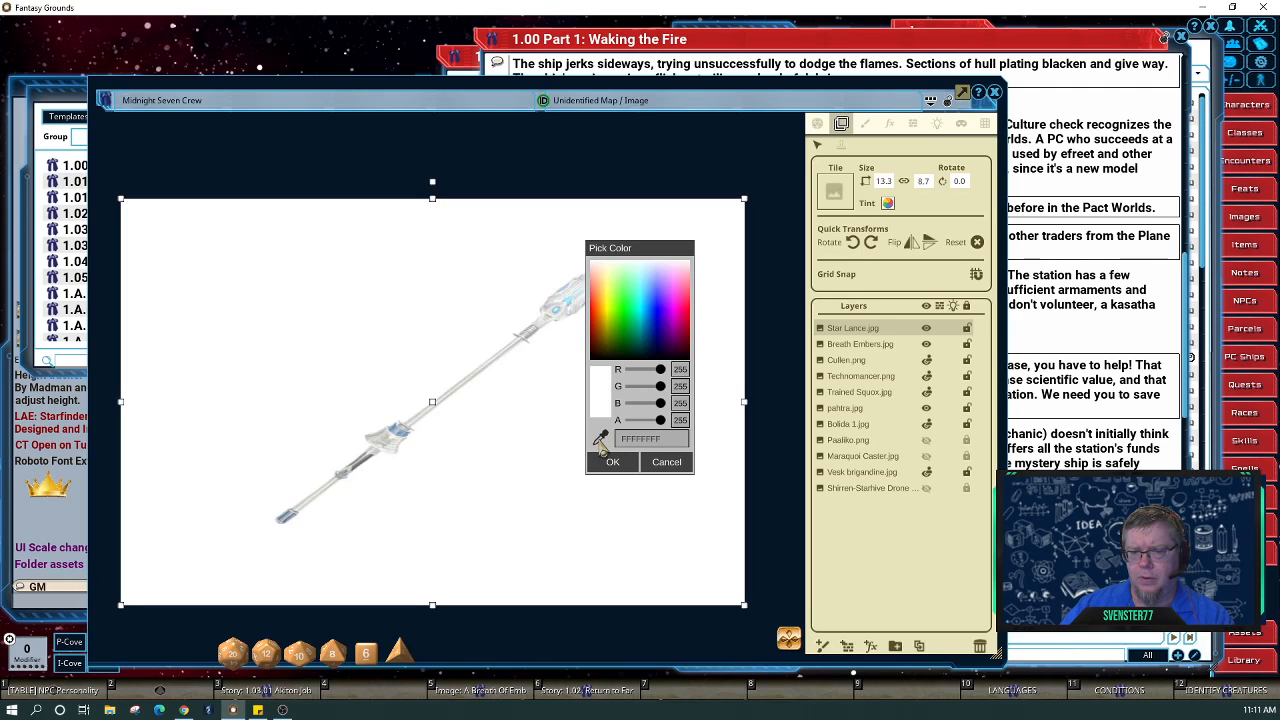
{"action": "left_click", "coordinate": [600, 438]}
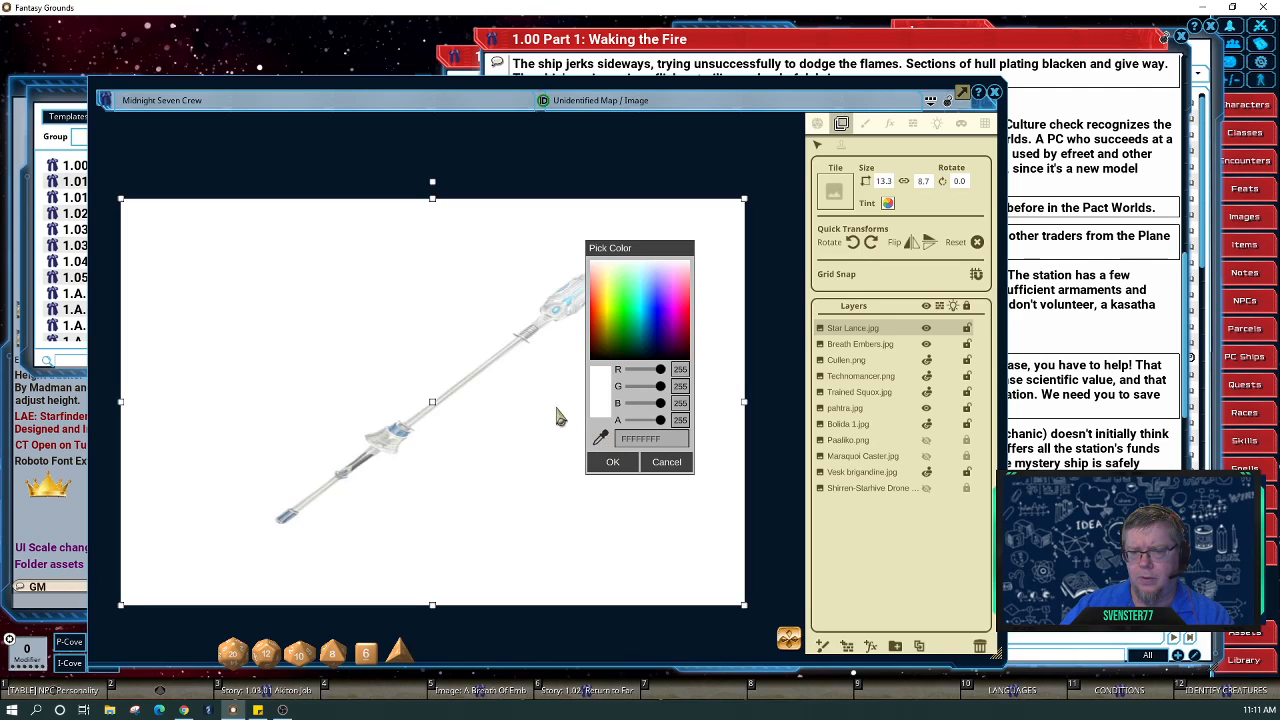
{"action": "left_click", "coordinate": [530, 343]}
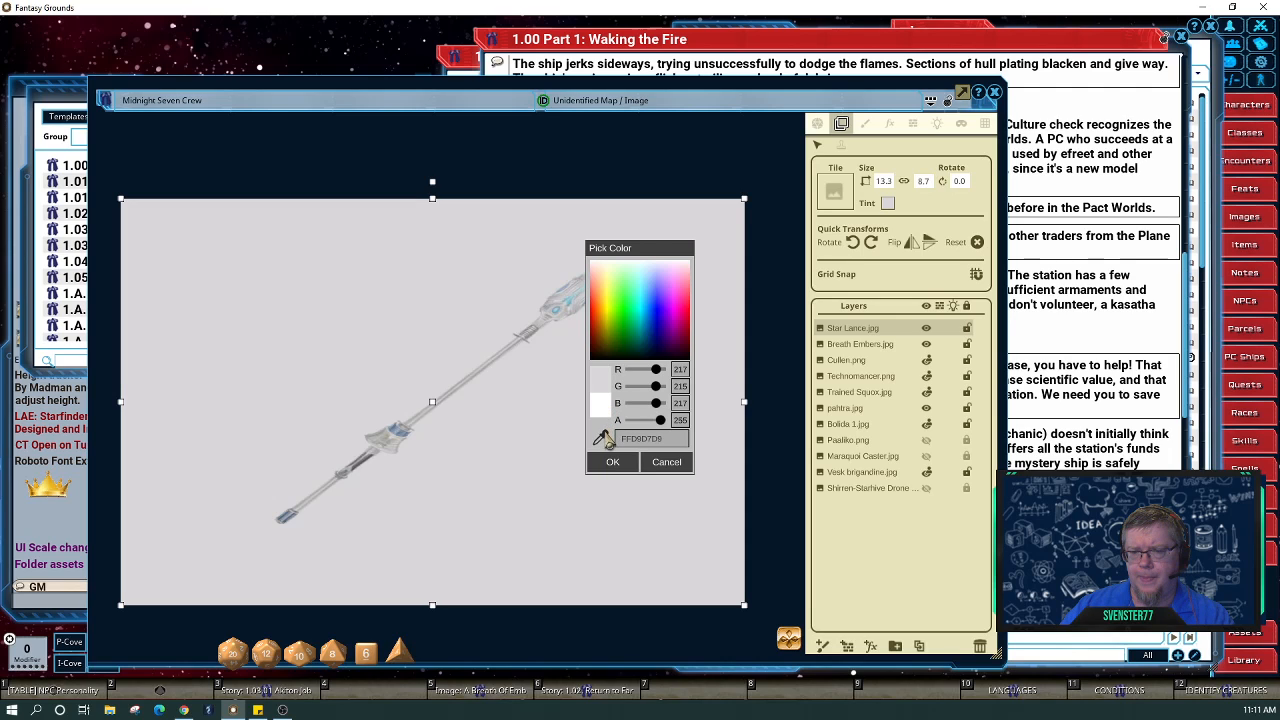
{"action": "left_click", "coordinate": [630, 265]}
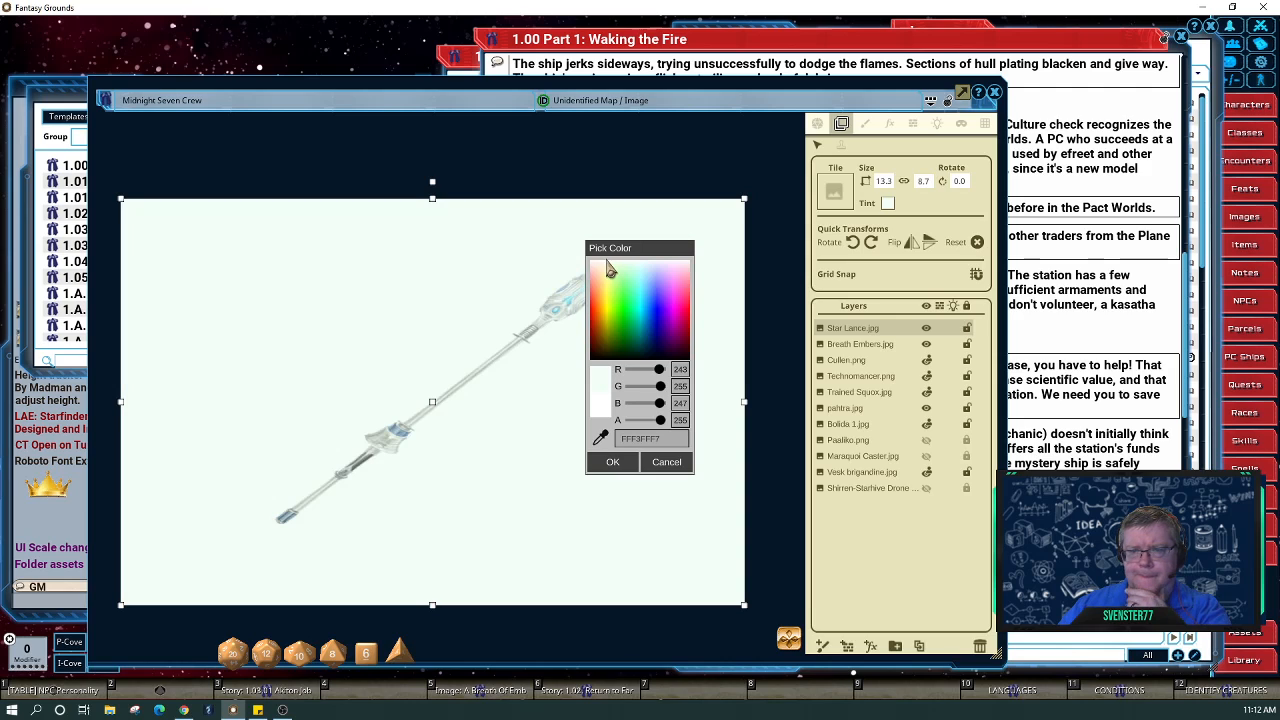
{"action": "left_click", "coordinate": [596, 272]}
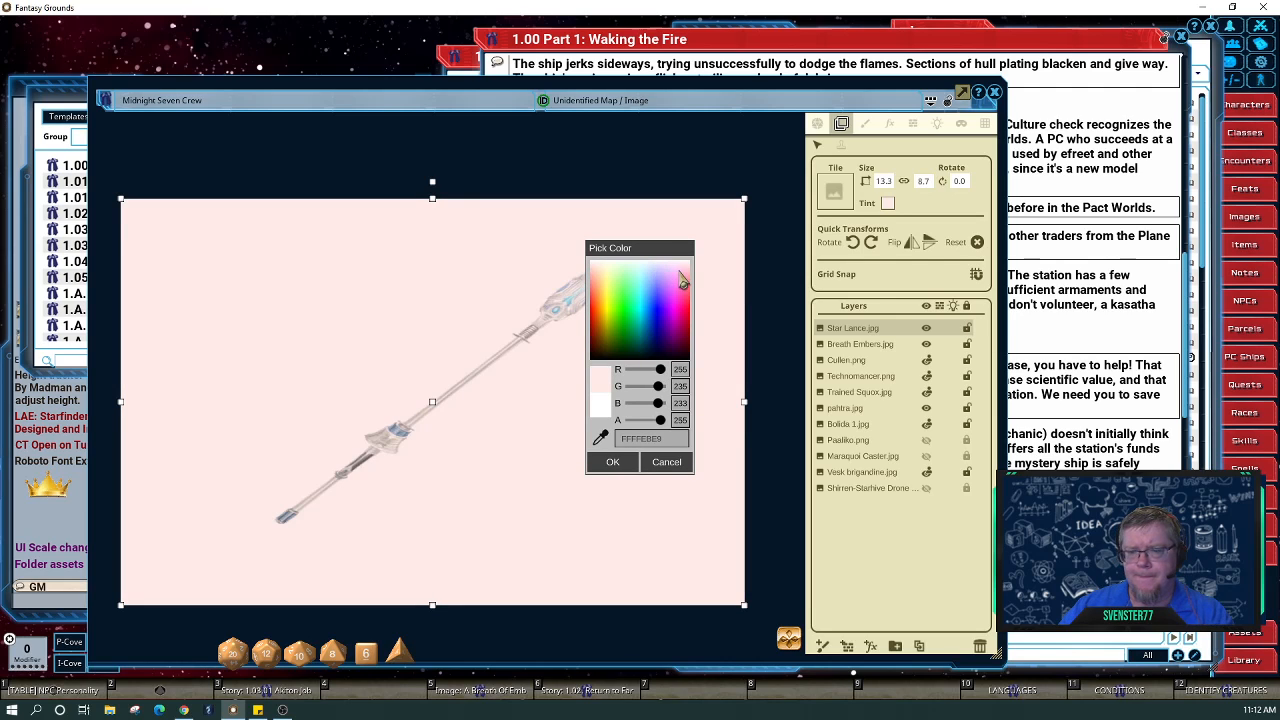
{"action": "left_click_drag", "start_coordinate": [659, 387], "coordinate": [674, 405]}
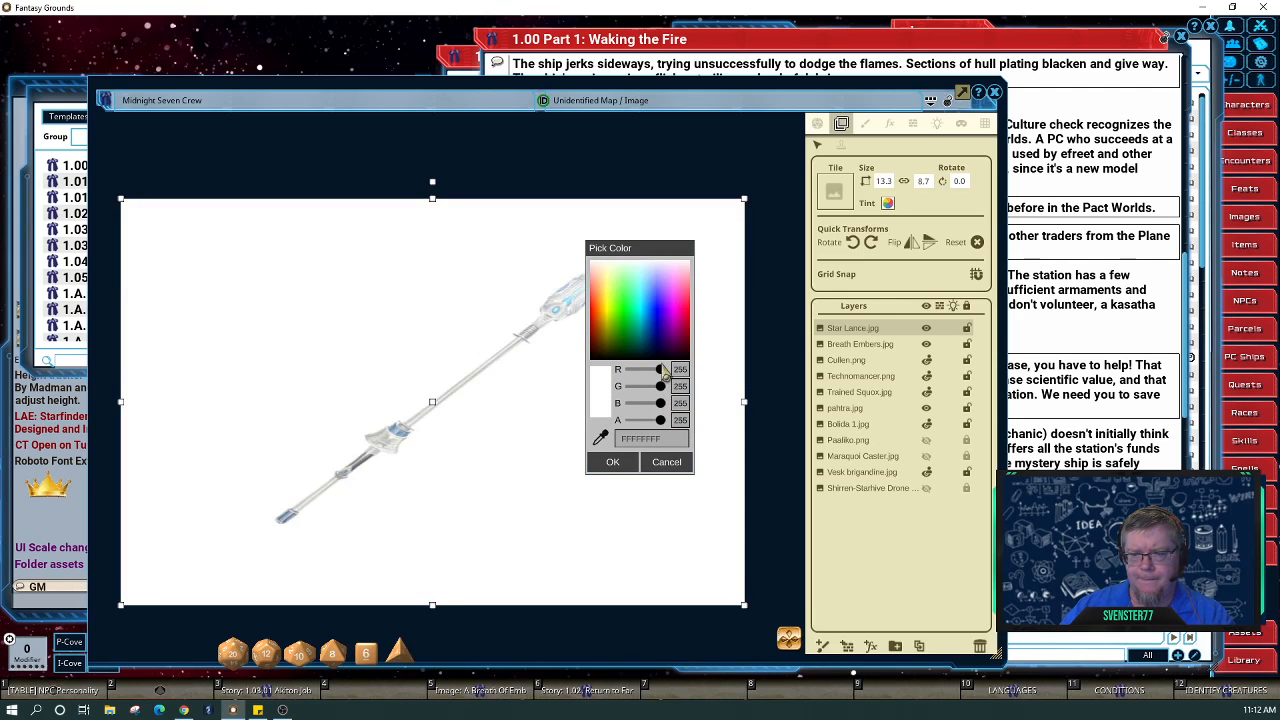
{"action": "left_click", "coordinate": [613, 464]}
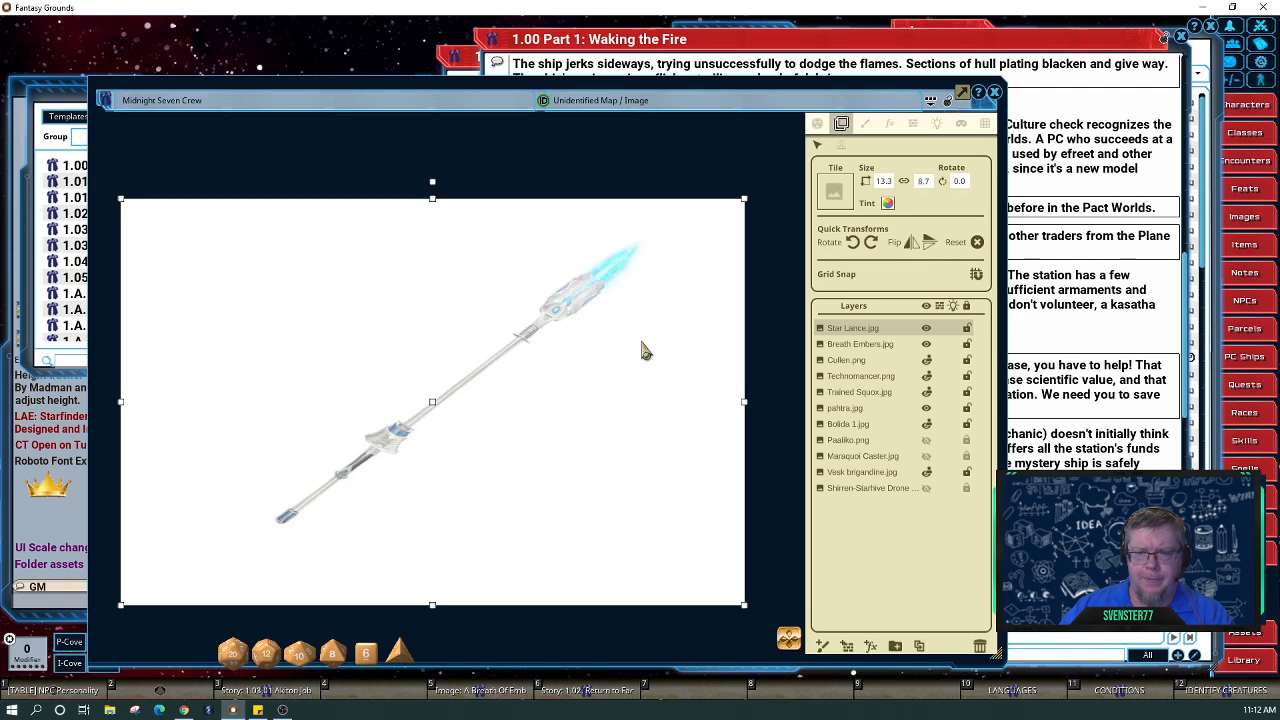
Flip the Star Lance.jpg tile vertically and send its layer back to the bottom of the stack.
{"action": "left_click", "coordinate": [927, 244]}
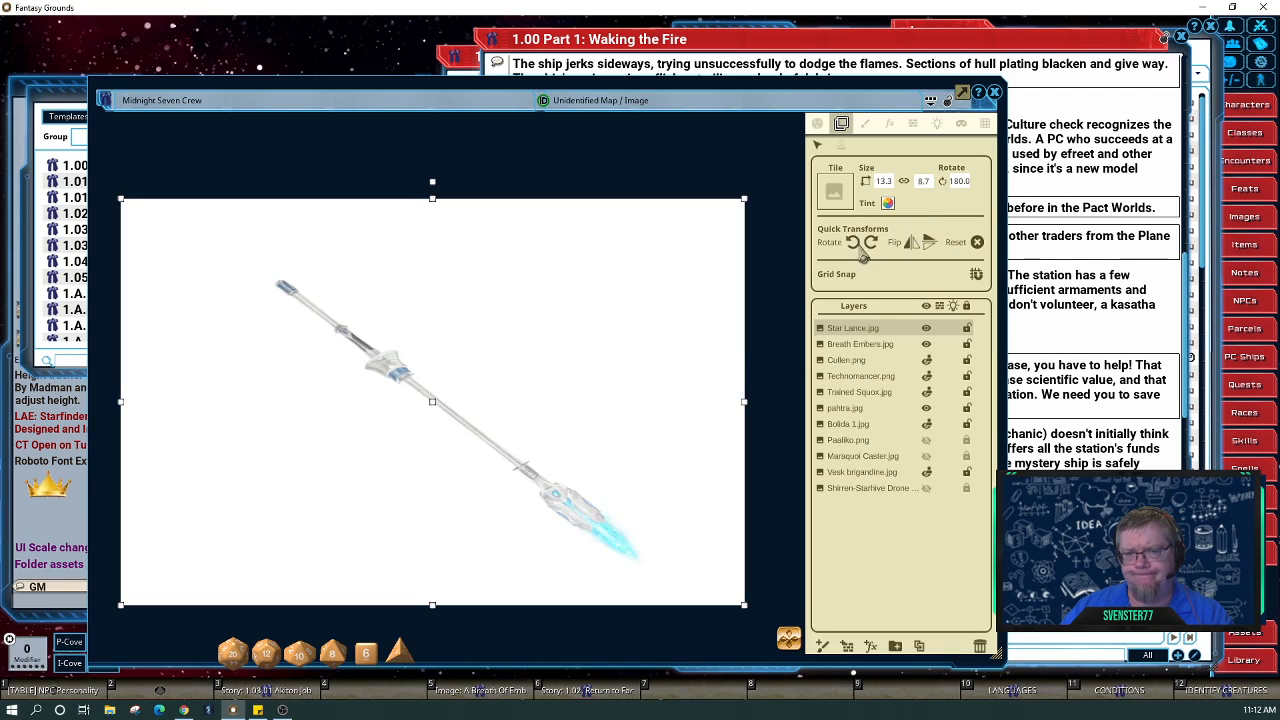
{"action": "left_click_drag", "start_coordinate": [832, 332], "coordinate": [840, 488]}
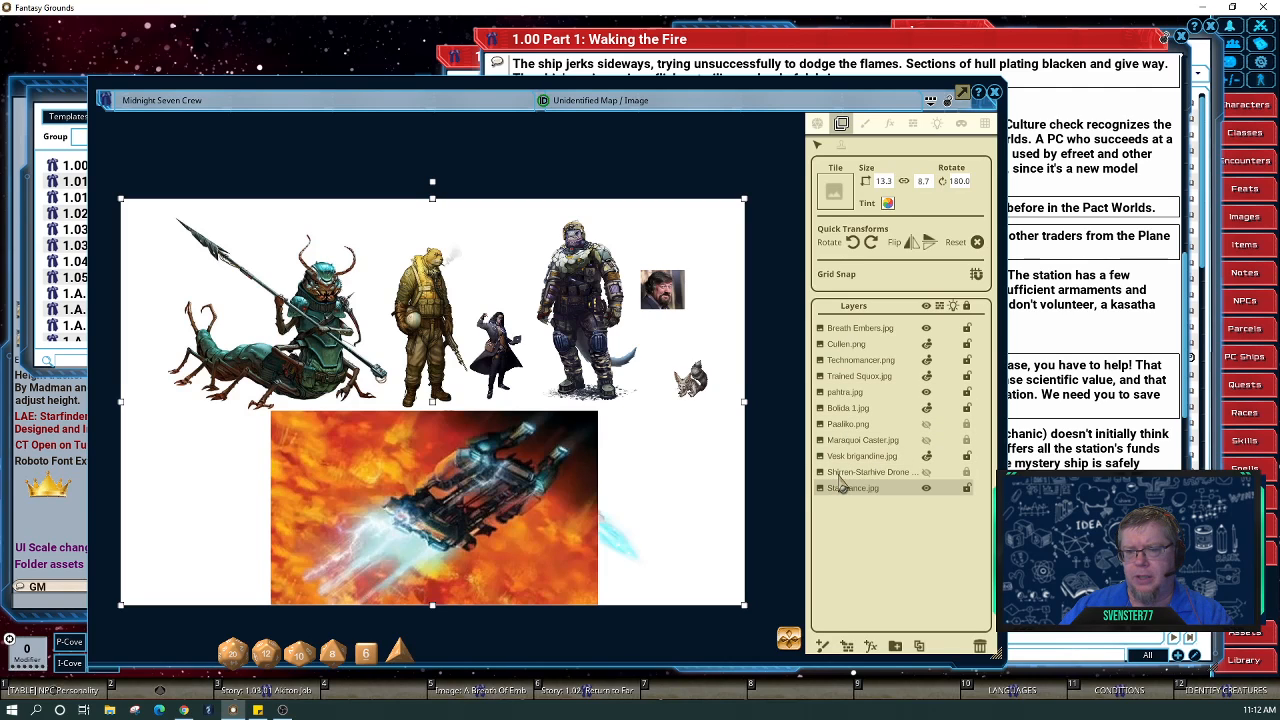
Shift the Breath Embers.jpg tile right beneath the crew figures so it covers the Star Lance ship behind it.
{"action": "left_click", "coordinate": [512, 506]}
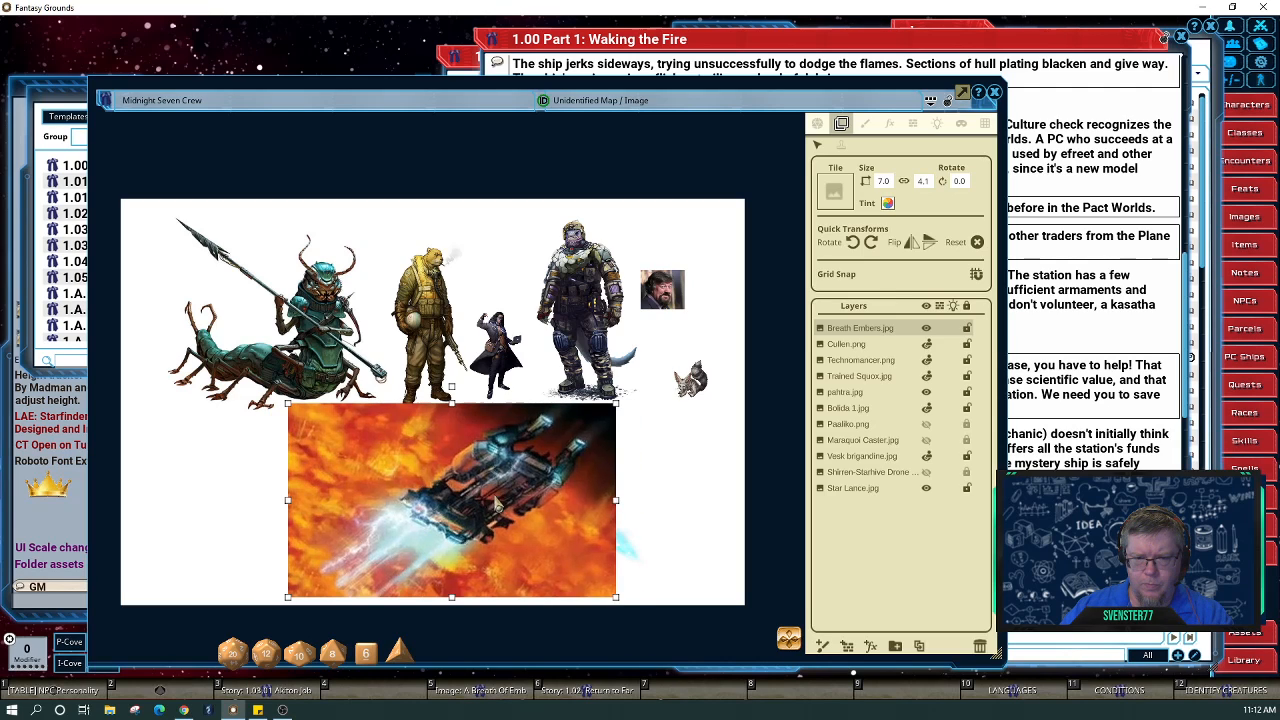
{"action": "left_click_drag", "start_coordinate": [490, 497], "coordinate": [498, 497]}
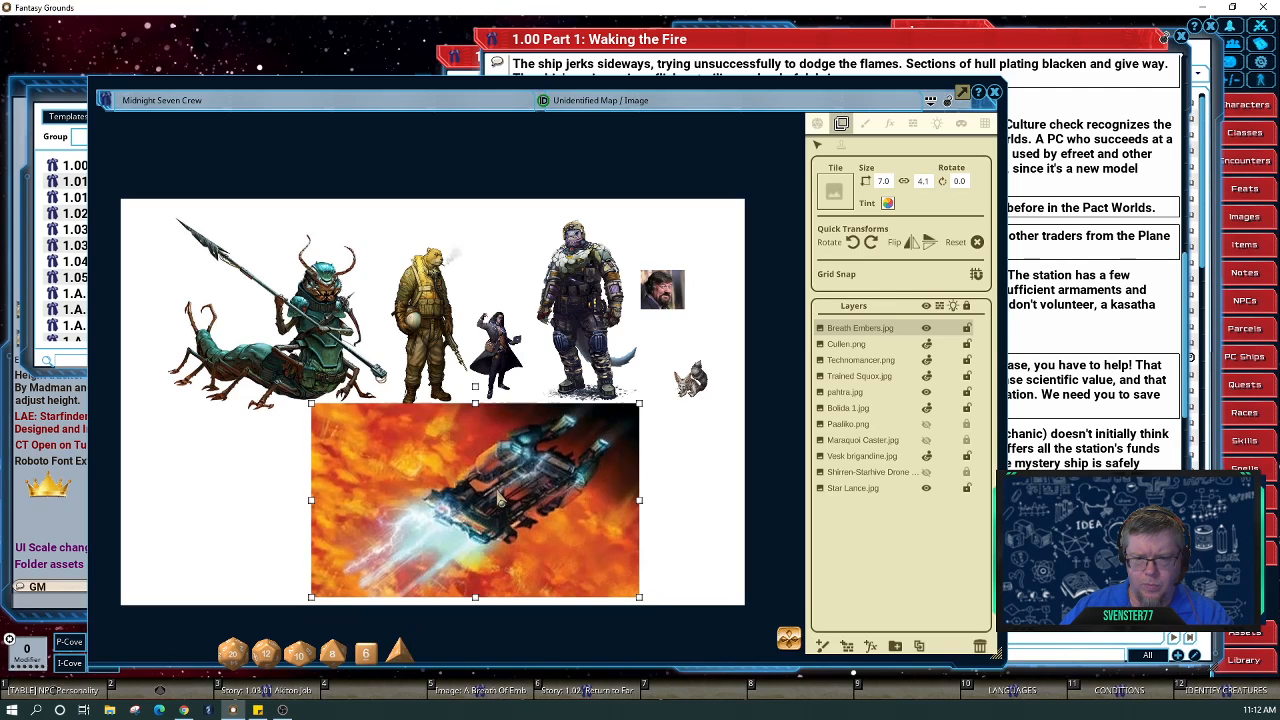
{"action": "key", "text": "ctrl+z"}
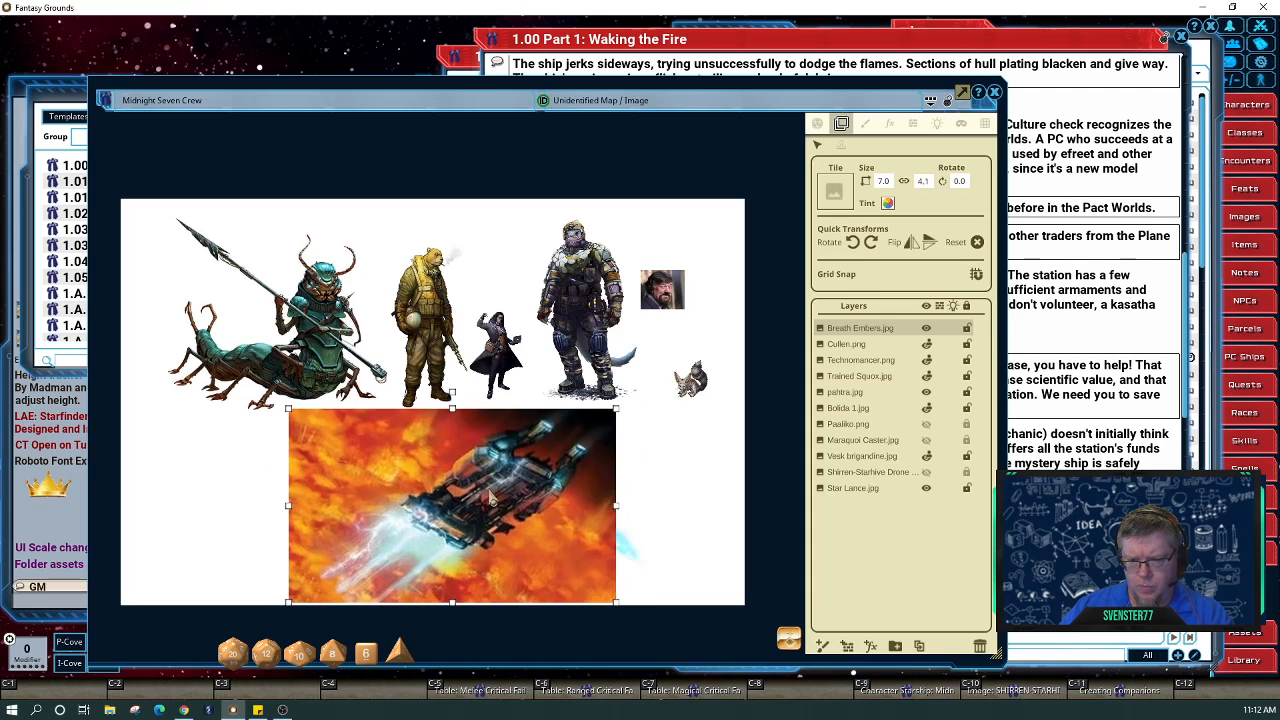
{"action": "left_click_drag", "start_coordinate": [492, 498], "coordinate": [512, 498]}
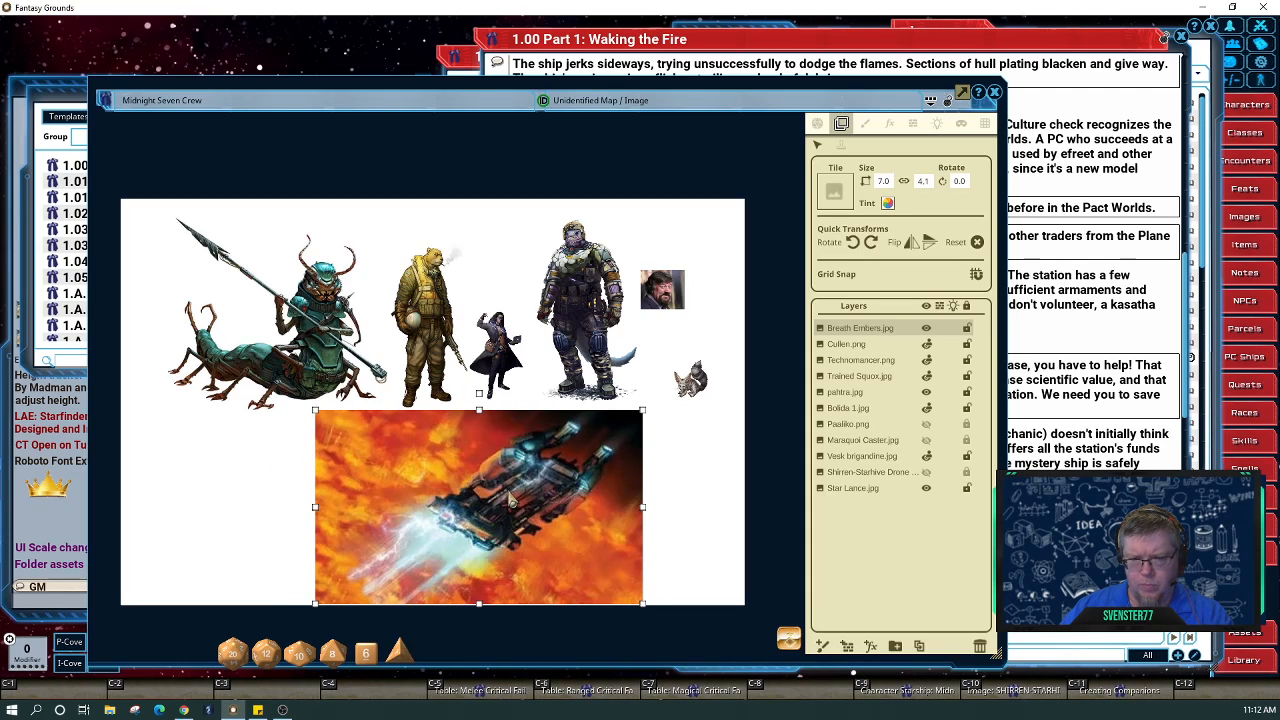
{"action": "left_click", "coordinate": [594, 638]}
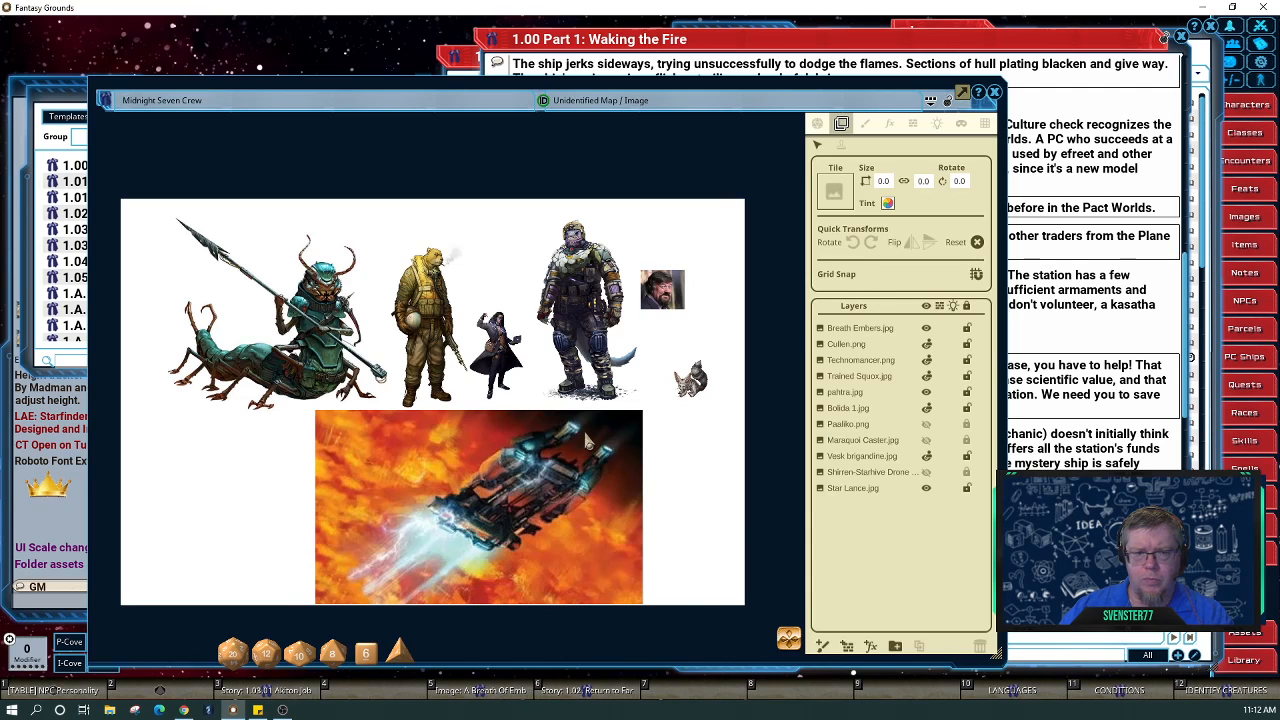
Narrow the Star Lance.jpg background tile to a width of 12.0 and recentre the Breath Embers.jpg tile below the crew.
{"action": "left_click", "coordinate": [160, 356]}
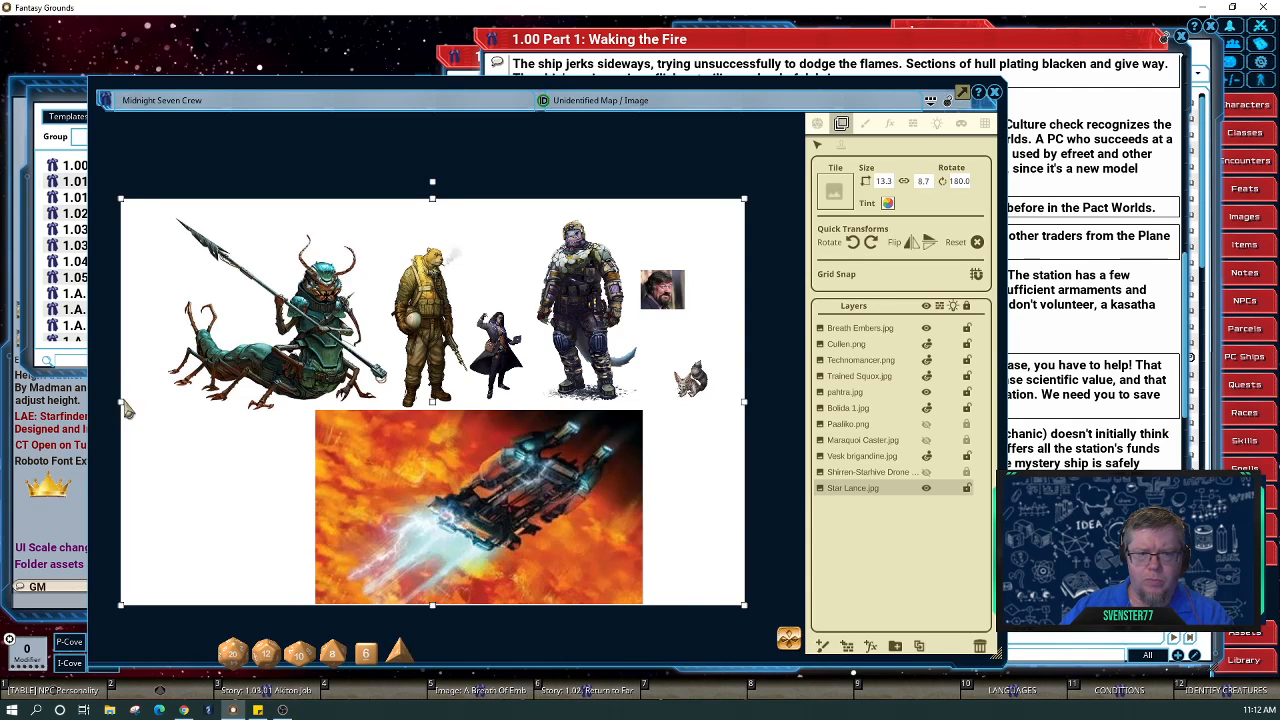
{"action": "left_click_drag", "start_coordinate": [122, 402], "coordinate": [156, 411]}
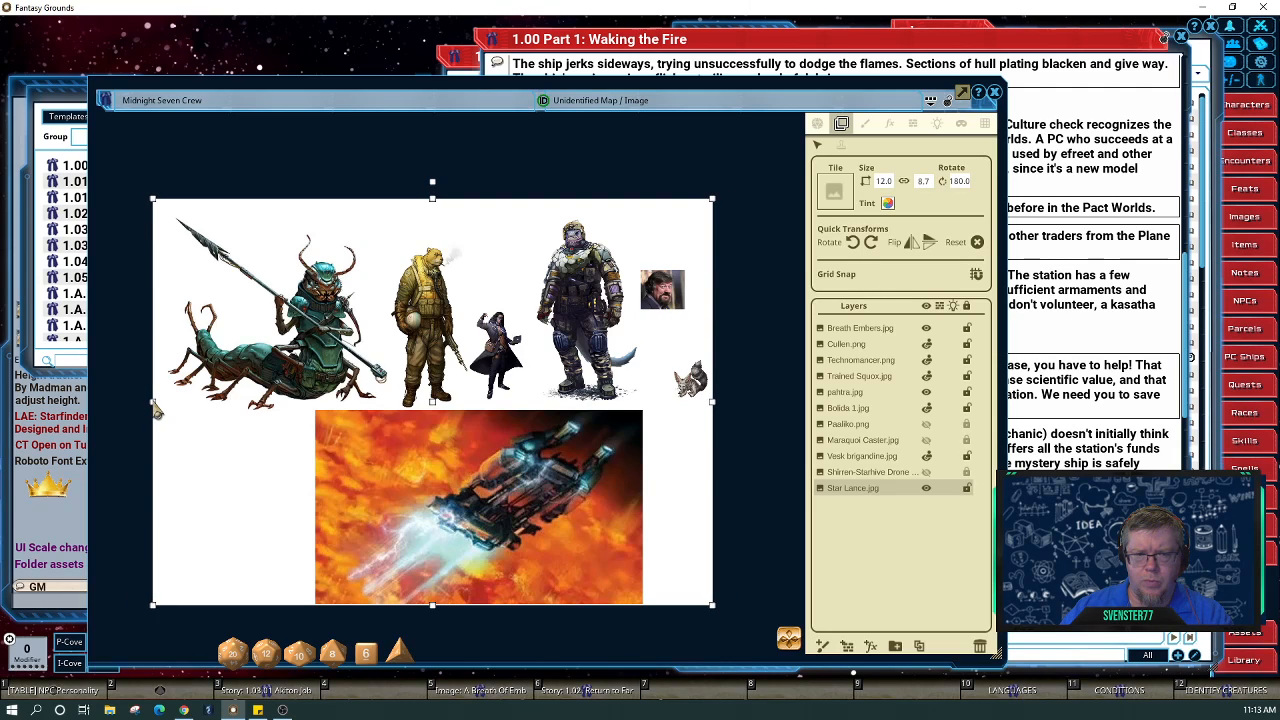
{"action": "left_click", "coordinate": [508, 506]}
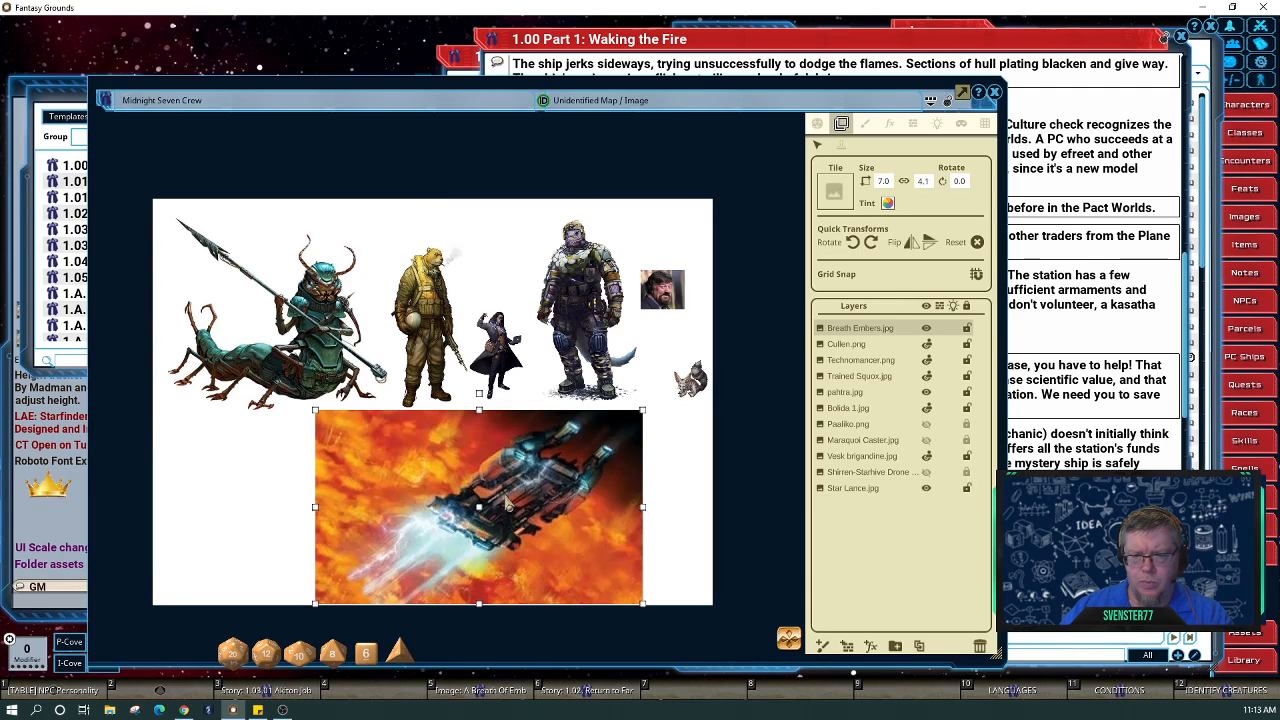
{"action": "mouse_move", "coordinate": [507, 501]}
{"action": "left_mouse_down"}
{"action": "mouse_move", "coordinate": [470, 505]}
{"action": "mouse_move", "coordinate": [487, 504]}
{"action": "left_mouse_up"}
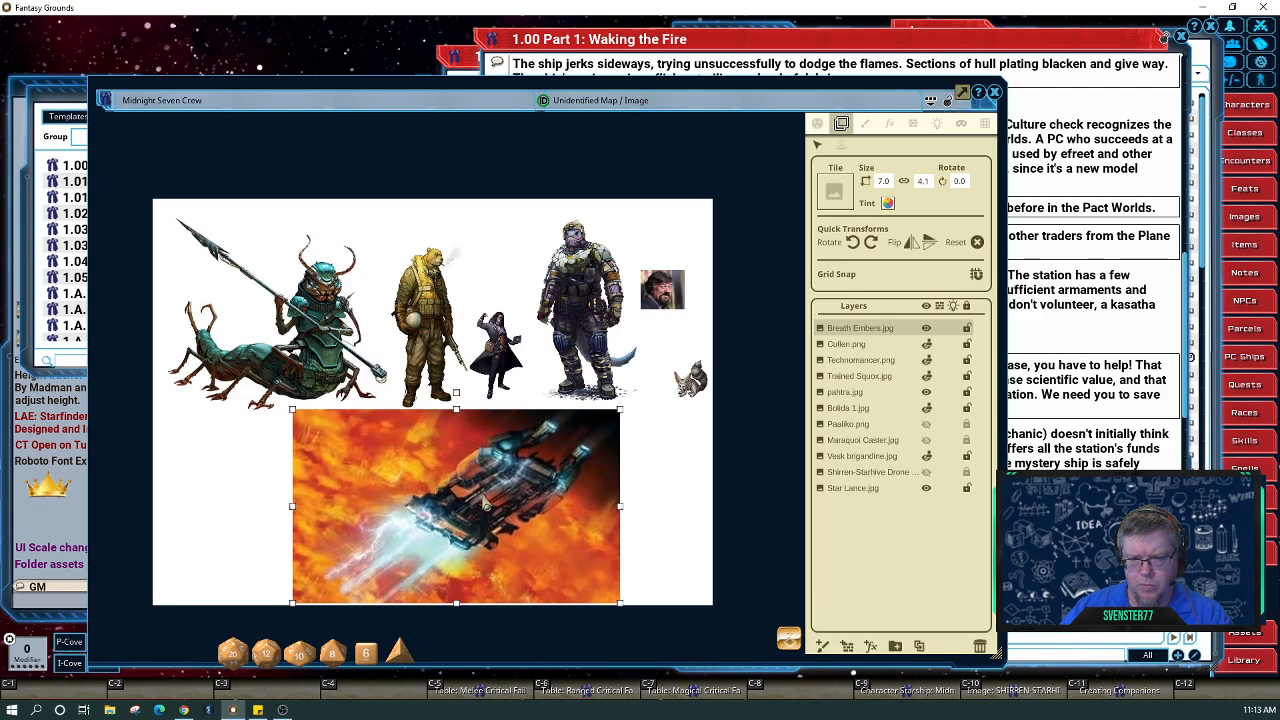
{"action": "left_click", "coordinate": [603, 646]}
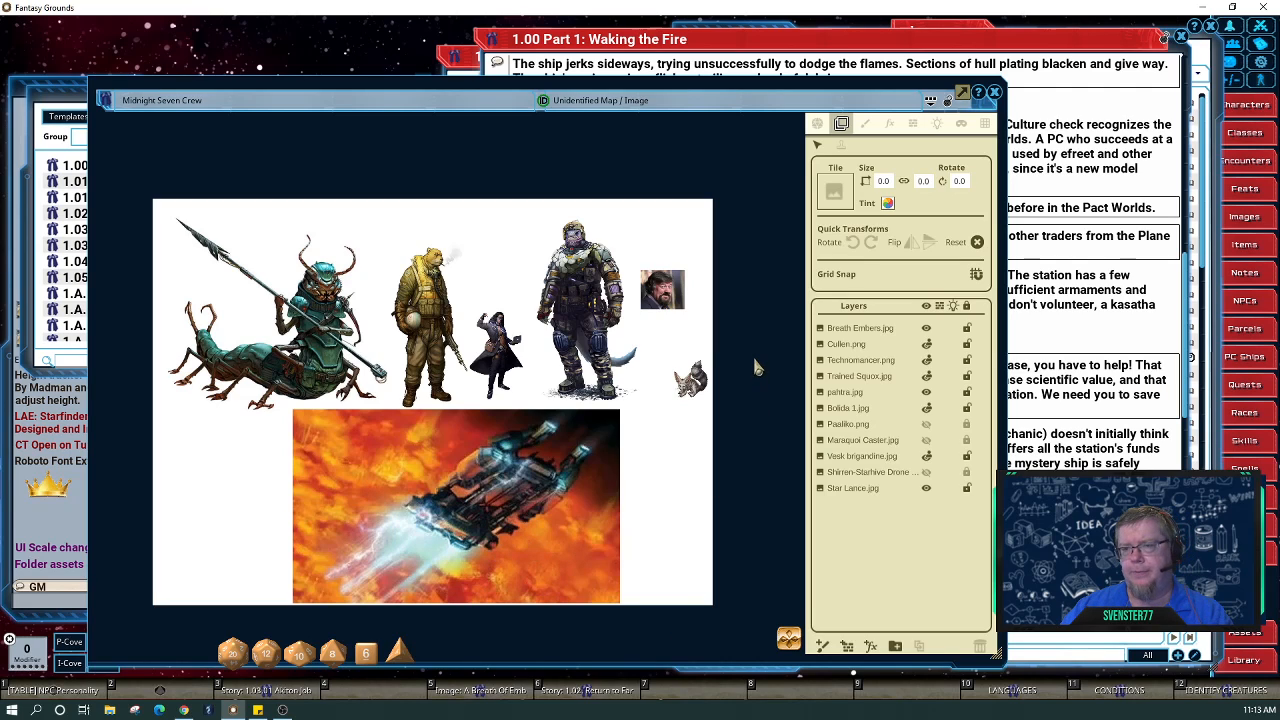
Lock the Midnight Seven Crew image, shrink its window to fit closely around the artwork and move it off the story list.
{"action": "left_click", "coordinate": [816, 124]}
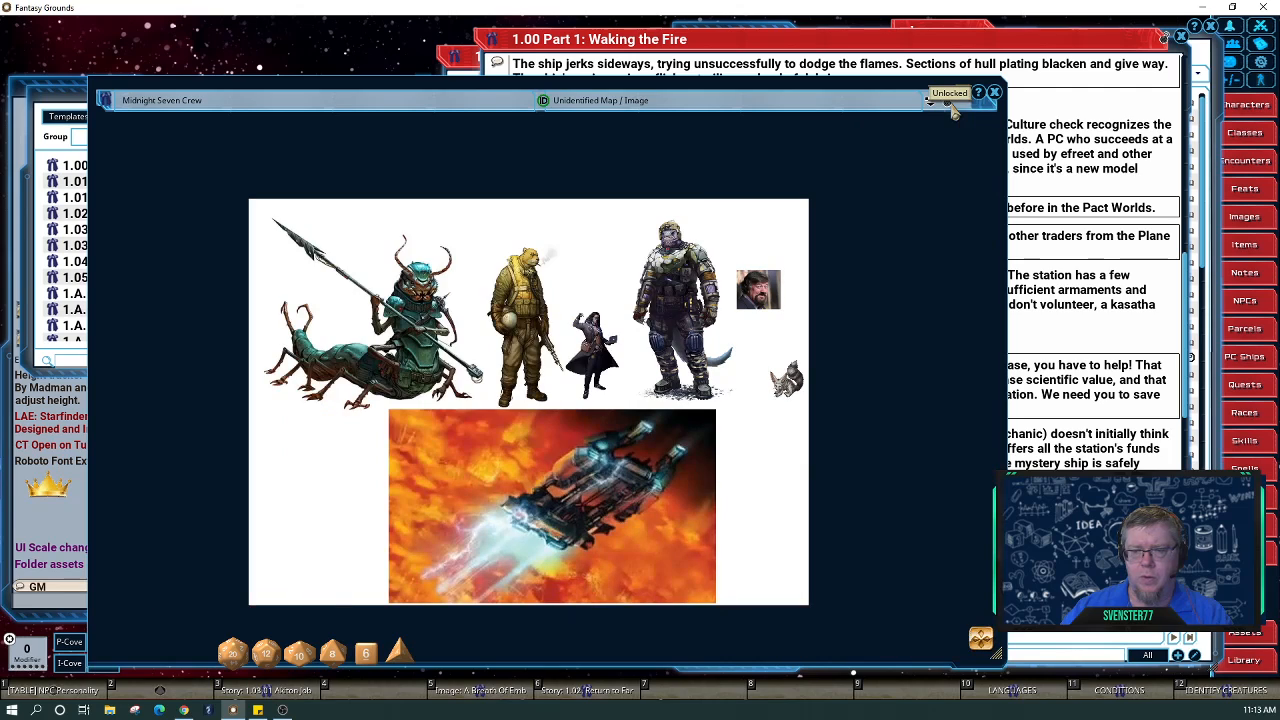
{"action": "left_click", "coordinate": [930, 100]}
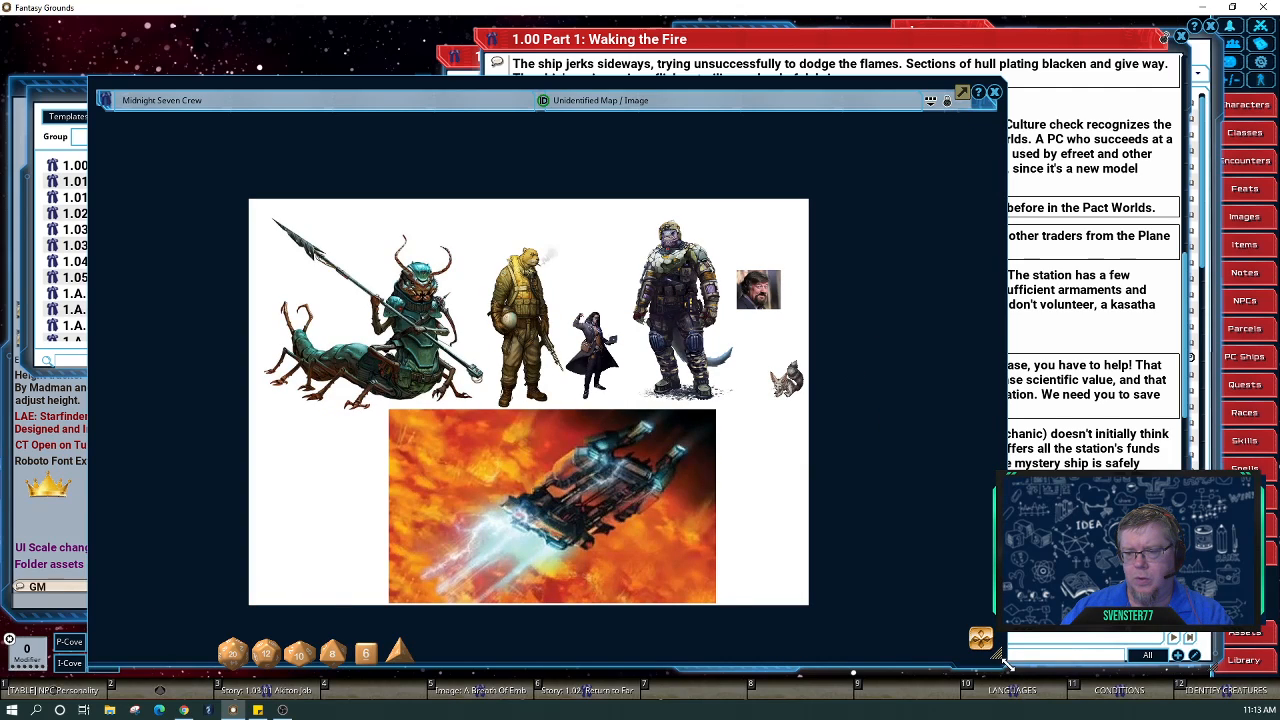
{"action": "left_click_drag", "start_coordinate": [1005, 665], "coordinate": [773, 573]}
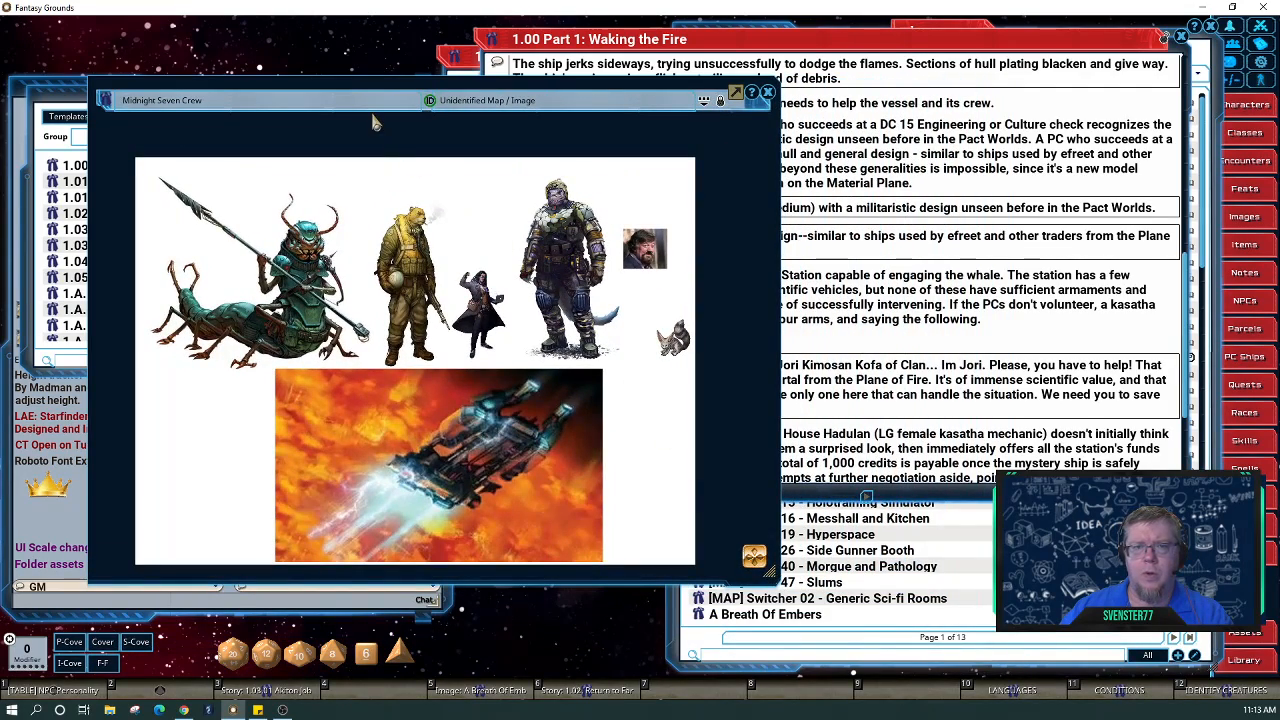
{"action": "left_click_drag", "start_coordinate": [333, 83], "coordinate": [573, 96]}
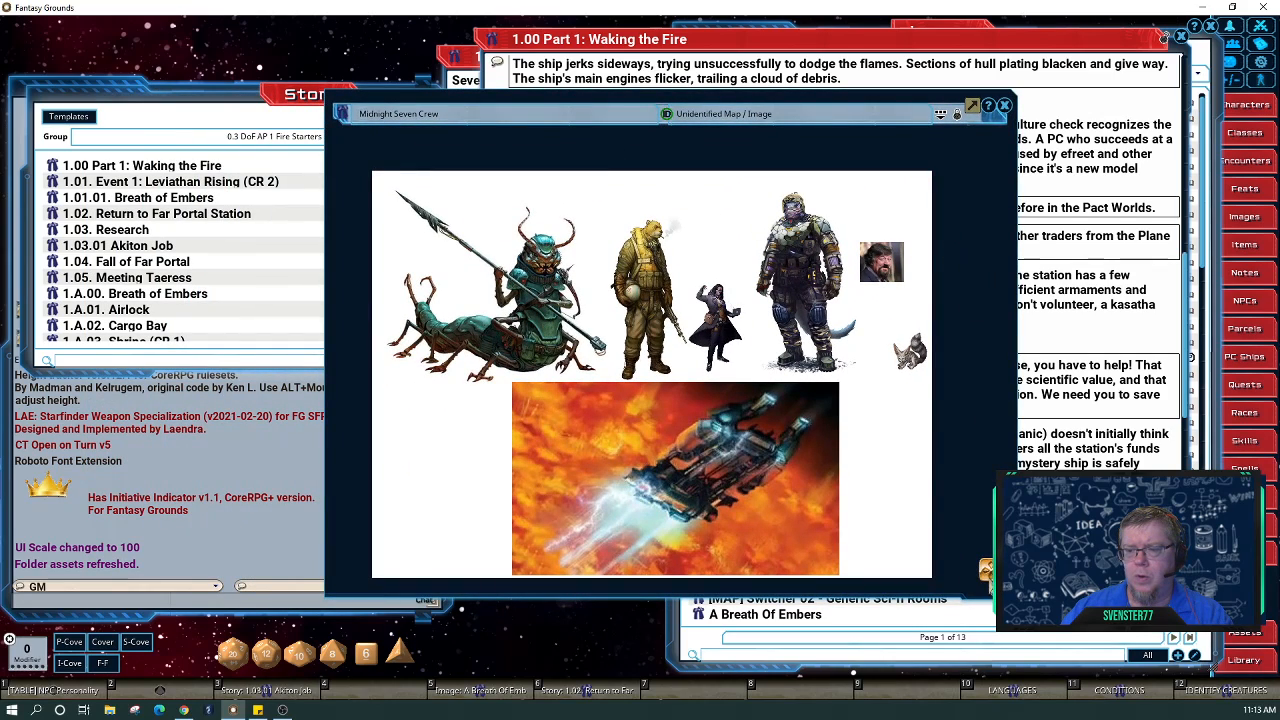
{"action": "left_click_drag", "start_coordinate": [778, 540], "coordinate": [797, 492]}
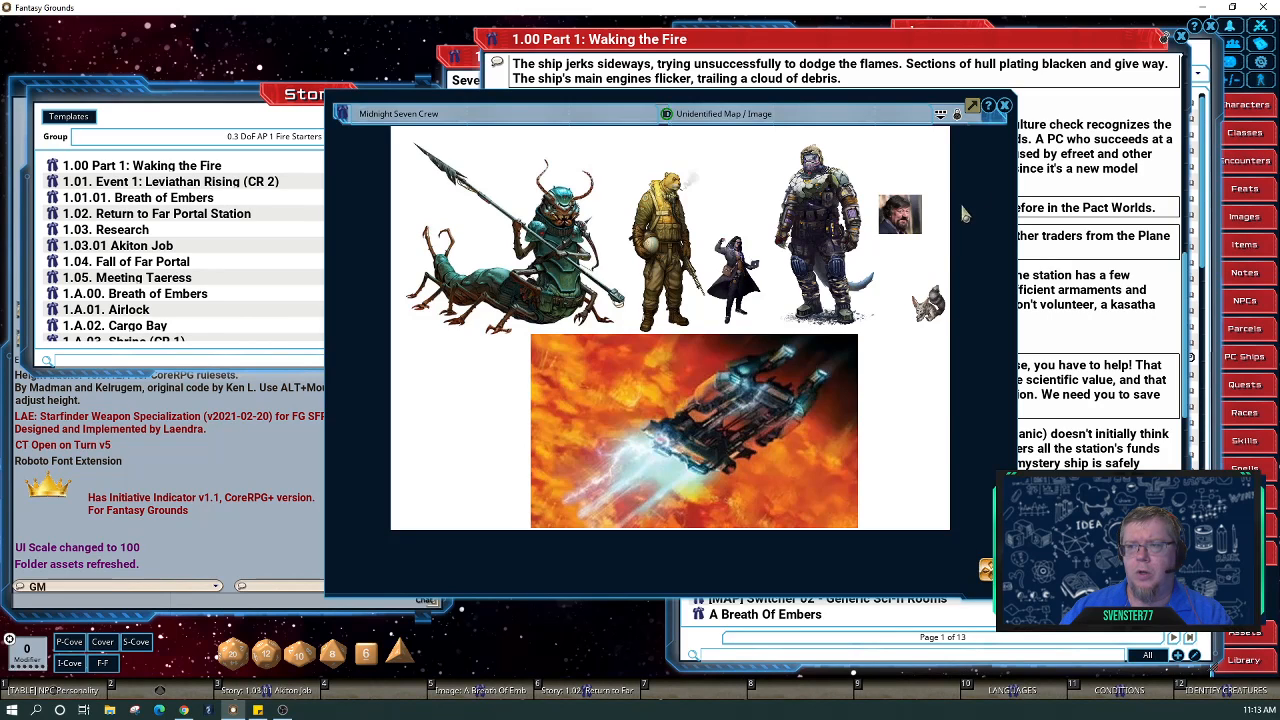
Unlock the image, hide the Breath Embers.jpg layer and show the Shirren-Starhive Drone layer with the same visibility setting as the crew layers.
{"action": "left_click", "coordinate": [941, 114]}
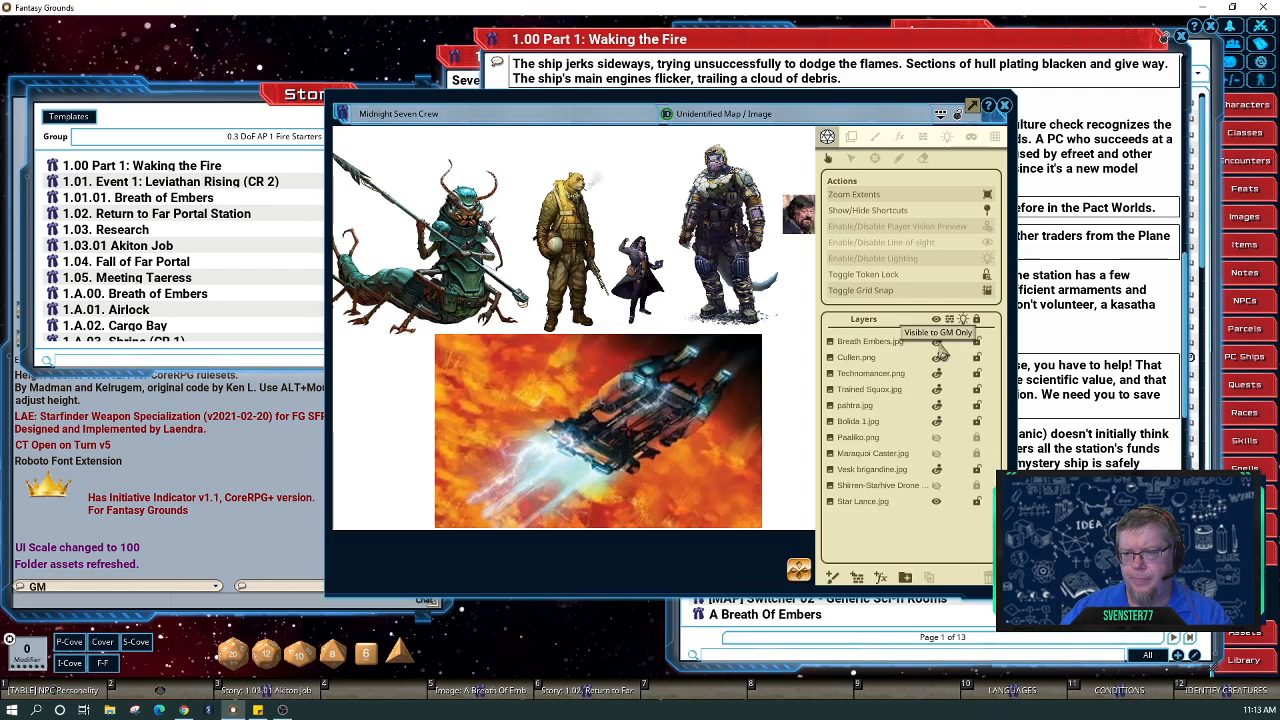
{"action": "left_click", "coordinate": [937, 343]}
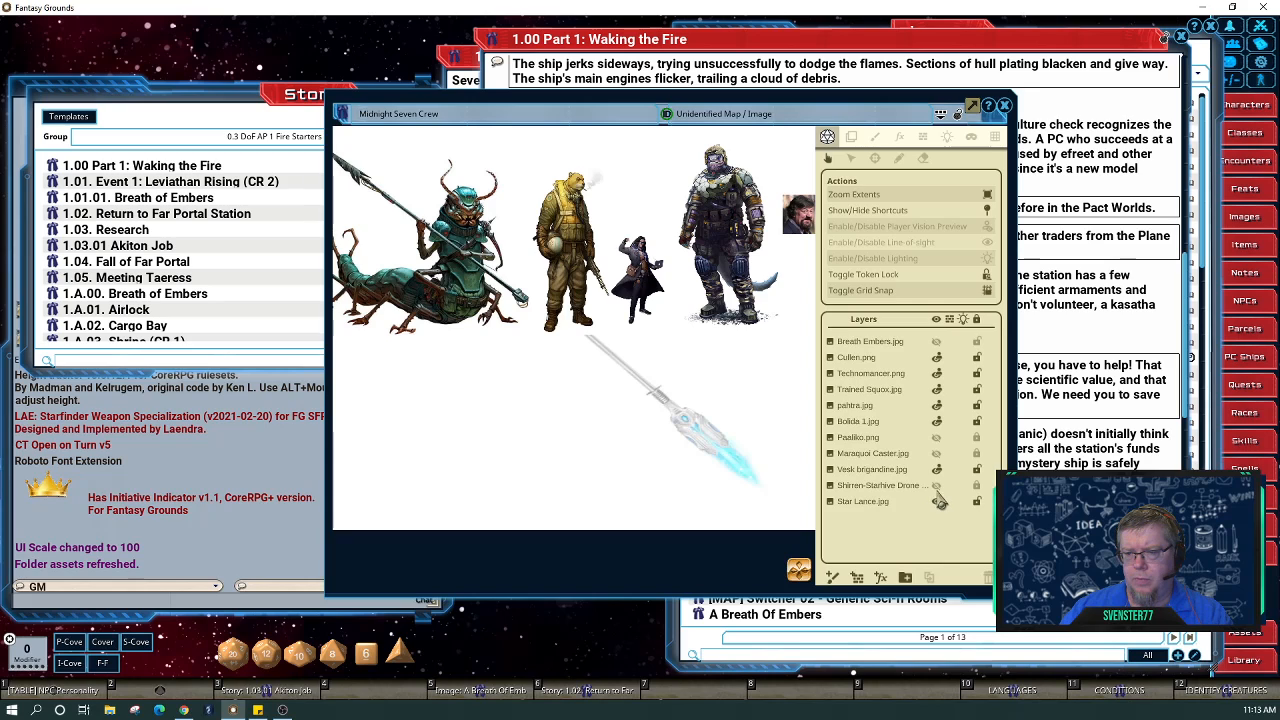
{"action": "left_click", "coordinate": [937, 485]}
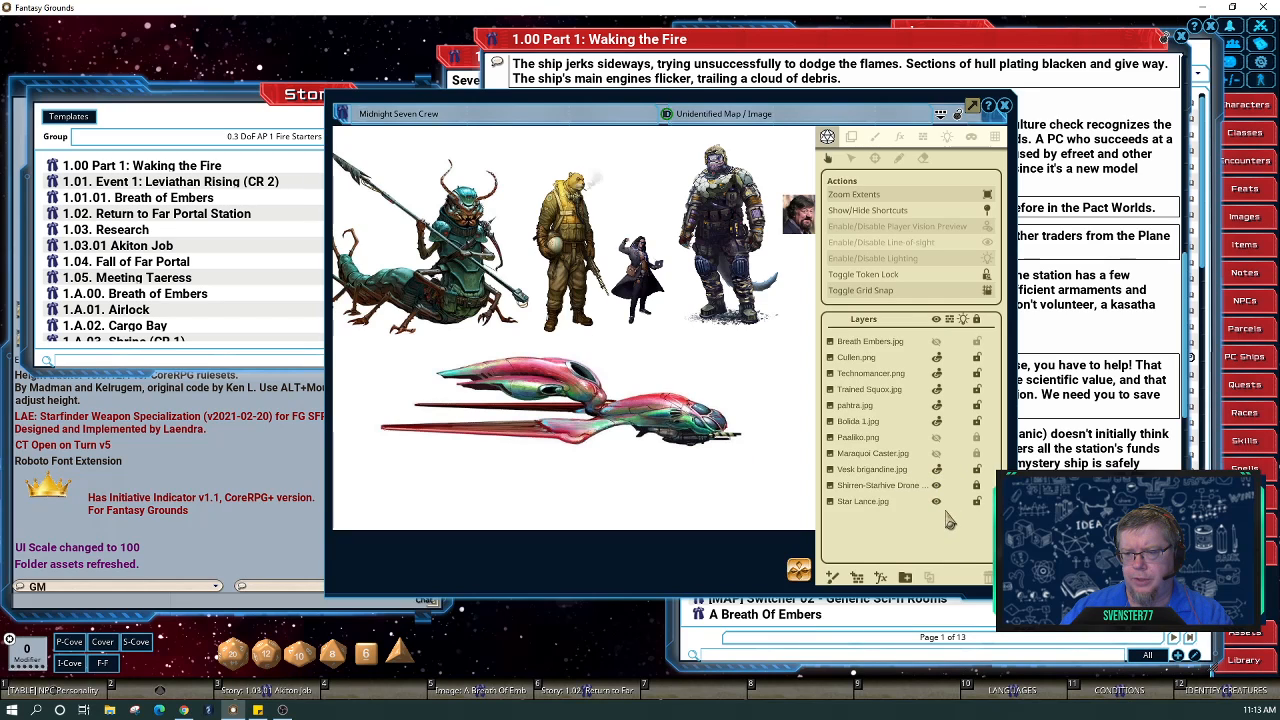
{"action": "left_click", "coordinate": [937, 485]}
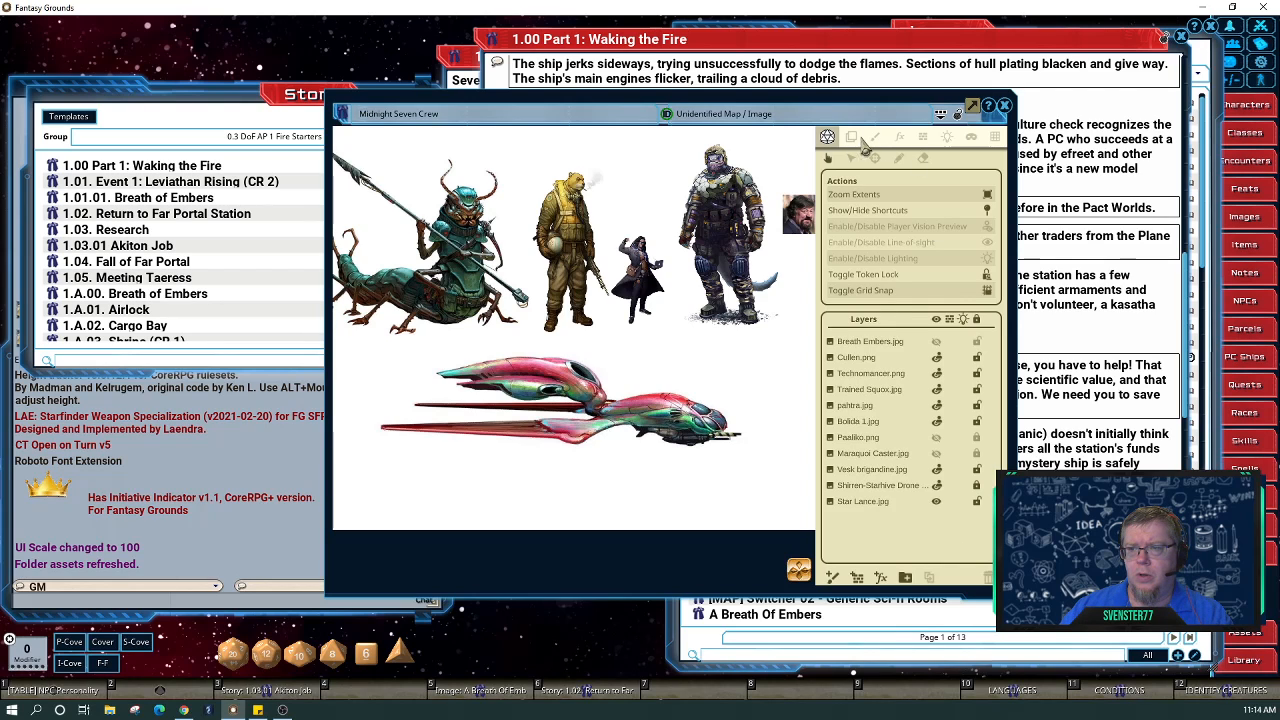
Lock the Midnight Seven Crew image again, centre the artwork in its window and close the image.
{"action": "left_click", "coordinate": [957, 115]}
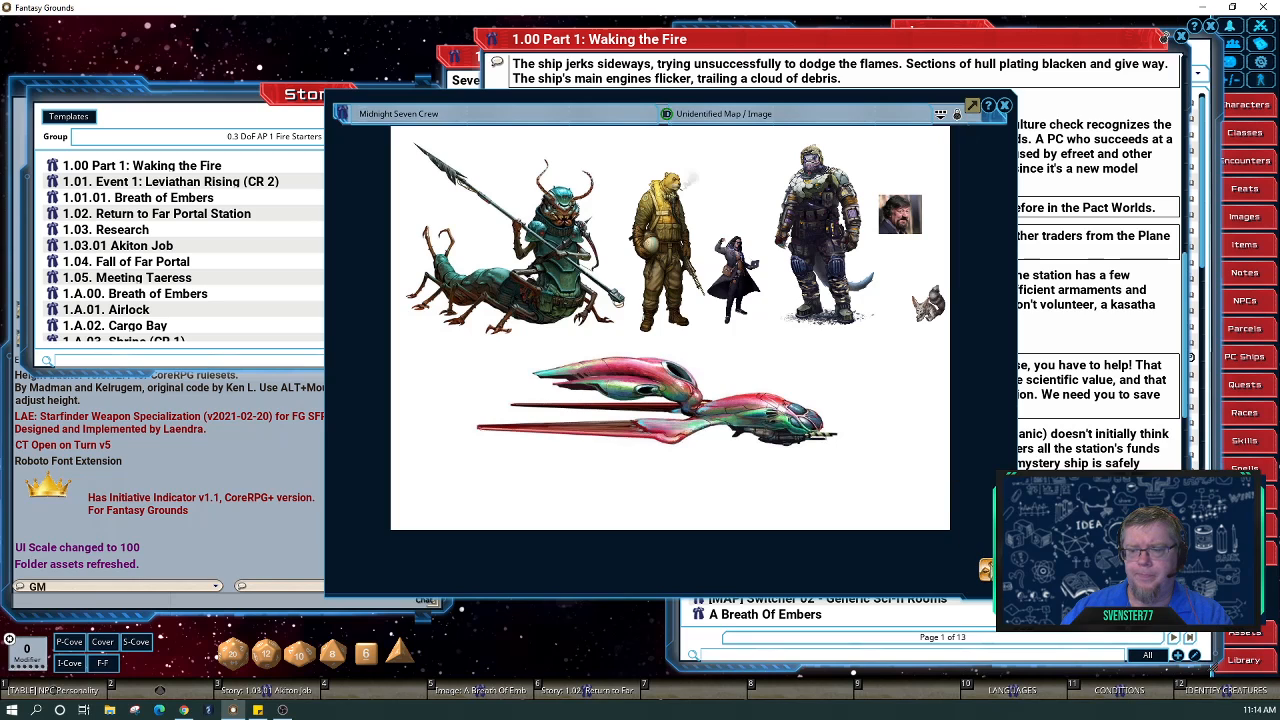
{"action": "left_click_drag", "start_coordinate": [1002, 560], "coordinate": [996, 554]}
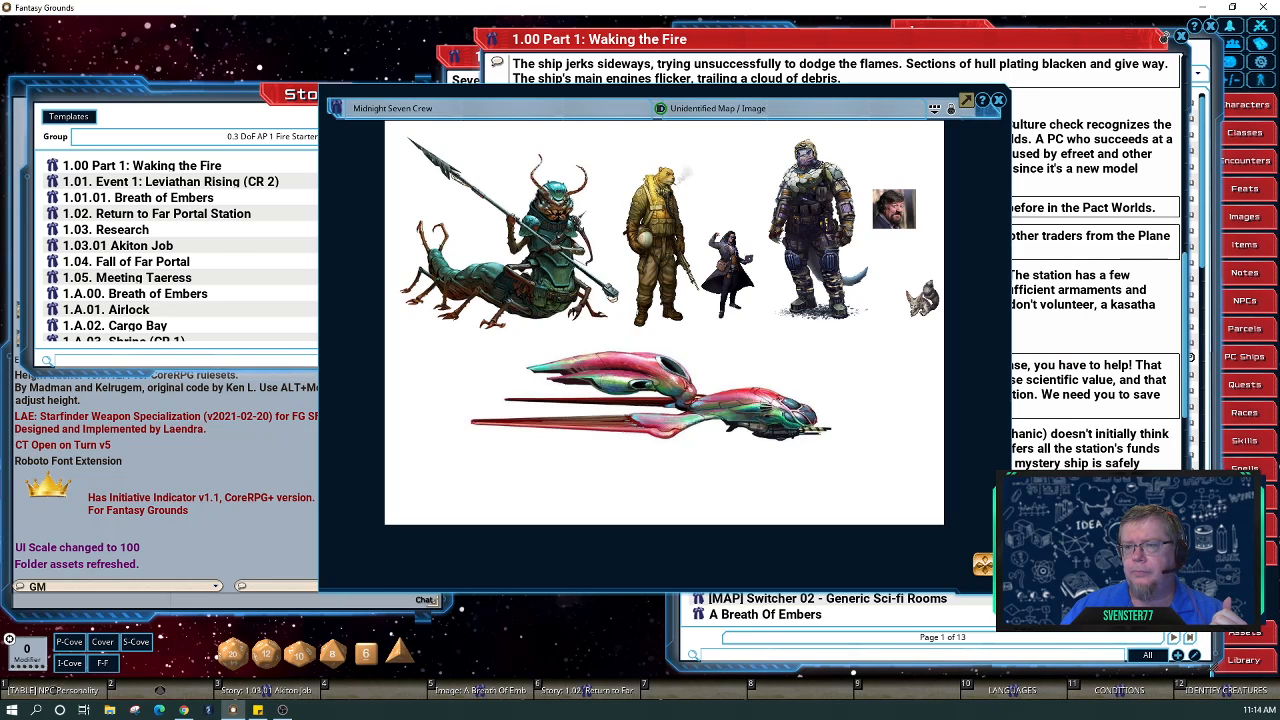
{"action": "left_click_drag", "start_coordinate": [613, 298], "coordinate": [613, 338]}
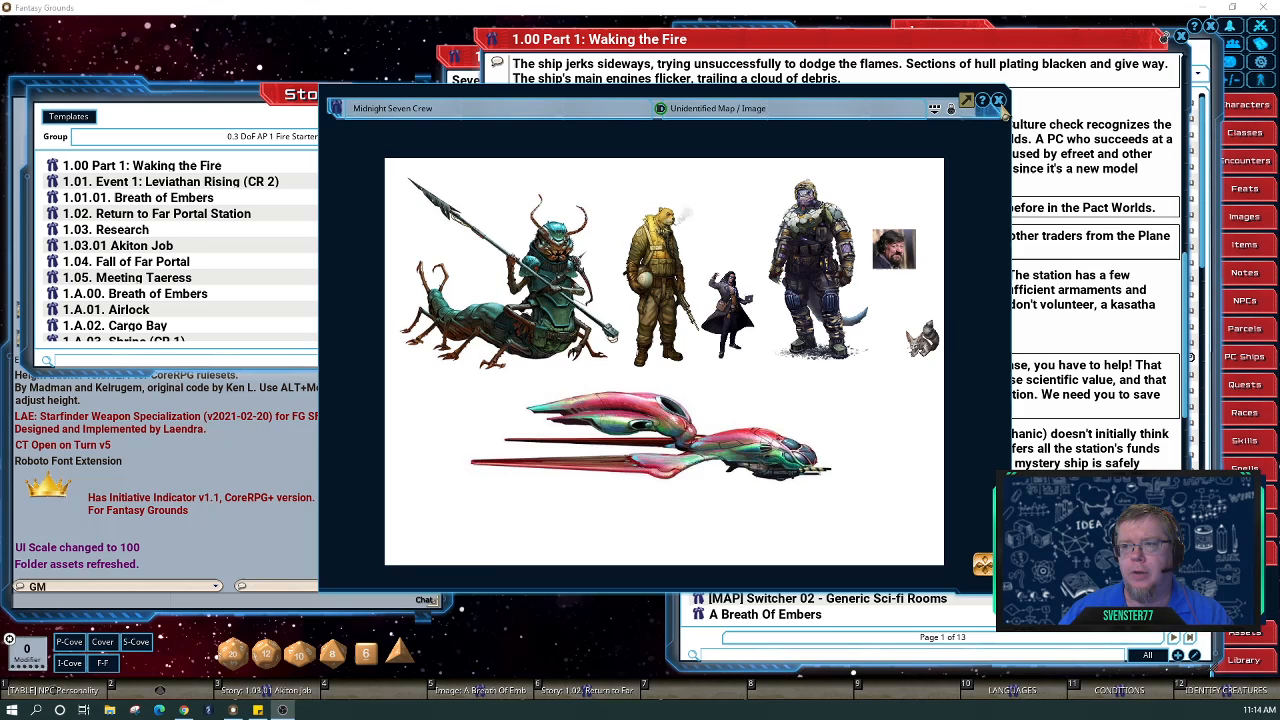
{"action": "left_click", "coordinate": [998, 101]}
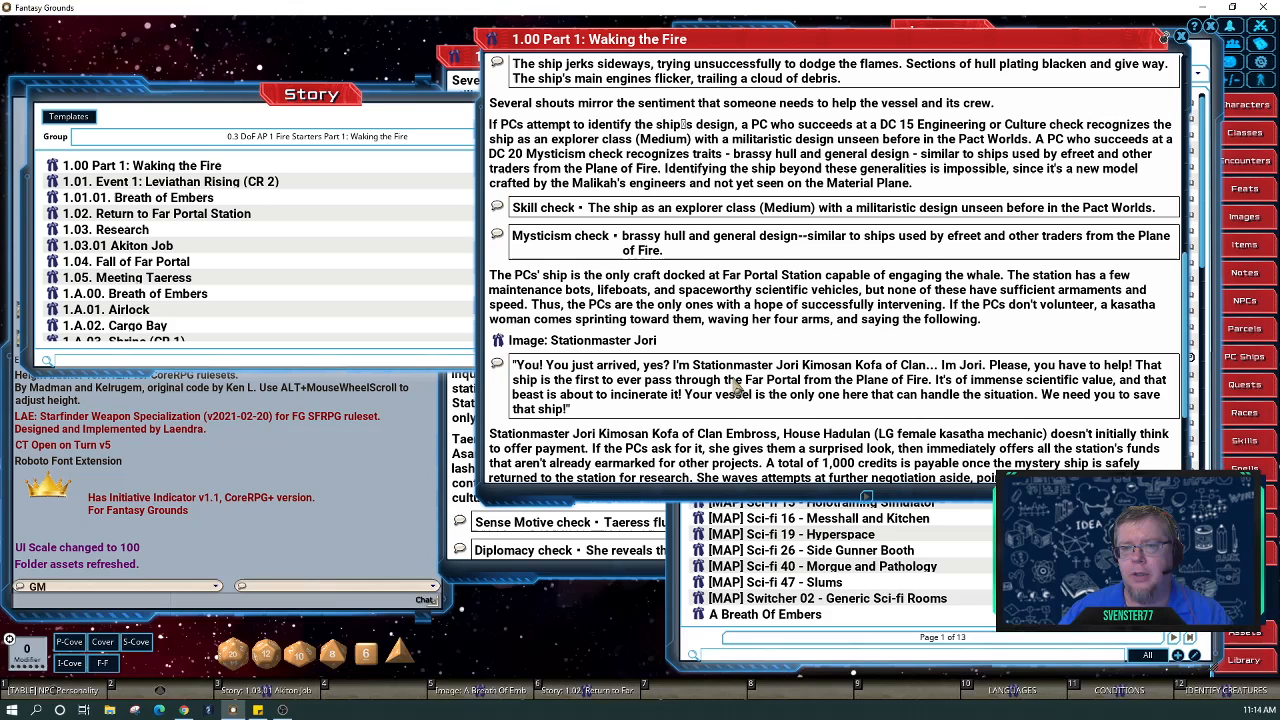
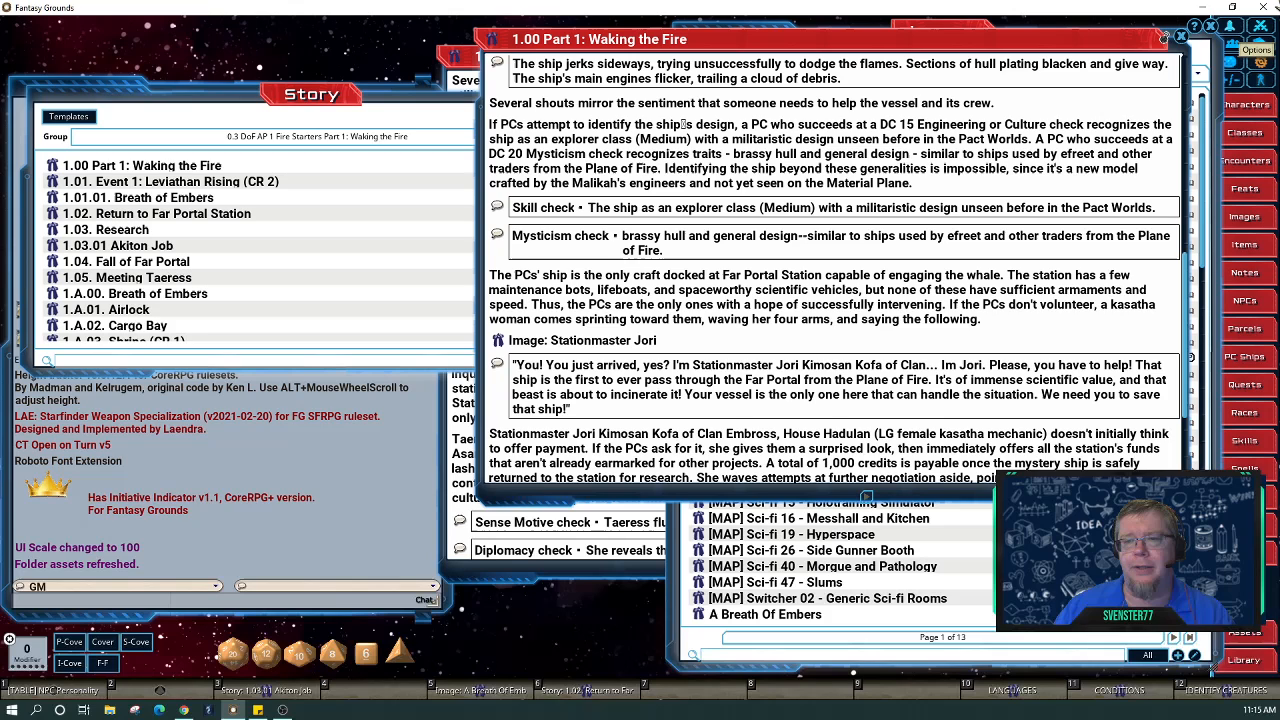
Open the Message of the Day and the campaign calendar and arrange the two windows side by side.
{"action": "left_click", "coordinate": [1259, 61]}
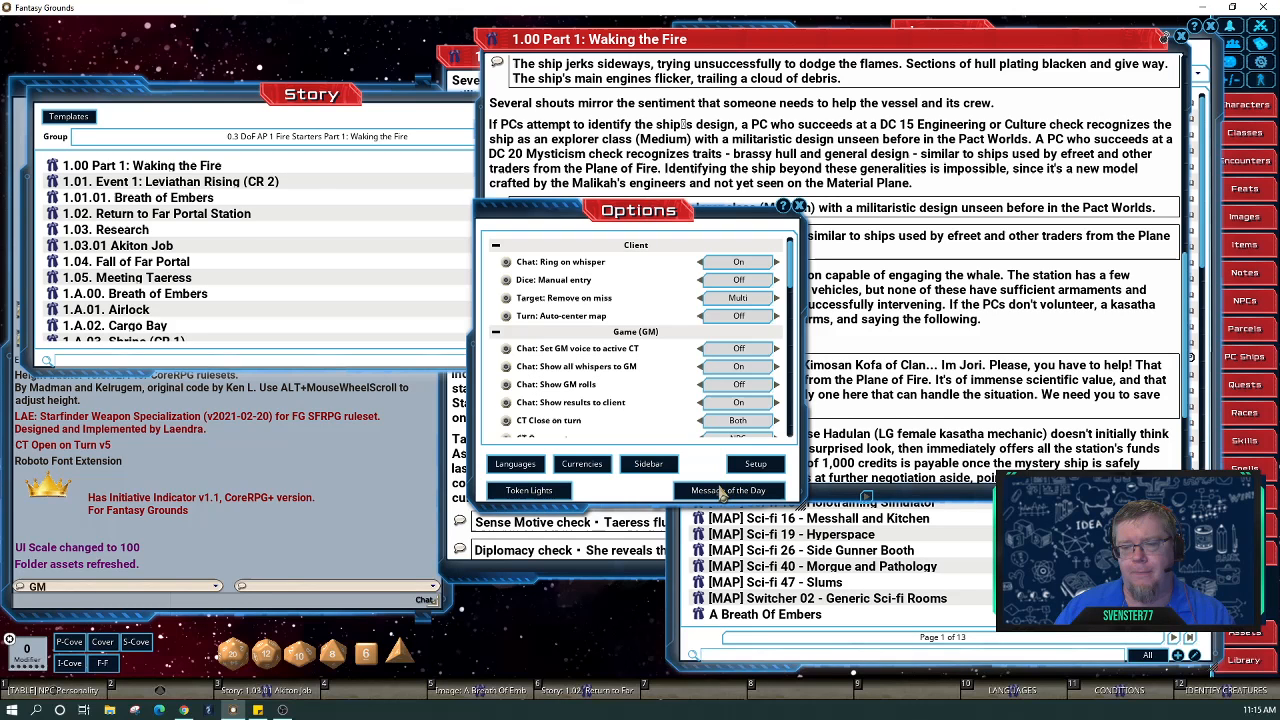
{"action": "left_click", "coordinate": [722, 490]}
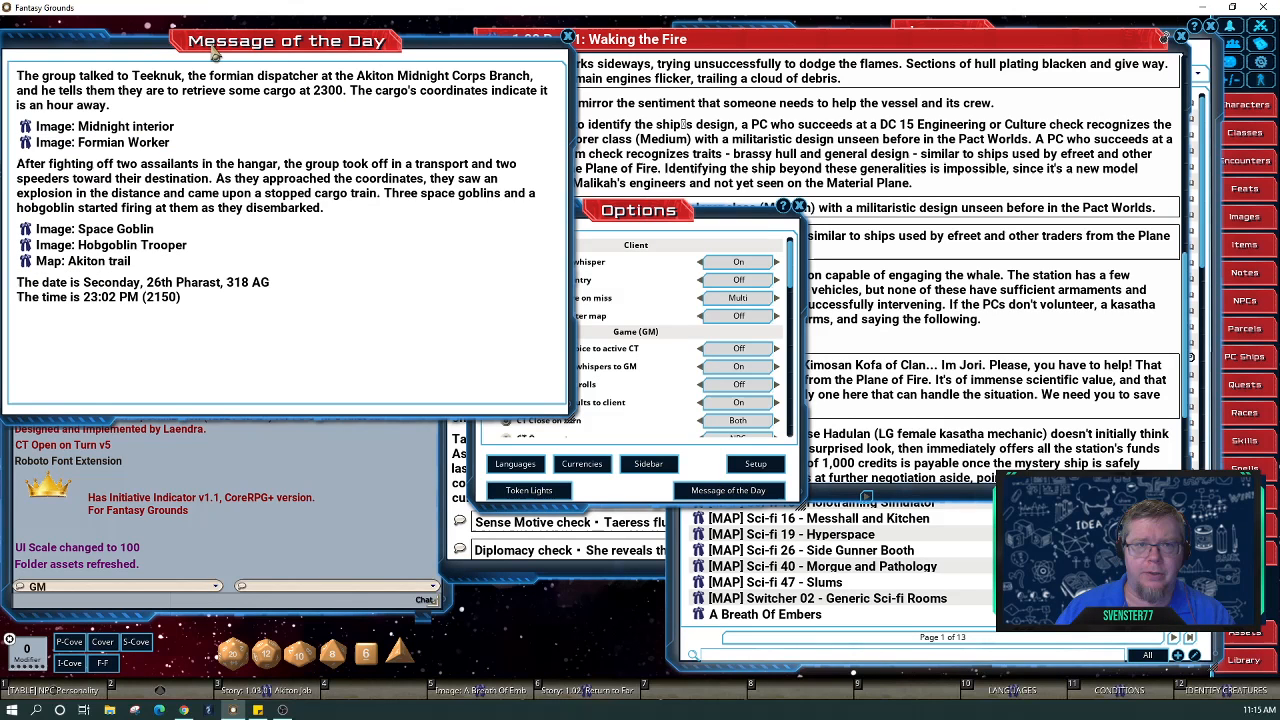
{"action": "left_click_drag", "start_coordinate": [214, 55], "coordinate": [846, 199]}
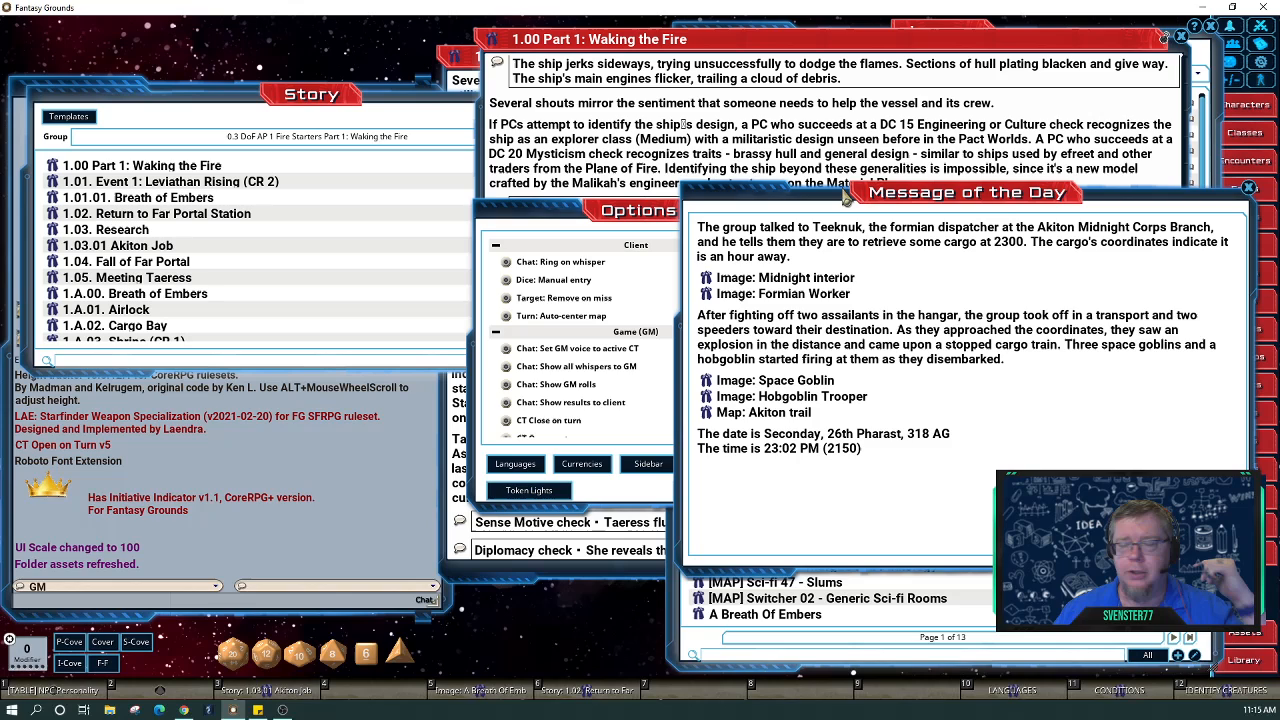
{"action": "left_click", "coordinate": [1262, 25]}
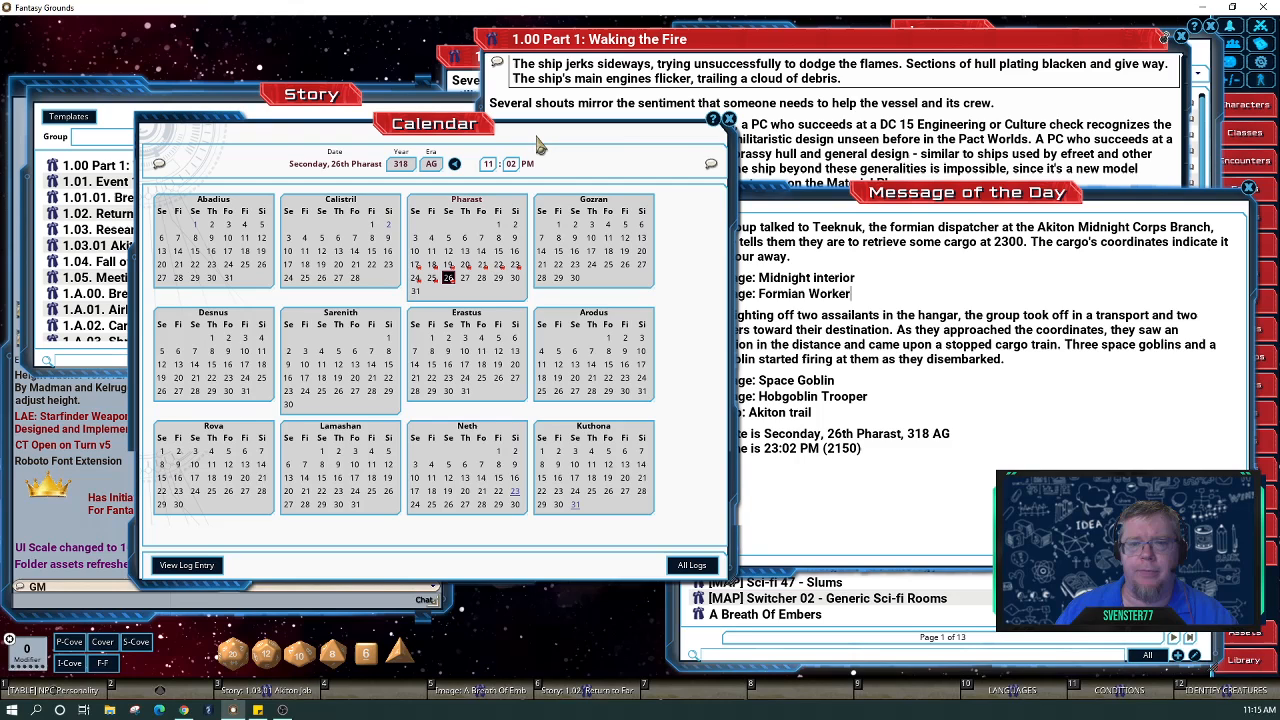
{"action": "left_click_drag", "start_coordinate": [537, 145], "coordinate": [275, 92]}
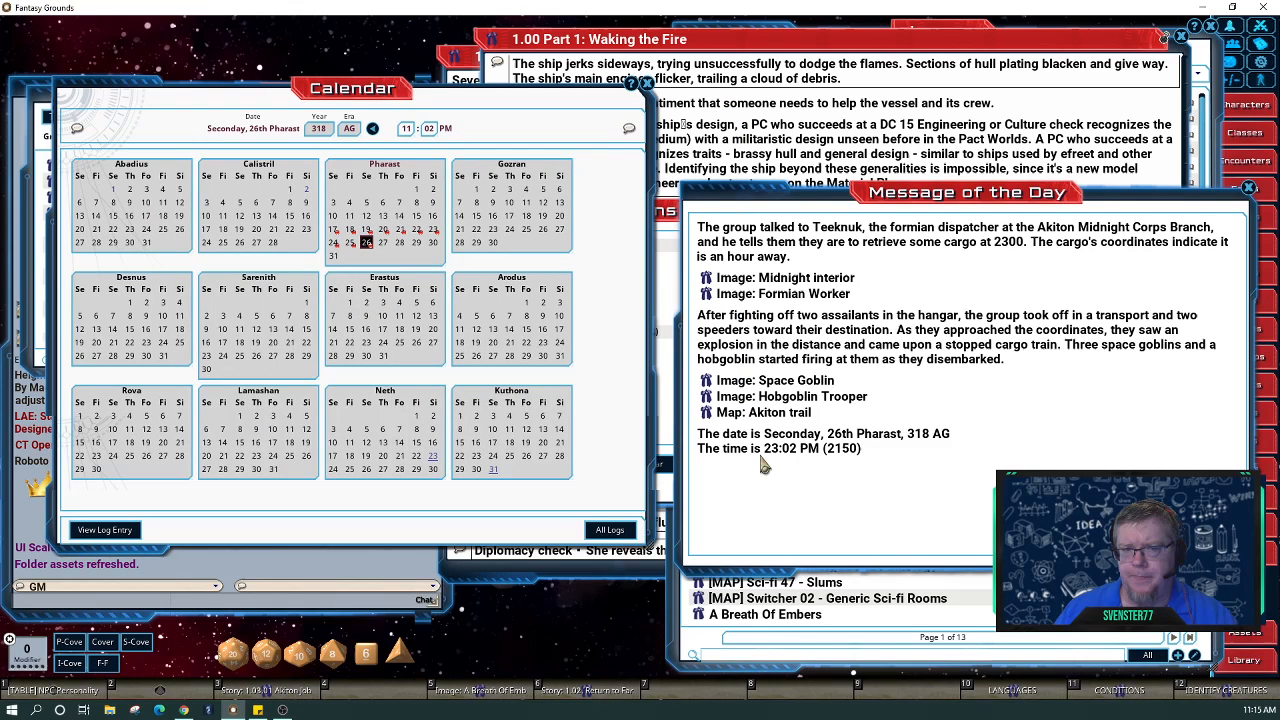
Review the calendar's player log entries for 17th, 18th and 21st Pharast, 318 AG.
{"action": "left_click", "coordinate": [335, 231]}
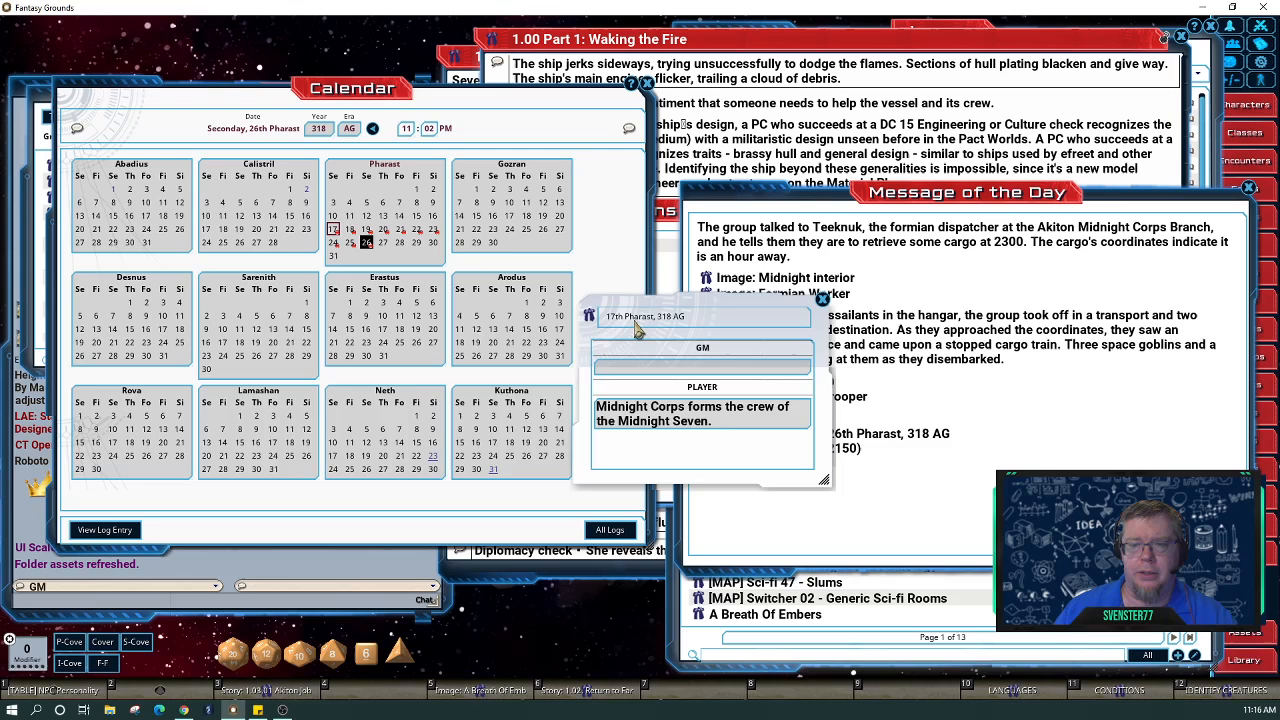
{"action": "left_click", "coordinate": [822, 300]}
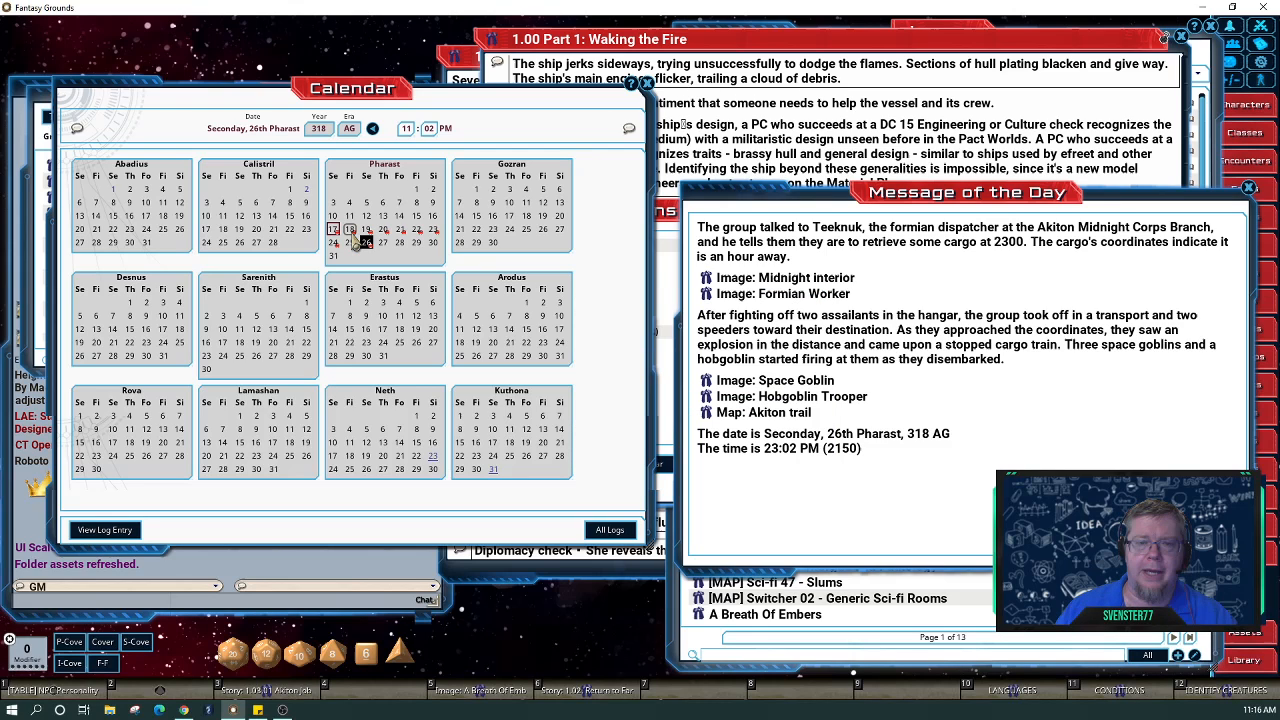
{"action": "left_click", "coordinate": [350, 231]}
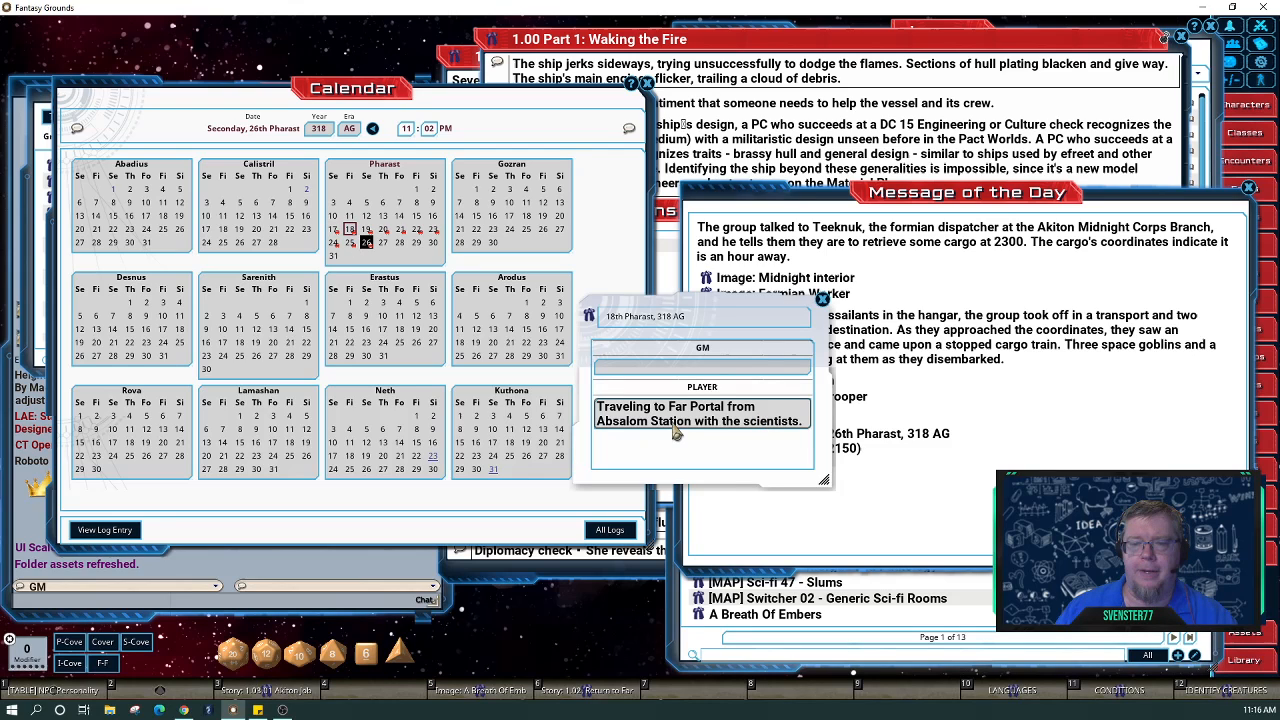
{"action": "left_click", "coordinate": [822, 300]}
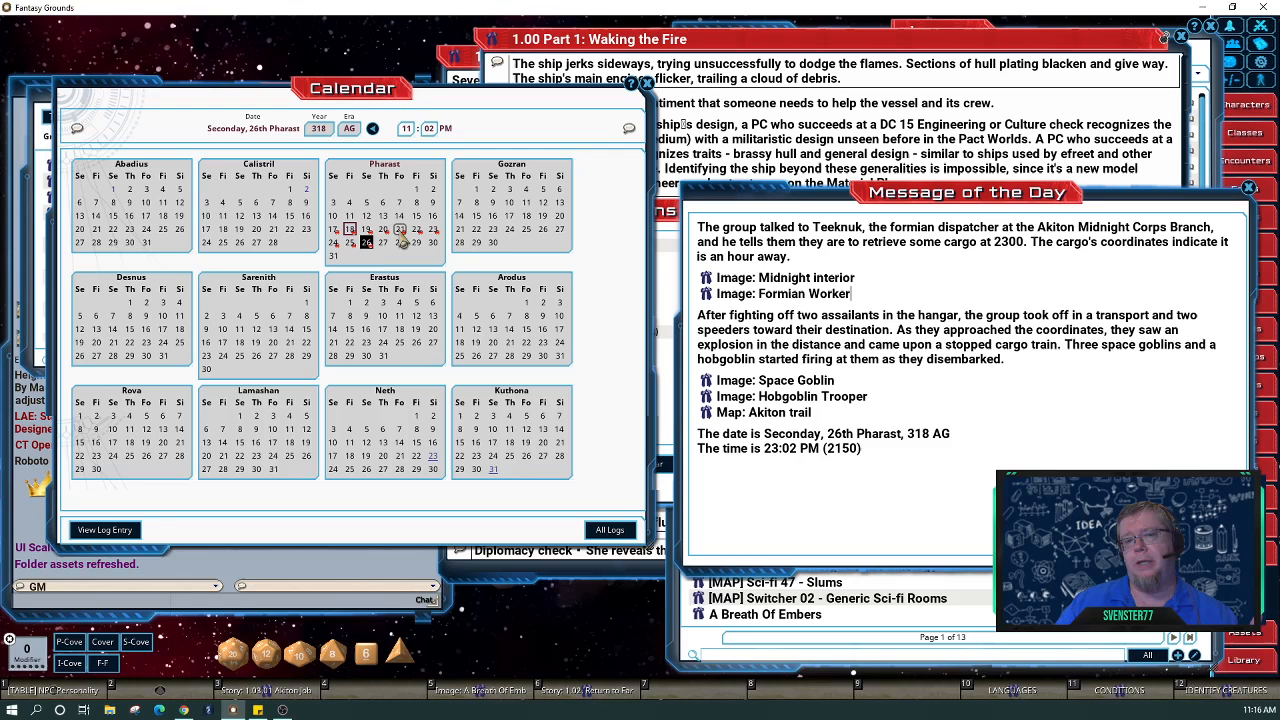
{"action": "left_click", "coordinate": [399, 231]}
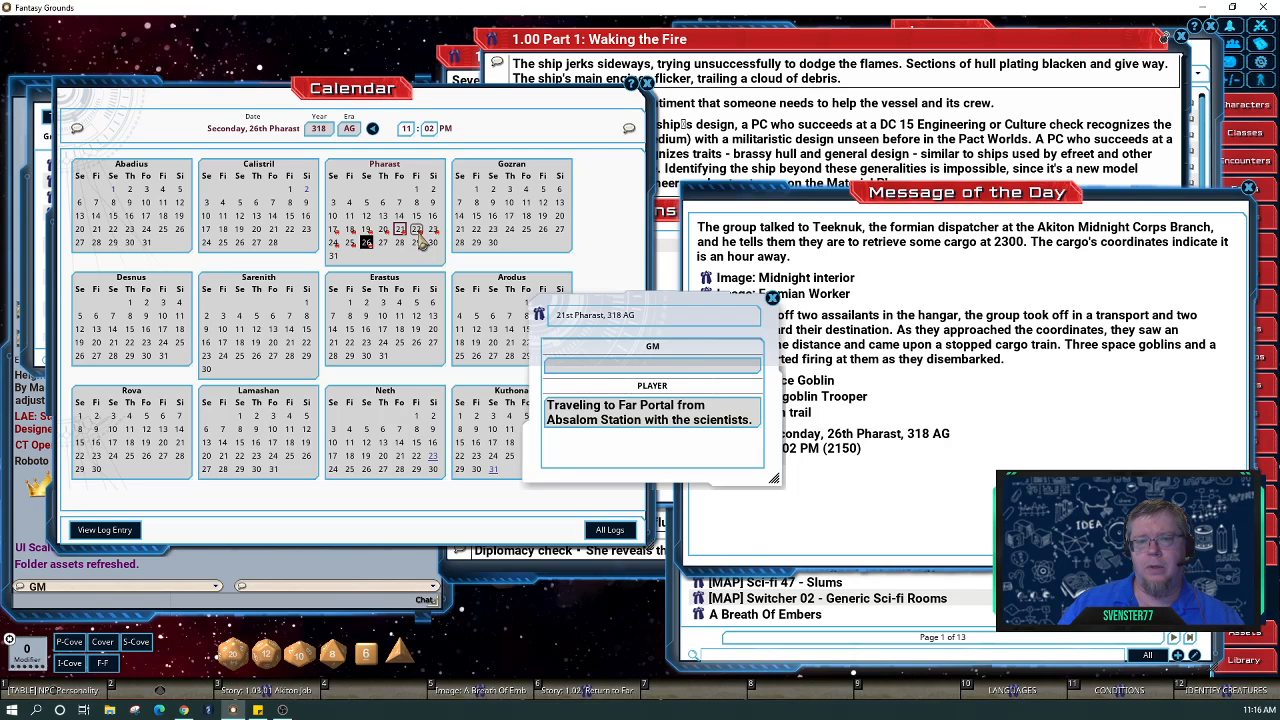
Correct the 1000 line of the 22nd Pharast player log to read "Arrive at Far Portal Station with the scientists.".
{"action": "left_click", "coordinate": [417, 231]}
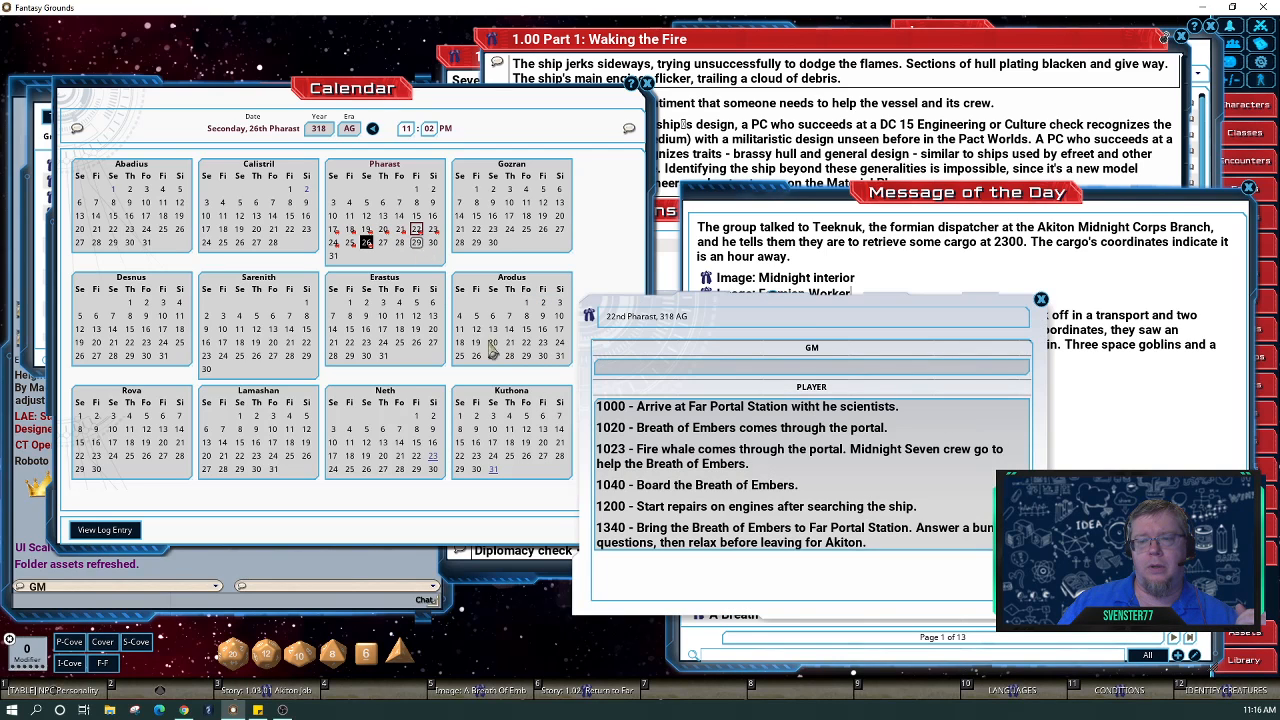
{"action": "left_click", "coordinate": [819, 414]}
{"action": "type", "text": "t"}
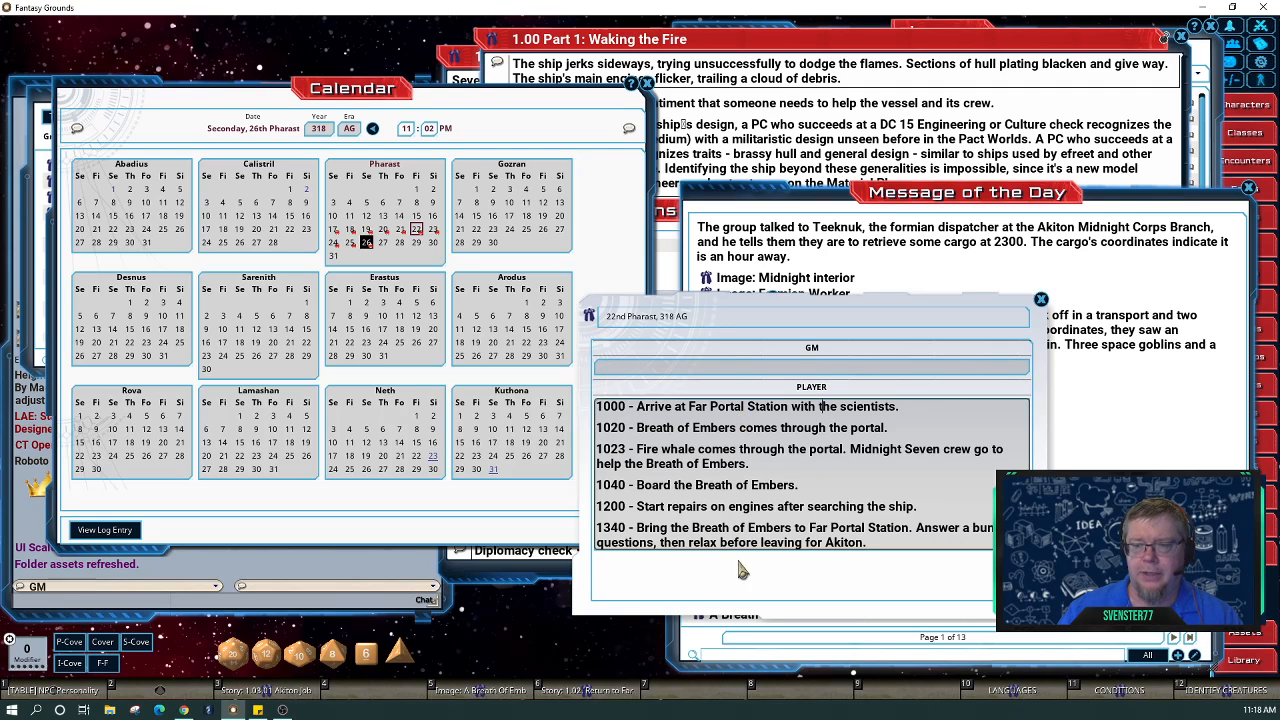
Close the 22nd Pharast log, open the 26th Pharast log entry and place it beside the Message of the Day.
{"action": "left_click", "coordinate": [1041, 301]}
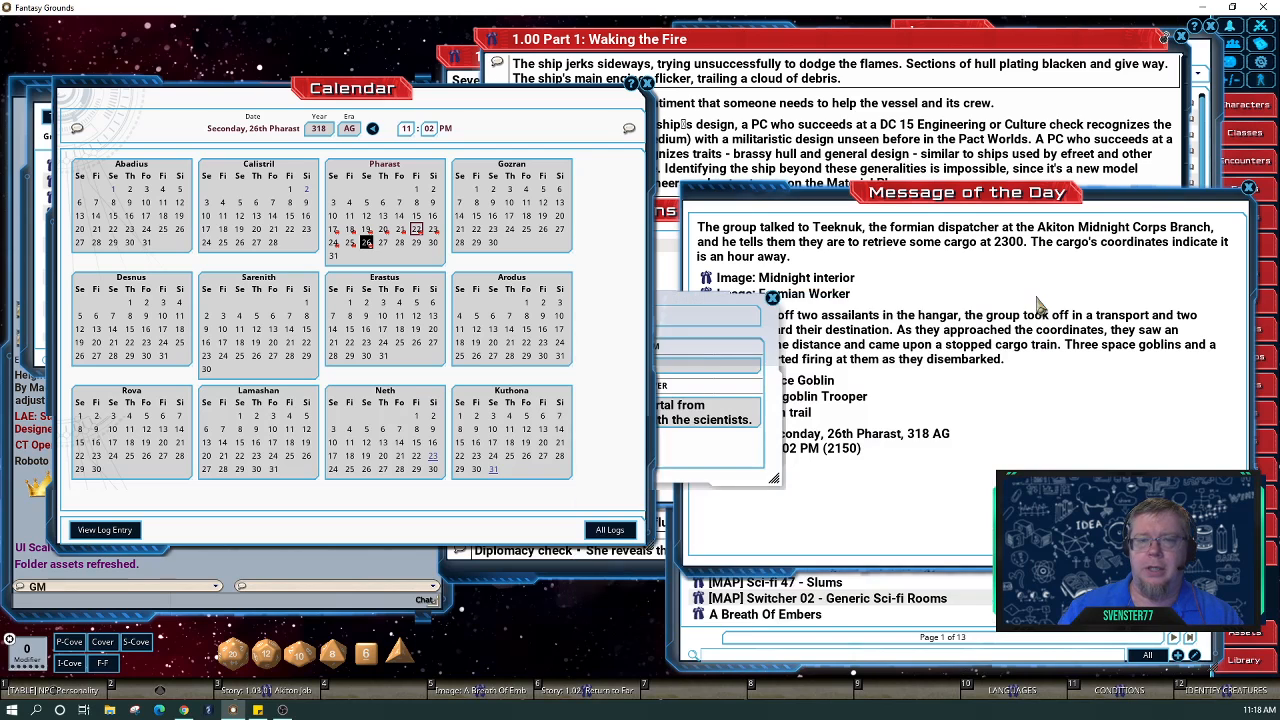
{"action": "double_click", "coordinate": [366, 243]}
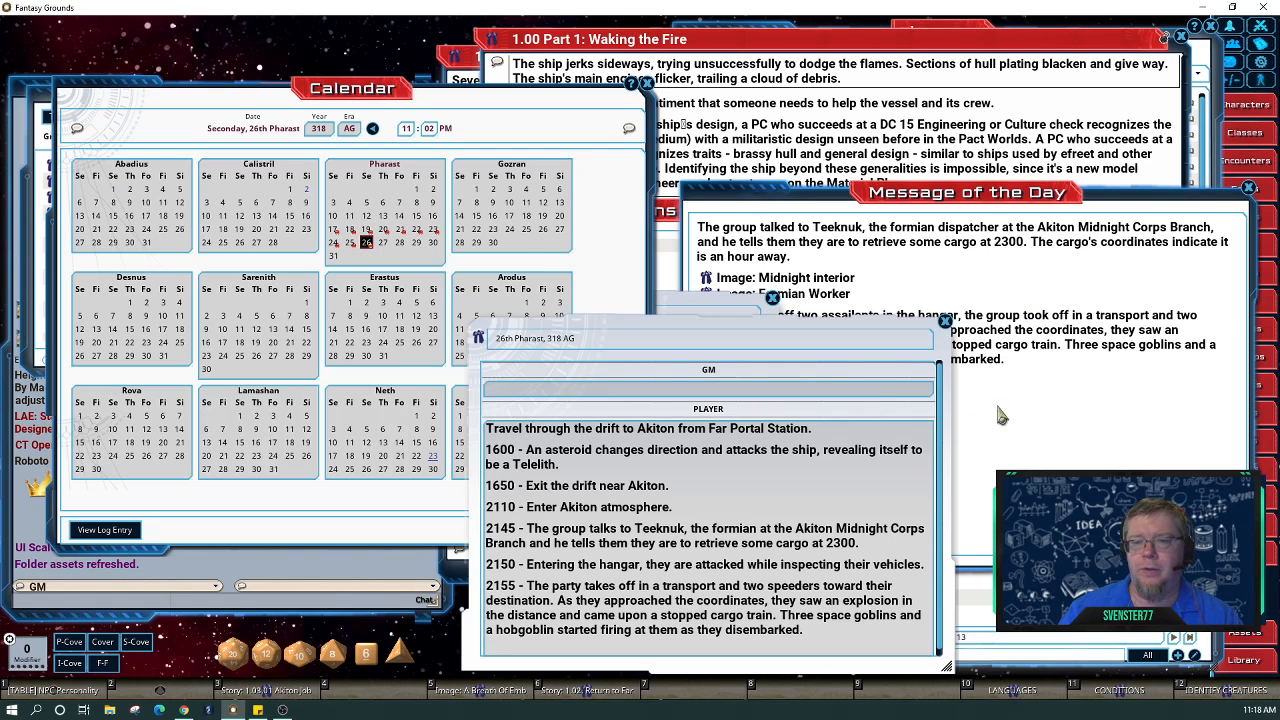
{"action": "left_click_drag", "start_coordinate": [815, 337], "coordinate": [434, 301]}
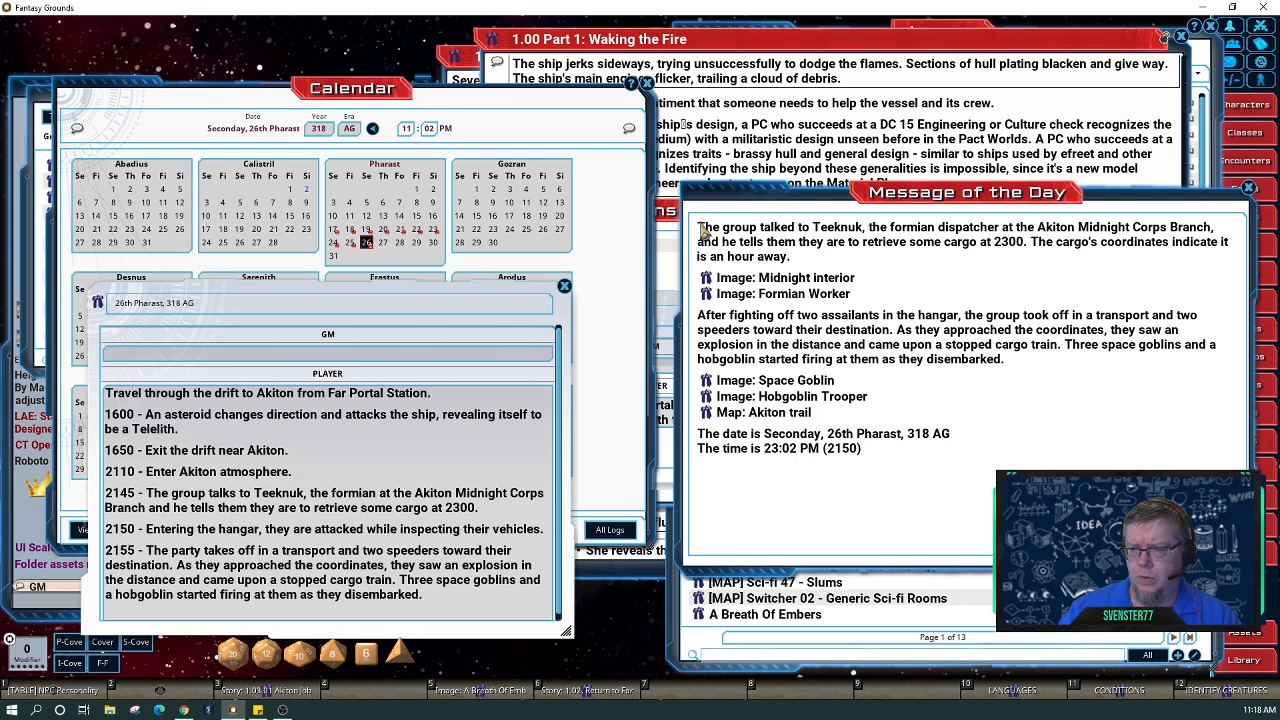
Delete the formian dispatcher paragraph and its Midnight interior and Formian Worker image links from the Message of the Day.
{"action": "left_click_drag", "start_coordinate": [700, 228], "coordinate": [876, 306]}
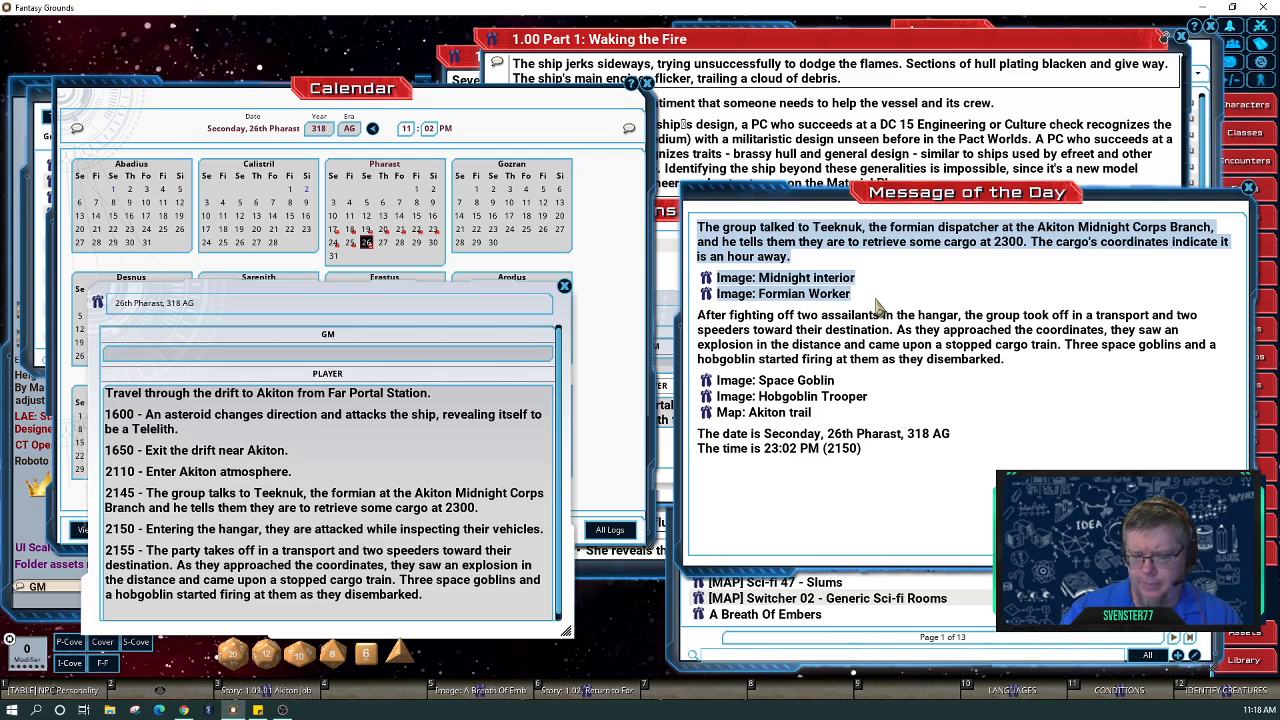
{"action": "key", "text": "Delete"}
{"action": "key", "text": "Delete"}
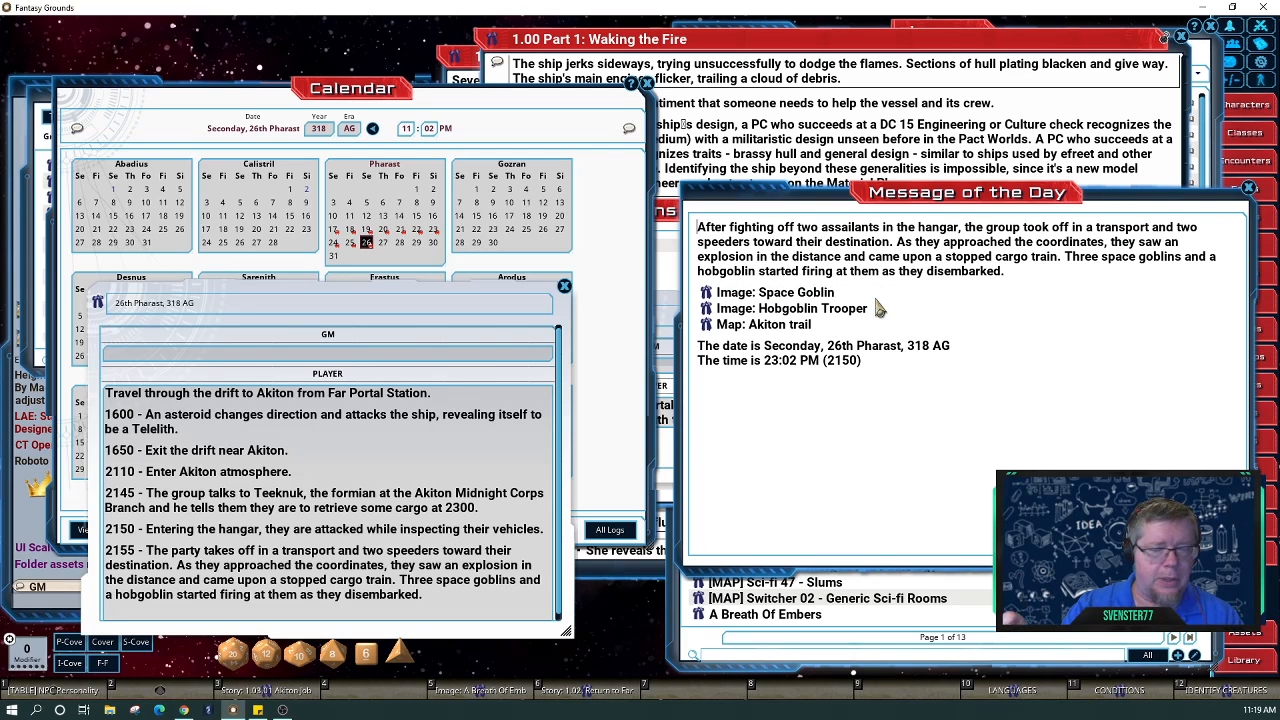
View the linked Hobgoblin Trooper image and examine the train and blast area on the Akiton trail map.
{"action": "left_click", "coordinate": [706, 308]}
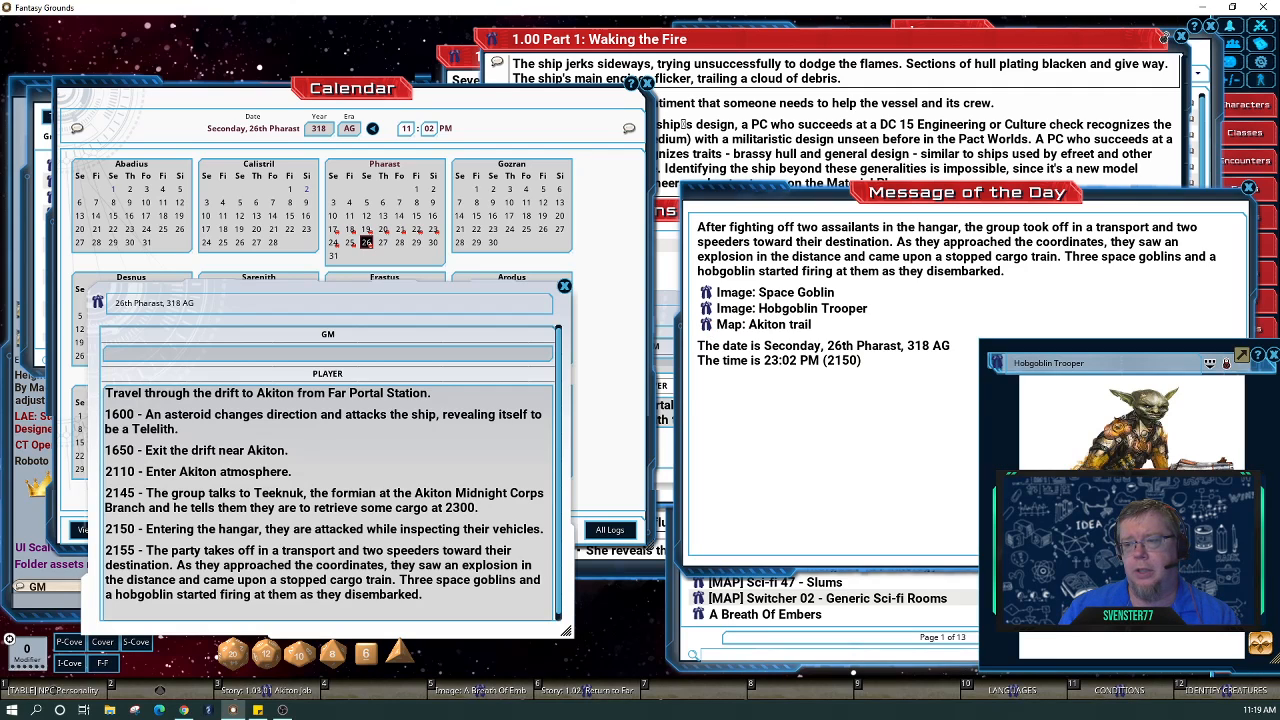
{"action": "left_click", "coordinate": [706, 326]}
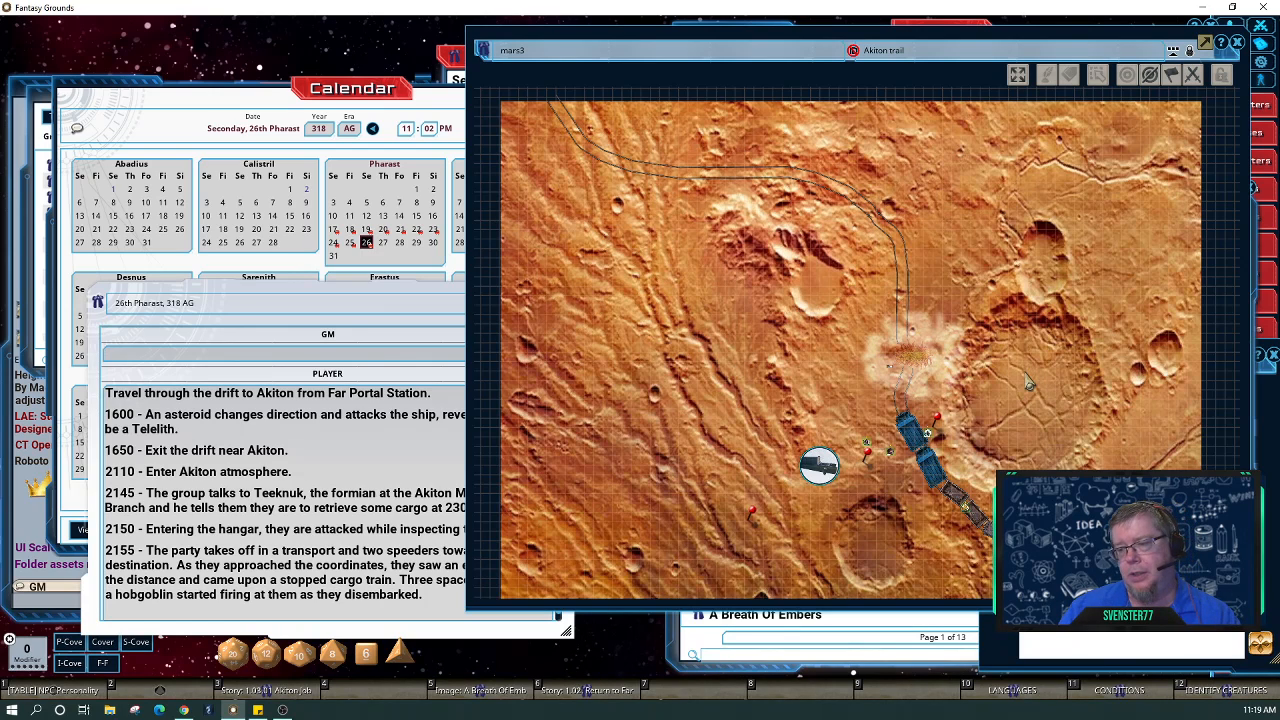
{"action": "scroll", "coordinate": [913, 453], "scroll_direction": "up", "scroll_amount": 4}
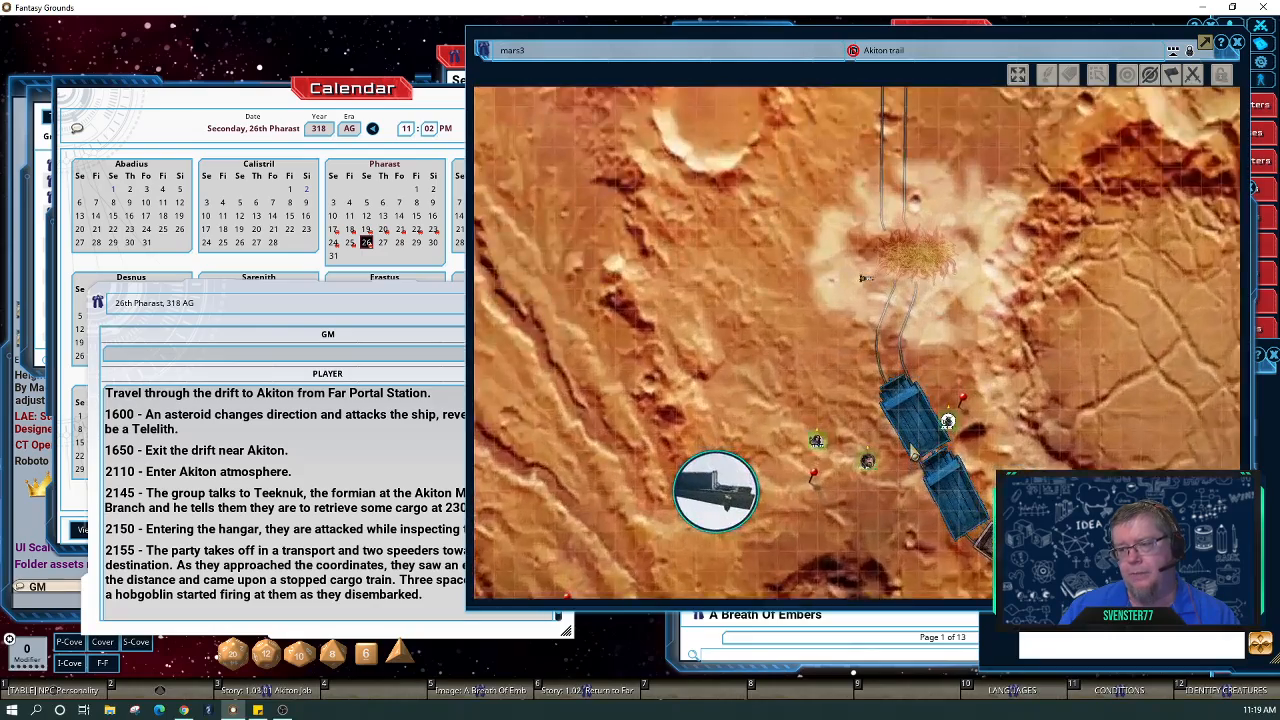
{"action": "scroll", "coordinate": [534, 510], "scroll_direction": "down", "scroll_amount": 2}
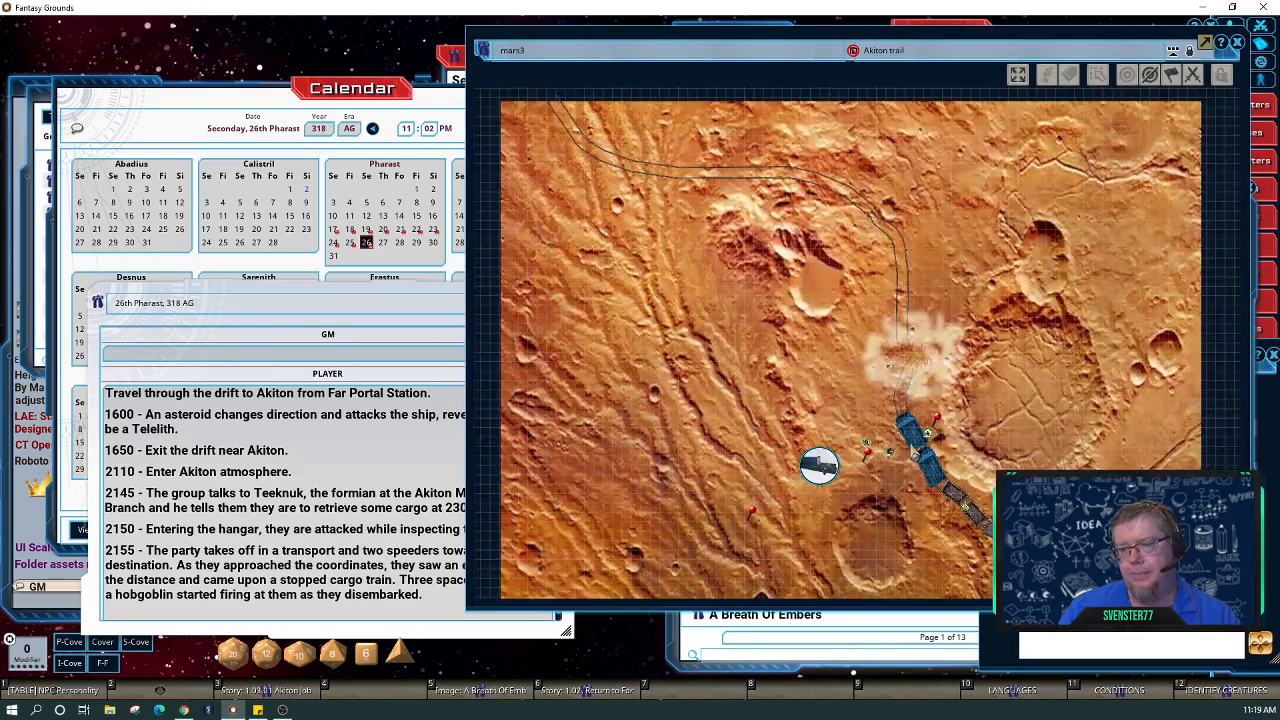
{"action": "left_click", "coordinate": [1237, 44]}
Move the Message of the Day aside, search the campaign images for "midnight" and view the Midnight image.
{"action": "left_click_drag", "start_coordinate": [1076, 198], "coordinate": [652, 76]}
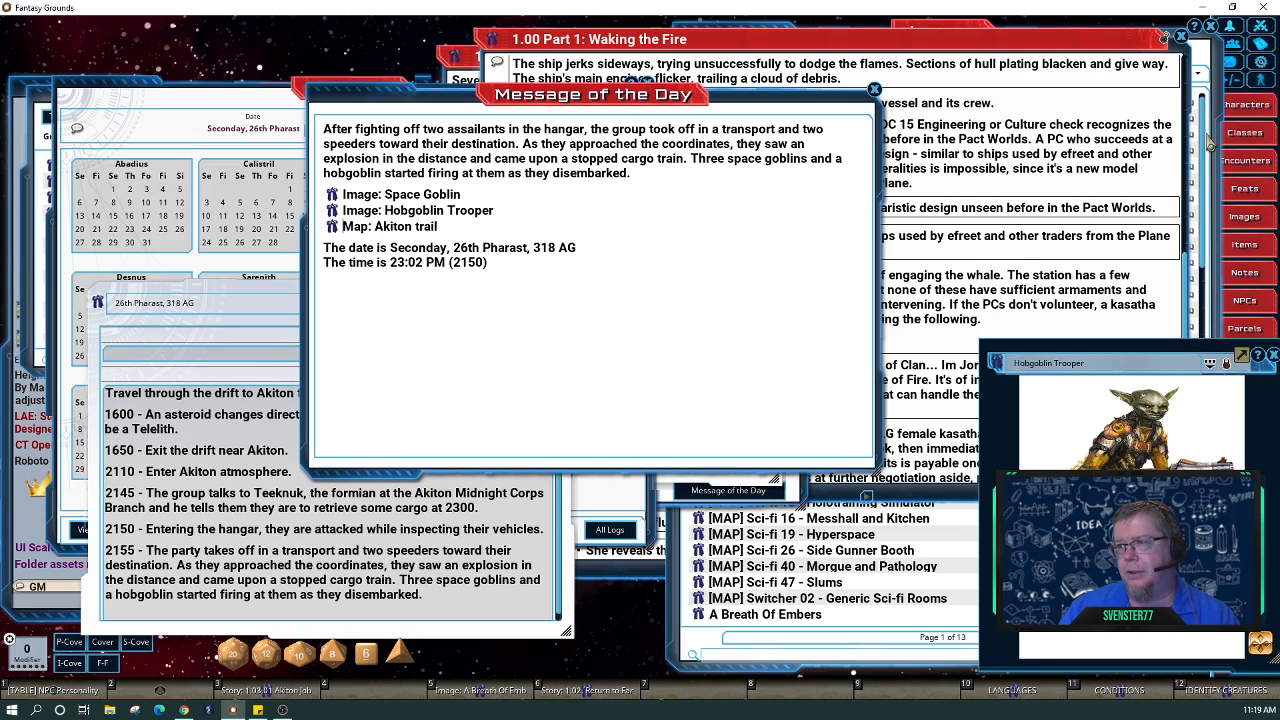
{"action": "left_click", "coordinate": [1248, 216]}
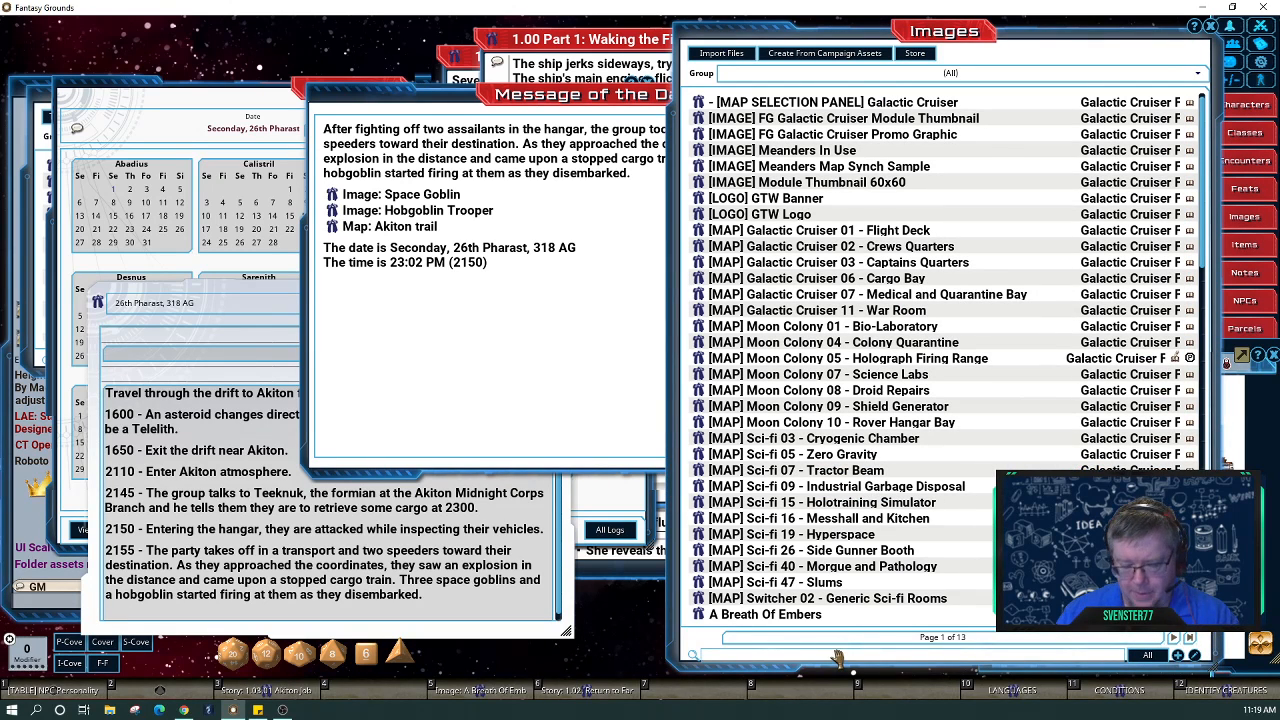
{"action": "type", "text": "mid"}
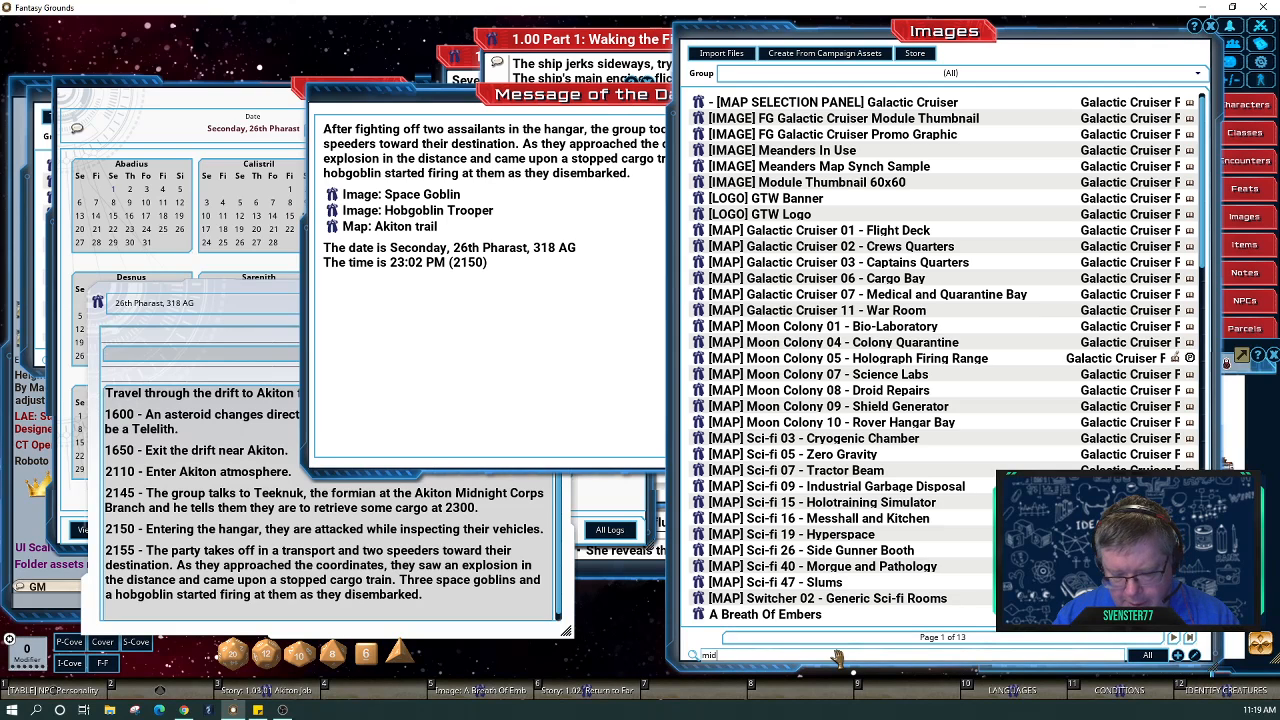
{"action": "type", "text": "night"}
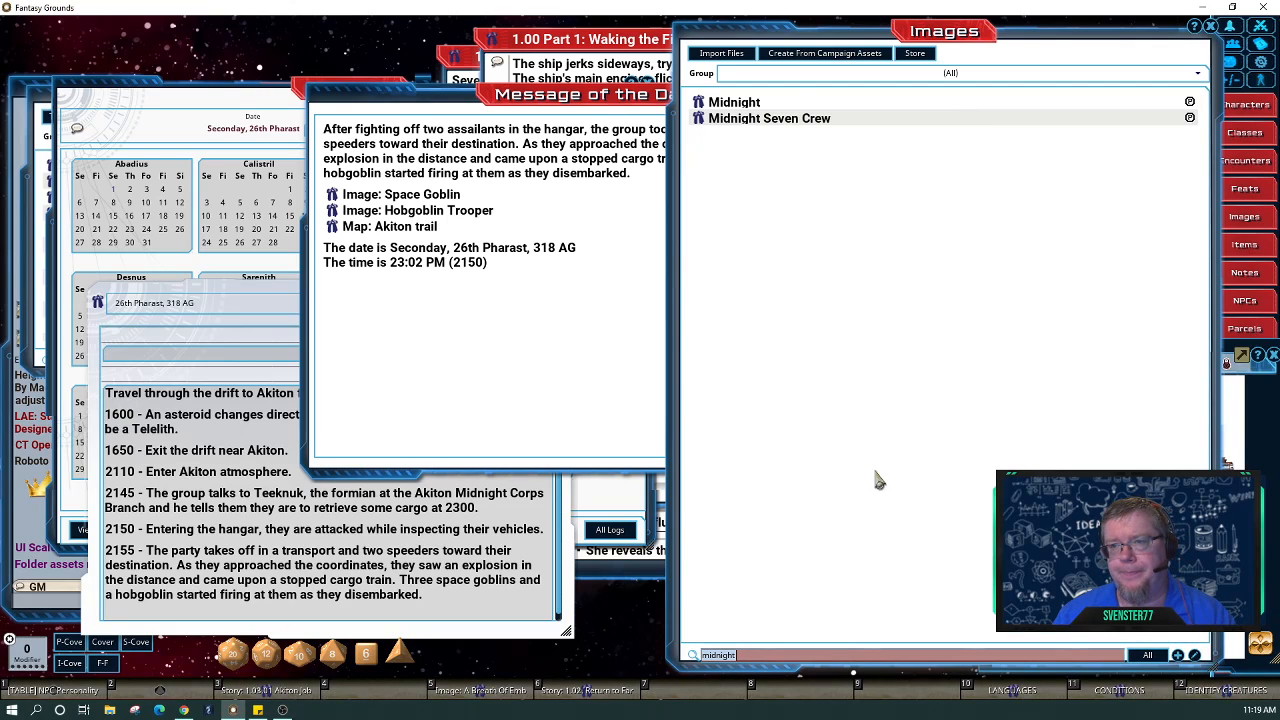
{"action": "left_click", "coordinate": [698, 104]}
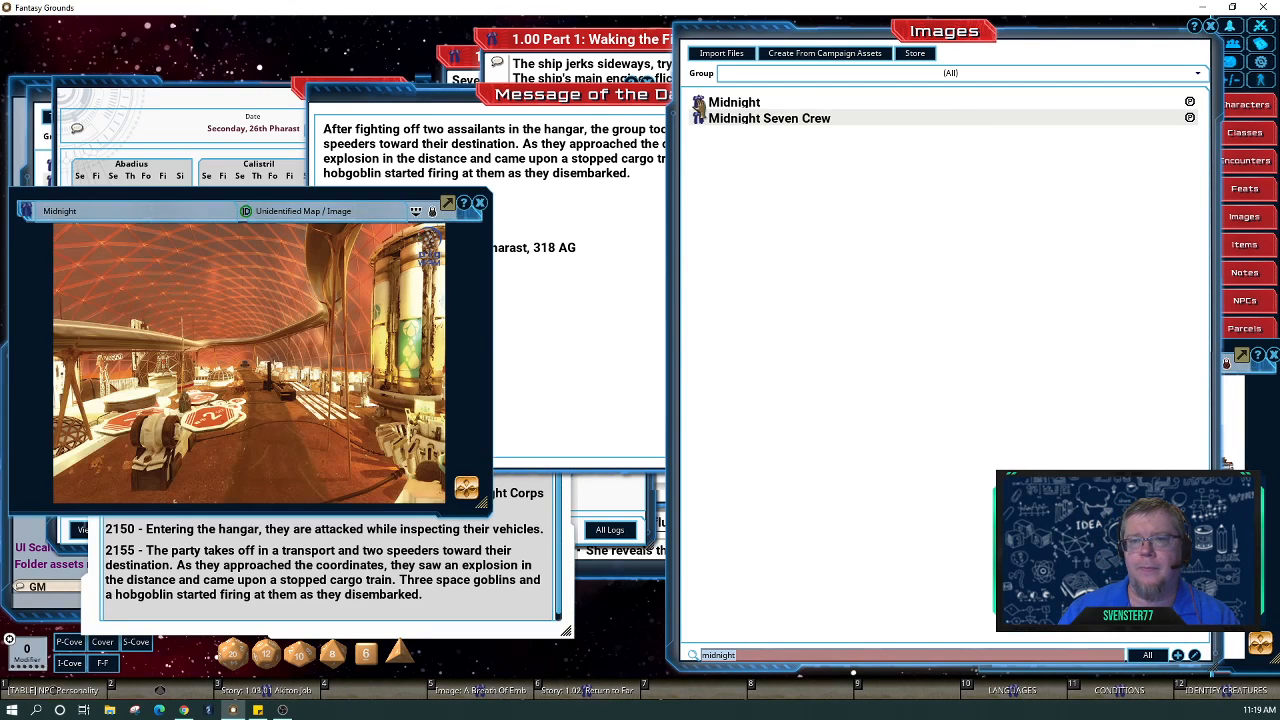
{"action": "left_click", "coordinate": [480, 203]}
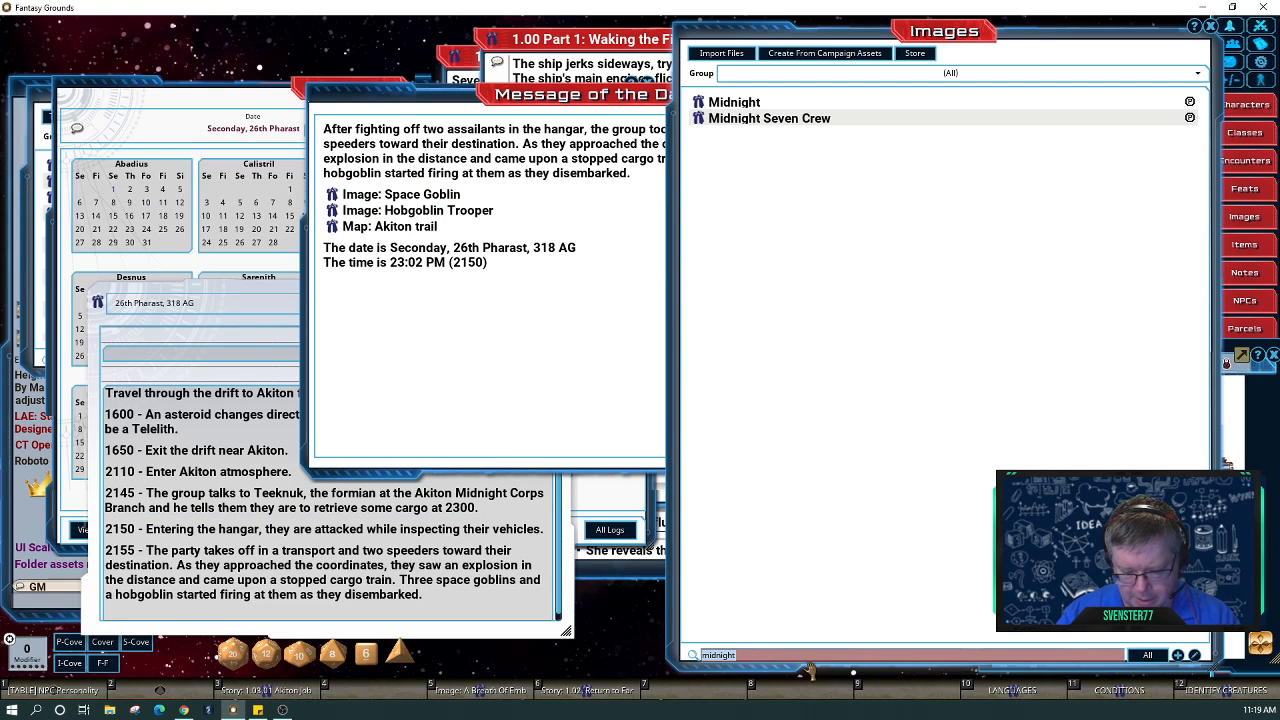
Search the campaign images for "akiton" and view the akitonian lizardfolk reaver and standard images.
{"action": "type", "text": "ab"}
{"action": "key", "text": "BackSpace"}
{"action": "key", "text": "BackSpace"}
{"action": "key", "text": "BackSpace"}
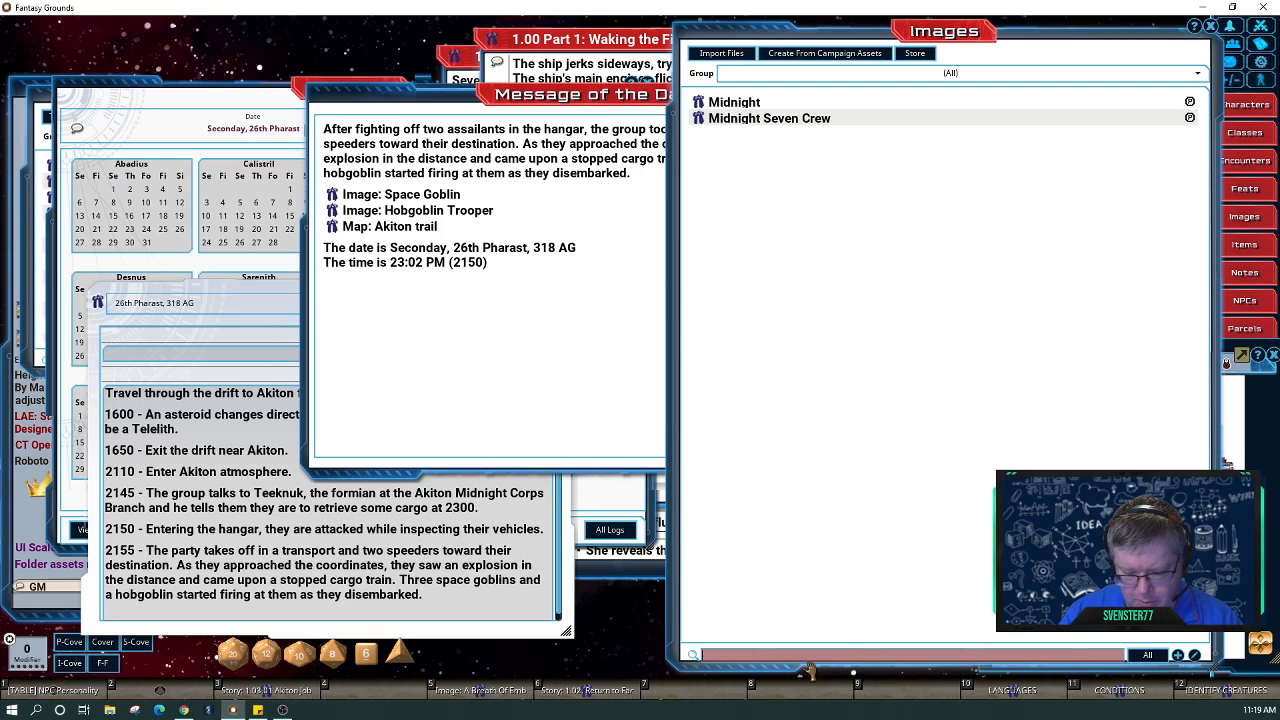
{"action": "type", "text": "akiton"}
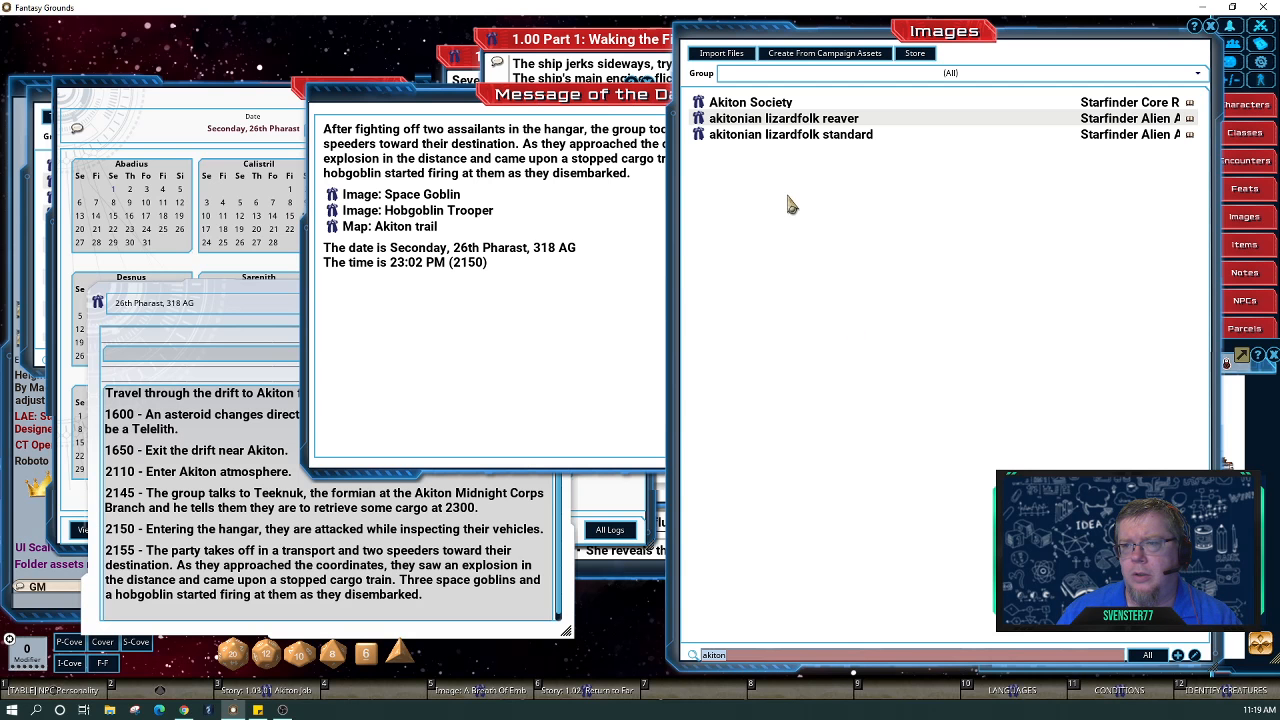
{"action": "left_click", "coordinate": [701, 120]}
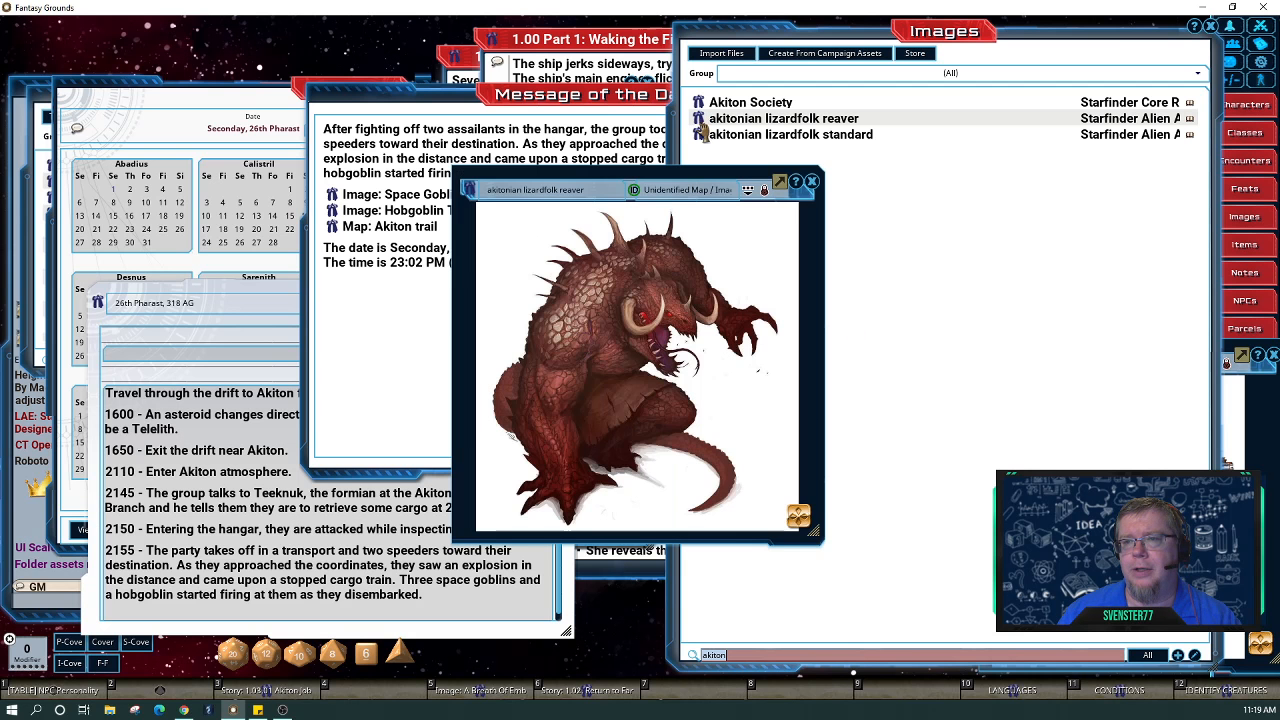
{"action": "left_click", "coordinate": [703, 136]}
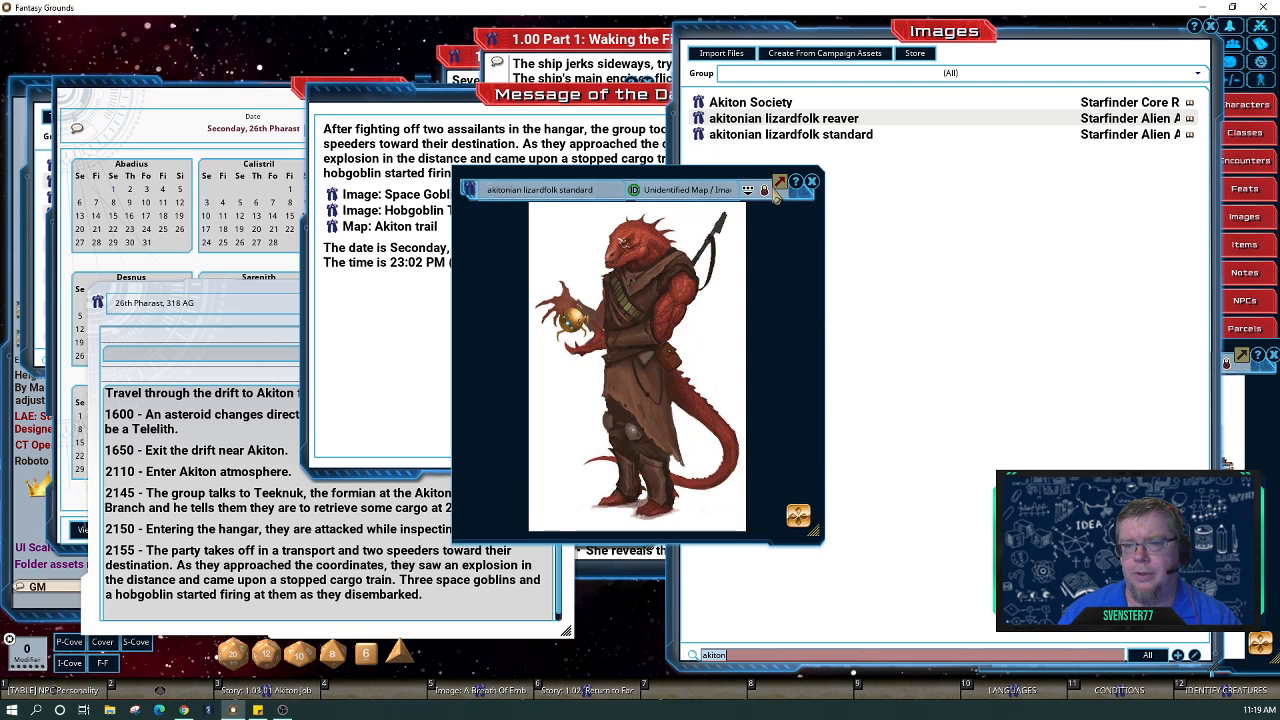
{"action": "left_click", "coordinate": [811, 182]}
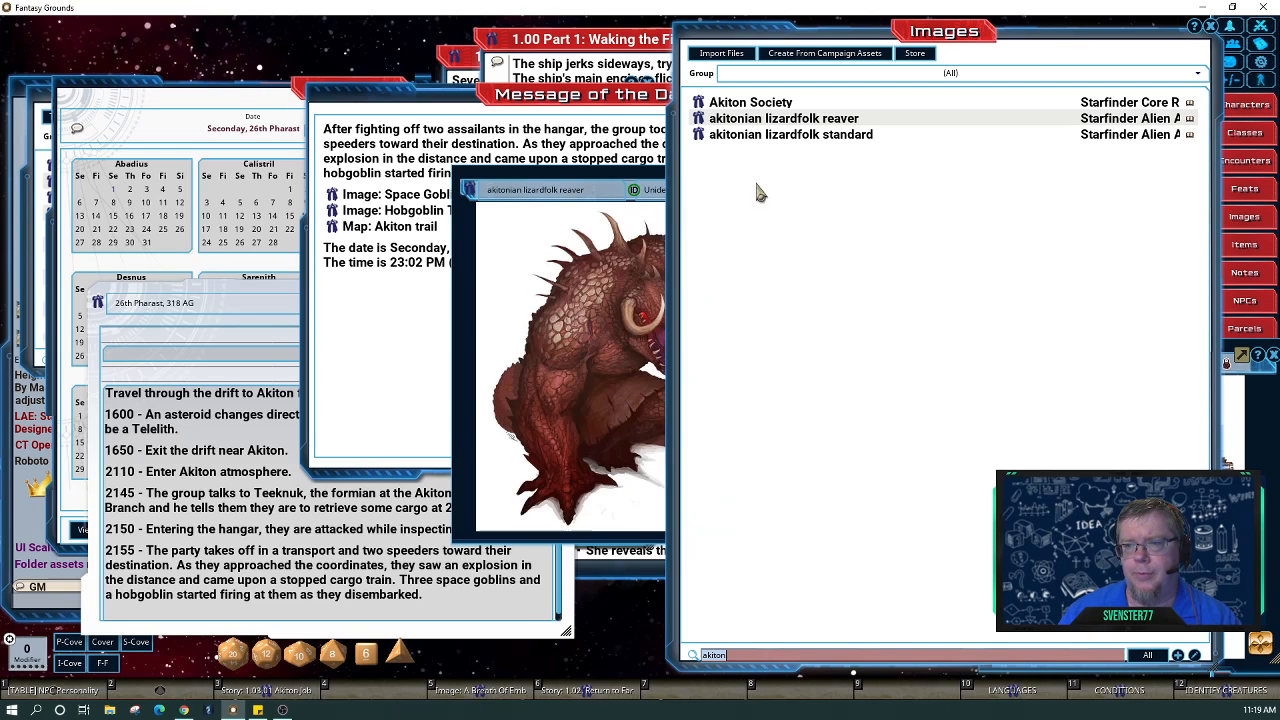
{"action": "left_click", "coordinate": [616, 205]}
{"action": "left_click", "coordinate": [811, 184]}
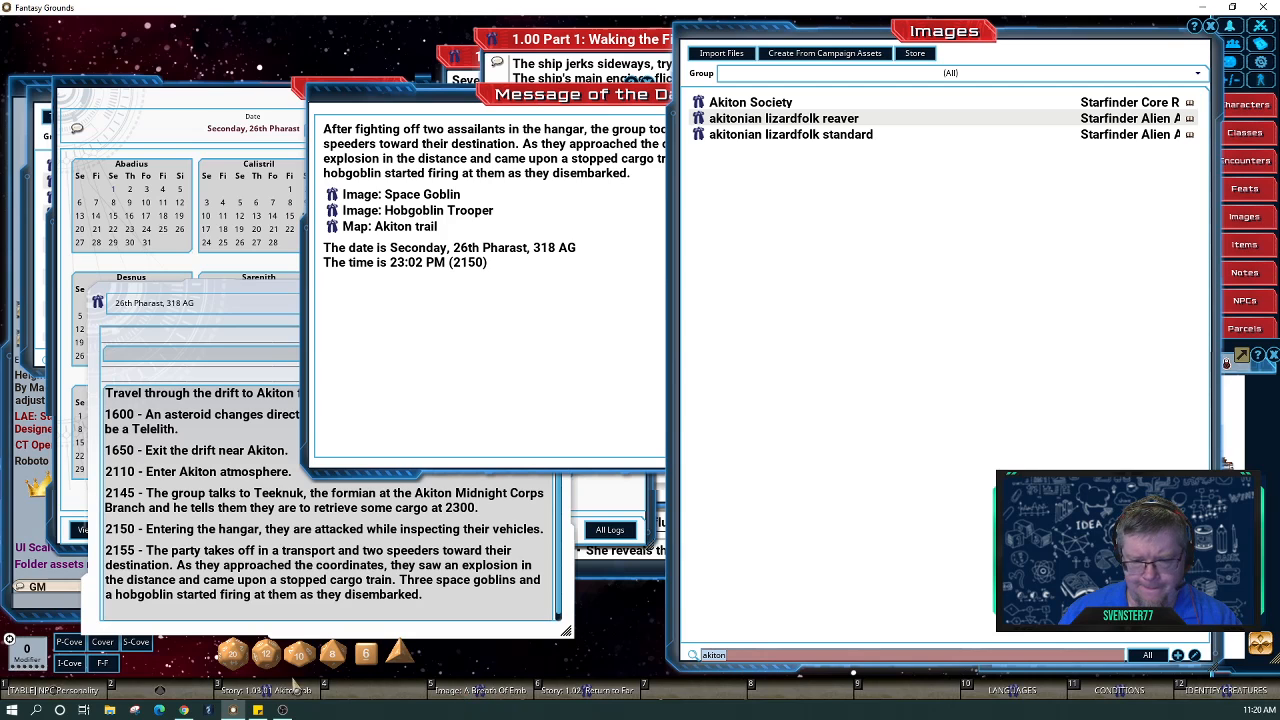
From the 1.03.01 Akiton Job story, examine the canyon, rail lines and domes on the Akiton - Midnight map.
{"action": "left_click", "coordinate": [270, 690]}
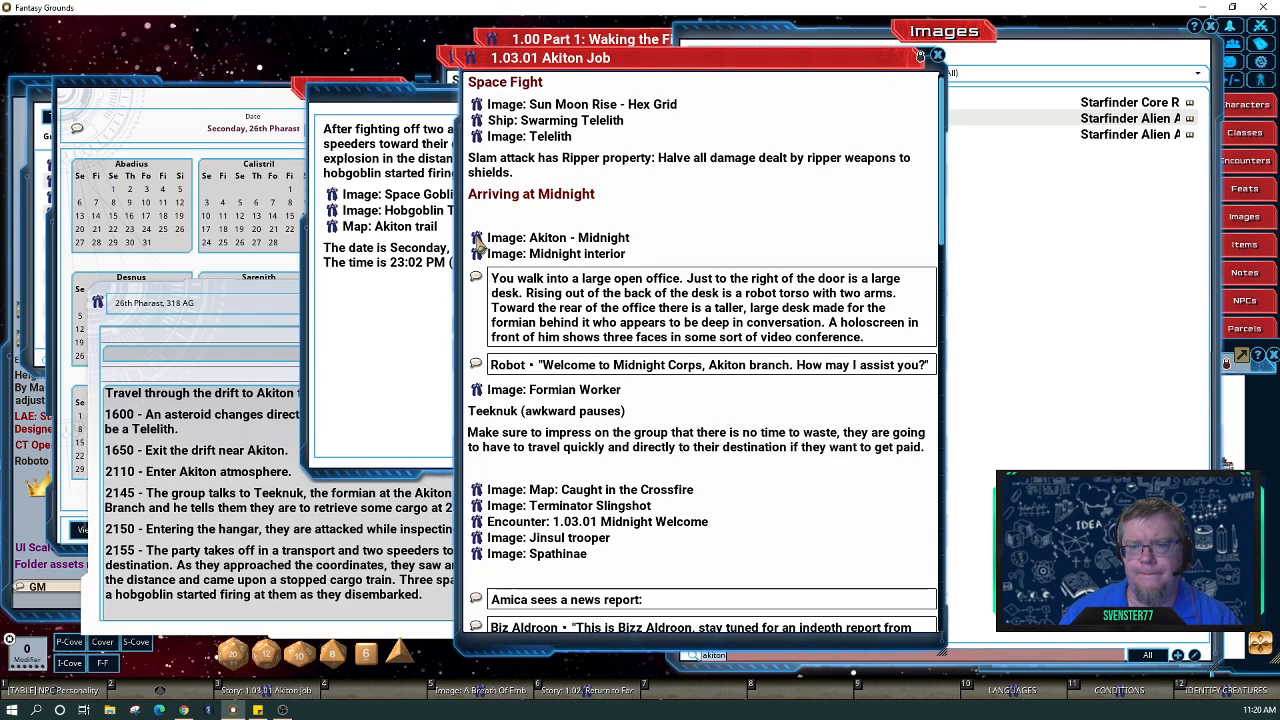
{"action": "left_click", "coordinate": [478, 240]}
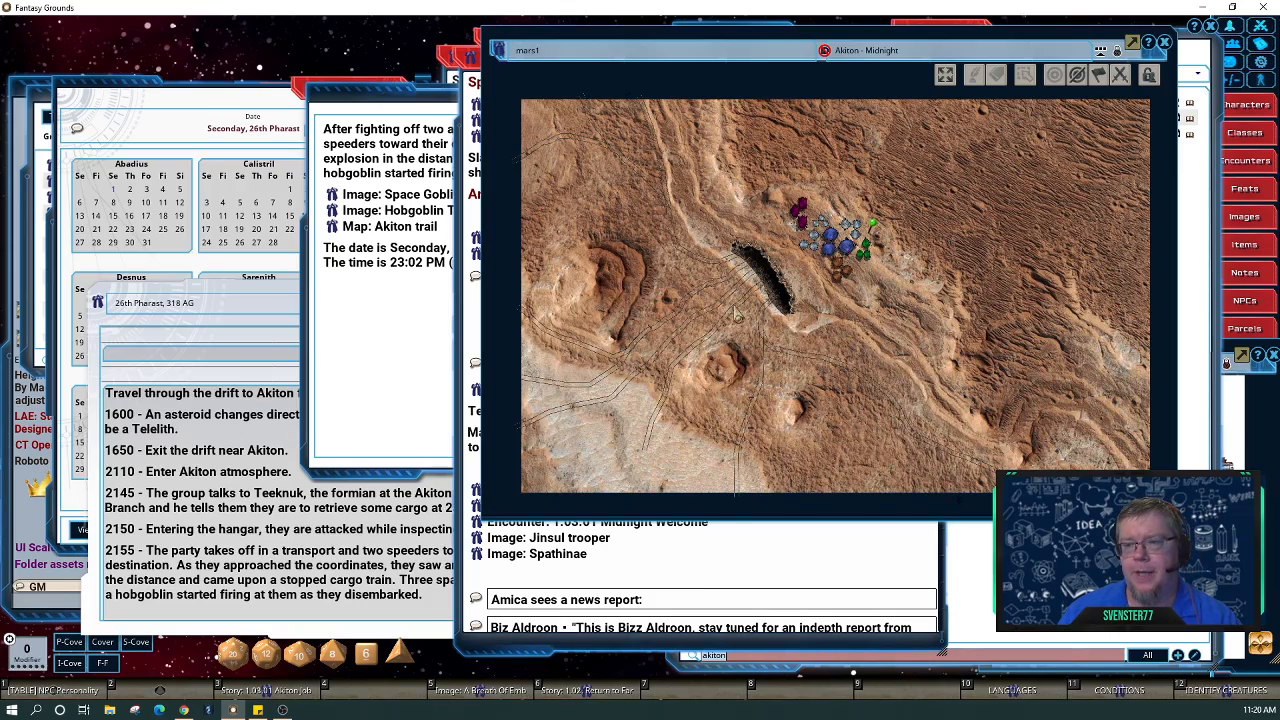
{"action": "scroll", "coordinate": [735, 312], "scroll_direction": "up", "scroll_amount": 5}
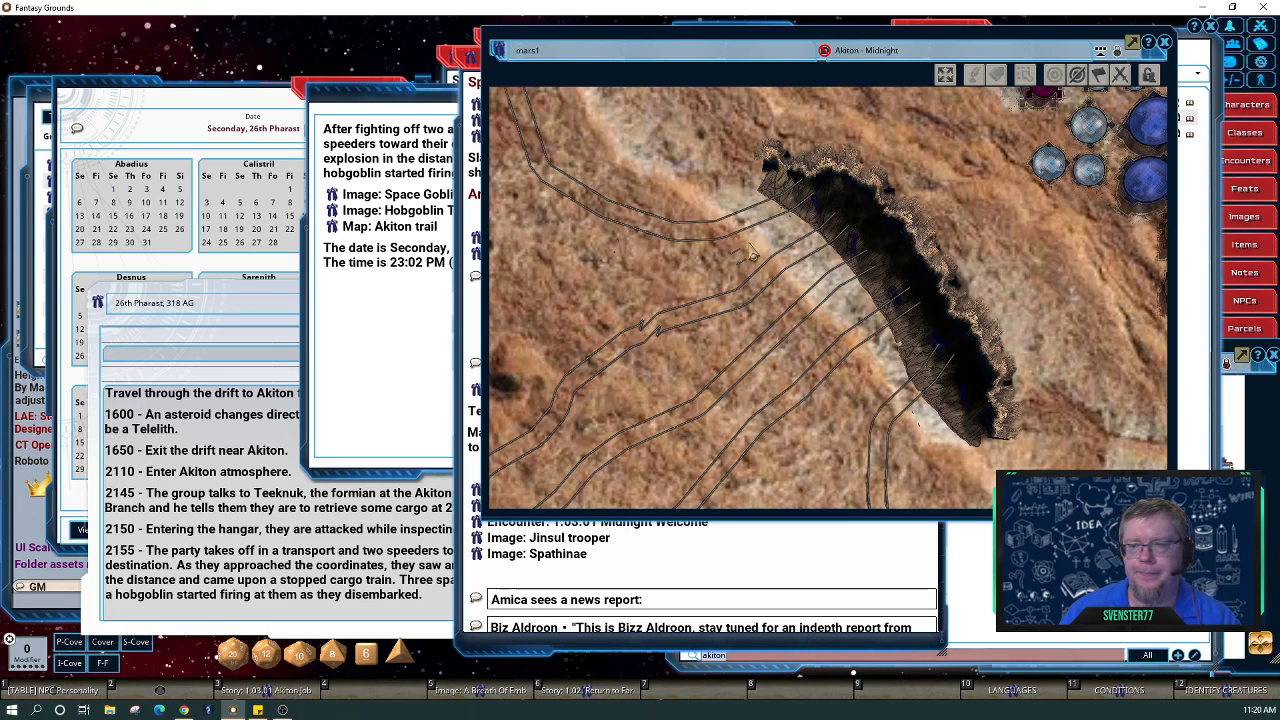
{"action": "scroll", "coordinate": [752, 254], "scroll_direction": "down", "scroll_amount": 3}
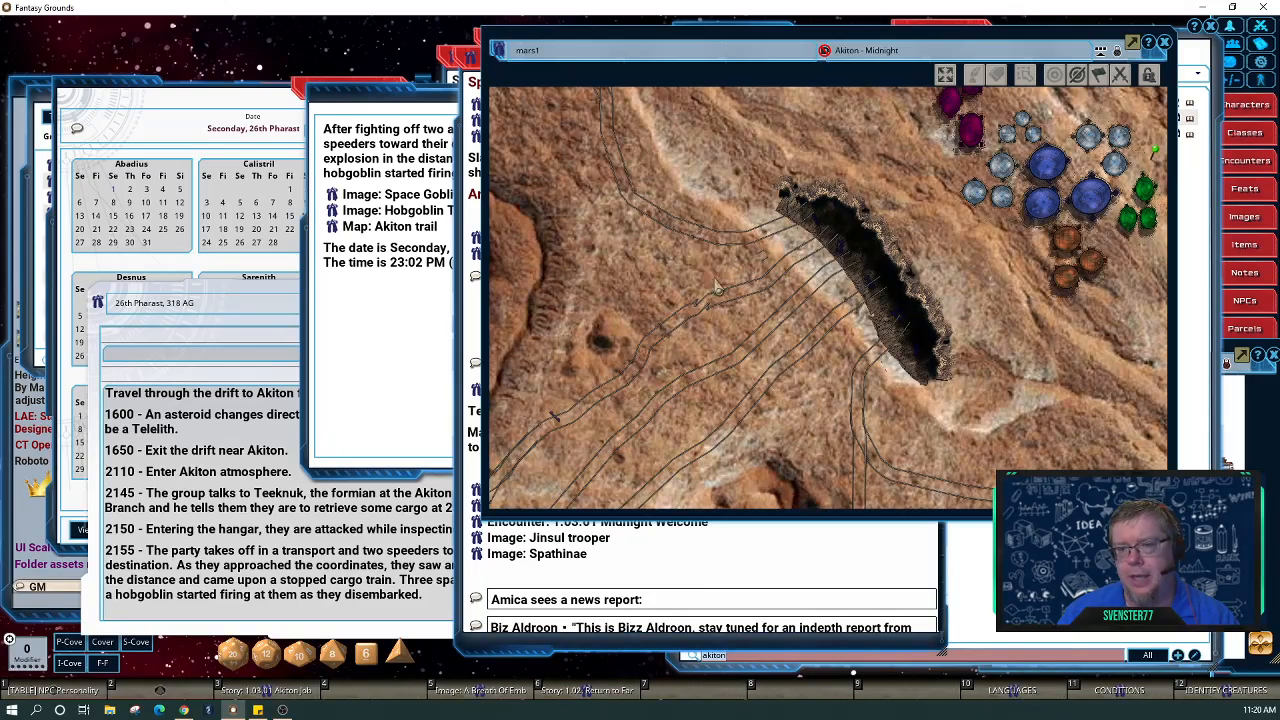
{"action": "scroll", "coordinate": [1007, 386], "scroll_direction": "down", "scroll_amount": 3}
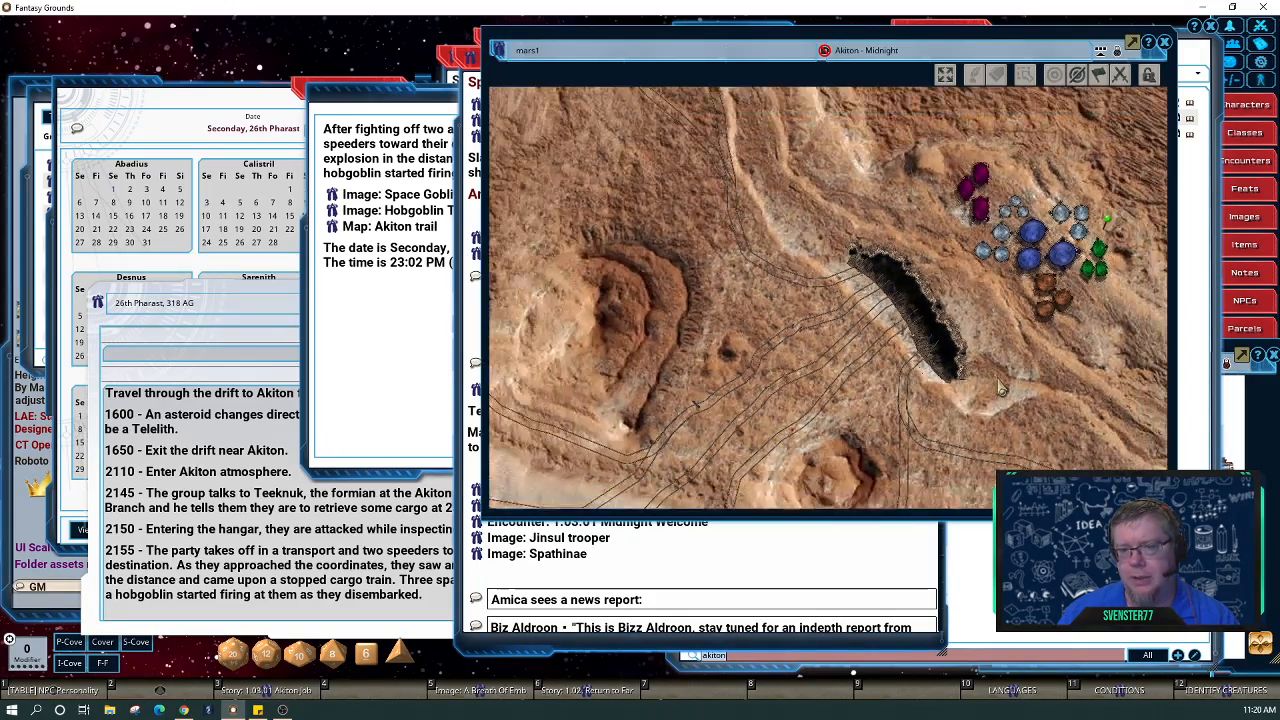
{"action": "scroll", "coordinate": [1003, 388], "scroll_direction": "up", "scroll_amount": 3}
{"action": "scroll", "coordinate": [1077, 296], "scroll_direction": "up", "scroll_amount": 2}
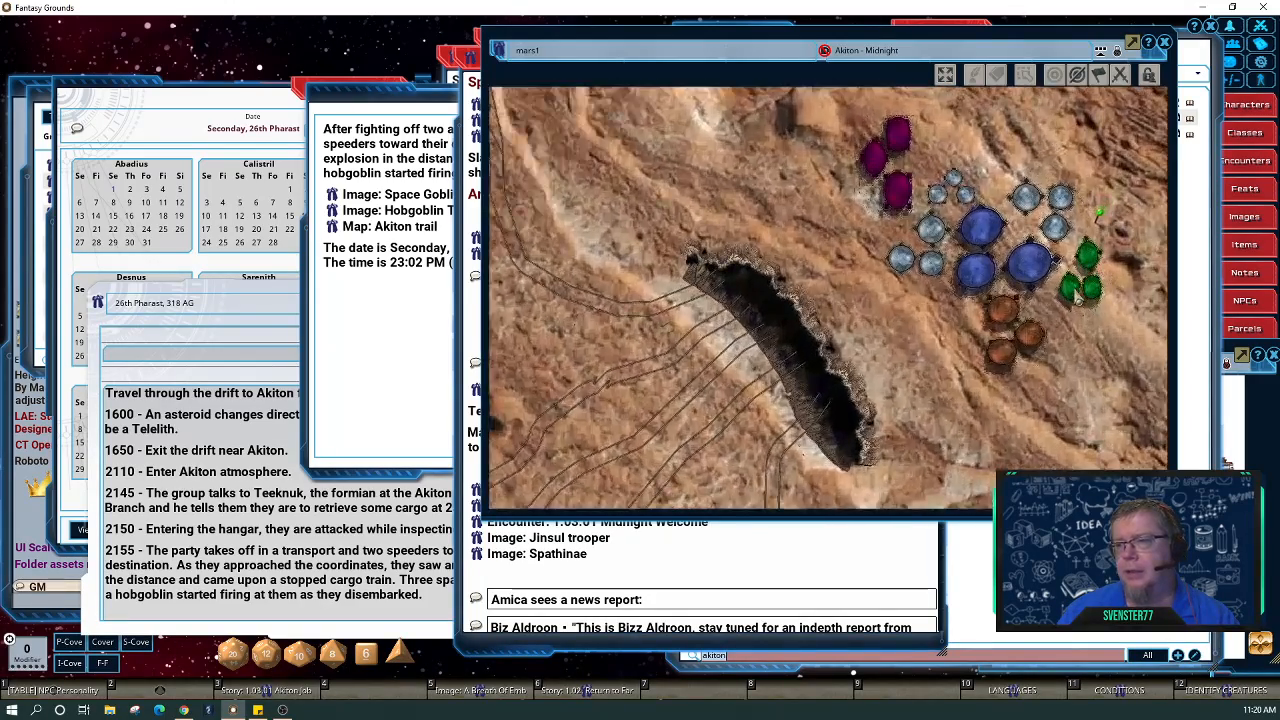
{"action": "scroll", "coordinate": [1077, 296], "scroll_direction": "up", "scroll_amount": 3}
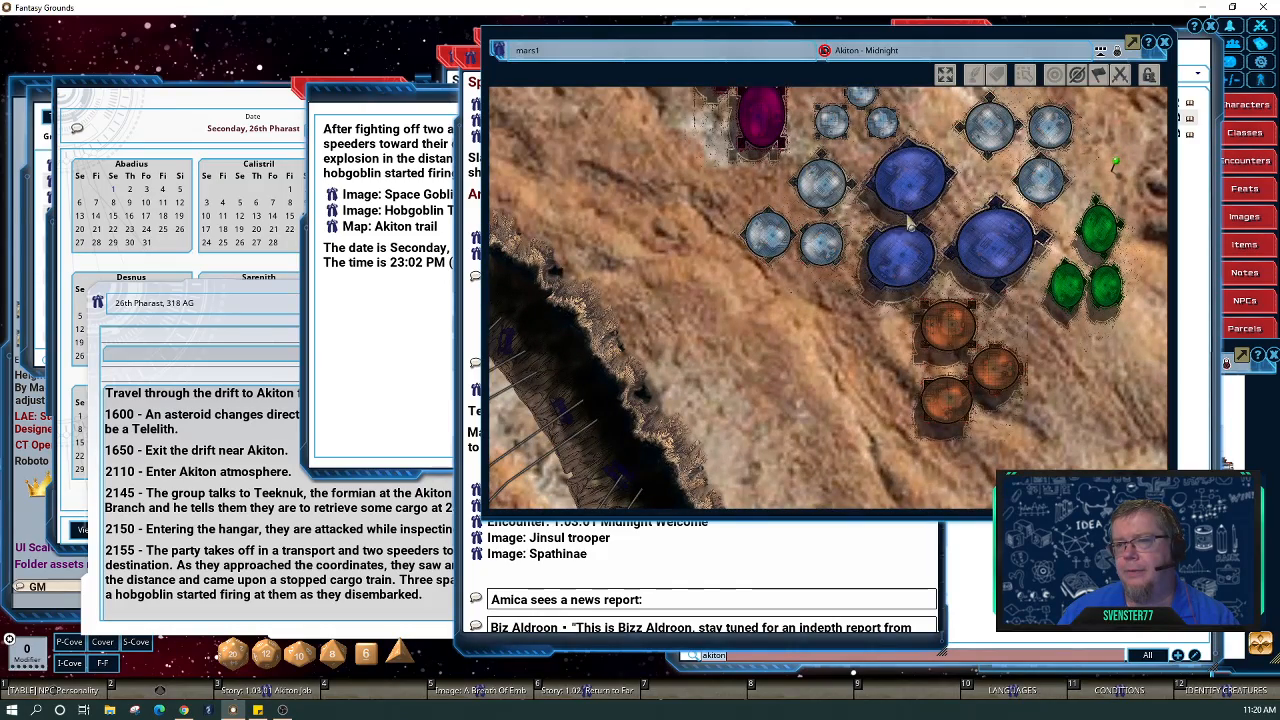
{"action": "scroll", "coordinate": [1044, 320], "scroll_direction": "down", "scroll_amount": 3}
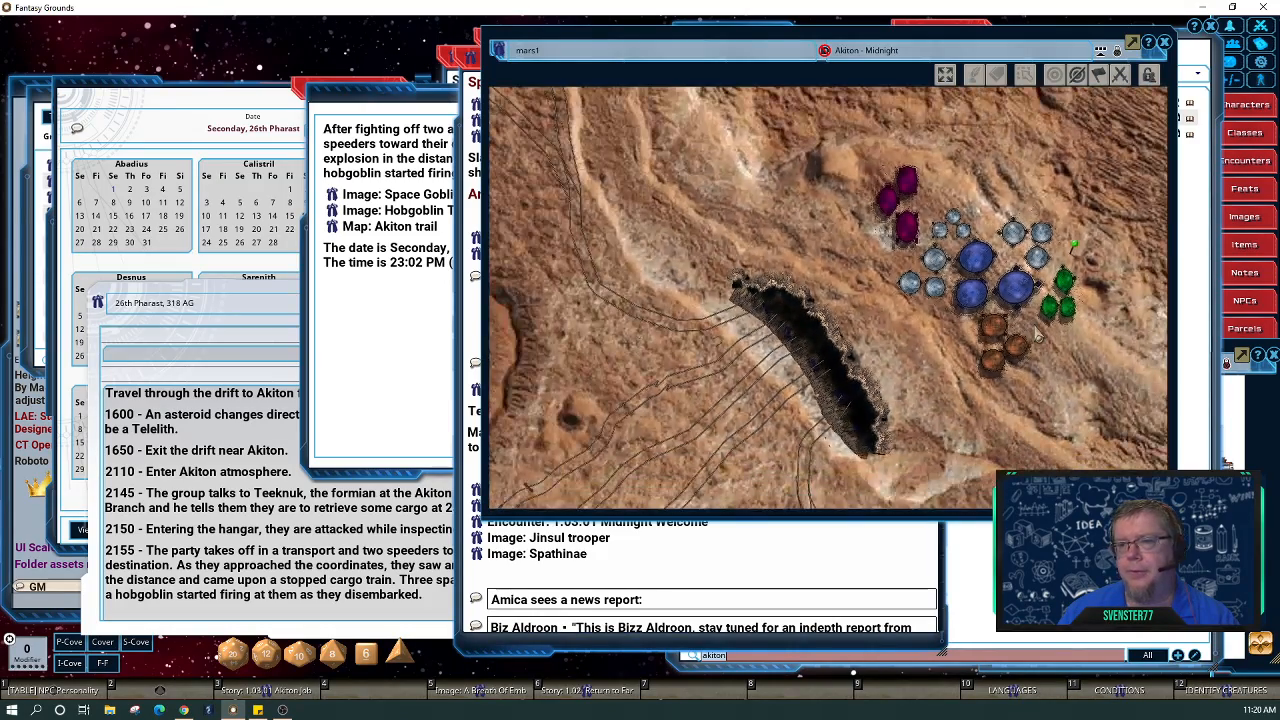
{"action": "scroll", "coordinate": [1038, 335], "scroll_direction": "down", "scroll_amount": 2}
{"action": "scroll", "coordinate": [1024, 379], "scroll_direction": "down", "scroll_amount": 2}
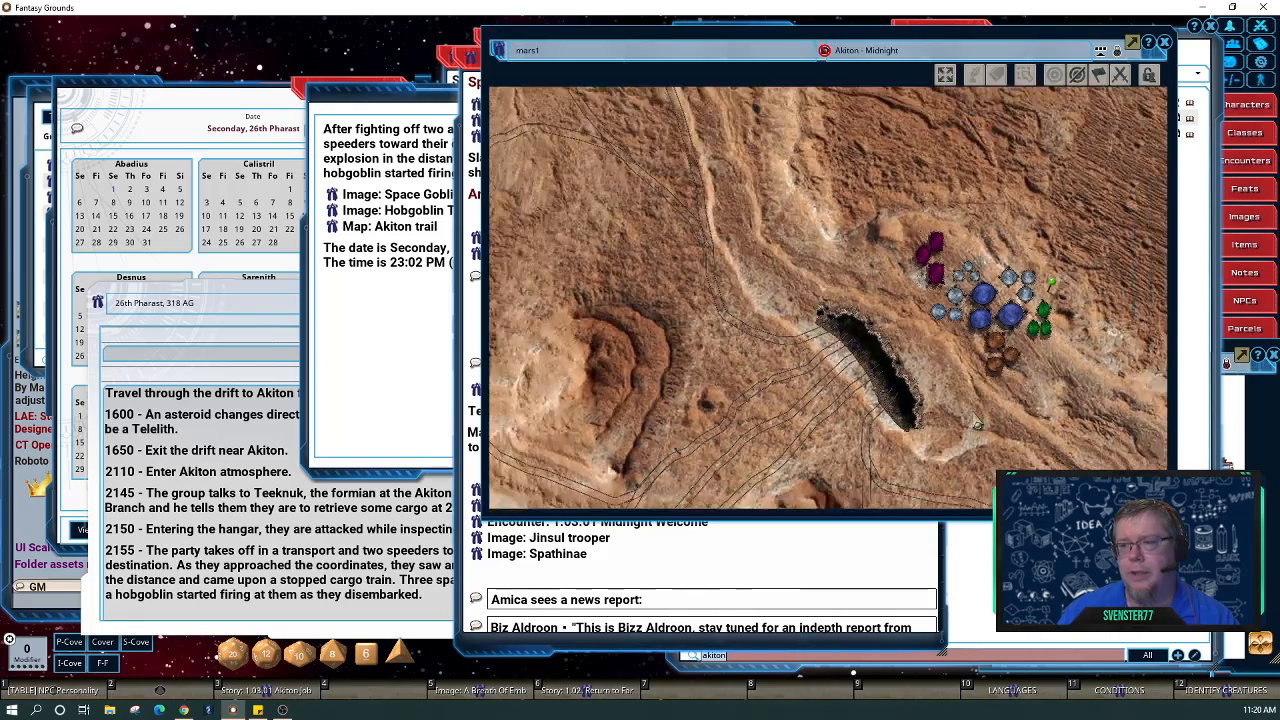
{"action": "scroll", "coordinate": [977, 424], "scroll_direction": "down", "scroll_amount": 2}
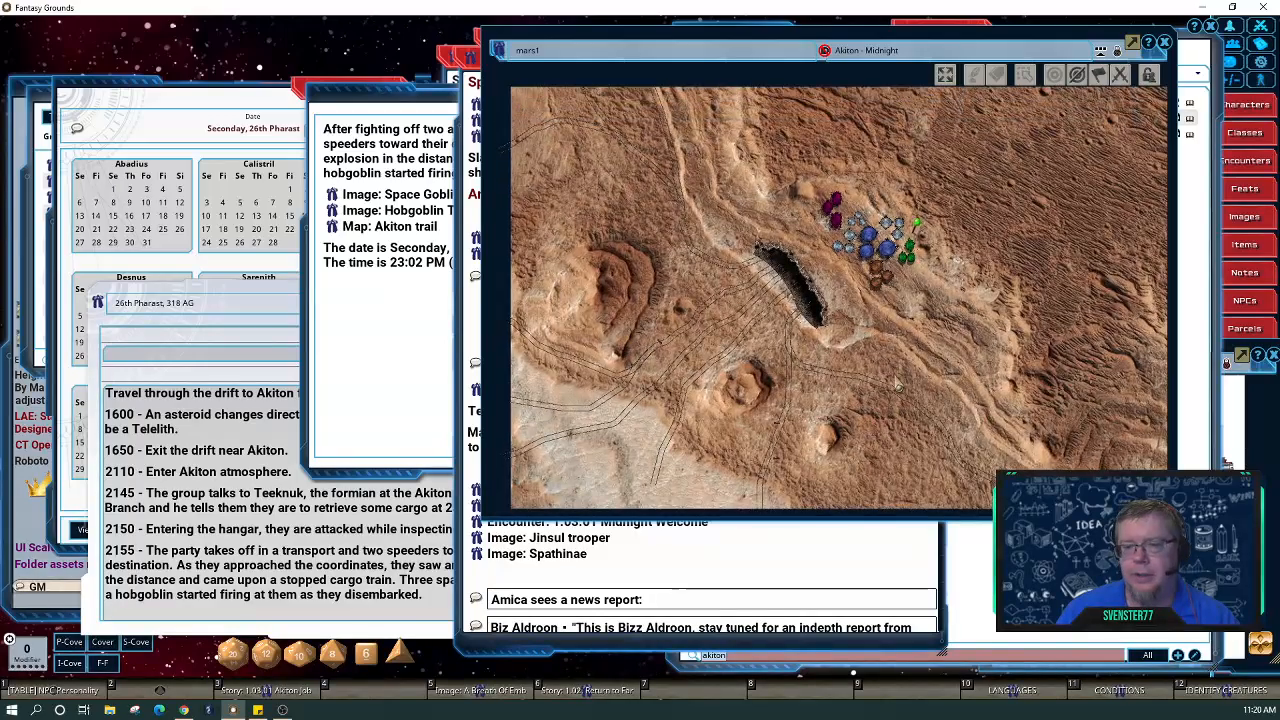
{"action": "scroll", "coordinate": [887, 380], "scroll_direction": "up", "scroll_amount": 3}
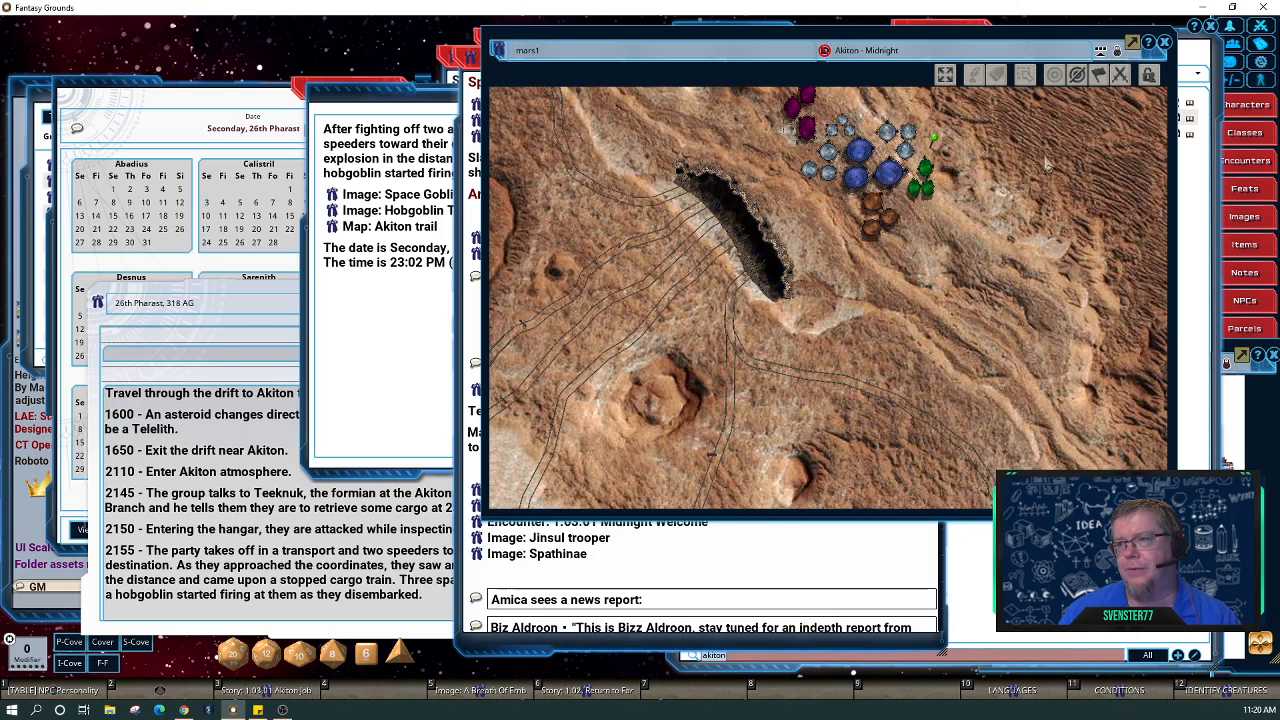
{"action": "left_click", "coordinate": [1164, 43]}
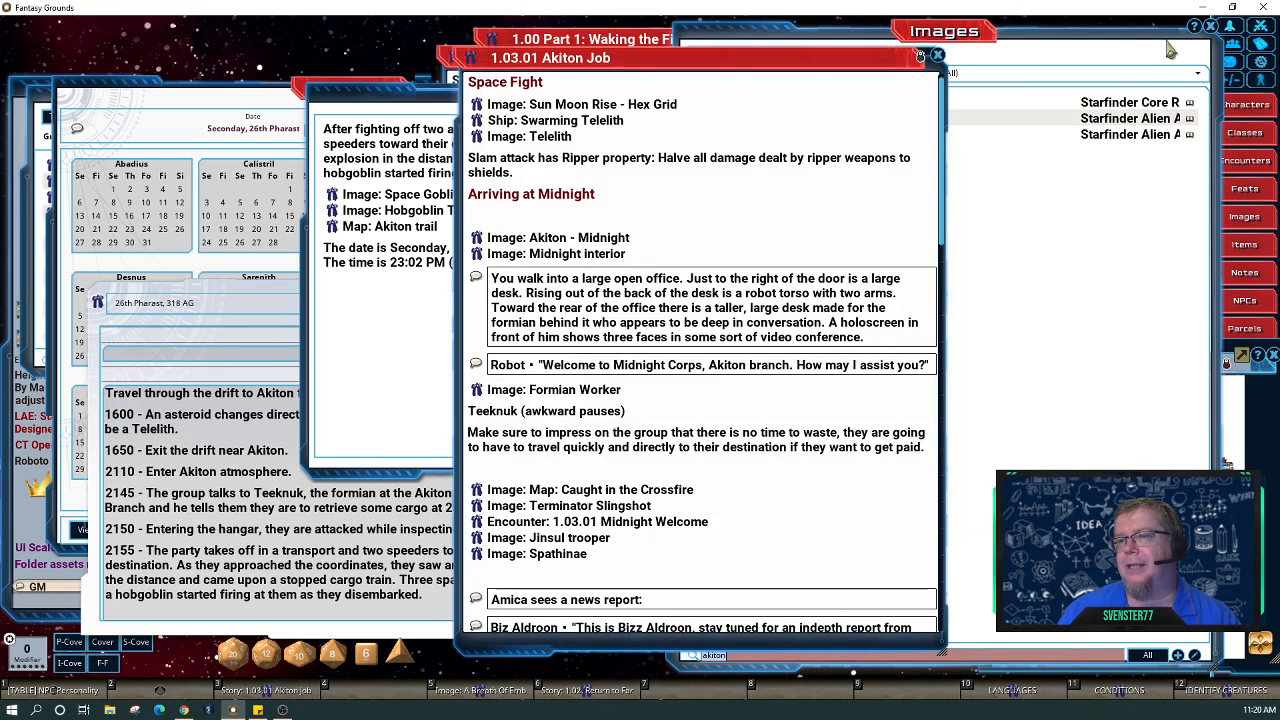
{"action": "left_click", "coordinate": [936, 55]}
Replace the Message of the Day's opening, up to "explosion in the distance and", with "The party finished the fight with the".
{"action": "left_click", "coordinate": [520, 292]}
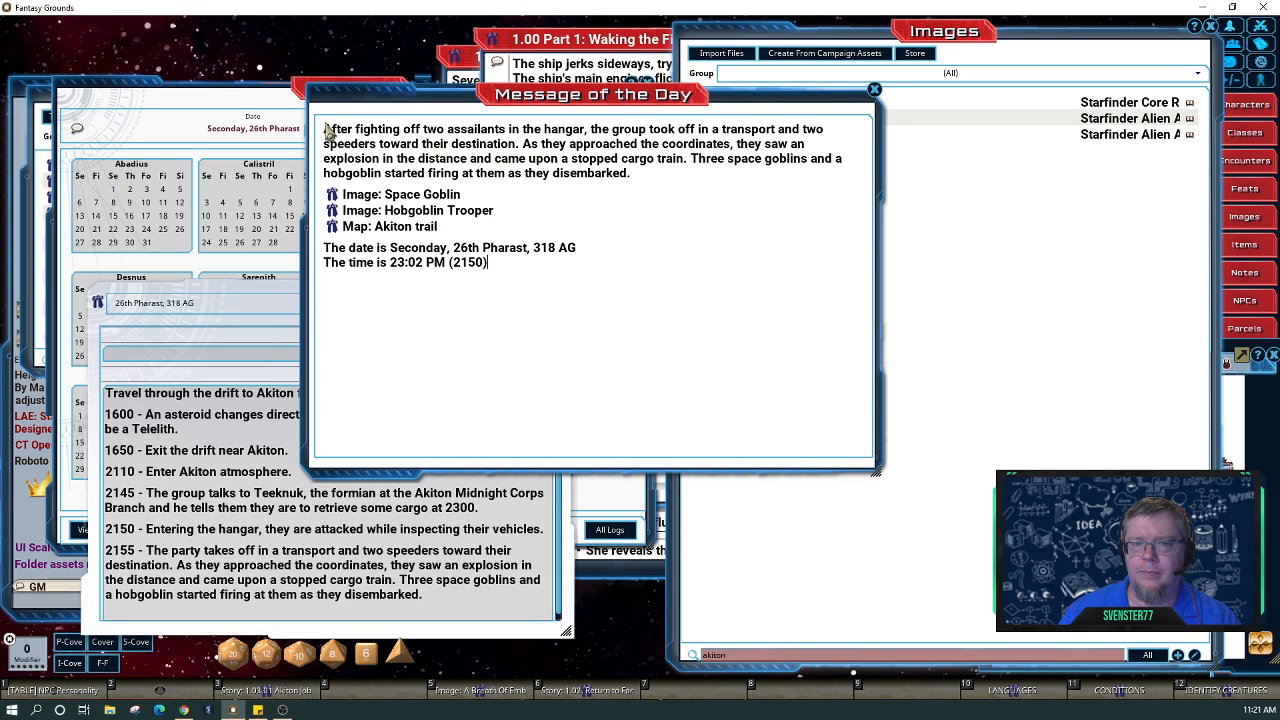
{"action": "left_click_drag", "start_coordinate": [326, 136], "coordinate": [493, 170]}
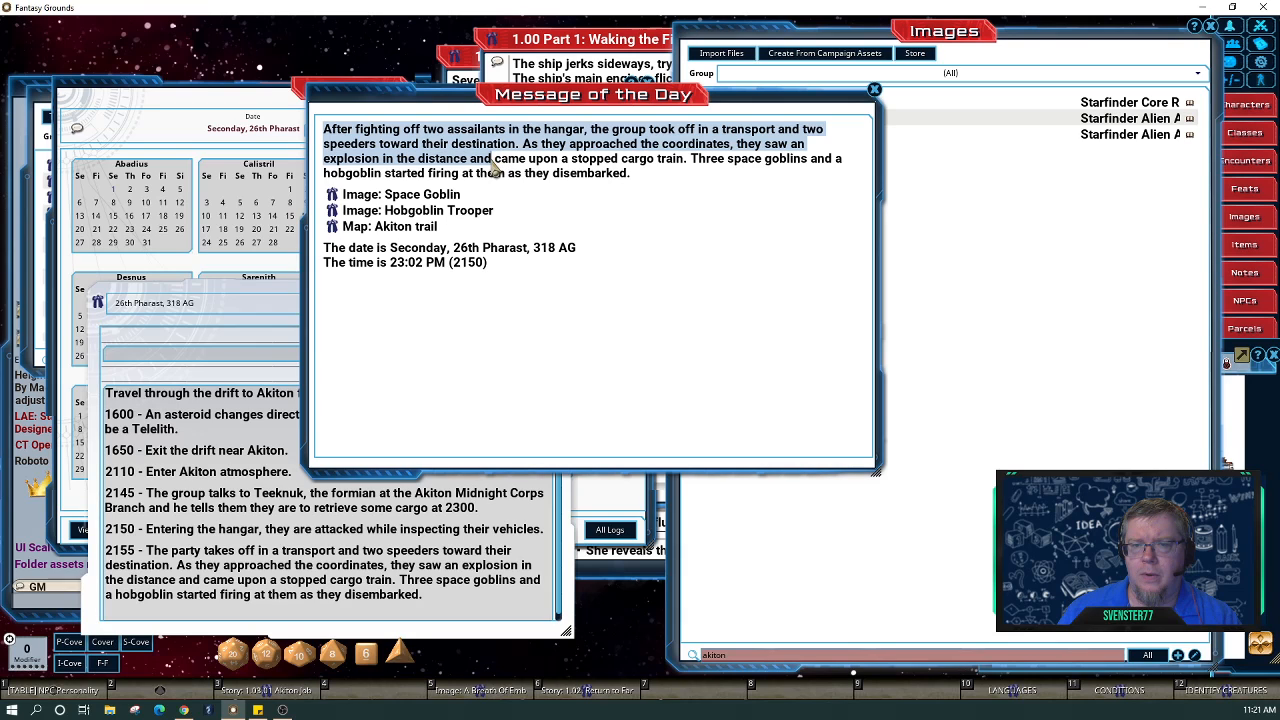
{"action": "key", "text": "shift"}
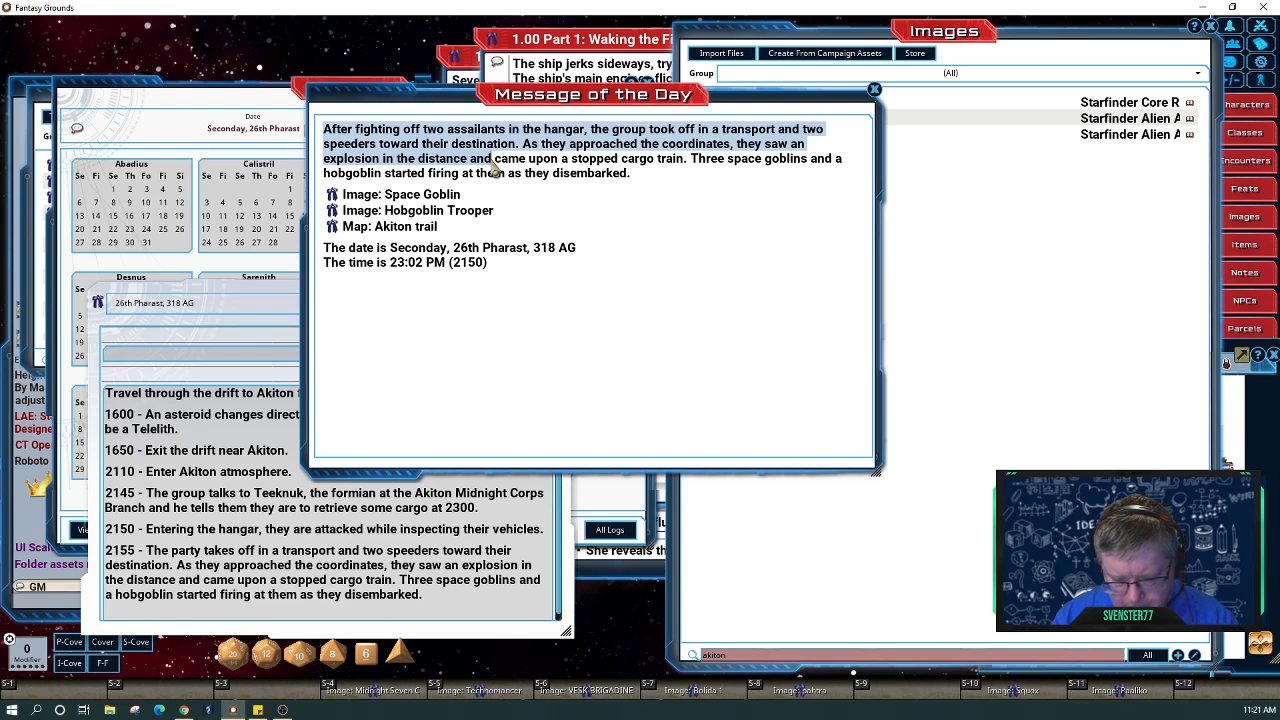
{"action": "type", "text": "The party "}
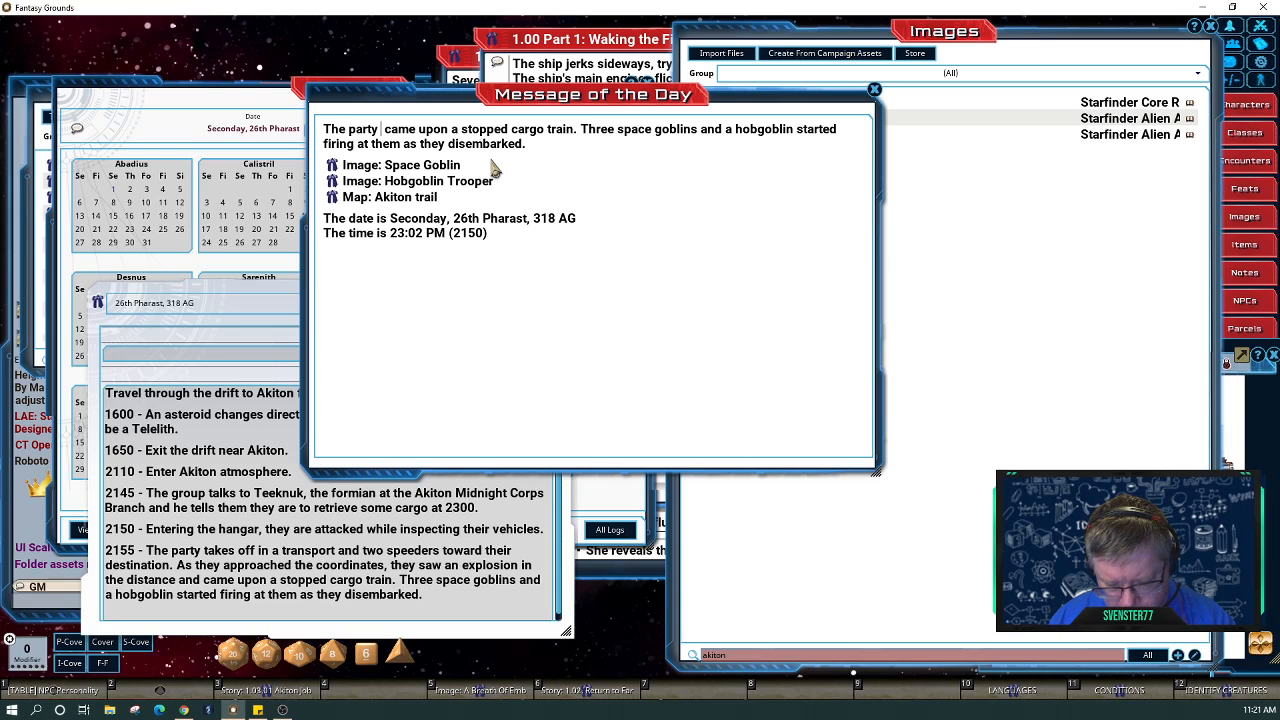
{"action": "type", "text": "finished "}
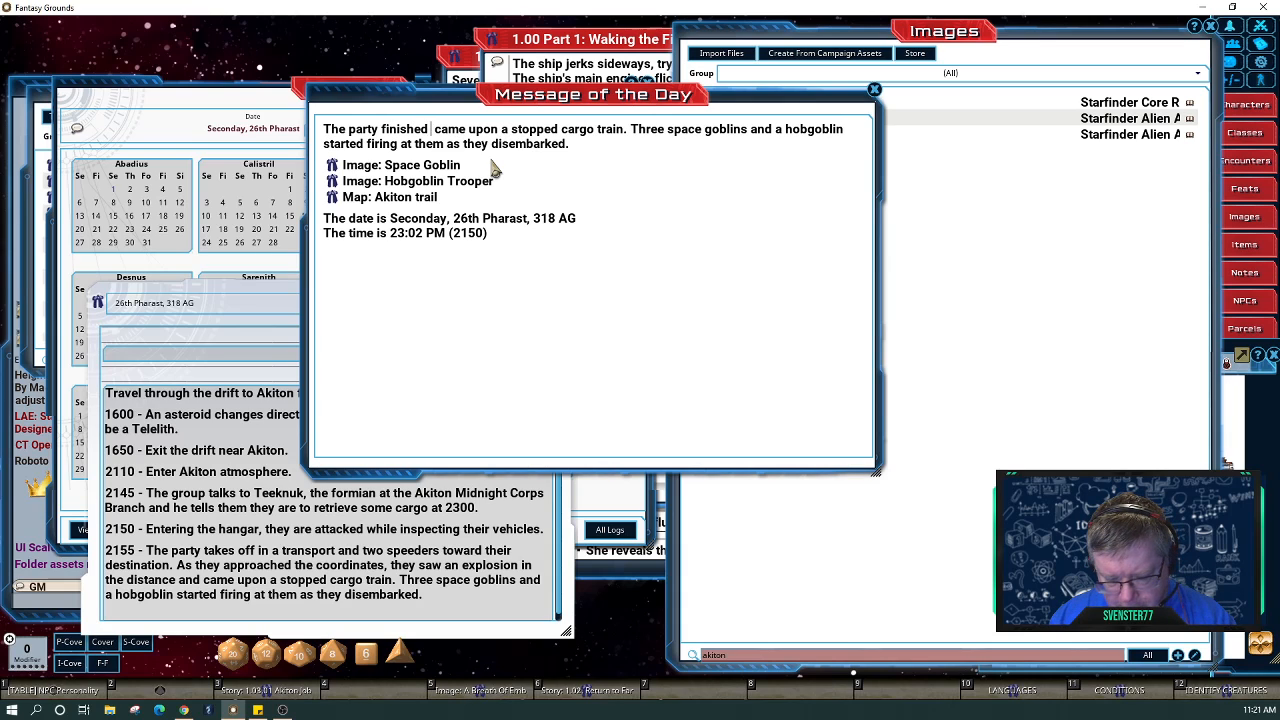
{"action": "type", "text": "the fig"}
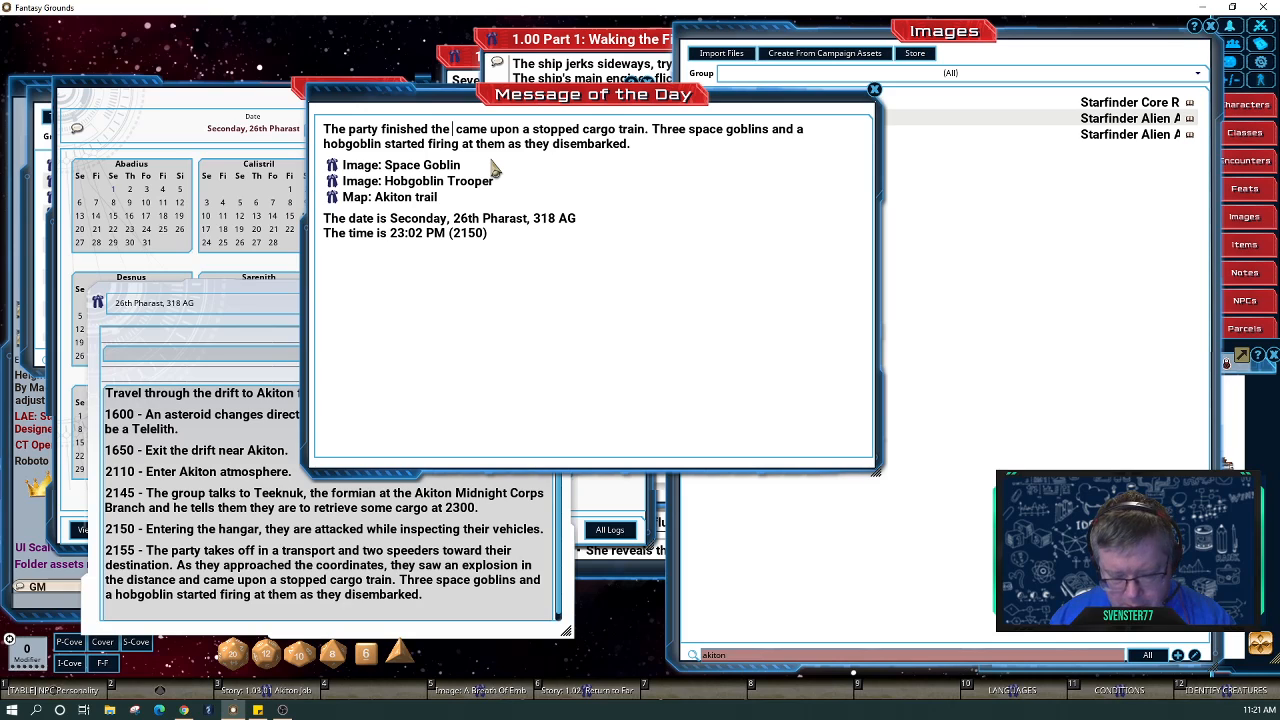
{"action": "type", "text": "ht with the"}
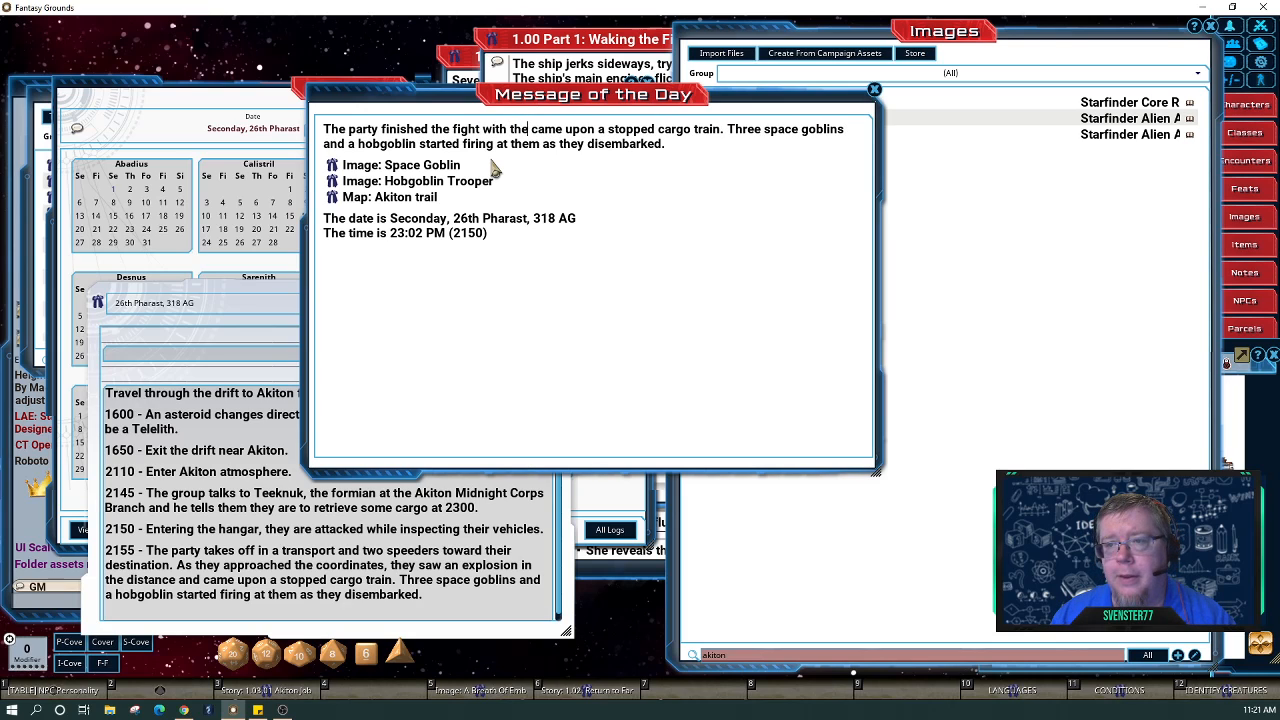
Remove "came upon a stopped cargo train." from the message and make the following word lowercase "three".
{"action": "key", "text": "Delete"}
{"action": "key", "text": "Delete"}
{"action": "key", "text": "Delete"}
{"action": "key", "text": "Delete"}
{"action": "key", "text": "Delete"}
{"action": "key", "text": "Delete"}
{"action": "key", "text": "Delete"}
{"action": "key", "text": "Delete"}
{"action": "key", "text": "Delete"}
{"action": "key", "text": "Delete"}
{"action": "key", "text": "Delete"}
{"action": "key", "text": "Delete"}
{"action": "key", "text": "Delete"}
{"action": "key", "text": "Delete"}
{"action": "key", "text": "Delete"}
{"action": "key", "text": "Delete"}
{"action": "key", "text": "Delete"}
{"action": "key", "text": "Delete"}
{"action": "key", "text": "Delete"}
{"action": "key", "text": "Delete"}
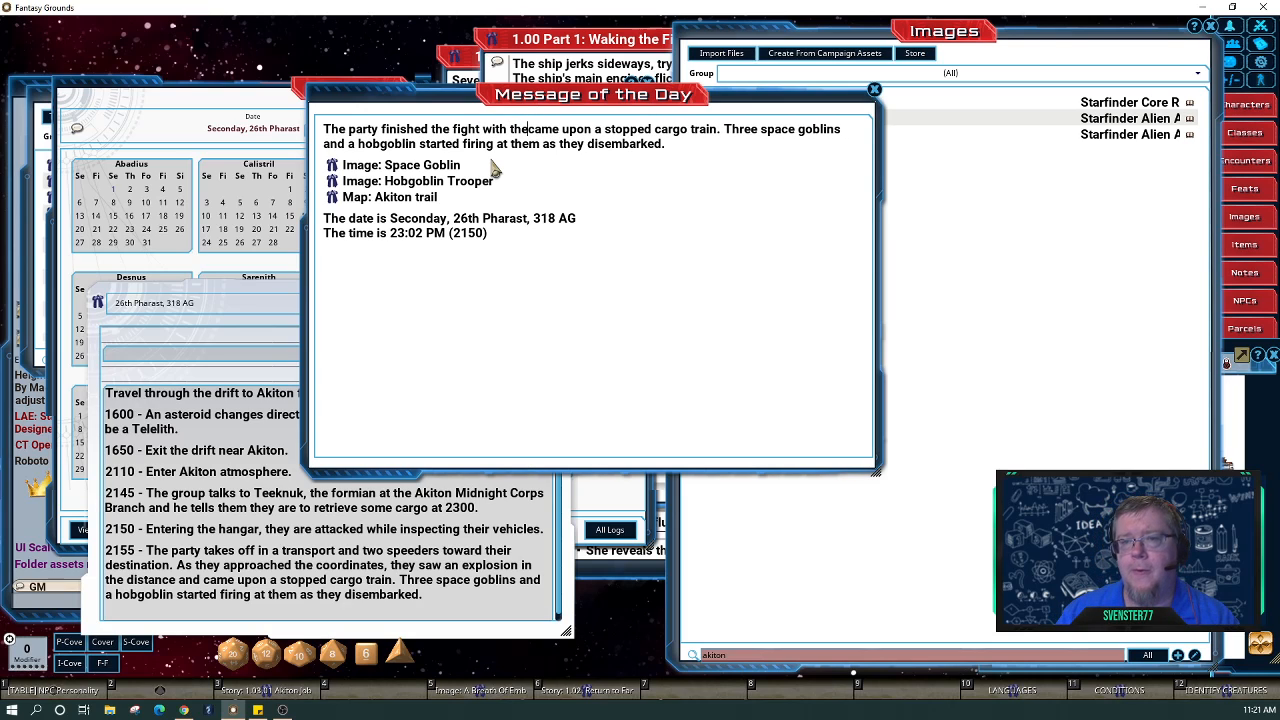
{"action": "key", "text": "Delete"}
{"action": "key", "text": "Delete"}
{"action": "key", "text": "Delete"}
{"action": "key", "text": "Delete"}
{"action": "key", "text": "Delete"}
{"action": "key", "text": "Delete"}
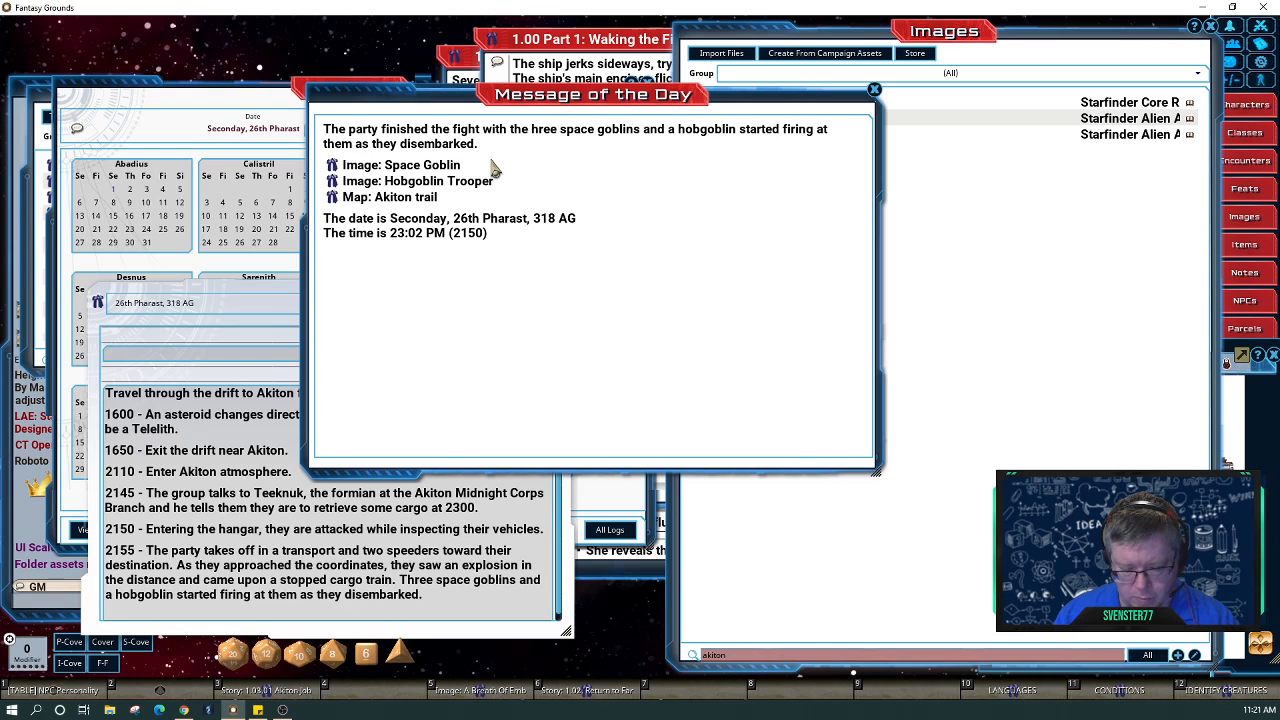
{"action": "type", "text": "t"}
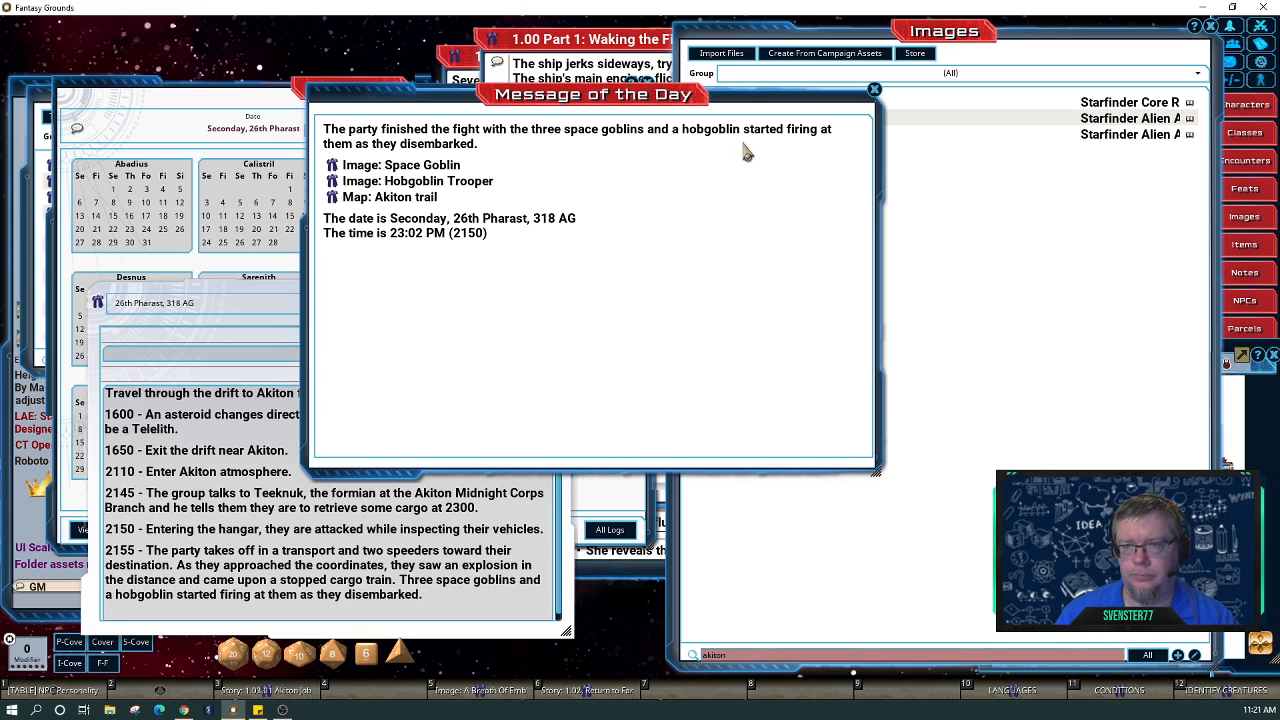
Replace the text after "hobgoblin" with "that were at the cargo train." and begin a new sentence with "As".
{"action": "left_click_drag", "start_coordinate": [742, 131], "coordinate": [746, 157]}
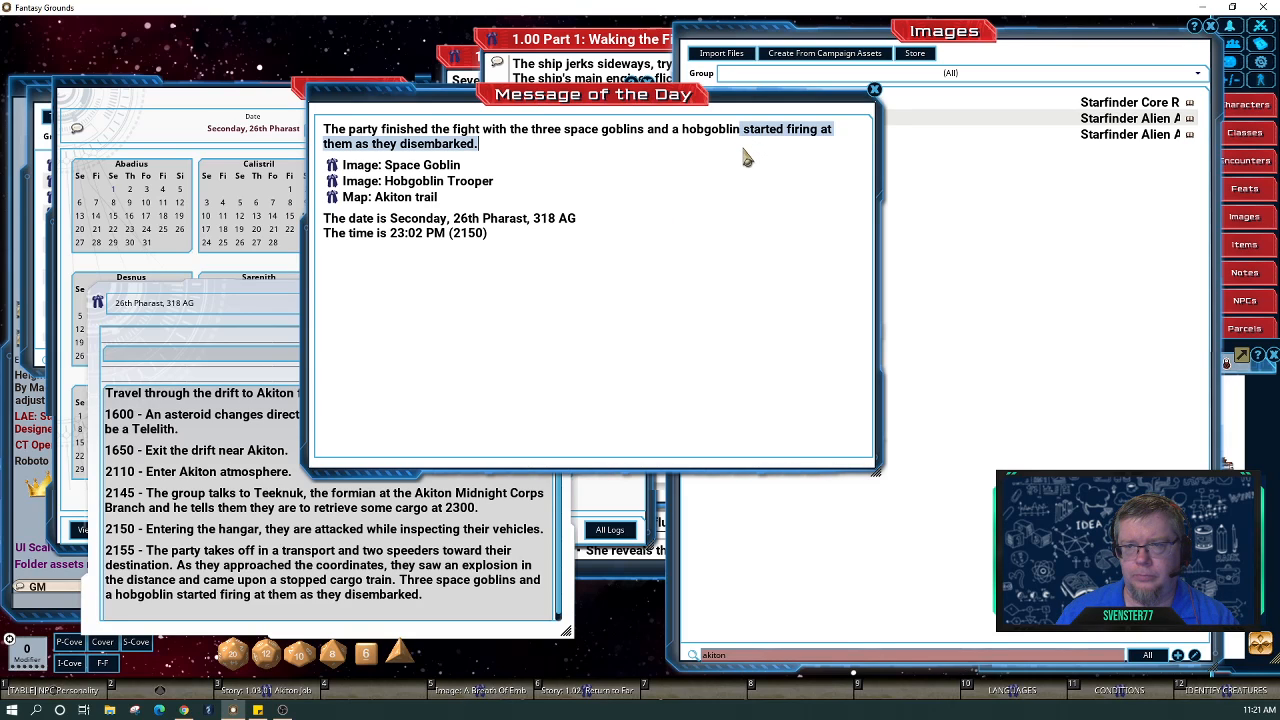
{"action": "key", "text": "BackSpace"}
{"action": "type", "text": "that we"}
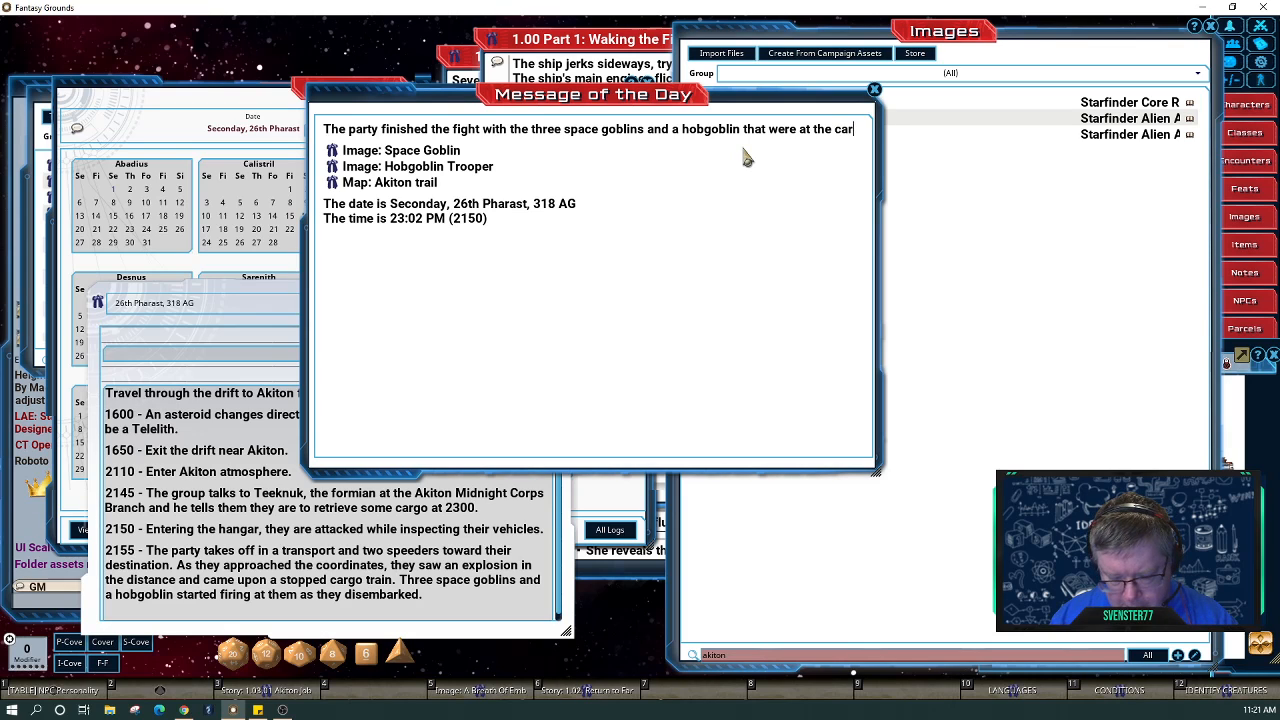
{"action": "type", "text": "go train."}
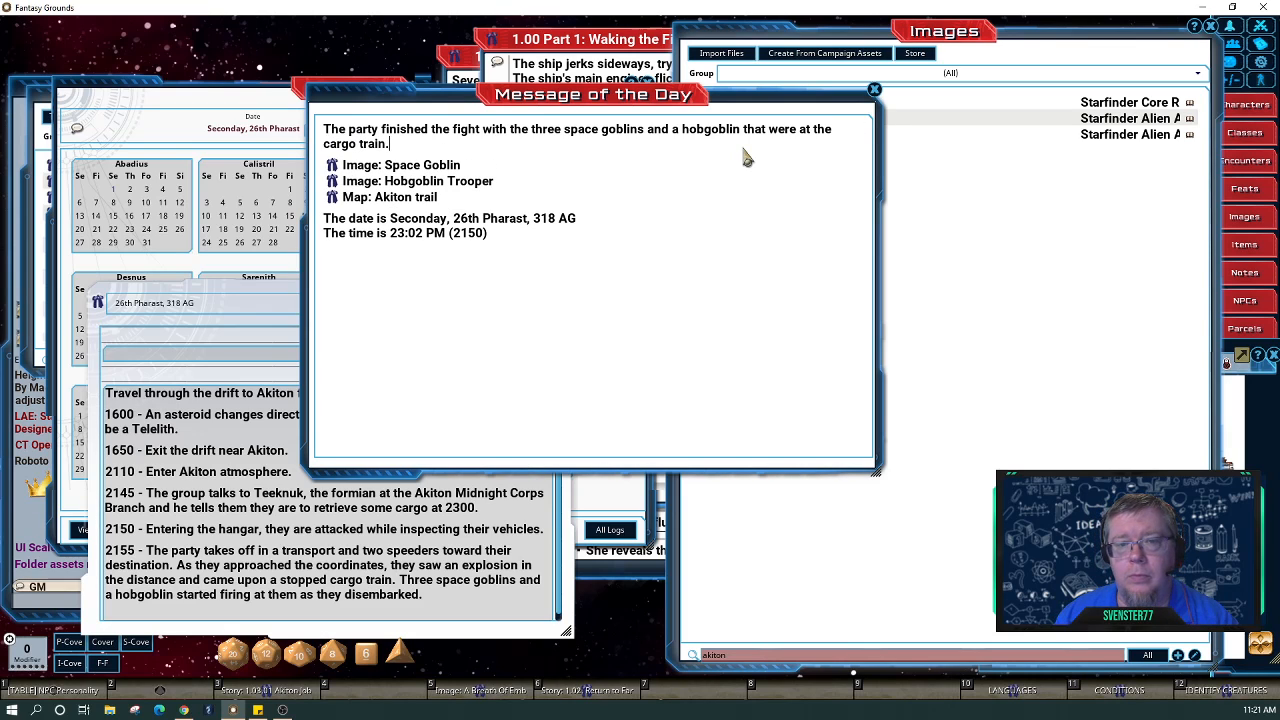
{"action": "key", "text": "shift"}
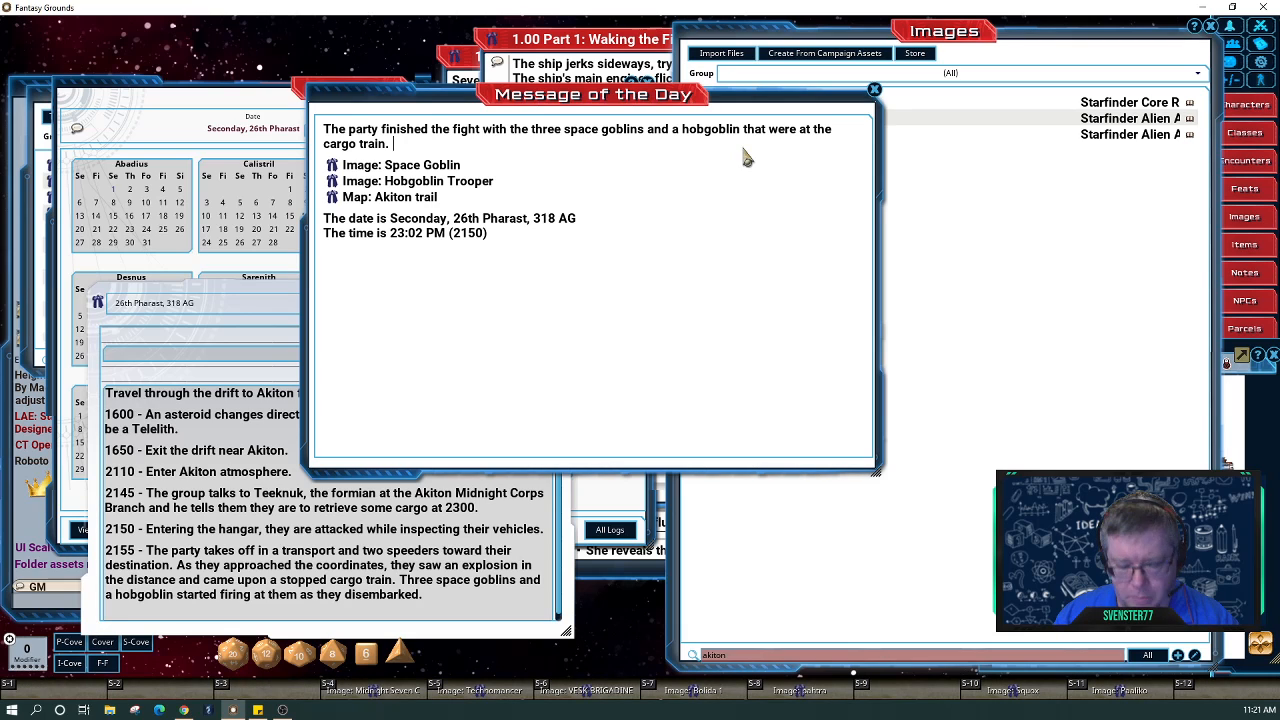
{"action": "type", "text": "train. As they"}
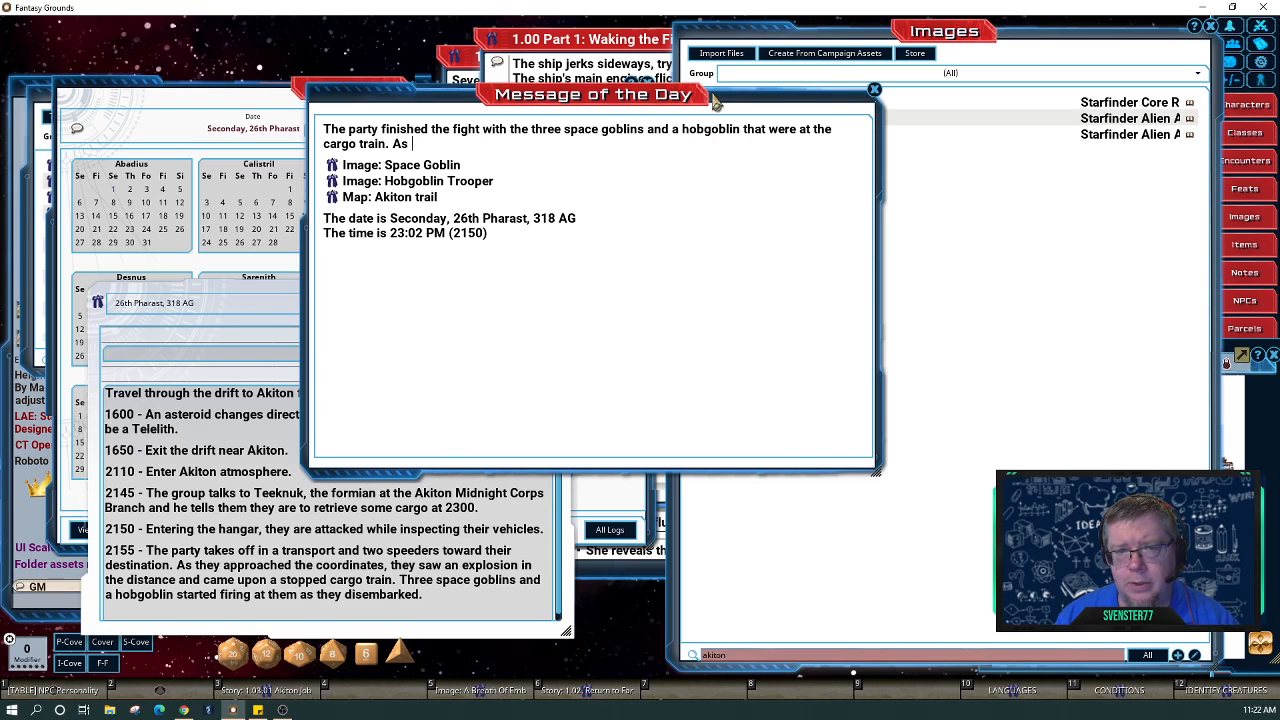
{"action": "key", "text": "shift"}
{"action": "type", "text": "Twit"}
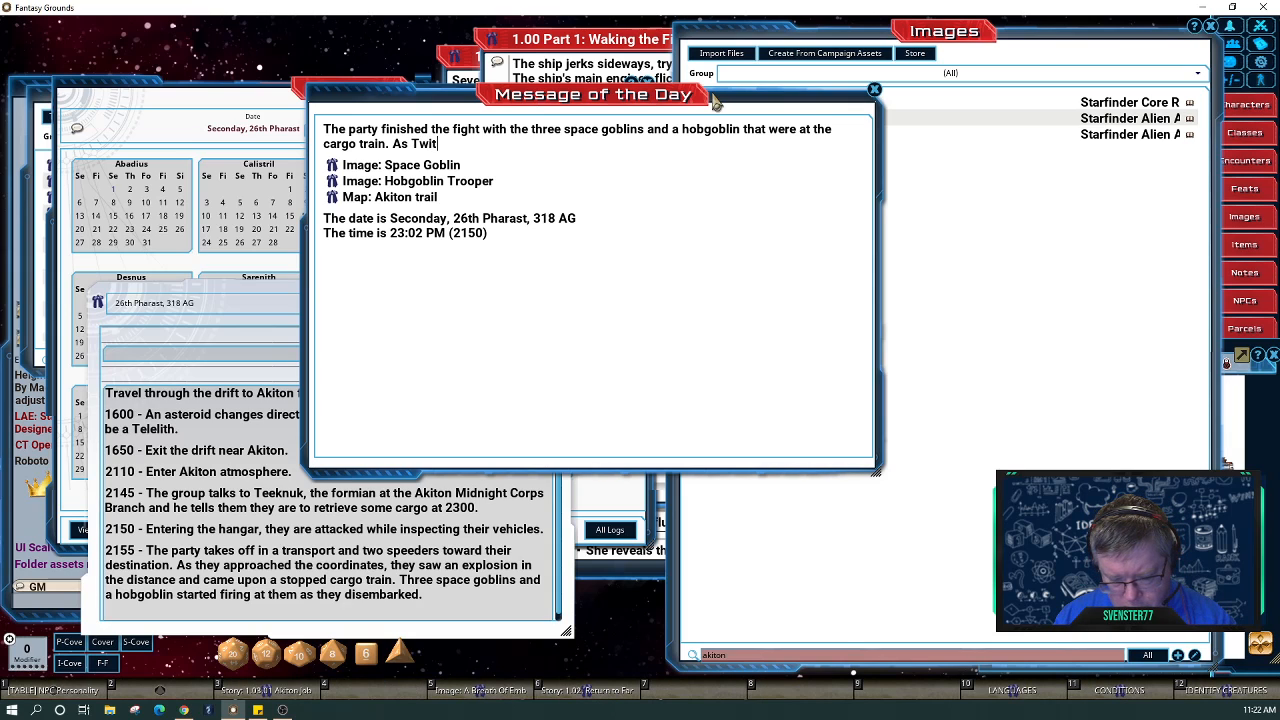
{"action": "type", "text": "ch and"}
{"action": "key", "text": "shift"}
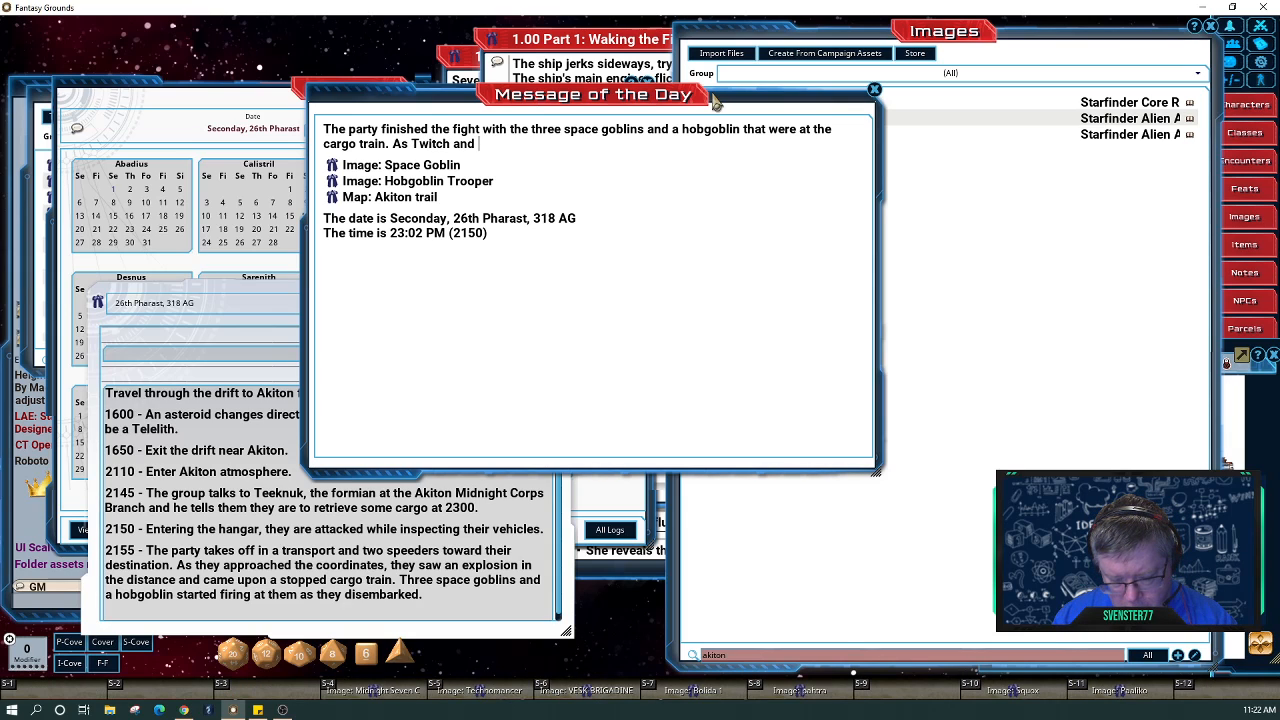
{"action": "type", "text": "Orin"}
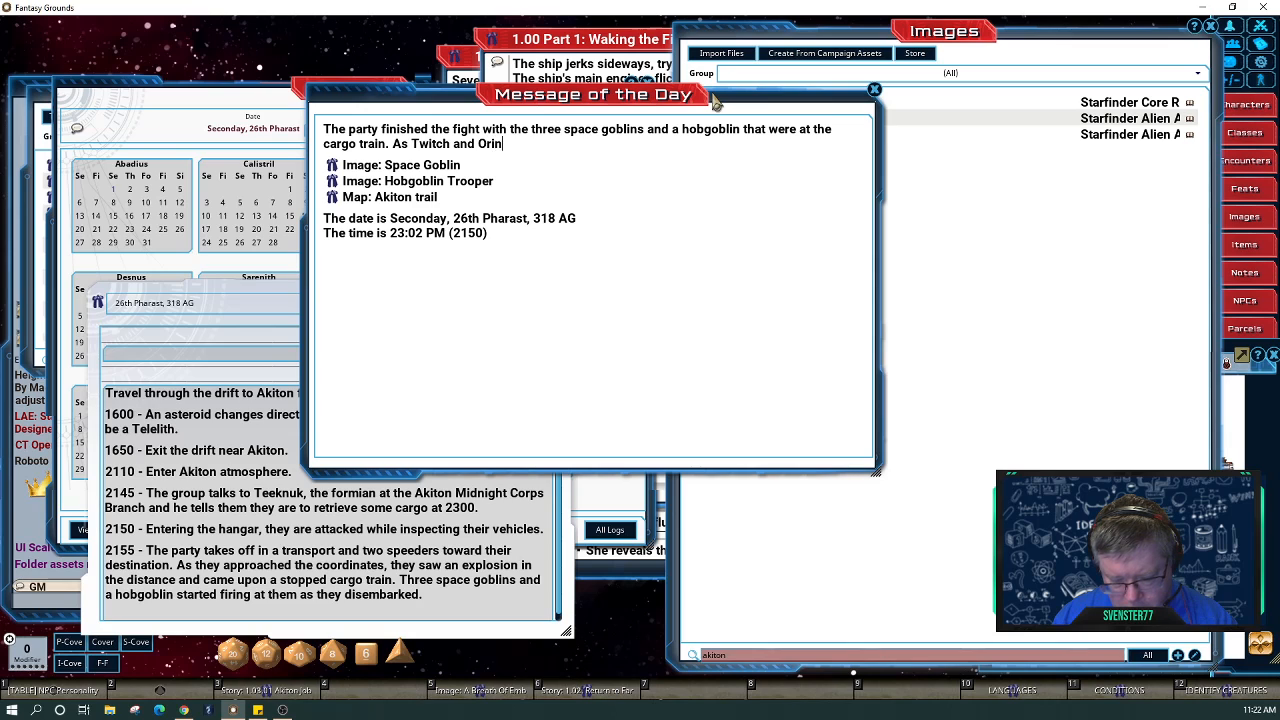
{"action": "type", "text": "-Dorr"}
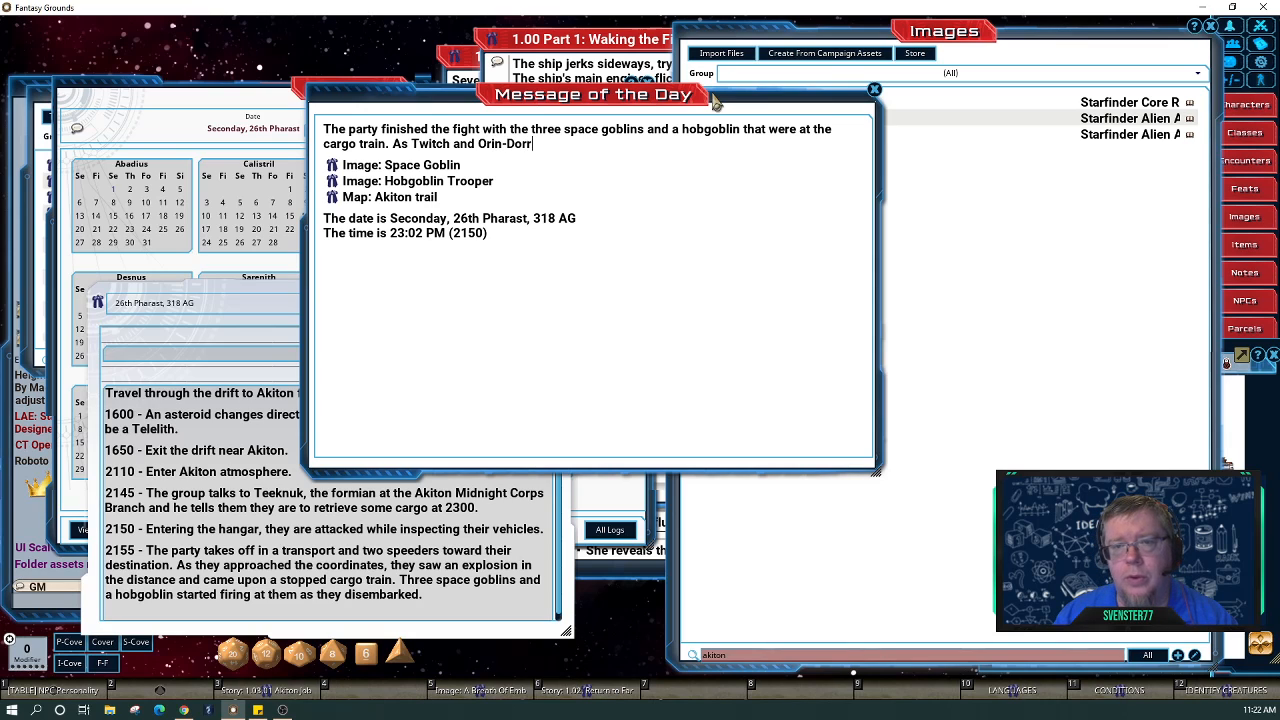
{"action": "key", "text": "BackSpace"}
{"action": "key", "text": "BackSpace"}
{"action": "key", "text": "BackSpace"}
{"action": "key", "text": "BackSpace"}
{"action": "key", "text": "BackSpace"}
{"action": "key", "text": "BackSpace"}
{"action": "key", "text": "BackSpace"}
{"action": "key", "text": "BackSpace"}
{"action": "key", "text": "BackSpace"}
{"action": "key", "text": "BackSpace"}
{"action": "key", "text": "BackSpace"}
{"action": "key", "text": "BackSpace"}
{"action": "key", "text": "BackSpace"}
{"action": "key", "text": "BackSpace"}
{"action": "key", "text": "BackSpace"}
{"action": "key", "text": "BackSpace"}
{"action": "key", "text": "BackSpace"}
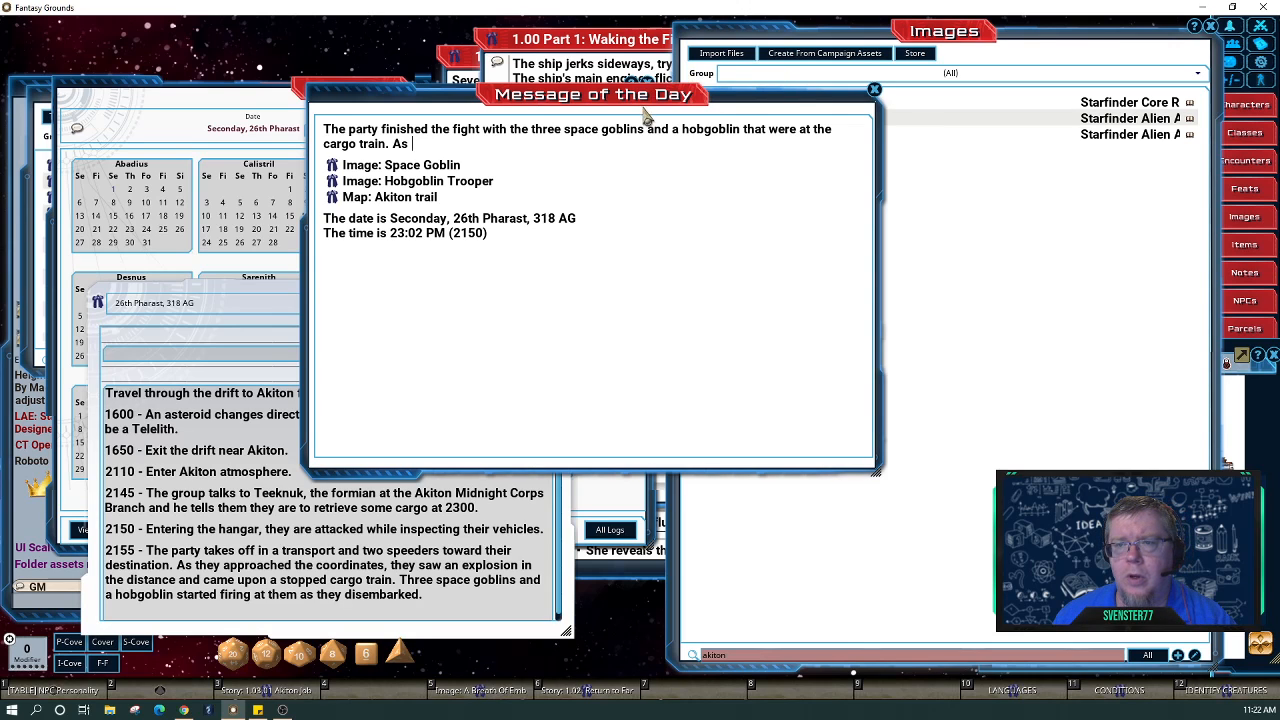
Move the Message of the Day aside, open Loki's character sheet and review the character's skills.
{"action": "left_click_drag", "start_coordinate": [650, 110], "coordinate": [847, 180]}
{"action": "left_click", "coordinate": [1245, 104]}
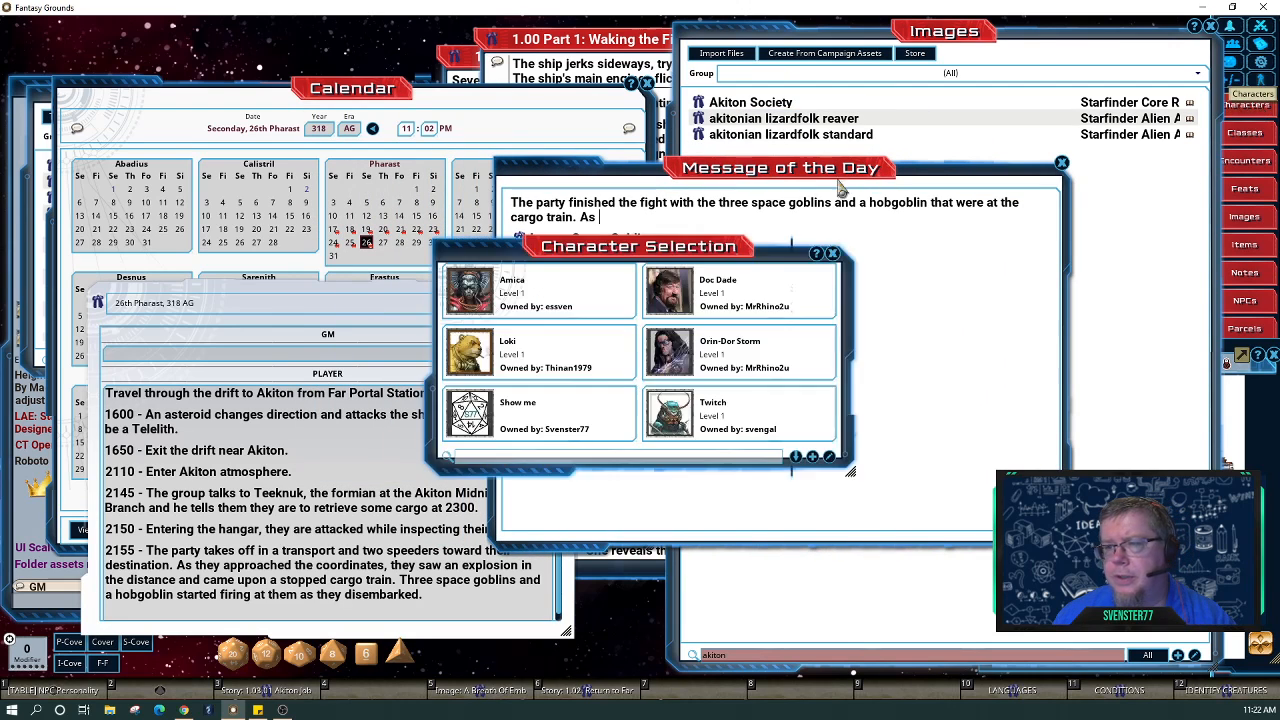
{"action": "left_click_drag", "start_coordinate": [670, 247], "coordinate": [286, 100]}
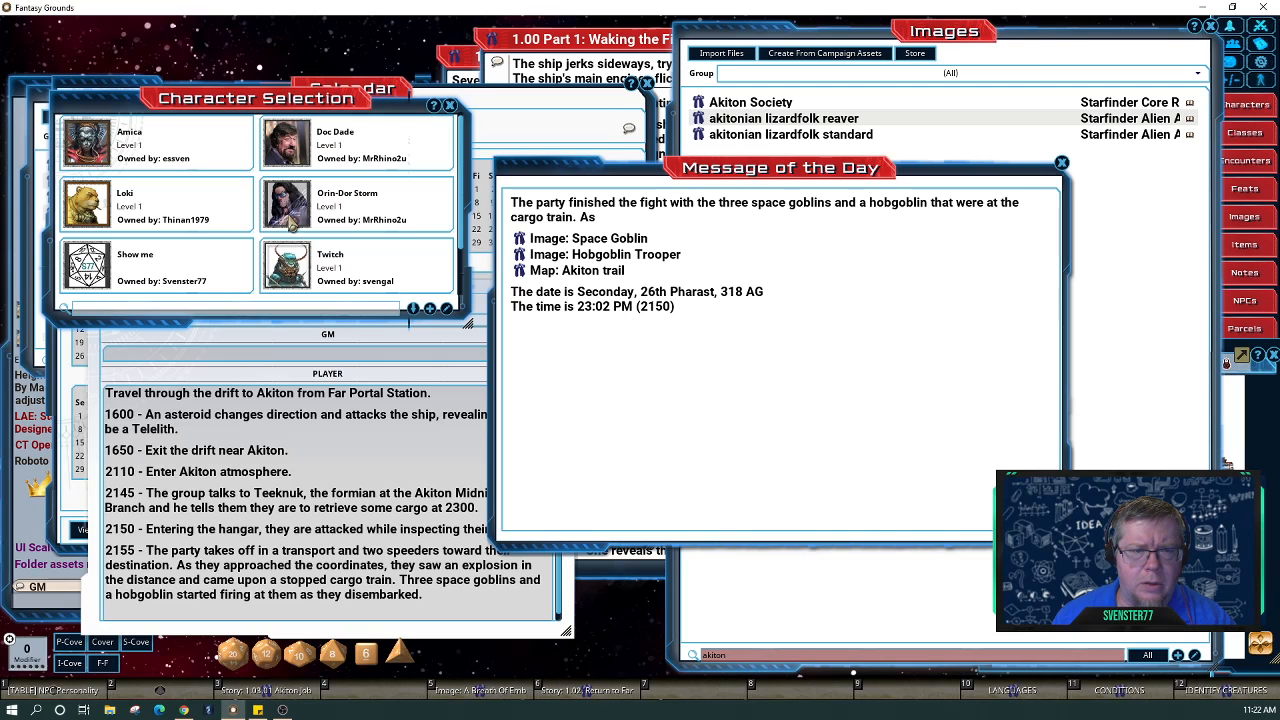
{"action": "left_click", "coordinate": [108, 205]}
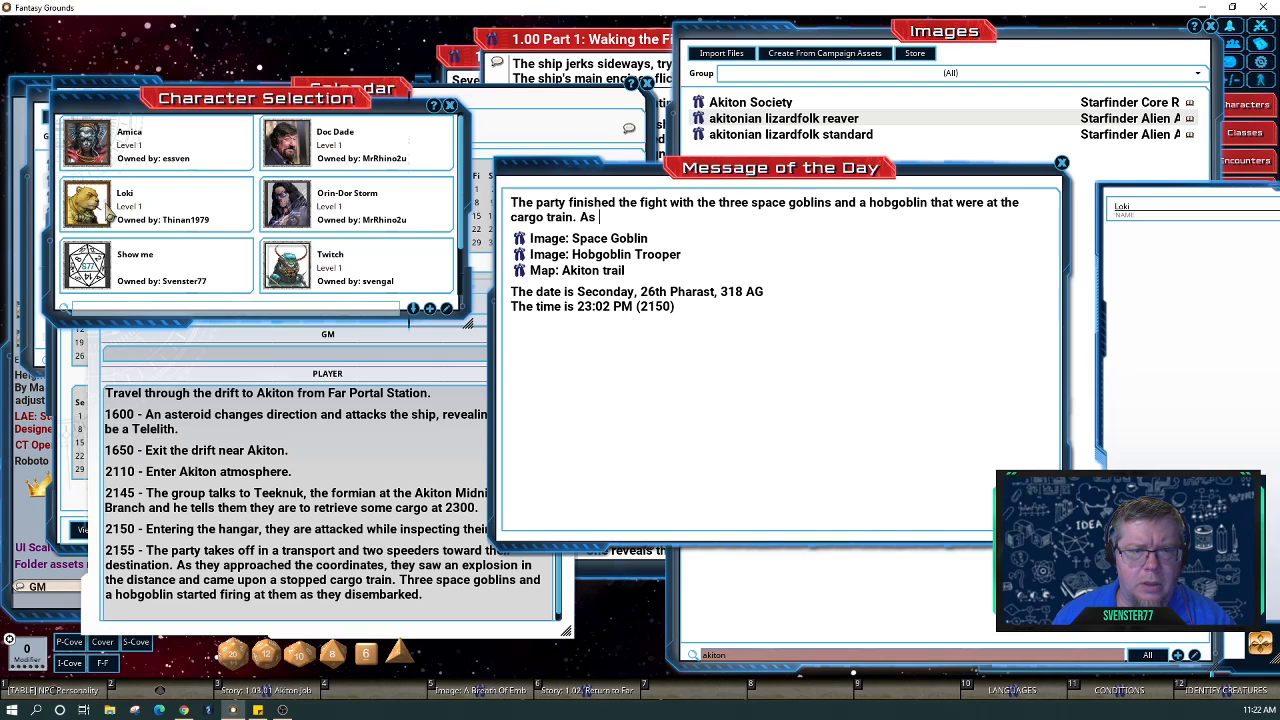
{"action": "left_click_drag", "start_coordinate": [1220, 198], "coordinate": [212, 173]}
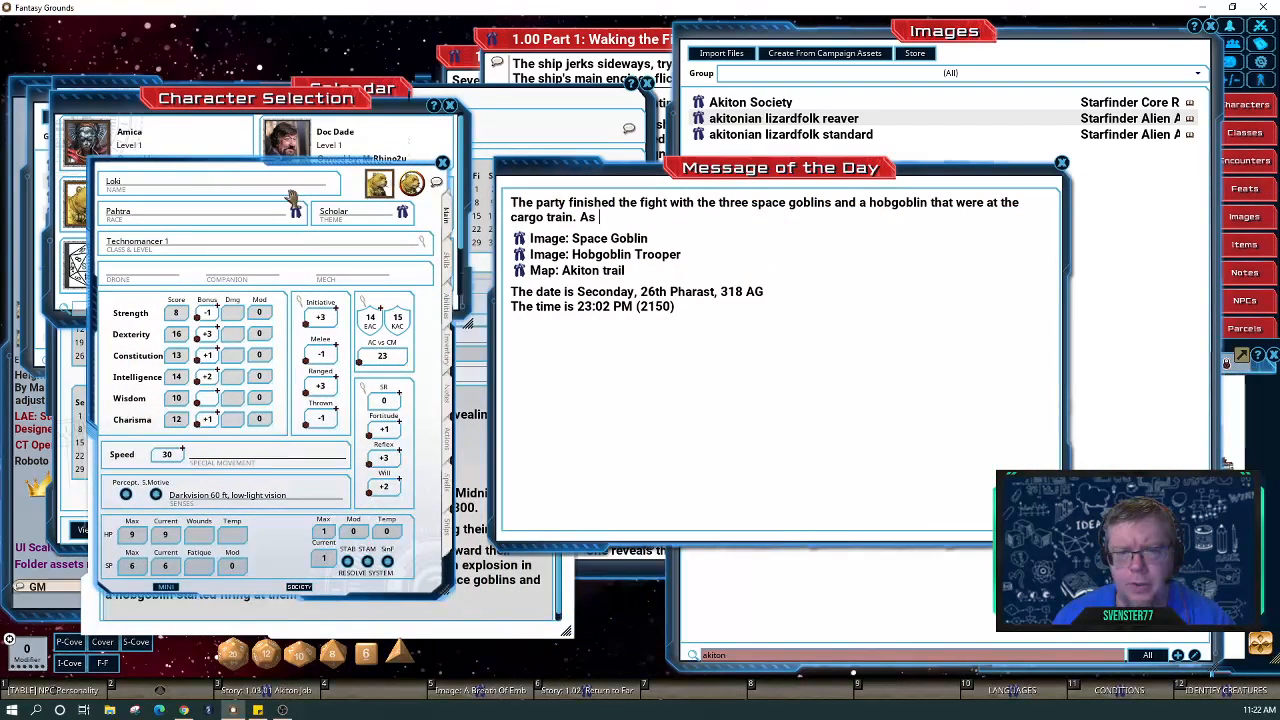
{"action": "left_click", "coordinate": [449, 262]}
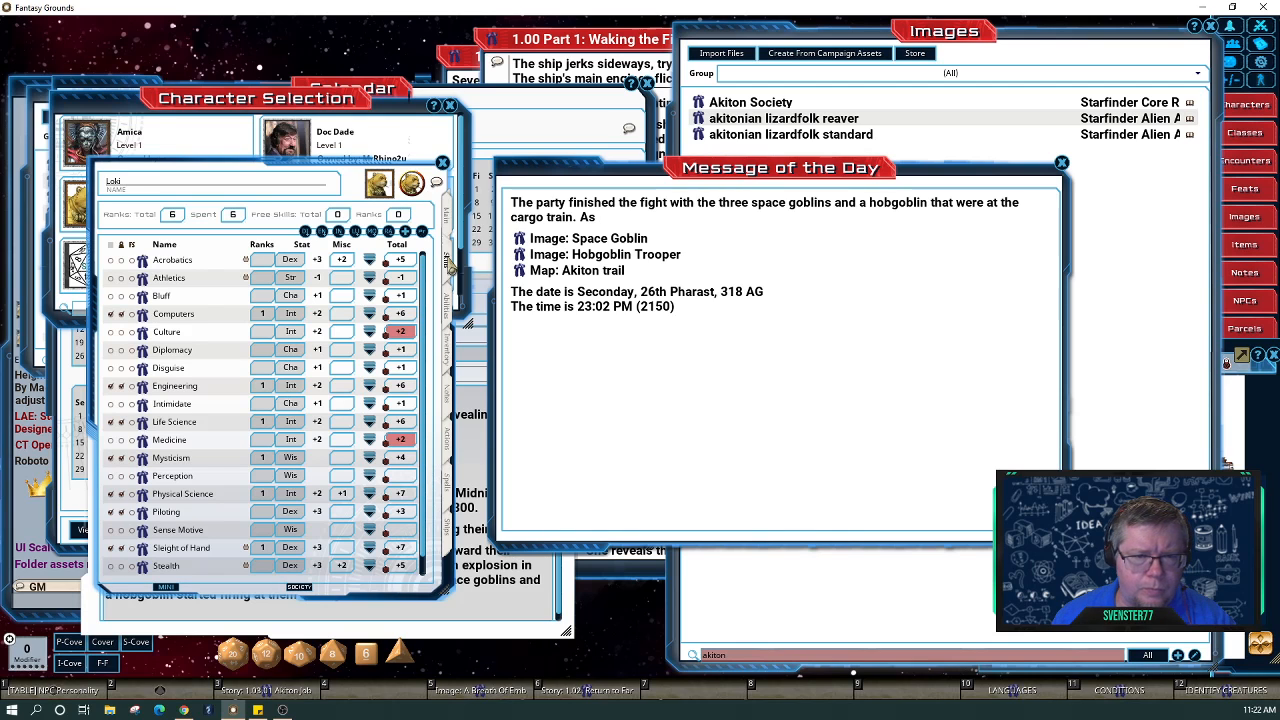
{"action": "left_click", "coordinate": [442, 162]}
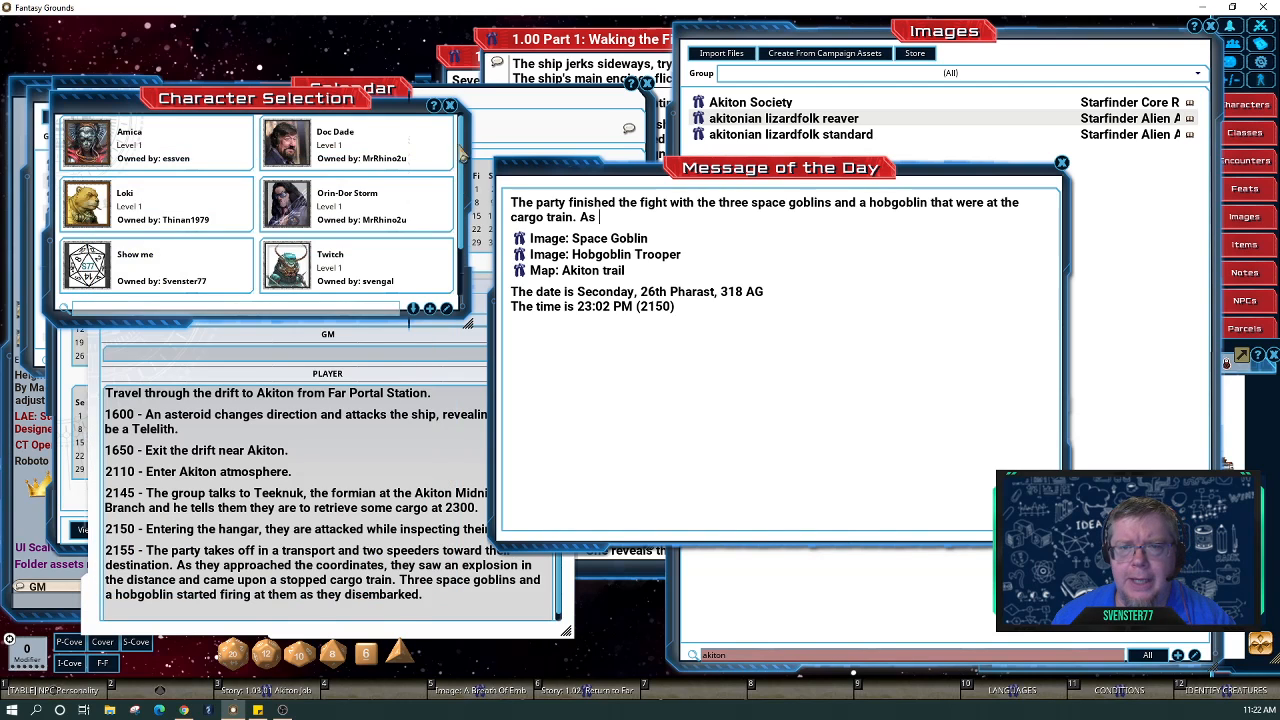
Close the character list and compare all party members' skills on the Party Sheet.
{"action": "left_click", "coordinate": [1240, 44]}
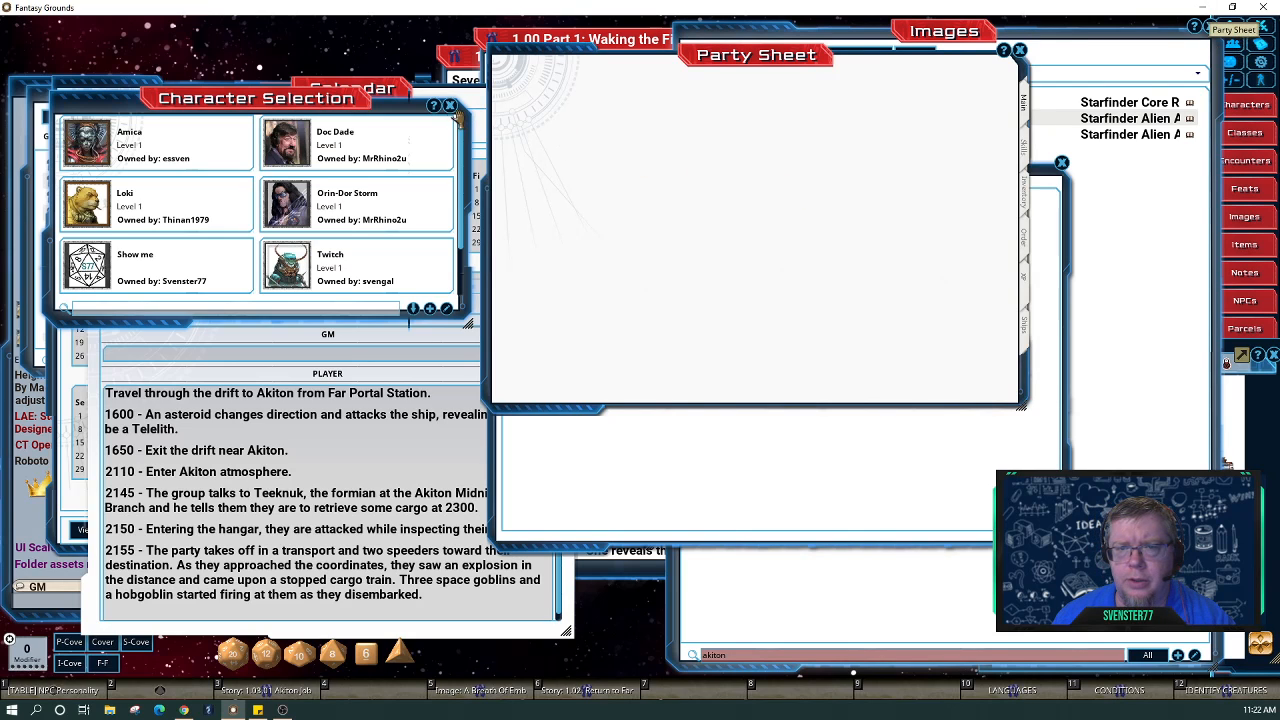
{"action": "left_click", "coordinate": [451, 110]}
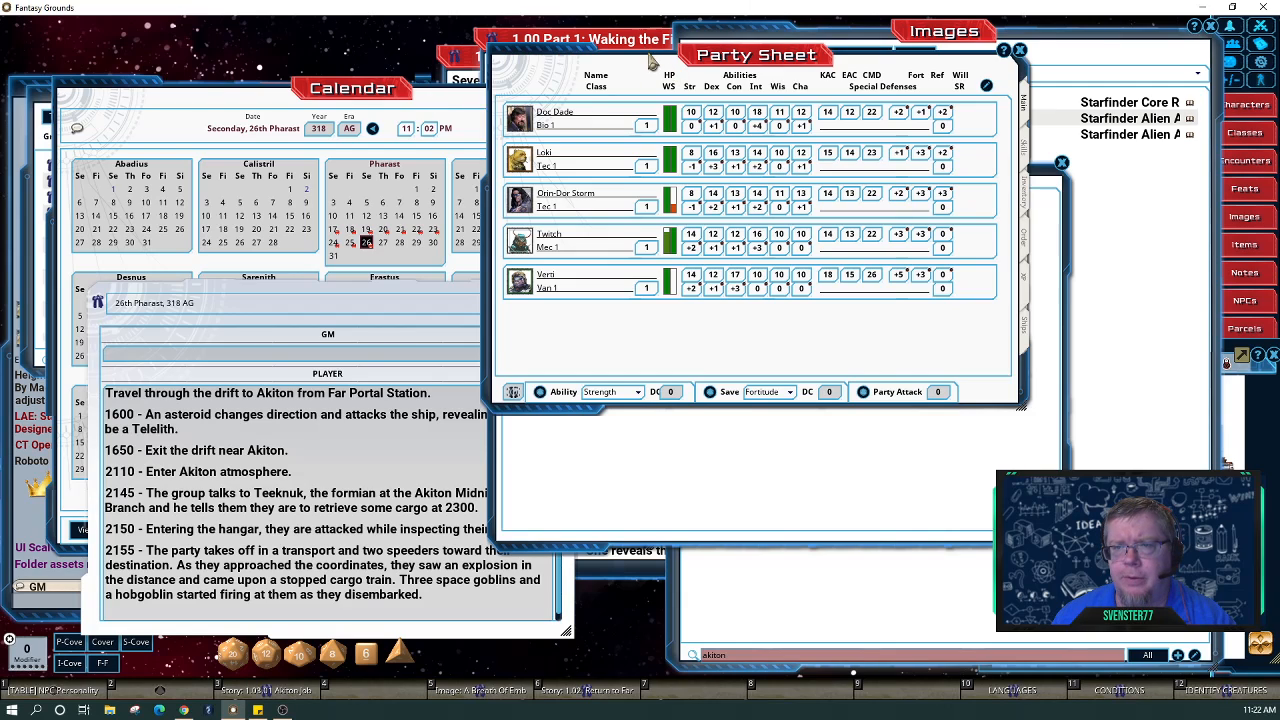
{"action": "left_click_drag", "start_coordinate": [656, 62], "coordinate": [205, 104]}
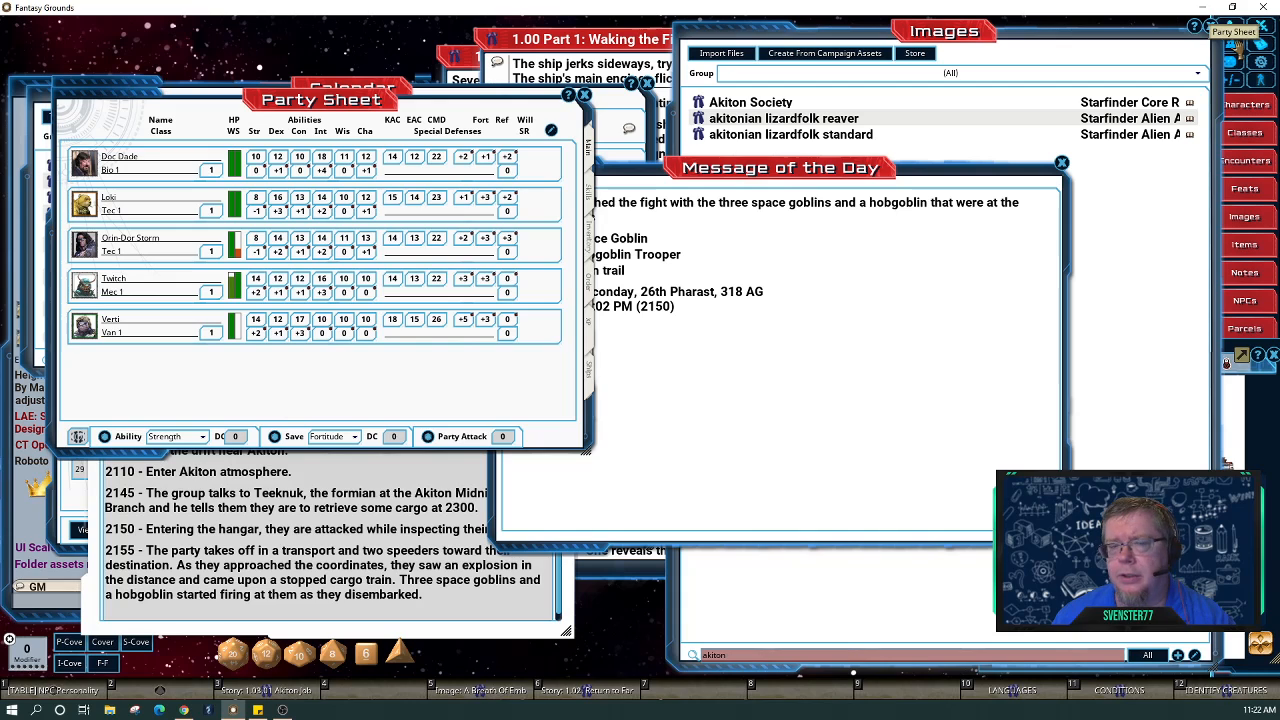
{"action": "left_click", "coordinate": [589, 194]}
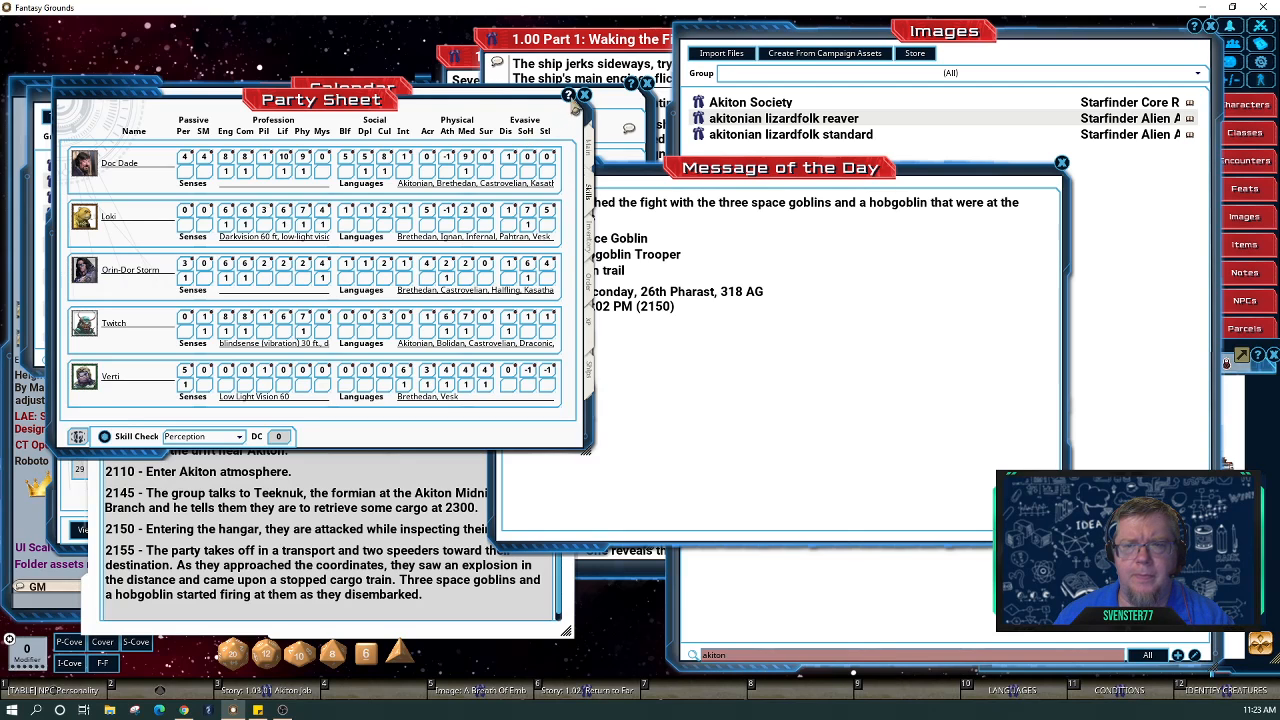
{"action": "left_click", "coordinate": [585, 95]}
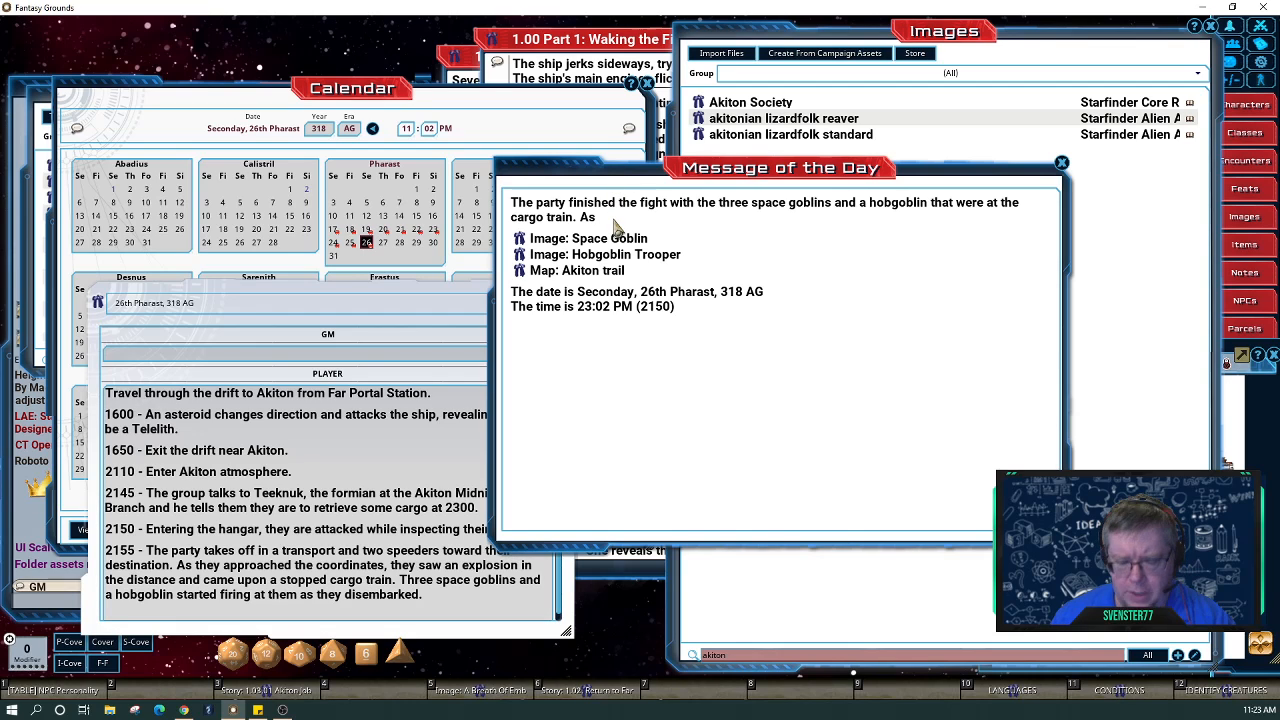
Continue the message after "As" with "Loki and Twitch started programming the robots to load the cargo.".
{"action": "type", "text": "Loki an"}
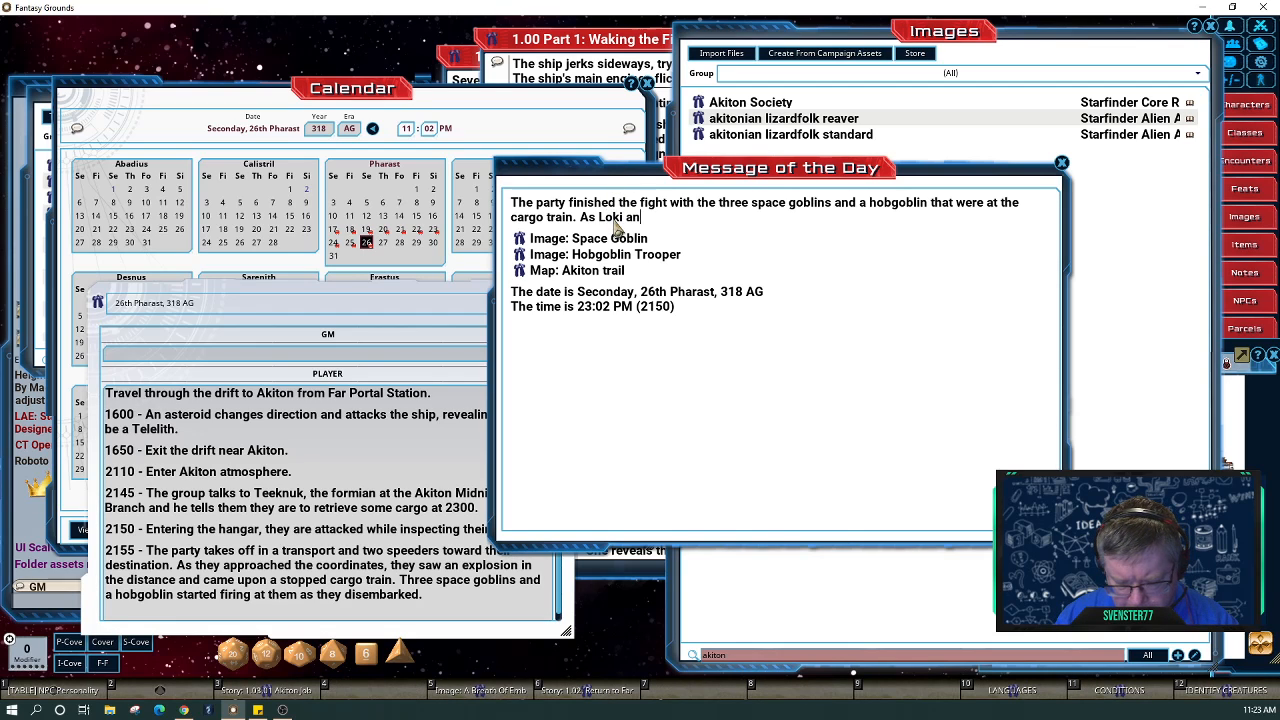
{"action": "type", "text": "d Twitch "}
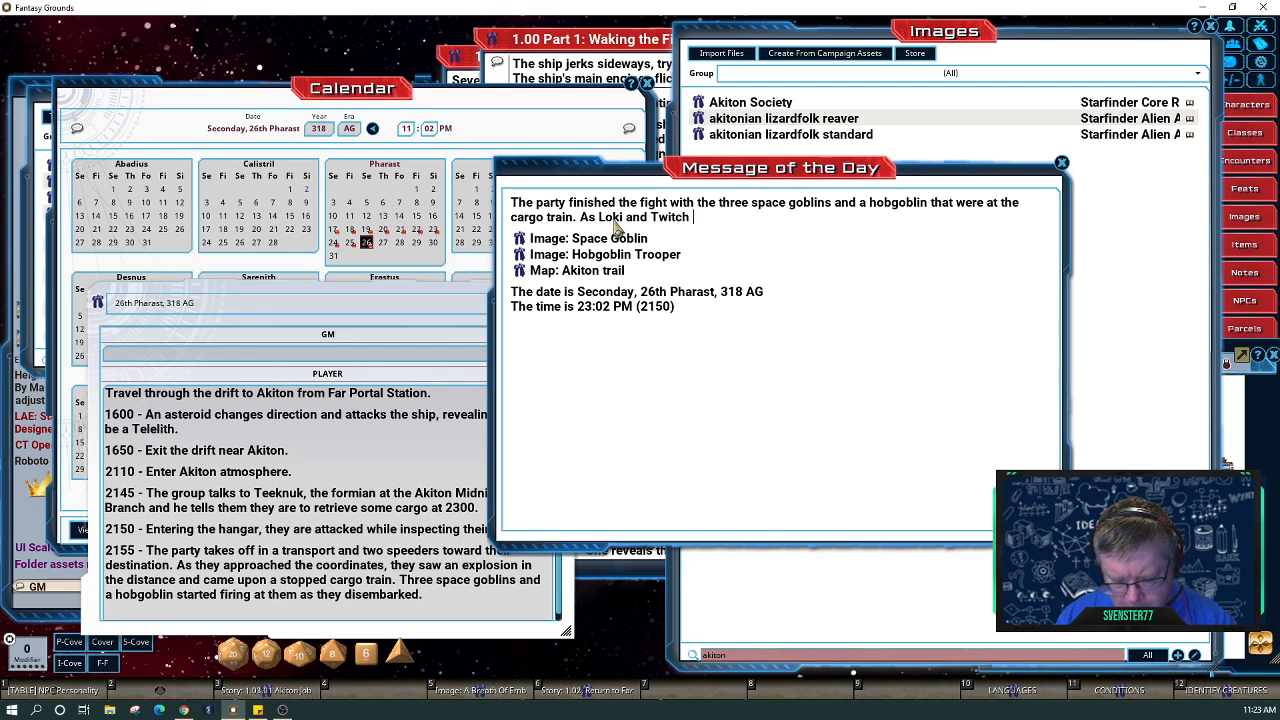
{"action": "type", "text": "started "}
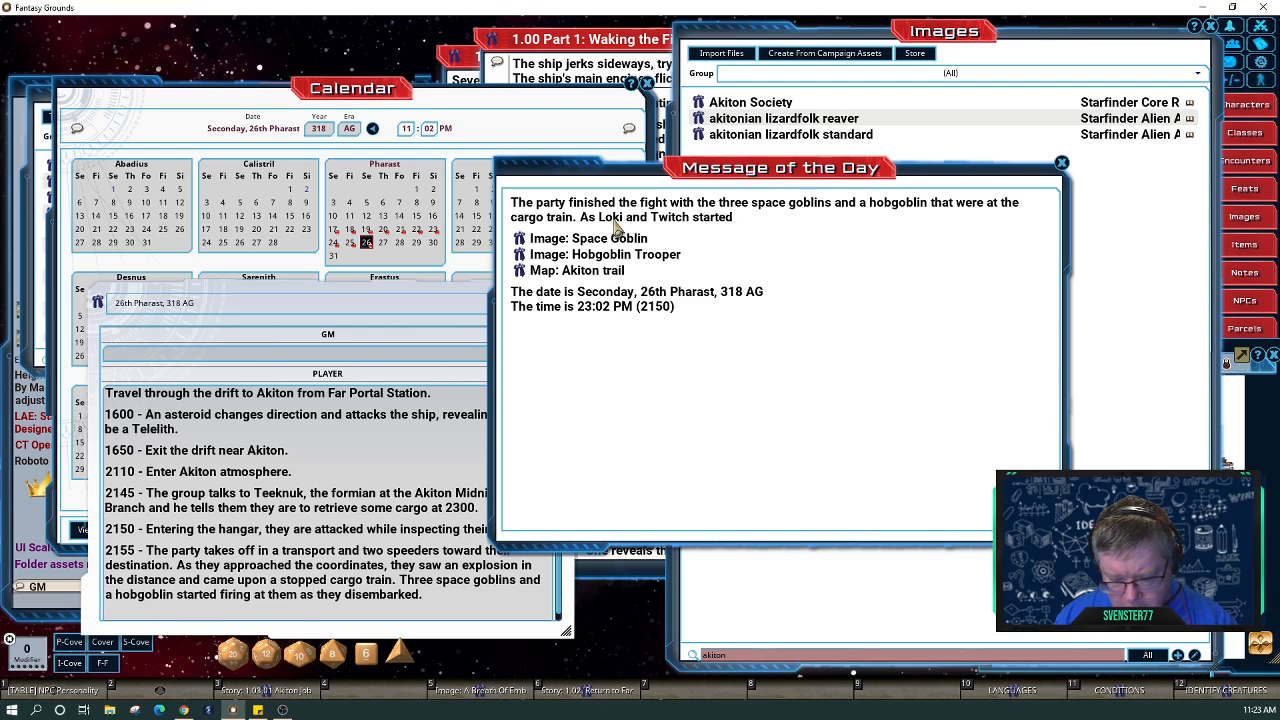
{"action": "type", "text": "programming the "}
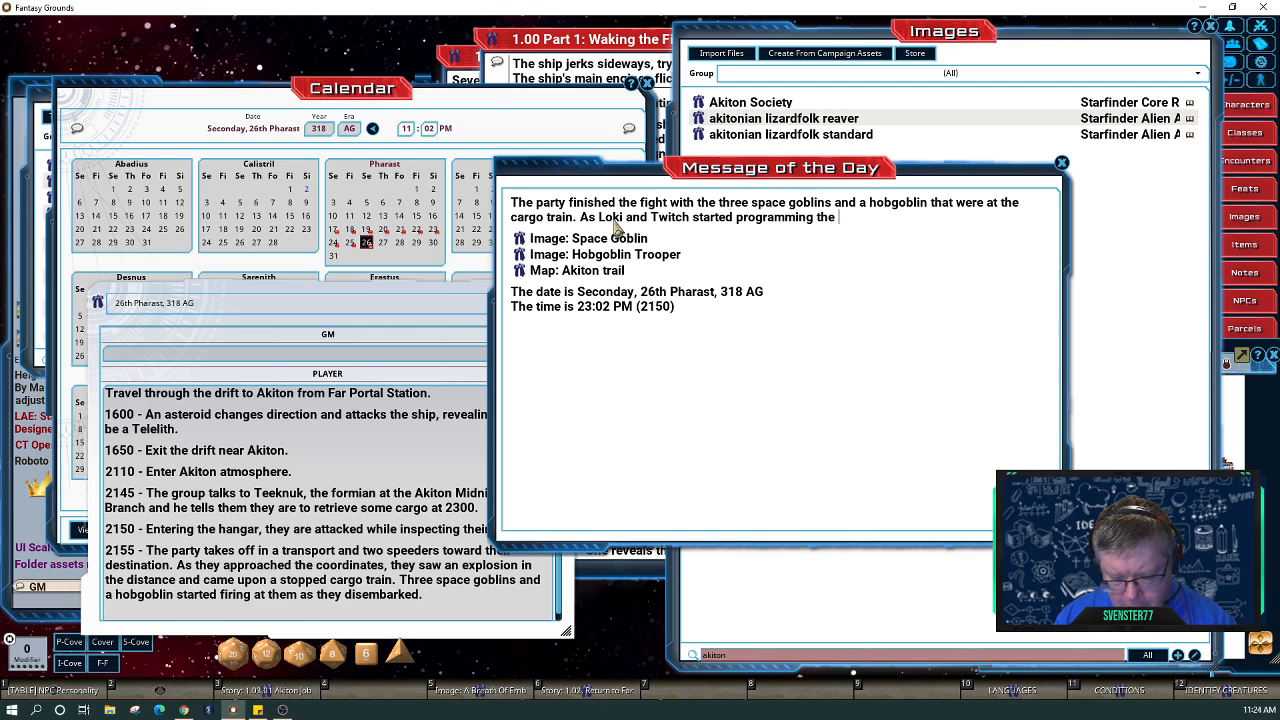
{"action": "type", "text": "robots to"}
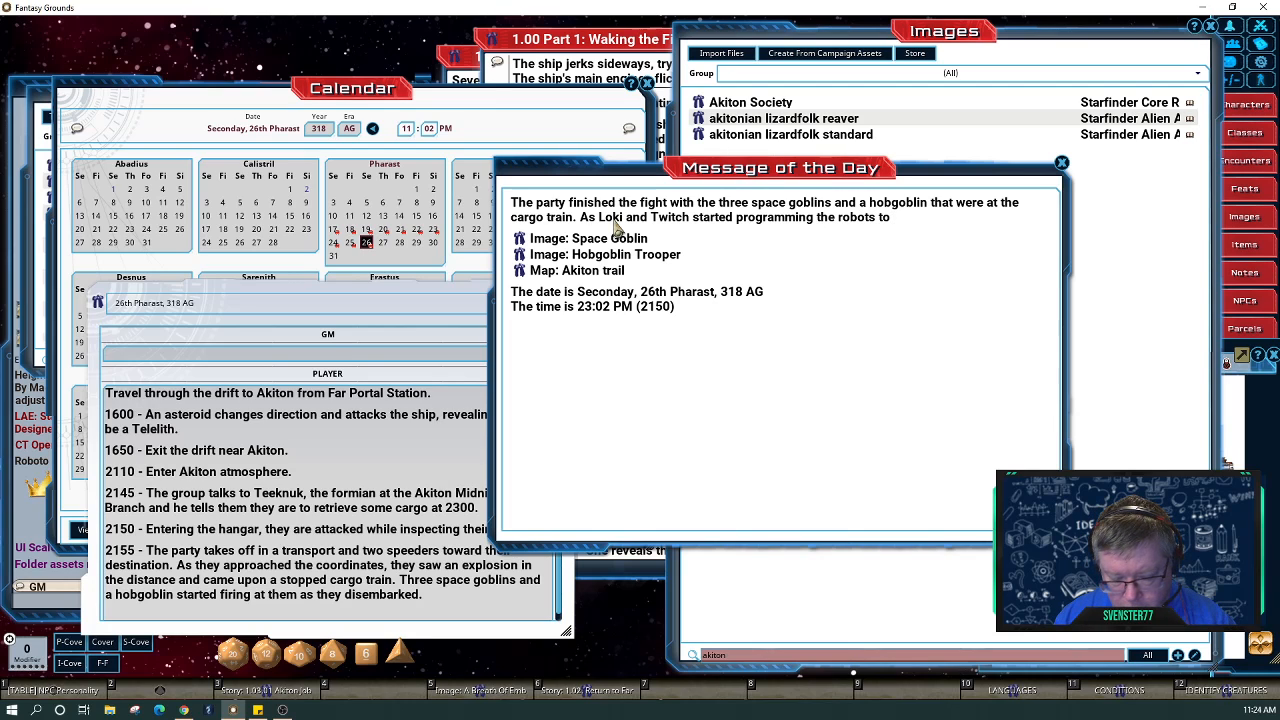
{"action": "type", "text": " load the c"}
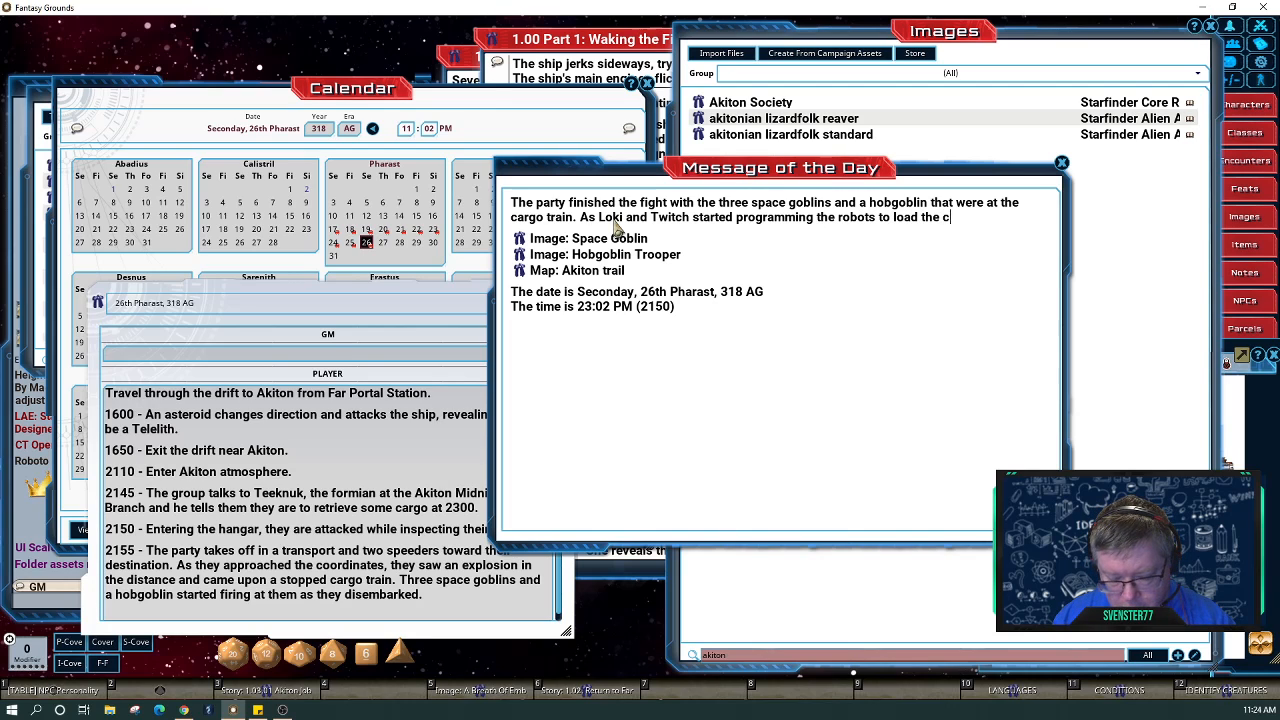
{"action": "type", "text": "argo. "}
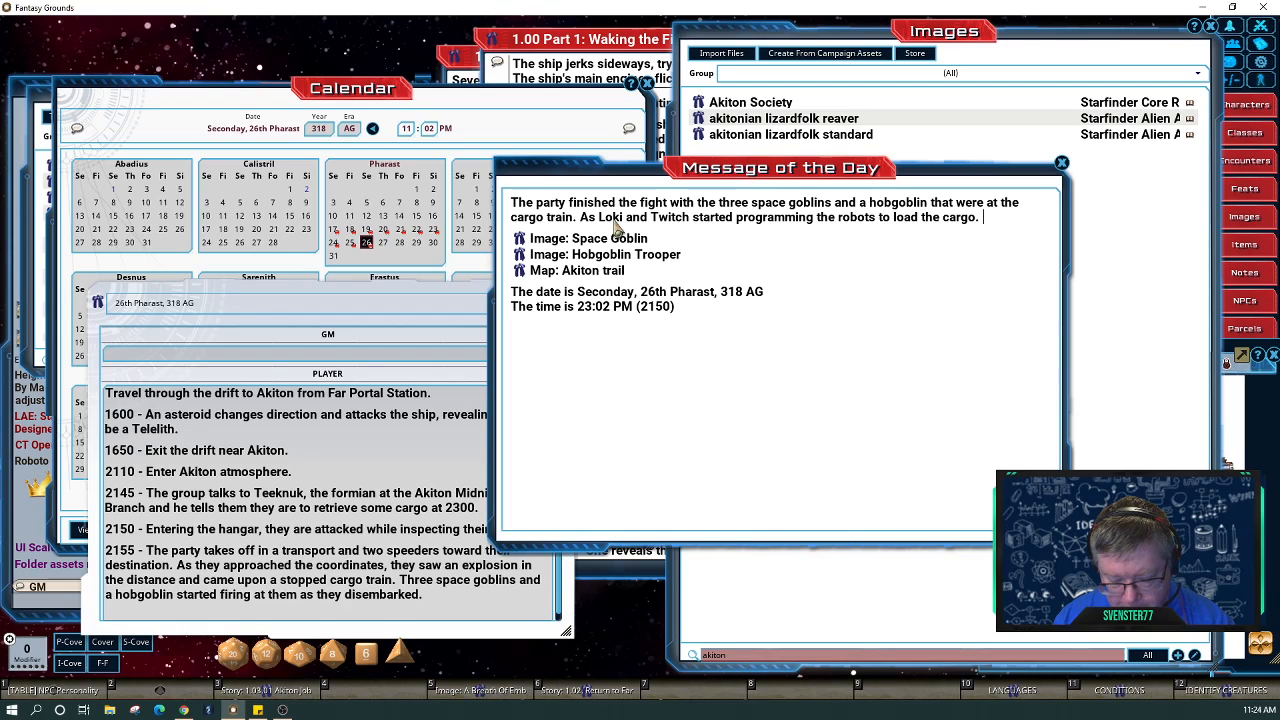
Add "a message came in from Teeknuk" after the sentence about loading the cargo.
{"action": "type", "text": "a message "}
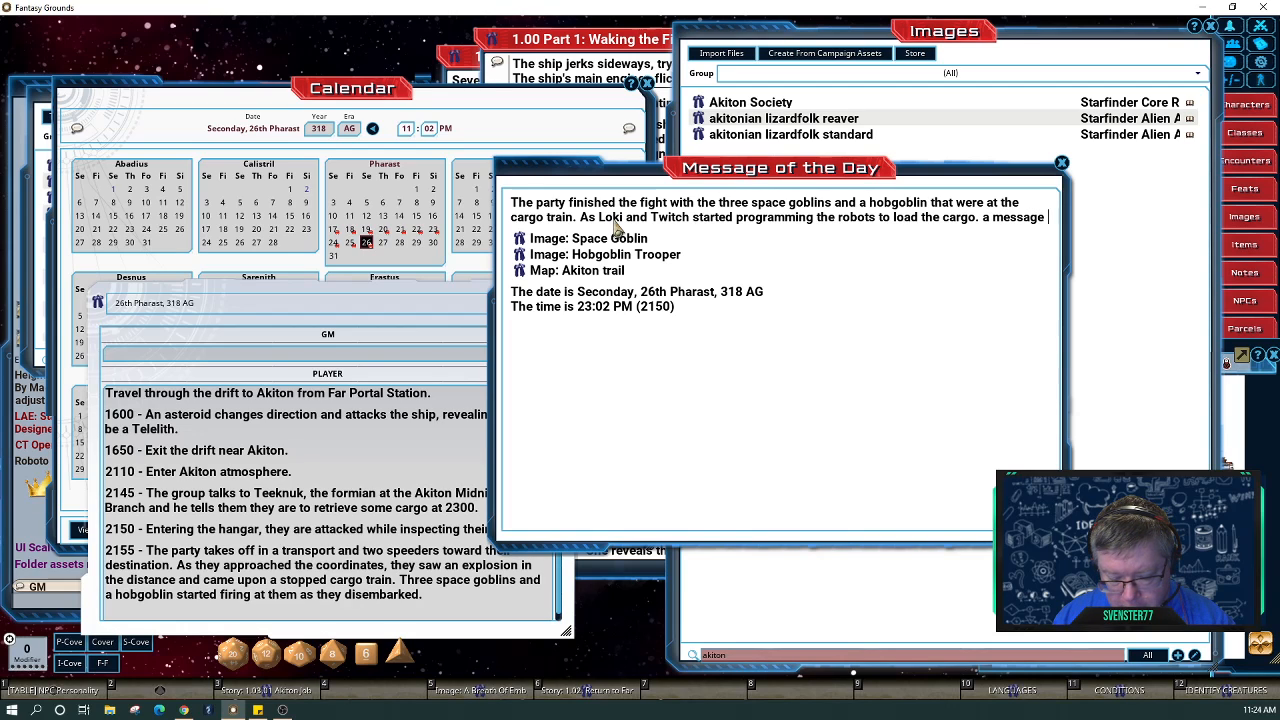
{"action": "type", "text": "came"}
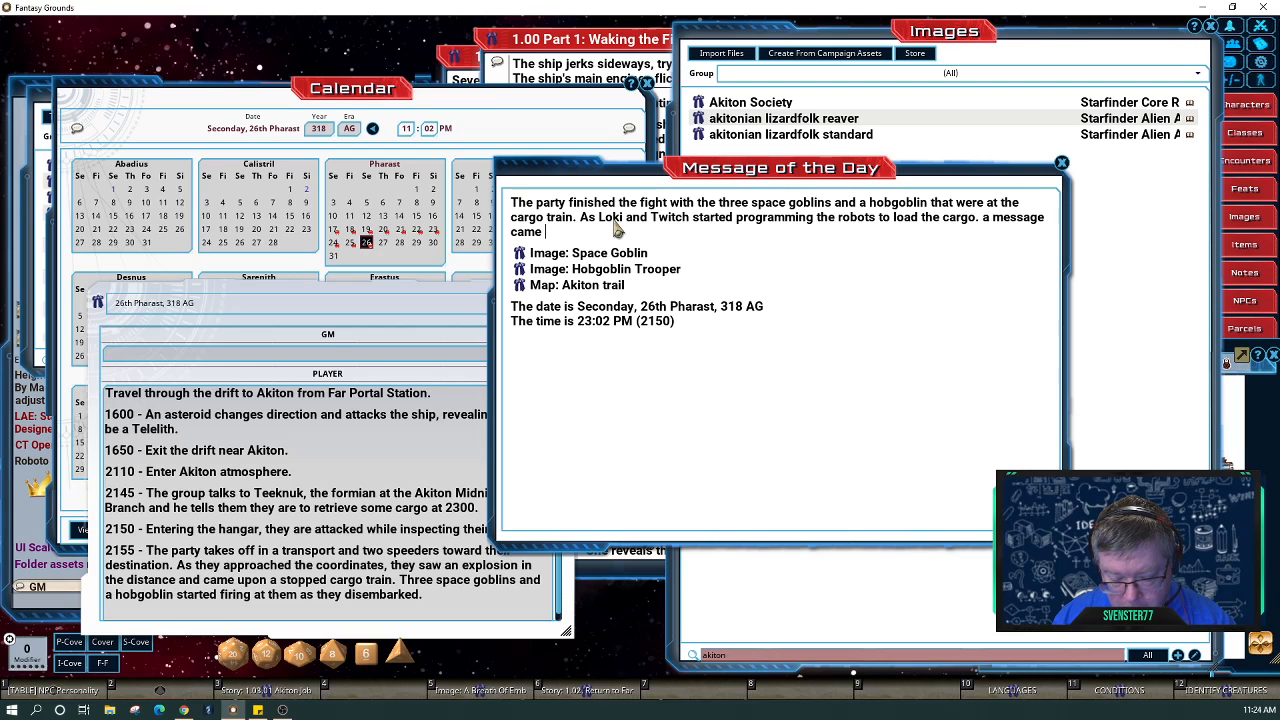
{"action": "type", "text": " in fro"}
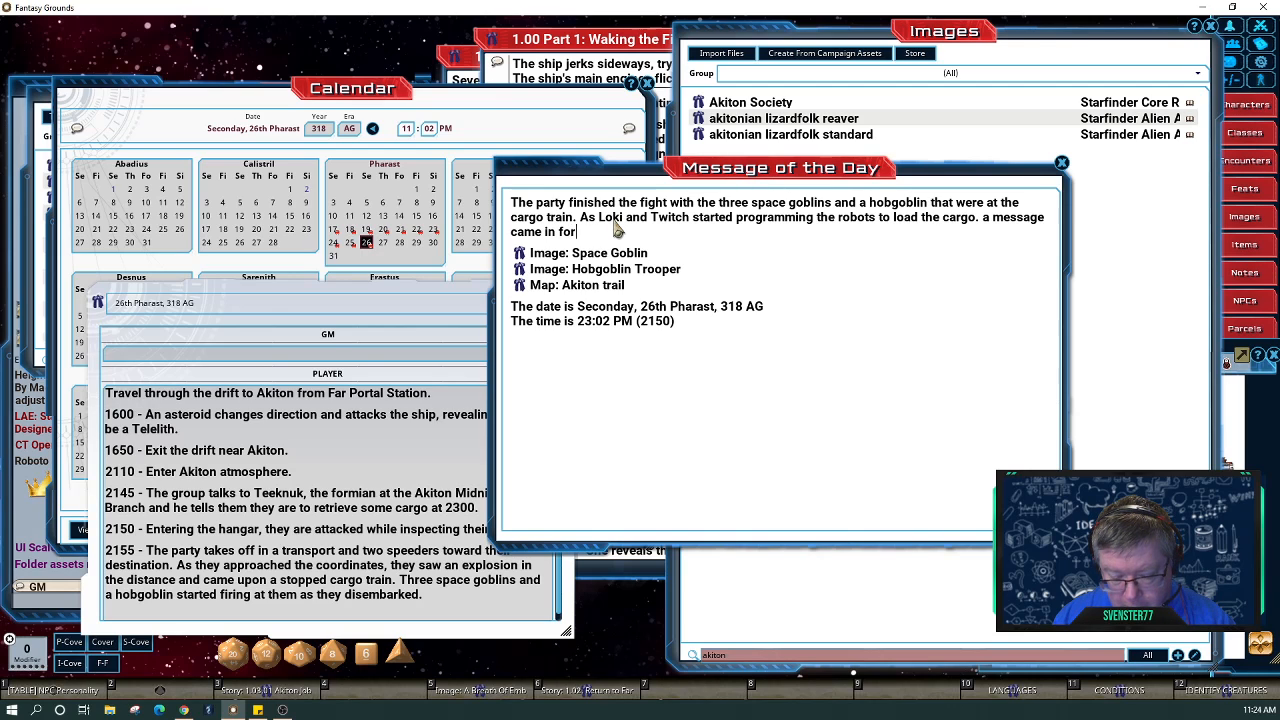
{"action": "key", "text": "BackSpace"}
{"action": "key", "text": "BackSpace"}
{"action": "type", "text": "from "}
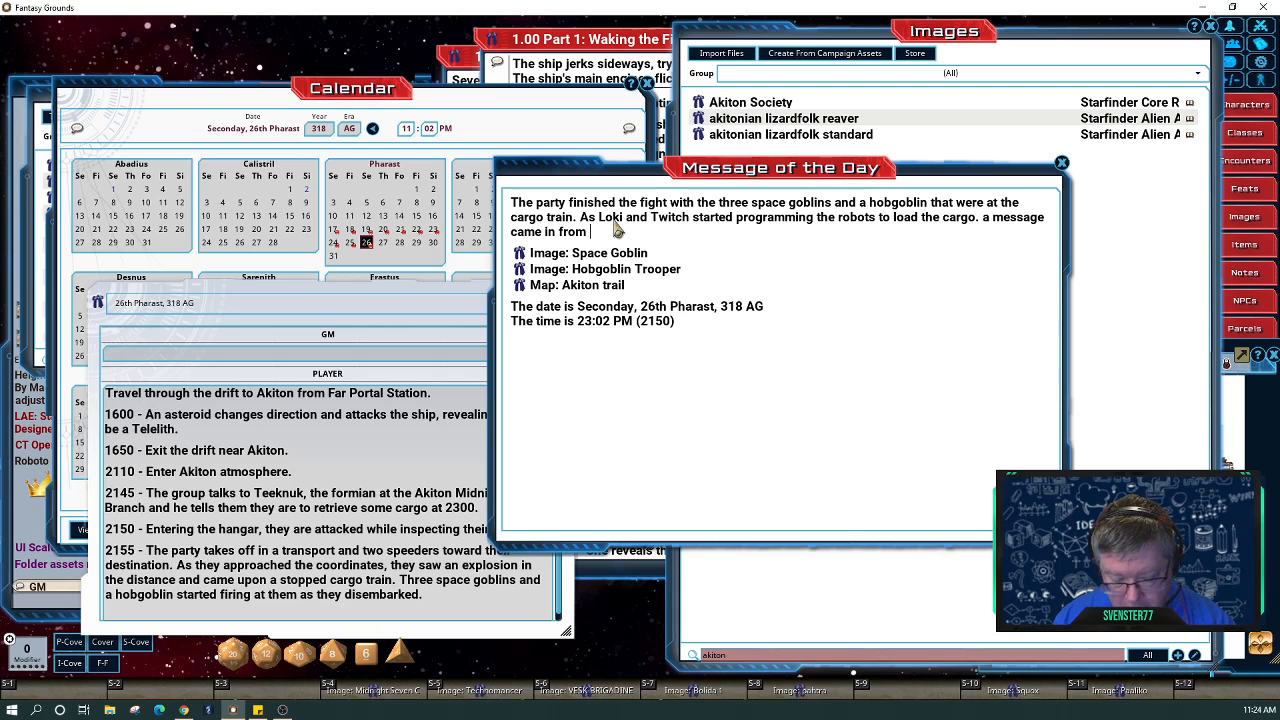
{"action": "type", "text": "Teek"}
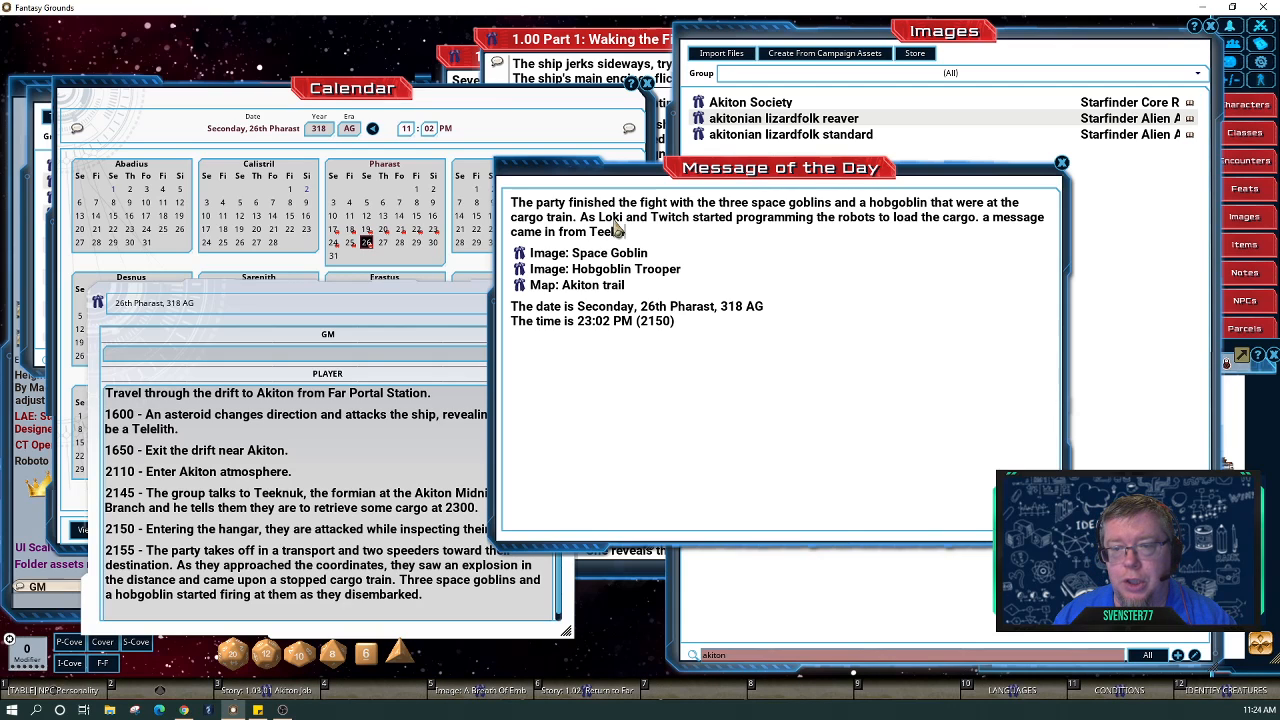
{"action": "type", "text": "nuk"}
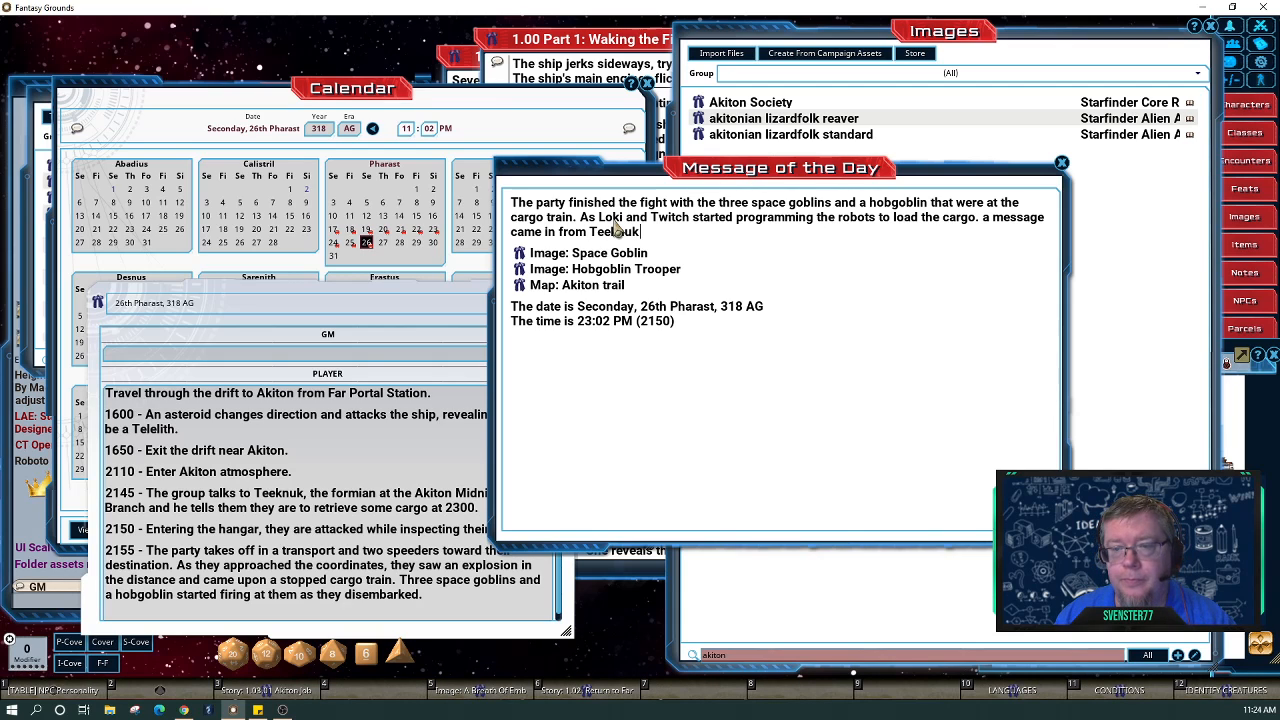
Extend the text after "Teeknuk" with "telling them a replacement crew".
{"action": "type", "text": " telling them "}
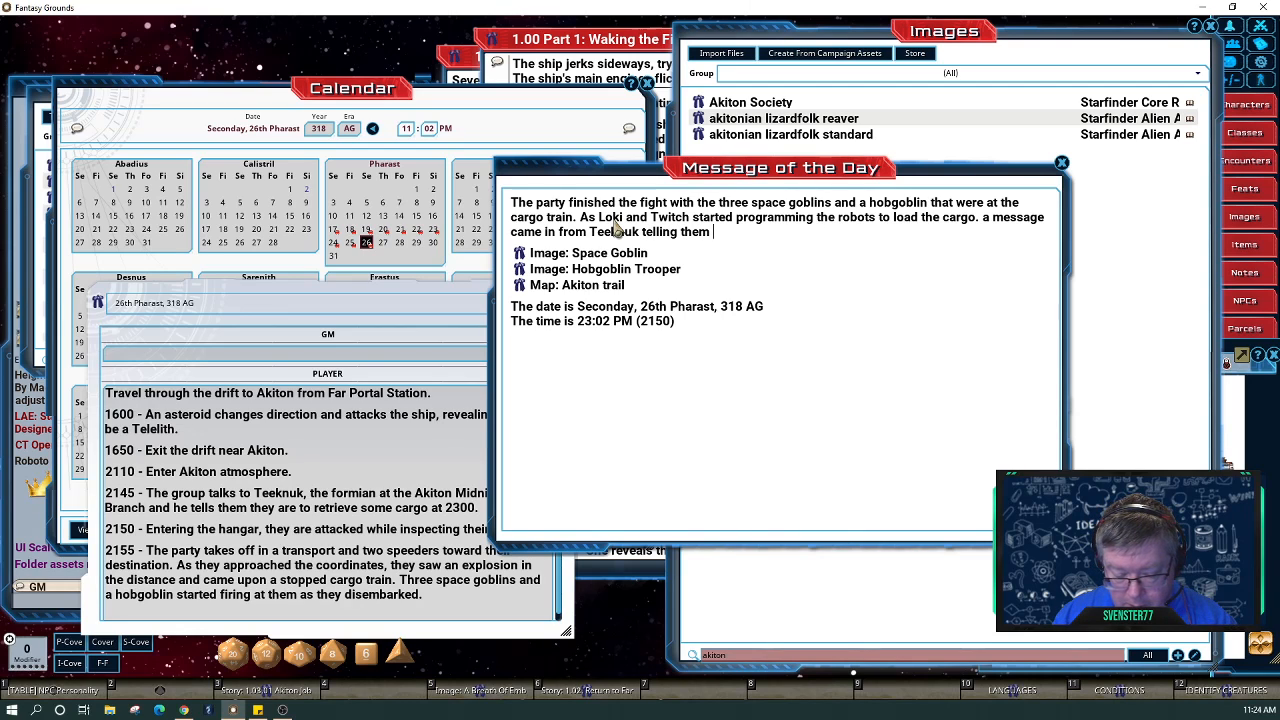
{"action": "type", "text": "a replaceme"}
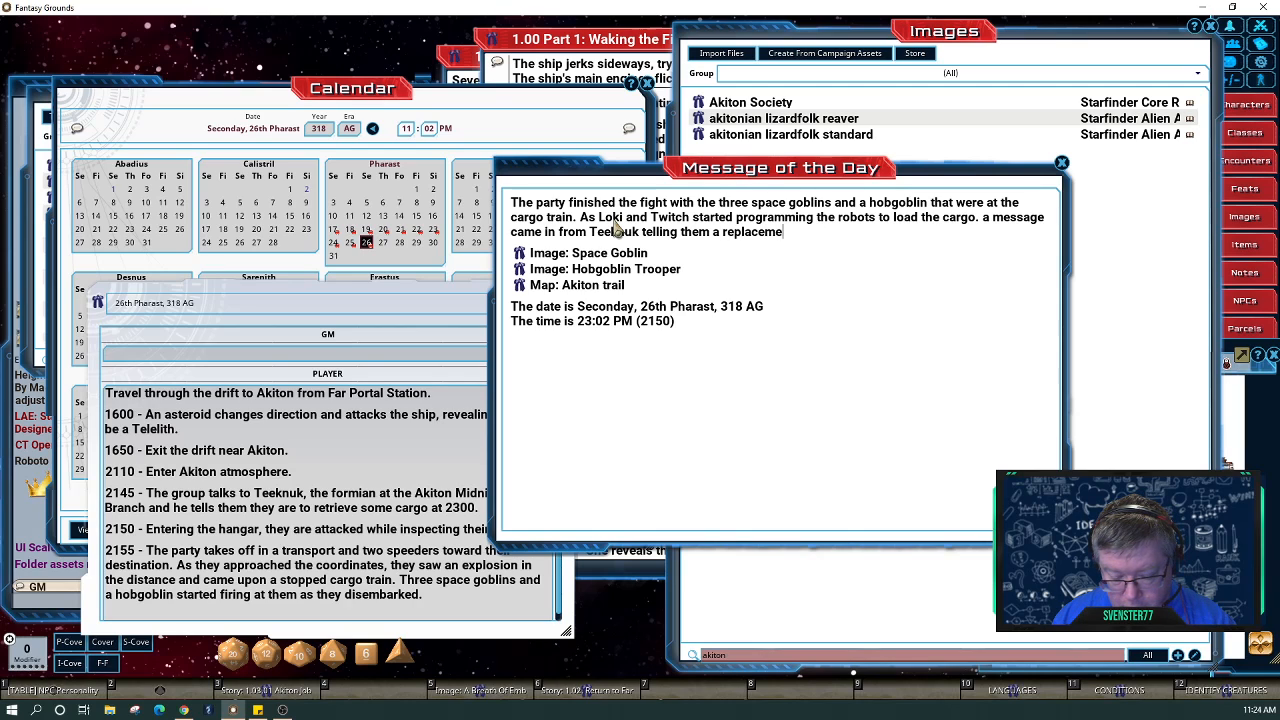
{"action": "type", "text": "nt w"}
{"action": "key", "text": "BackSpace"}
{"action": "key", "text": "BackSpace"}
{"action": "type", "text": "ce"}
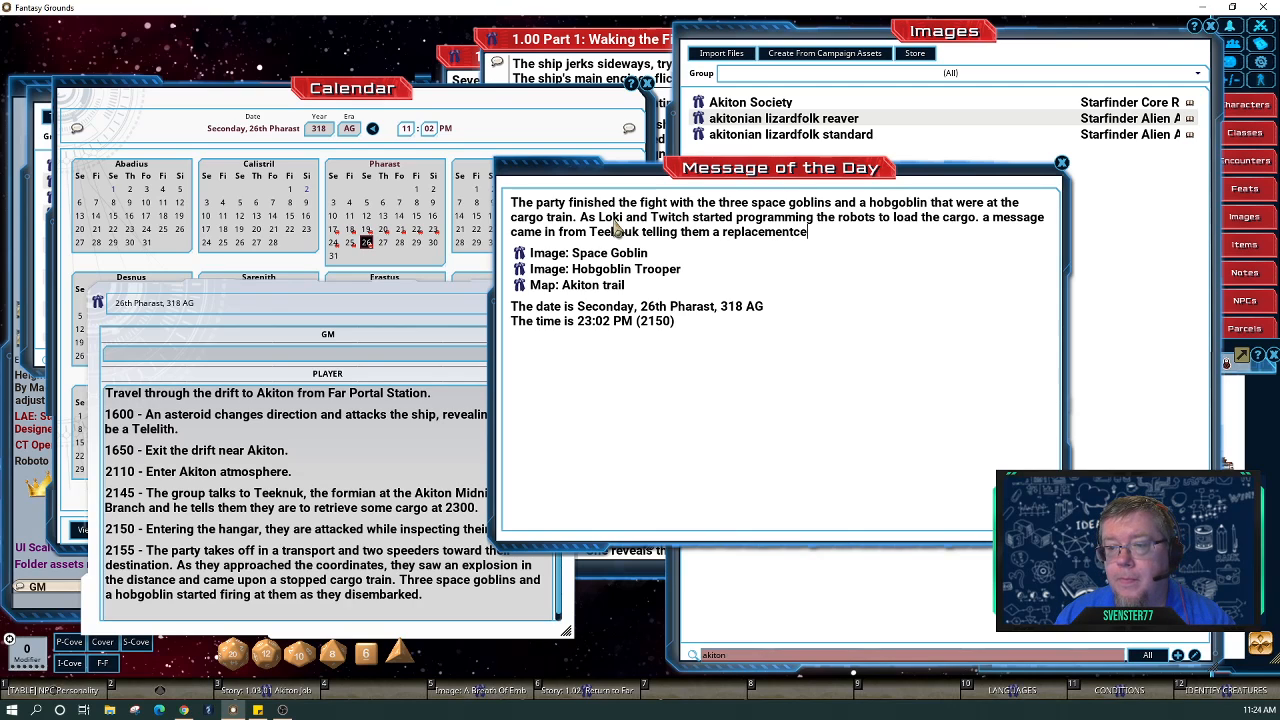
{"action": "key", "text": "BackSpace"}
{"action": "key", "text": "BackSpace"}
{"action": "type", "text": "crew"}
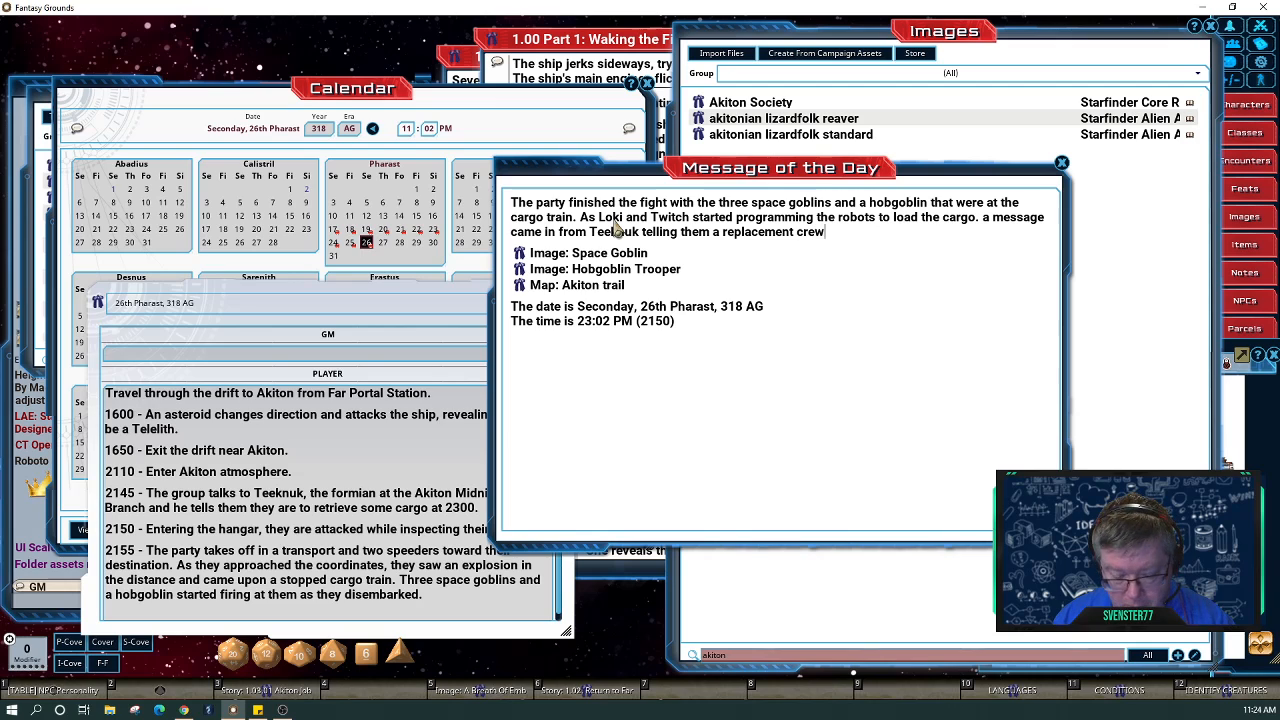
Add the word "would" after "replacement crew", correcting typing mistakes.
{"action": "type", "text": "w"}
{"action": "key", "text": "BackSpace"}
{"action": "key", "text": "BackSpace"}
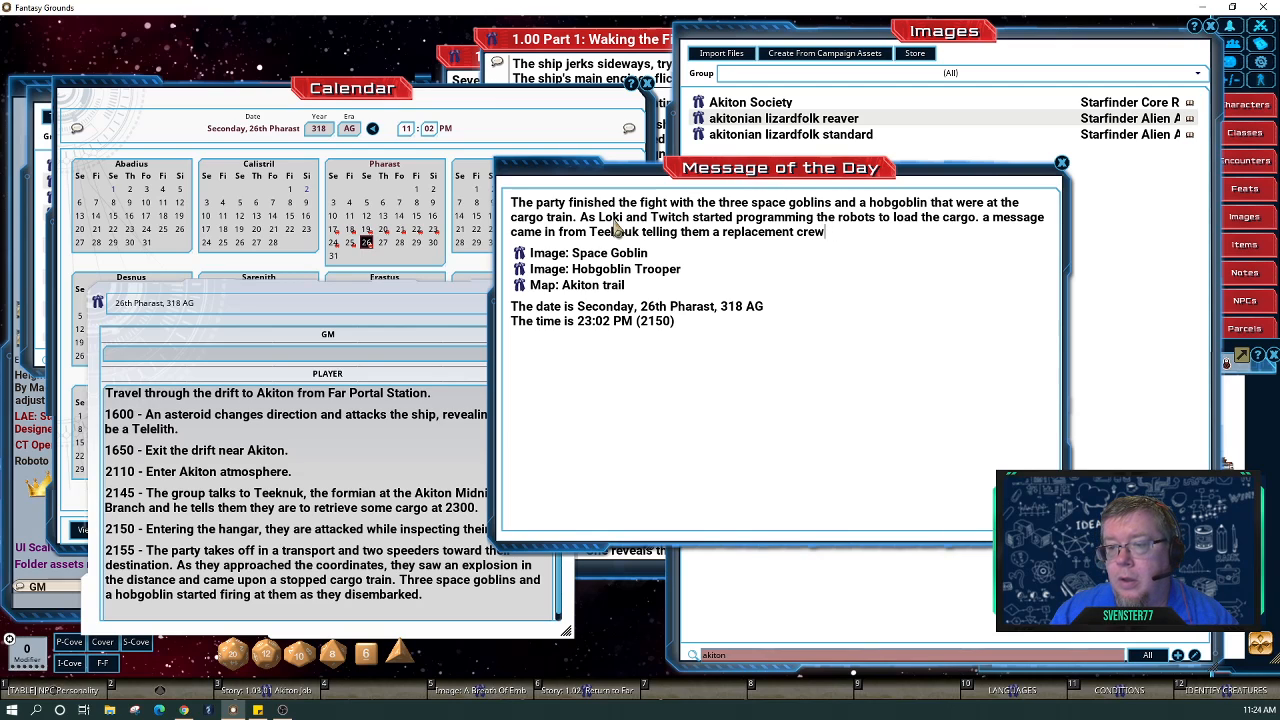
{"action": "type", "text": "was"}
{"action": "key", "text": "BackSpace"}
{"action": "key", "text": "BackSpace"}
{"action": "key", "text": "BackSpace"}
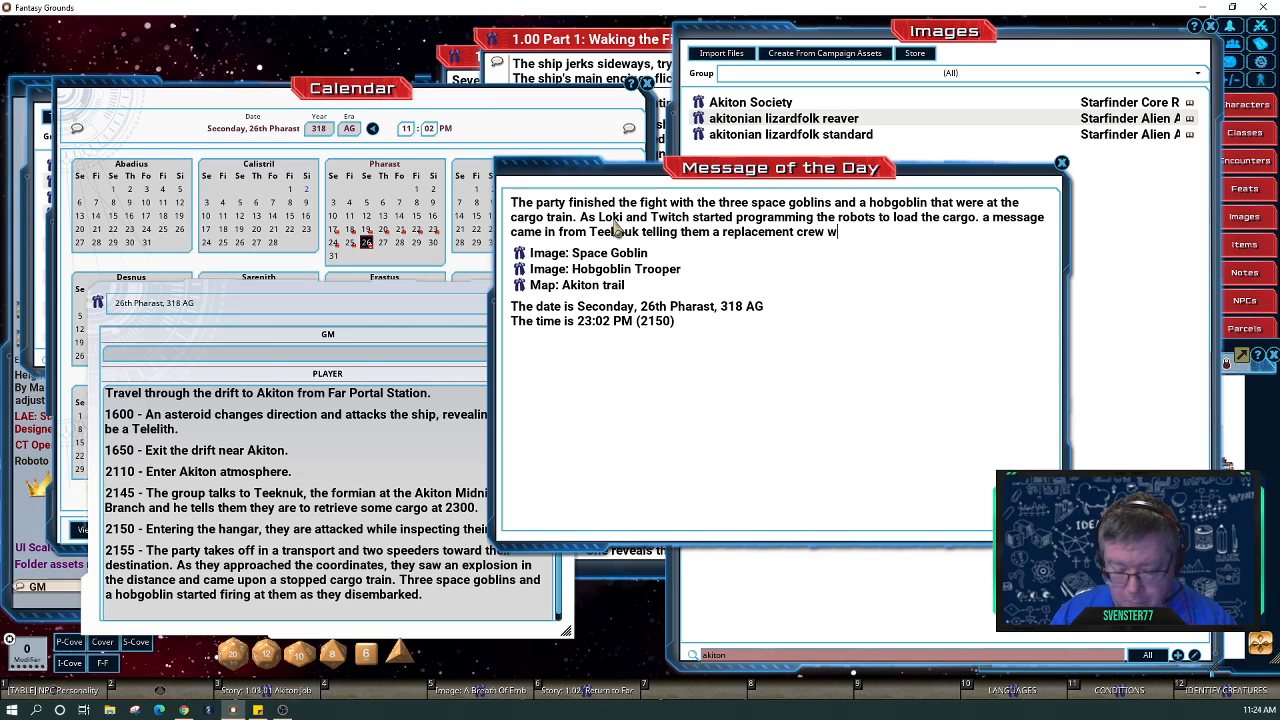
{"action": "type", "text": "ouls b"}
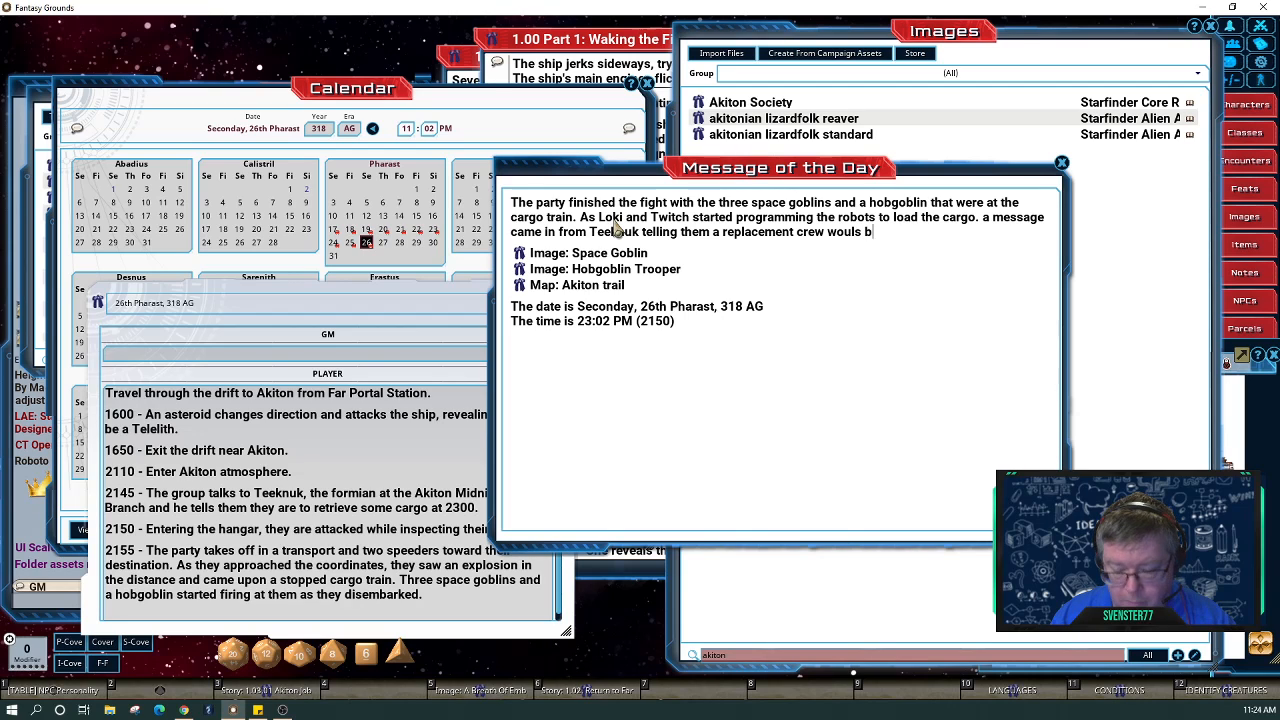
{"action": "key", "text": "BackSpace"}
{"action": "key", "text": "BackSpace"}
{"action": "type", "text": "d"}
{"action": "key", "text": "BackSpace"}
{"action": "key", "text": "BackSpace"}
{"action": "type", "text": "d "}
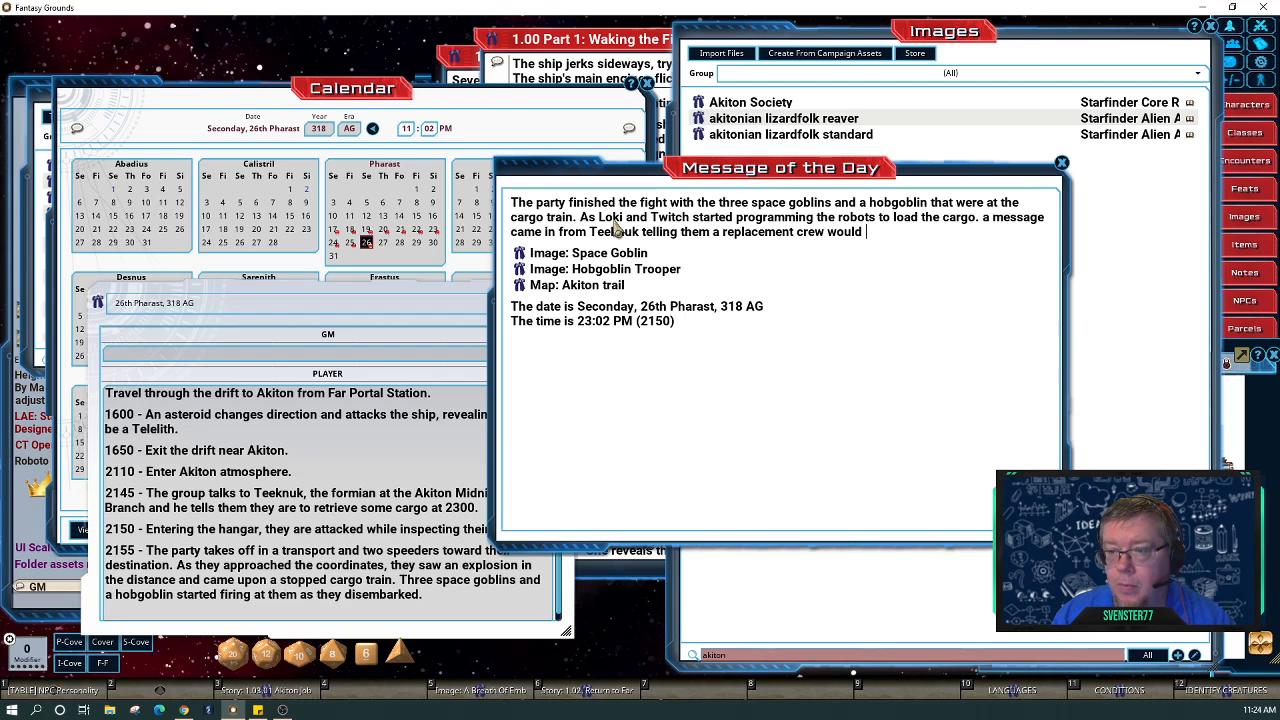
Complete the clause about the replacement crew with "be at their location soon".
{"action": "type", "text": "be there"}
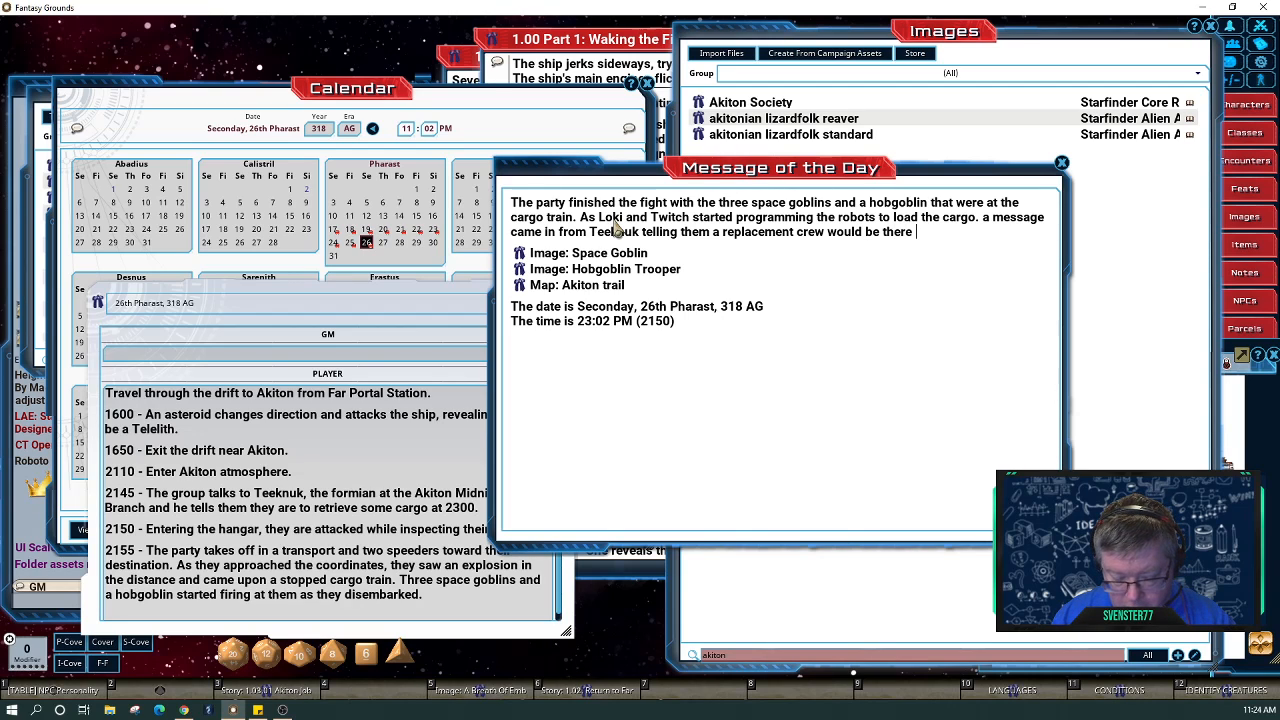
{"action": "key", "text": "BackSpace"}
{"action": "key", "text": "BackSpace"}
{"action": "key", "text": "BackSpace"}
{"action": "key", "text": "BackSpace"}
{"action": "key", "text": "BackSpace"}
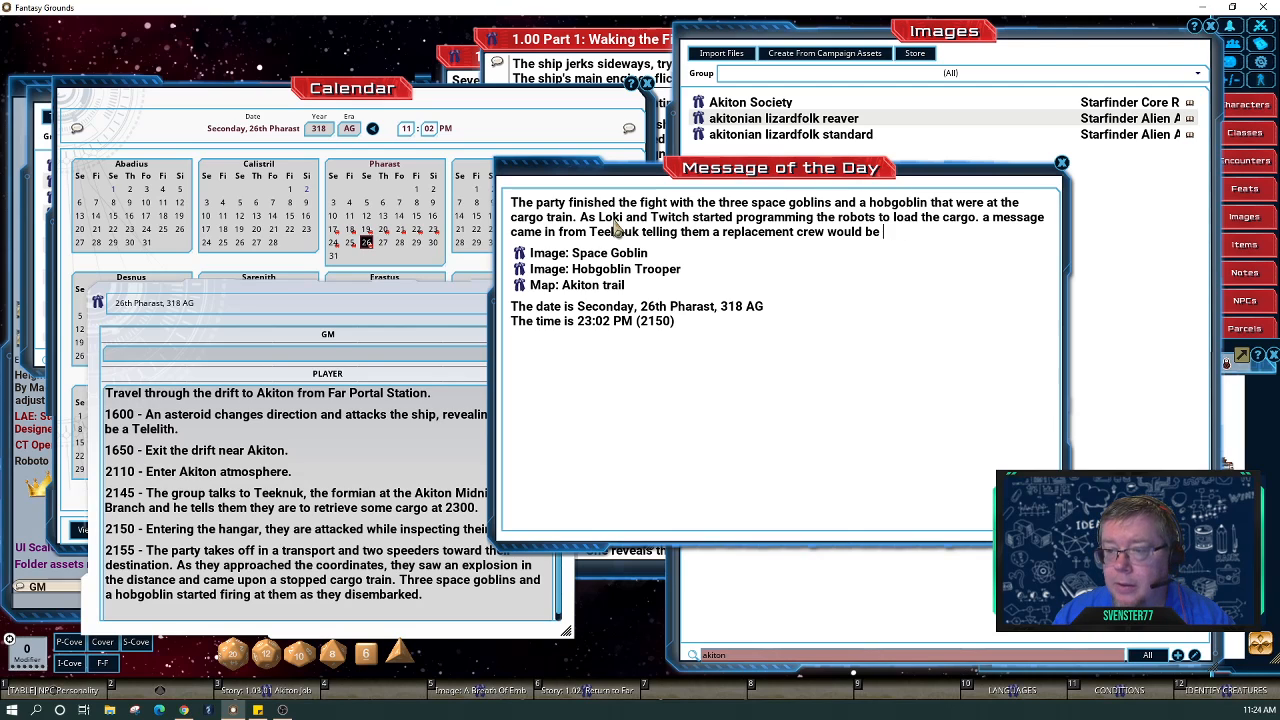
{"action": "type", "text": "at their l"}
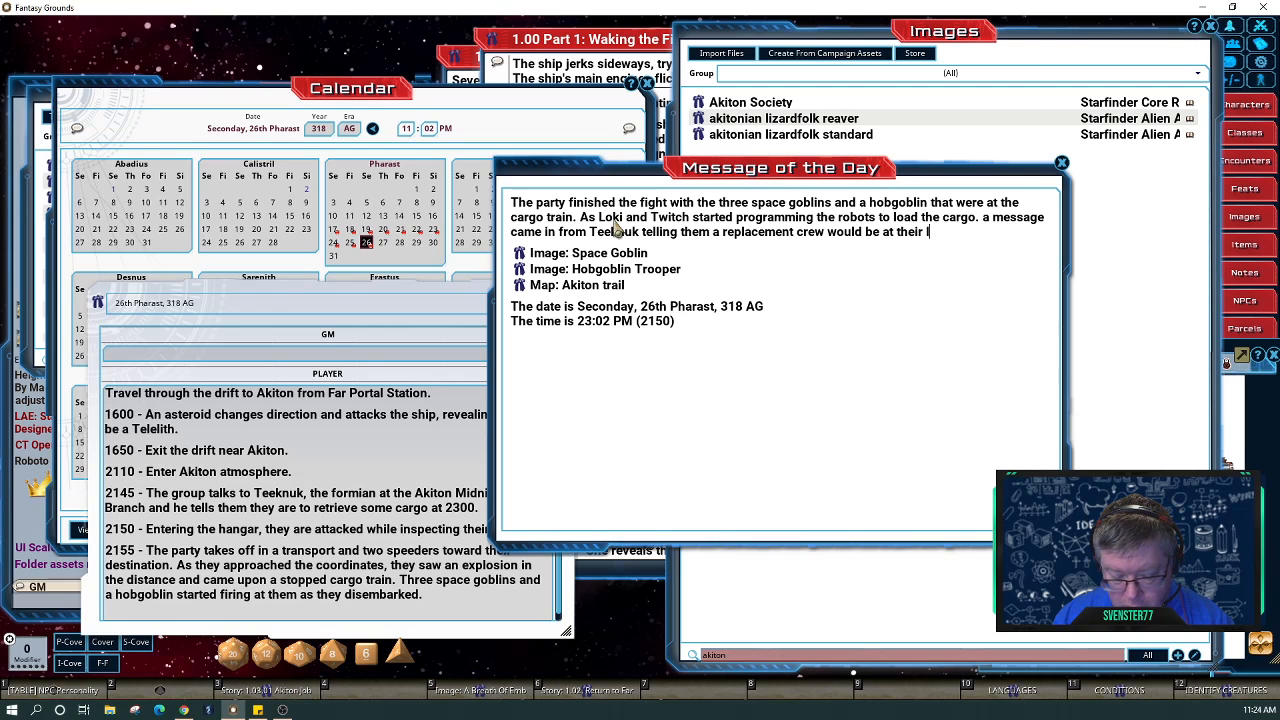
{"action": "type", "text": "ocation s"}
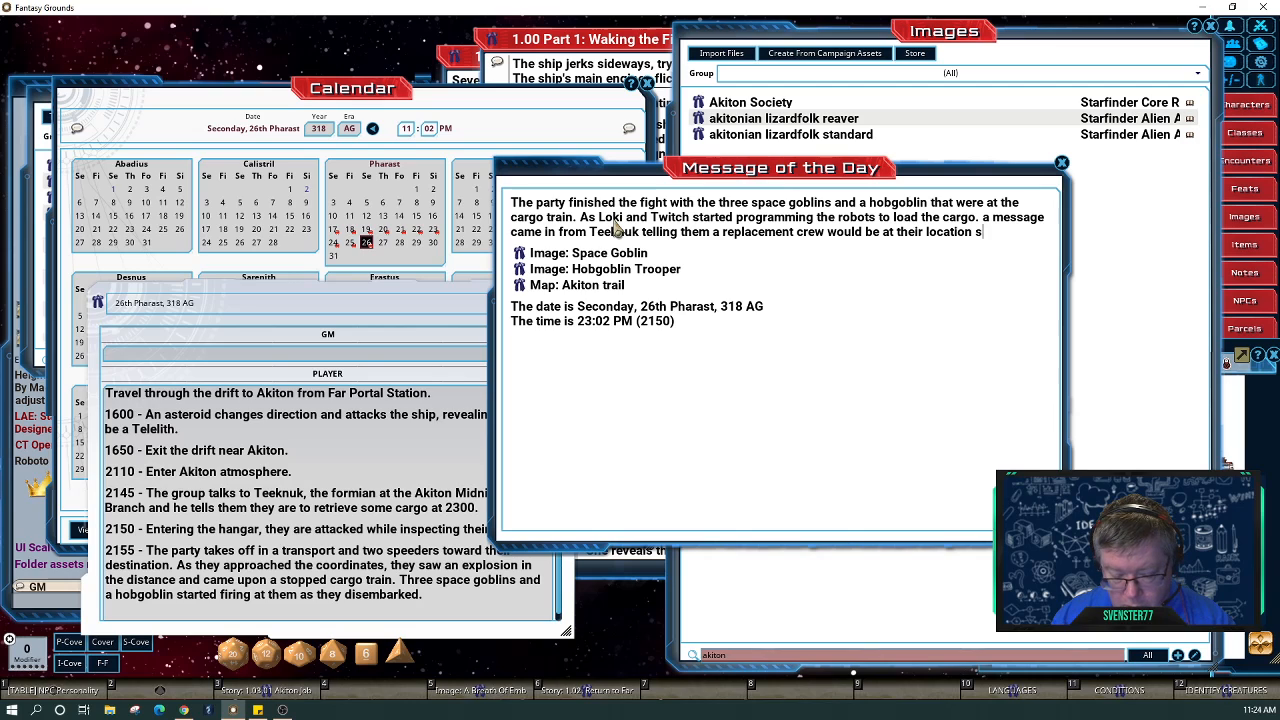
{"action": "key", "text": "BackSpace"}
{"action": "type", "text": "oon"}
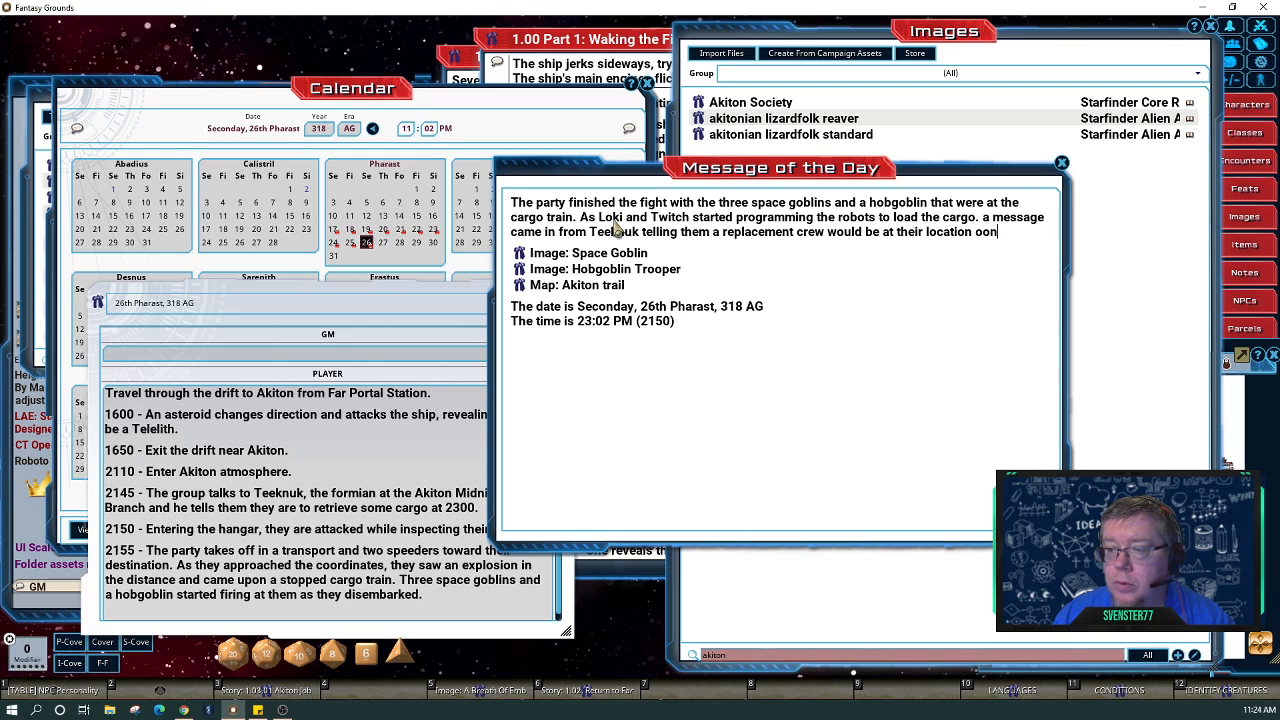
{"action": "key", "text": "BackSpace"}
{"action": "key", "text": "BackSpace"}
{"action": "key", "text": "BackSpace"}
{"action": "type", "text": "soon "}
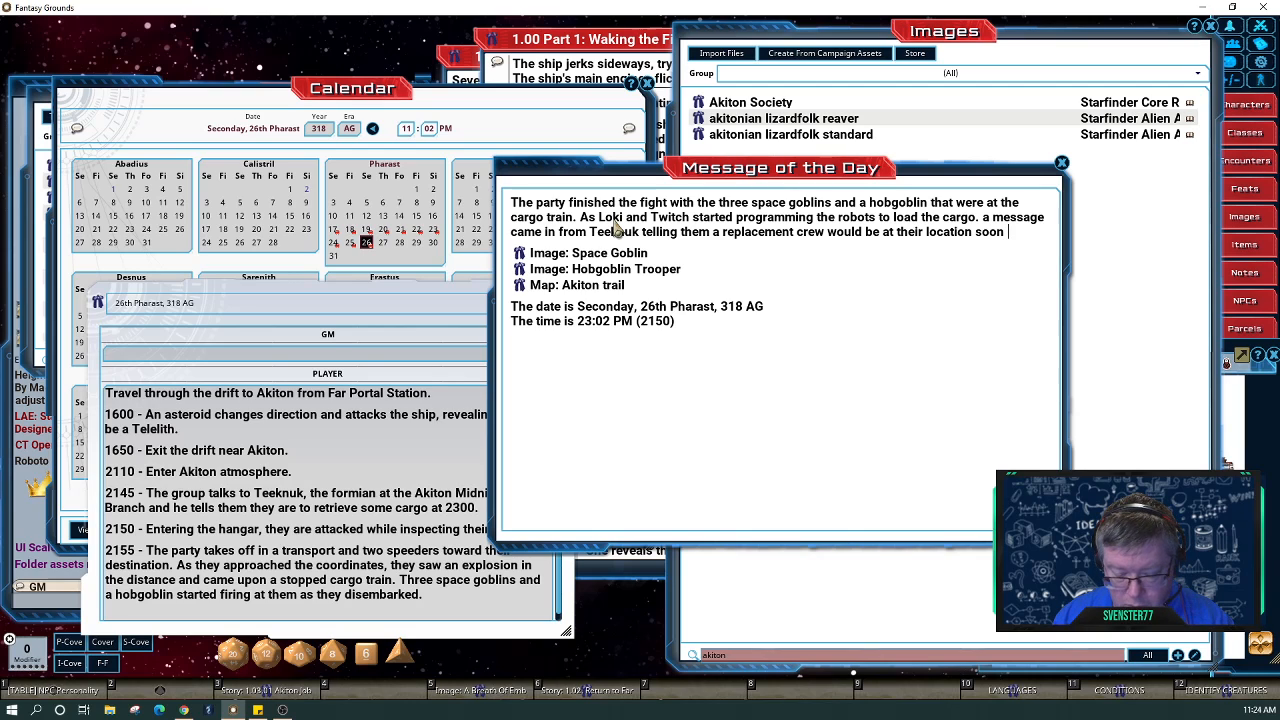
Continue the message after "soon" with "ad that the Midnight Coprs Seven".
{"action": "type", "text": "ad that the Mif"}
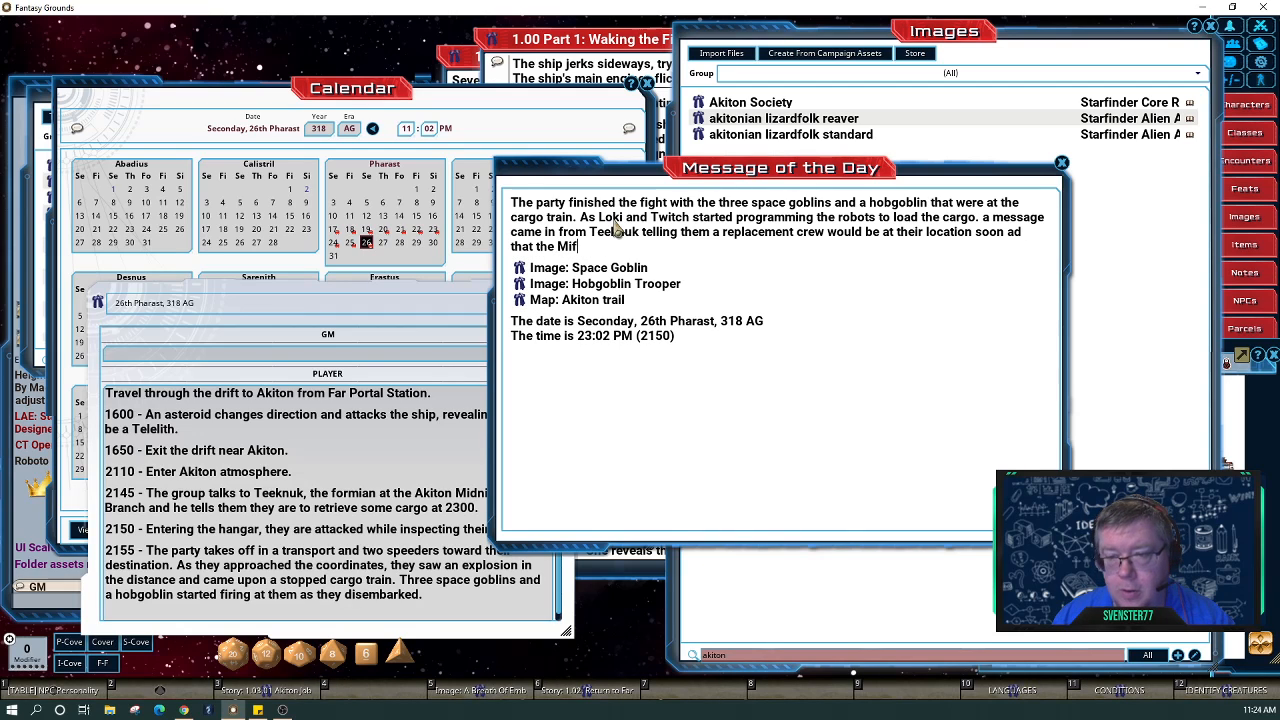
{"action": "key", "text": "BackSpace"}
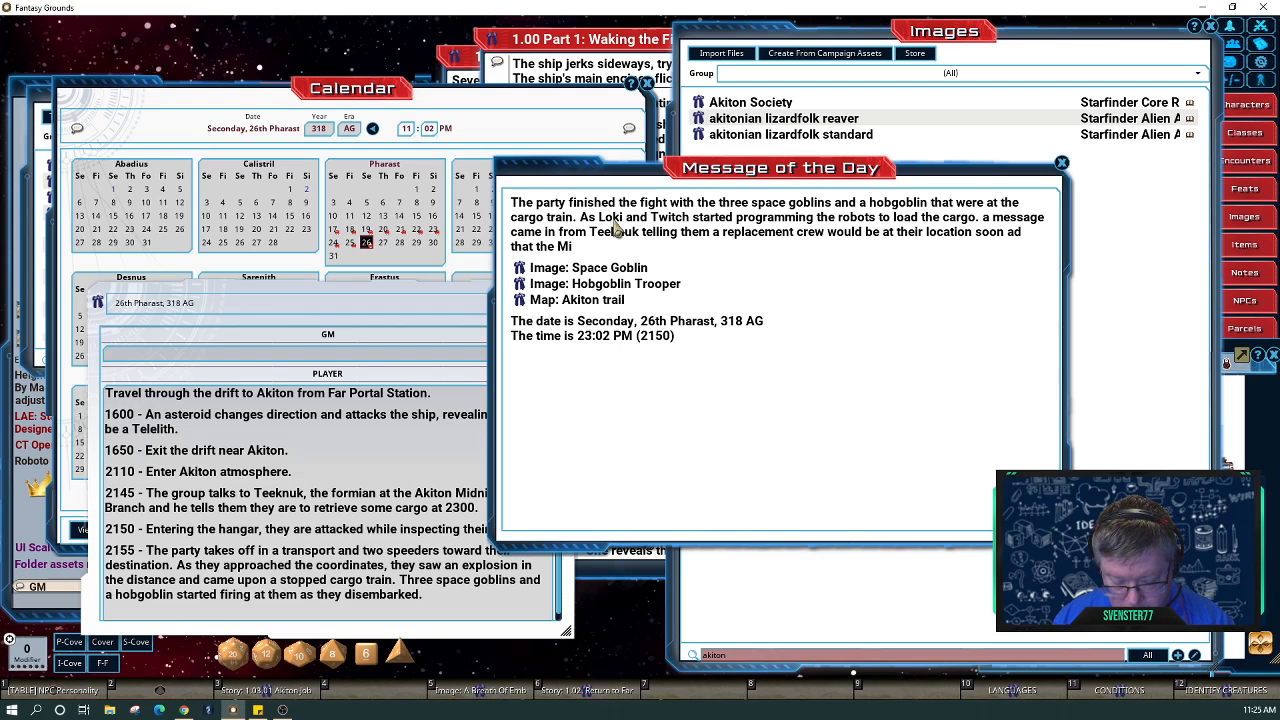
{"action": "type", "text": "dnight COrps"}
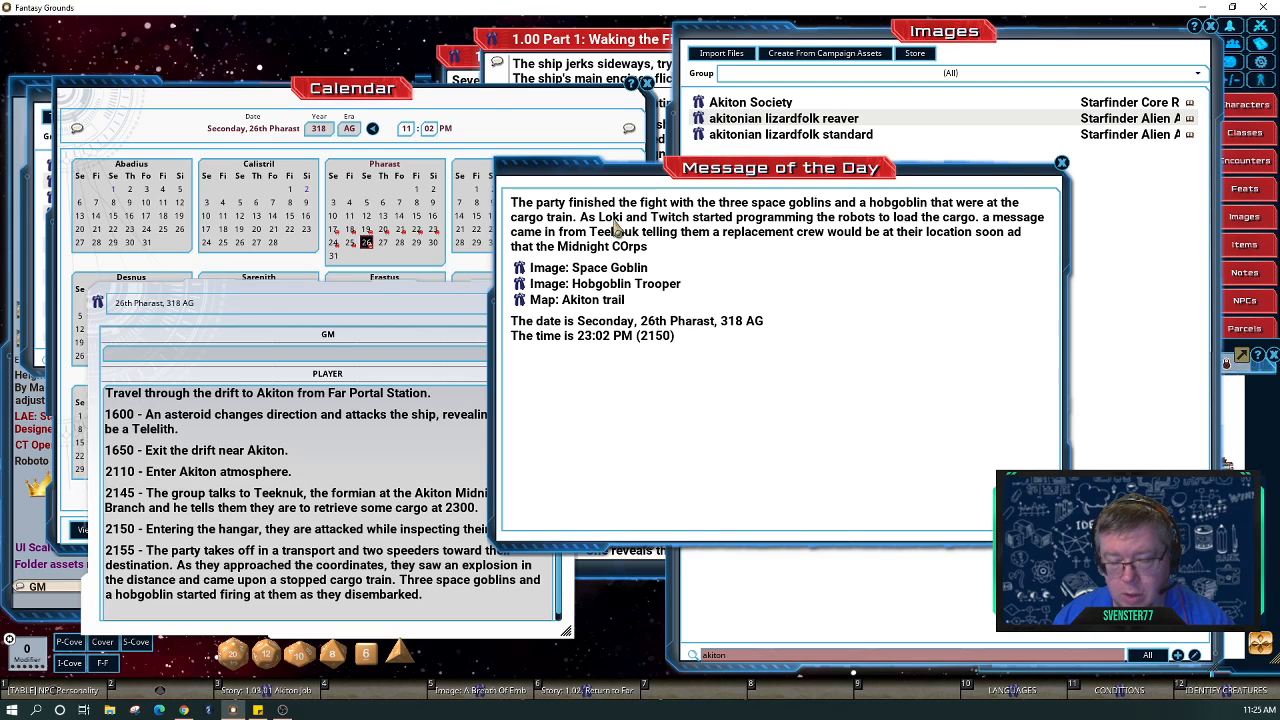
{"action": "key", "text": "BackSpace"}
{"action": "key", "text": "BackSpace"}
{"action": "key", "text": "BackSpace"}
{"action": "key", "text": "BackSpace"}
{"action": "type", "text": "opr"}
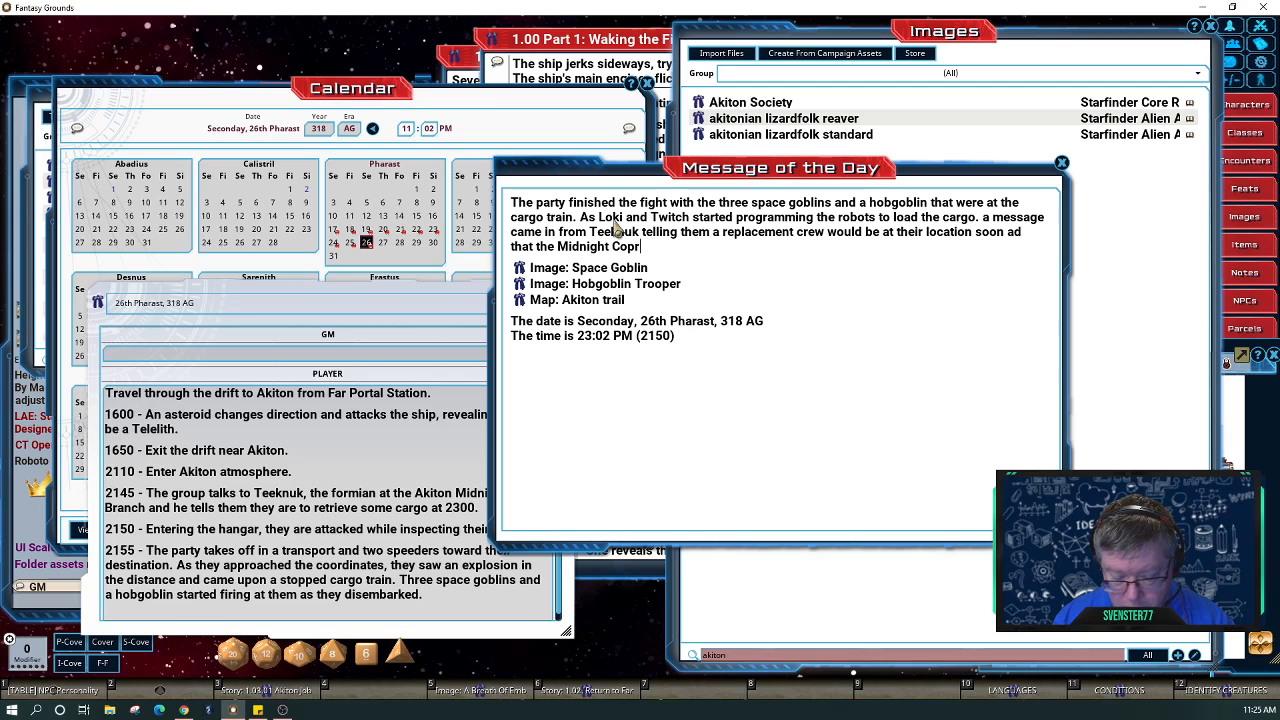
{"action": "type", "text": "s Seven "}
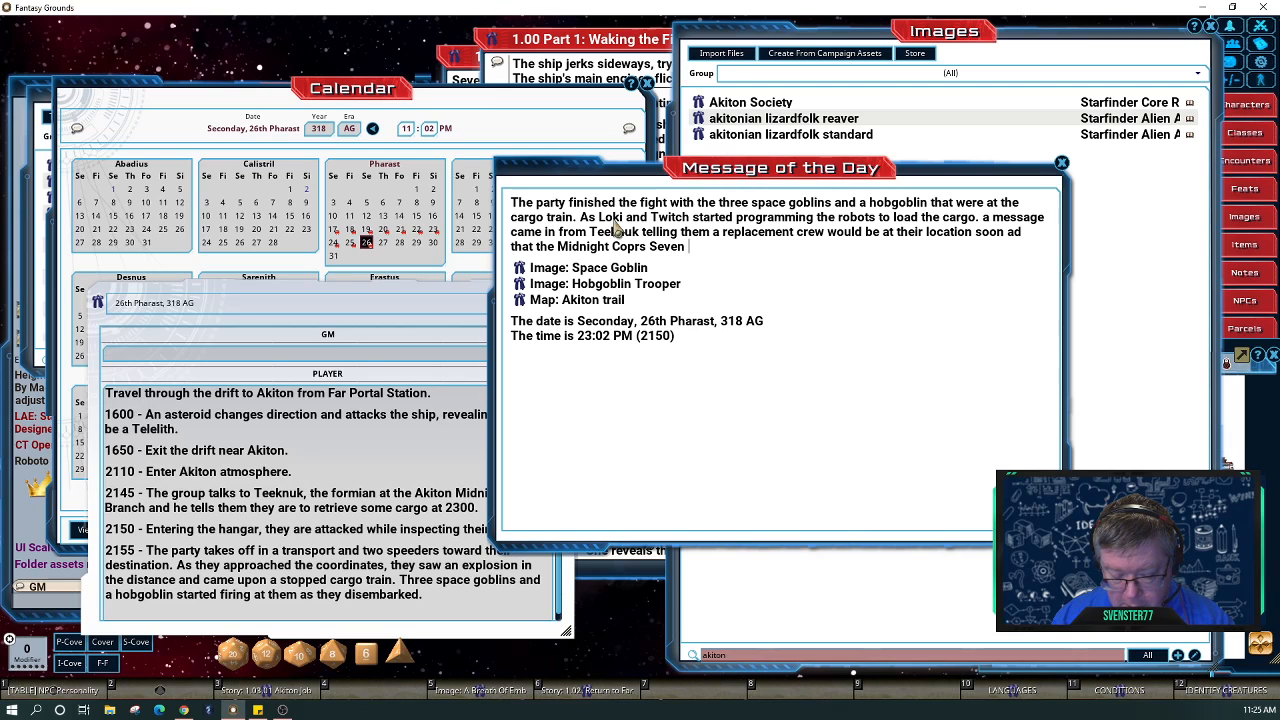
Add the lowercase word "crew" after "Midnight Coprs Seven" in the message.
{"action": "type", "text": "Crew"}
{"action": "key", "text": "BackSpace"}
{"action": "key", "text": "BackSpace"}
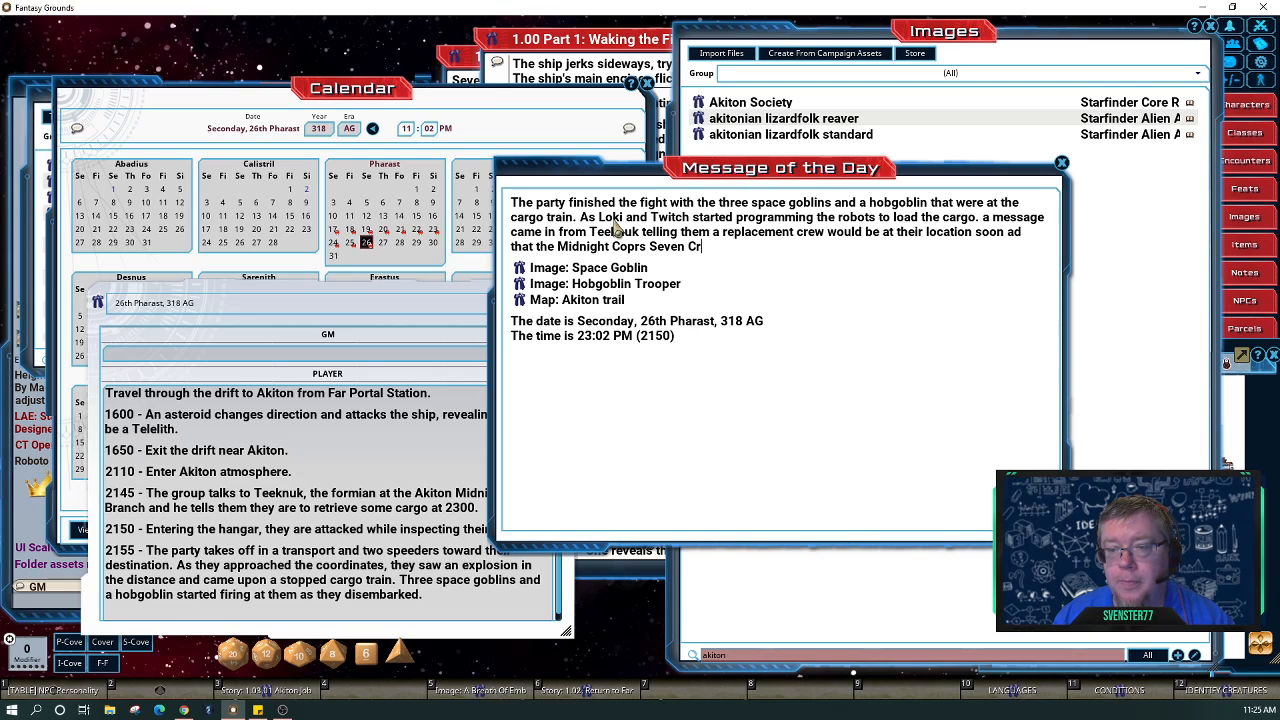
{"action": "key", "text": "BackSpace"}
{"action": "key", "text": "BackSpace"}
{"action": "type", "text": "crew"}
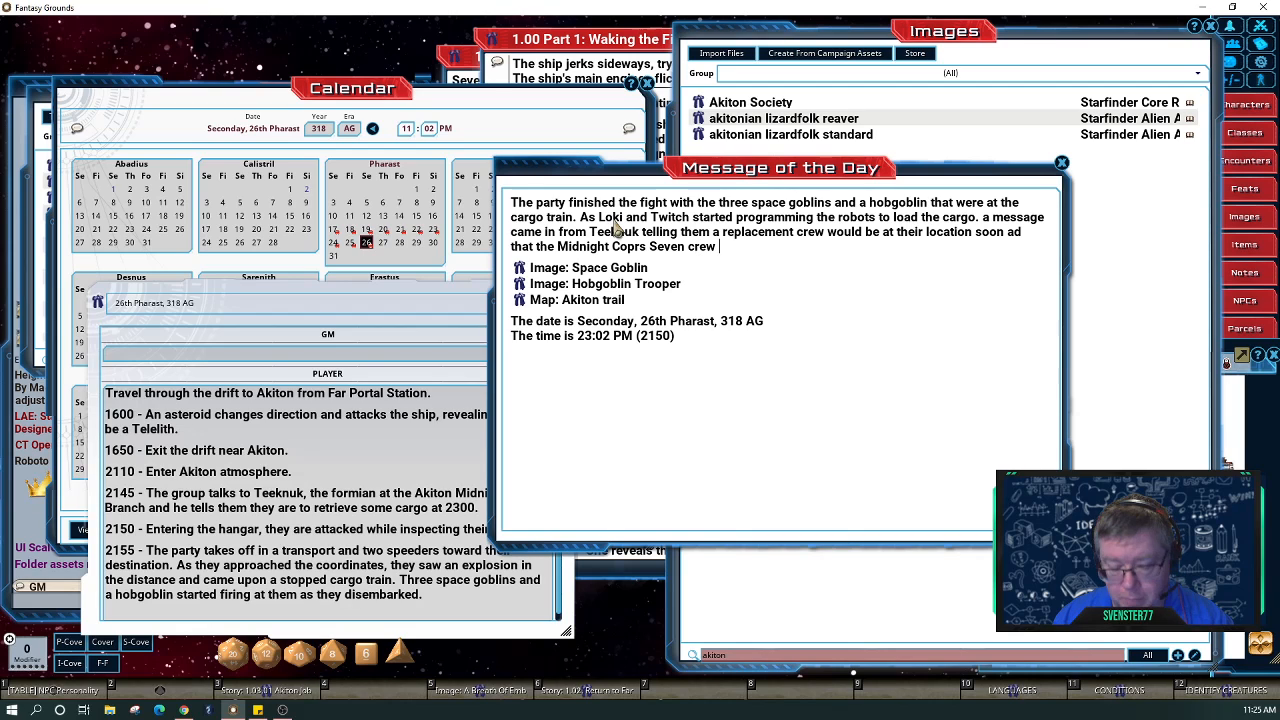
Finish the sentence after "crew" with "were to return to Midnight.".
{"action": "type", "text": " were to t"}
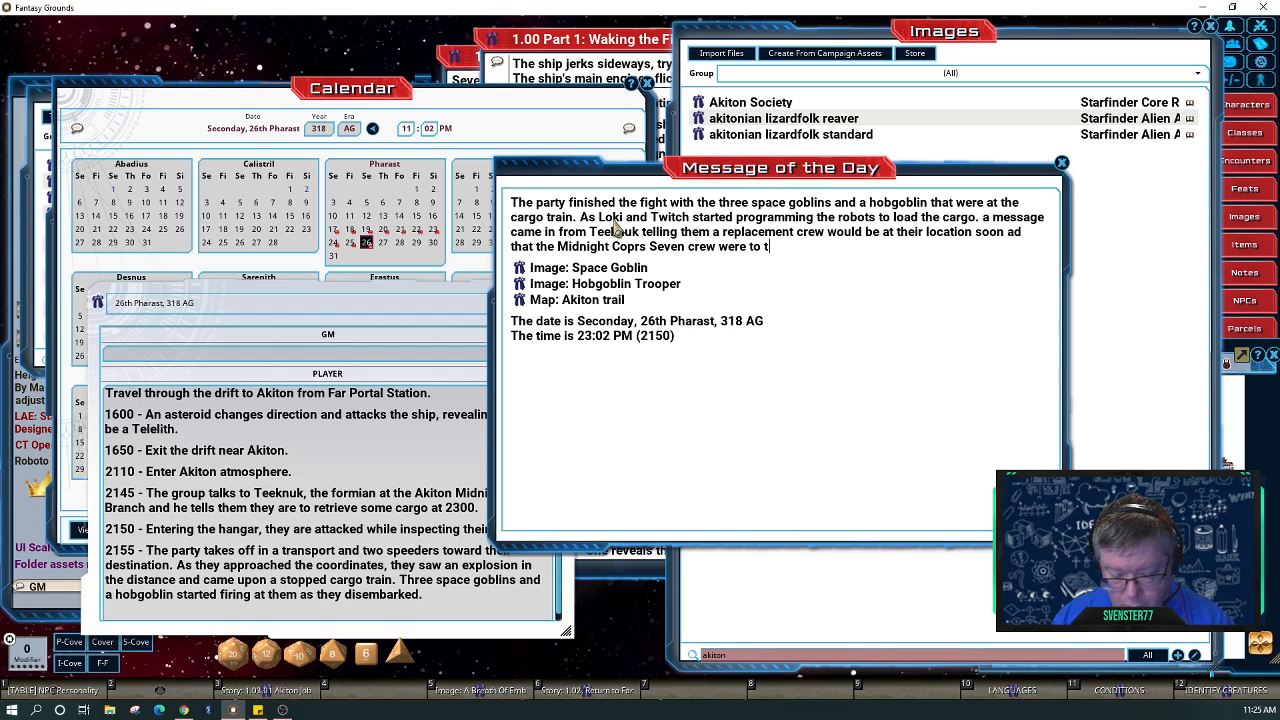
{"action": "type", "text": "e"}
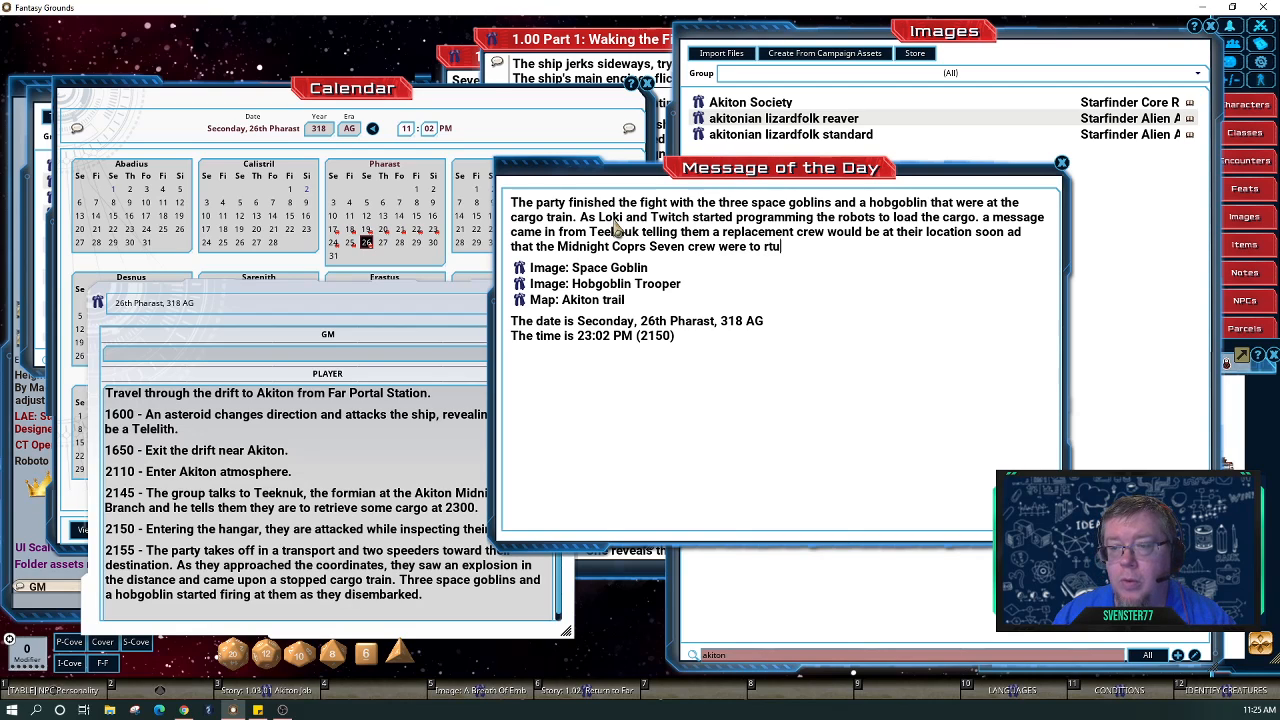
{"action": "type", "text": "turn to m"}
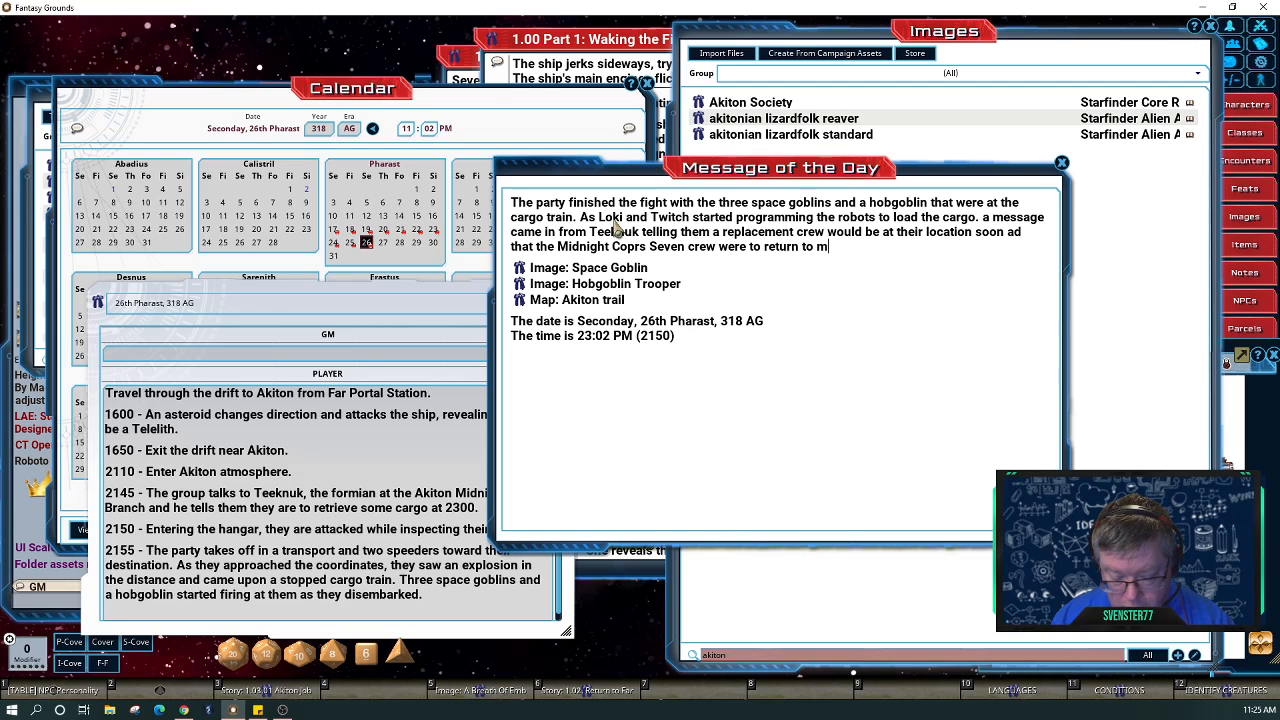
{"action": "key", "text": "BackSpace"}
{"action": "type", "text": "Midni"}
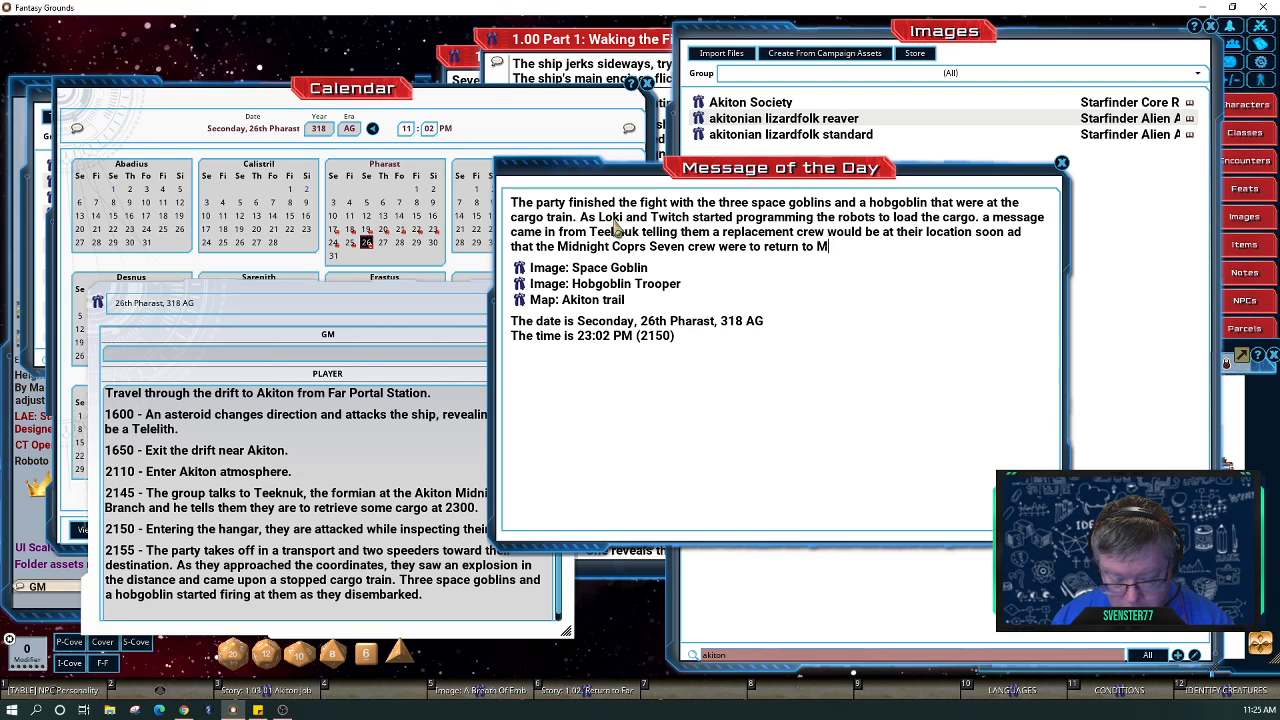
{"action": "type", "text": "ght"}
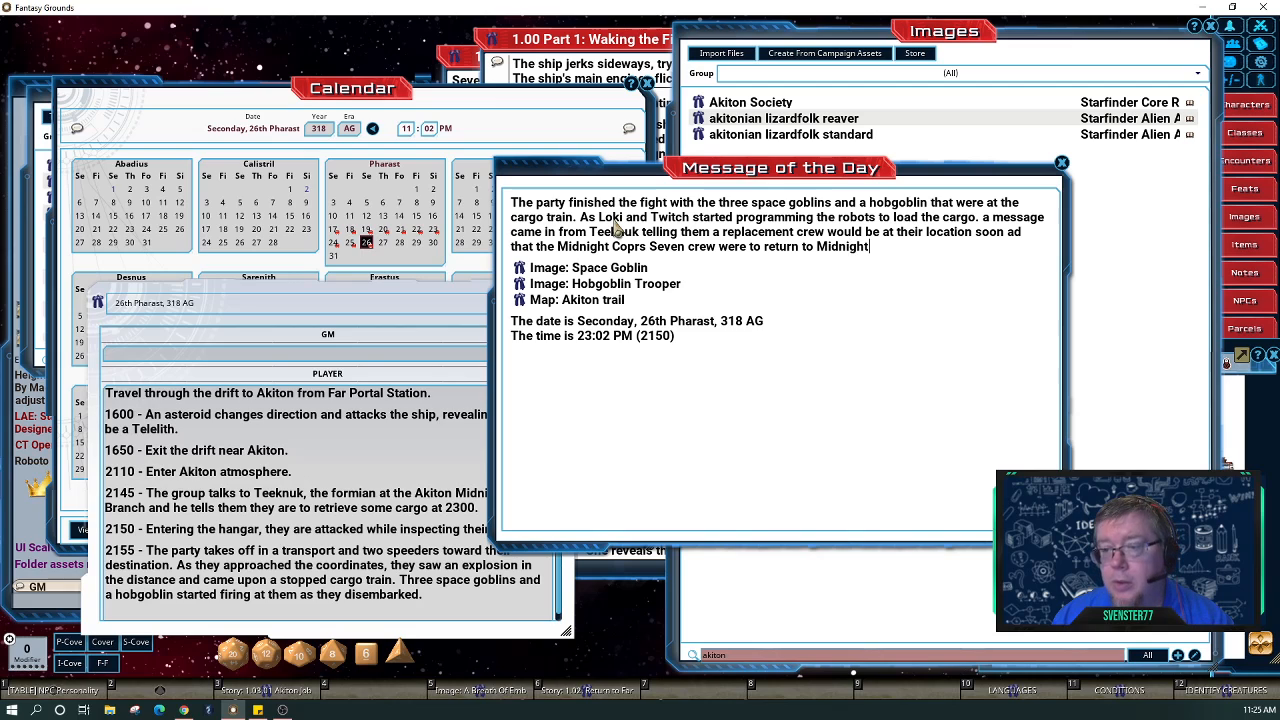
{"action": "type", "text": "."}
Remove the Space Goblin and Hobgoblin Trooper image links from the message, leaving the Akiton trail map link directly below the paragraph.
{"action": "key", "text": "Return"}
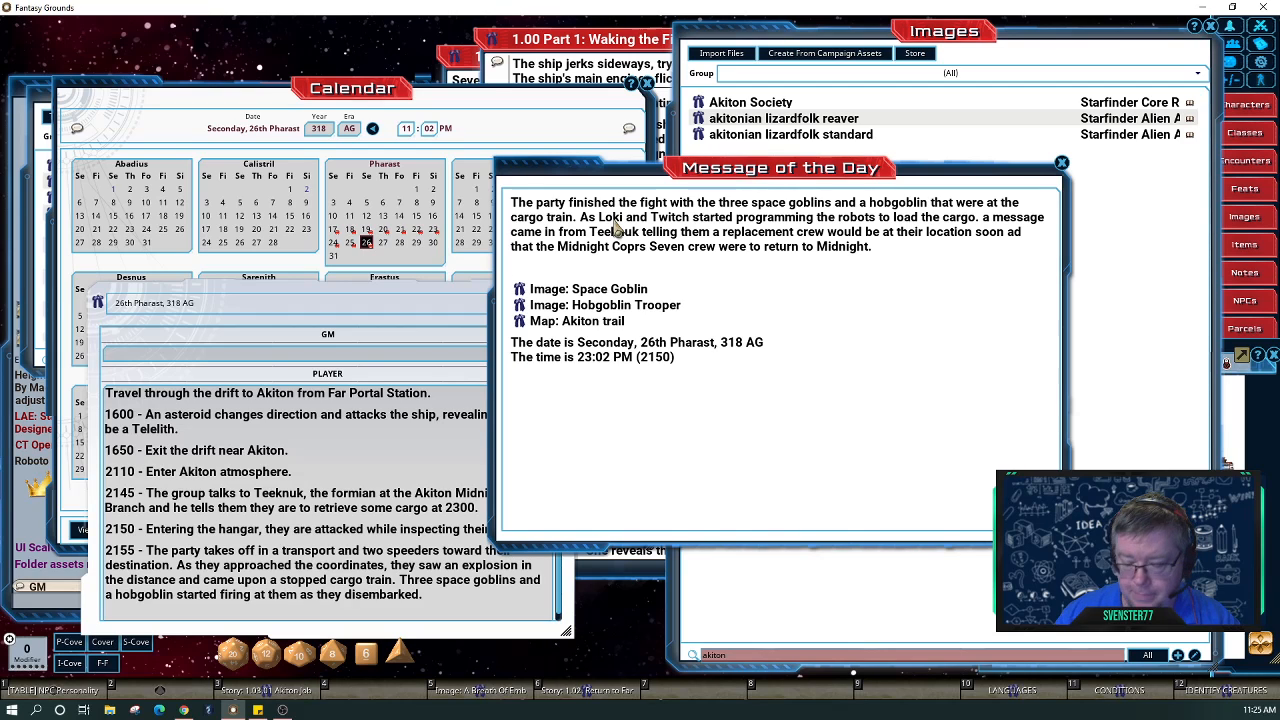
{"action": "key", "text": "Delete"}
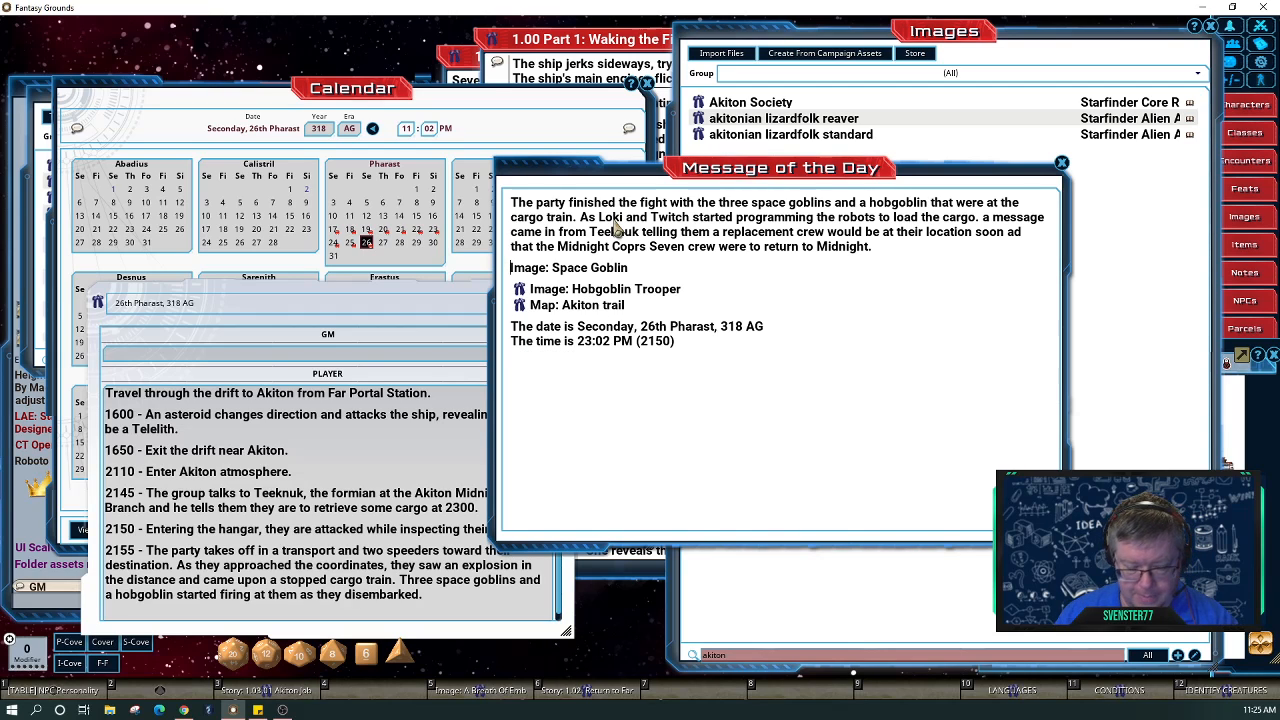
{"action": "key", "text": "shift+Down"}
{"action": "key", "text": "shift+Down"}
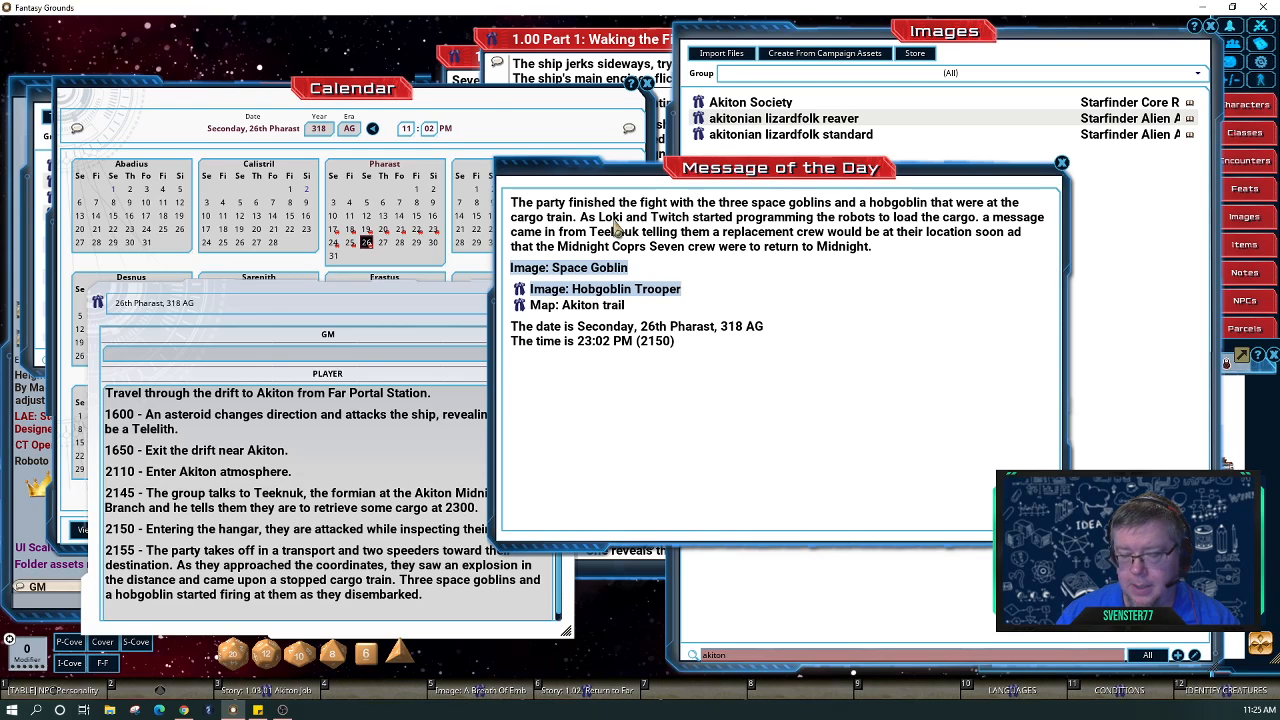
{"action": "key", "text": "Delete"}
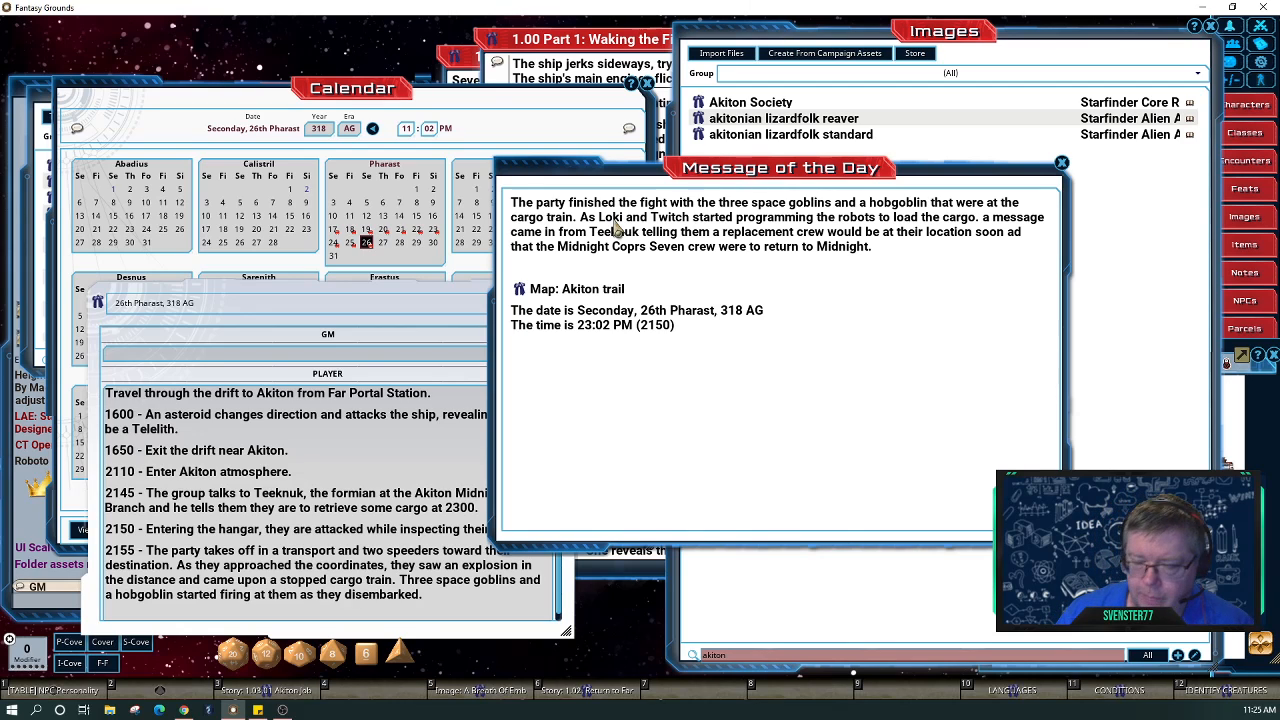
{"action": "key", "text": "BackSpace"}
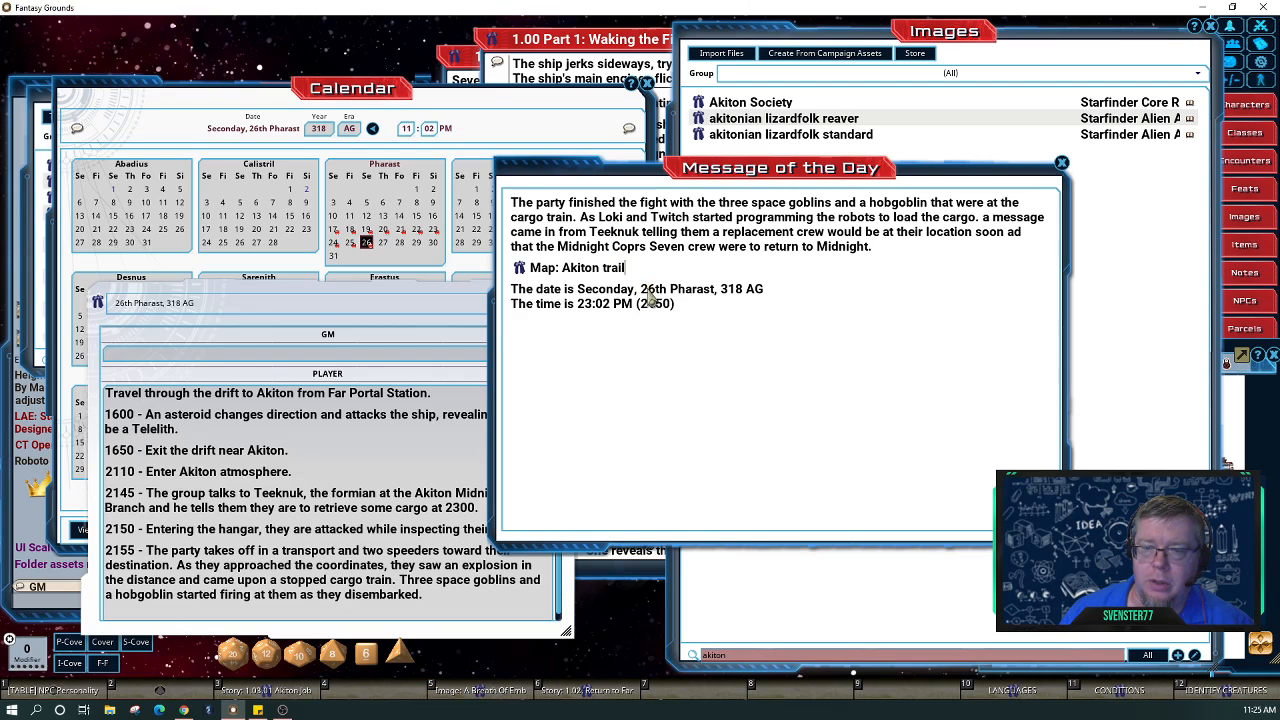
Delete the date and time lines from the message and move the Message of the Day window clear of the Images list.
{"action": "left_click_drag", "start_coordinate": [676, 305], "coordinate": [509, 295]}
{"action": "key", "text": "BackSpace"}
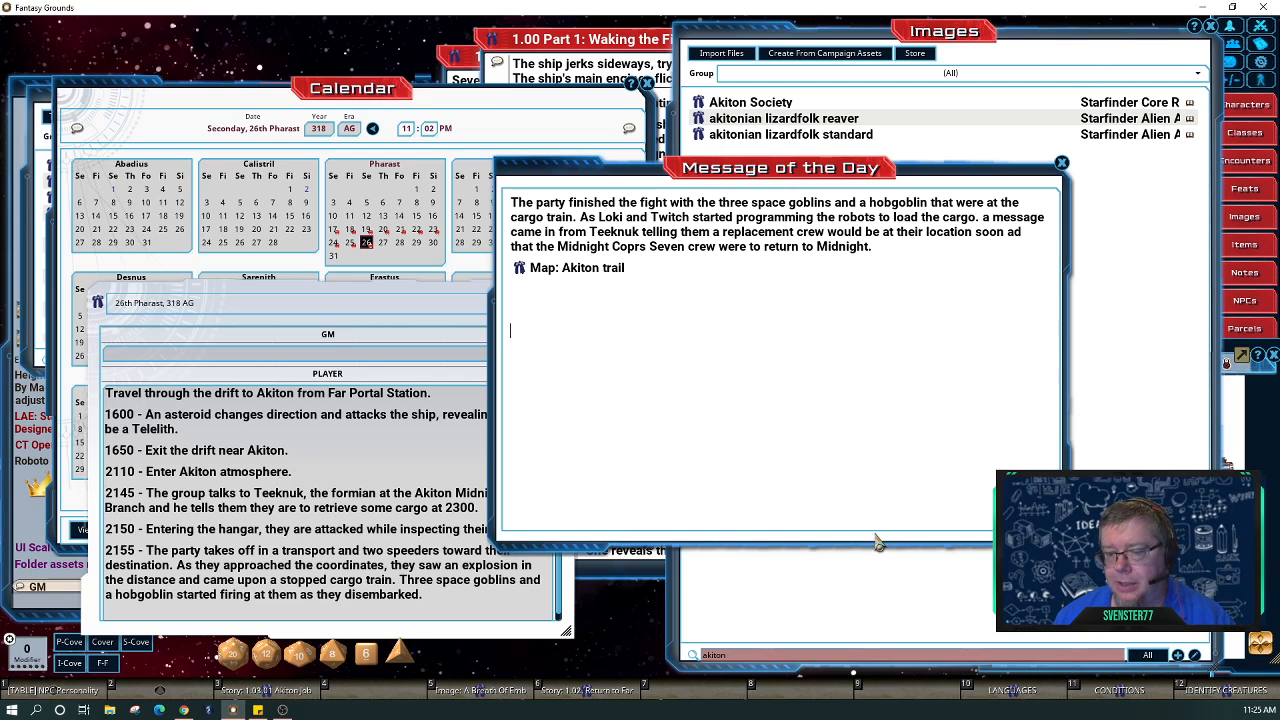
{"action": "left_click_drag", "start_coordinate": [910, 172], "coordinate": [519, 134]}
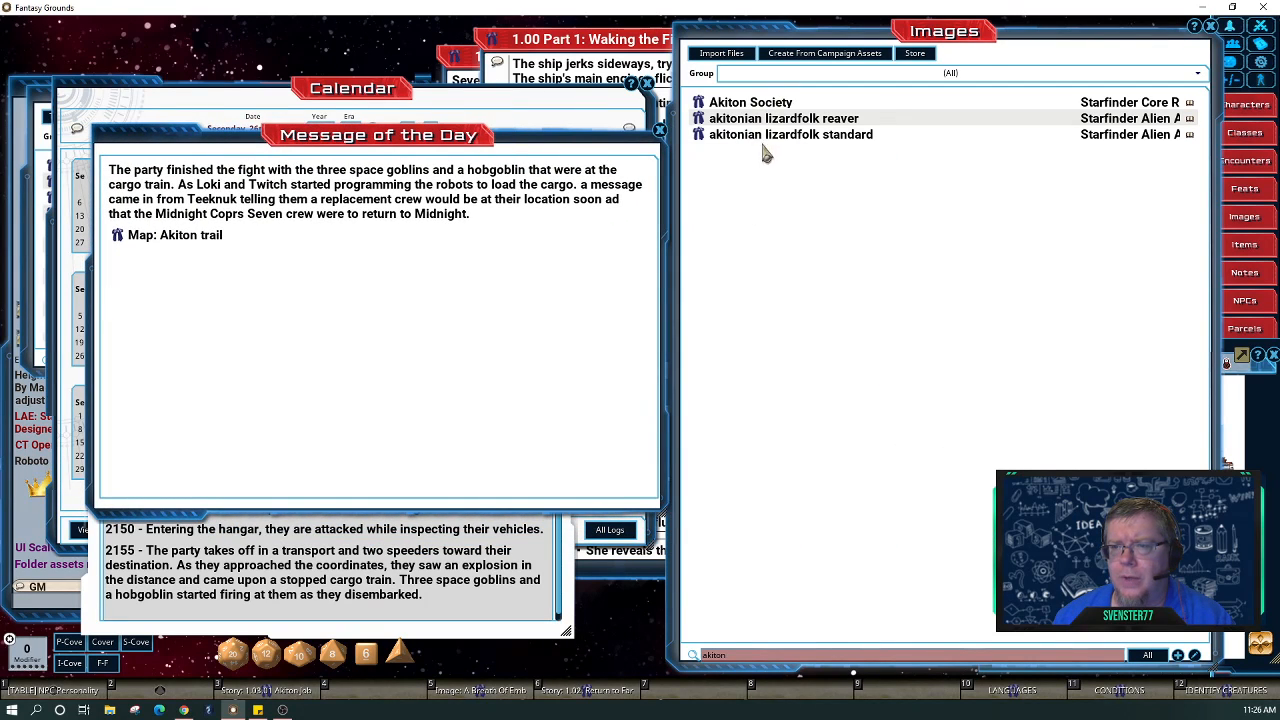
Replace the search text in the Images list with "Akit".
{"action": "left_click", "coordinate": [746, 656]}
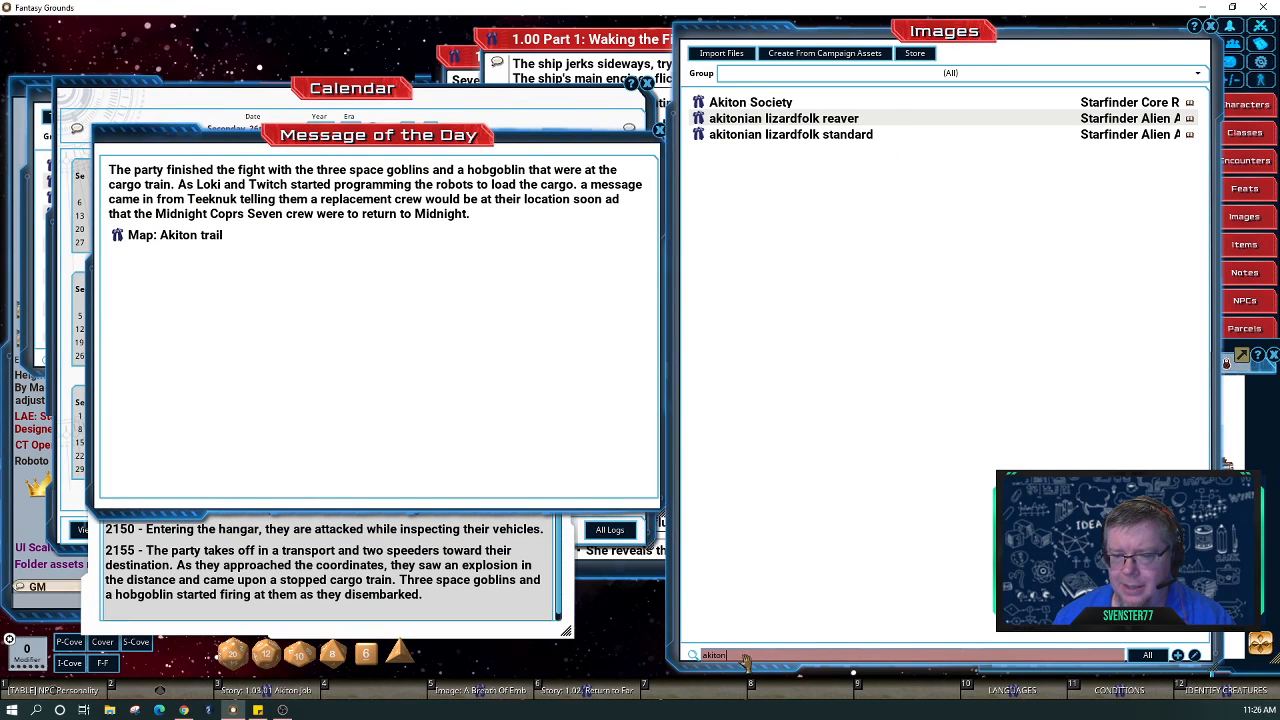
{"action": "key", "text": "BackSpace"}
{"action": "key", "text": "BackSpace"}
{"action": "key", "text": "BackSpace"}
{"action": "key", "text": "BackSpace"}
{"action": "key", "text": "BackSpace"}
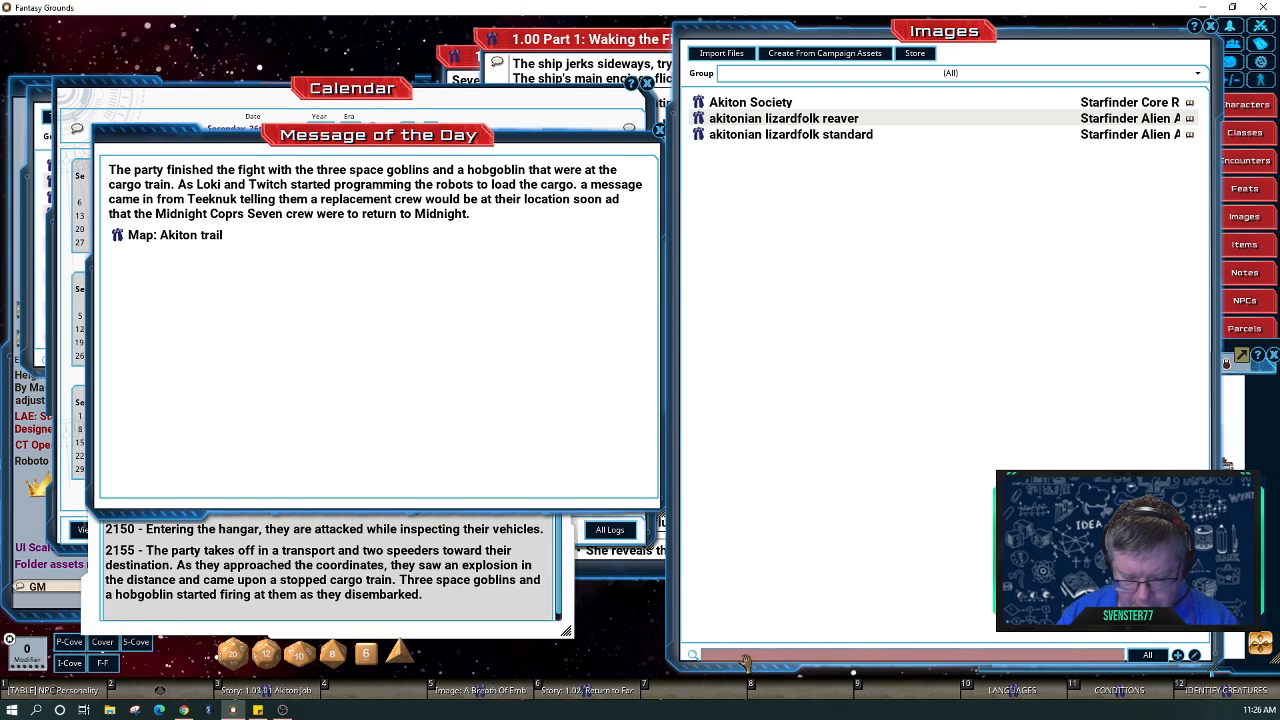
{"action": "type", "text": "Akit"}
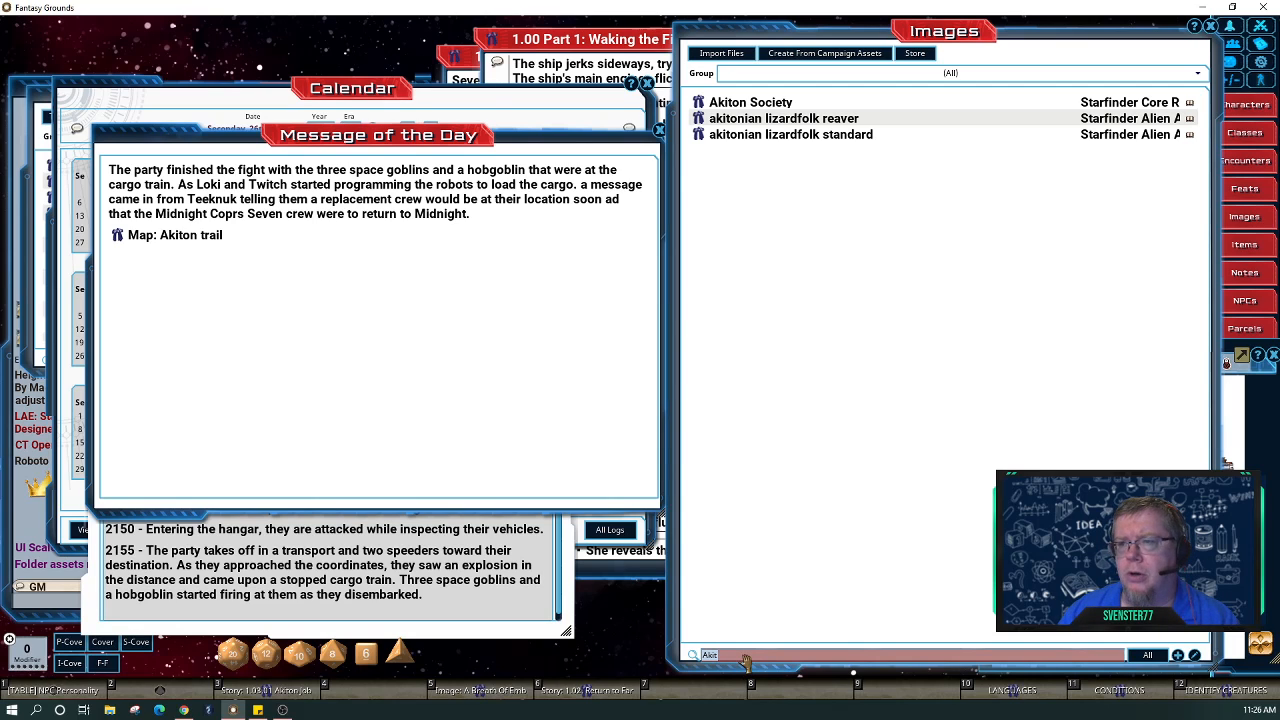
Check the Uncategorized, Dawn Of Flame AP 1, Fire Starters and Fire Starters Player Resources image groups for the Akiton image.
{"action": "left_click", "coordinate": [972, 76]}
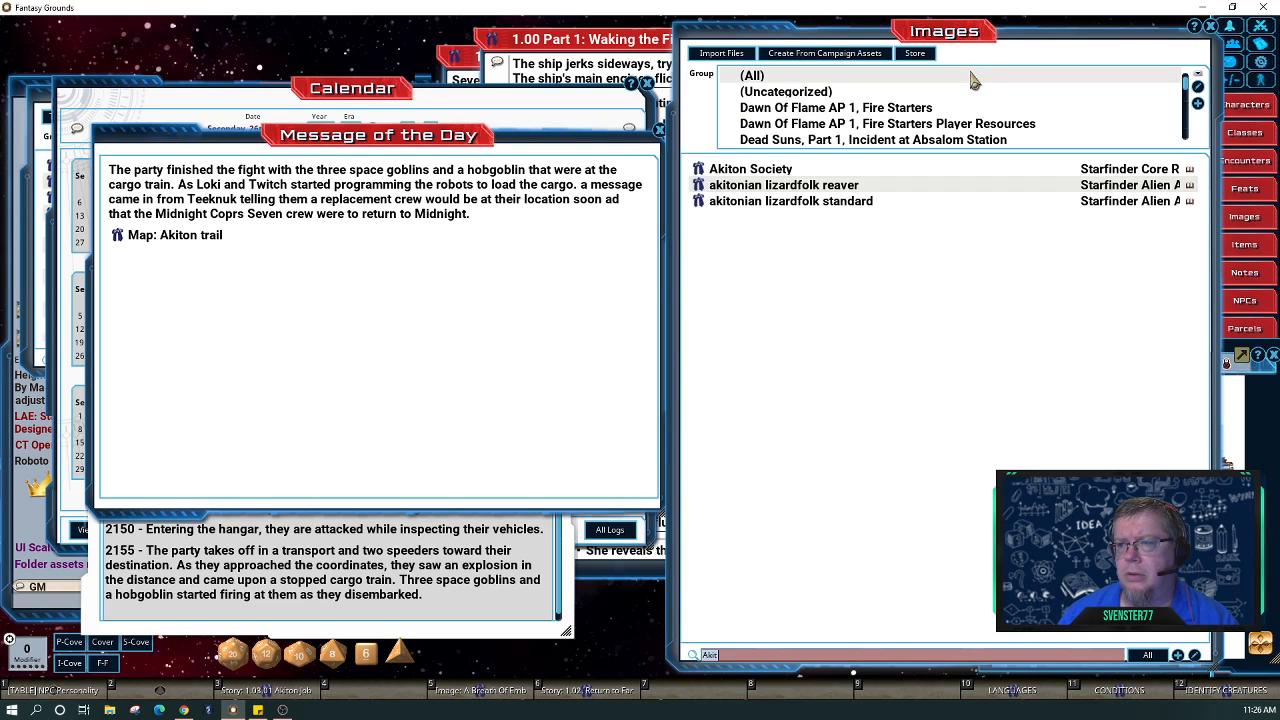
{"action": "left_click", "coordinate": [972, 78]}
{"action": "left_click", "coordinate": [972, 78]}
{"action": "left_click", "coordinate": [825, 93]}
{"action": "left_click", "coordinate": [831, 77]}
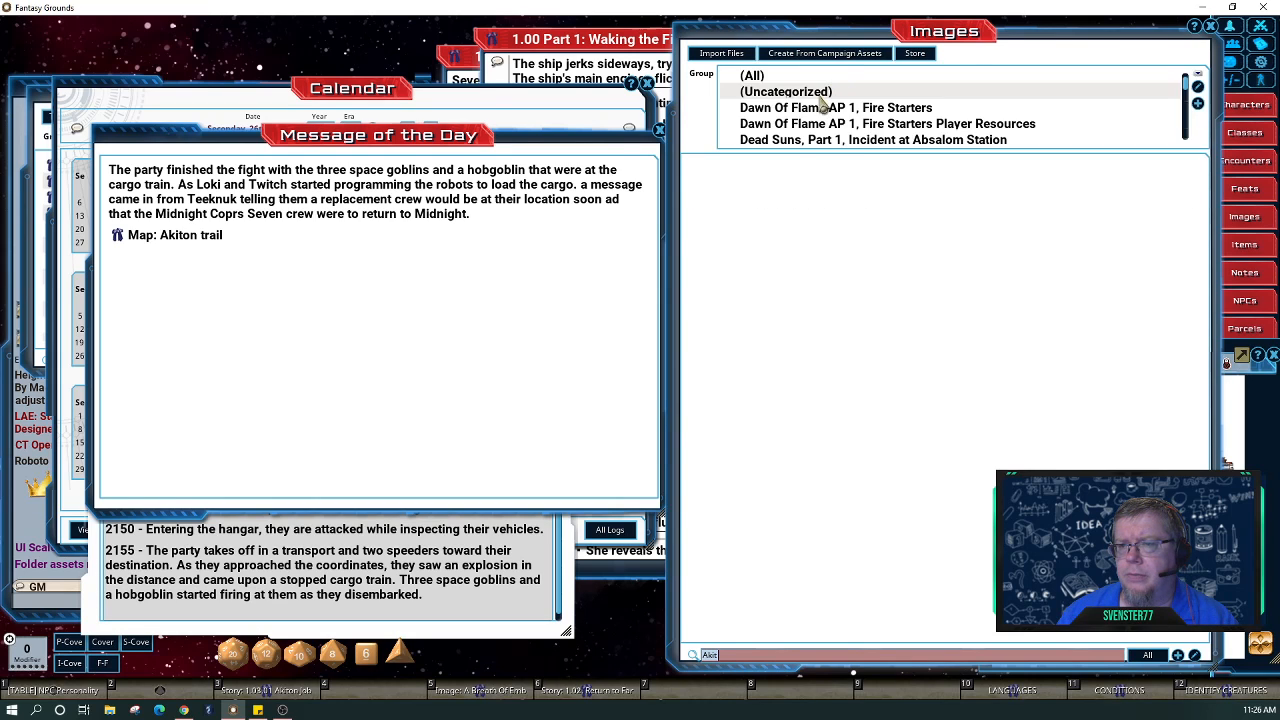
{"action": "left_click", "coordinate": [817, 110]}
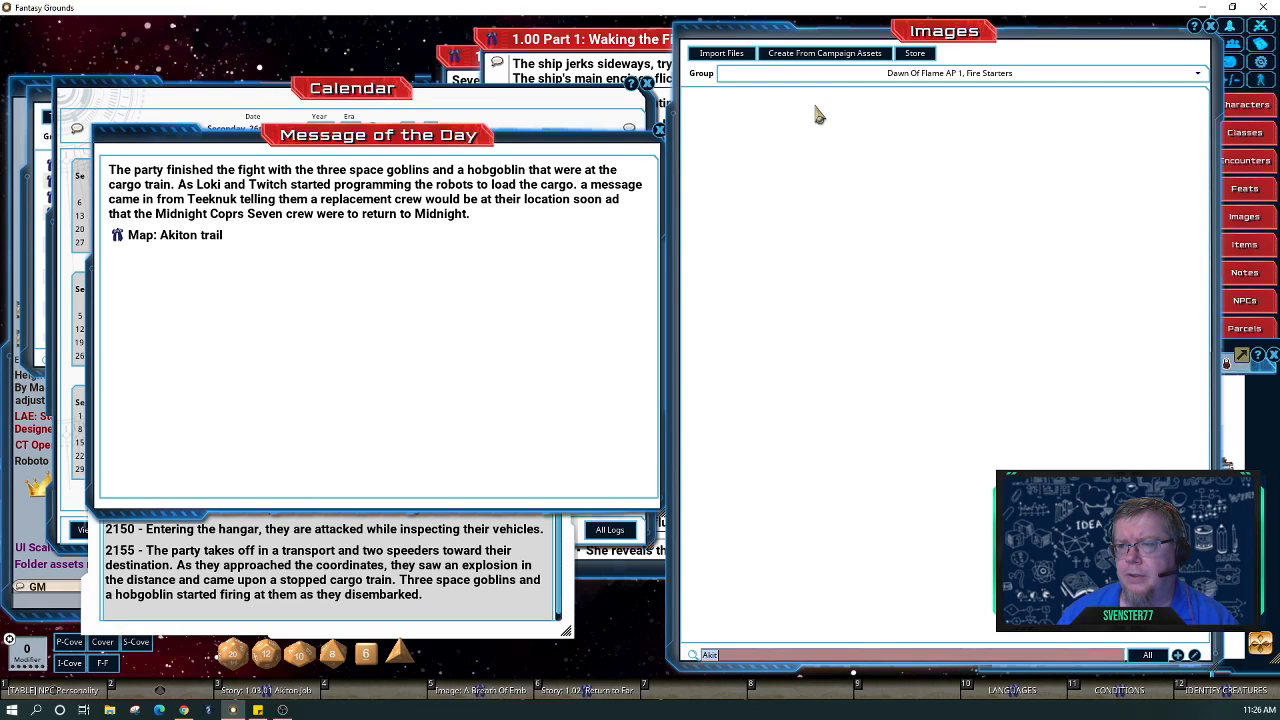
{"action": "left_click", "coordinate": [825, 82]}
{"action": "left_click", "coordinate": [817, 125]}
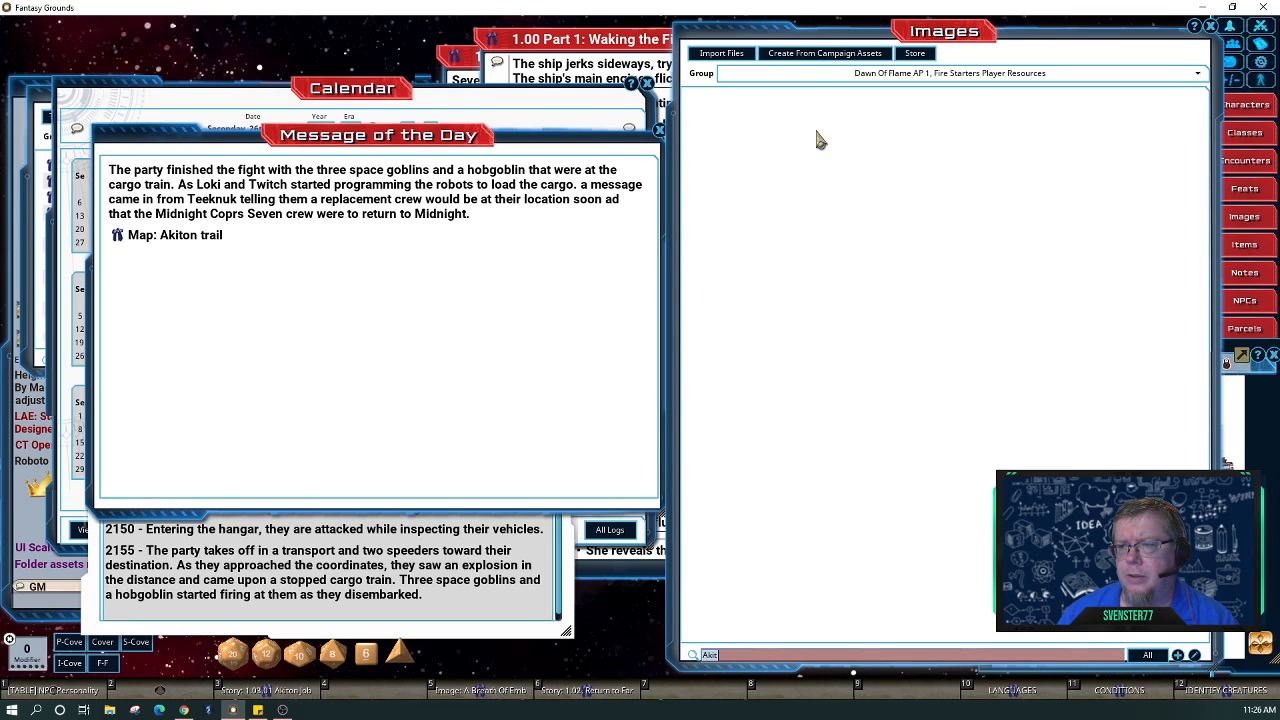
Look through the full list of image groups for one that could hold the Akiton image, and close the Images window.
{"action": "left_click", "coordinate": [826, 80]}
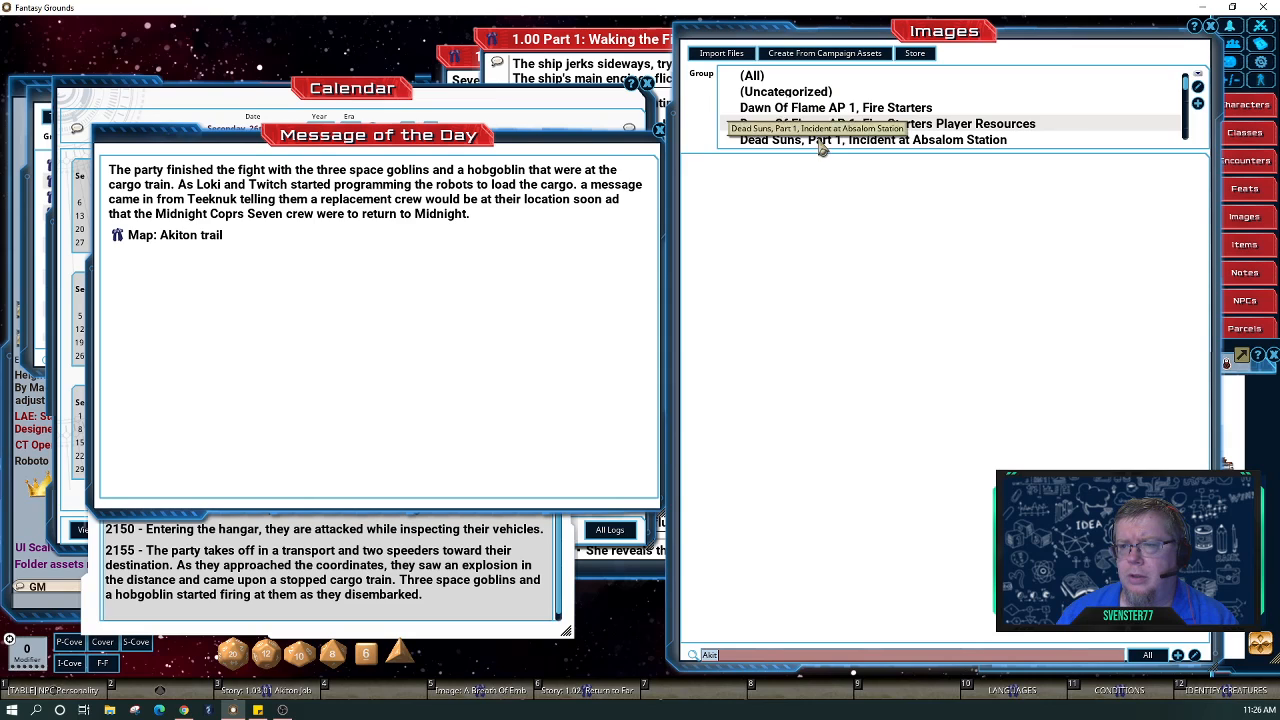
{"action": "scroll", "coordinate": [823, 138], "scroll_direction": "down", "scroll_amount": 2}
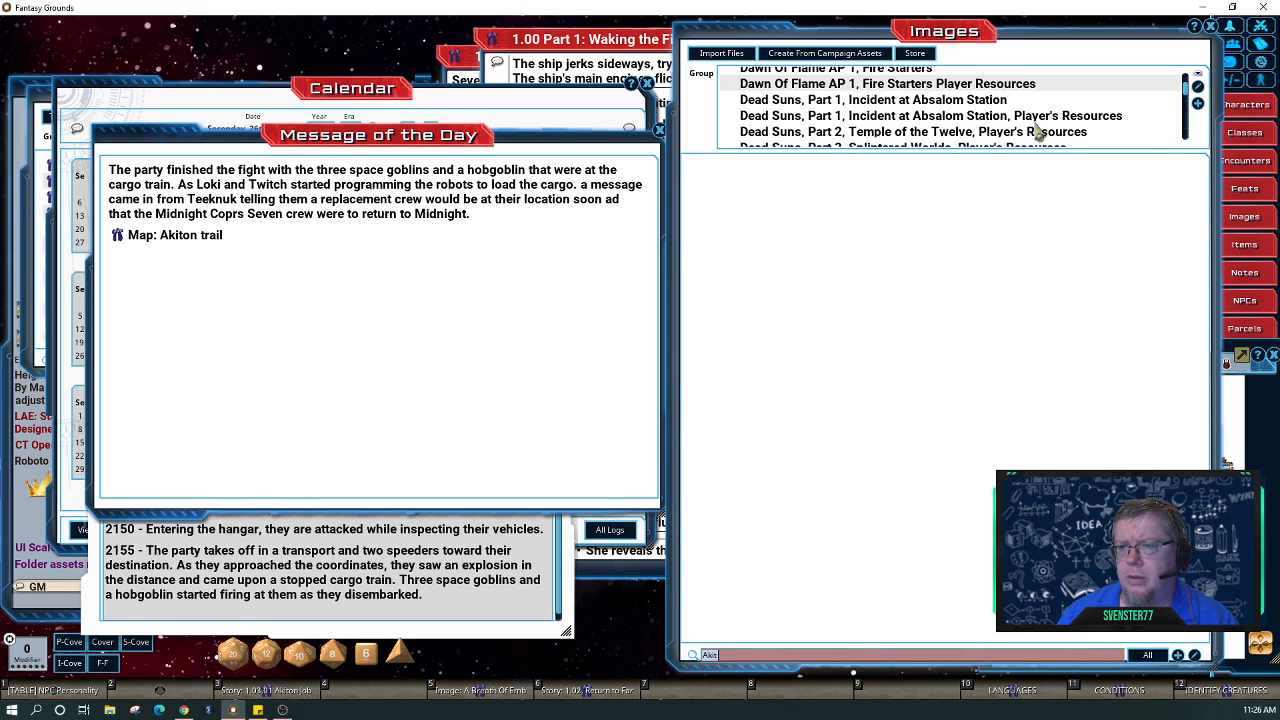
{"action": "scroll", "coordinate": [1036, 148], "scroll_direction": "down", "scroll_amount": 1}
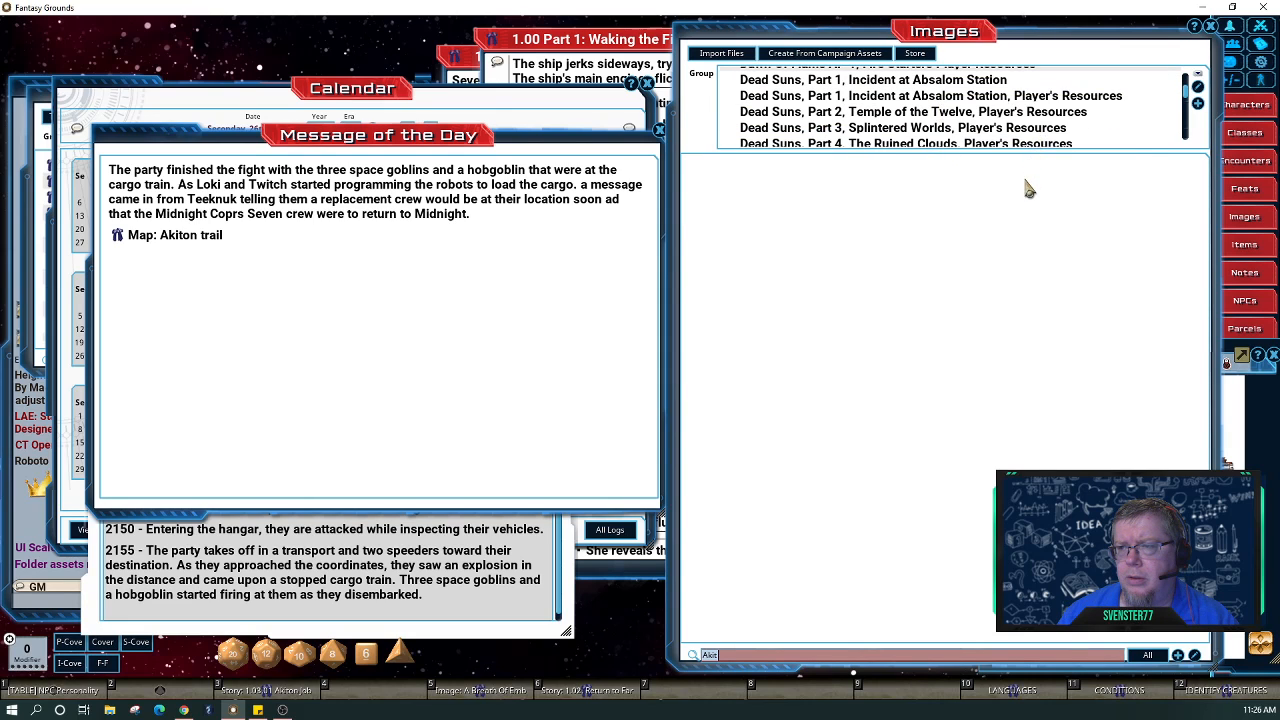
{"action": "scroll", "coordinate": [1149, 130], "scroll_direction": "down", "scroll_amount": 2}
{"action": "scroll", "coordinate": [1149, 130], "scroll_direction": "down", "scroll_amount": 5}
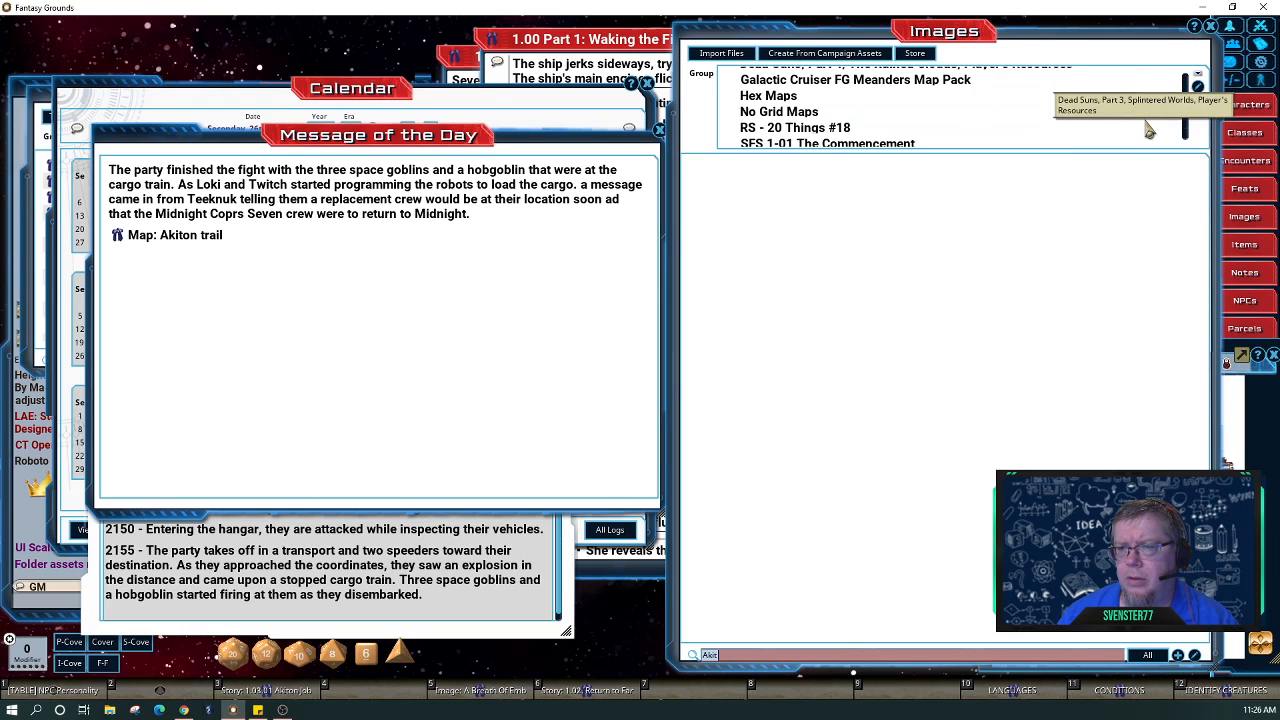
{"action": "scroll", "coordinate": [1149, 130], "scroll_direction": "down", "scroll_amount": 6}
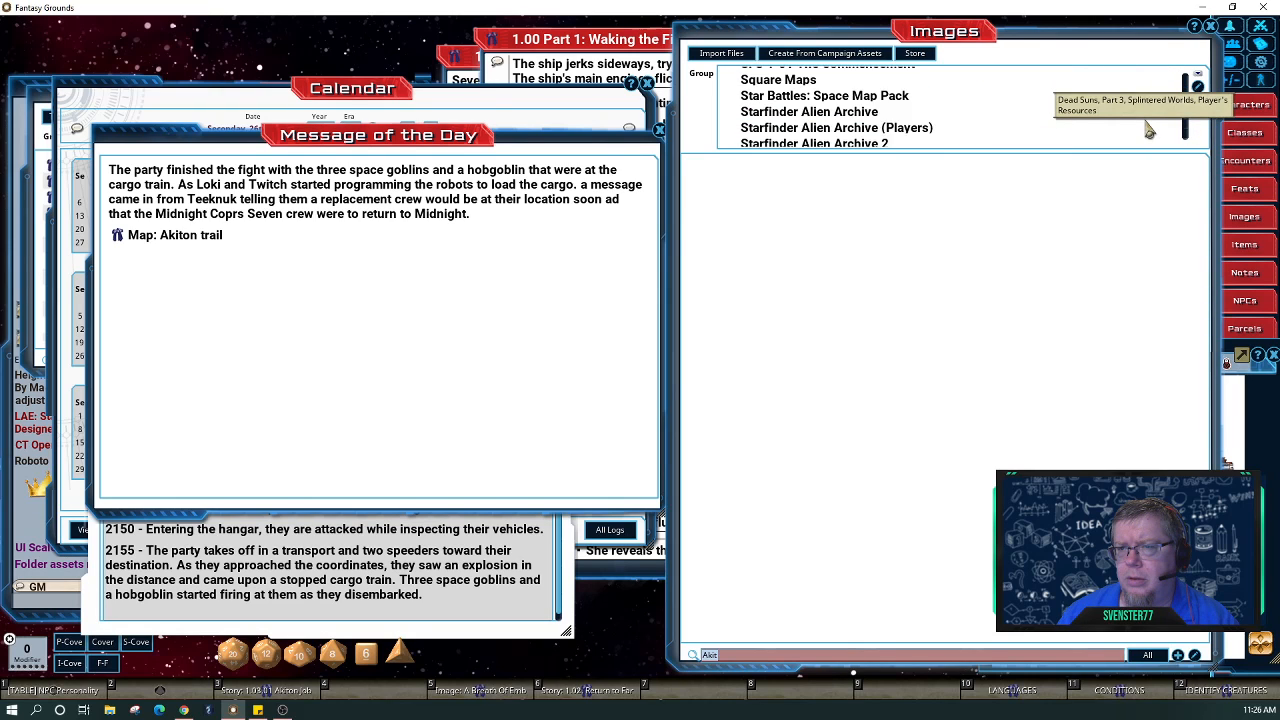
{"action": "scroll", "coordinate": [1149, 130], "scroll_direction": "down", "scroll_amount": 4}
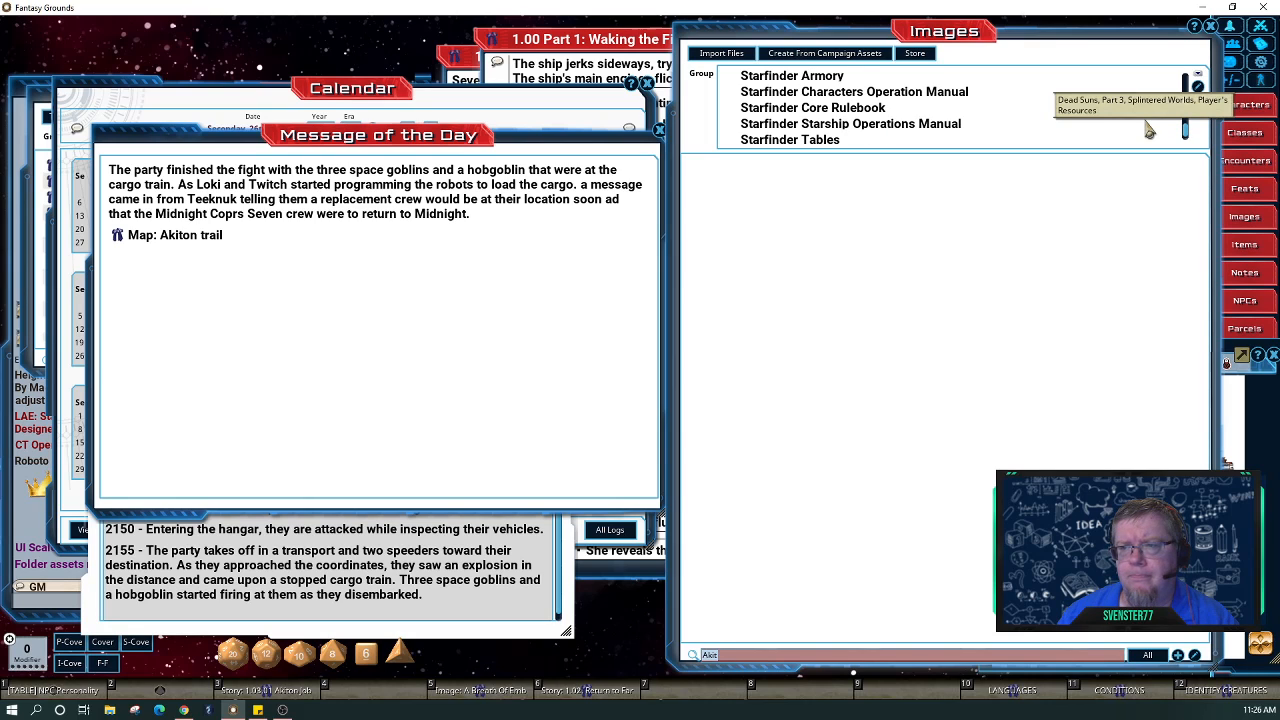
{"action": "scroll", "coordinate": [1149, 130], "scroll_direction": "up", "scroll_amount": 1}
{"action": "scroll", "coordinate": [1149, 130], "scroll_direction": "up", "scroll_amount": 8}
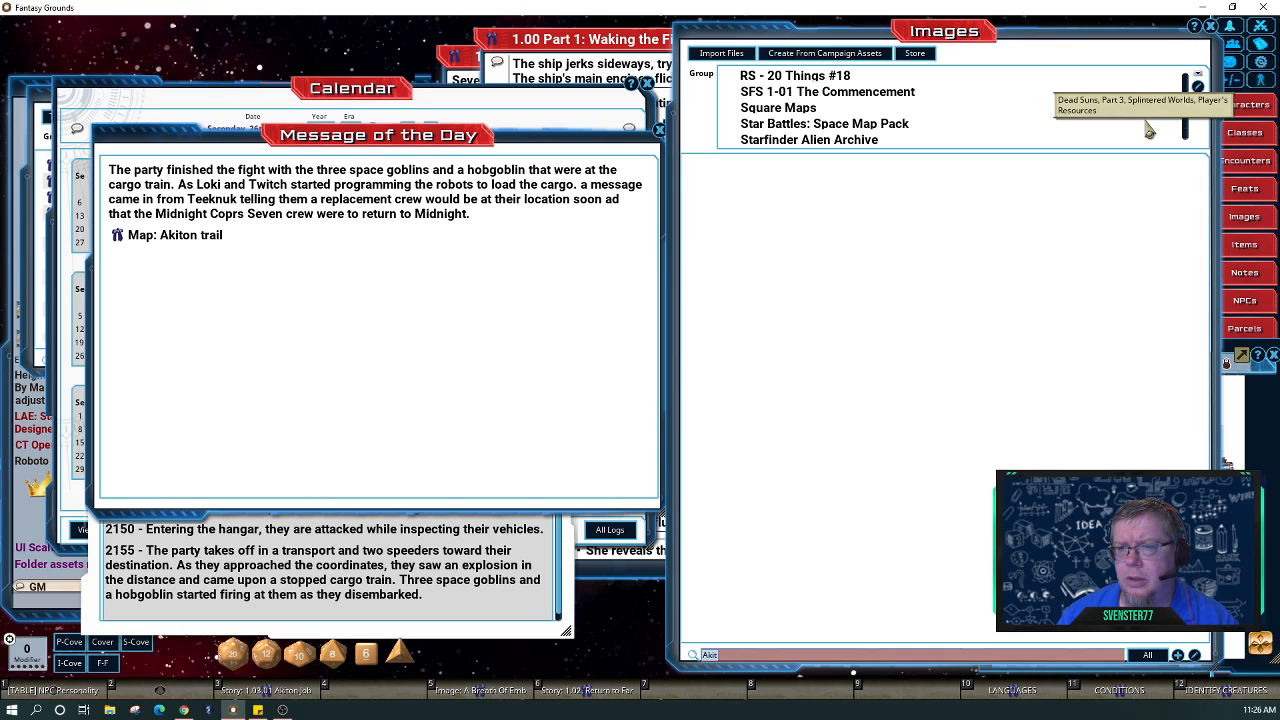
{"action": "scroll", "coordinate": [1149, 130], "scroll_direction": "up", "scroll_amount": 5}
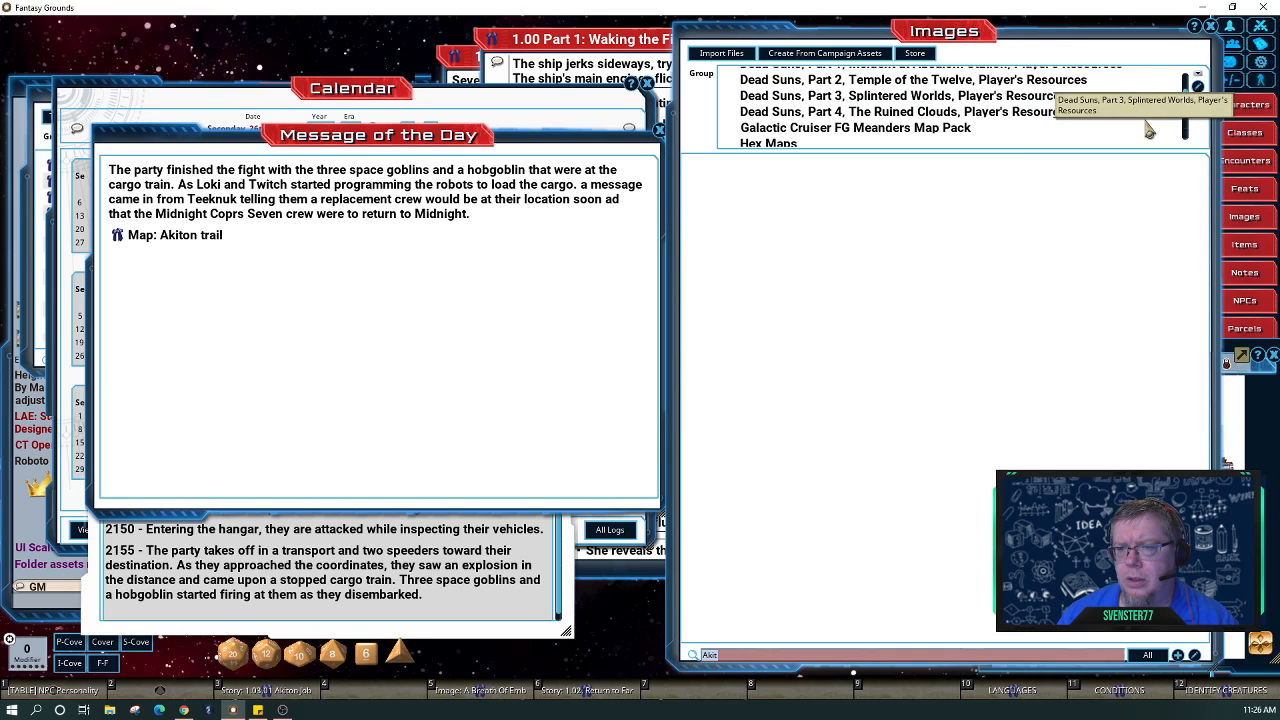
{"action": "scroll", "coordinate": [1149, 130], "scroll_direction": "down", "scroll_amount": 1}
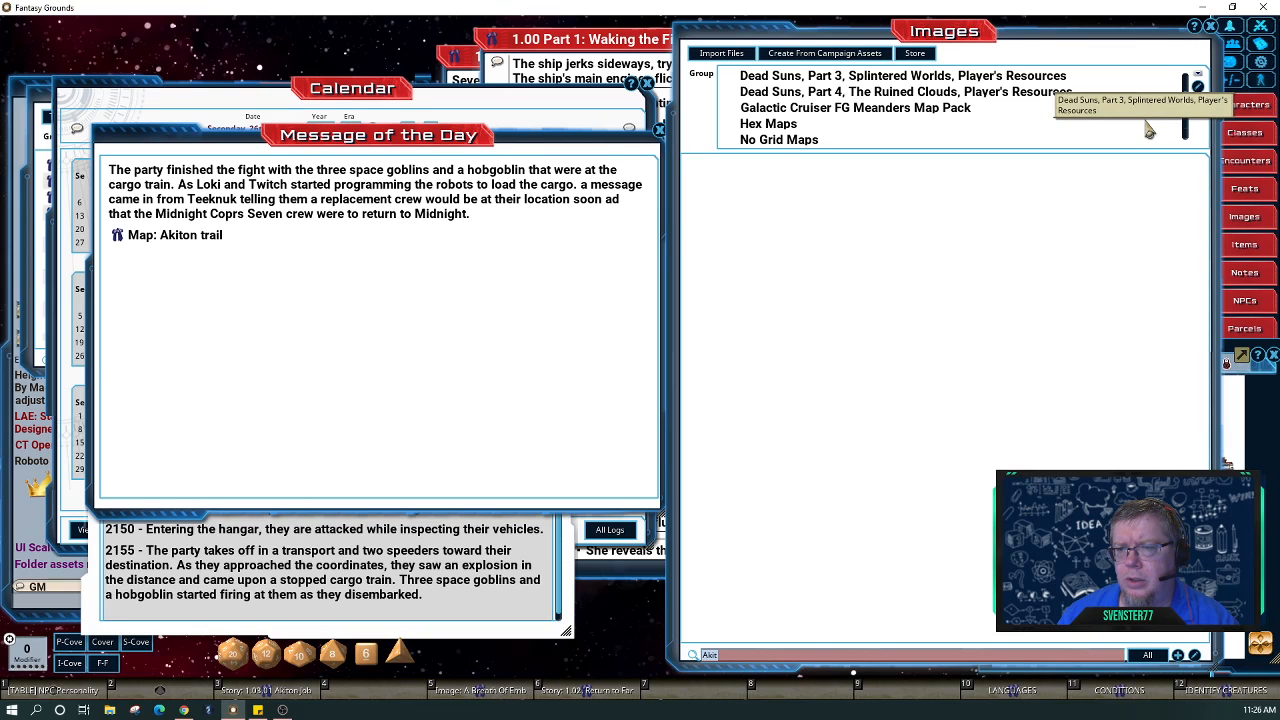
{"action": "scroll", "coordinate": [1149, 130], "scroll_direction": "up", "scroll_amount": 6}
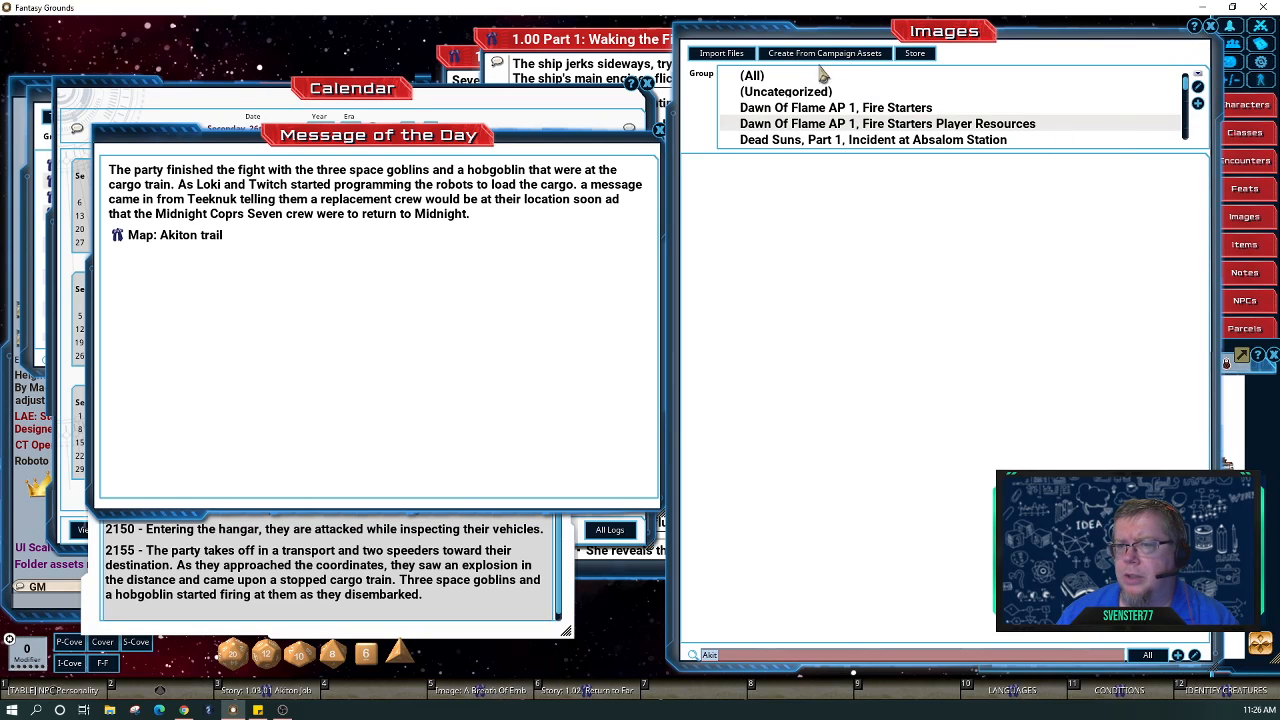
{"action": "left_click", "coordinate": [1210, 26]}
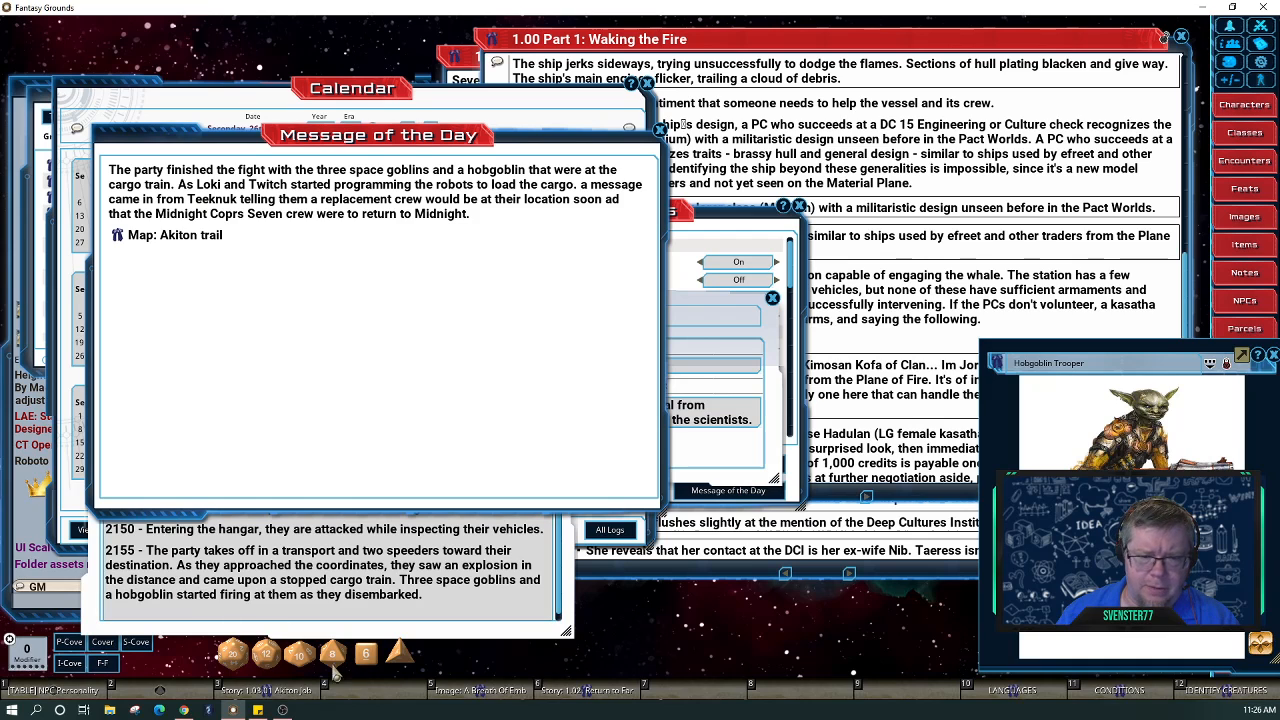
Open the Akiton - Midnight image from the 1.03.01 Akiton Job story and bring the story back to the front.
{"action": "left_click", "coordinate": [283, 699]}
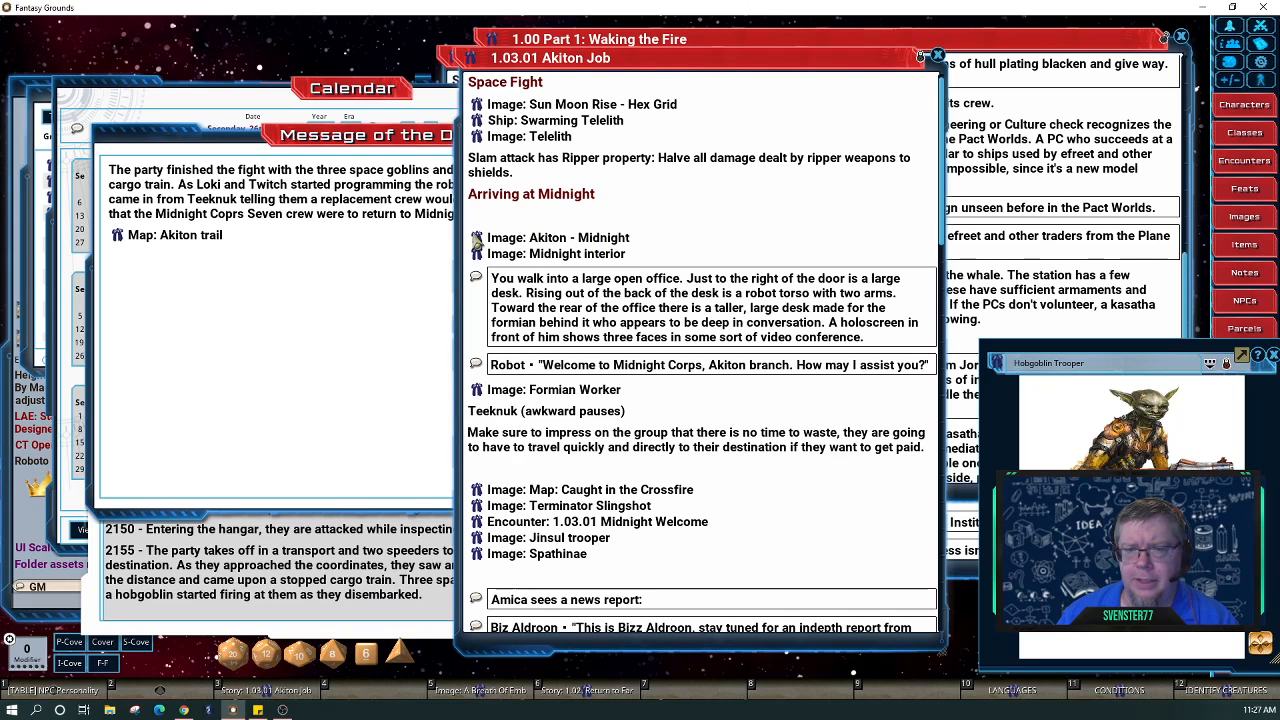
{"action": "left_click", "coordinate": [476, 240]}
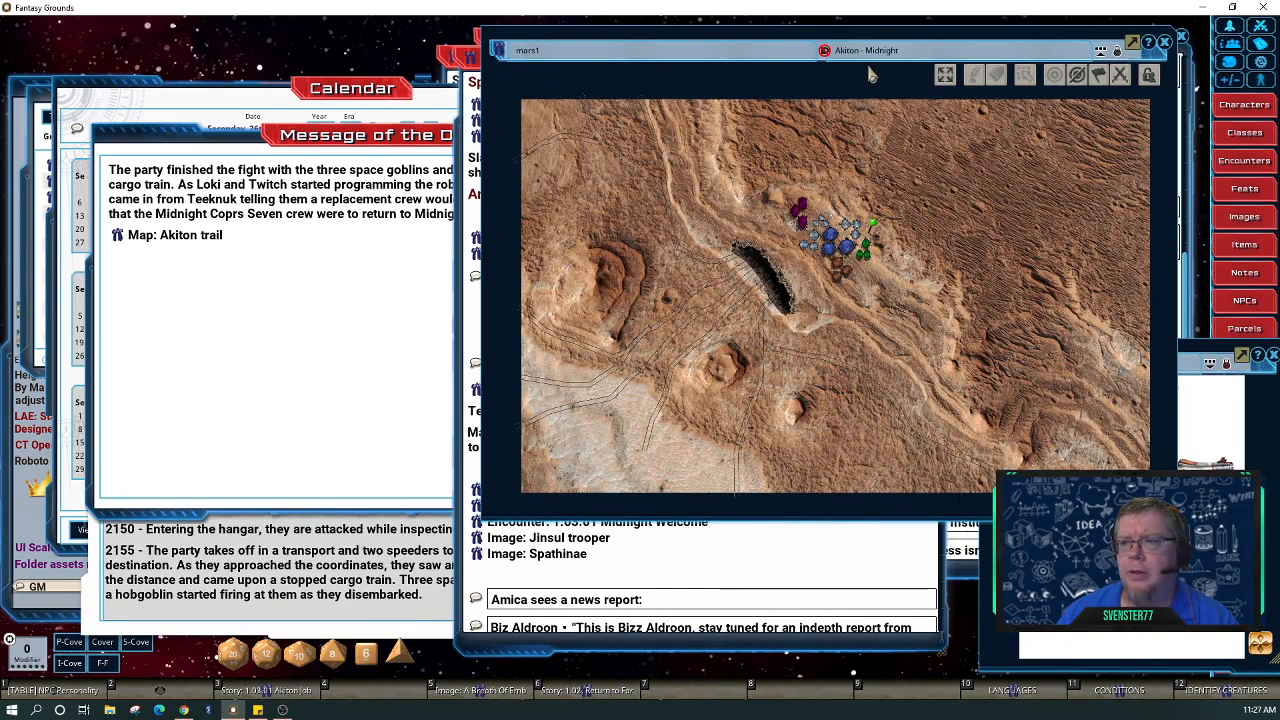
{"action": "left_click", "coordinate": [790, 566]}
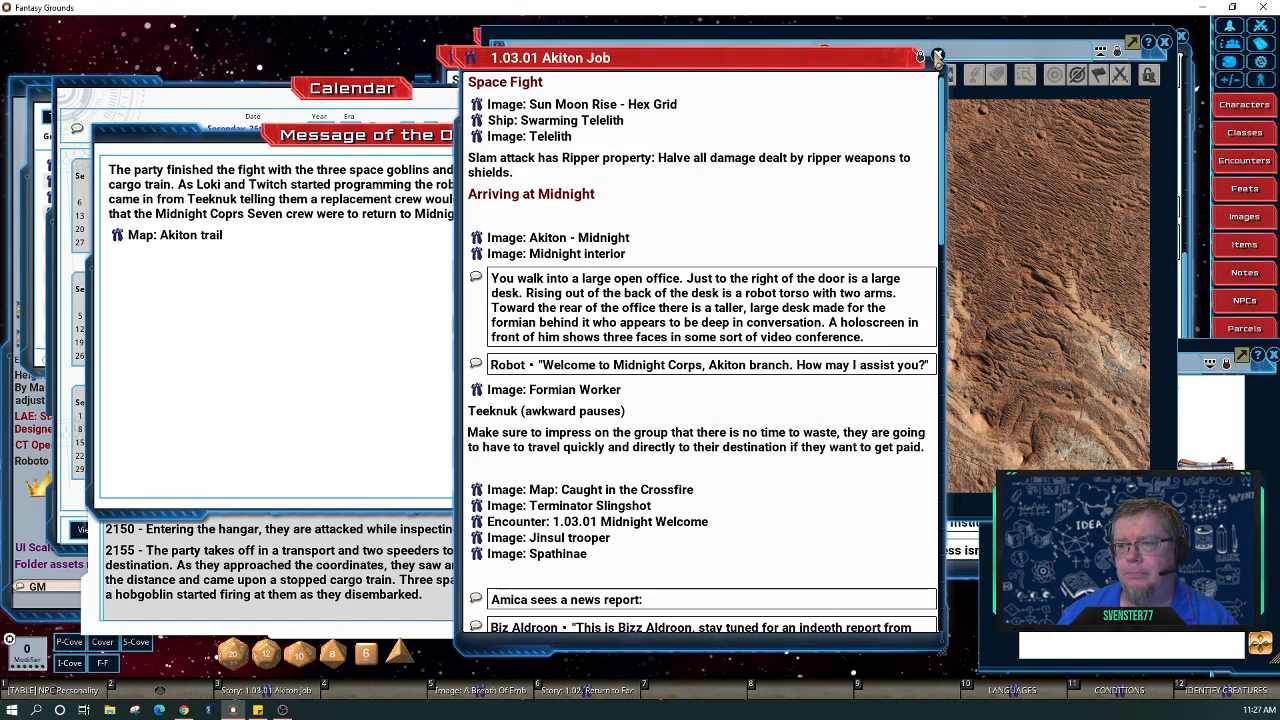
Add the Akiton - Midnight image link below the Akiton trail map link in the Message of the Day, and close the story and image.
{"action": "left_click", "coordinate": [937, 55]}
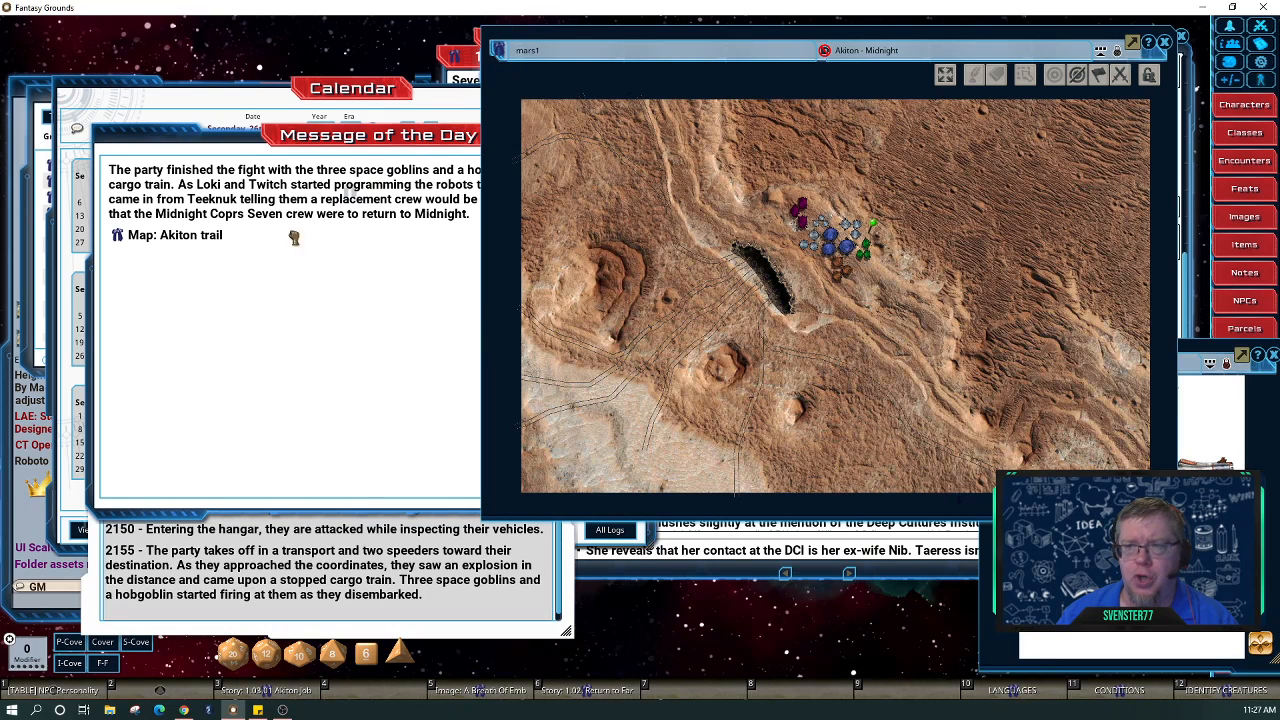
{"action": "left_click_drag", "start_coordinate": [129, 268], "coordinate": [130, 268]}
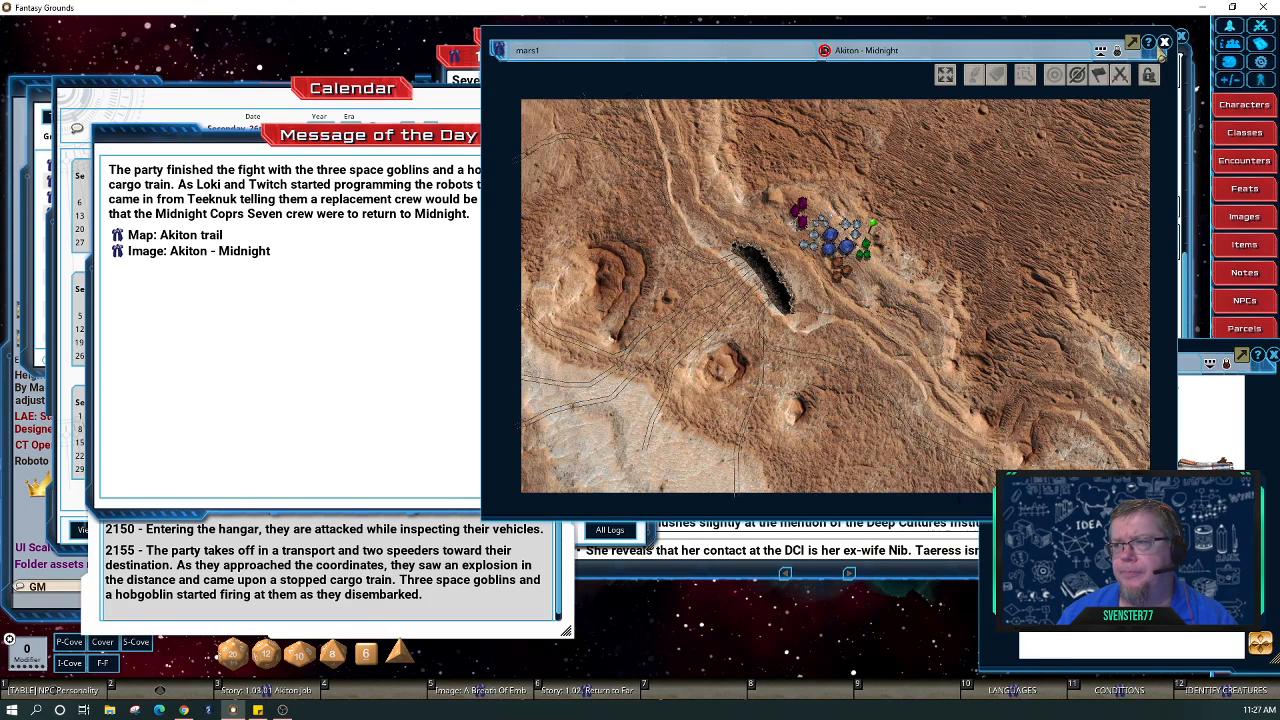
{"action": "left_click", "coordinate": [1164, 43]}
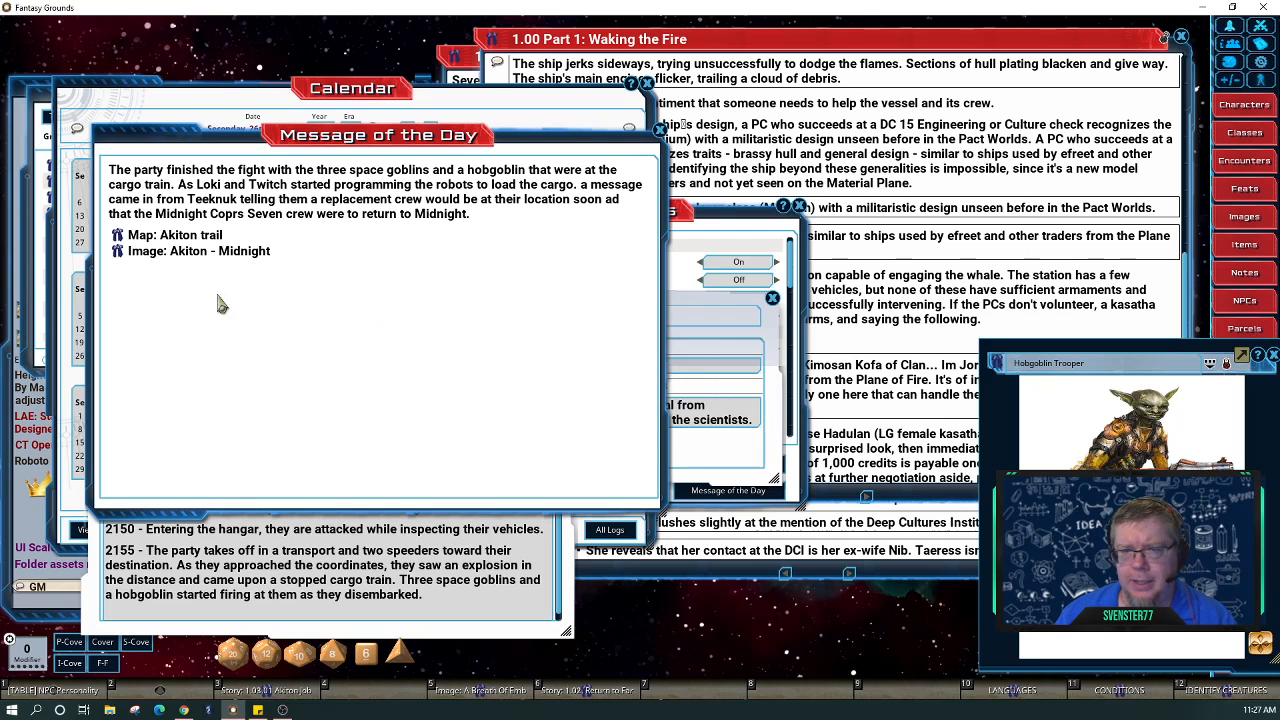
Begin a new paragraph under the image links with "As they returned to Midnight, they see a news report".
{"action": "left_click", "coordinate": [116, 272]}
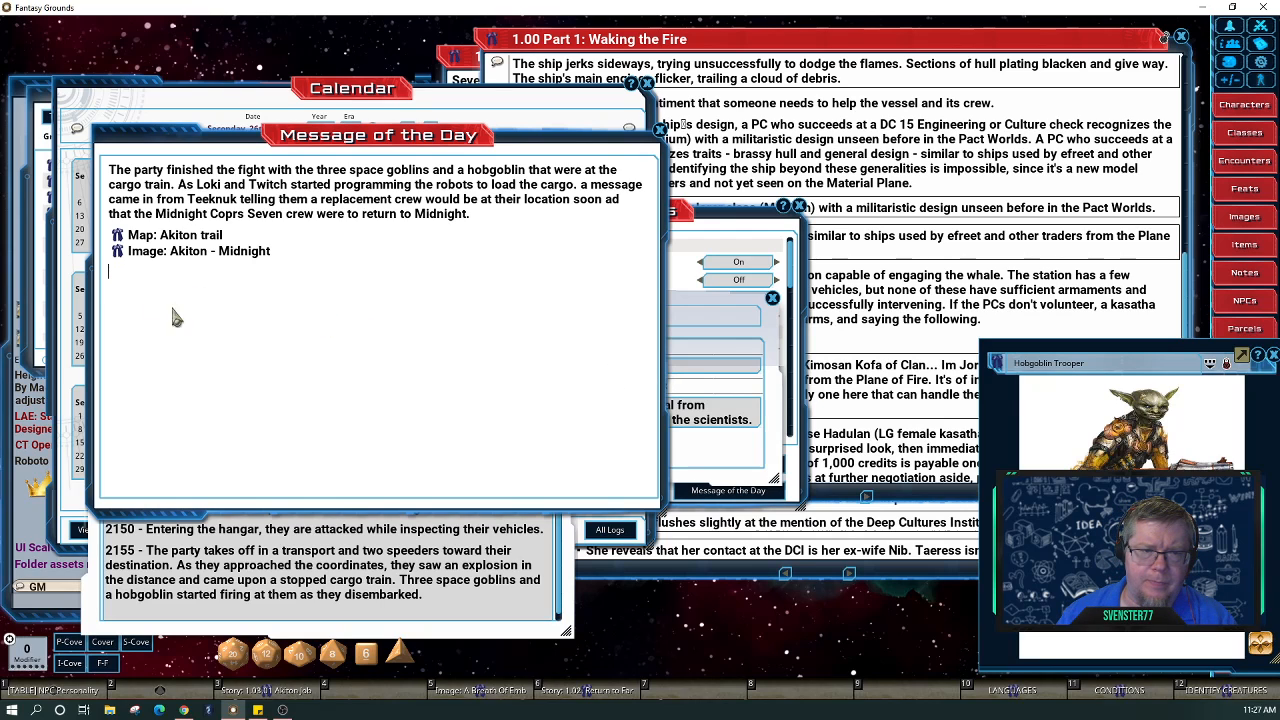
{"action": "type", "text": "As the"}
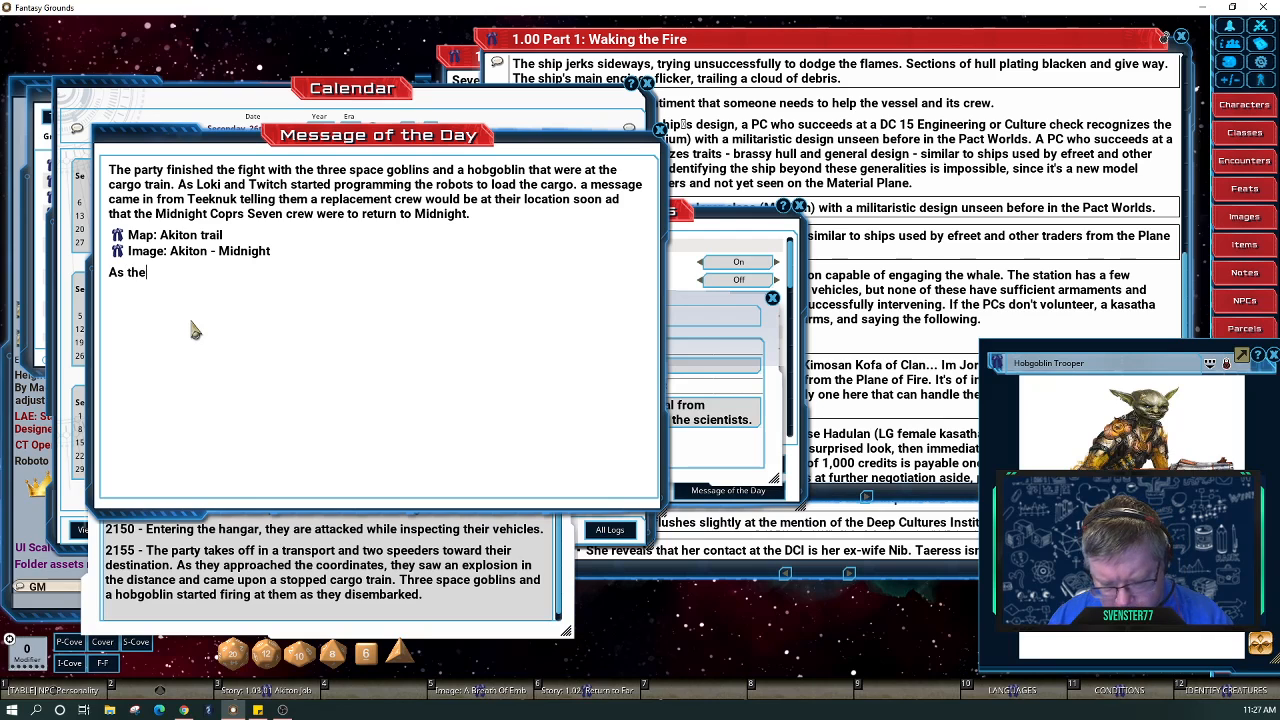
{"action": "type", "text": "y retur"}
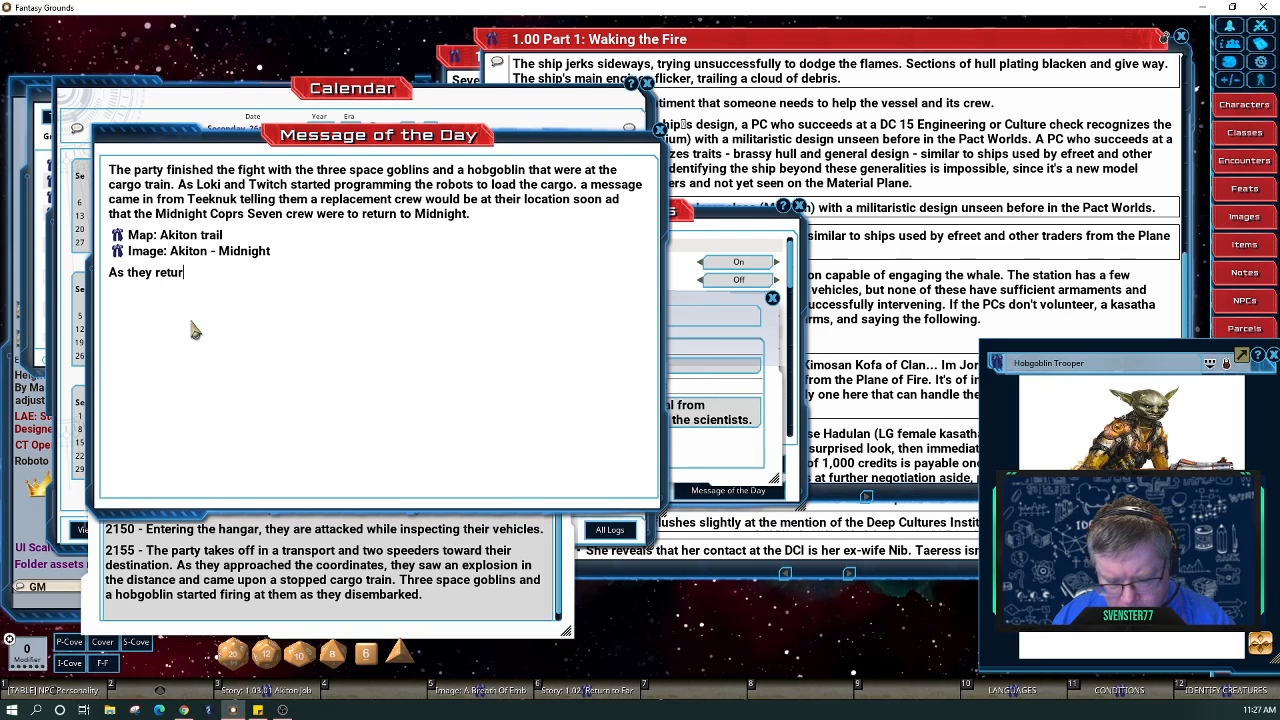
{"action": "type", "text": "ned to Mi"}
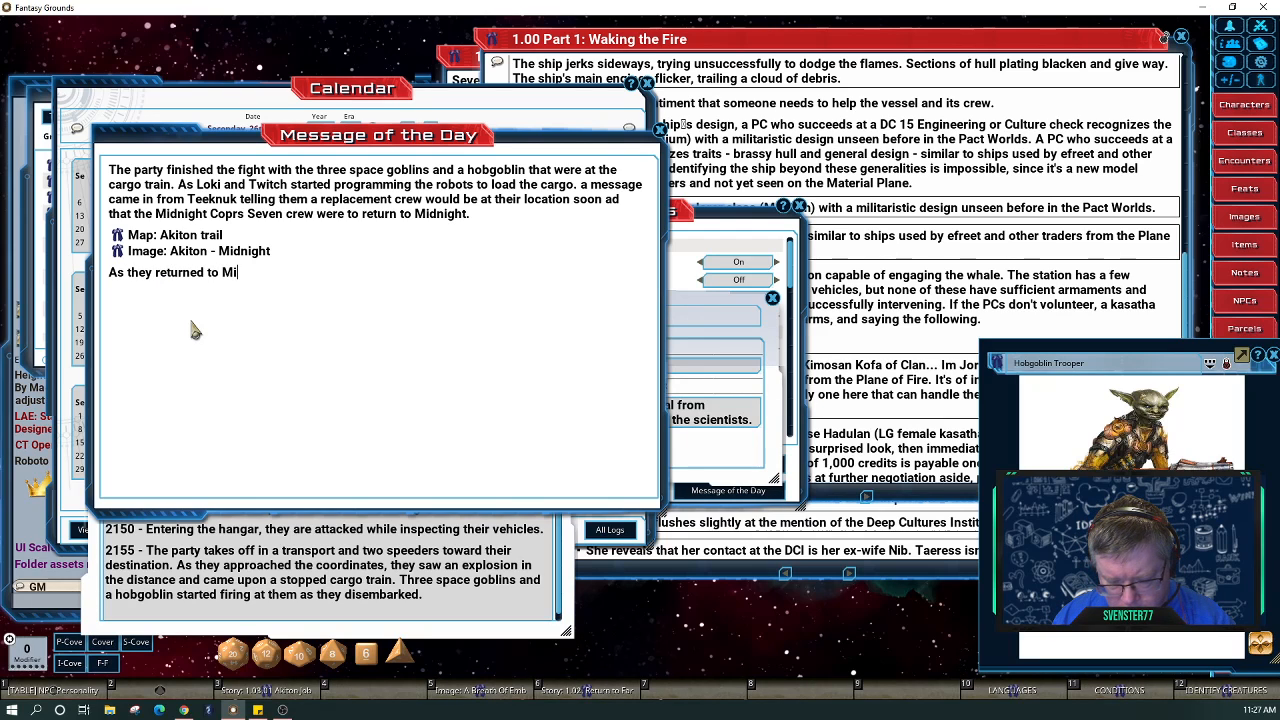
{"action": "type", "text": "dnight"}
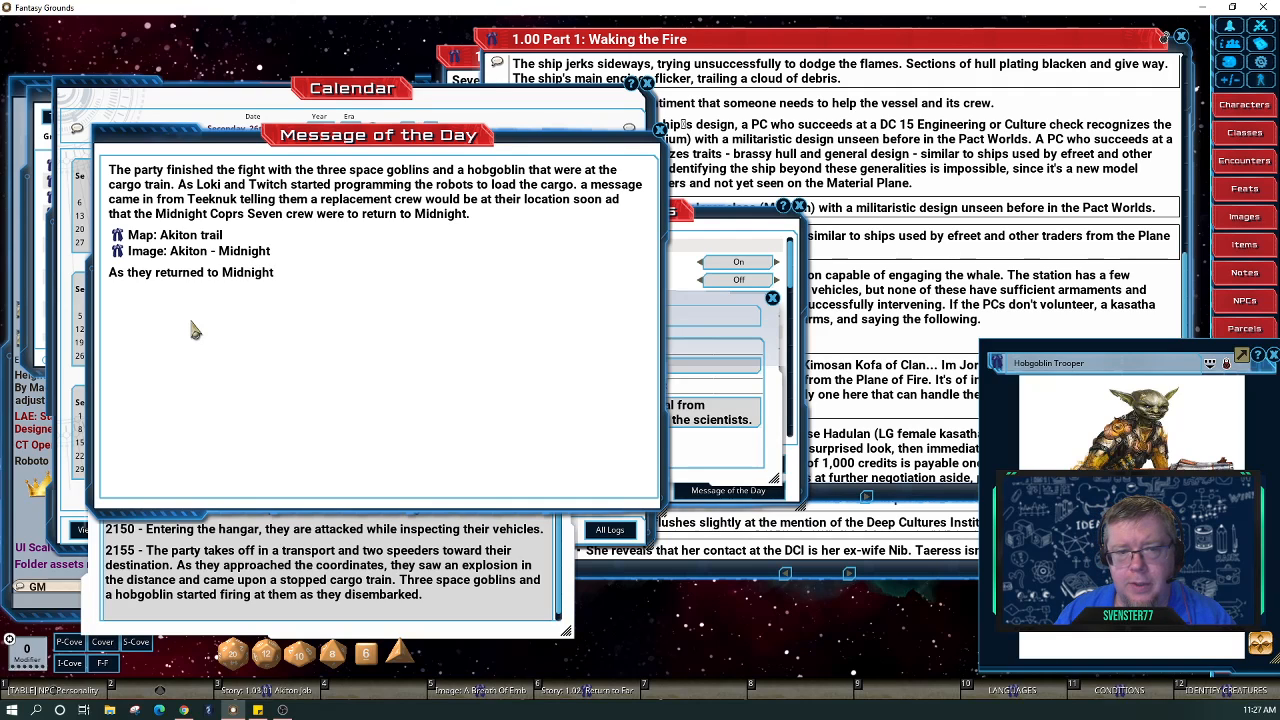
{"action": "type", "text": ", th"}
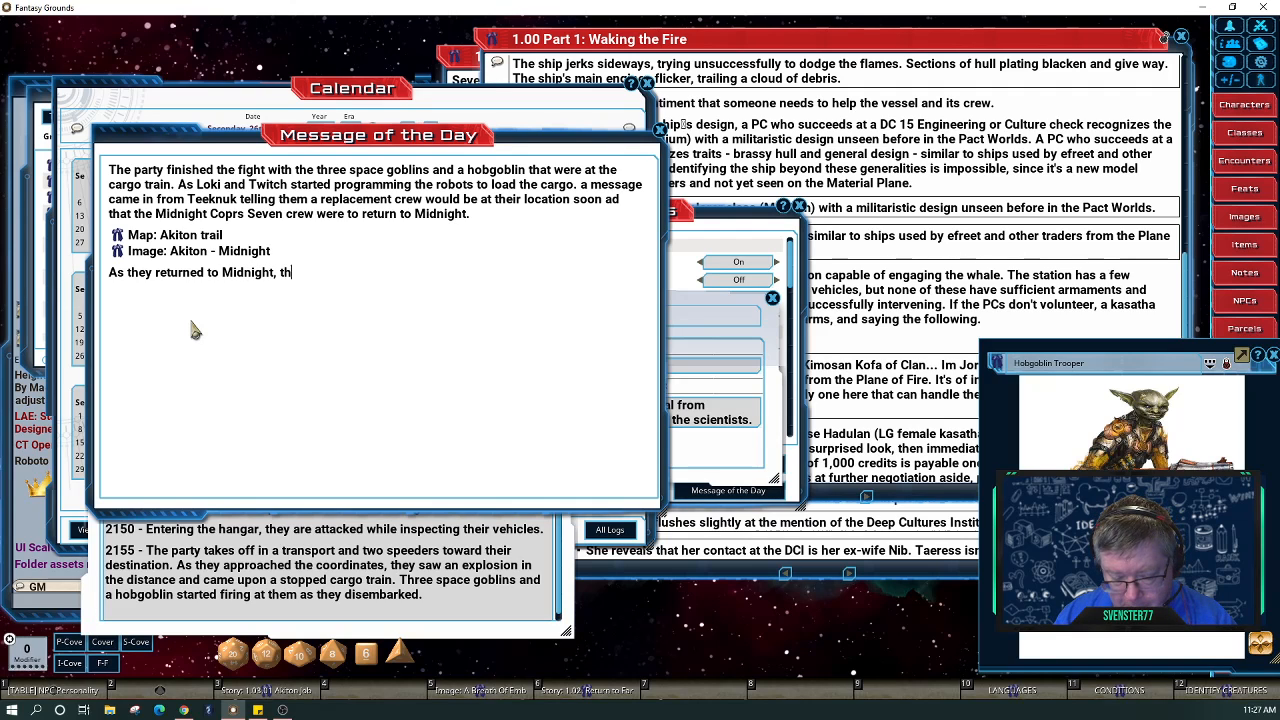
{"action": "type", "text": "ey see a repor"}
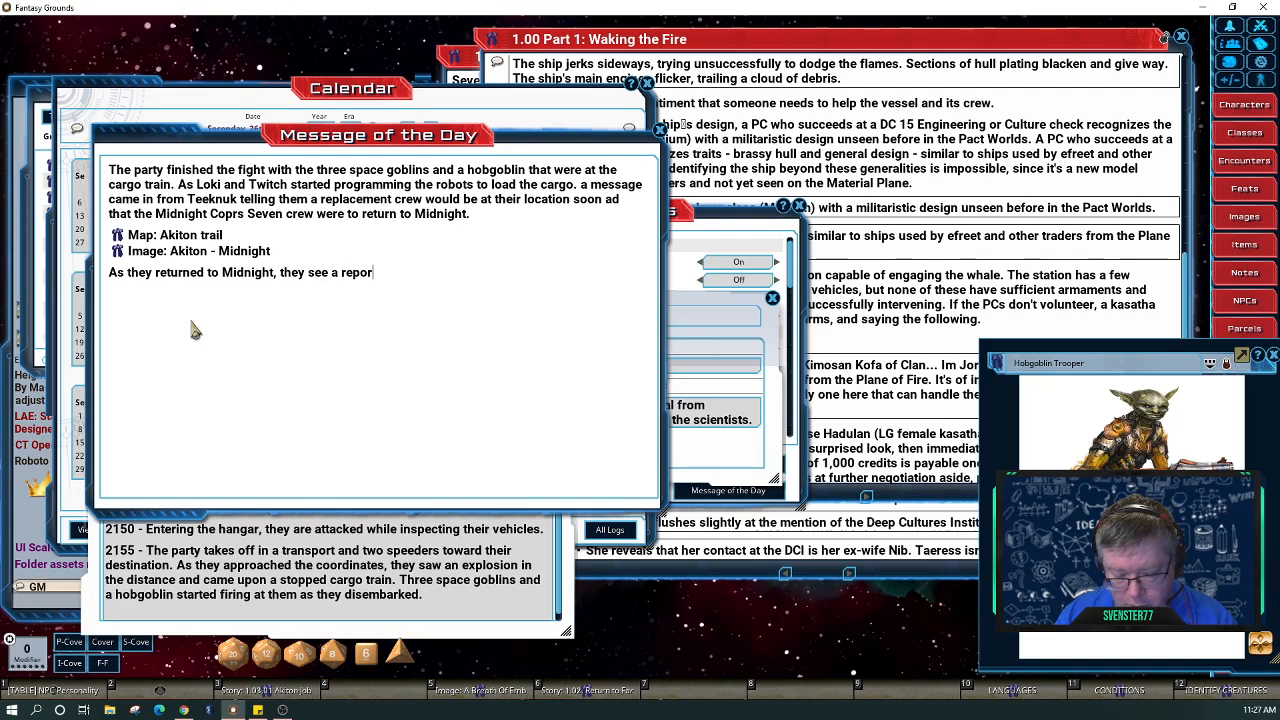
{"action": "key", "text": "BackSpace"}
{"action": "key", "text": "BackSpace"}
{"action": "key", "text": "BackSpace"}
{"action": "key", "text": "BackSpace"}
{"action": "key", "text": "BackSpace"}
{"action": "key", "text": "BackSpace"}
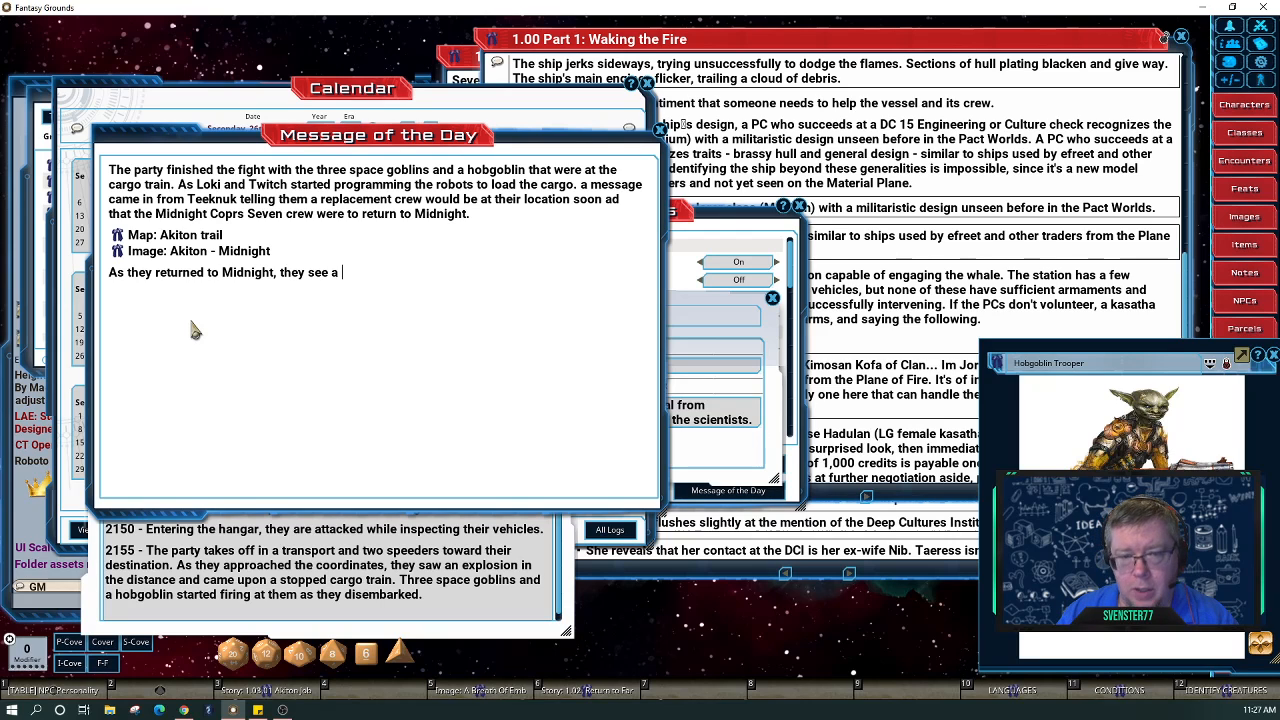
{"action": "type", "text": "news report "}
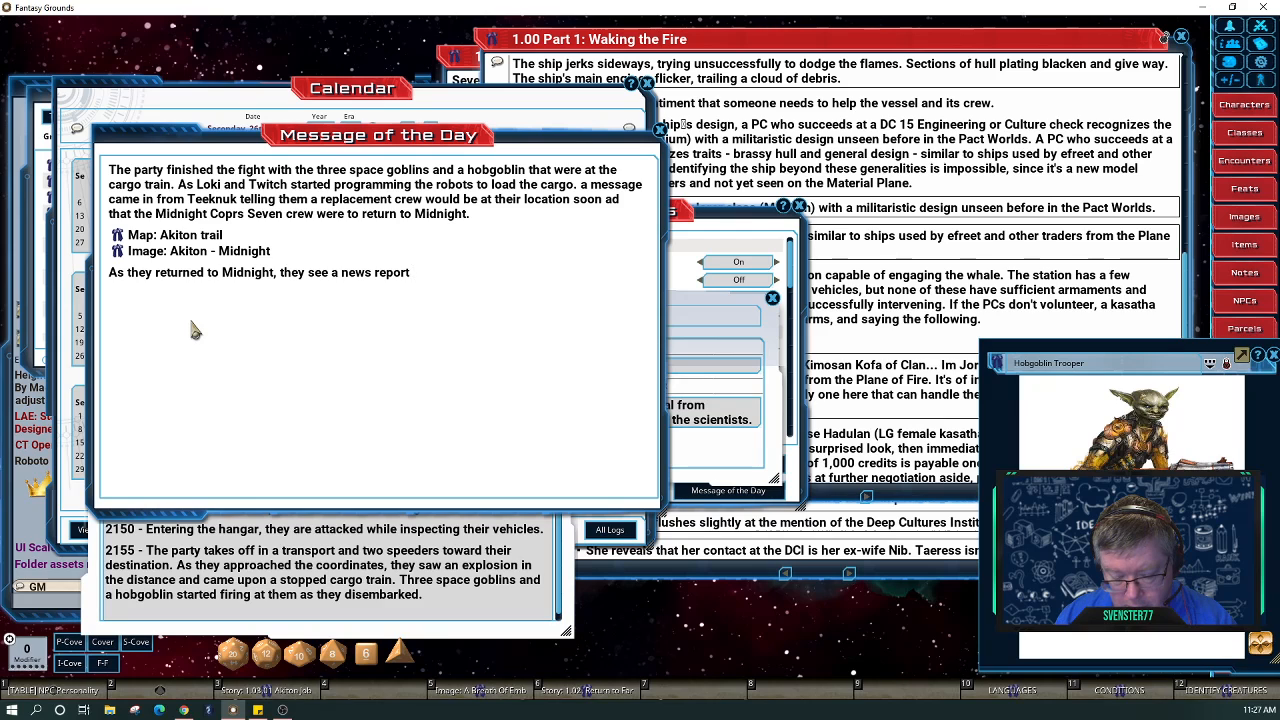
{"action": "type", "text": "stating"}
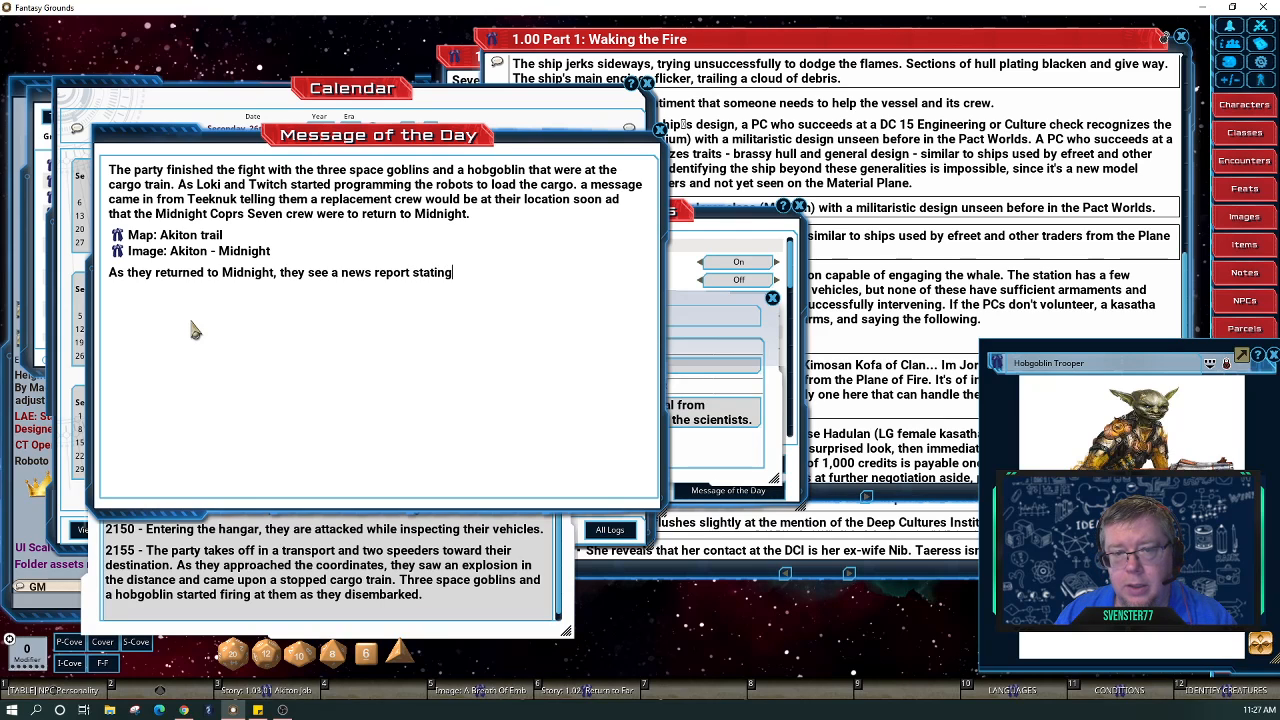
{"action": "key", "text": "BackSpace"}
{"action": "key", "text": "BackSpace"}
{"action": "key", "text": "BackSpace"}
{"action": "key", "text": "BackSpace"}
{"action": "key", "text": "BackSpace"}
{"action": "key", "text": "BackSpace"}
{"action": "key", "text": "BackSpace"}
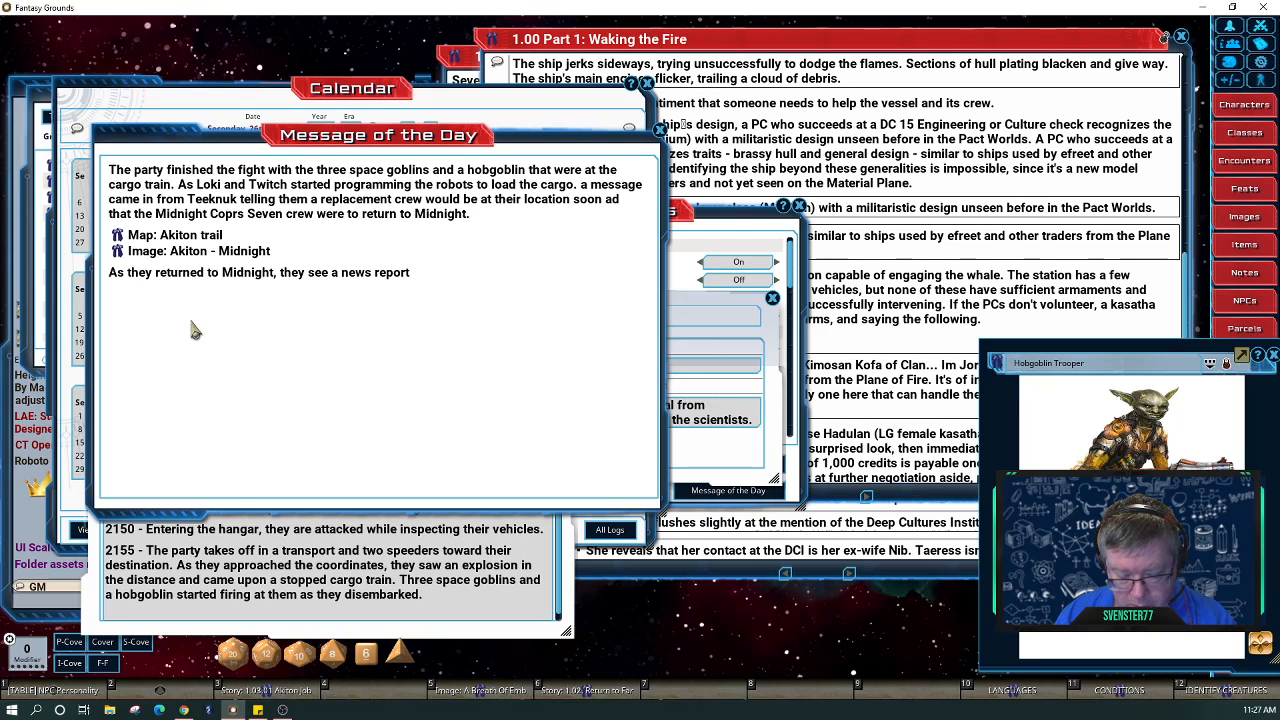
Continue the news report sentence with "showing video of the Far Portal".
{"action": "type", "text": "showing video"}
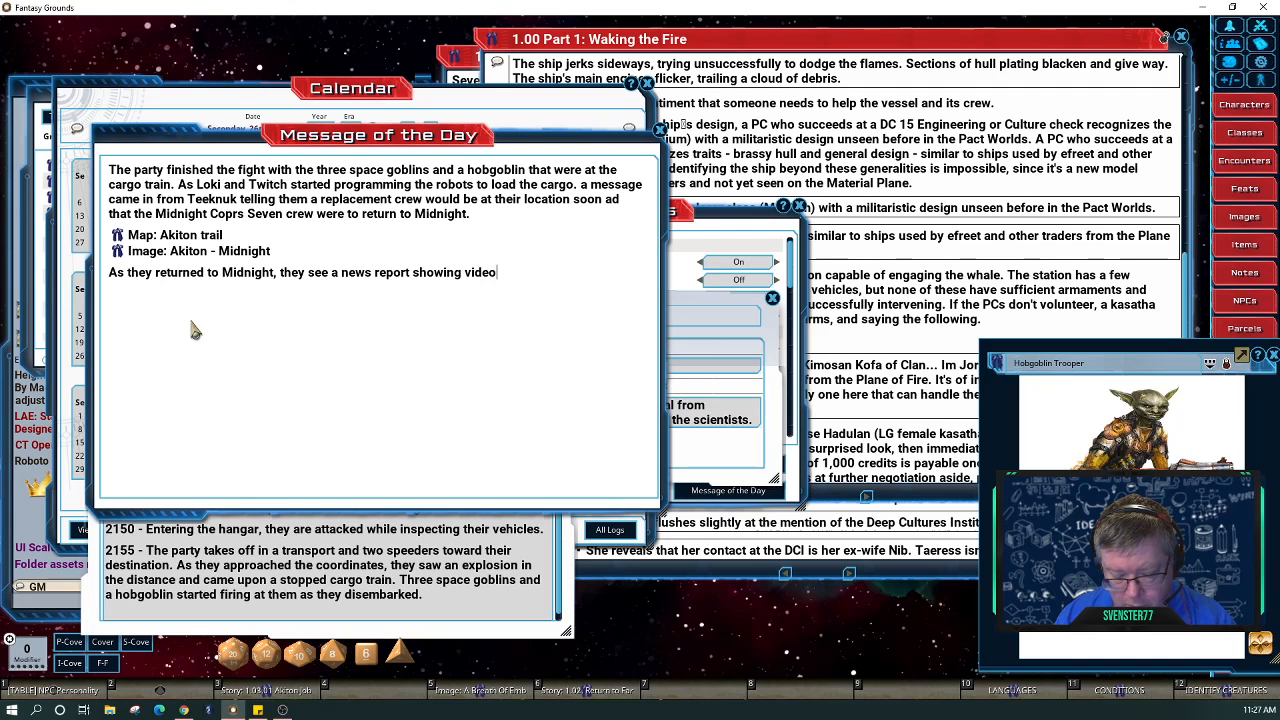
{"action": "type", "text": " of t"}
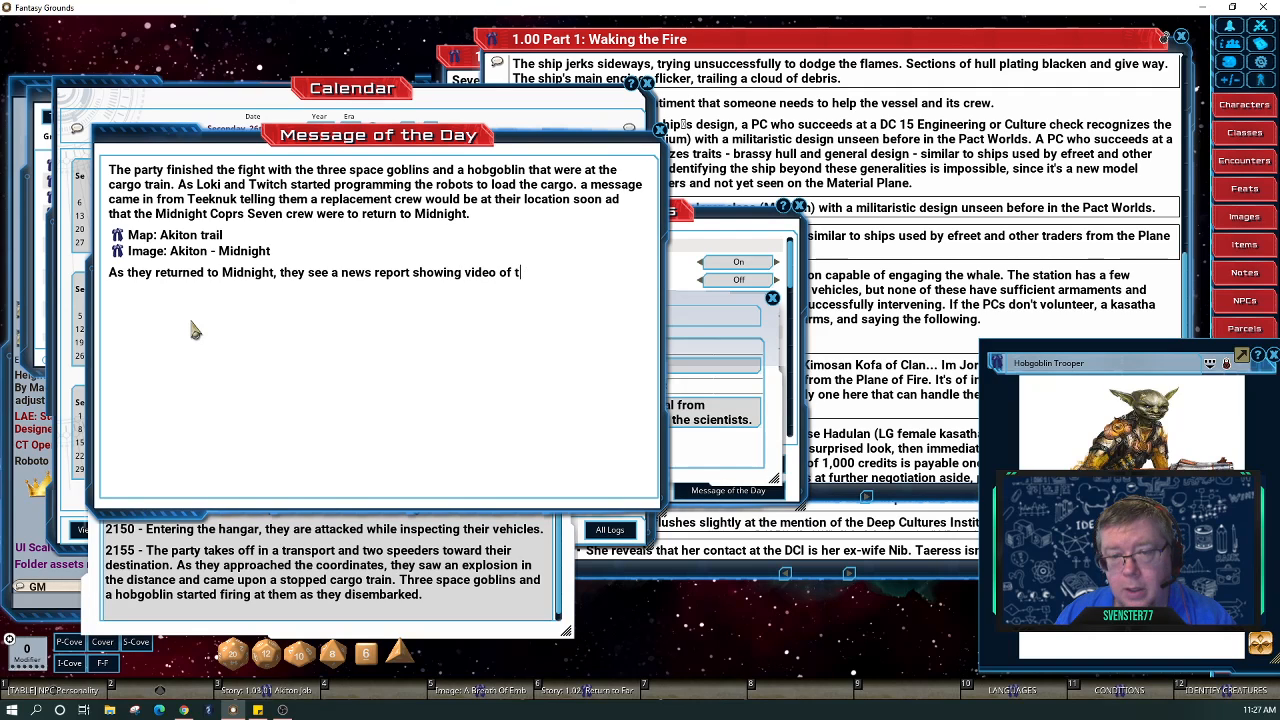
{"action": "key", "text": "BackSpace"}
{"action": "type", "text": "Far P"}
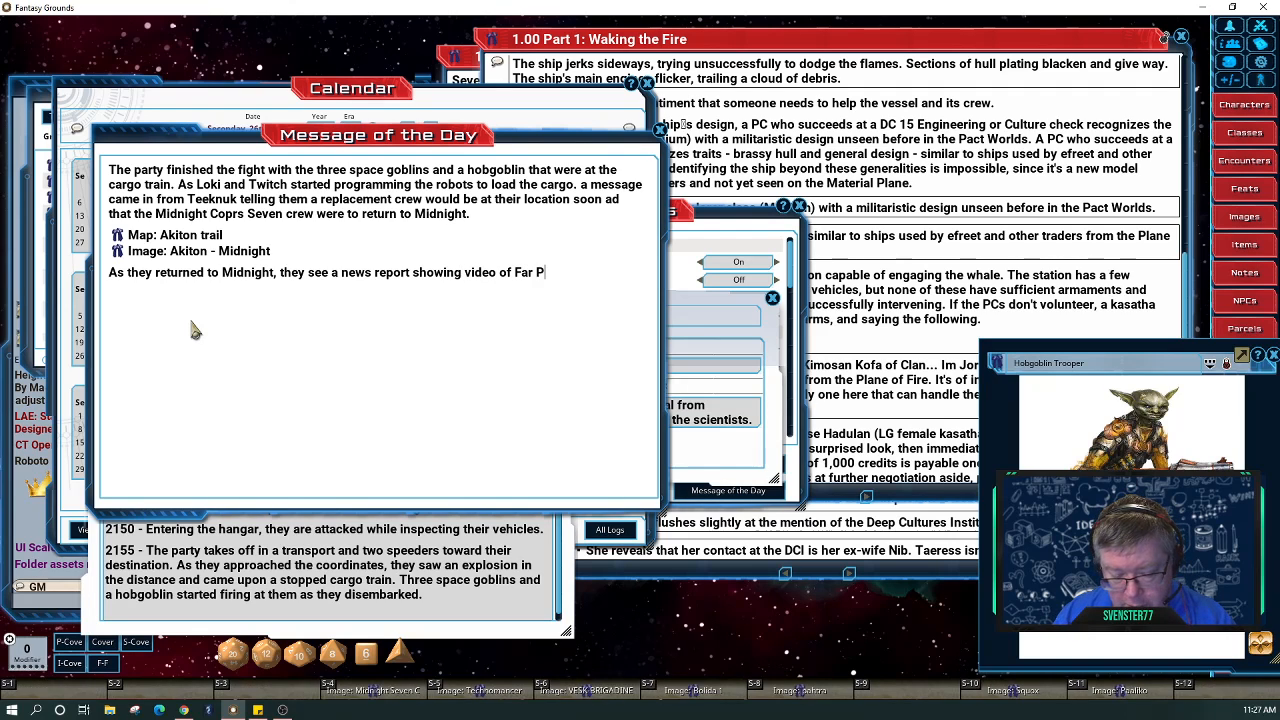
{"action": "type", "text": "o"}
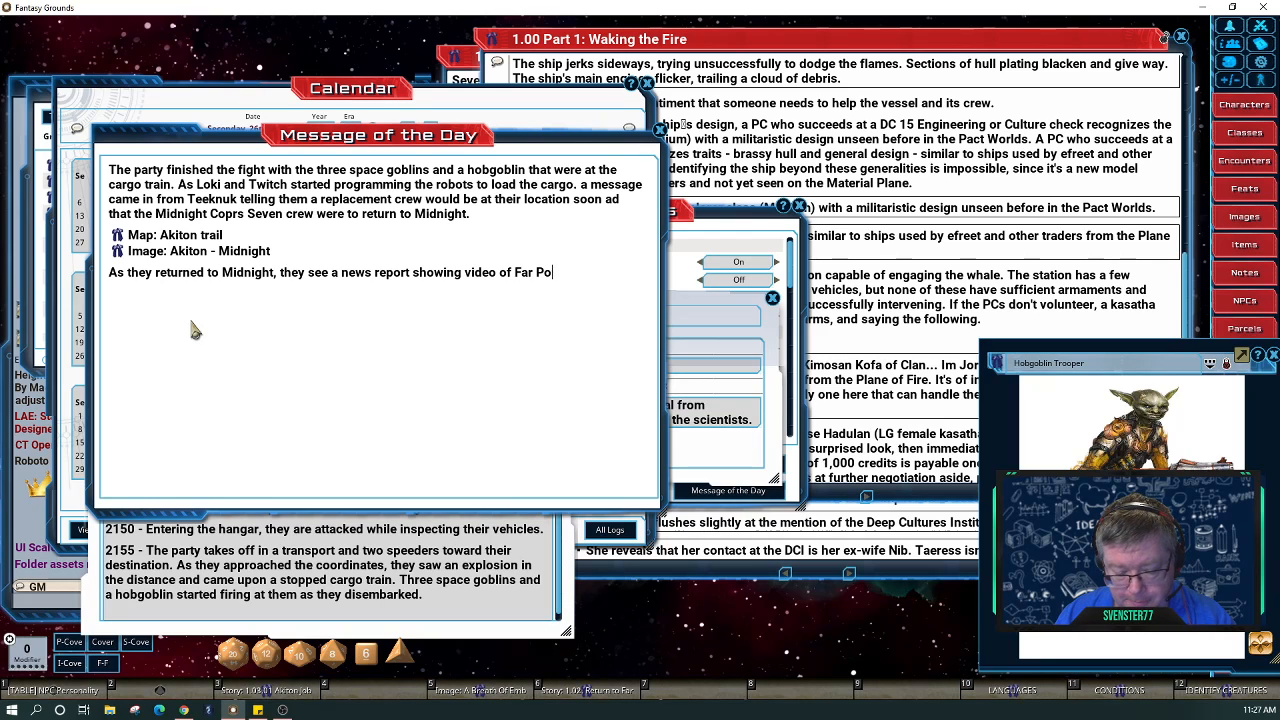
{"action": "type", "text": "rt"}
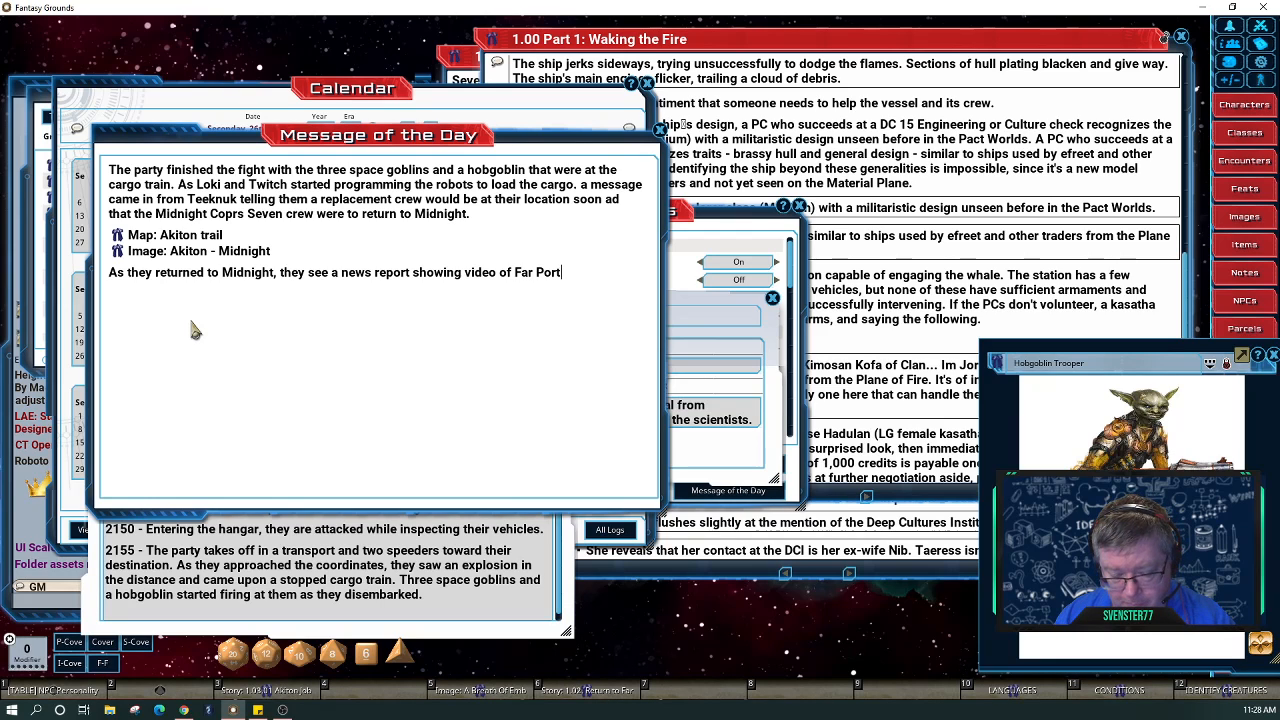
{"action": "type", "text": "al"}
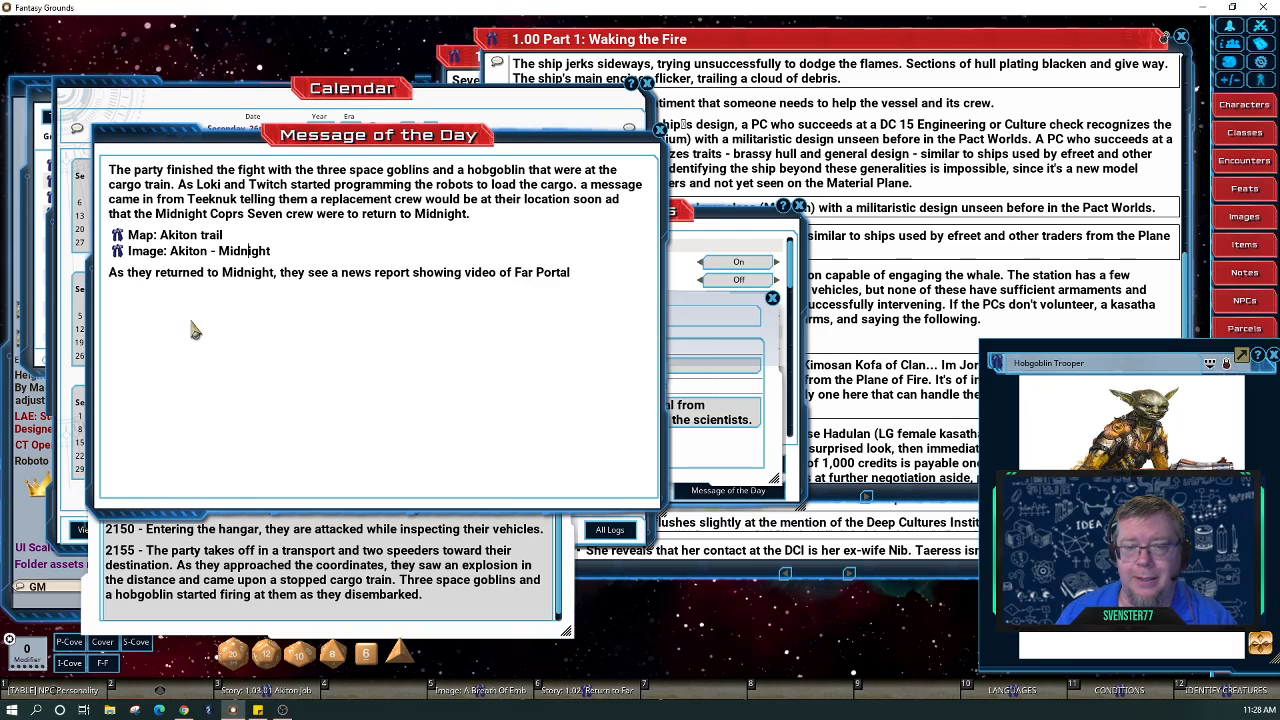
{"action": "left_click", "coordinate": [520, 277]}
{"action": "type", "text": "the"}
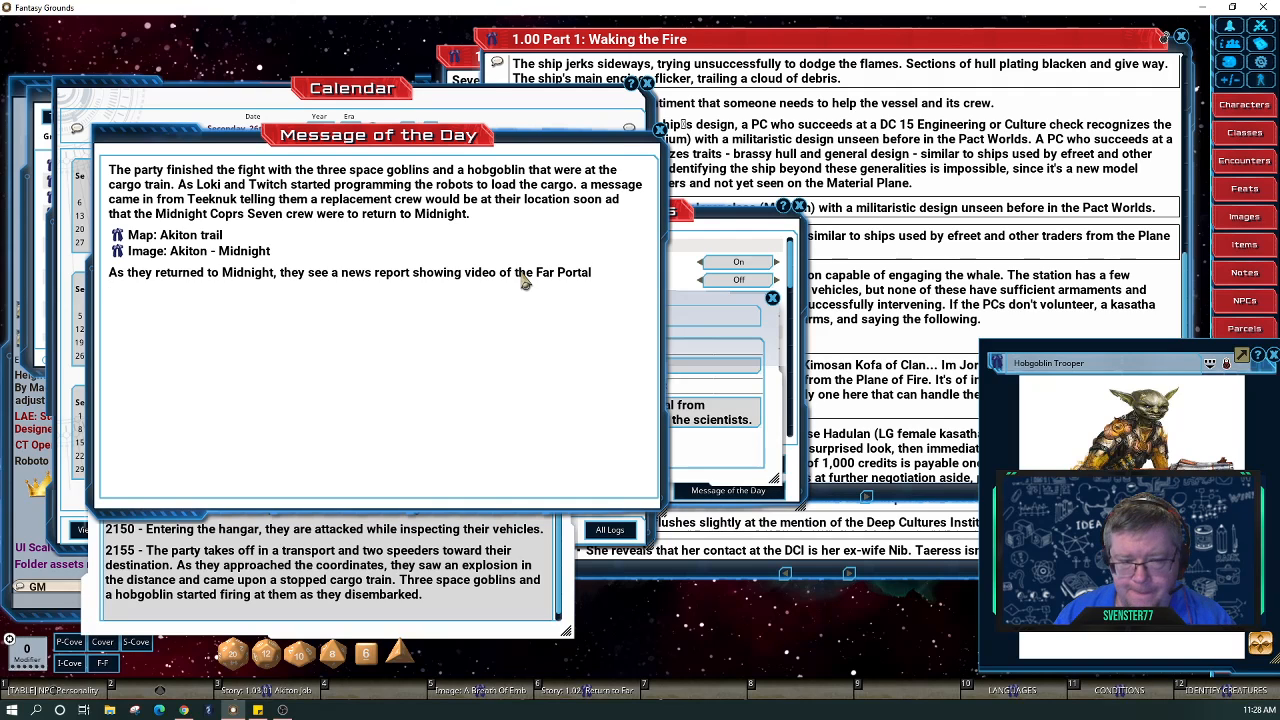
{"action": "key", "text": "BackSpace"}
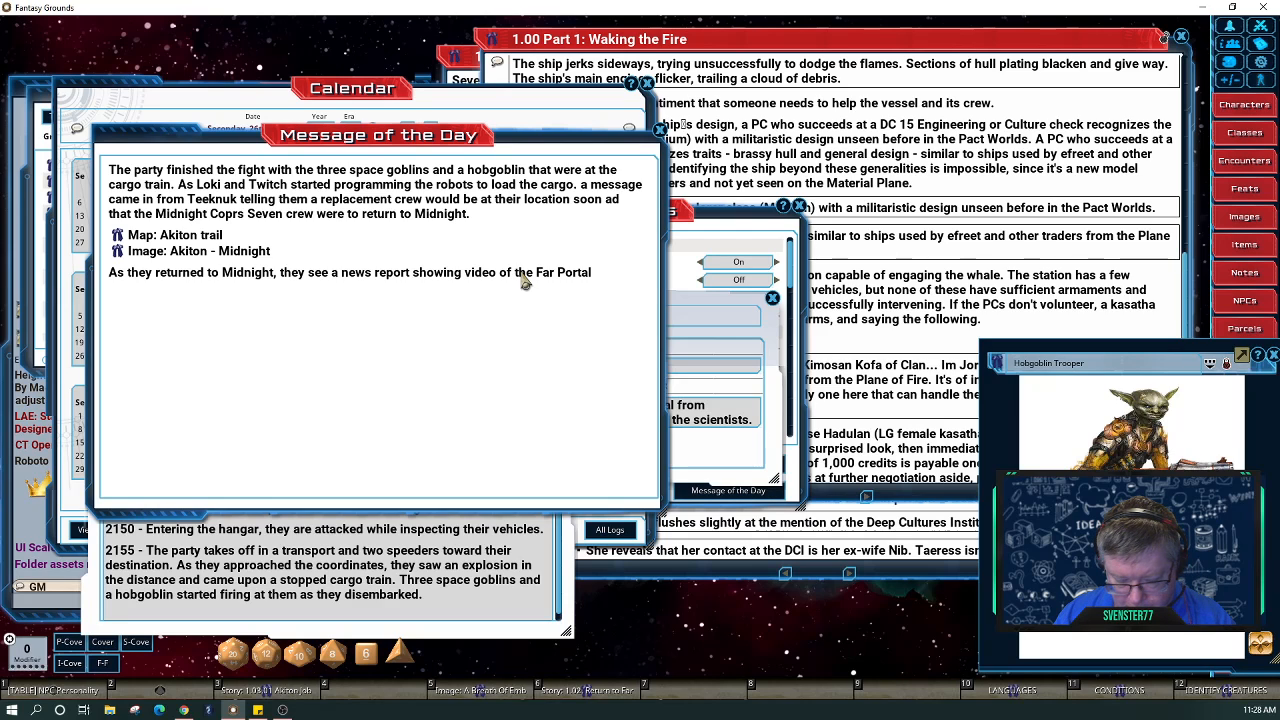
Finish the news report sentence with "falling into the sun's corona.".
{"action": "type", "text": "fallin"}
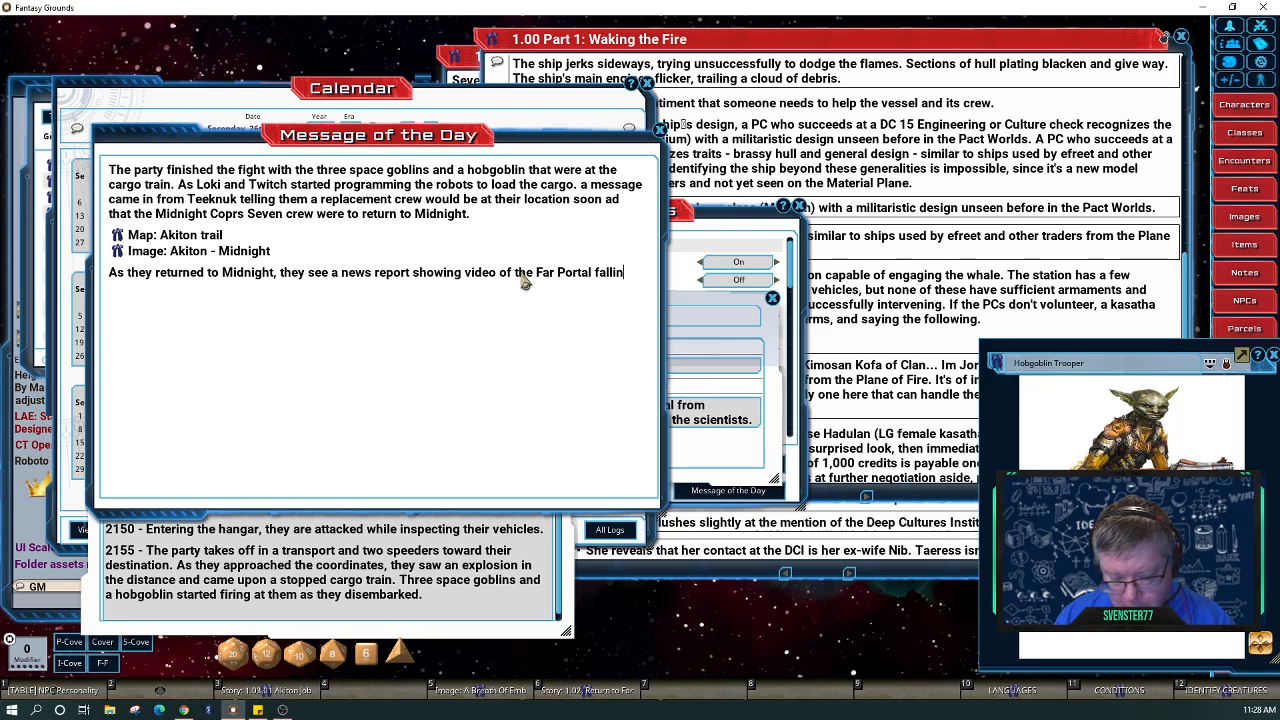
{"action": "type", "text": "g into the sun."}
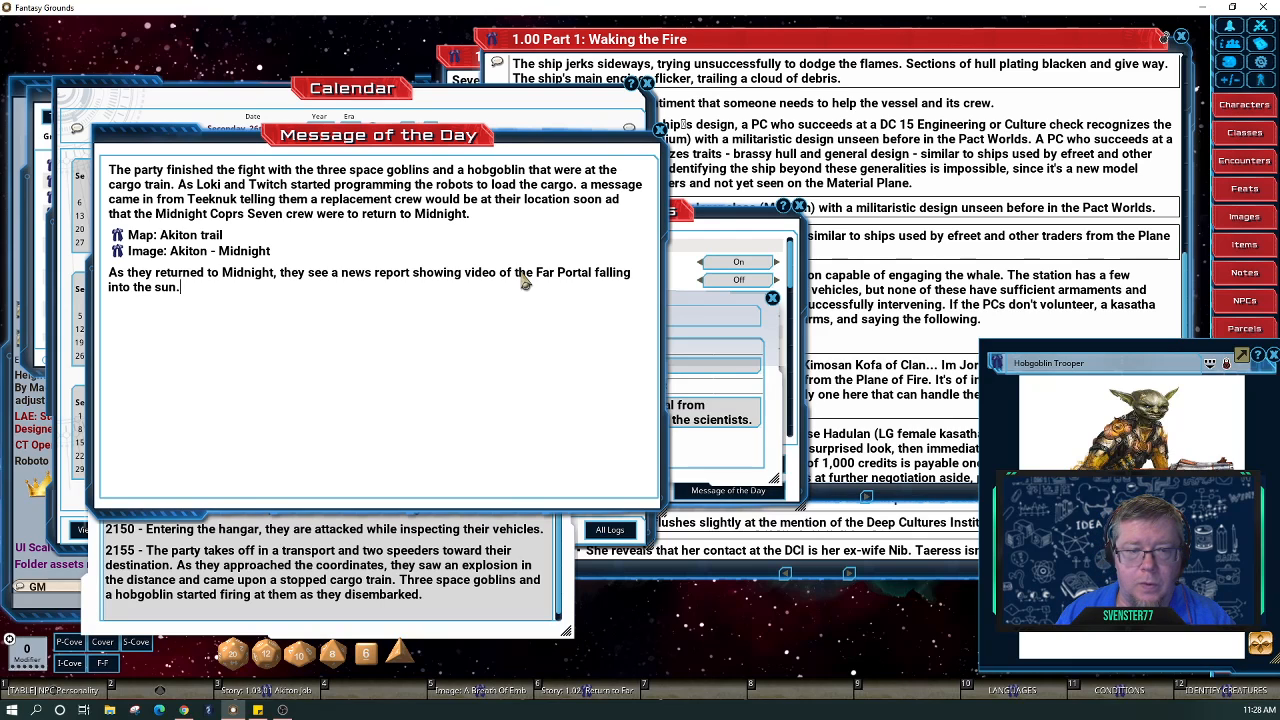
{"action": "key", "text": "BackSpace"}
{"action": "type", "text": "'s corona."}
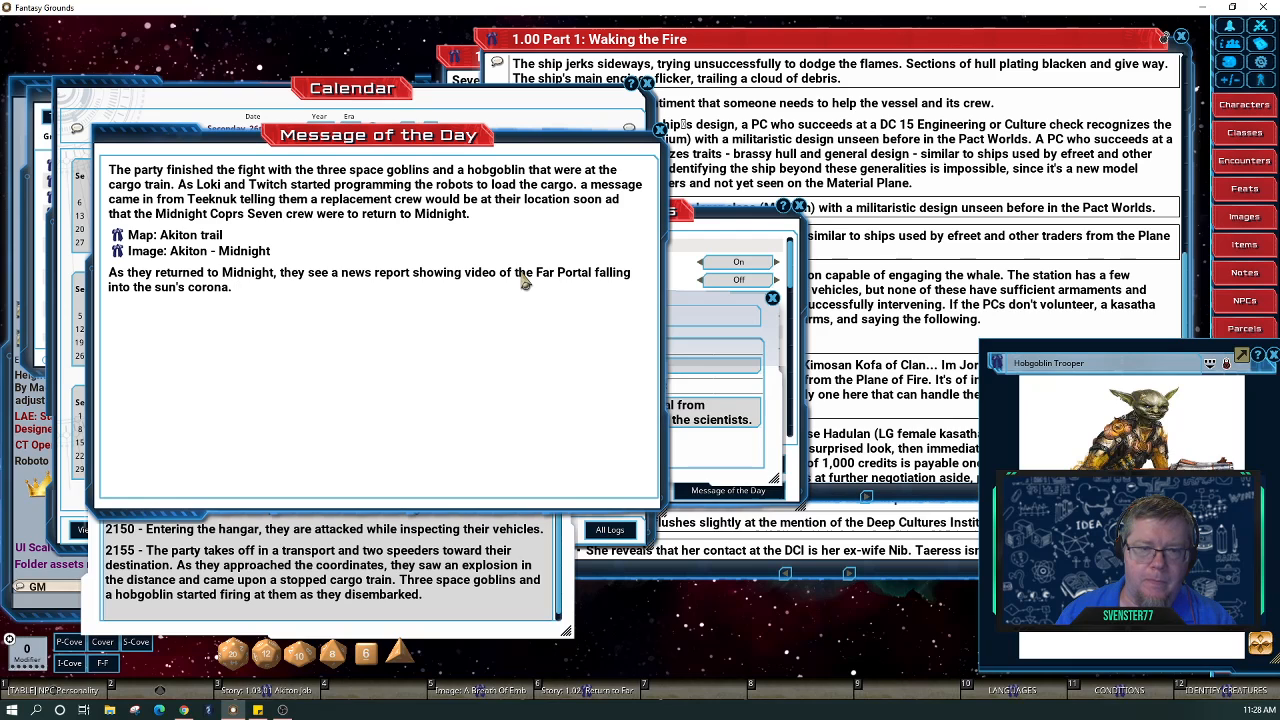
Start a sentence after the news report sentence in the Message of the Day with "Teeknuk explains the".
{"action": "key", "text": "shift"}
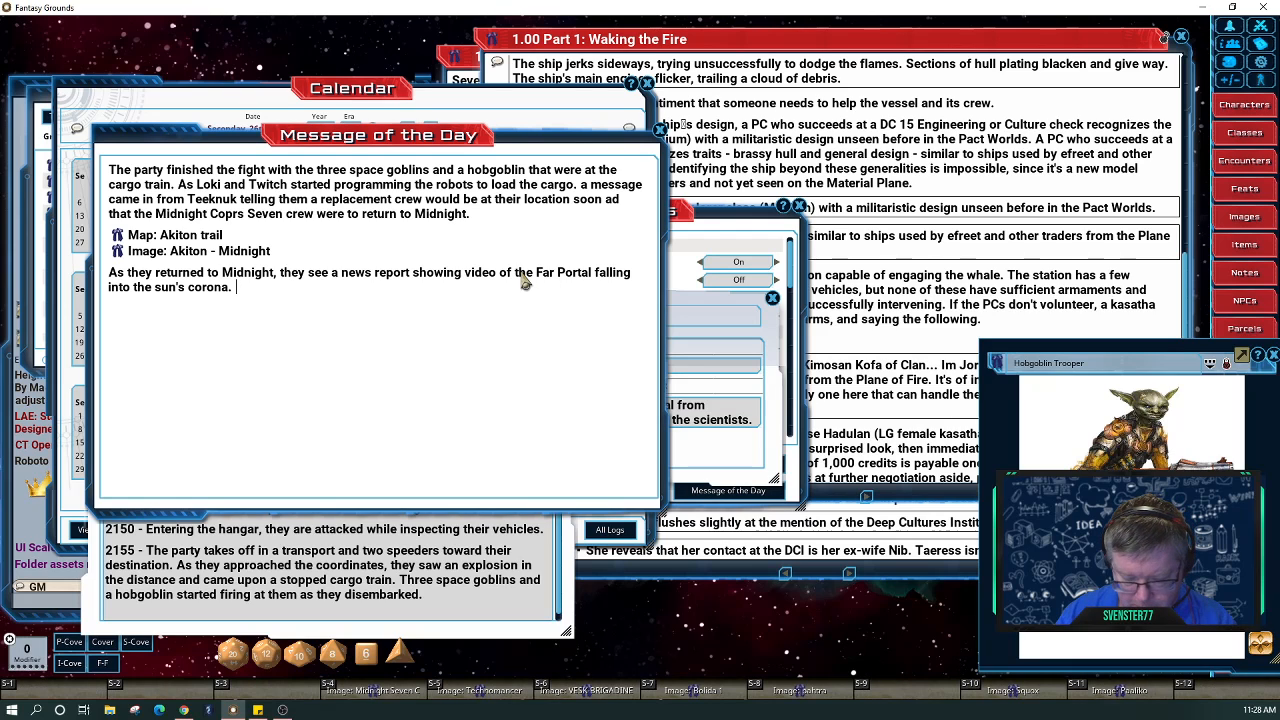
{"action": "type", "text": "Teekn"}
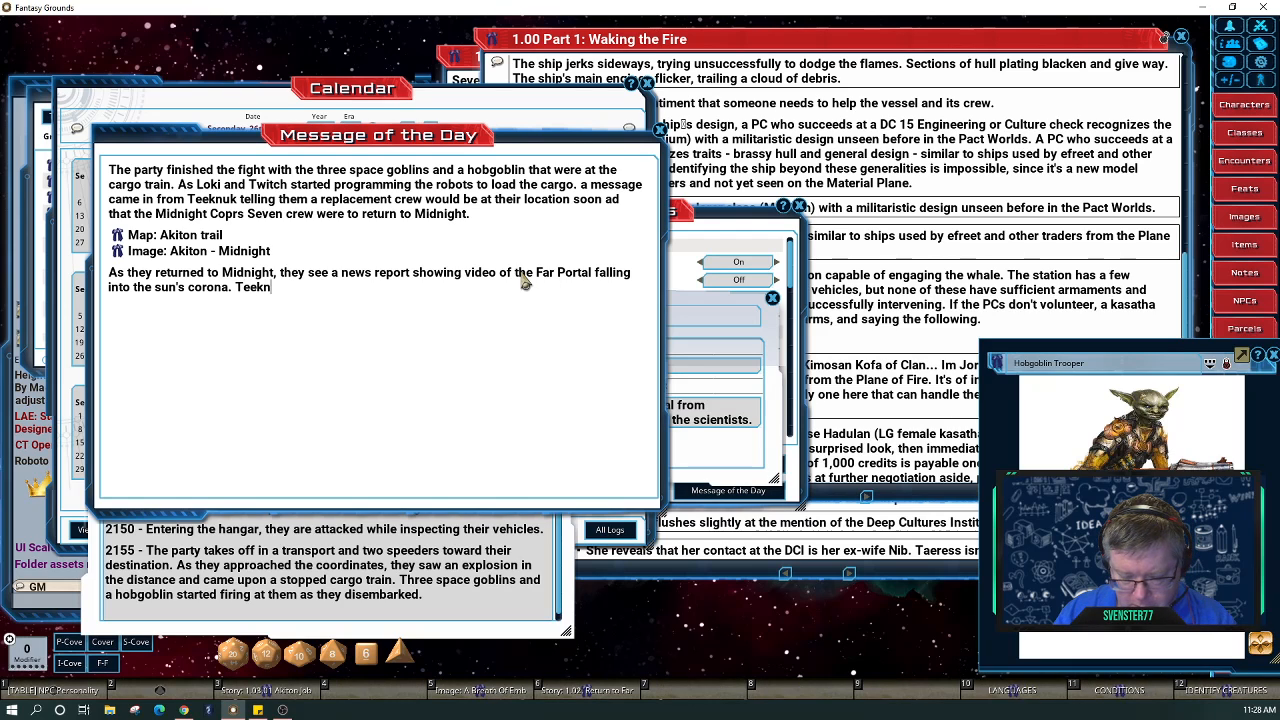
{"action": "type", "text": "und"}
{"action": "key", "text": "BackSpace"}
{"action": "key", "text": "BackSpace"}
{"action": "key", "text": "BackSpace"}
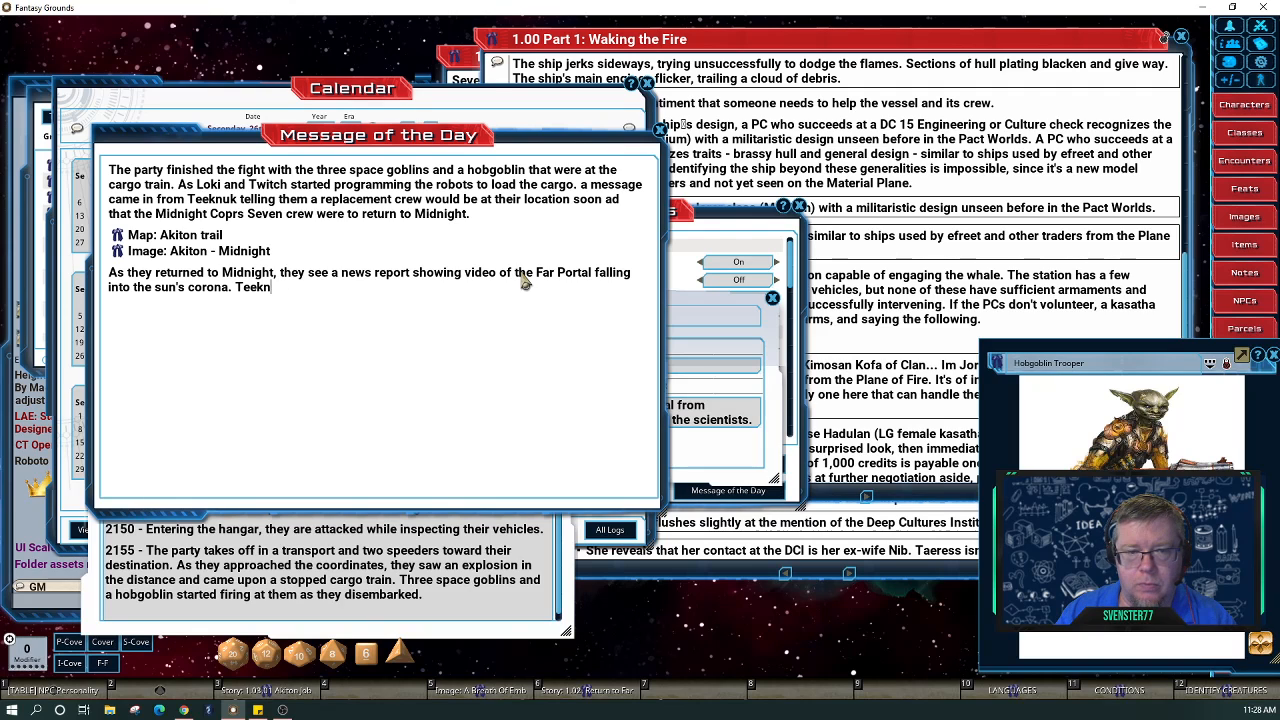
{"action": "type", "text": "uk "}
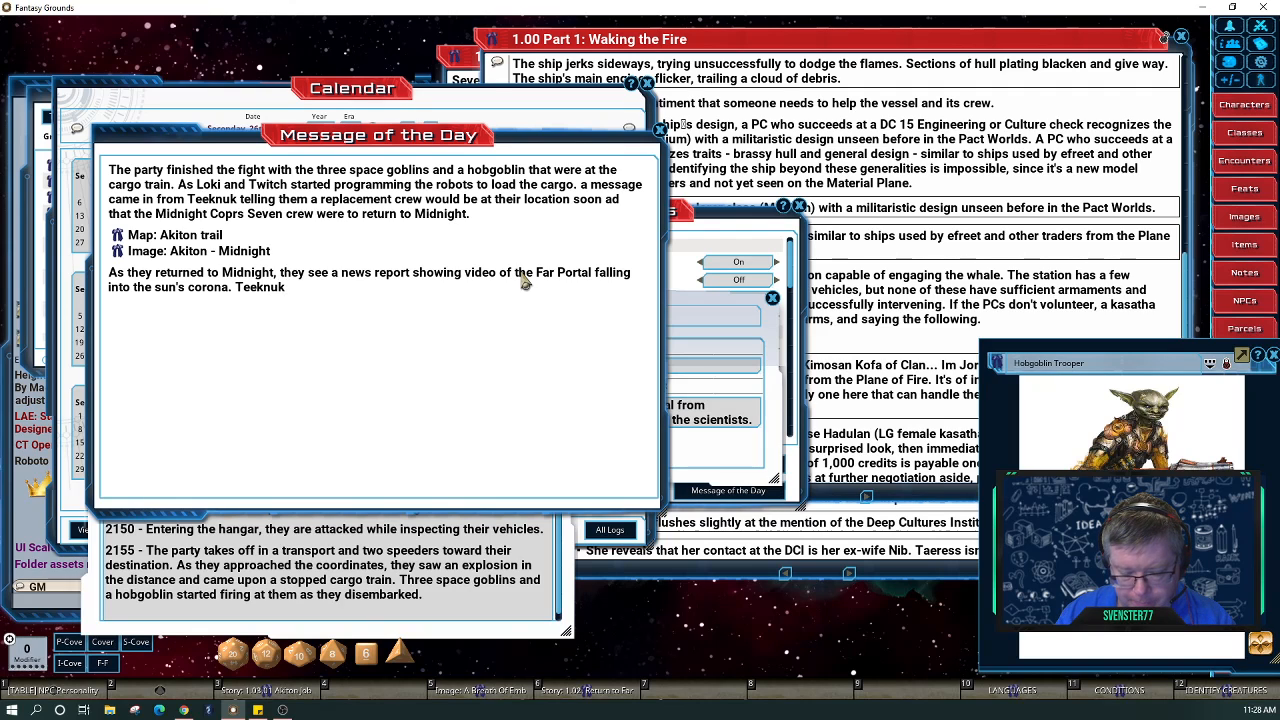
{"action": "type", "text": "expains"}
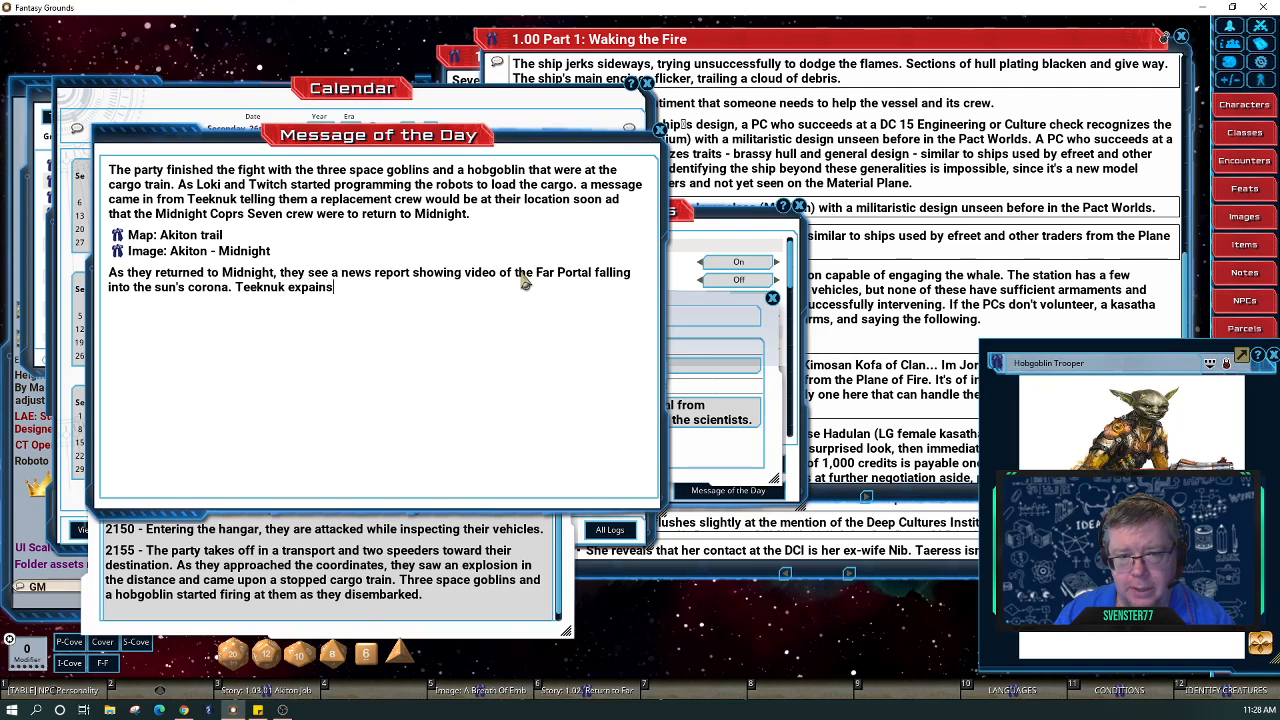
{"action": "key", "text": "BackSpace"}
{"action": "key", "text": "BackSpace"}
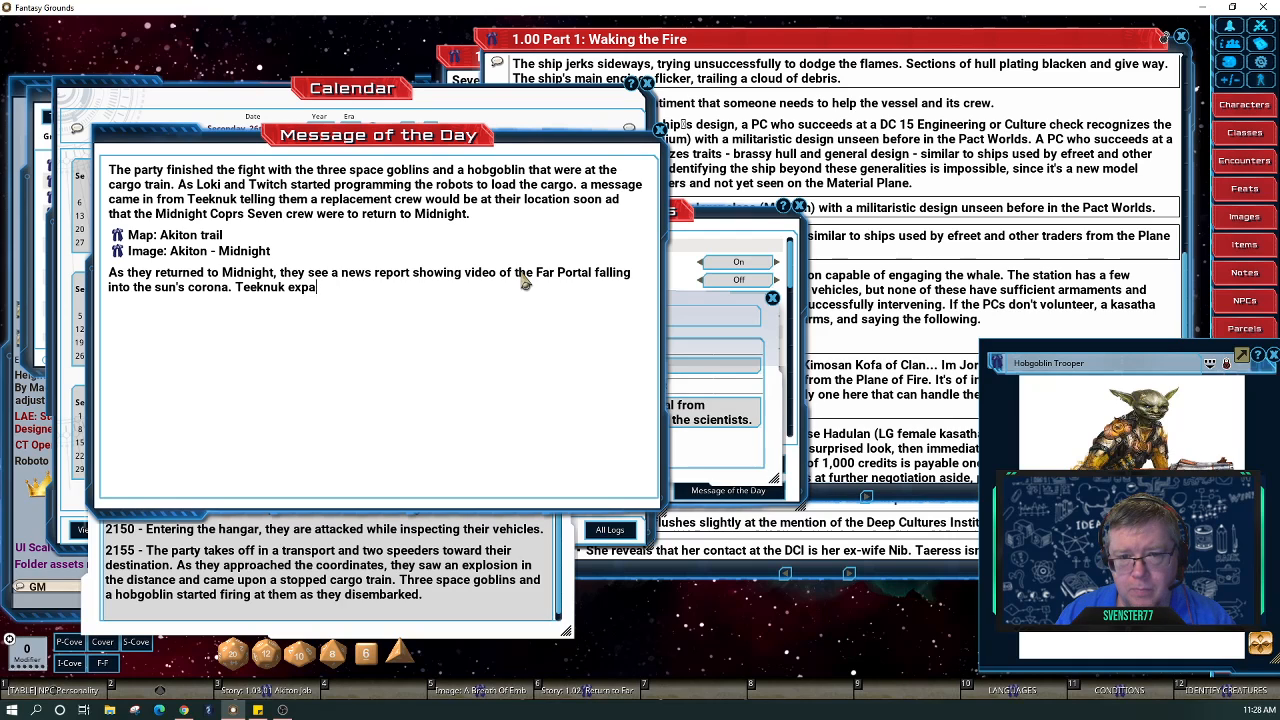
{"action": "key", "text": "BackSpace"}
{"action": "type", "text": "lainf"}
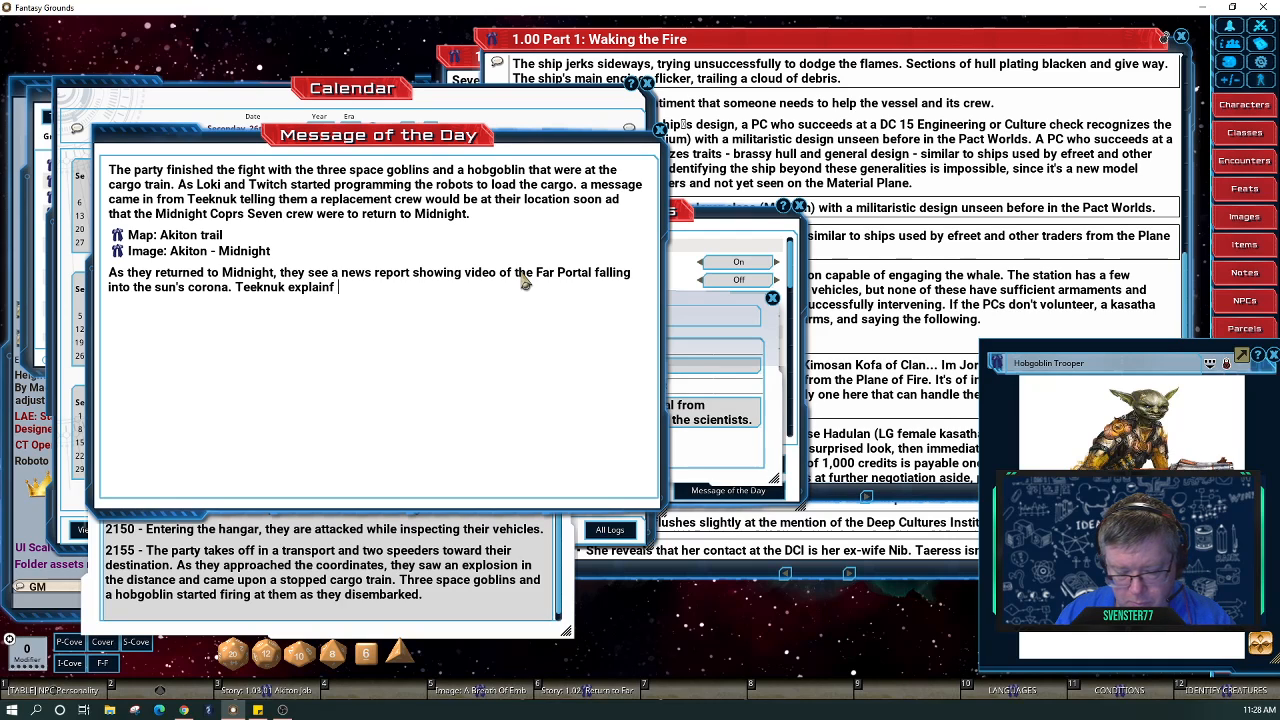
{"action": "key", "text": "BackSpace"}
{"action": "type", "text": "s the"}
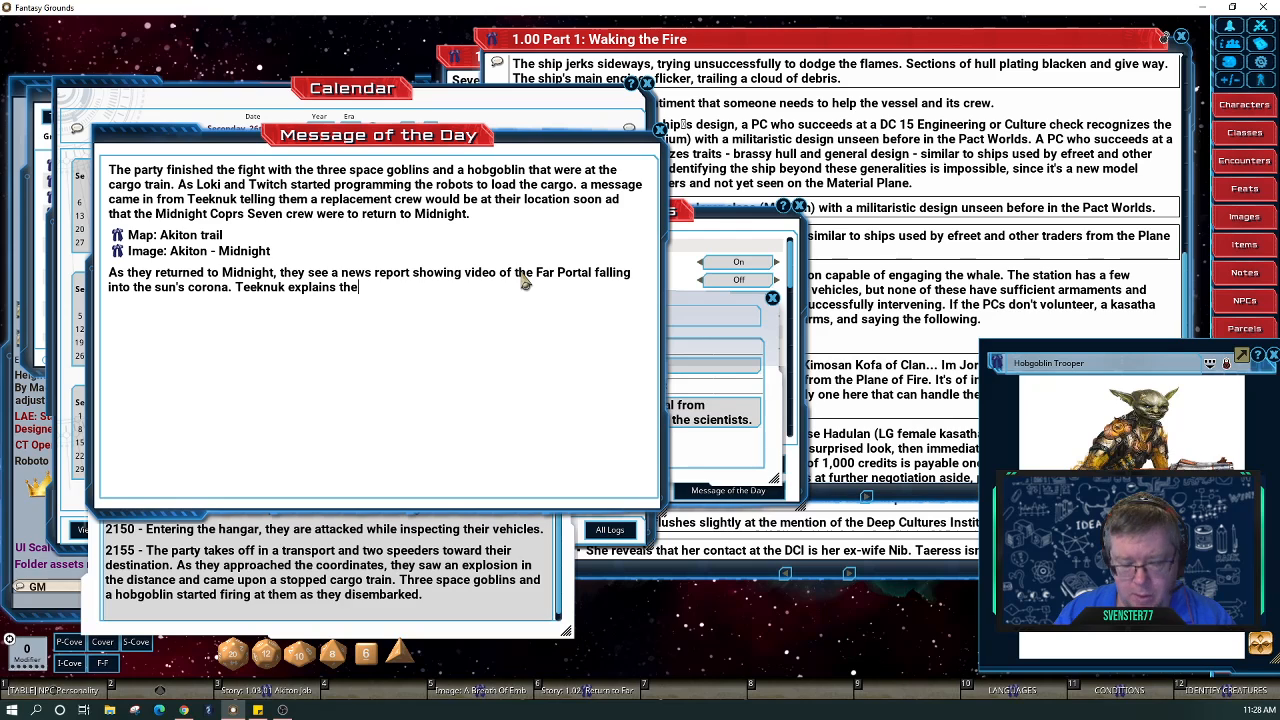
Complete the Teeknuk sentence so it reads "they are being sent back to Far Portal Station." and start a new paragraph.
{"action": "type", "text": "y are bein"}
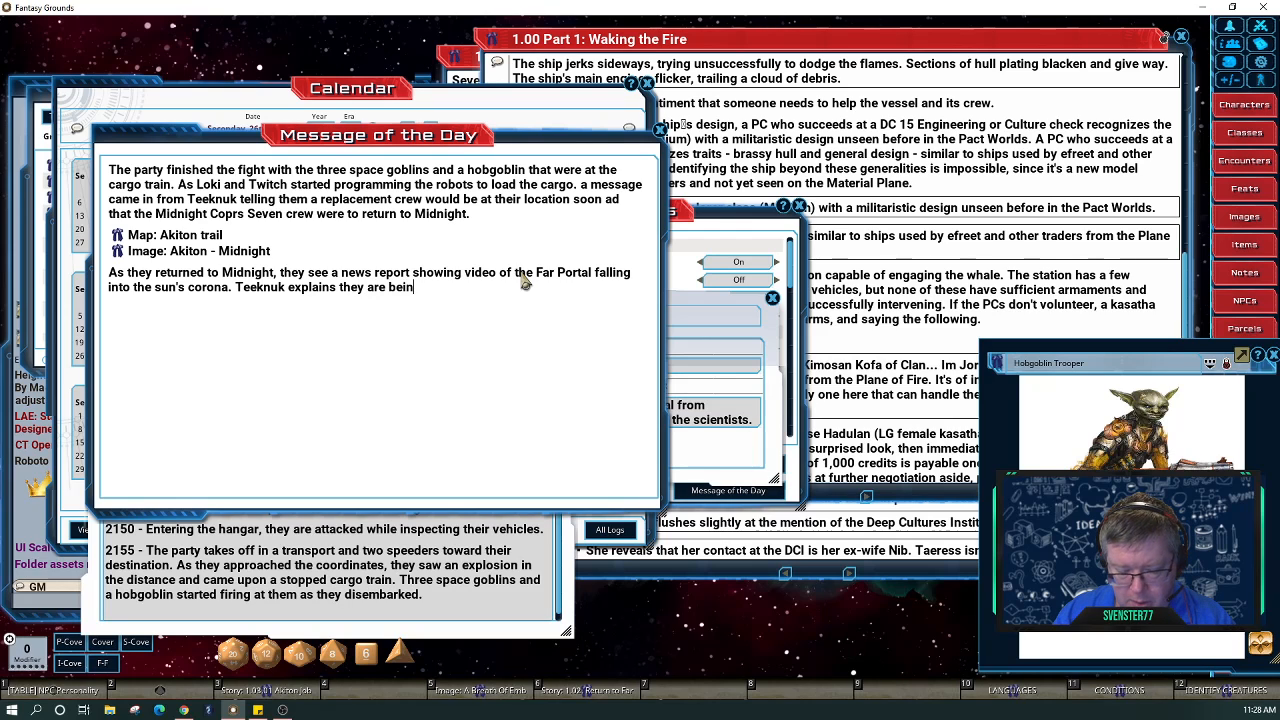
{"action": "type", "text": "g sent back to "}
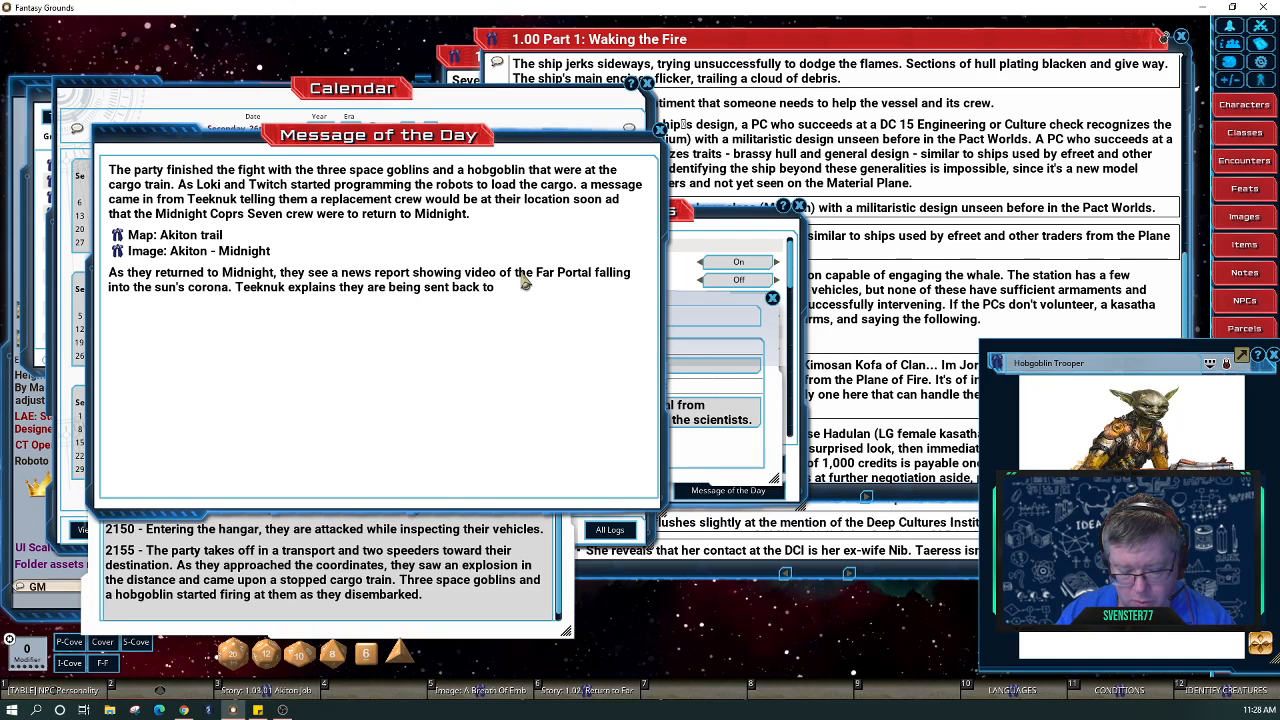
{"action": "type", "text": "Far Port"}
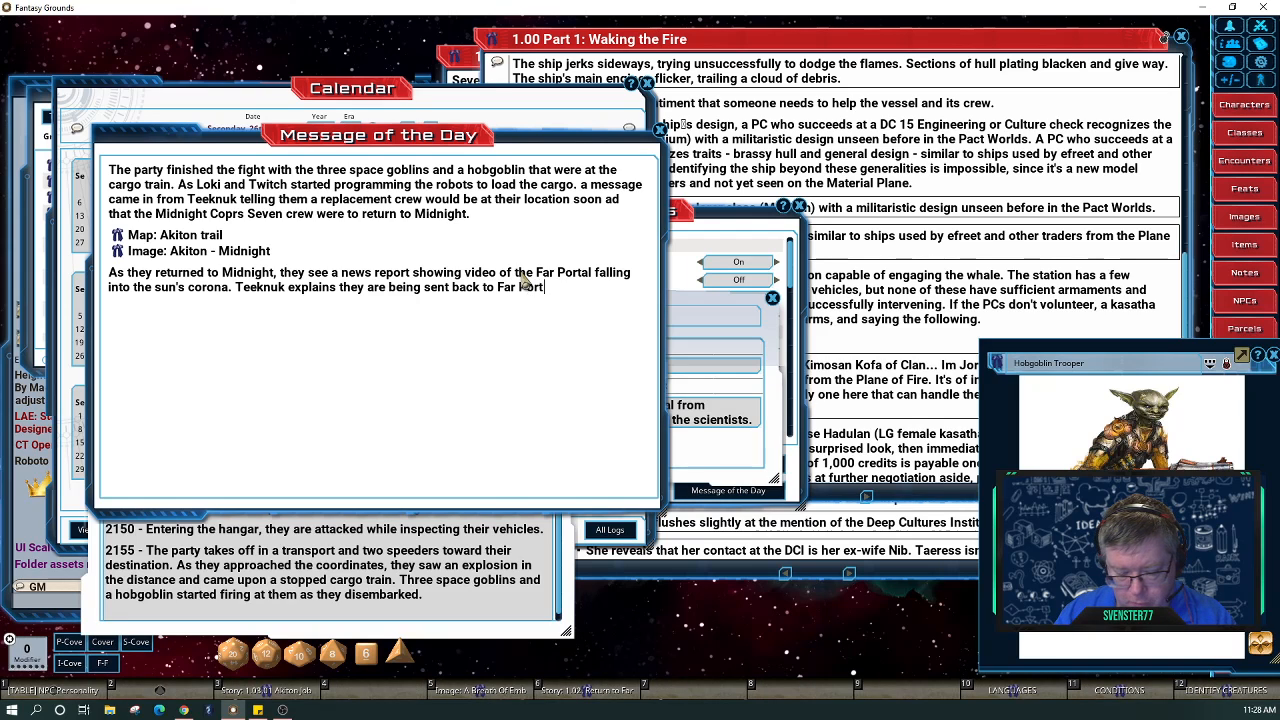
{"action": "type", "text": "al Station. "}
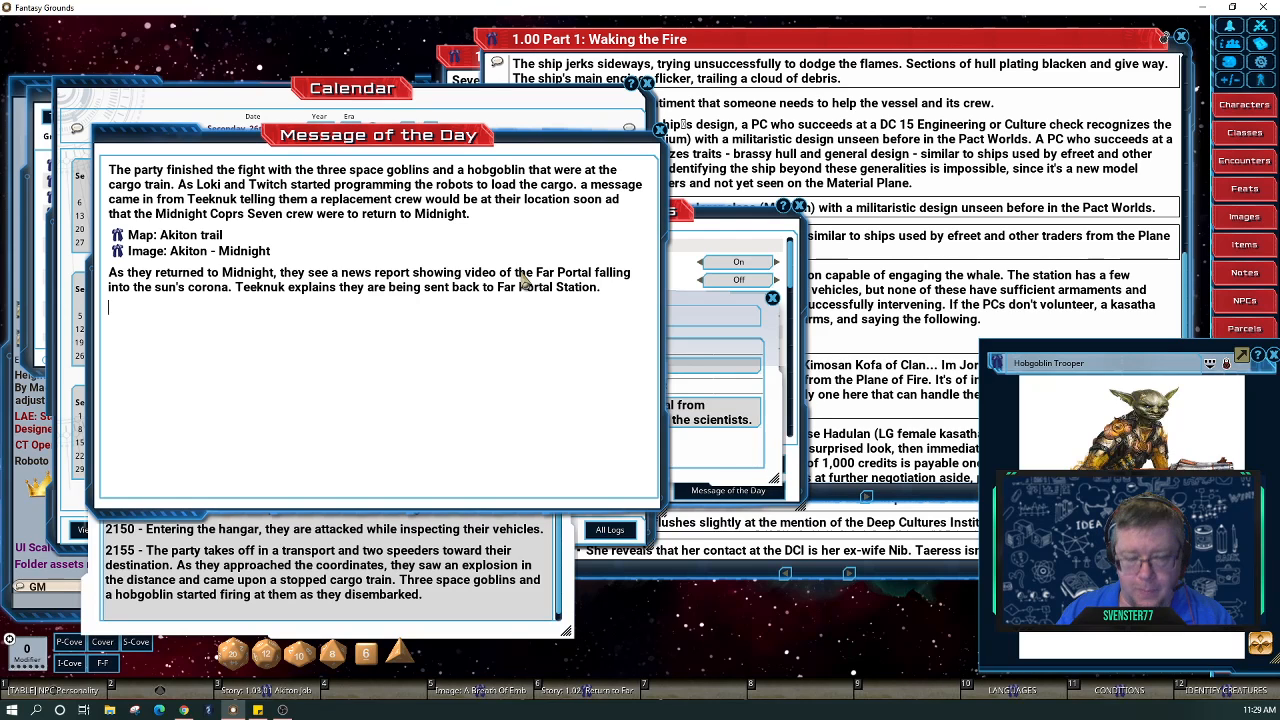
Open the new paragraph with "As the crew flies away from Akiton, two ships".
{"action": "type", "text": "As the "}
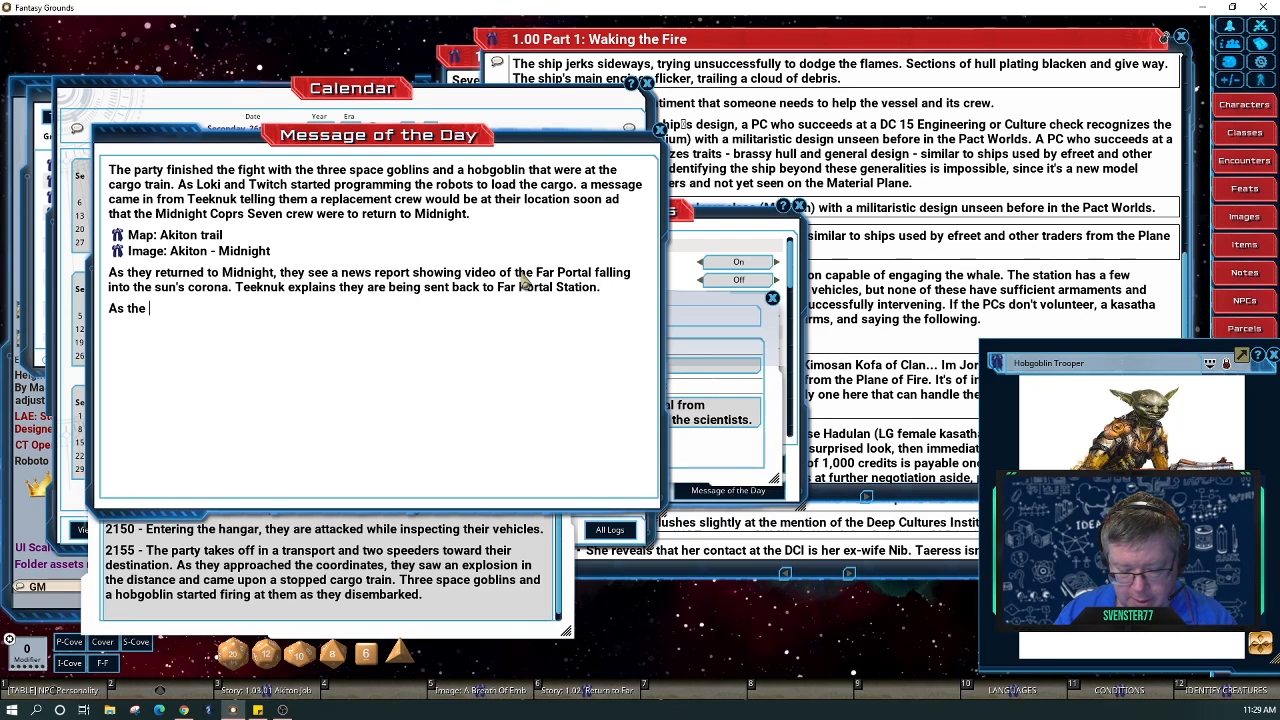
{"action": "type", "text": "crew"}
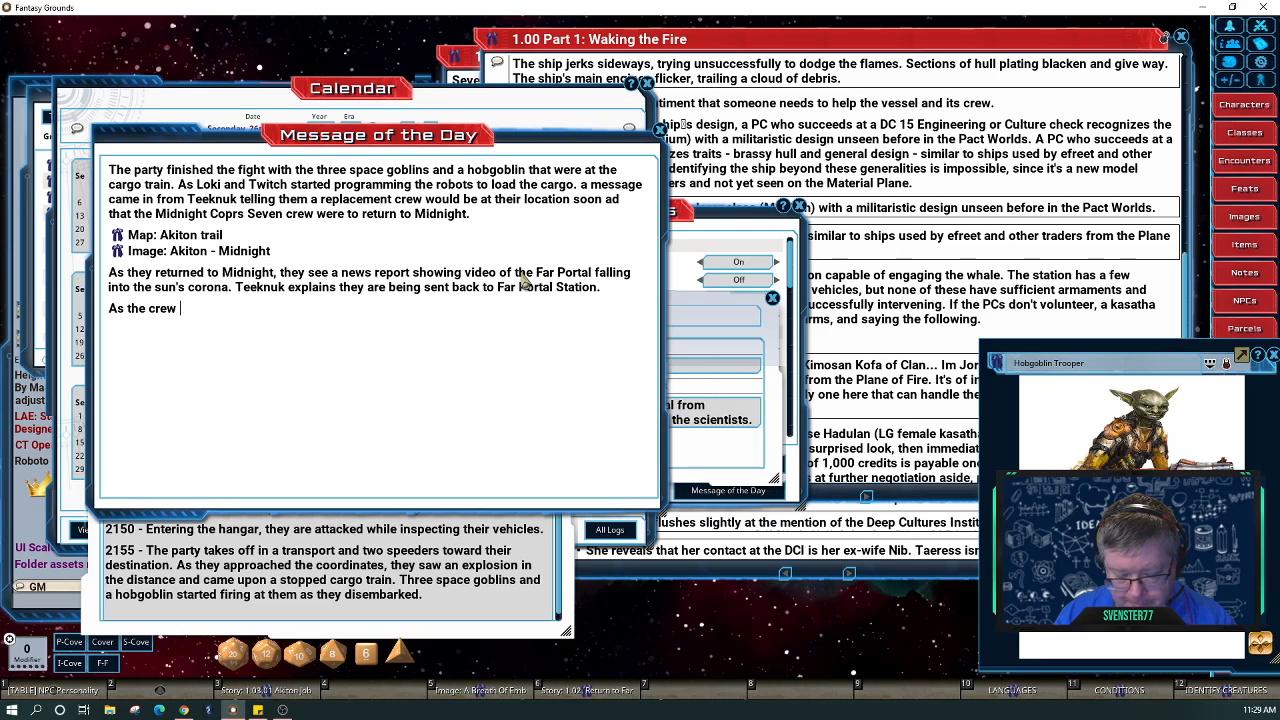
{"action": "type", "text": " flies "}
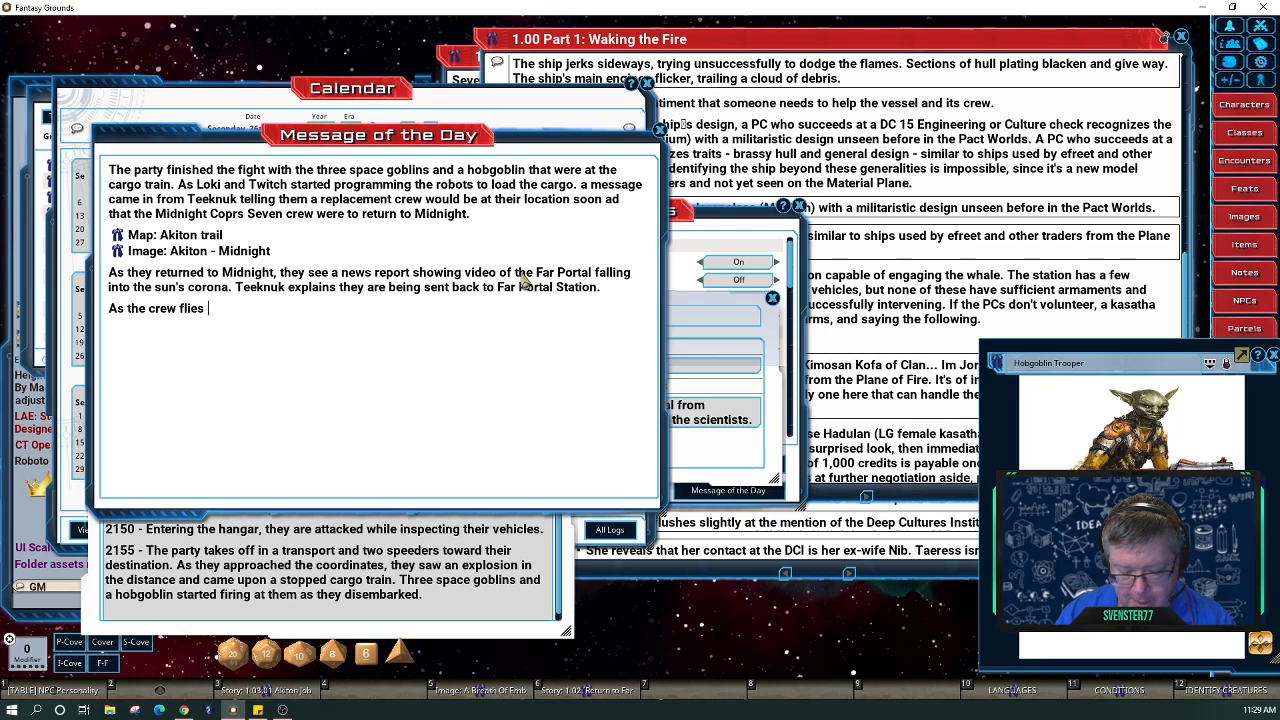
{"action": "type", "text": "away from "}
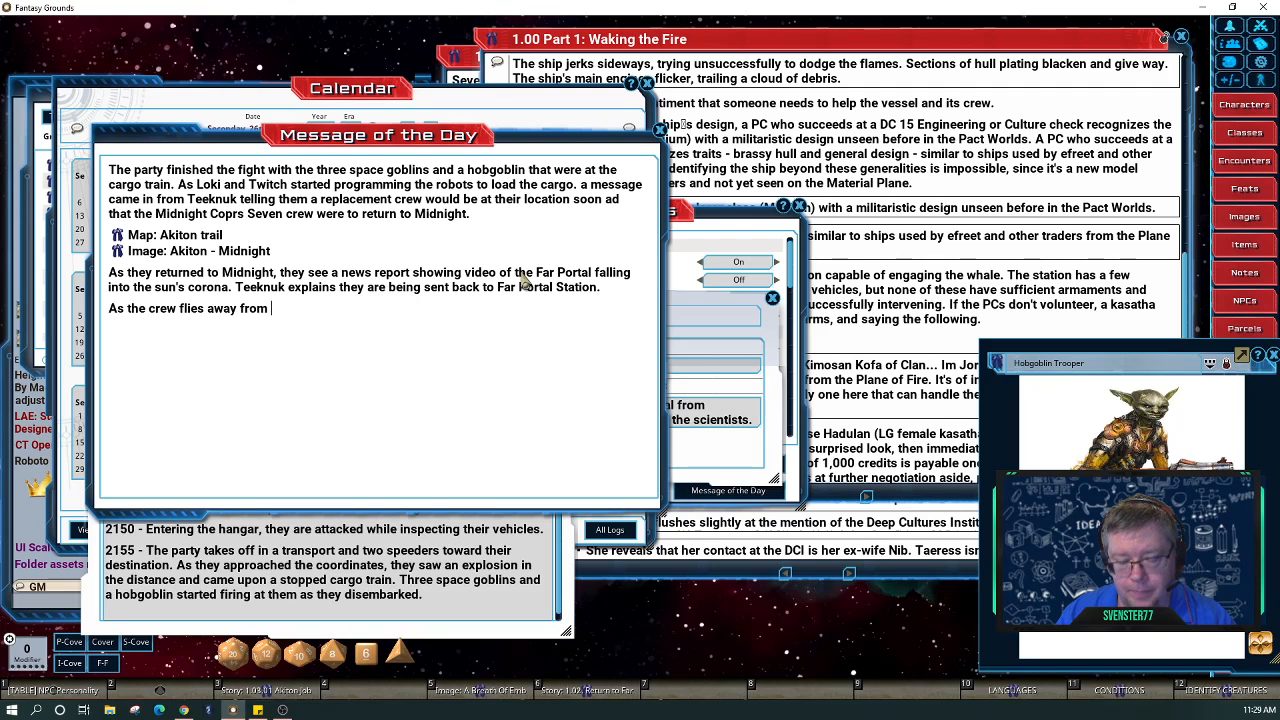
{"action": "type", "text": "Akiton,"}
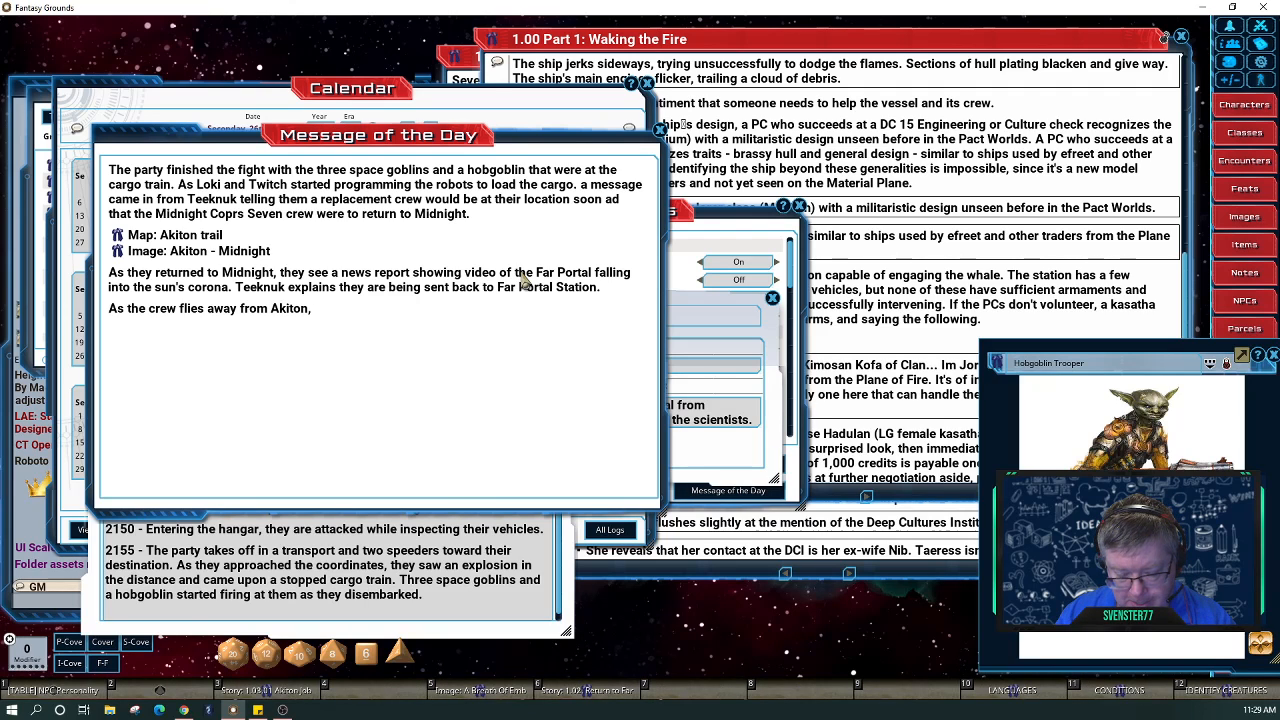
{"action": "type", "text": " two ships"}
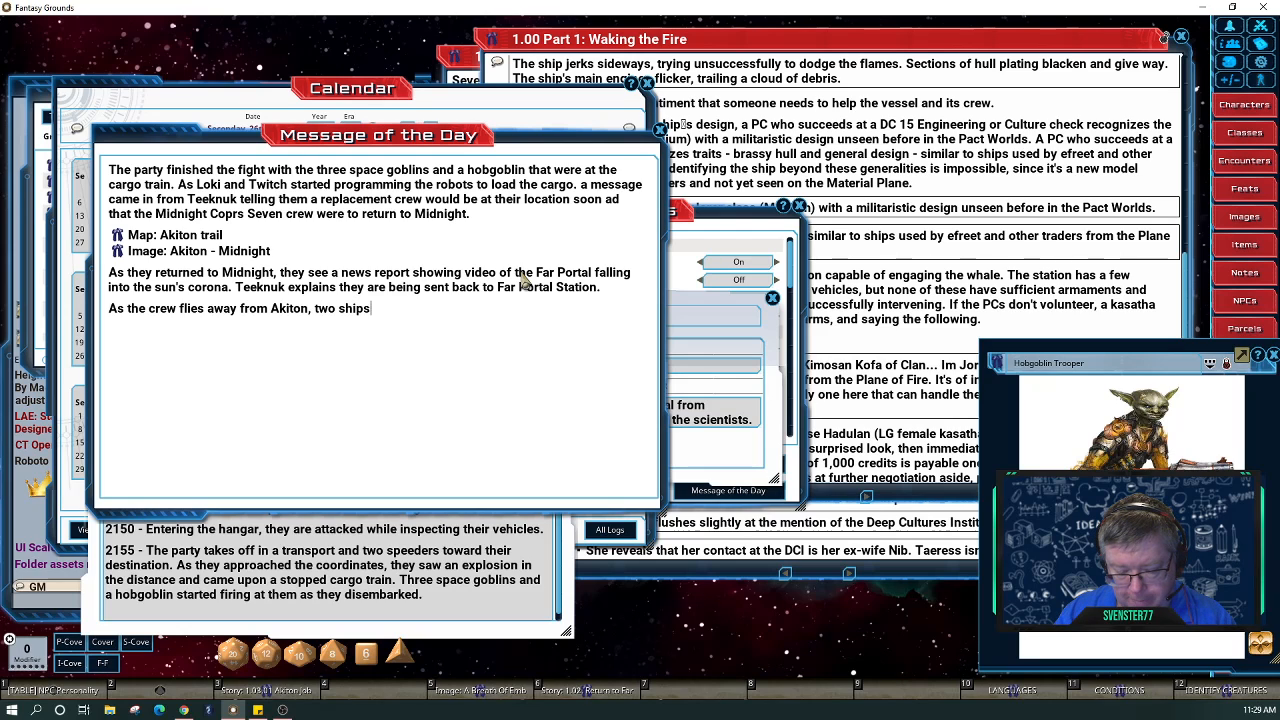
Continue the sentence about the two ships with "claiming to be from Akiton".
{"action": "type", "text": " claiming"}
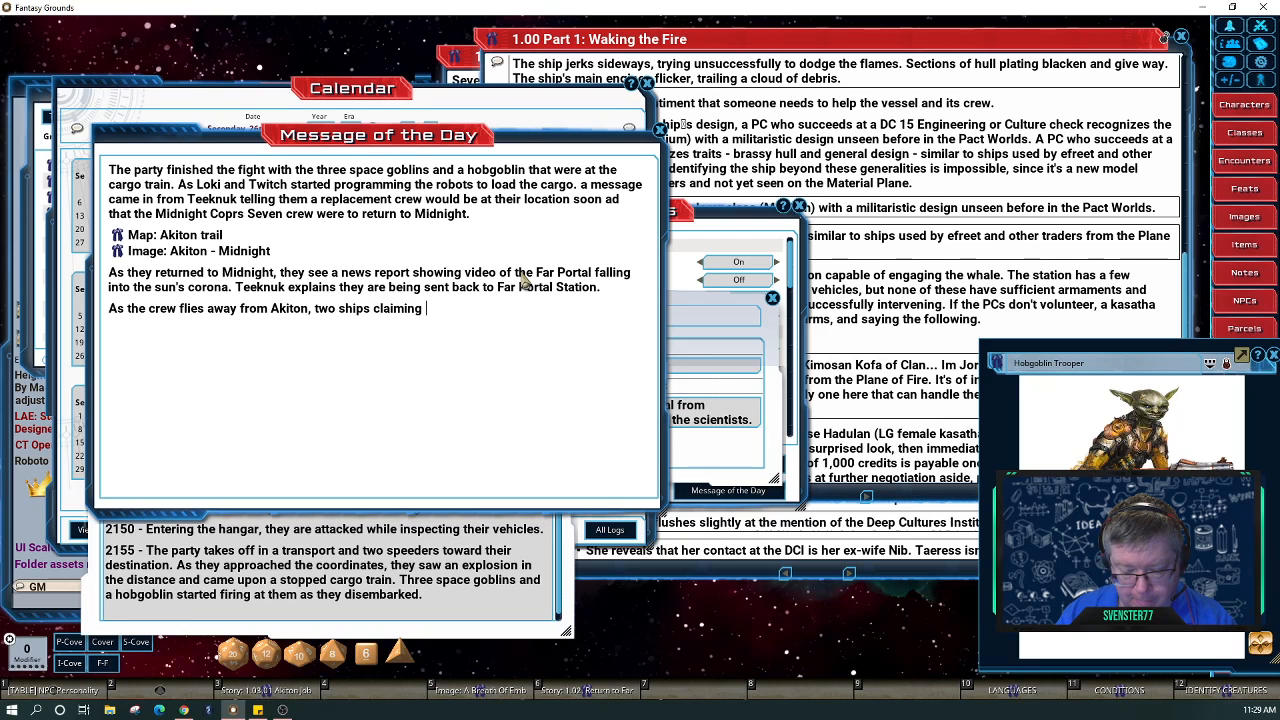
{"action": "type", "text": "to be from "}
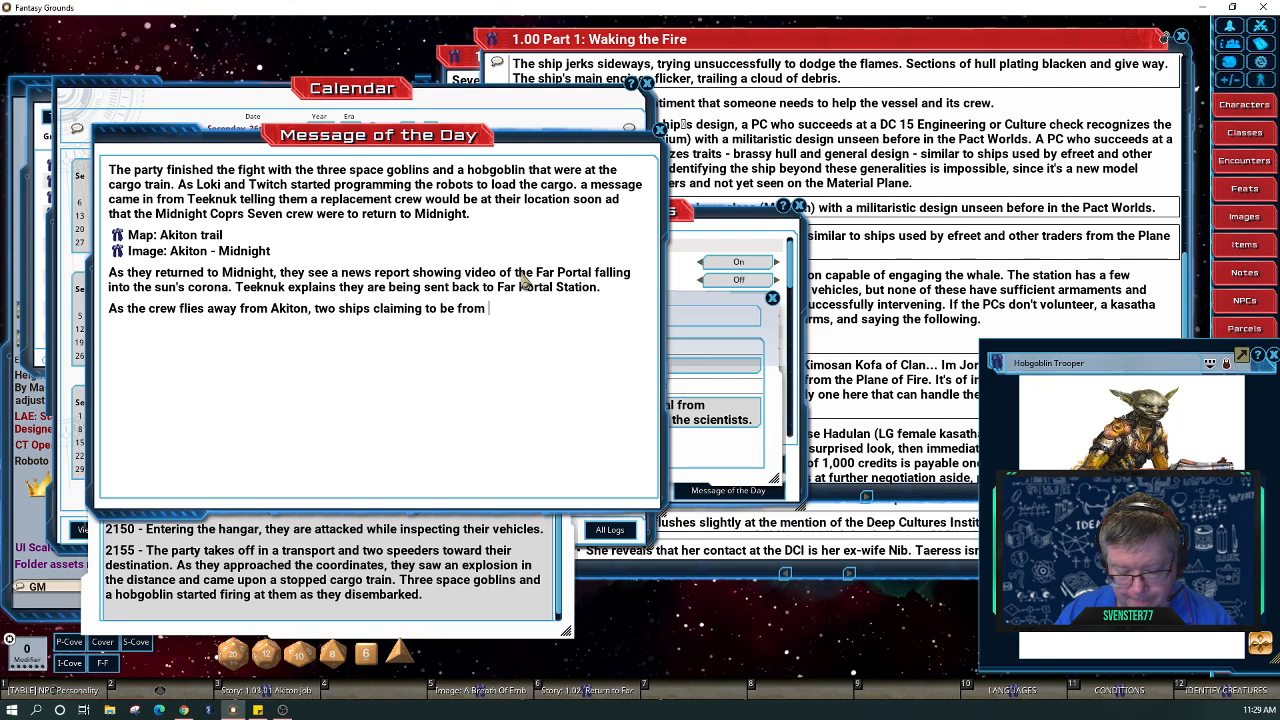
{"action": "type", "text": "AKiton"}
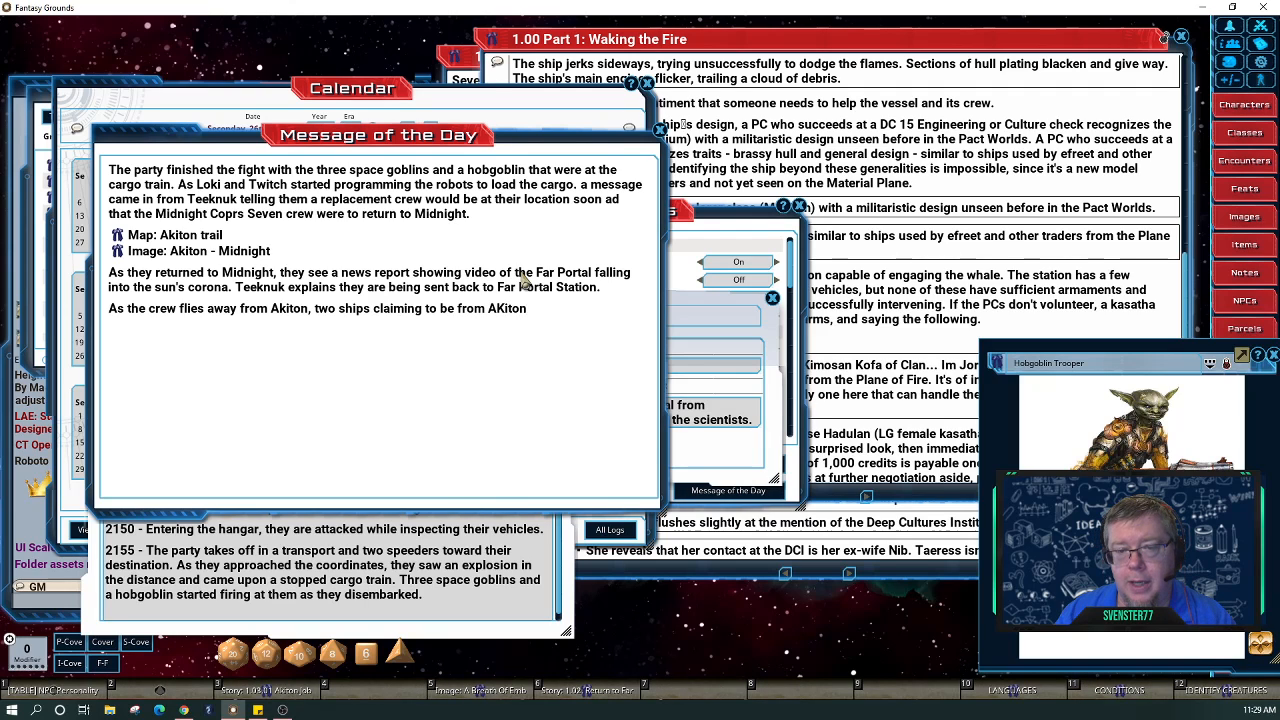
{"action": "key", "text": "BackSpace"}
{"action": "key", "text": "BackSpace"}
{"action": "key", "text": "BackSpace"}
{"action": "key", "text": "BackSpace"}
{"action": "key", "text": "BackSpace"}
{"action": "type", "text": "ki"}
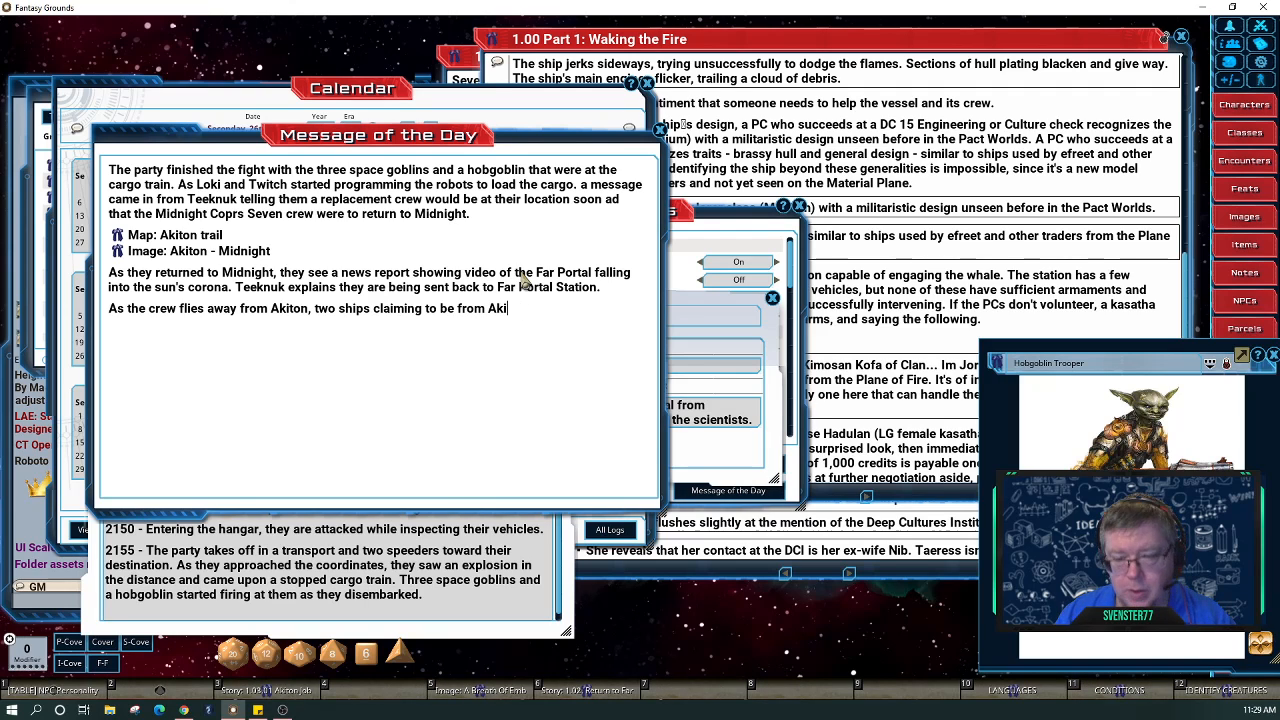
{"action": "type", "text": "ton"}
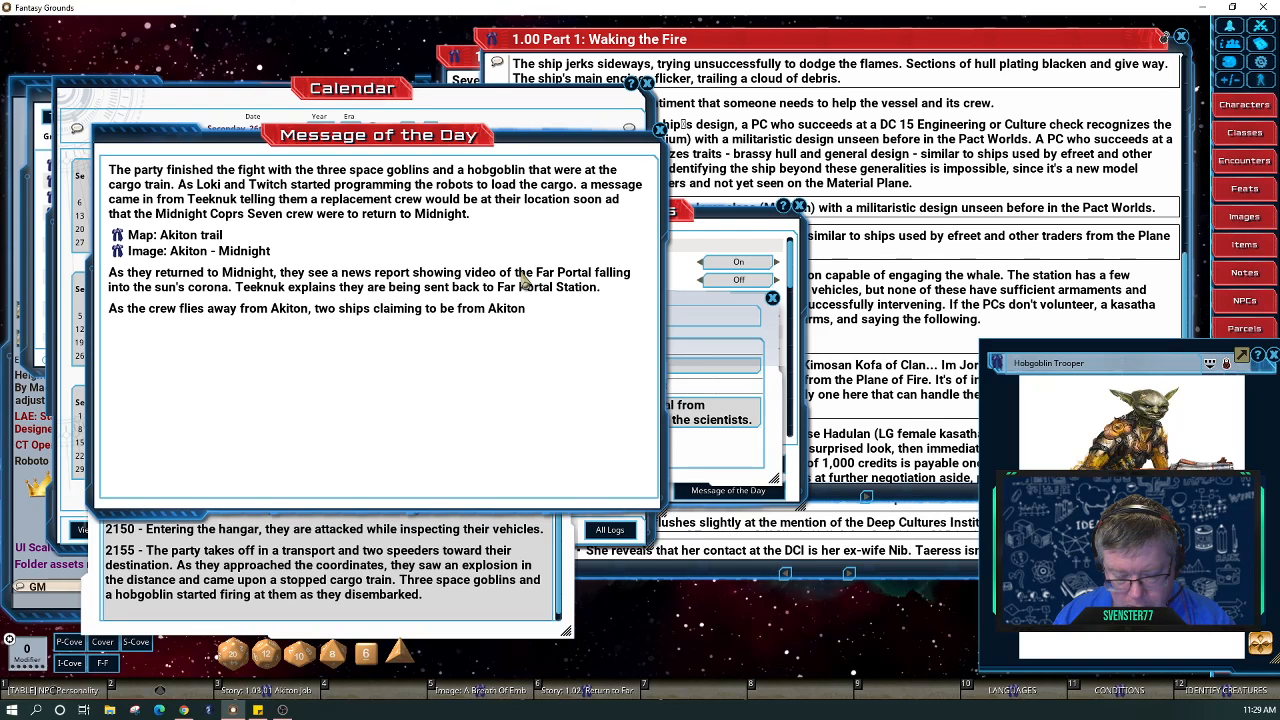
Finish the sentence about the two ships with "demanded they pay a tariff of 1,000 credits.".
{"action": "type", "text": "demanded the"}
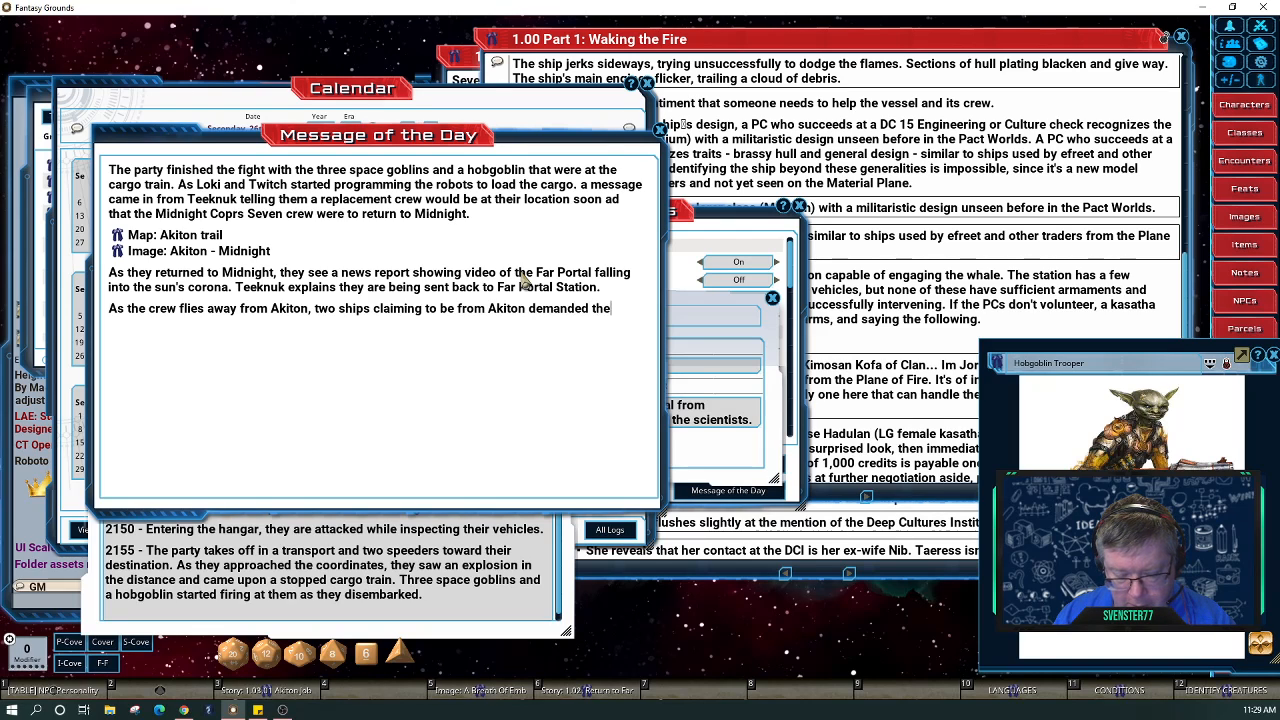
{"action": "type", "text": "y pay a "}
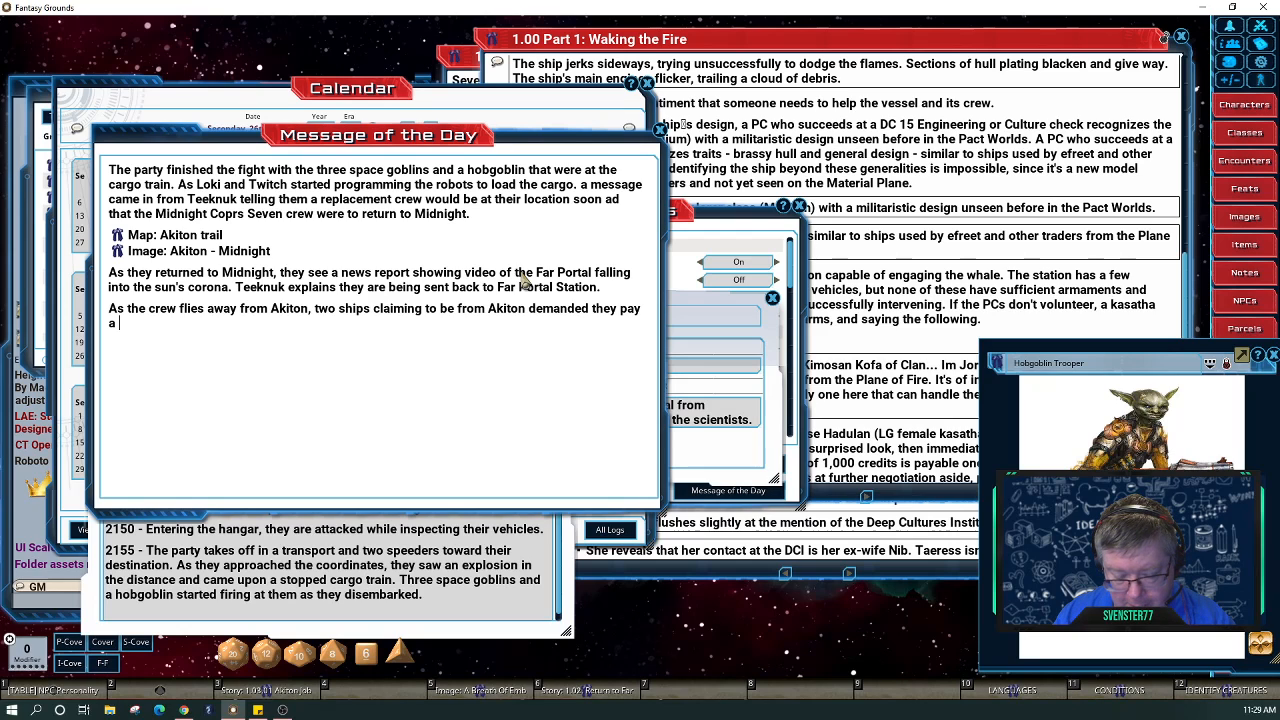
{"action": "type", "text": "tari"}
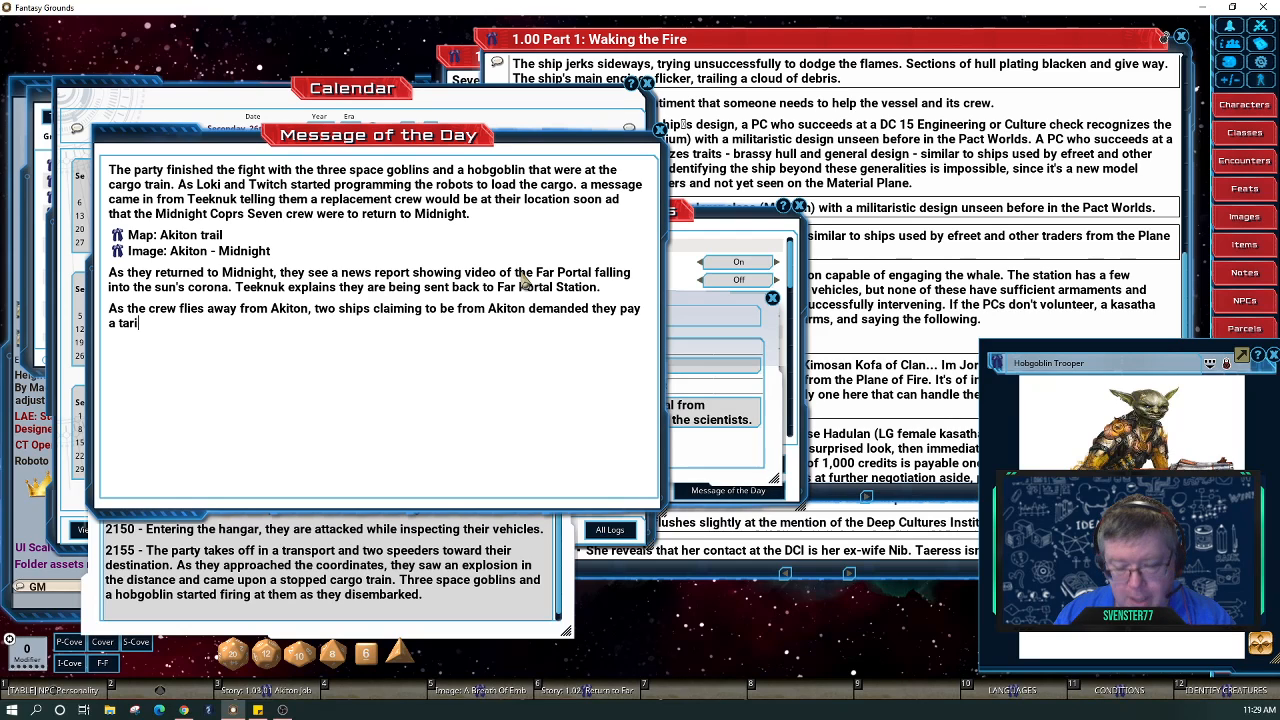
{"action": "type", "text": "ff of "}
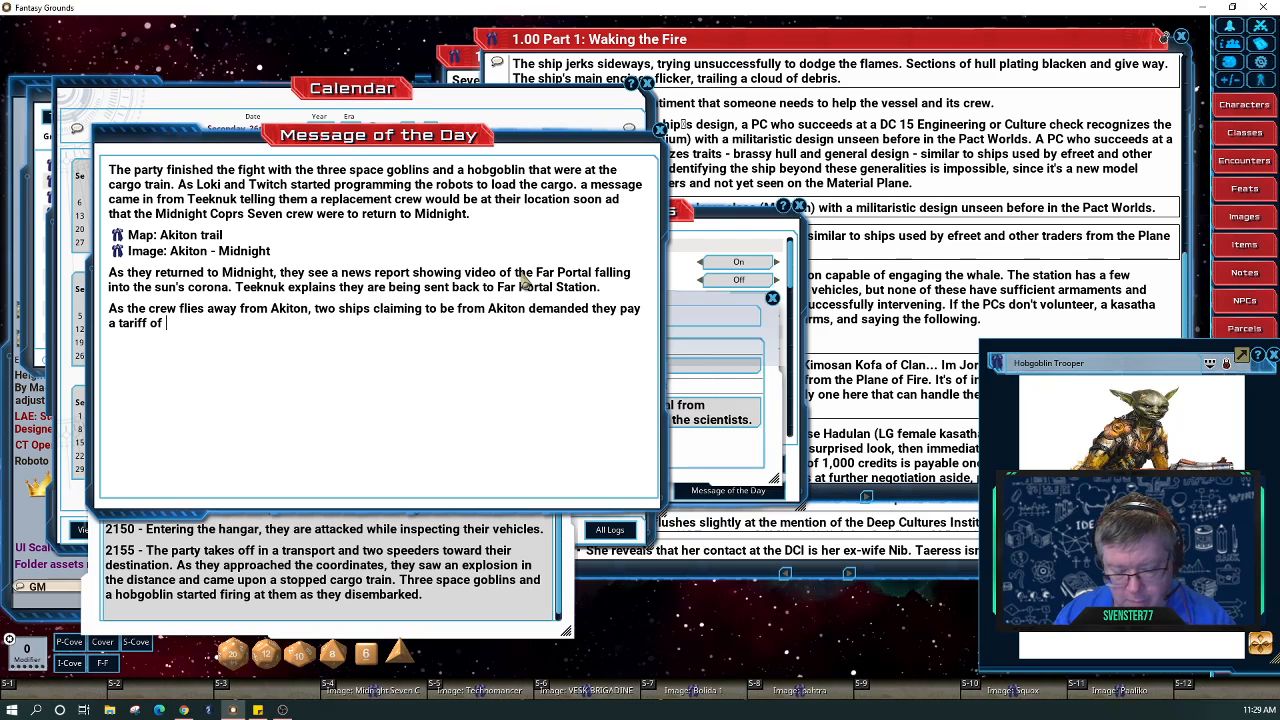
{"action": "type", "text": "$1"}
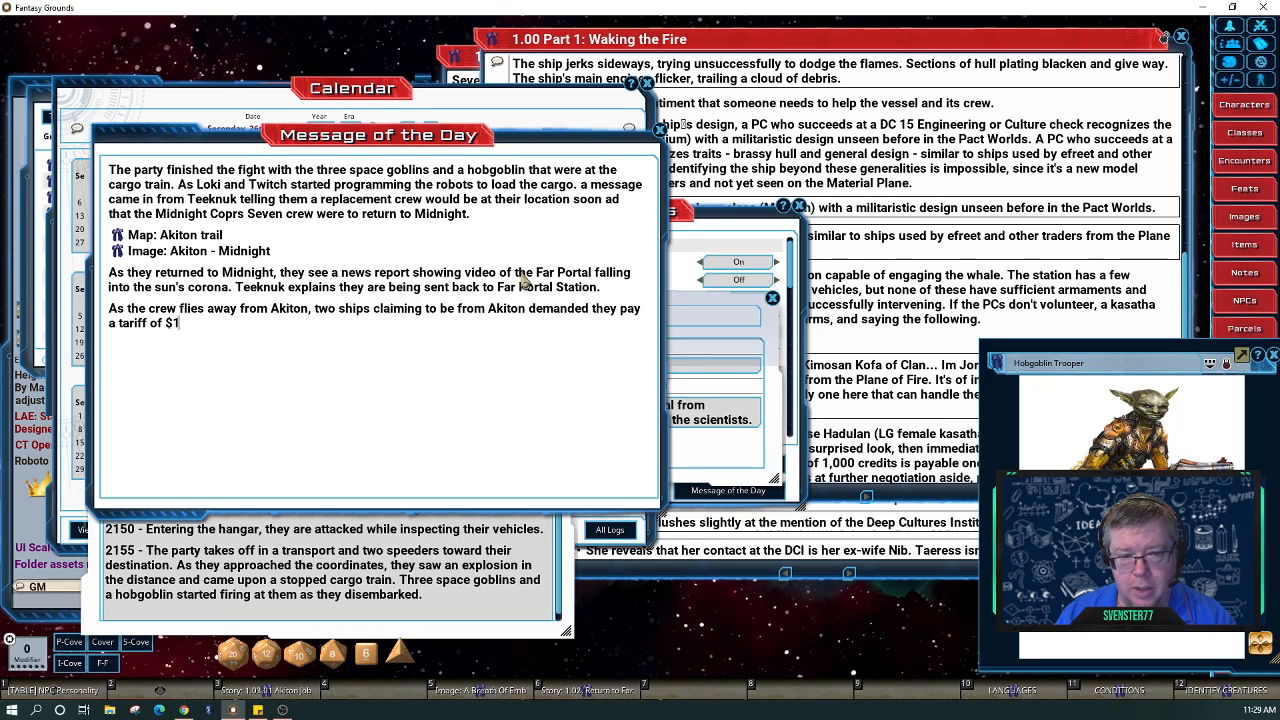
{"action": "key", "text": "BackSpace"}
{"action": "key", "text": "BackSpace"}
{"action": "type", "text": "1"}
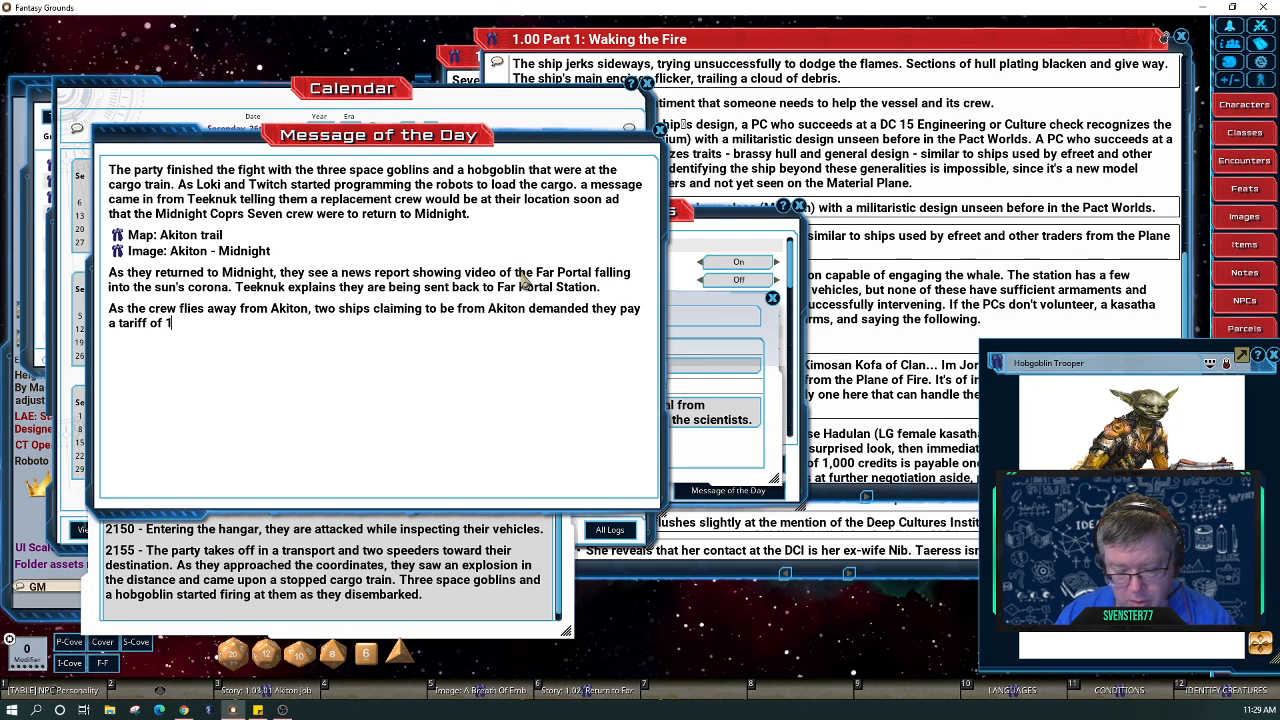
{"action": "type", "text": ",000 "}
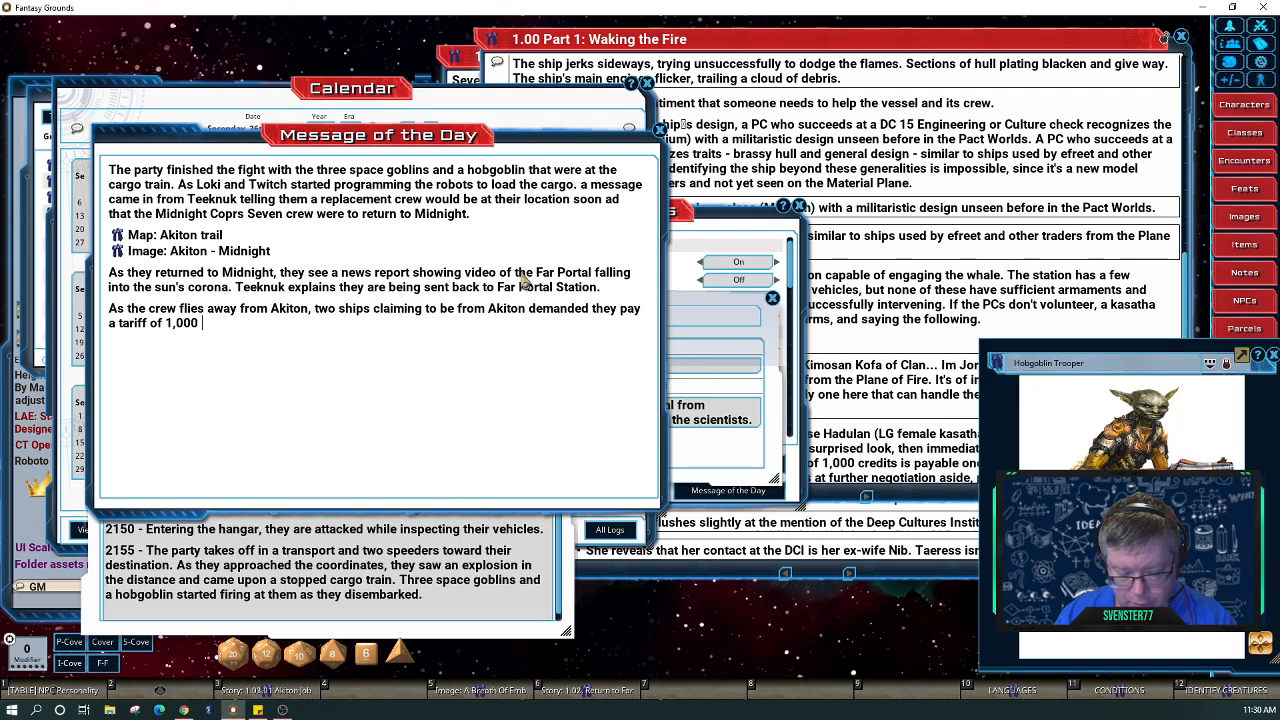
{"action": "type", "text": "credits"}
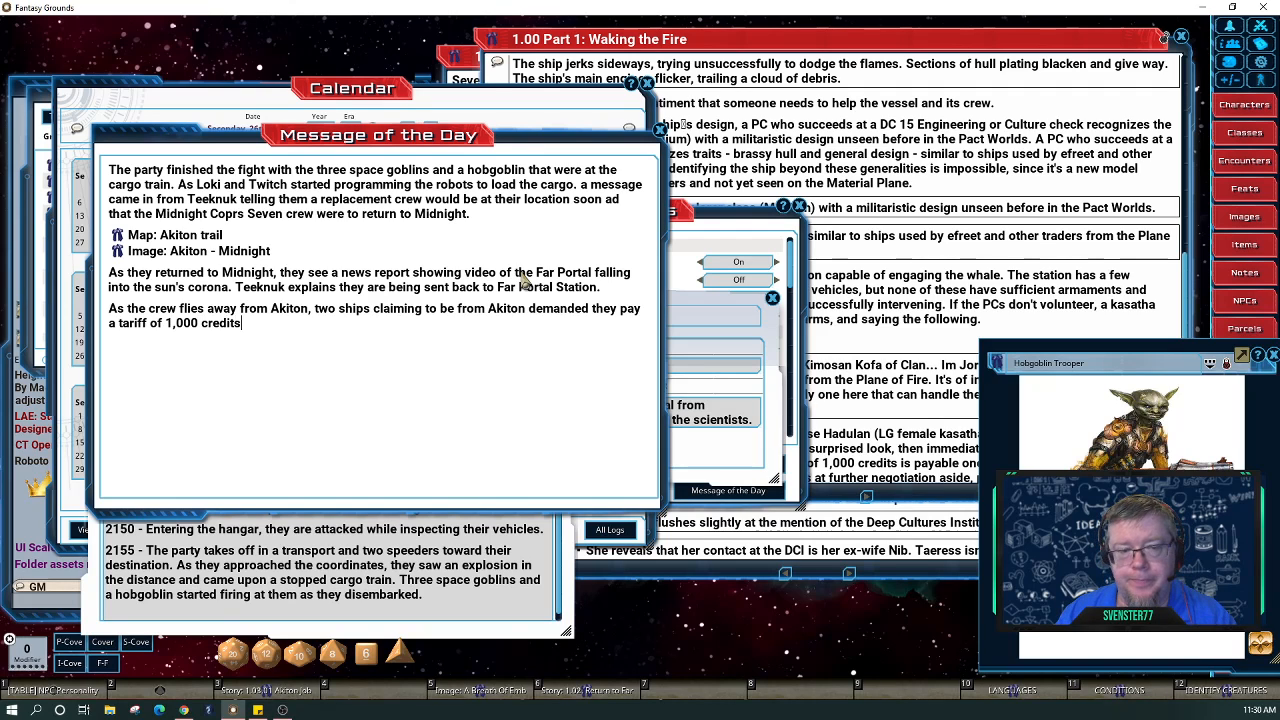
{"action": "type", "text": "."}
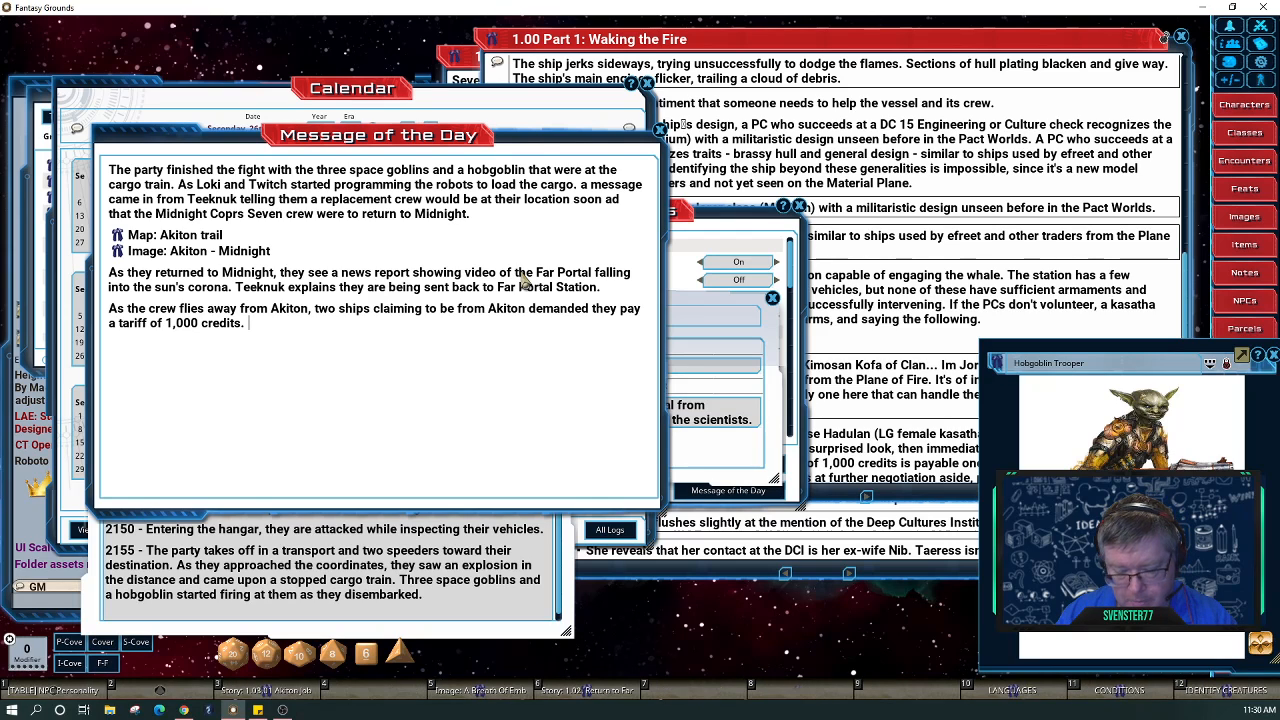
{"action": "key", "text": "shift"}
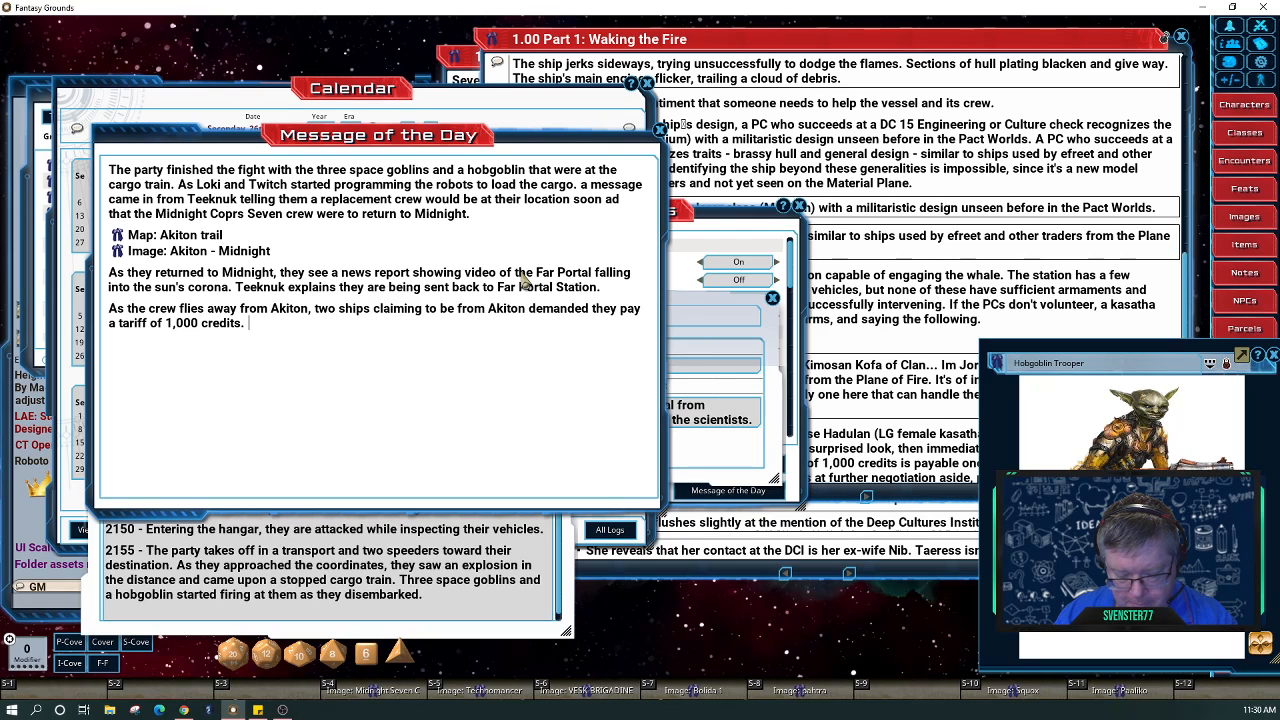
{"action": "type", "text": "A"}
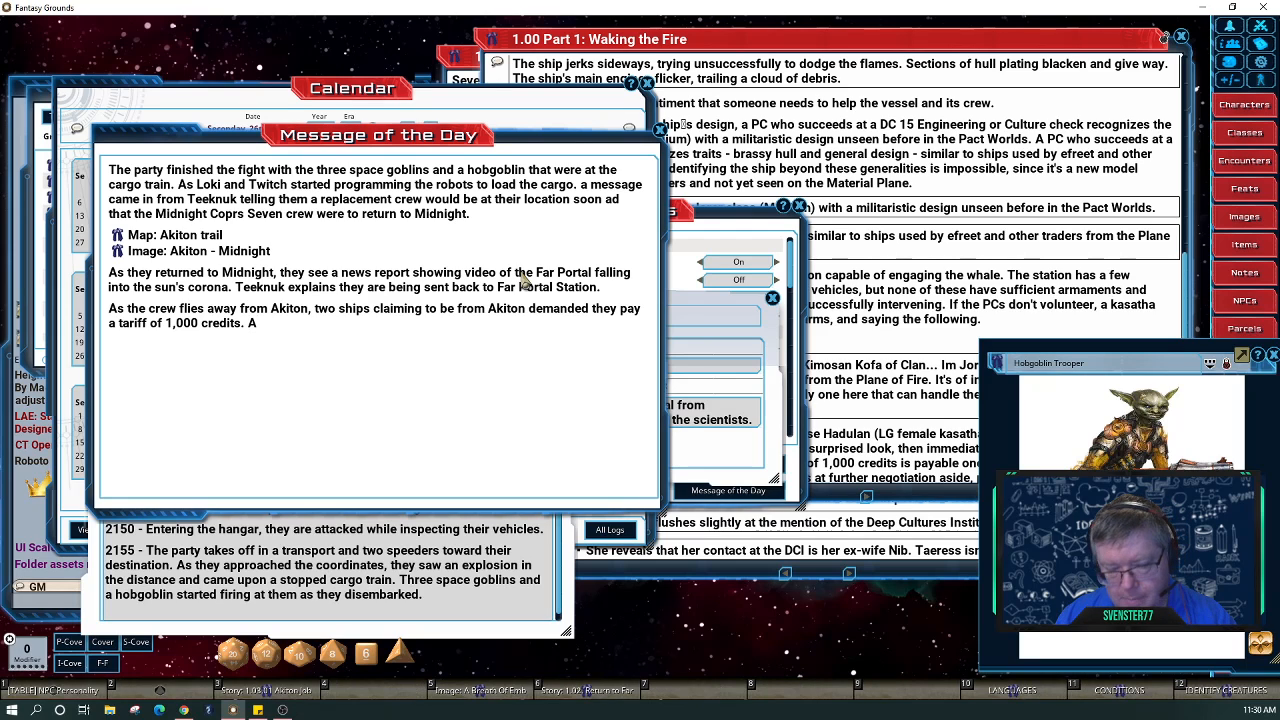
{"action": "key", "text": "BackSpace"}
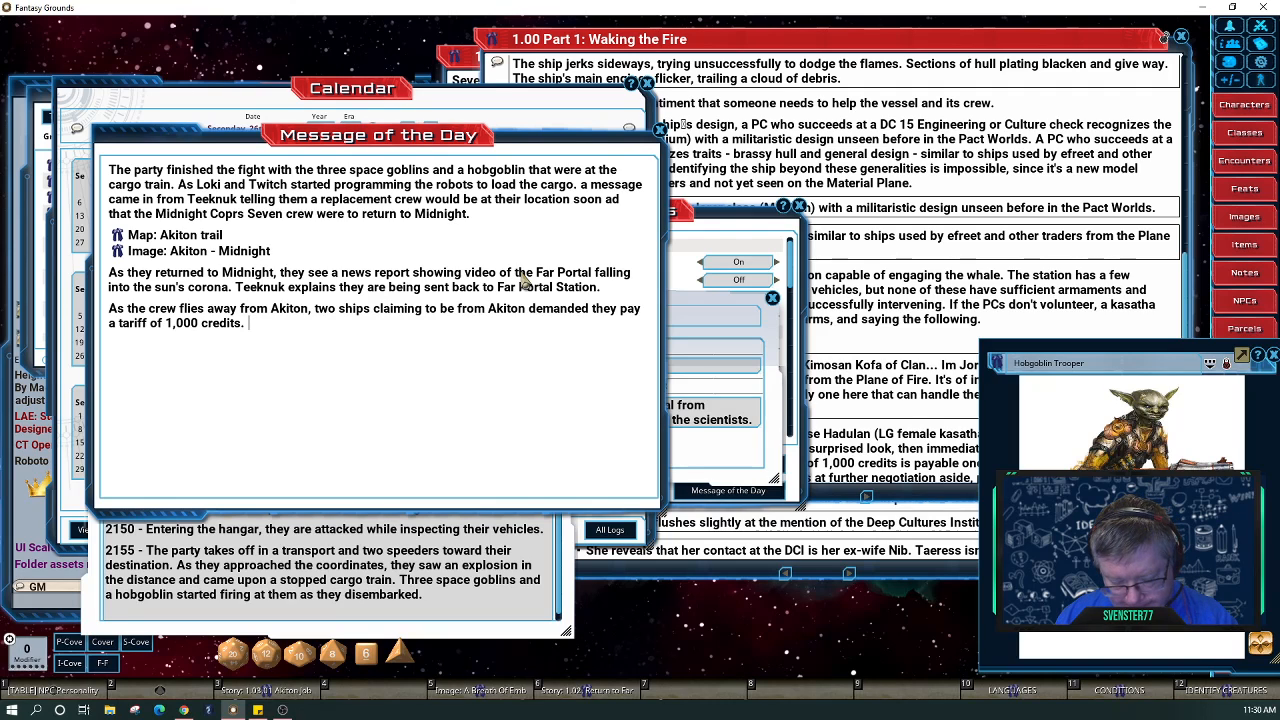
Begin a new sentence after the tariff demand with "Refusing to do so, spance battle".
{"action": "key", "text": "shift"}
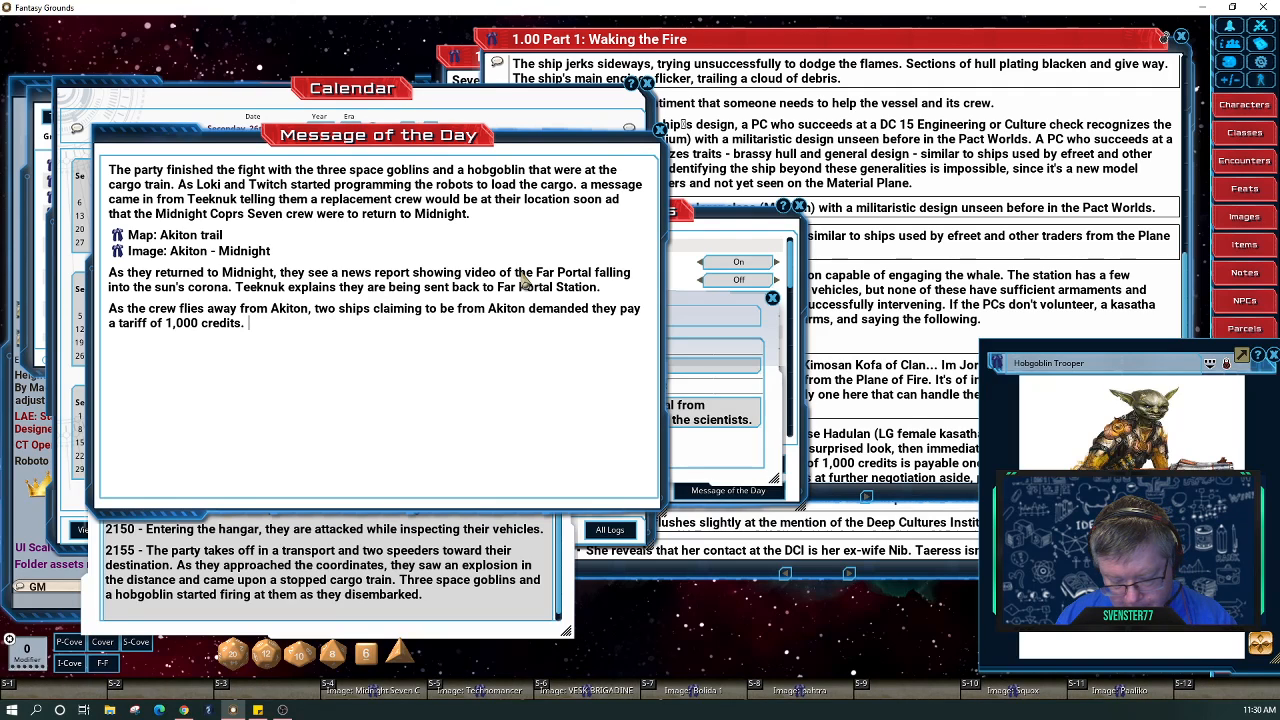
{"action": "type", "text": "Refusing"}
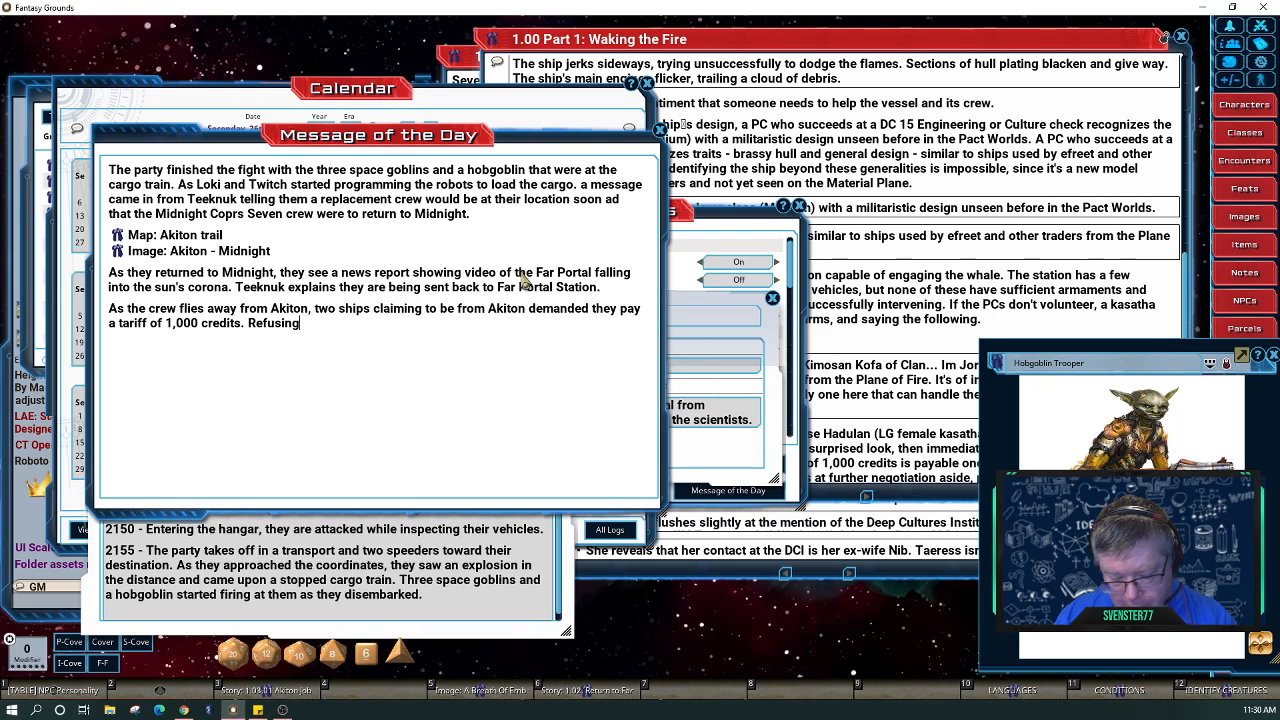
{"action": "type", "text": " to doso,"}
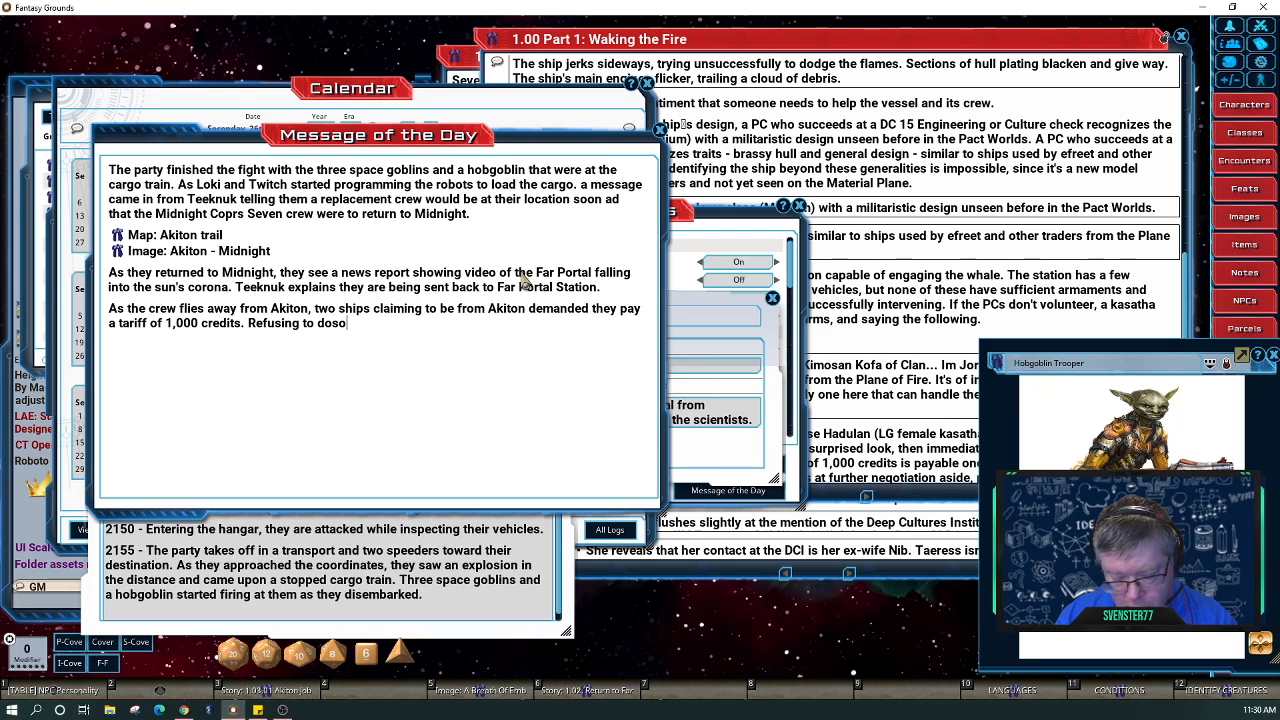
{"action": "key", "text": "BackSpace"}
{"action": "key", "text": "BackSpace"}
{"action": "key", "text": "BackSpace"}
{"action": "key", "text": "BackSpace"}
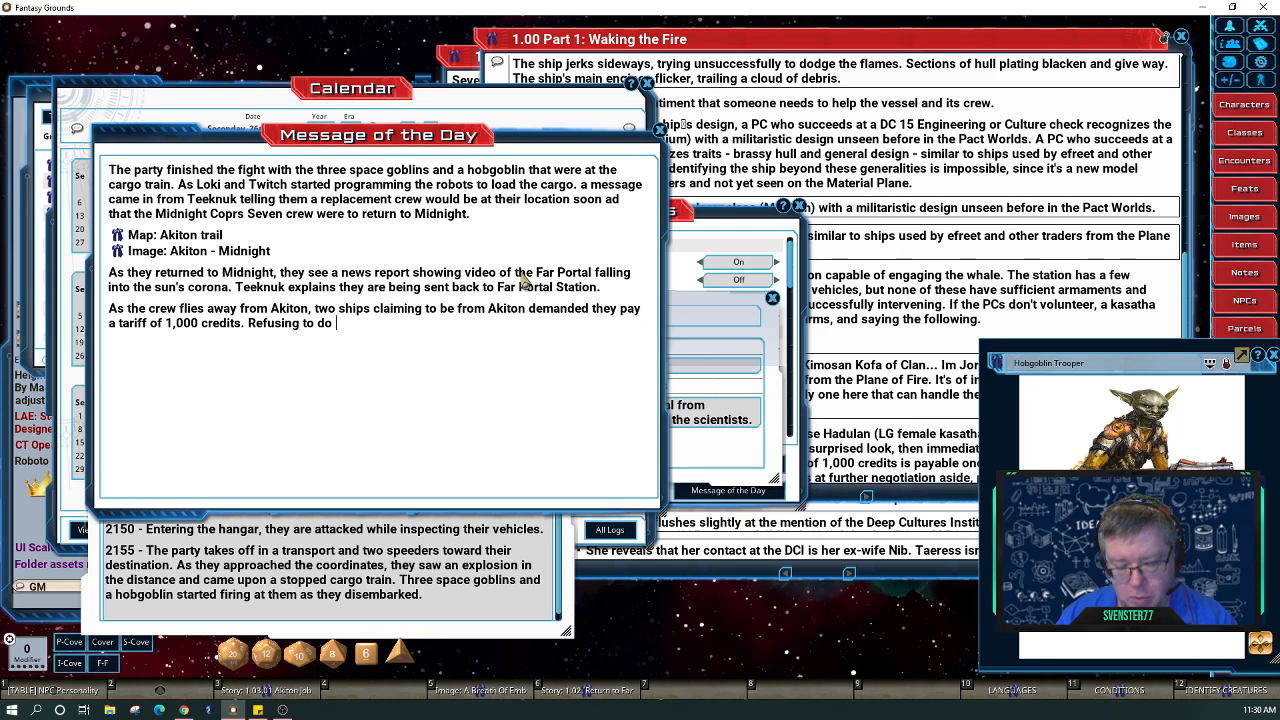
{"action": "type", "text": "so, spa"}
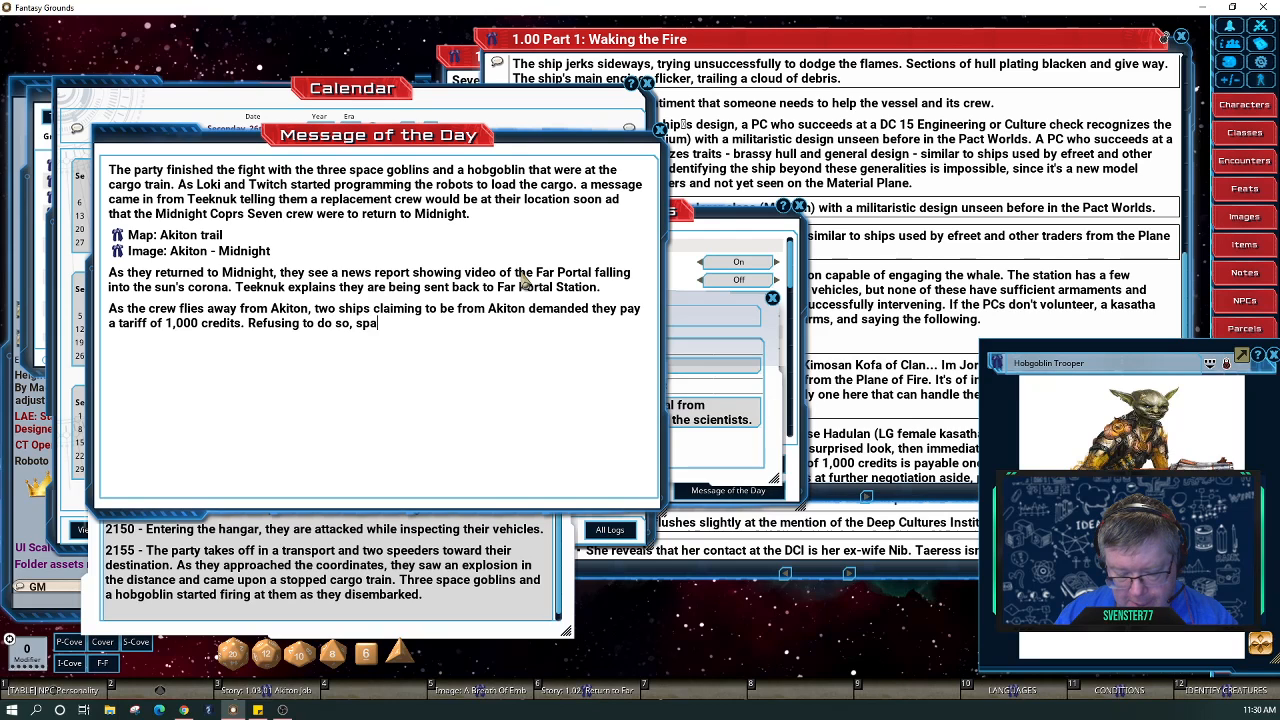
{"action": "type", "text": "nce ba"}
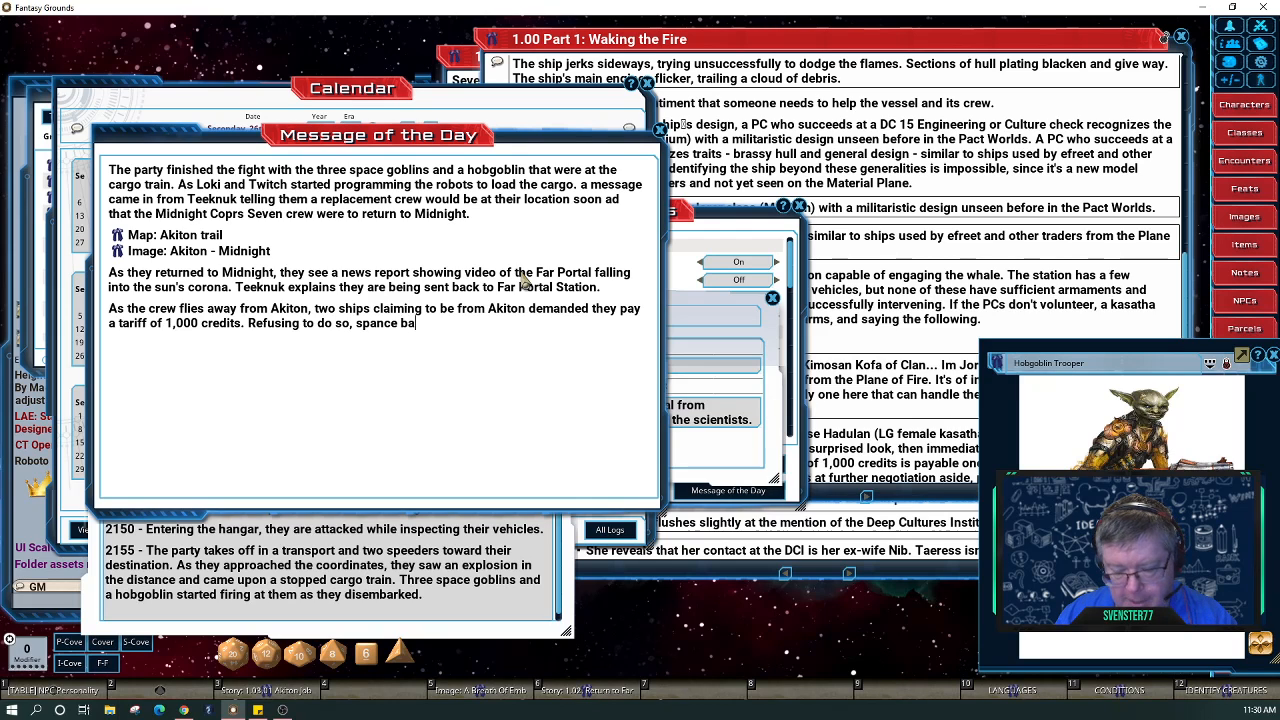
{"action": "type", "text": "ttle"}
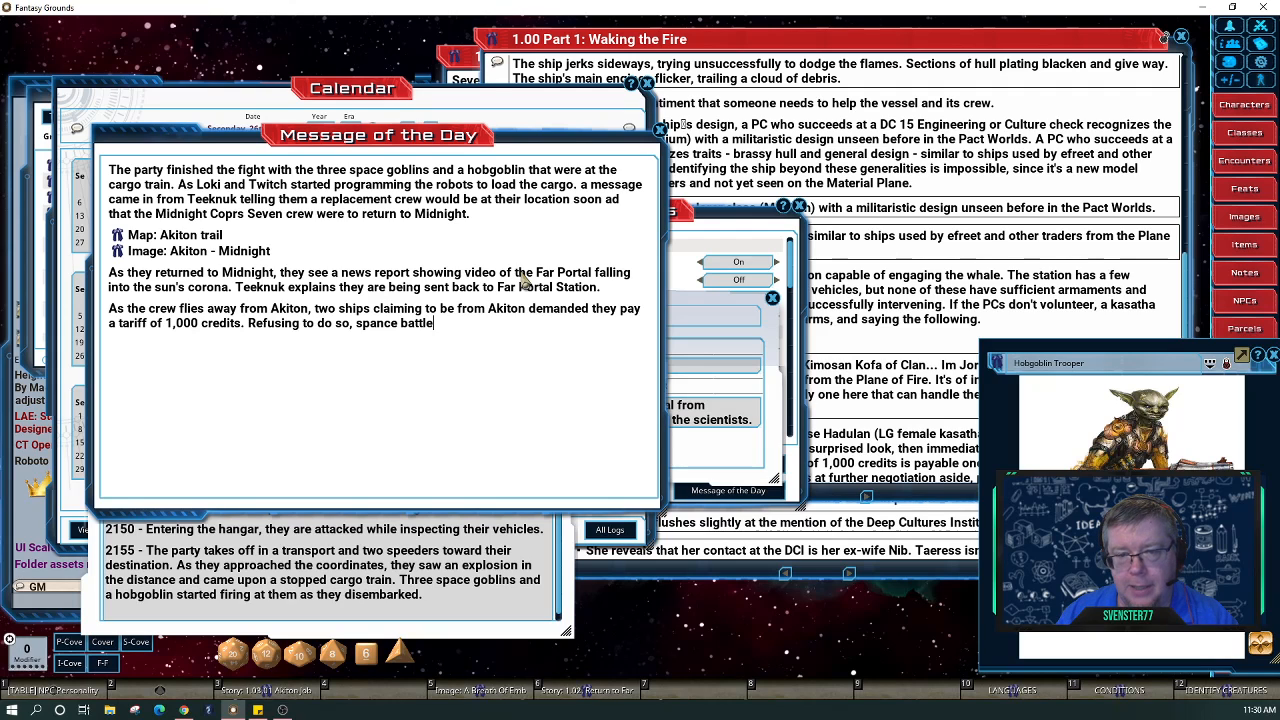
Correct the wording to "a space battle" and finish the sentence with "ensued!".
{"action": "type", "text": "s"}
{"action": "key", "text": "BackSpace"}
{"action": "key", "text": "Left"}
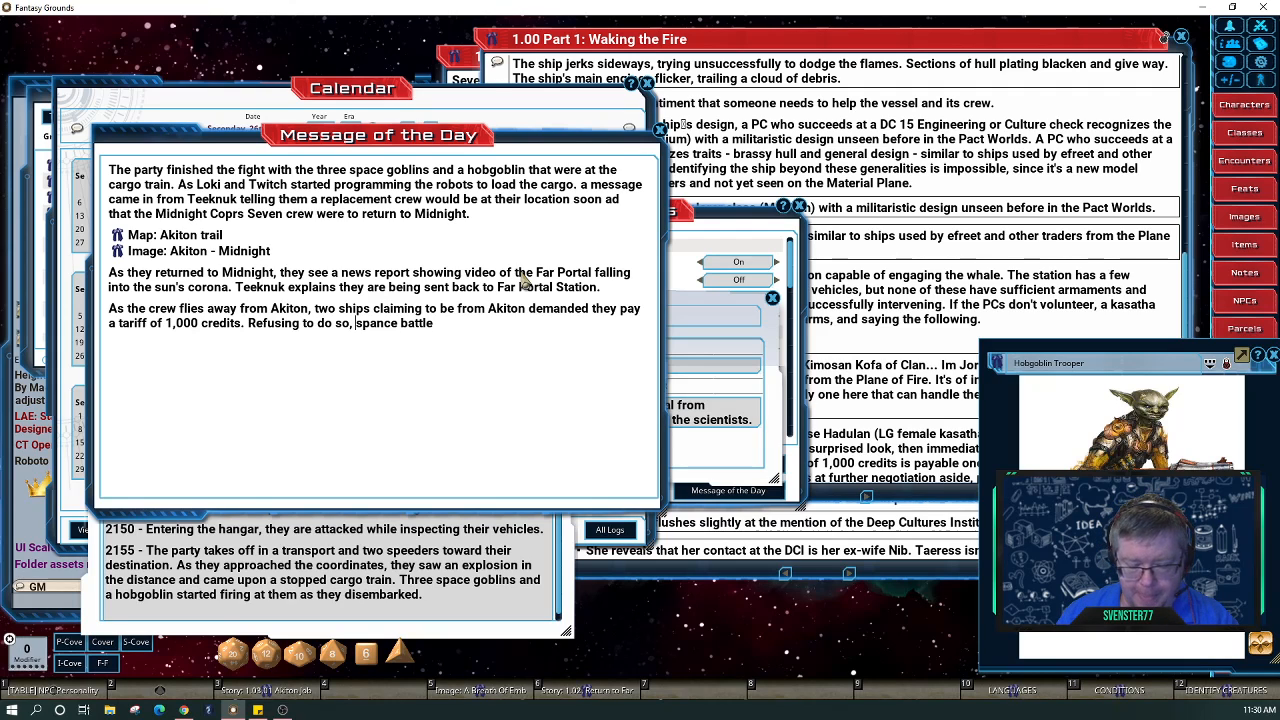
{"action": "type", "text": "a"}
{"action": "key", "text": "Right"}
{"action": "key", "text": "Right"}
{"action": "key", "text": "Right"}
{"action": "key", "text": "Return"}
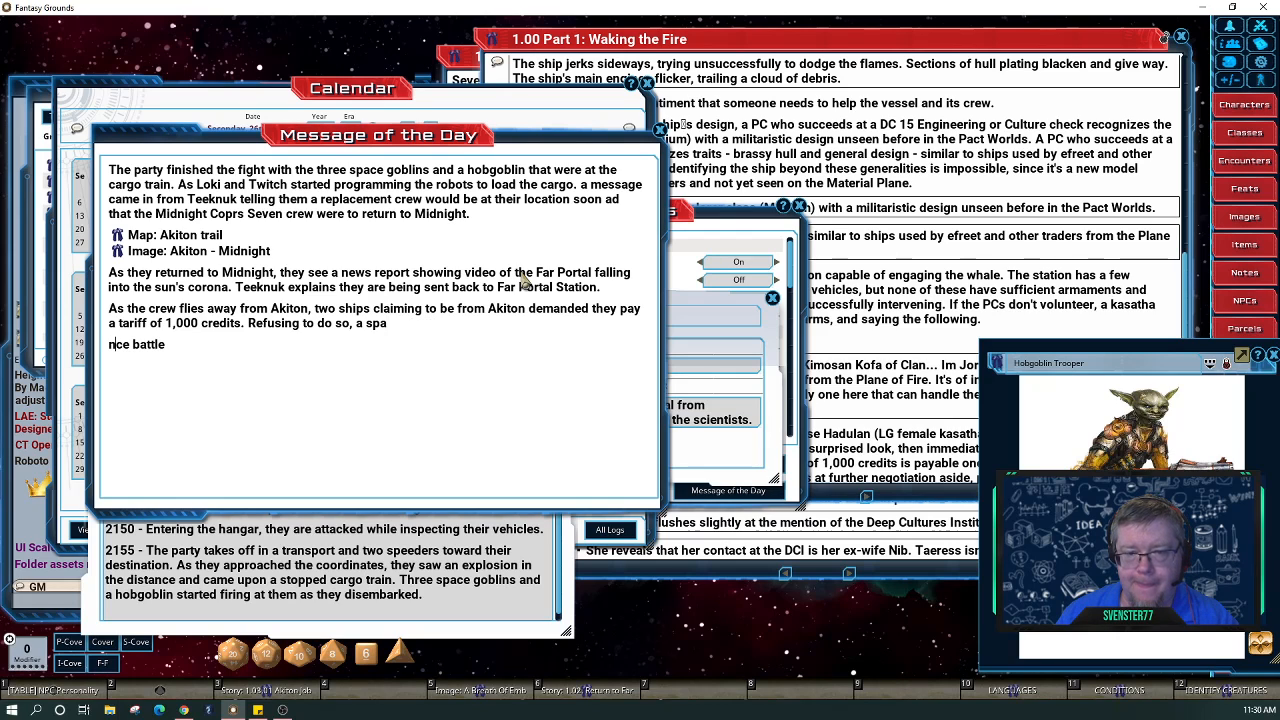
{"action": "key", "text": "Delete"}
{"action": "key", "text": "BackSpace"}
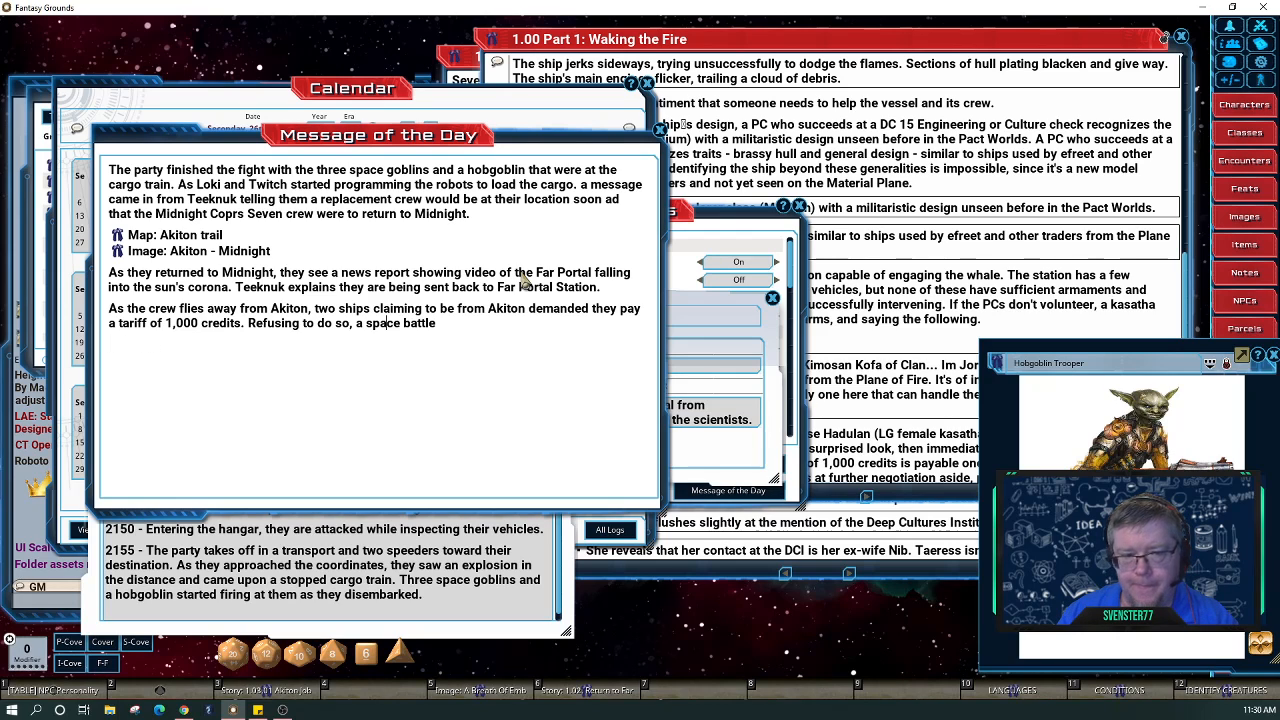
{"action": "type", "text": "ce battle"}
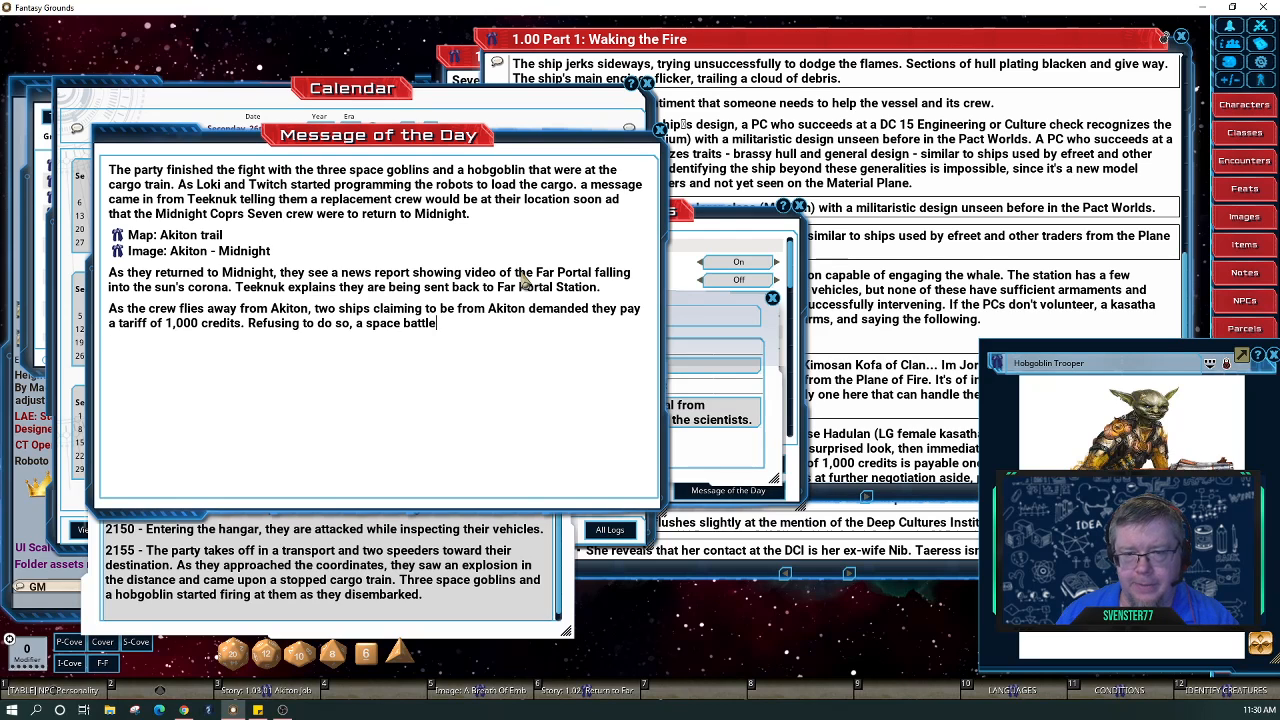
{"action": "type", "text": " ensued"}
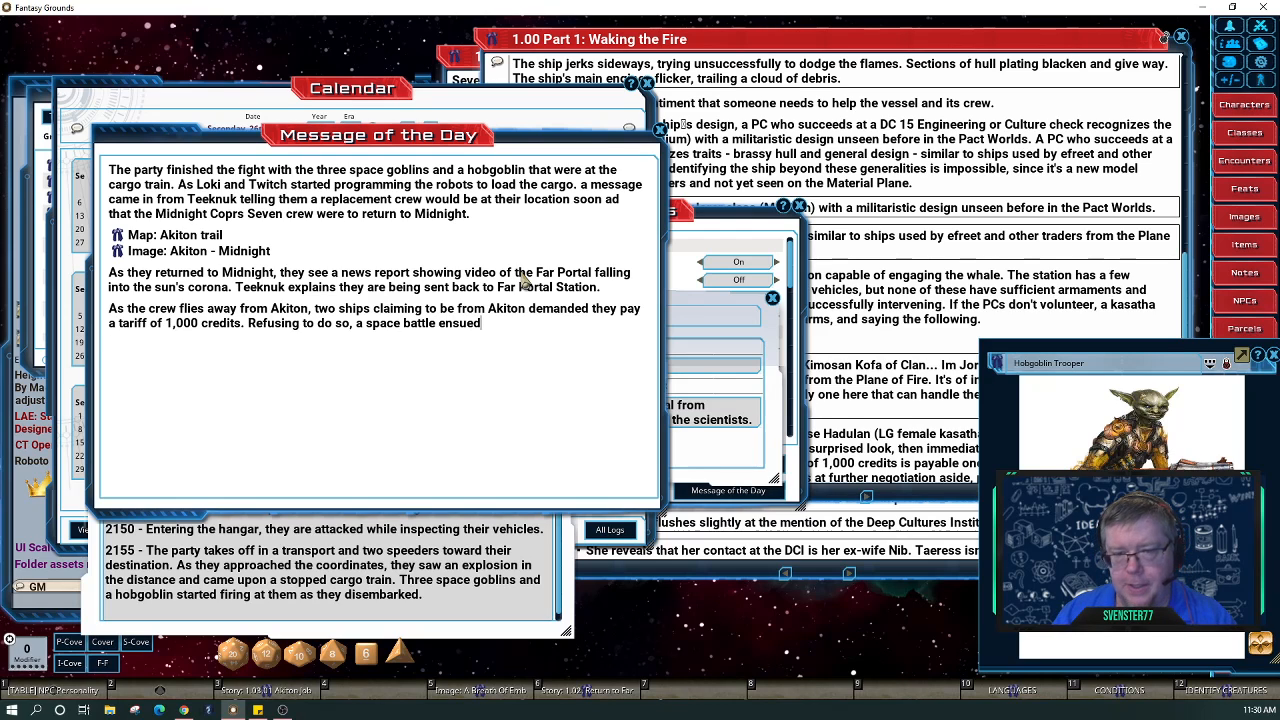
{"action": "type", "text": "!"}
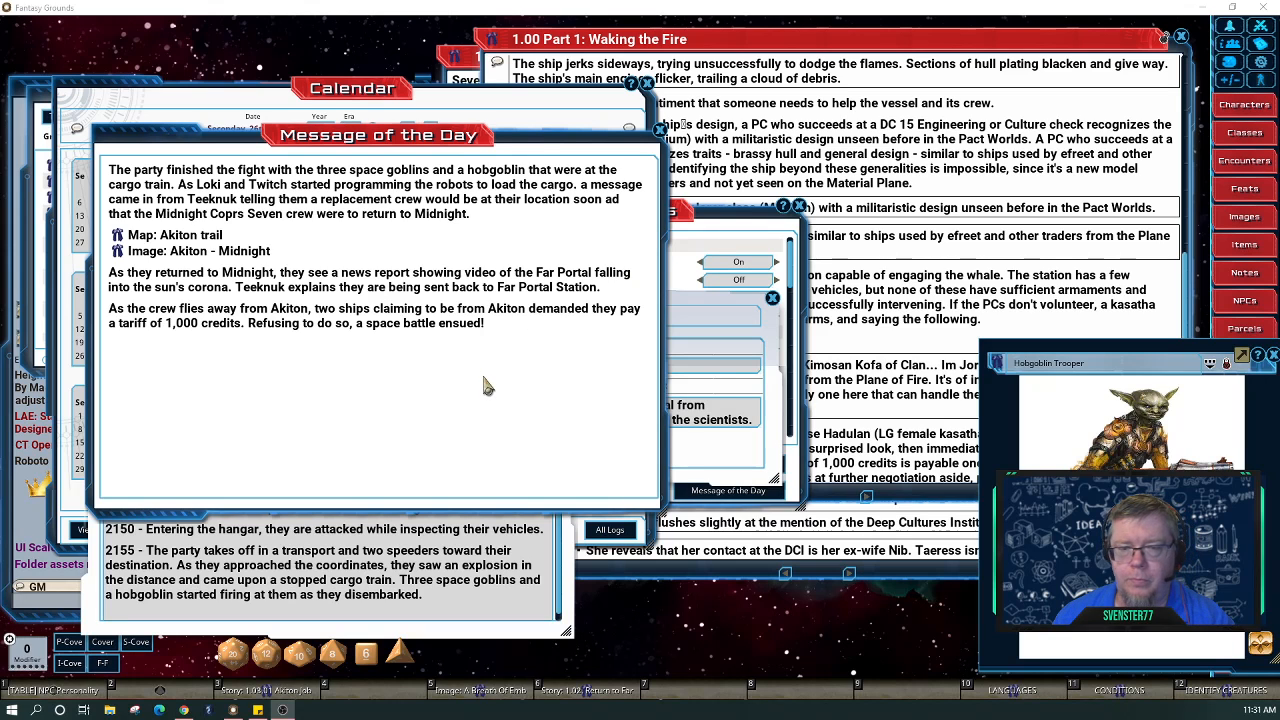
Close the Hobgoblin Trooper image and move the Message of the Day window clear of the calendar.
{"action": "left_click_drag", "start_coordinate": [534, 135], "coordinate": [582, 63]}
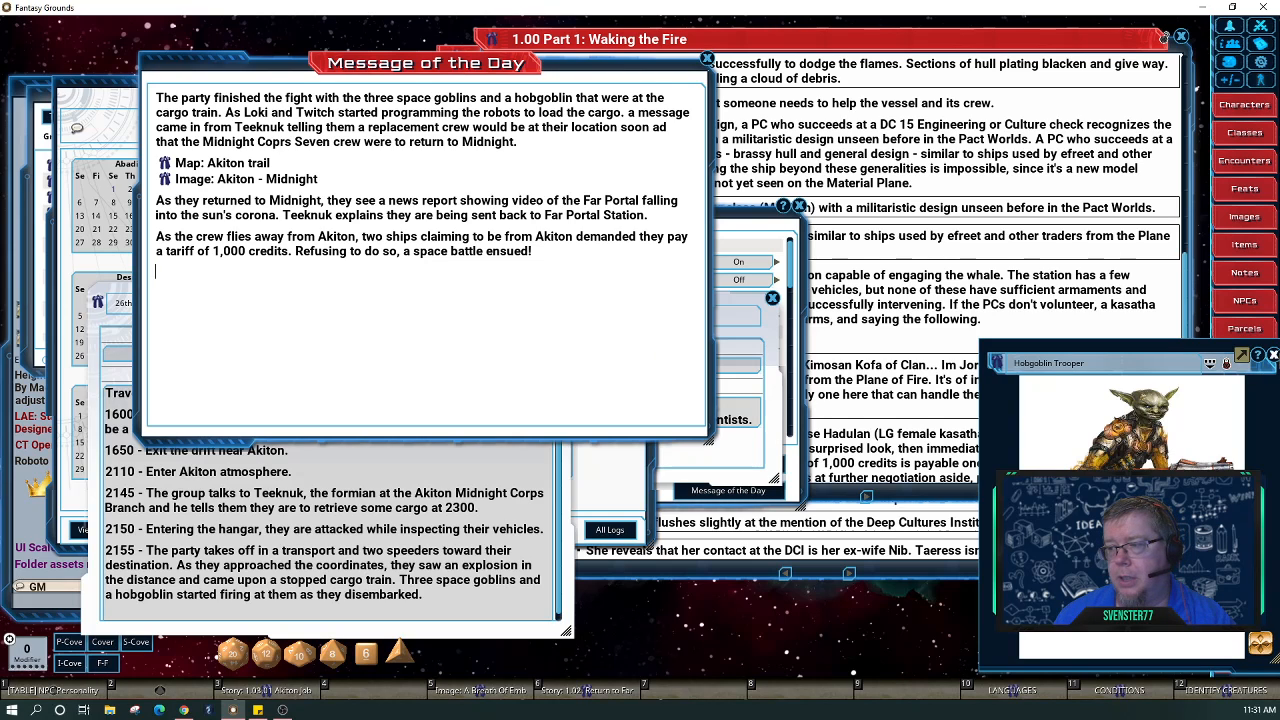
{"action": "left_click", "coordinate": [1273, 355]}
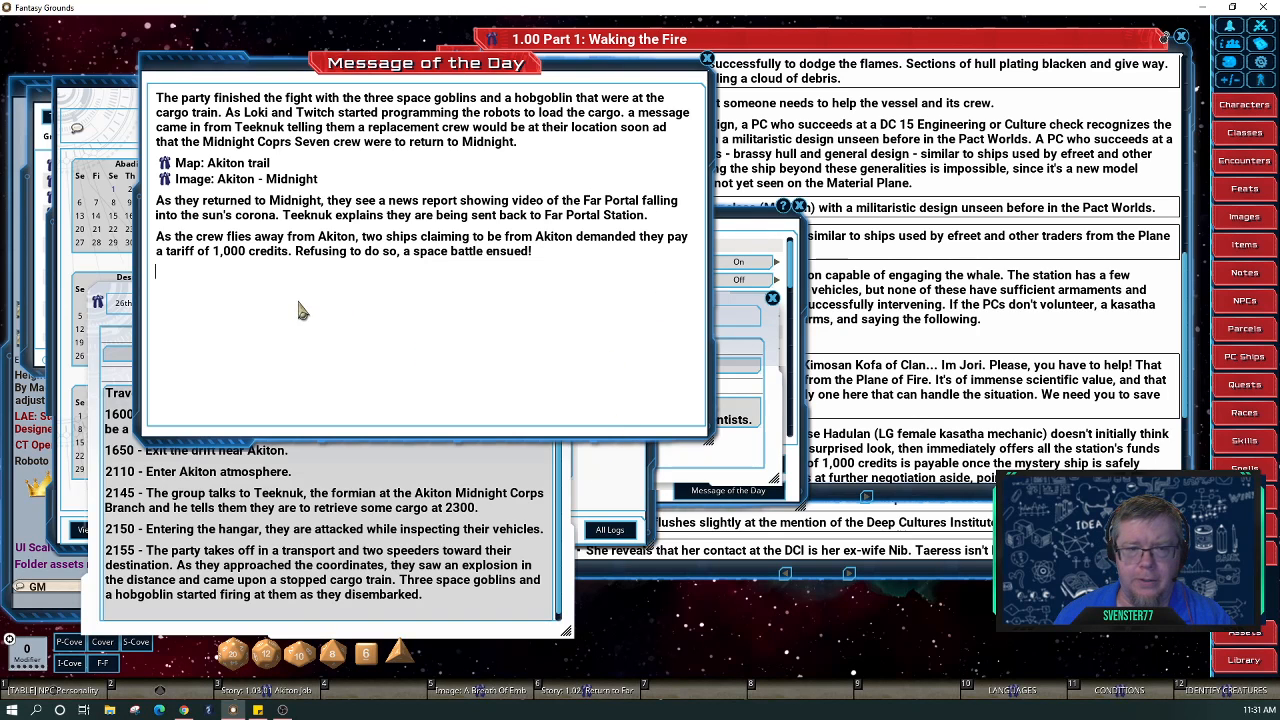
{"action": "left_click_drag", "start_coordinate": [314, 72], "coordinate": [772, 240]}
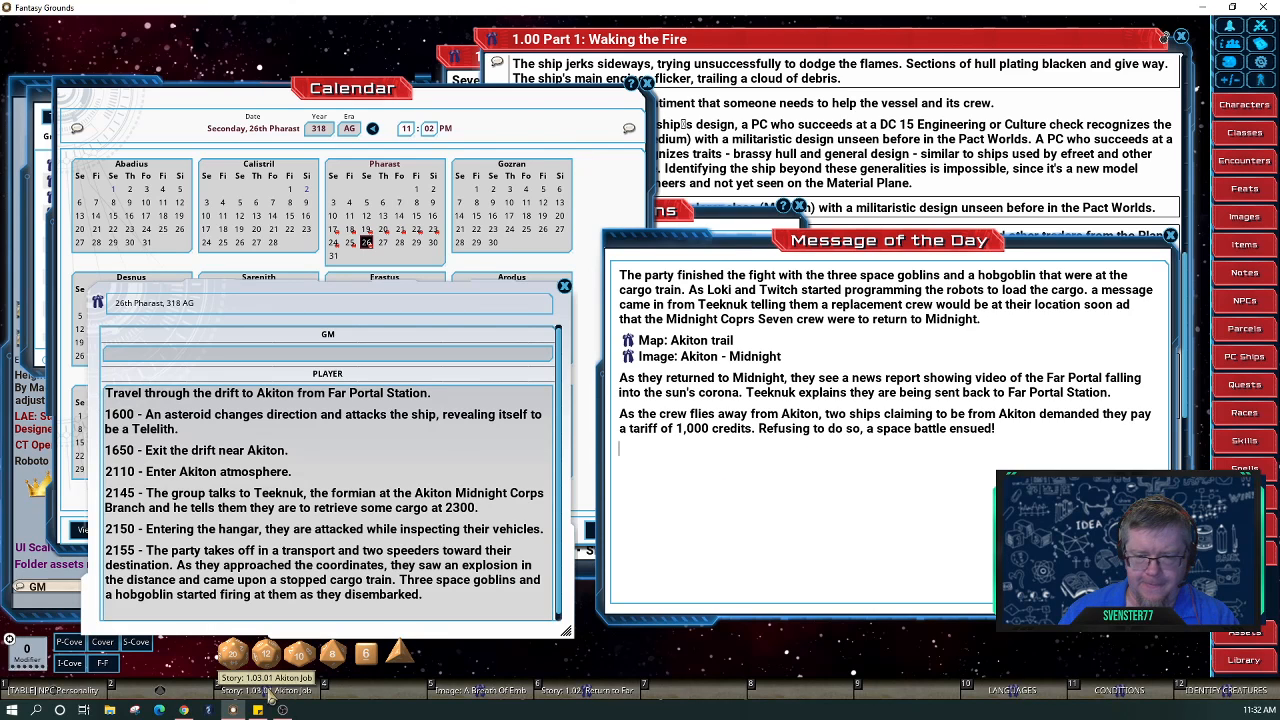
Open the 1.03.01 Akiton Job story beside the message and go to the ship and image links at its end.
{"action": "left_click", "coordinate": [268, 690]}
{"action": "left_click_drag", "start_coordinate": [738, 55], "coordinate": [392, 59]}
{"action": "scroll", "coordinate": [348, 372], "scroll_direction": "down", "scroll_amount": 1}
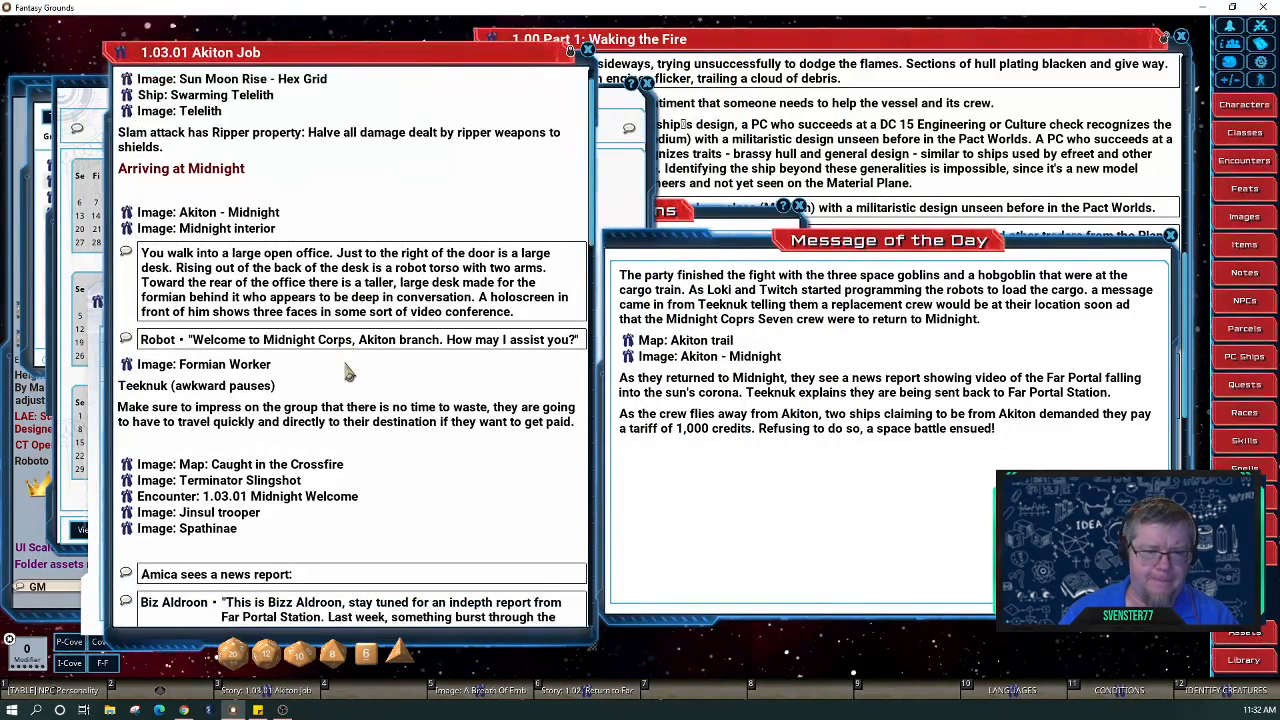
{"action": "scroll", "coordinate": [348, 372], "scroll_direction": "down", "scroll_amount": 2}
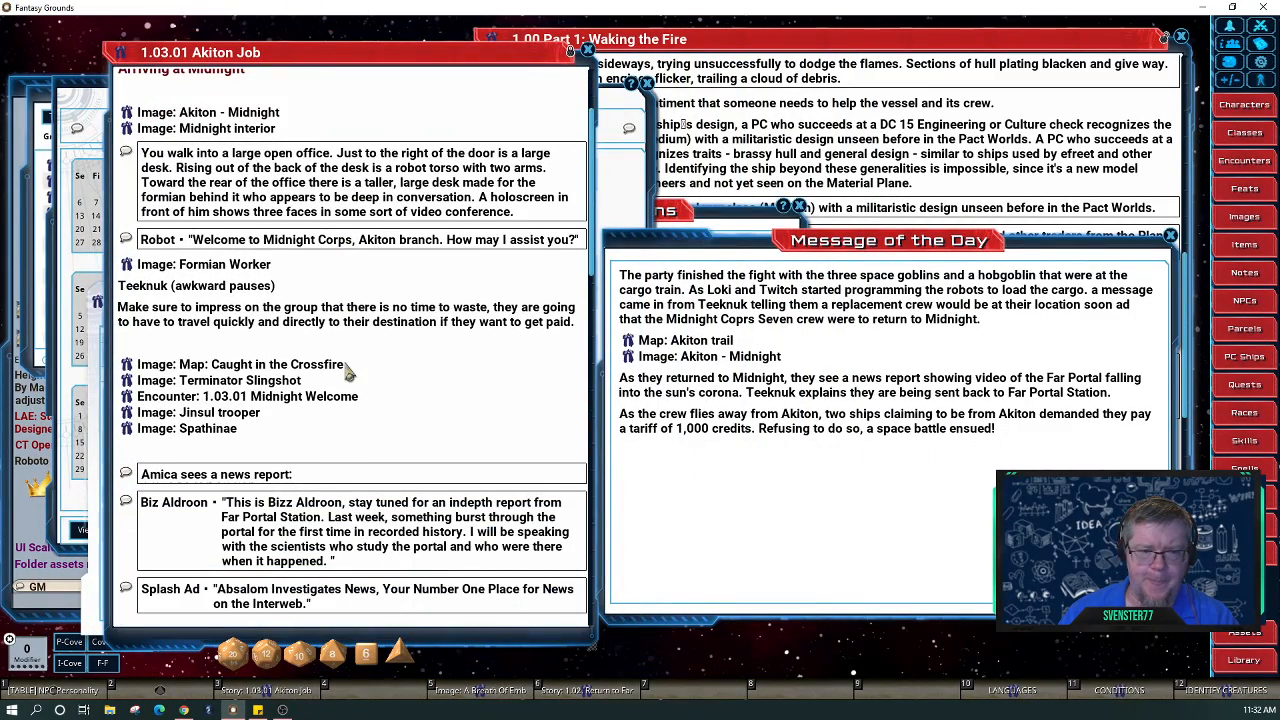
{"action": "scroll", "coordinate": [348, 372], "scroll_direction": "down", "scroll_amount": 5}
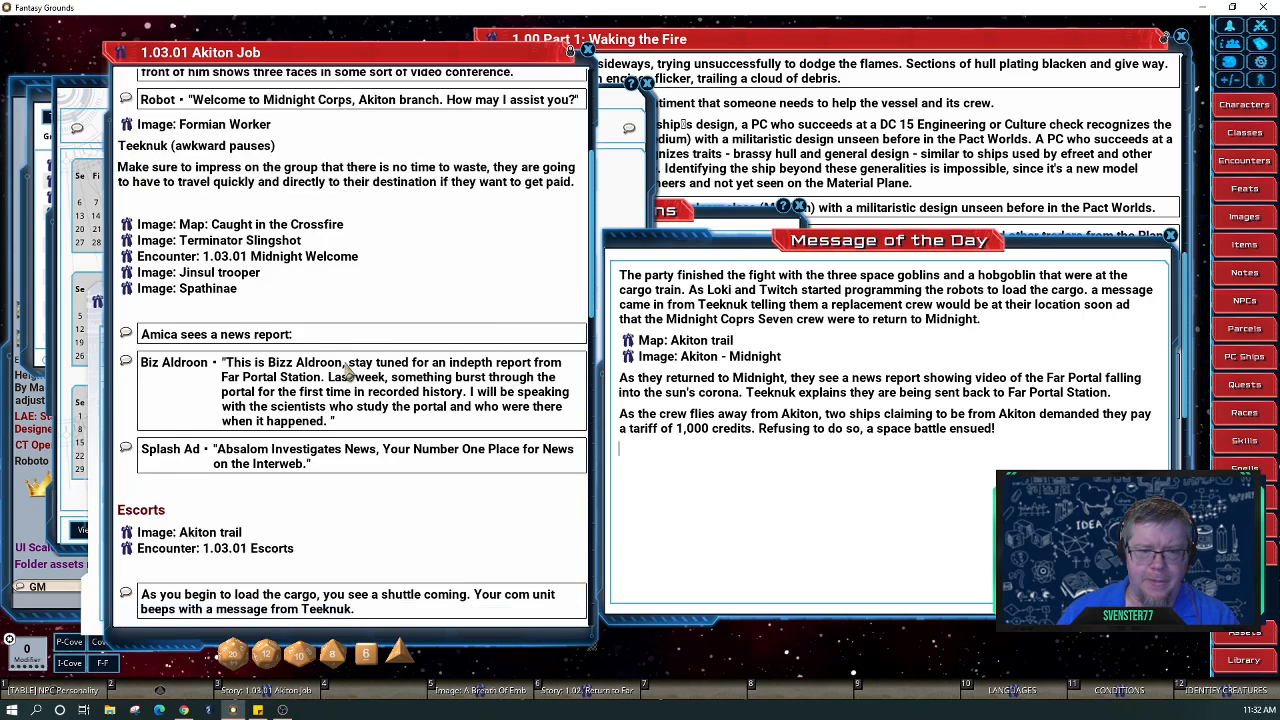
{"action": "scroll", "coordinate": [348, 372], "scroll_direction": "down", "scroll_amount": 9}
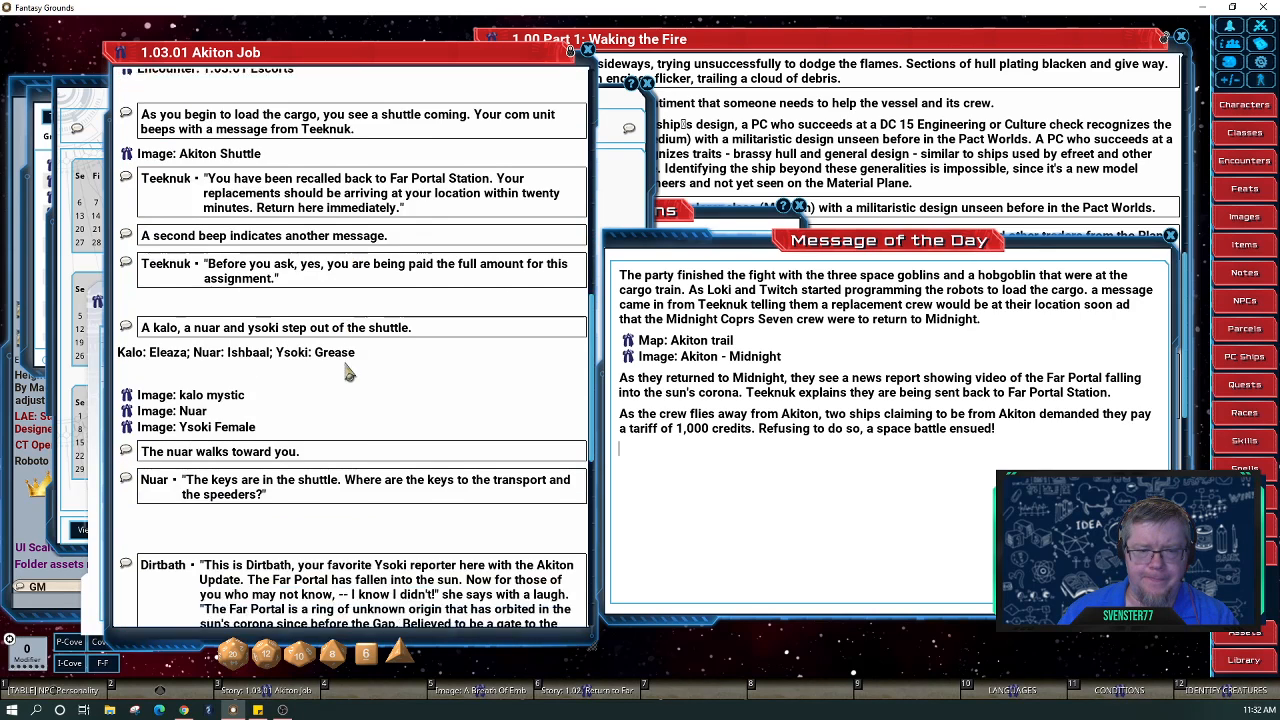
{"action": "scroll", "coordinate": [600, 480], "scroll_direction": "down", "scroll_amount": 1}
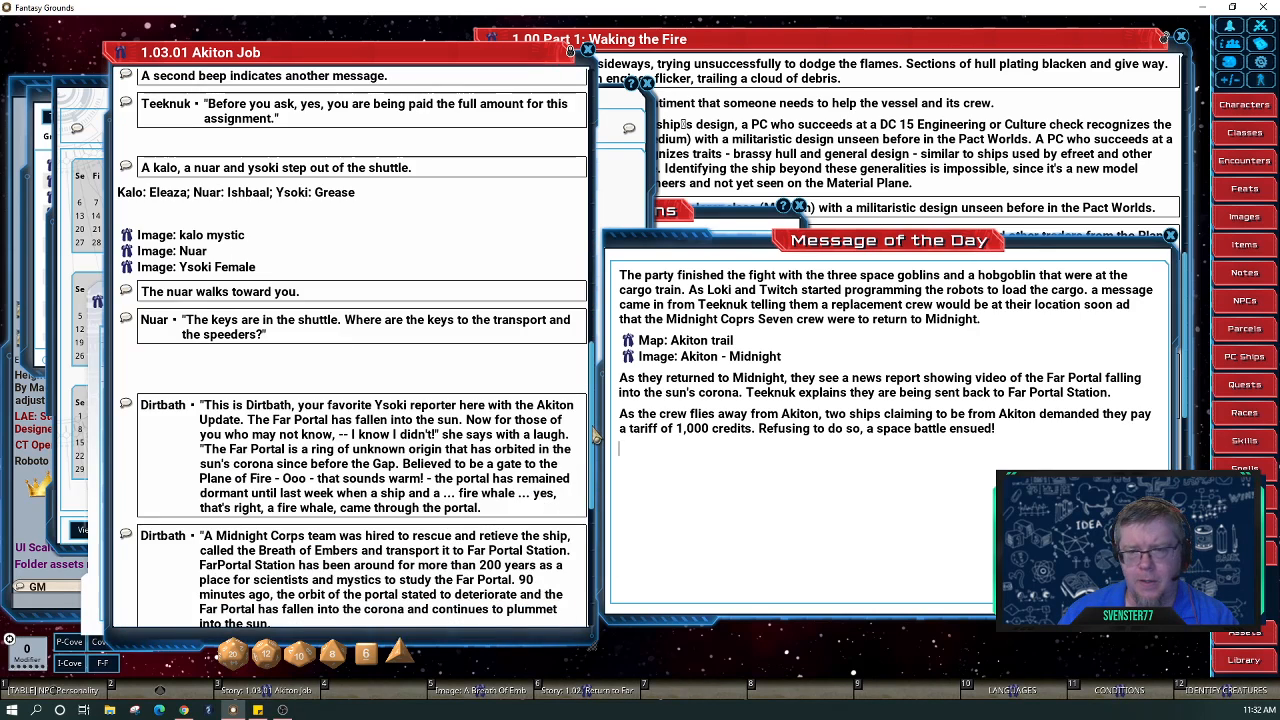
{"action": "scroll", "coordinate": [600, 468], "scroll_direction": "down", "scroll_amount": 8}
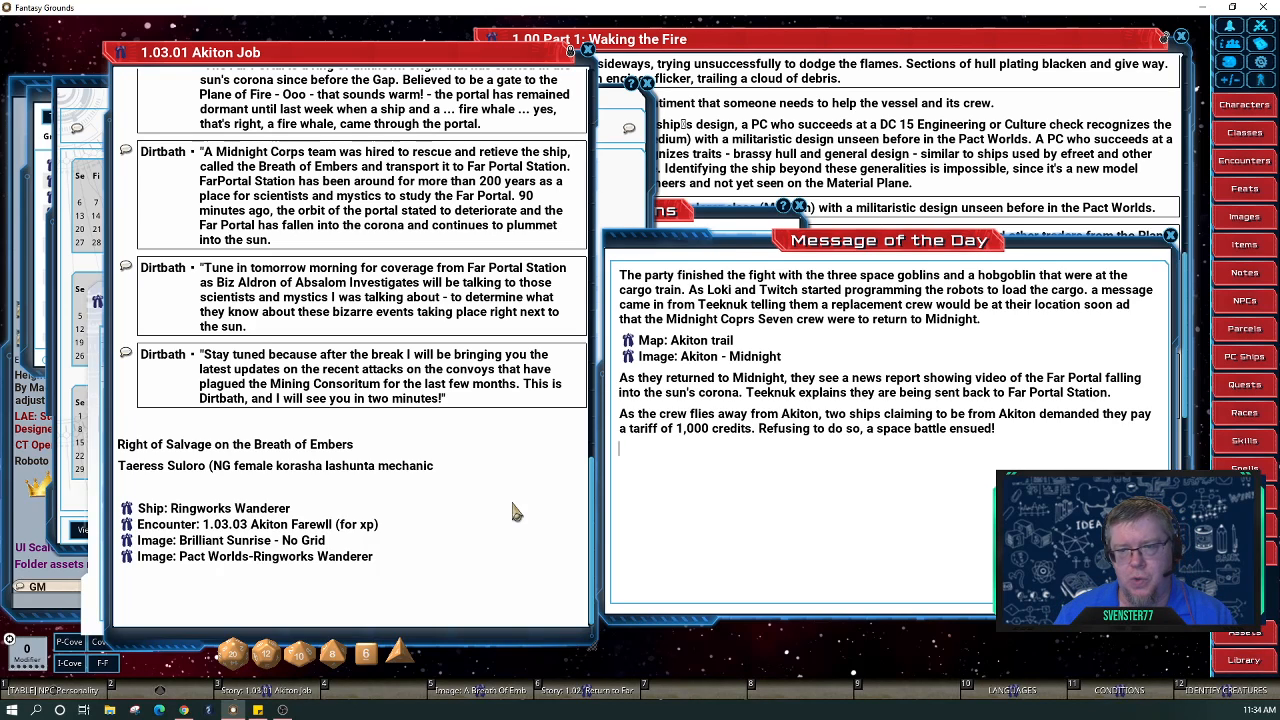
Check the Ringworks Wanderer ship record and add the Pact Worlds-Ringworks Wanderer image link below the message's last paragraph.
{"action": "left_click", "coordinate": [128, 509]}
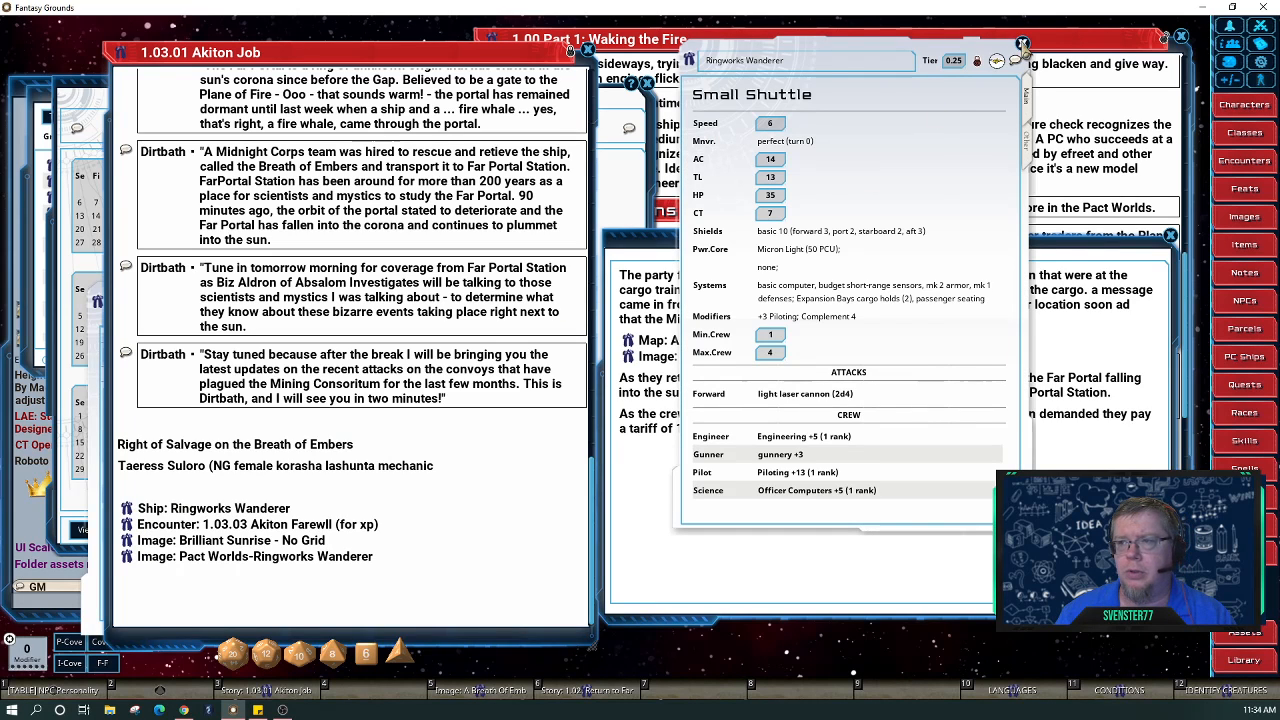
{"action": "left_click", "coordinate": [1022, 43]}
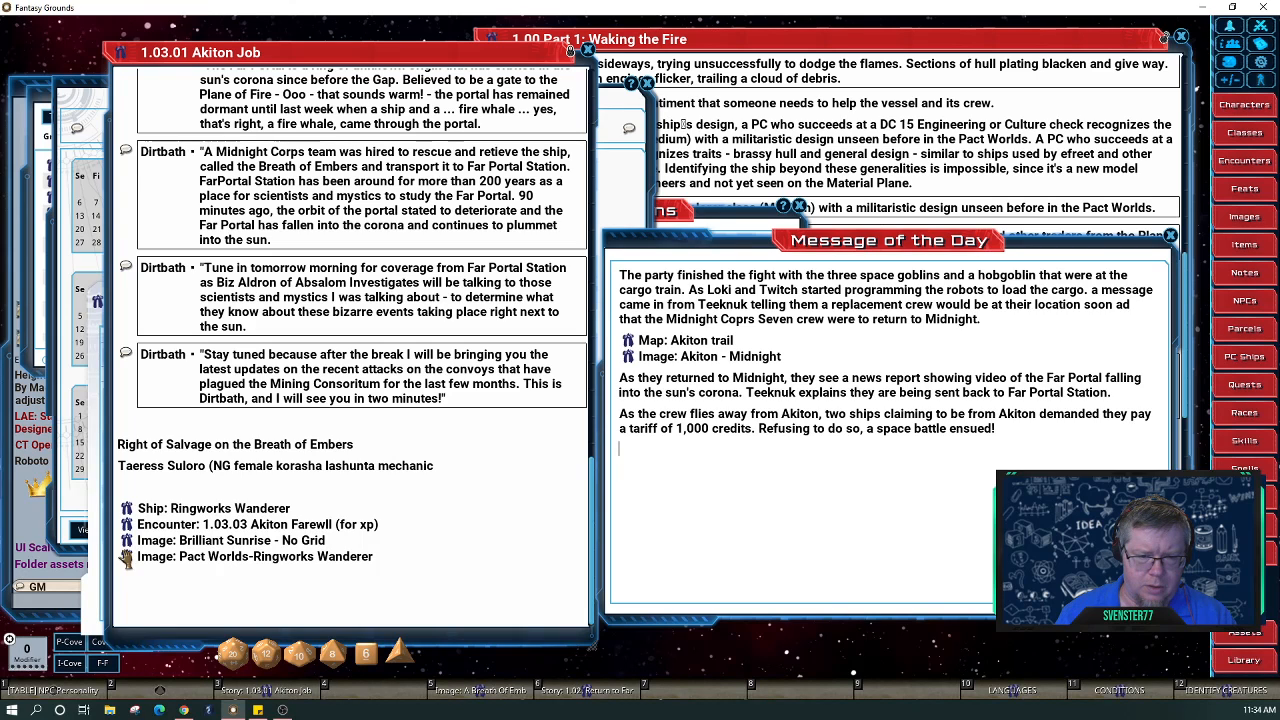
{"action": "left_click", "coordinate": [127, 558]}
{"action": "left_click_drag", "start_coordinate": [1165, 428], "coordinate": [130, 122]}
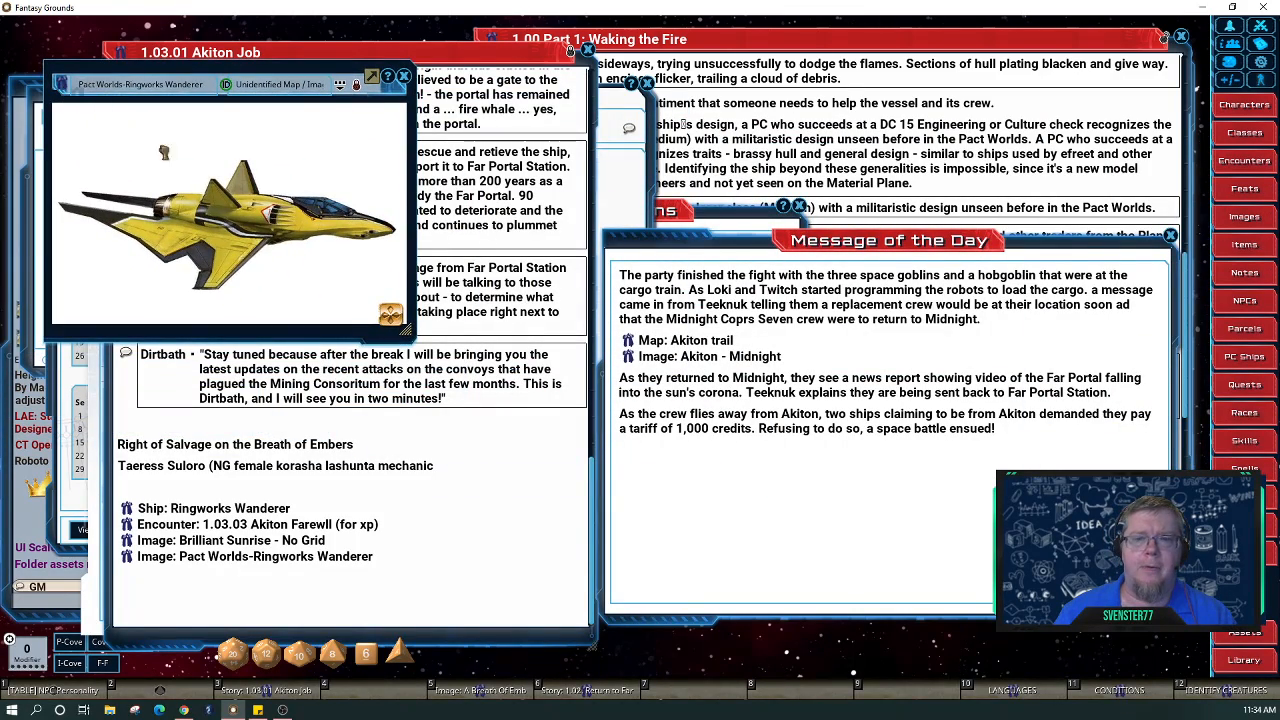
{"action": "left_click_drag", "start_coordinate": [636, 450], "coordinate": [642, 456]}
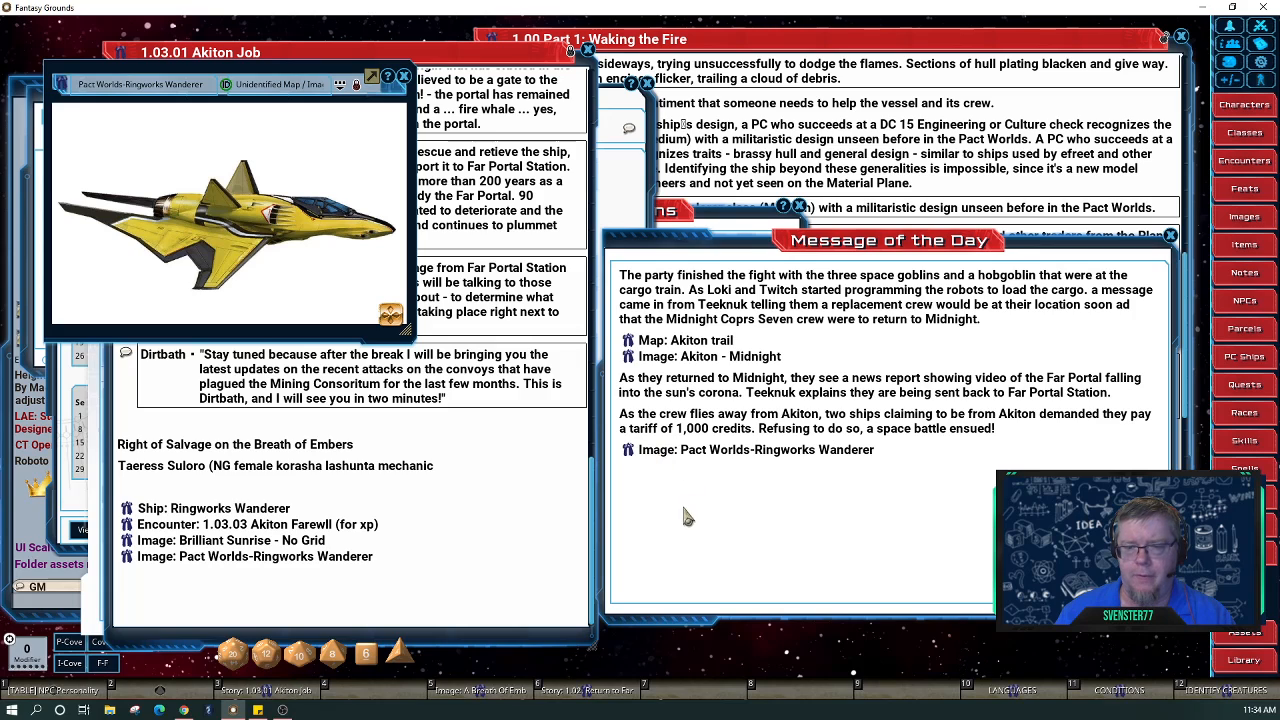
Add the Brilliant Sunrise - No Grid image link on a new line below the Ringworks Wanderer link.
{"action": "left_click", "coordinate": [893, 465]}
{"action": "key", "text": "Return"}
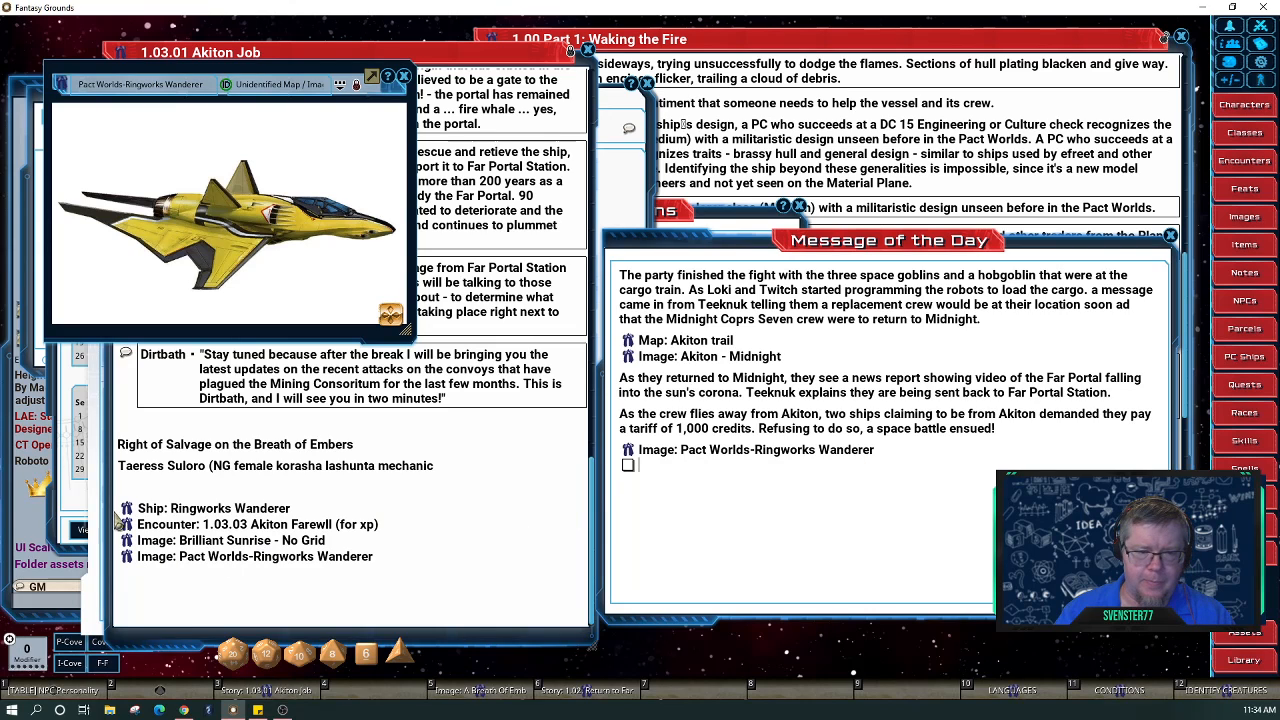
{"action": "left_click_drag", "start_coordinate": [128, 541], "coordinate": [648, 473]}
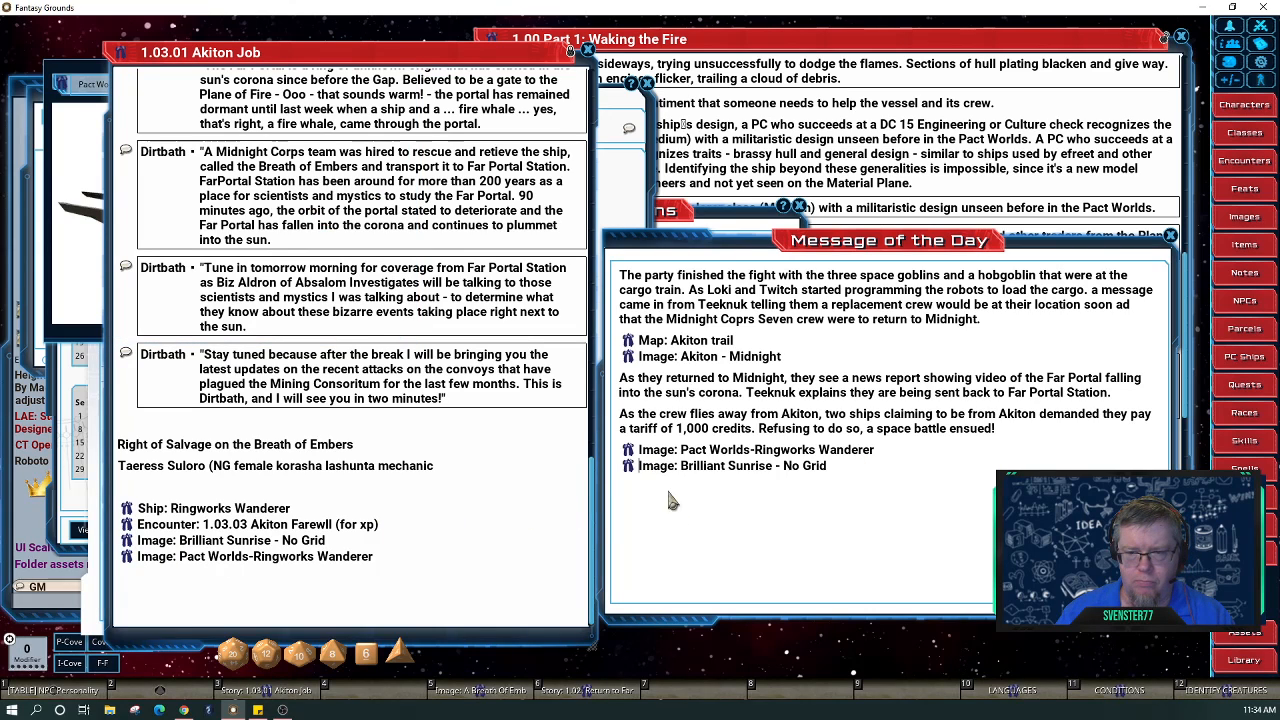
Examine the ship positions on the Brilliant Sunrise - No Grid map and close the map.
{"action": "left_click", "coordinate": [128, 540]}
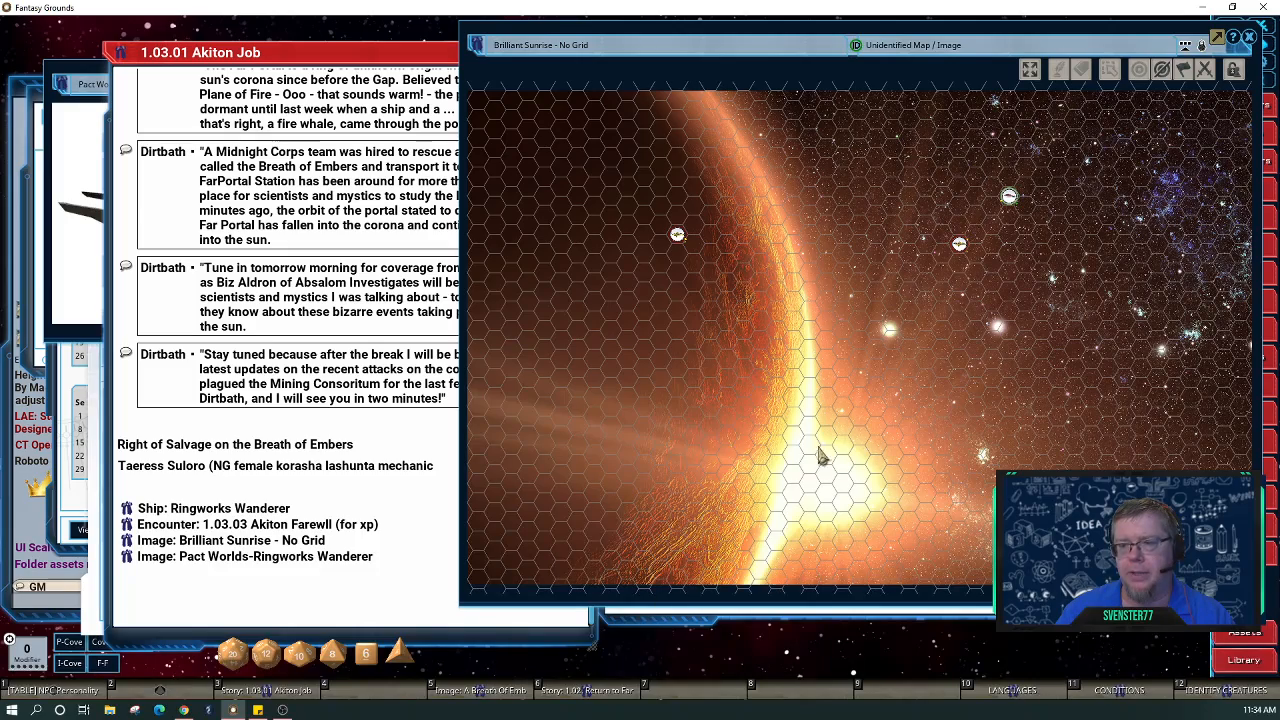
{"action": "scroll", "coordinate": [978, 222], "scroll_direction": "up", "scroll_amount": 5}
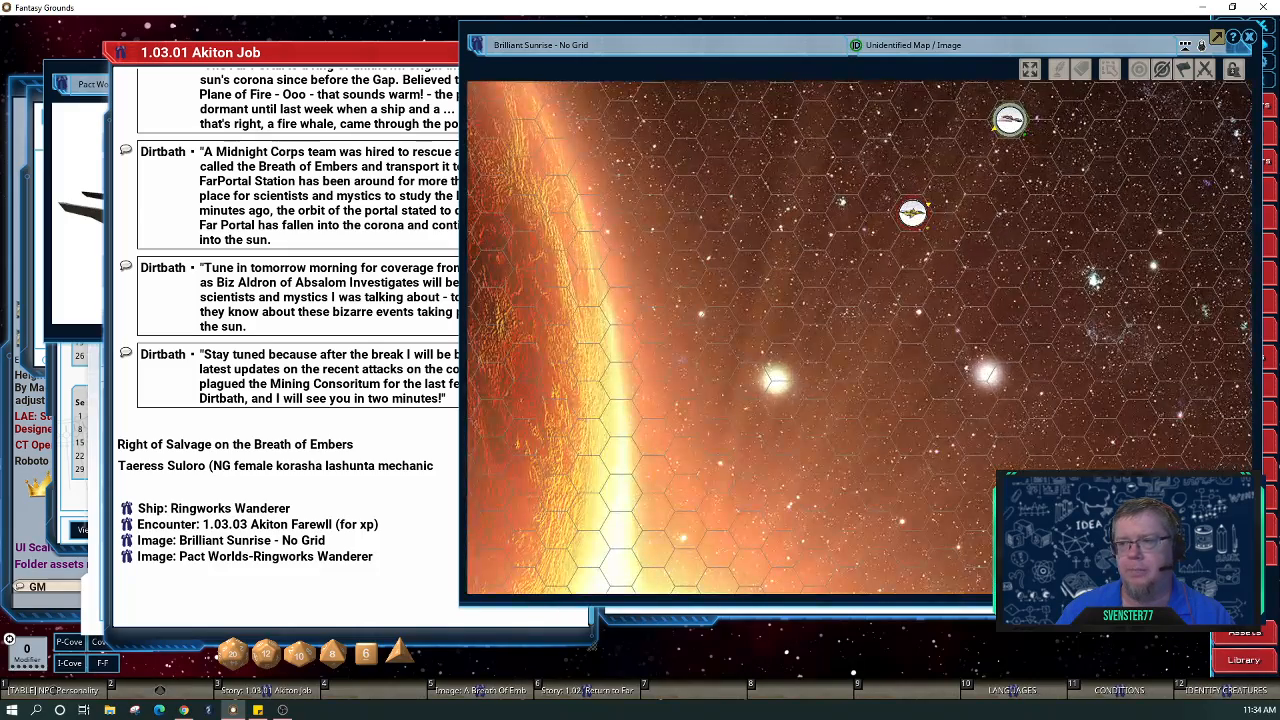
{"action": "left_click_drag", "start_coordinate": [978, 222], "coordinate": [1143, 434]}
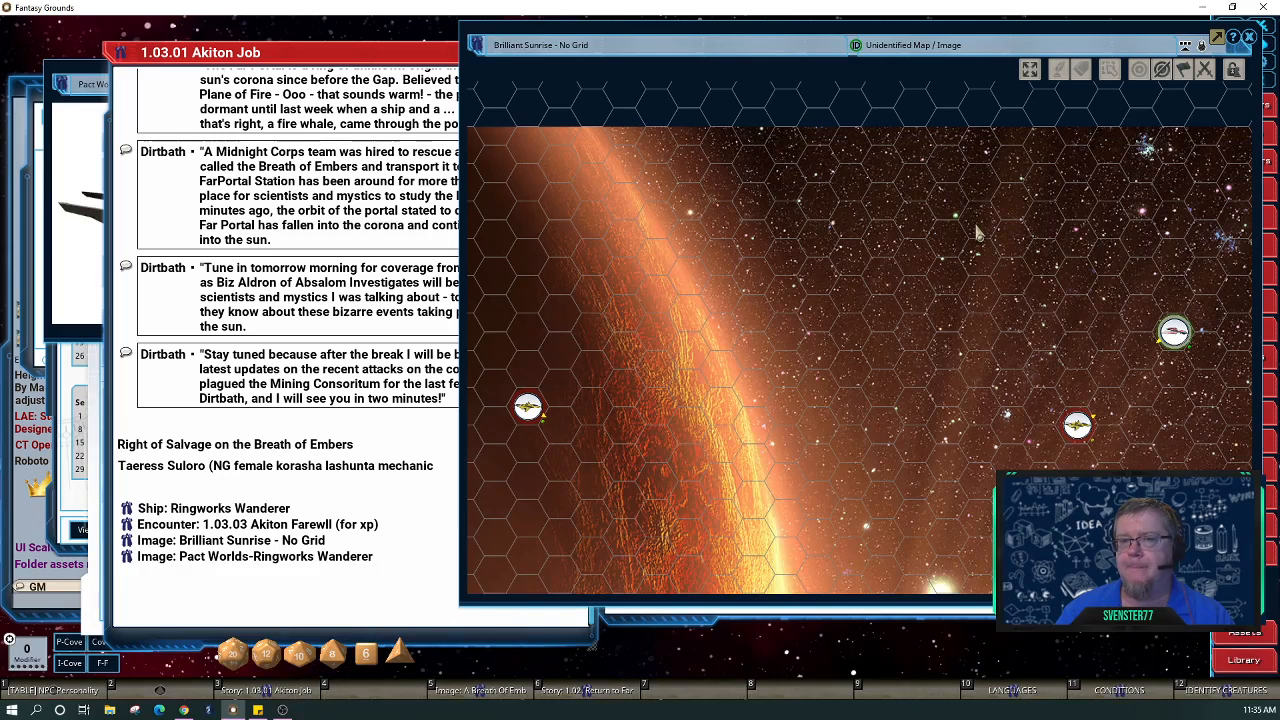
{"action": "left_click_drag", "start_coordinate": [930, 30], "coordinate": [830, 41]}
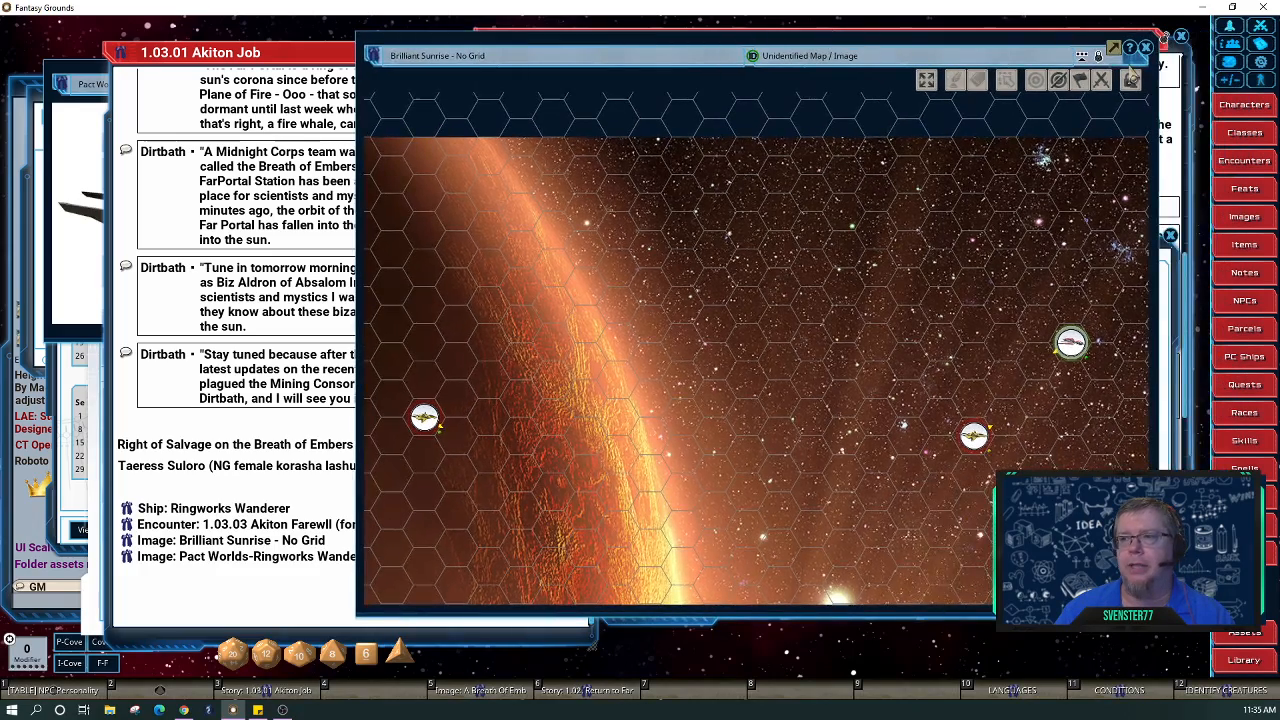
{"action": "left_click", "coordinate": [1143, 49]}
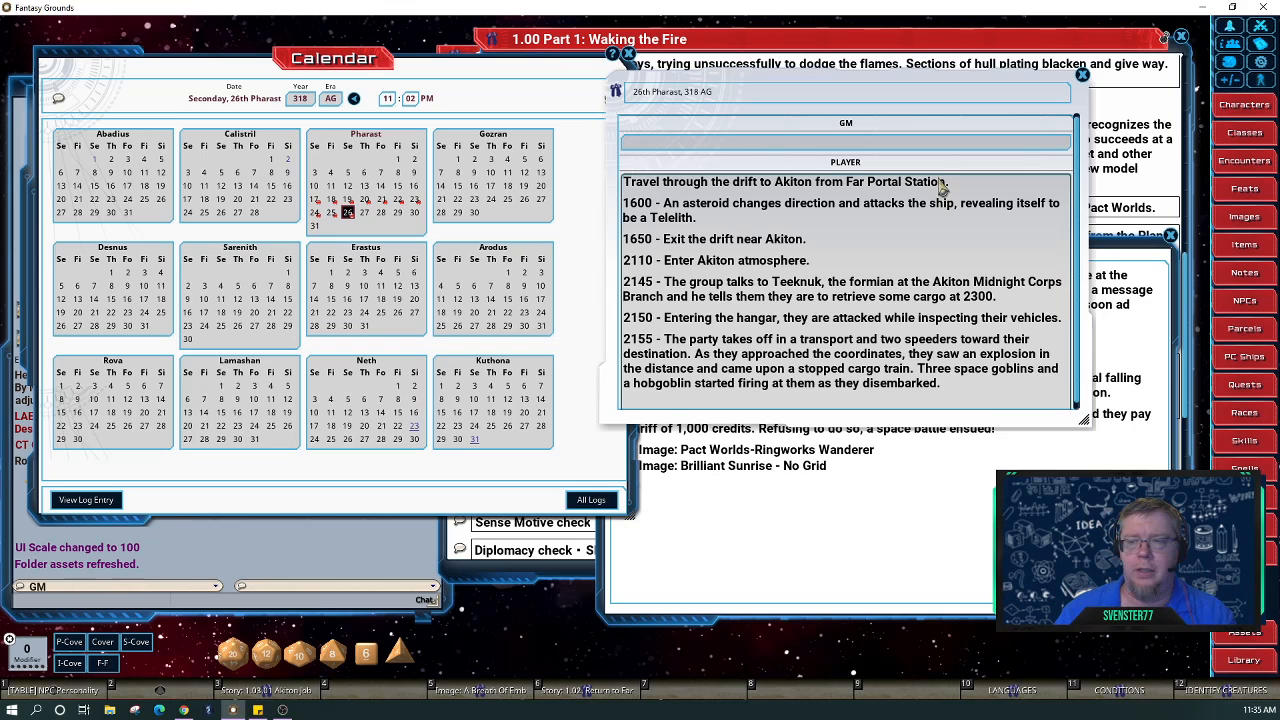
Extend the 26th Pharast player log with 2300, 2310 and 2320 entries, and advance the calendar to 12:02 AM on 27th Pharast.
{"action": "left_click_drag", "start_coordinate": [912, 77], "coordinate": [413, 103]}
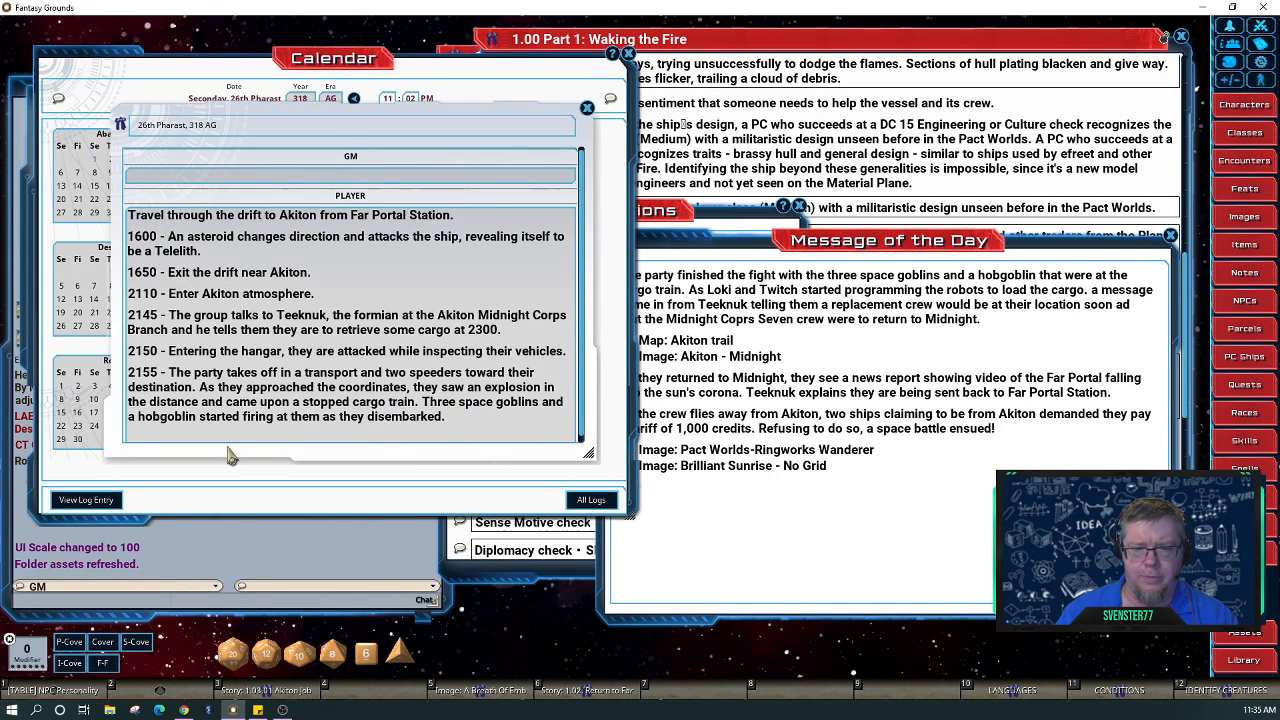
{"action": "left_click", "coordinate": [462, 428]}
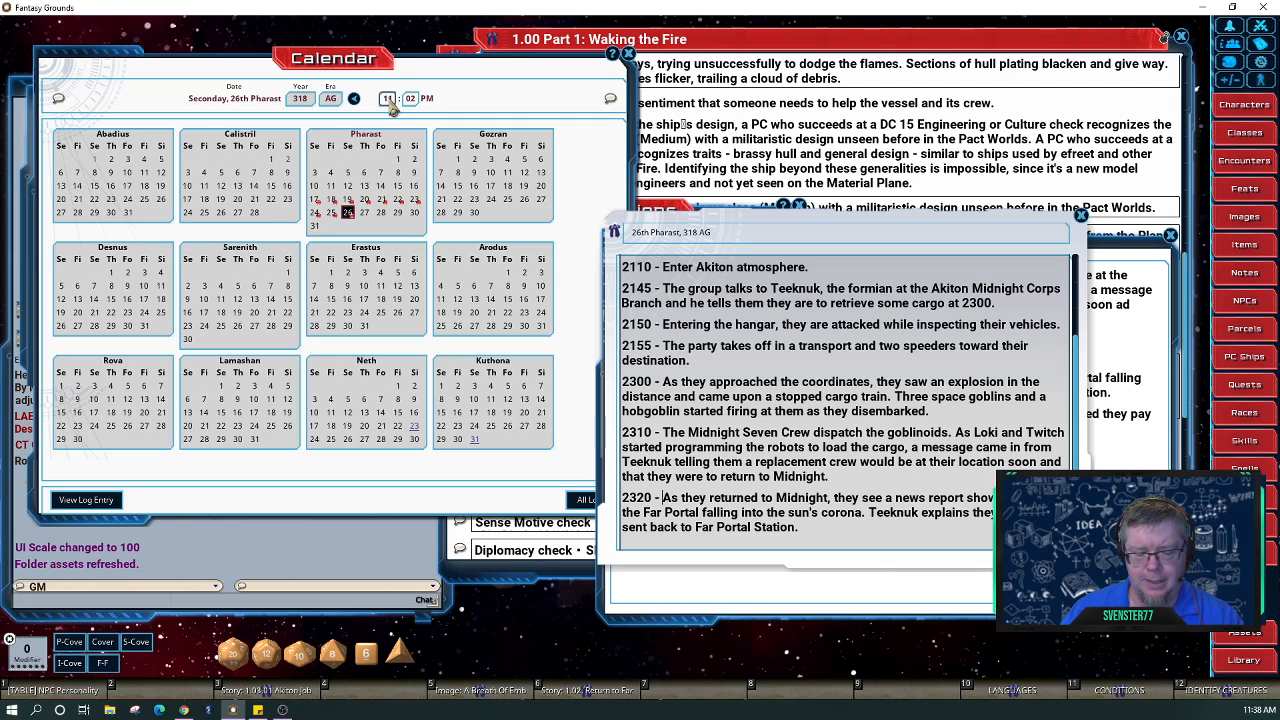
{"action": "key", "text": "ctrl"}
{"action": "scroll", "coordinate": [387, 98], "scroll_direction": "up", "scroll_amount": 1}
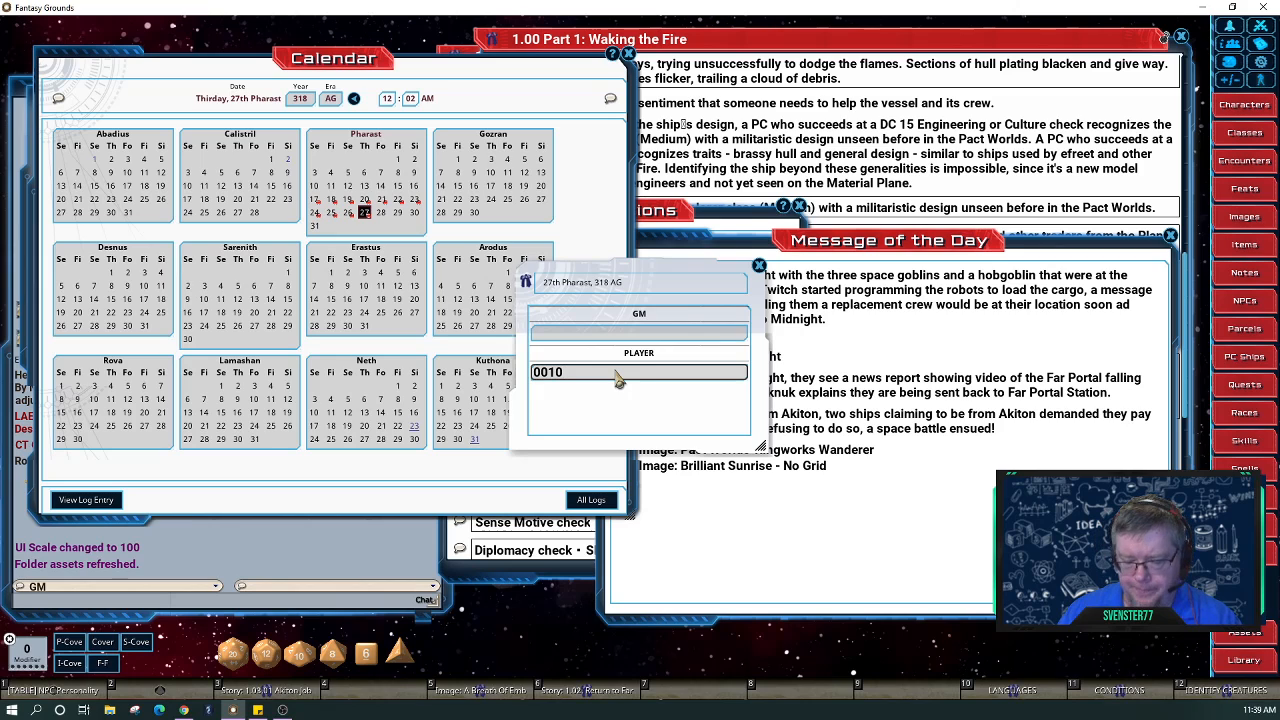
Record in the 27th Pharast player log that Teeknuk explains the return to Far Portal Station at 0010 and the party leaves Akiton at 0100.
{"action": "type", "text": "-"}
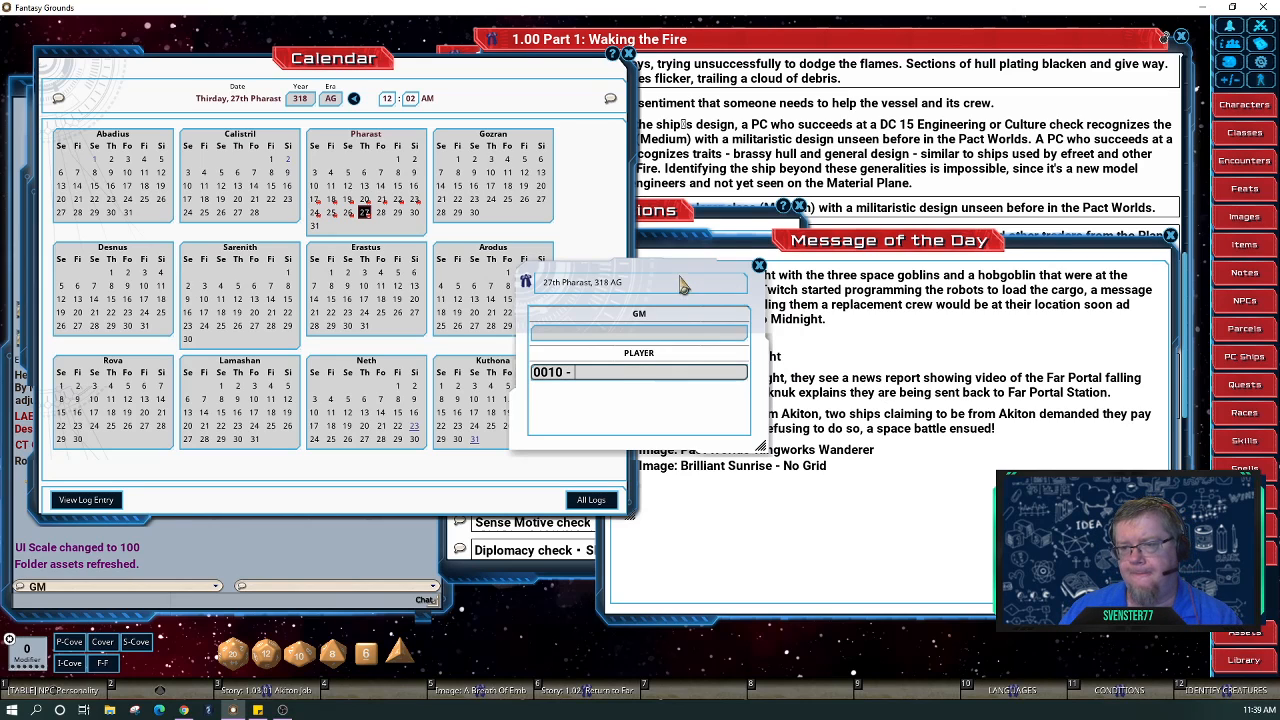
{"action": "left_click_drag", "start_coordinate": [668, 276], "coordinate": [254, 301]}
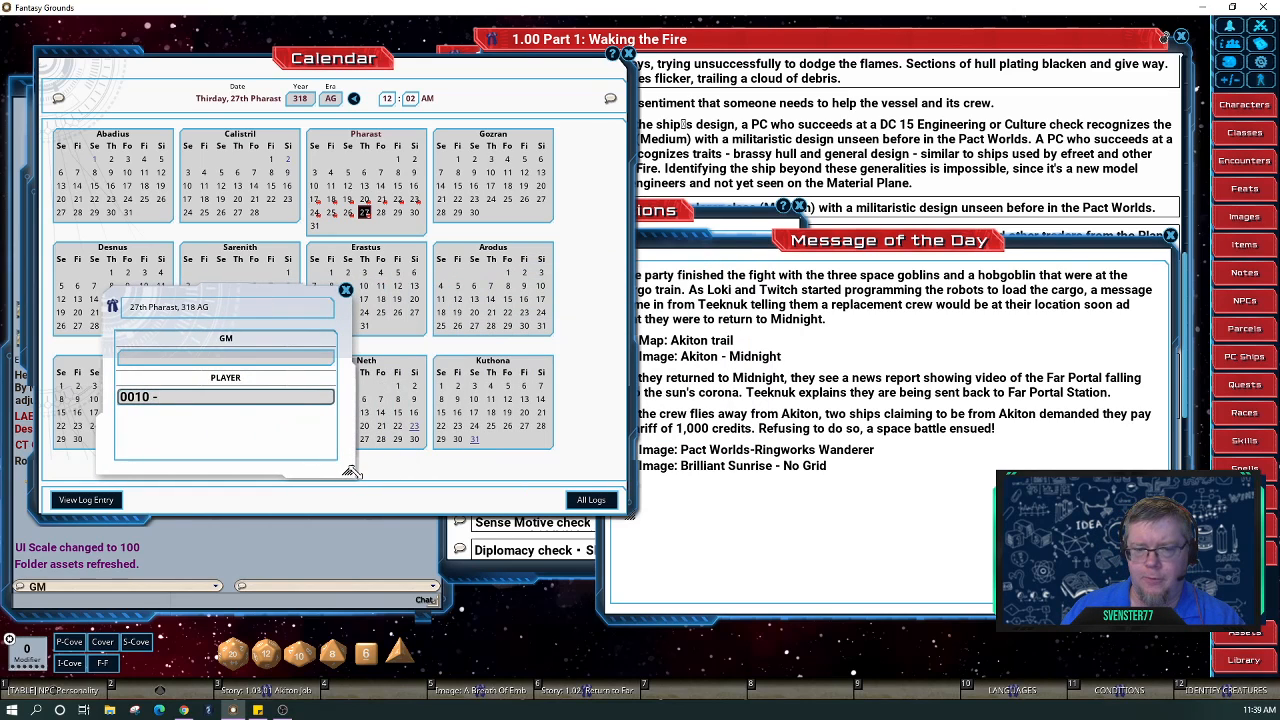
{"action": "left_click_drag", "start_coordinate": [350, 472], "coordinate": [558, 546]}
{"action": "type", "text": "Teeknuk explains they are being sent back to Far Portal Station."}
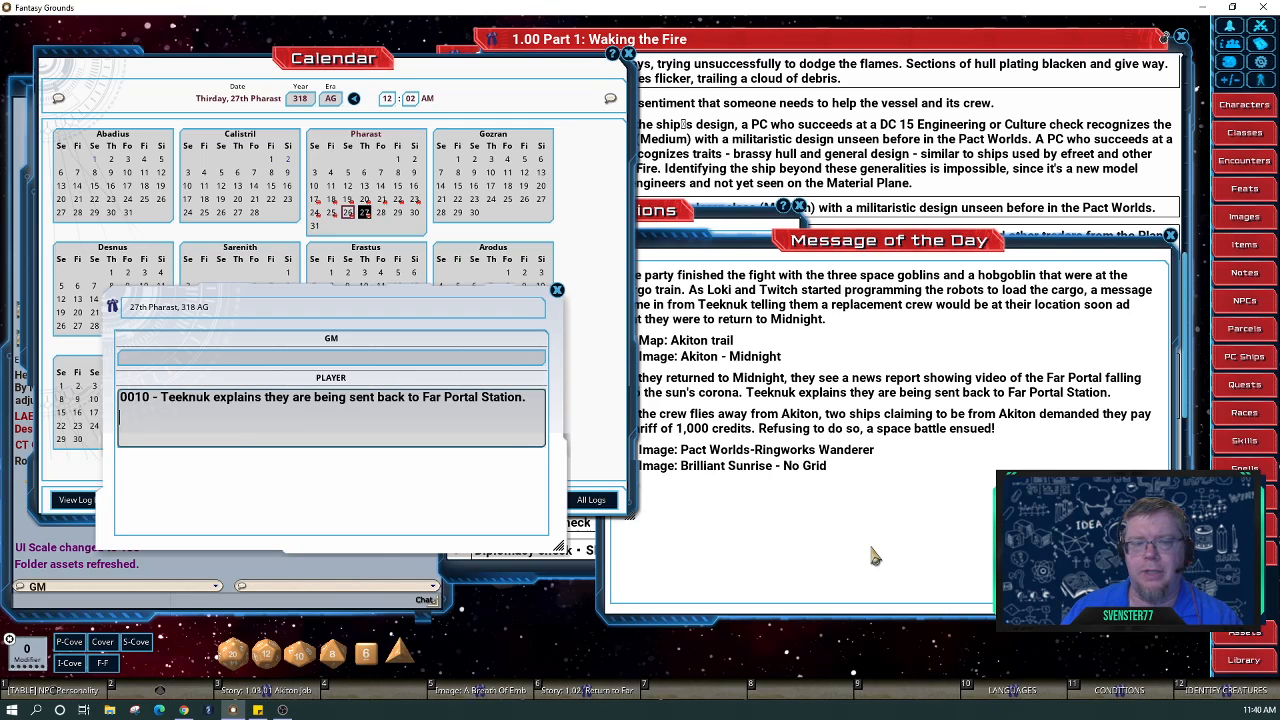
{"action": "type", "text": "0100 - They leave Akiton."}
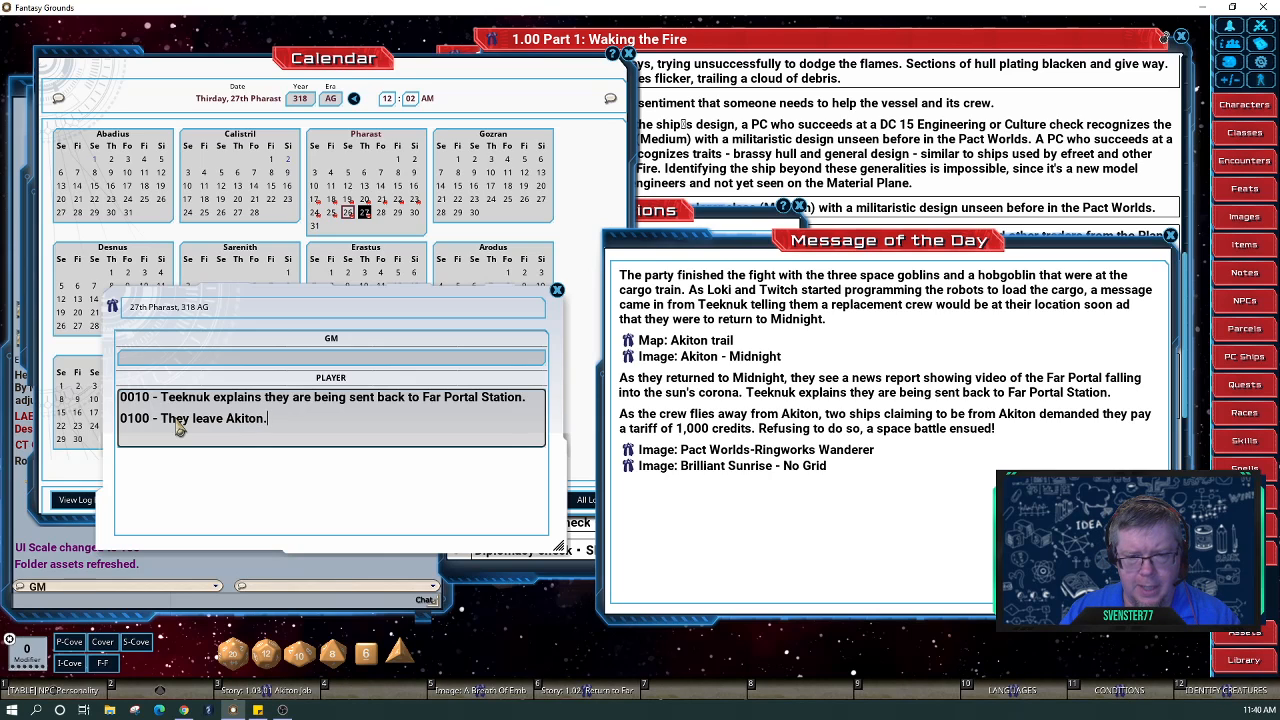
Start an 02 entry below the 0100 line of the 27th Pharast log, and close the Options and log windows.
{"action": "key", "text": "Return"}
{"action": "type", "text": "-"}
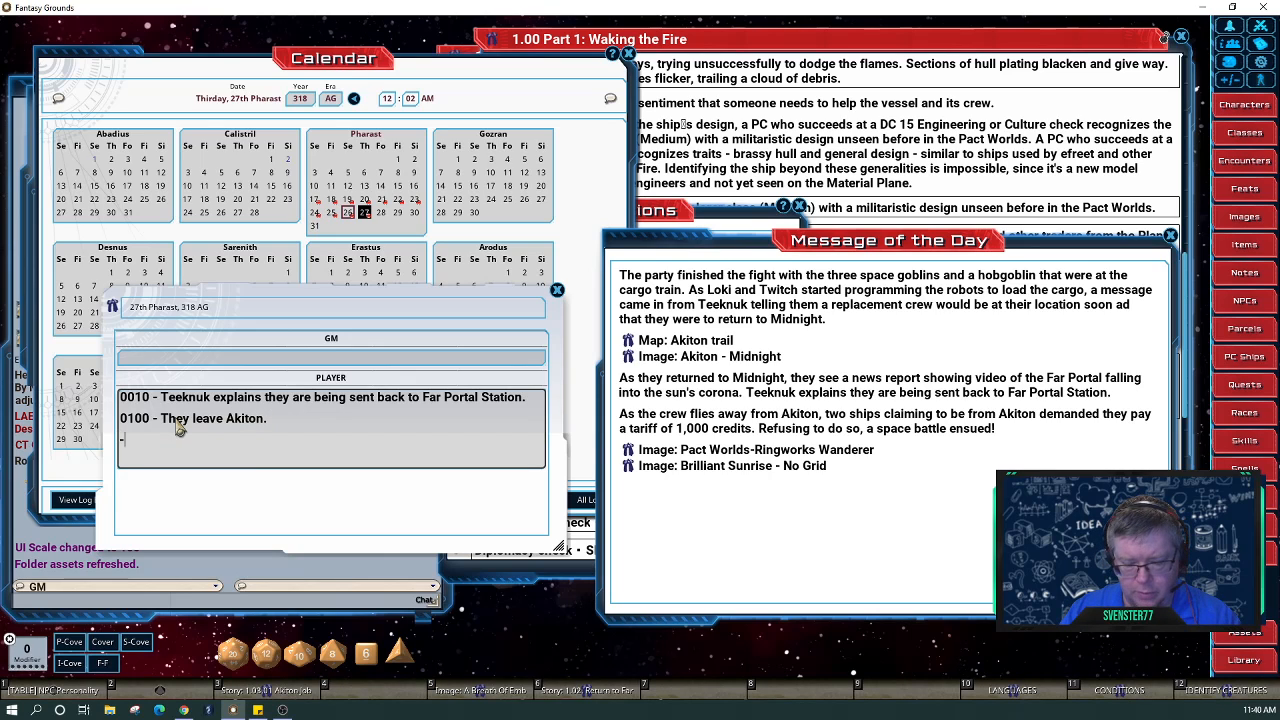
{"action": "key", "text": "BackSpace"}
{"action": "type", "text": "02"}
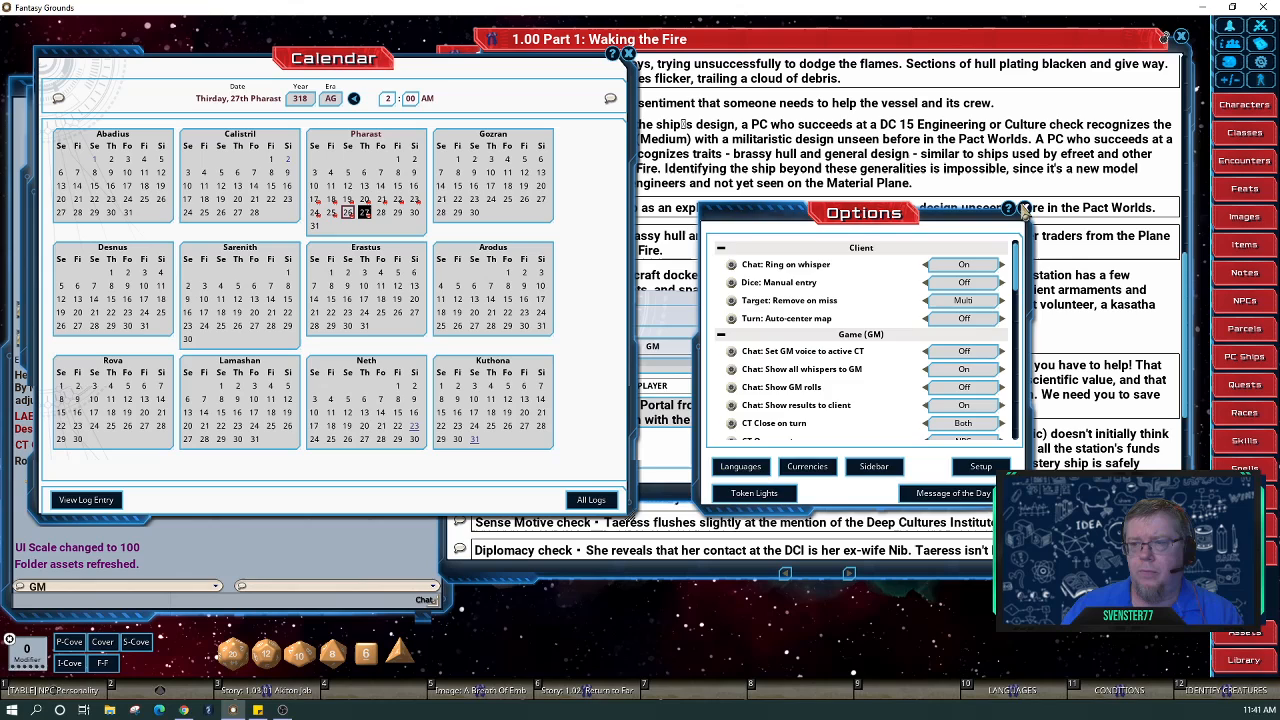
{"action": "left_click", "coordinate": [1027, 211]}
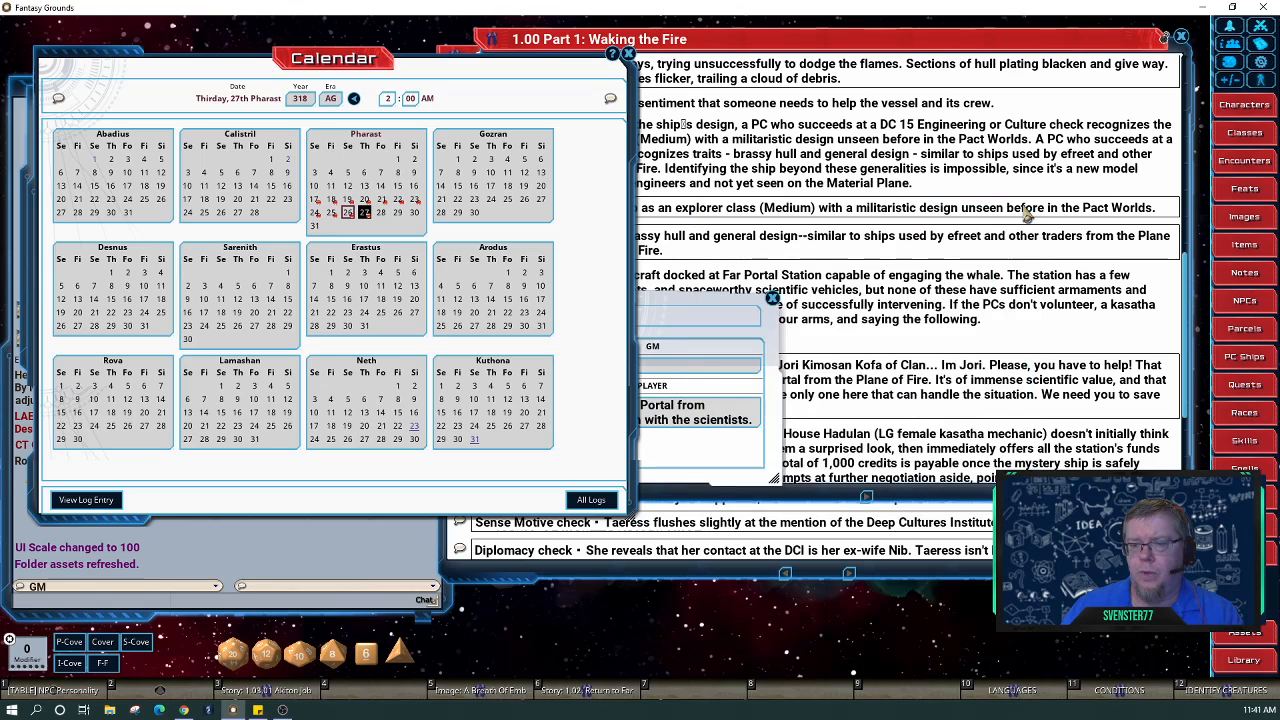
{"action": "left_click", "coordinate": [773, 300]}
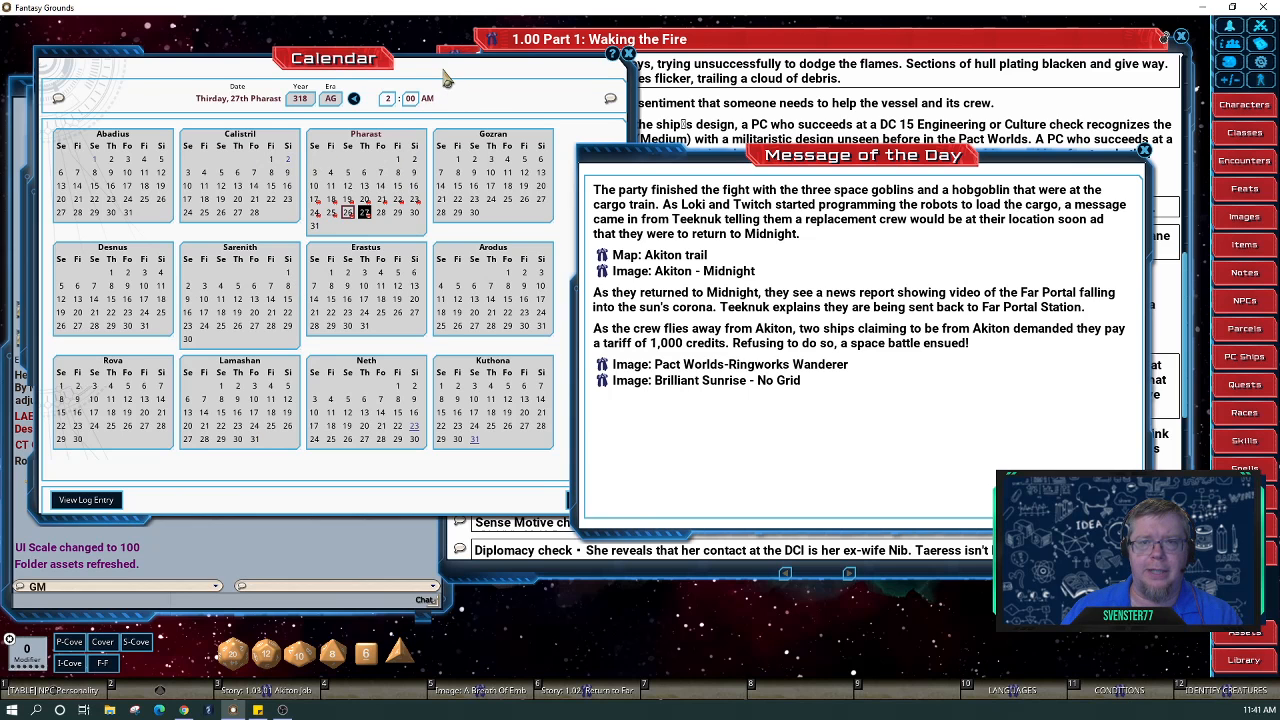
Announce the calendar's current date, Thirday, 27th Pharast, 318 AG, in the chat.
{"action": "left_click_drag", "start_coordinate": [442, 69], "coordinate": [497, 52]}
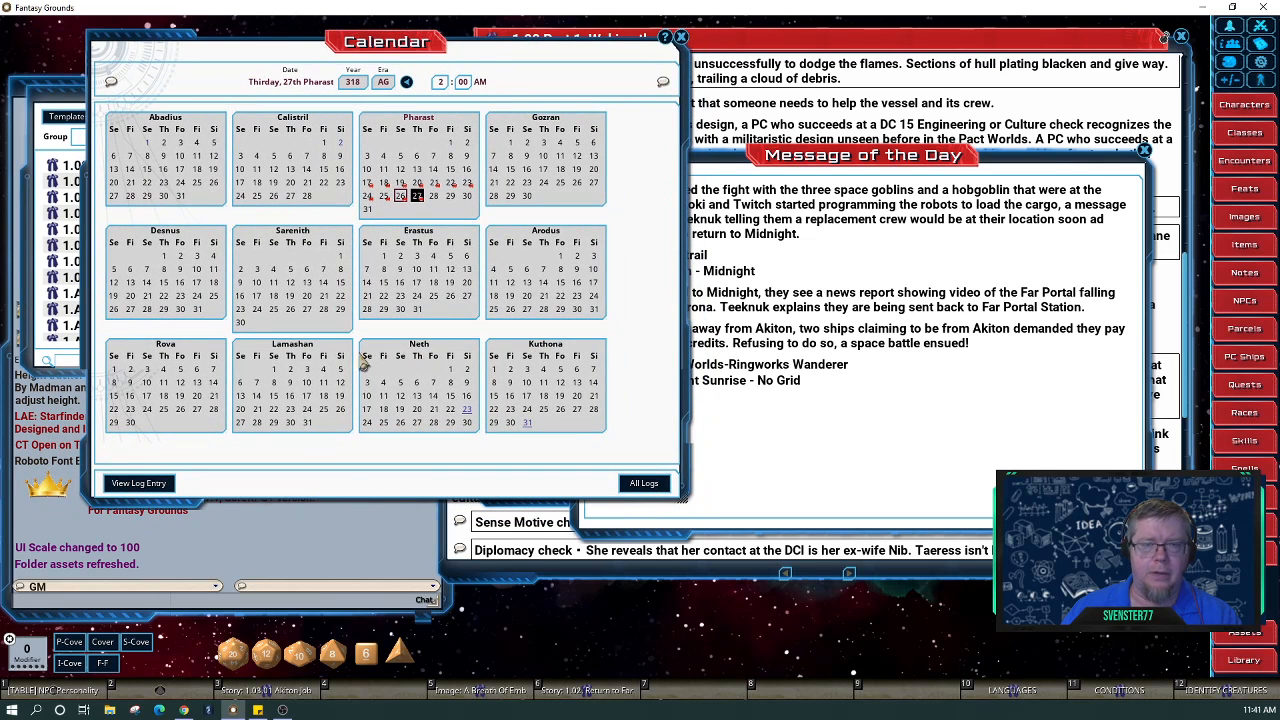
{"action": "left_click", "coordinate": [110, 83]}
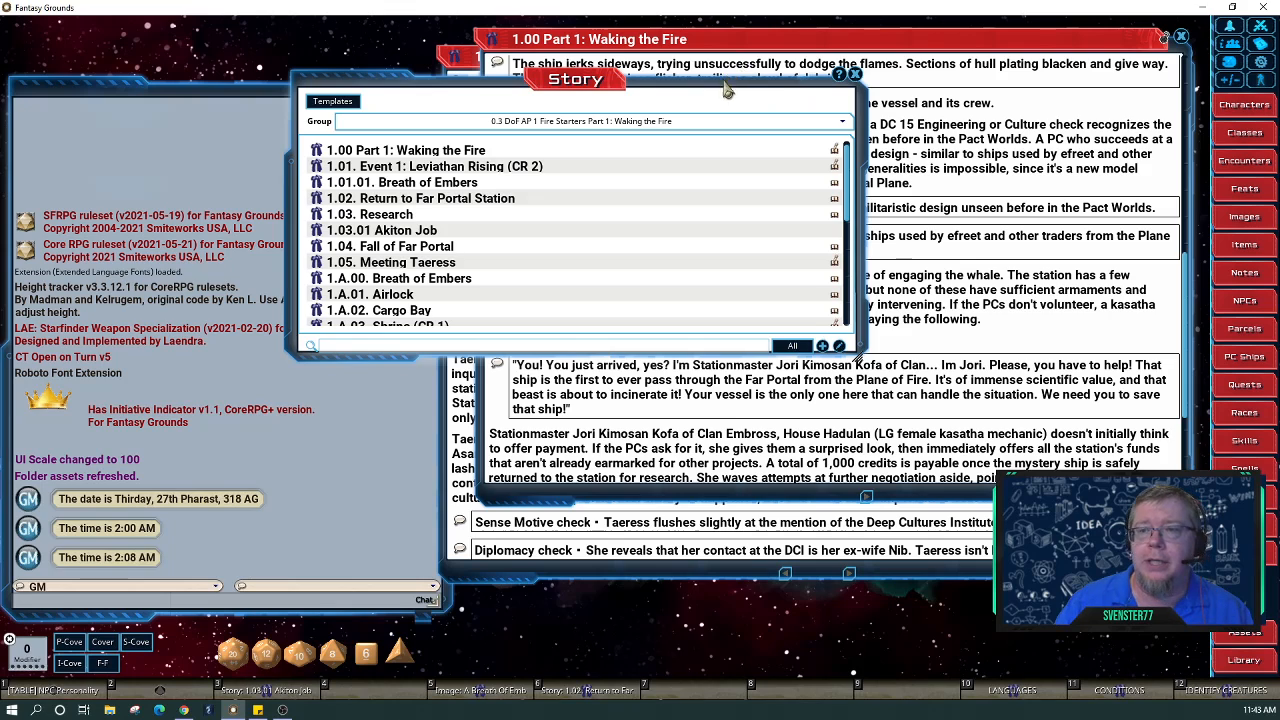
Go through the adventure stories up to 2.02. Event 2: Inspection (CR 2) and read its Creatures section.
{"action": "left_click_drag", "start_coordinate": [738, 78], "coordinate": [451, 42]}
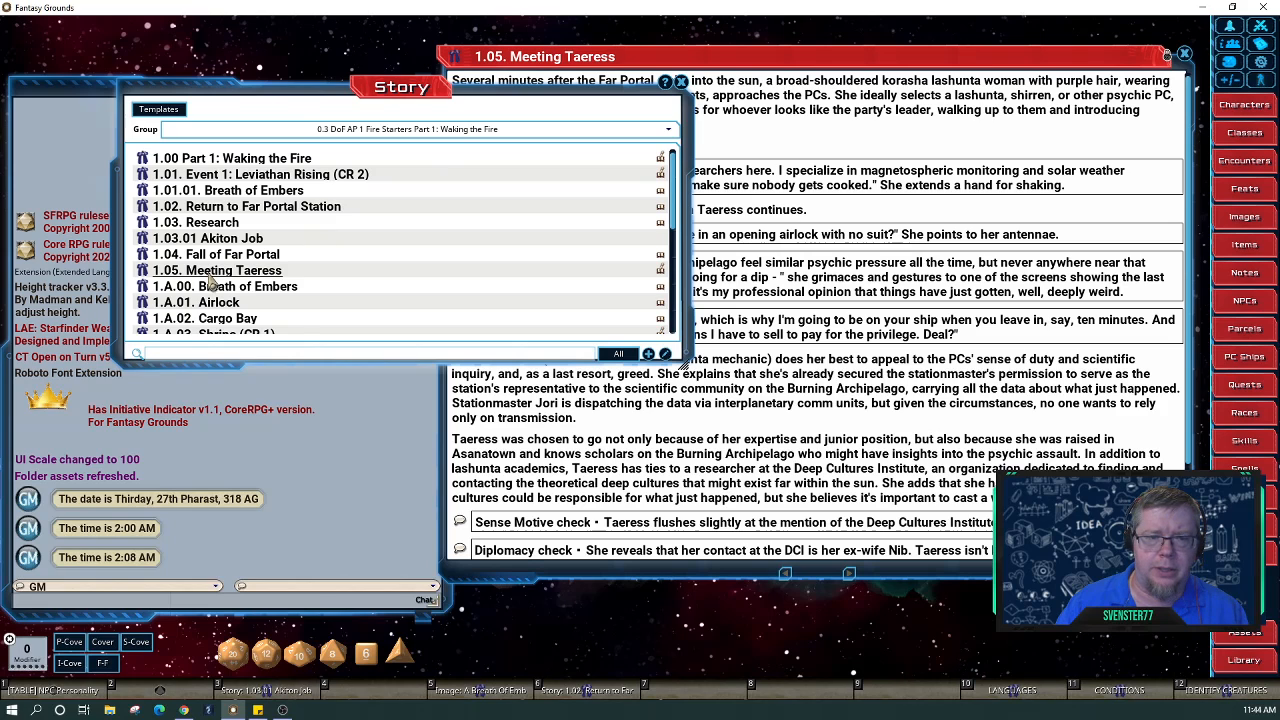
{"action": "scroll", "coordinate": [209, 280], "scroll_direction": "down", "scroll_amount": 2}
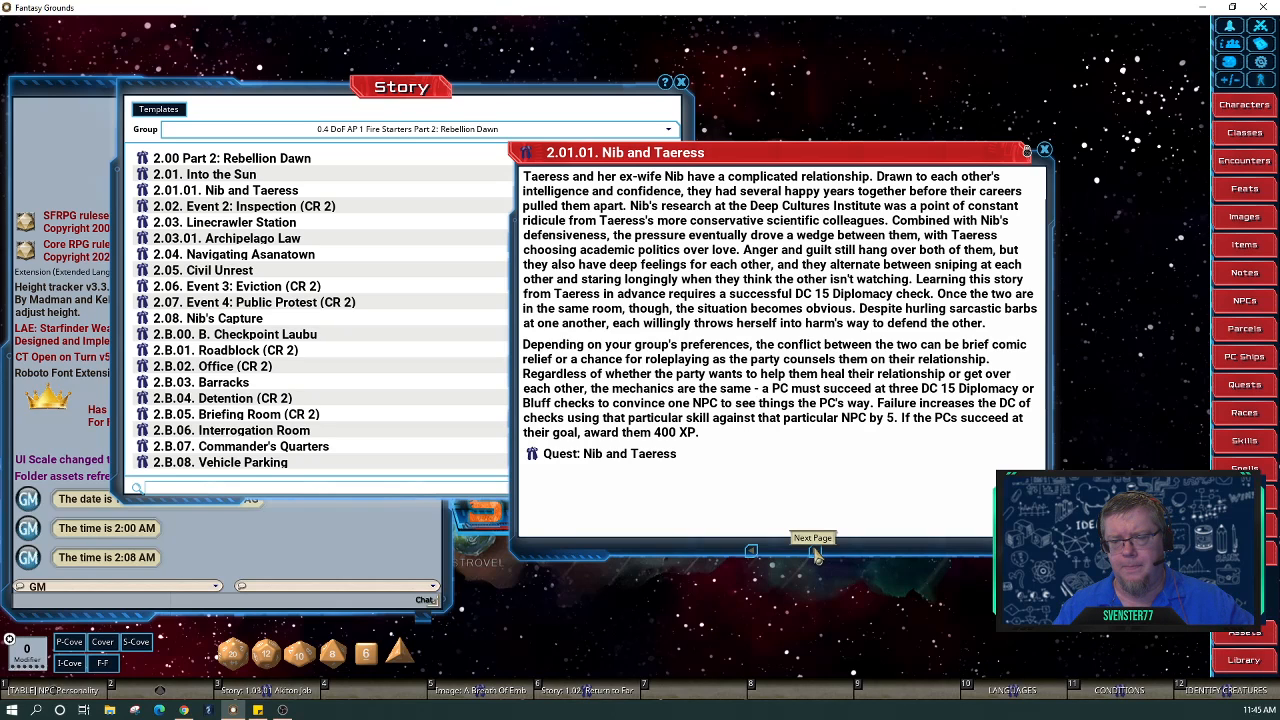
{"action": "left_click", "coordinate": [817, 556]}
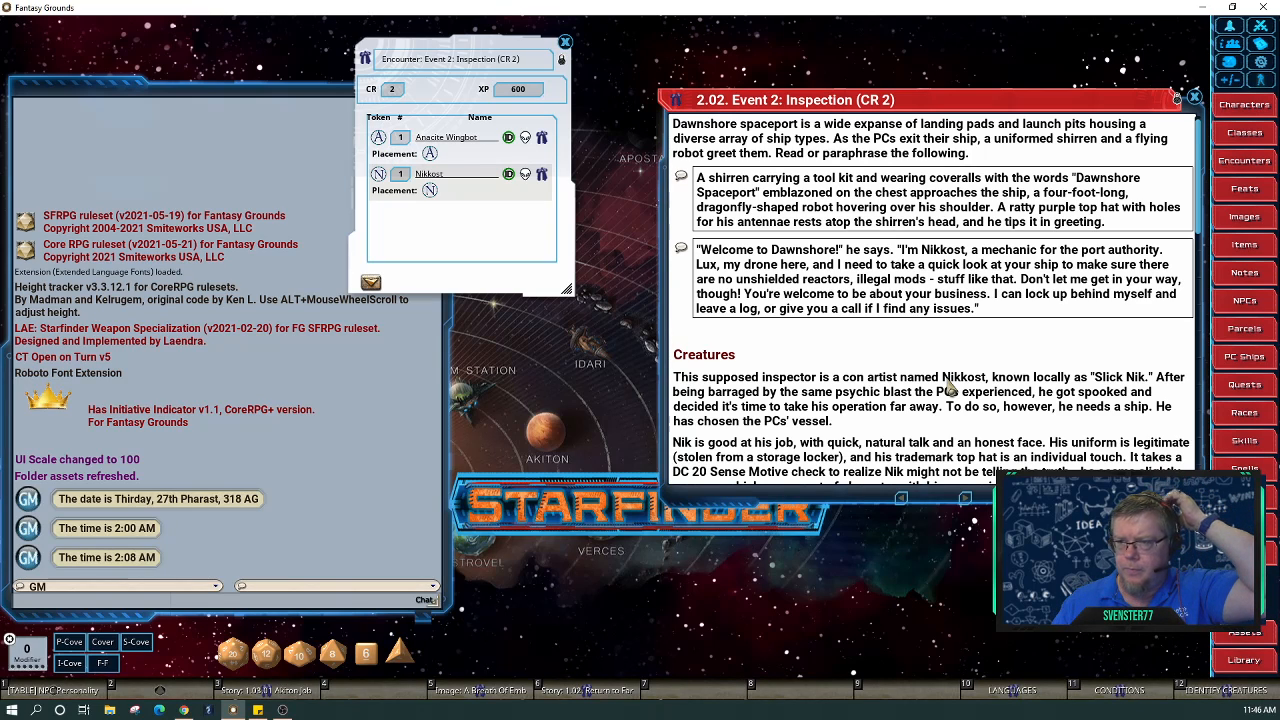
{"action": "scroll", "coordinate": [919, 351], "scroll_direction": "down", "scroll_amount": 3}
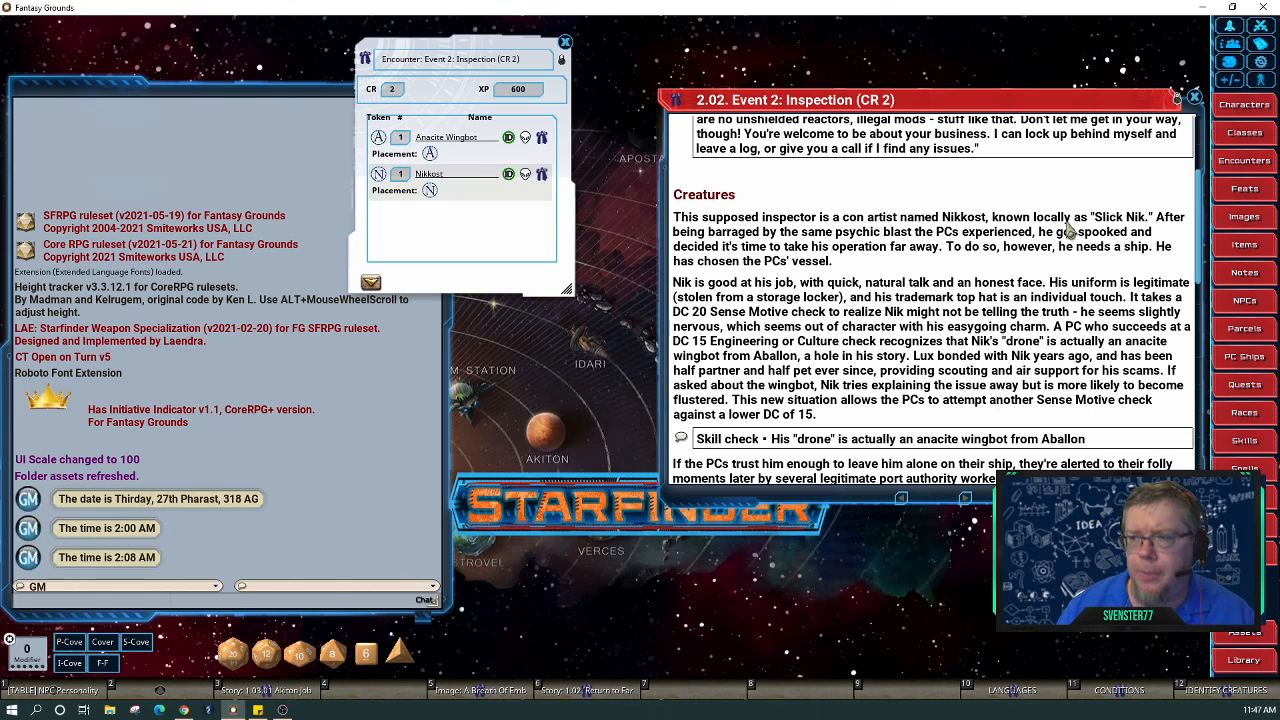
Search the campaign images for shirren, compare the Shirren, Shirren Male and Shirrens pictures, and close the rejected previews.
{"action": "left_click", "coordinate": [1244, 216]}
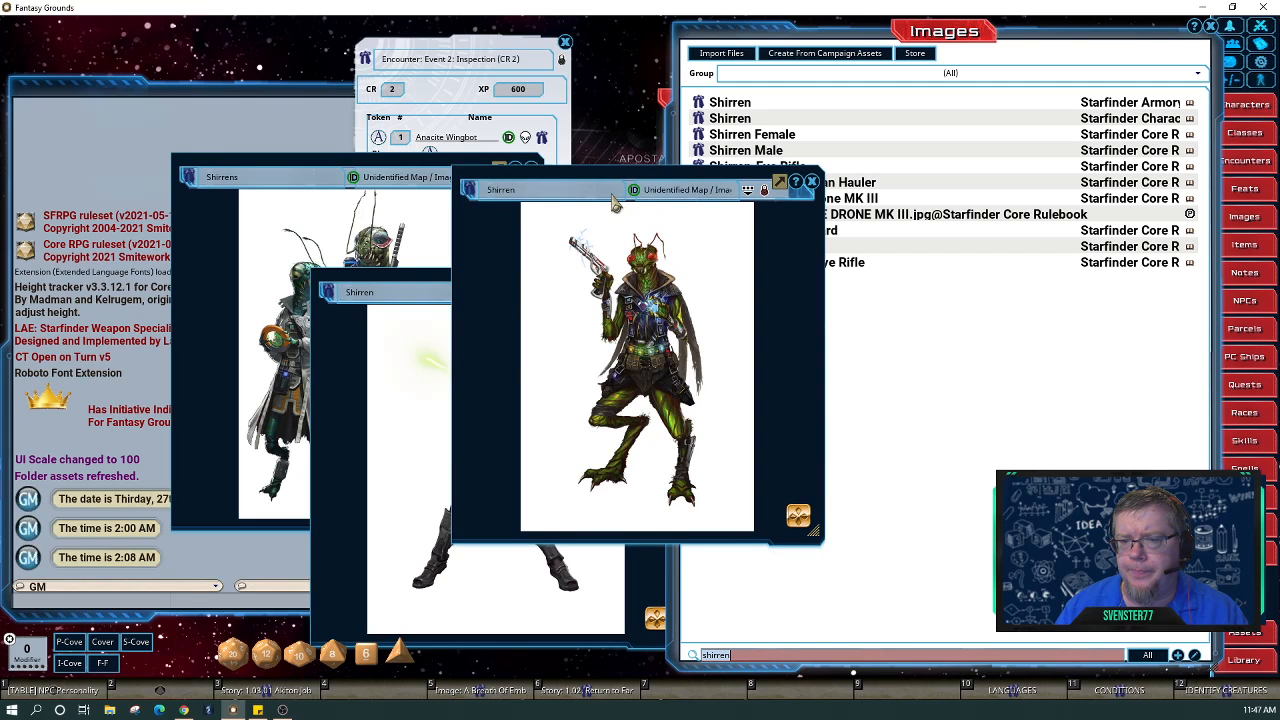
{"action": "left_click_drag", "start_coordinate": [609, 188], "coordinate": [396, 203]}
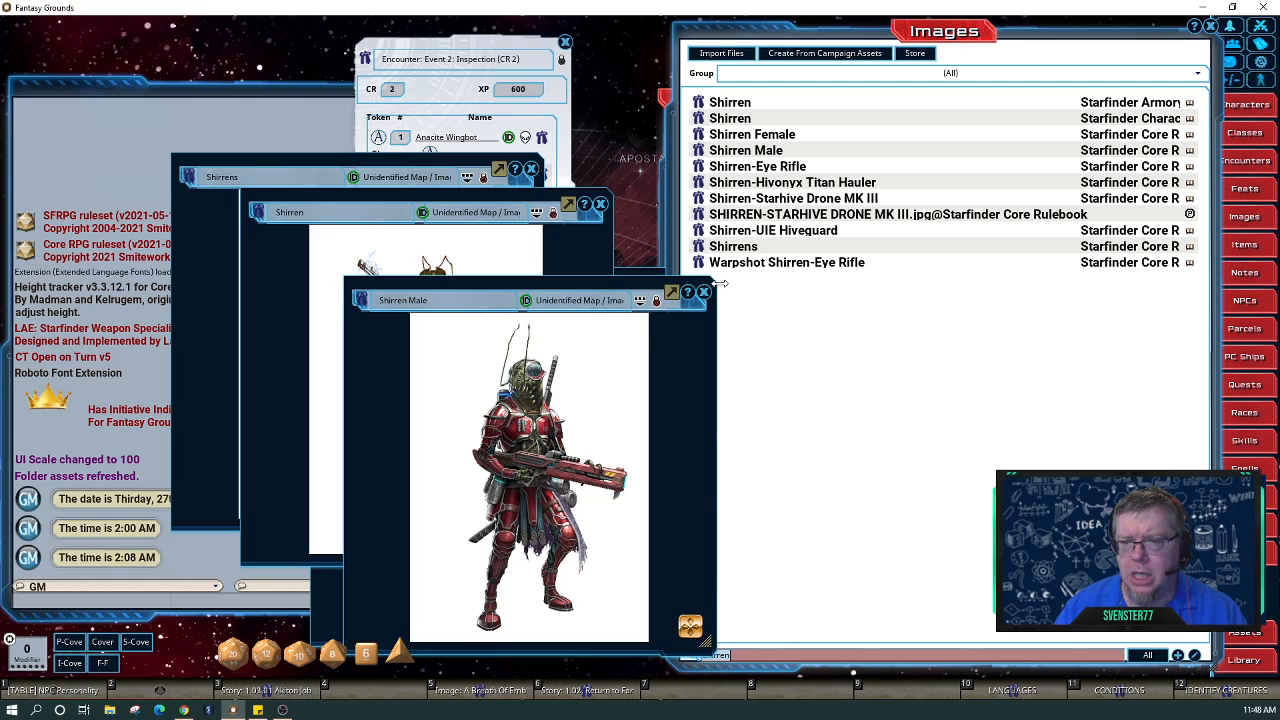
{"action": "left_click", "coordinate": [704, 292]}
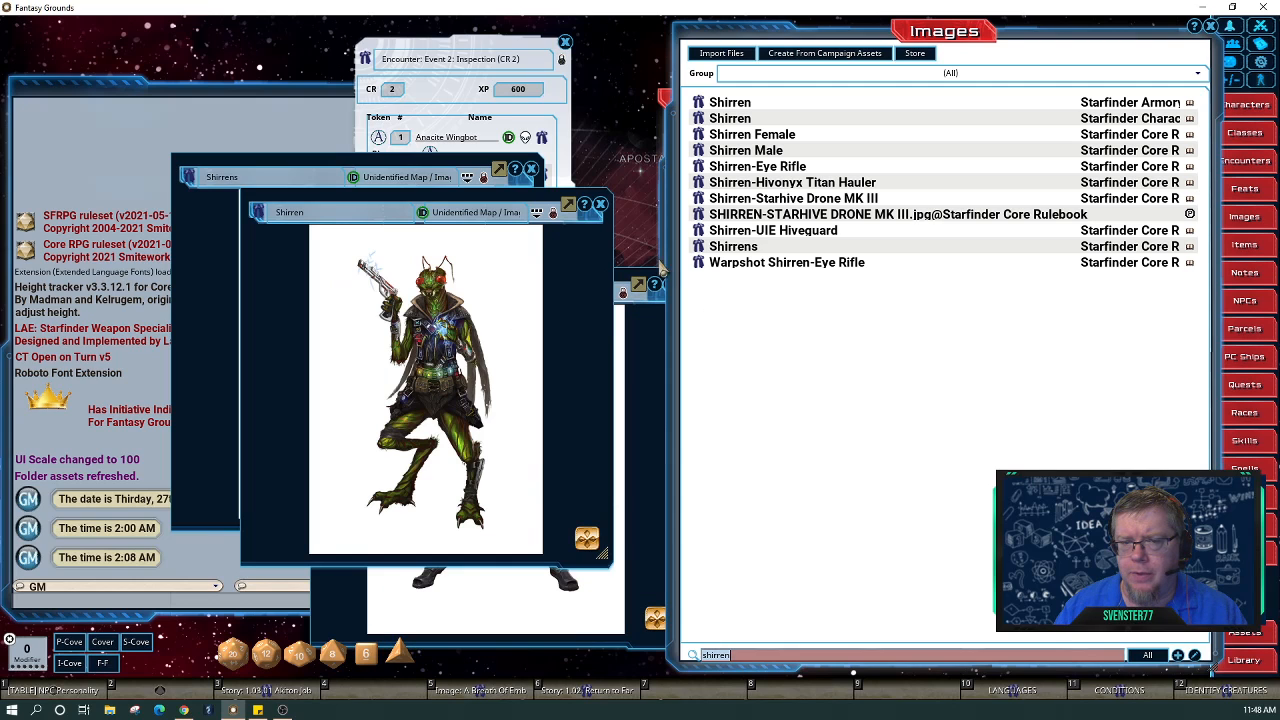
{"action": "left_click", "coordinate": [600, 204]}
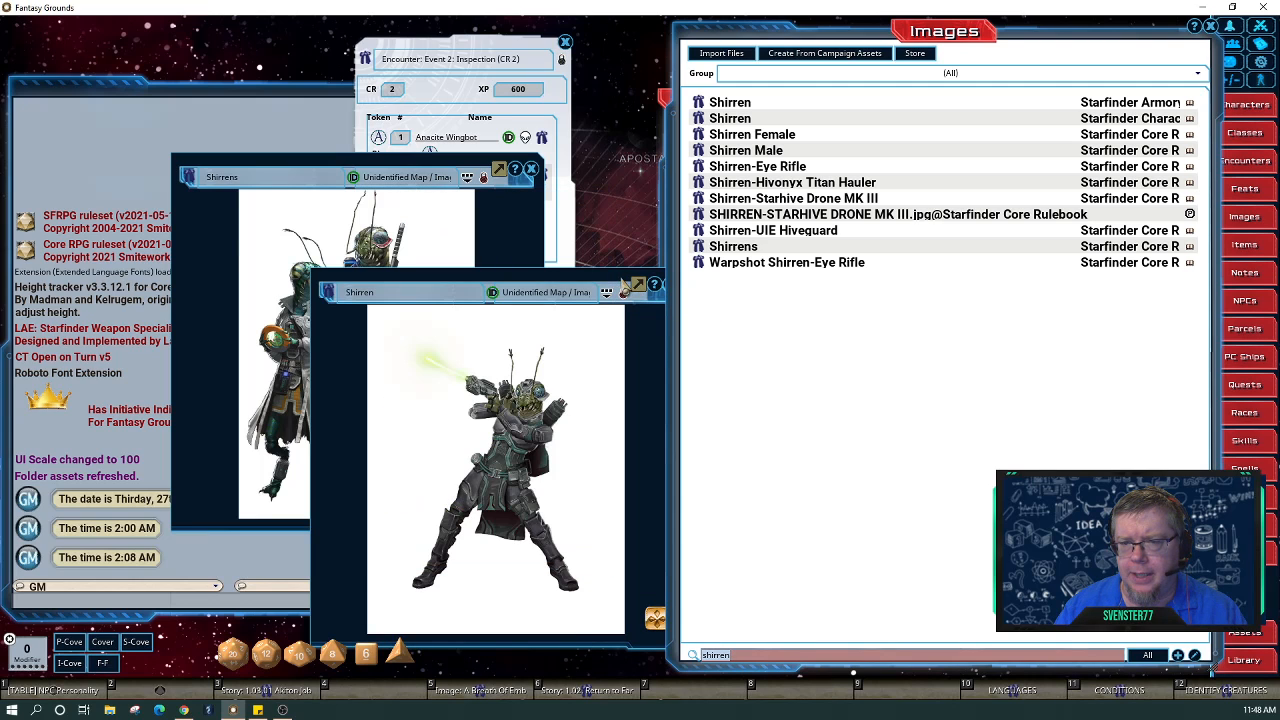
{"action": "left_click", "coordinate": [624, 281]}
{"action": "left_click", "coordinate": [671, 285]}
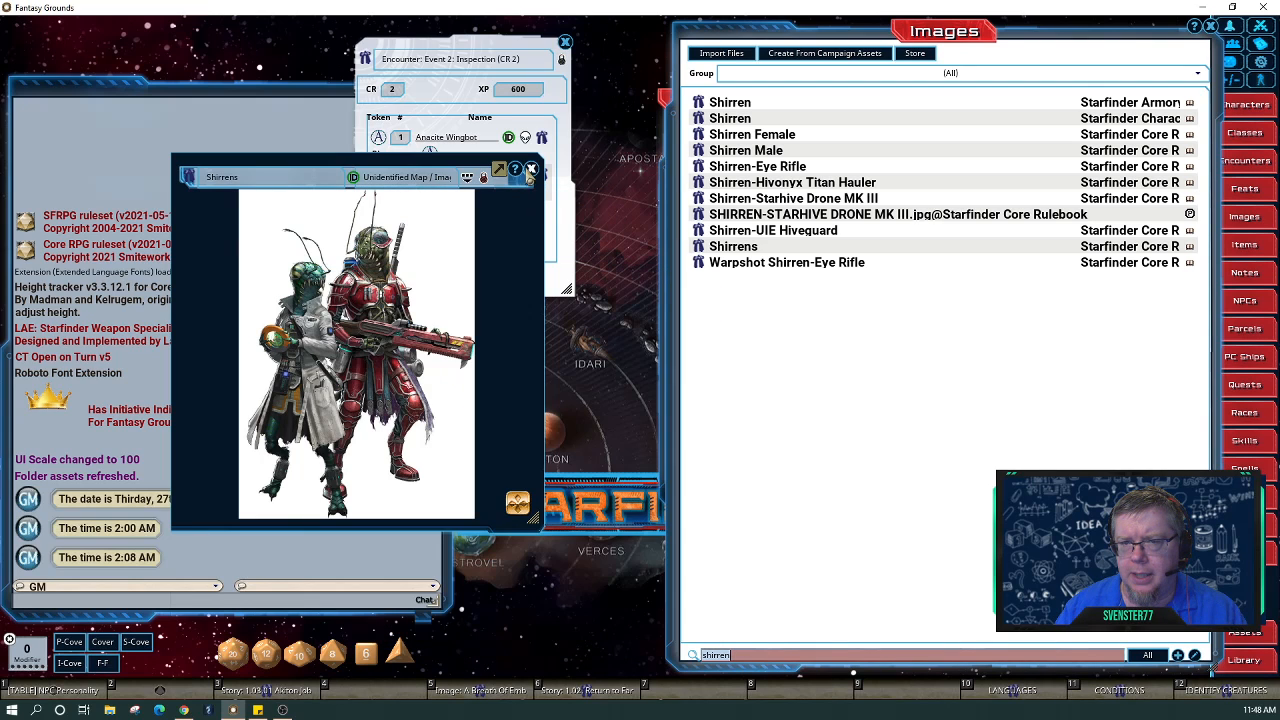
Switch to Chrome and save the DeviantArt shirren mechanic drawing as shirren mechanic.jpg inside the Fantasy Grounds campaigns folder.
{"action": "key", "text": "alt+Tab"}
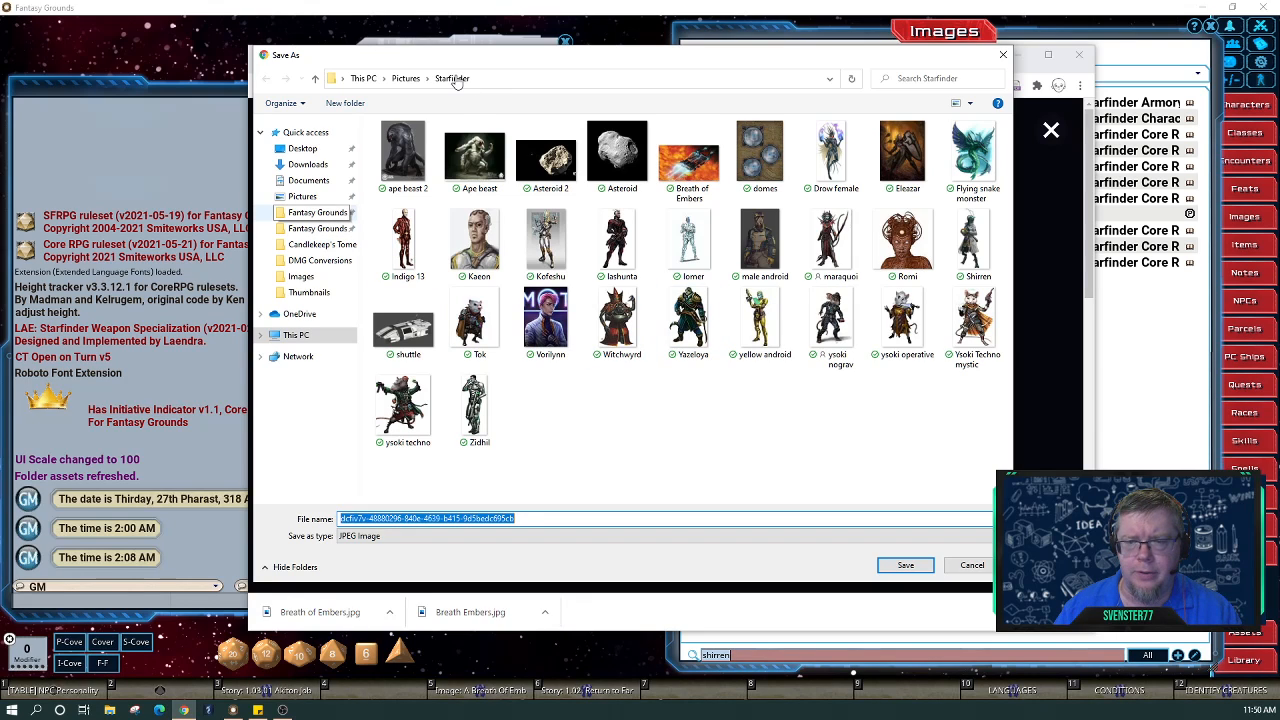
{"action": "left_click", "coordinate": [318, 228]}
{"action": "left_click", "coordinate": [437, 213]}
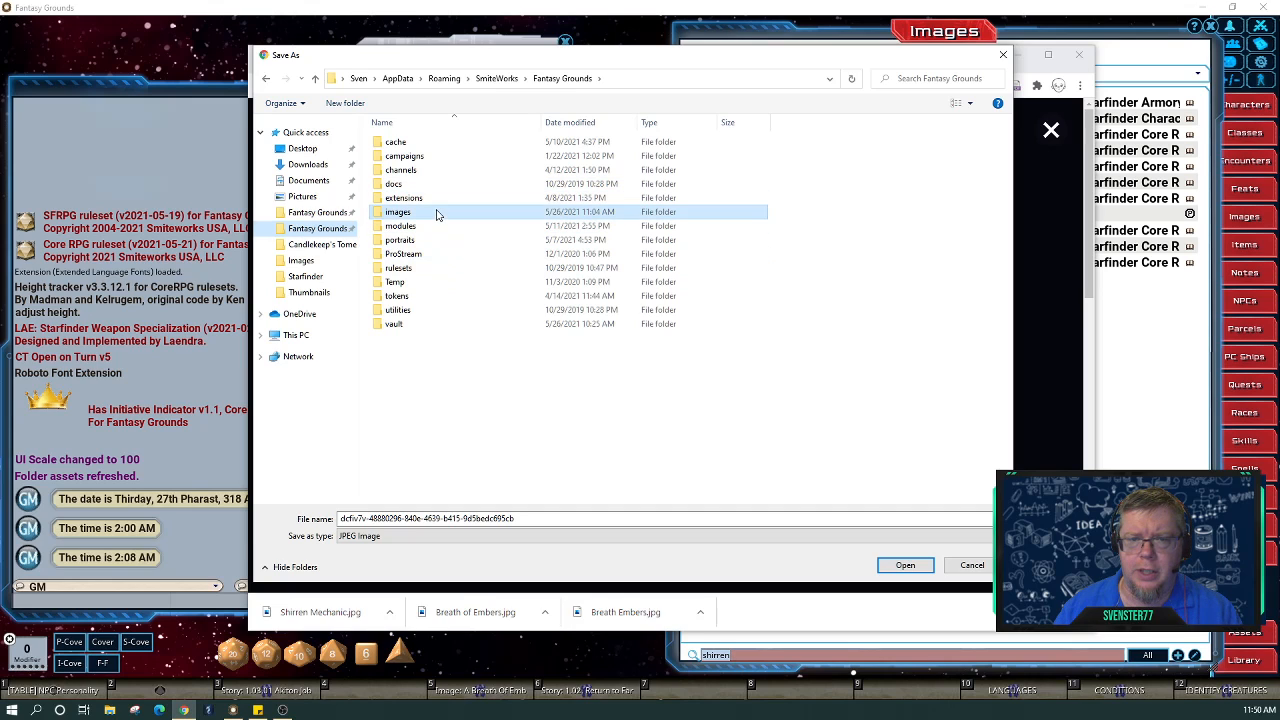
{"action": "left_click", "coordinate": [421, 157]}
{"action": "double_click", "coordinate": [421, 160]}
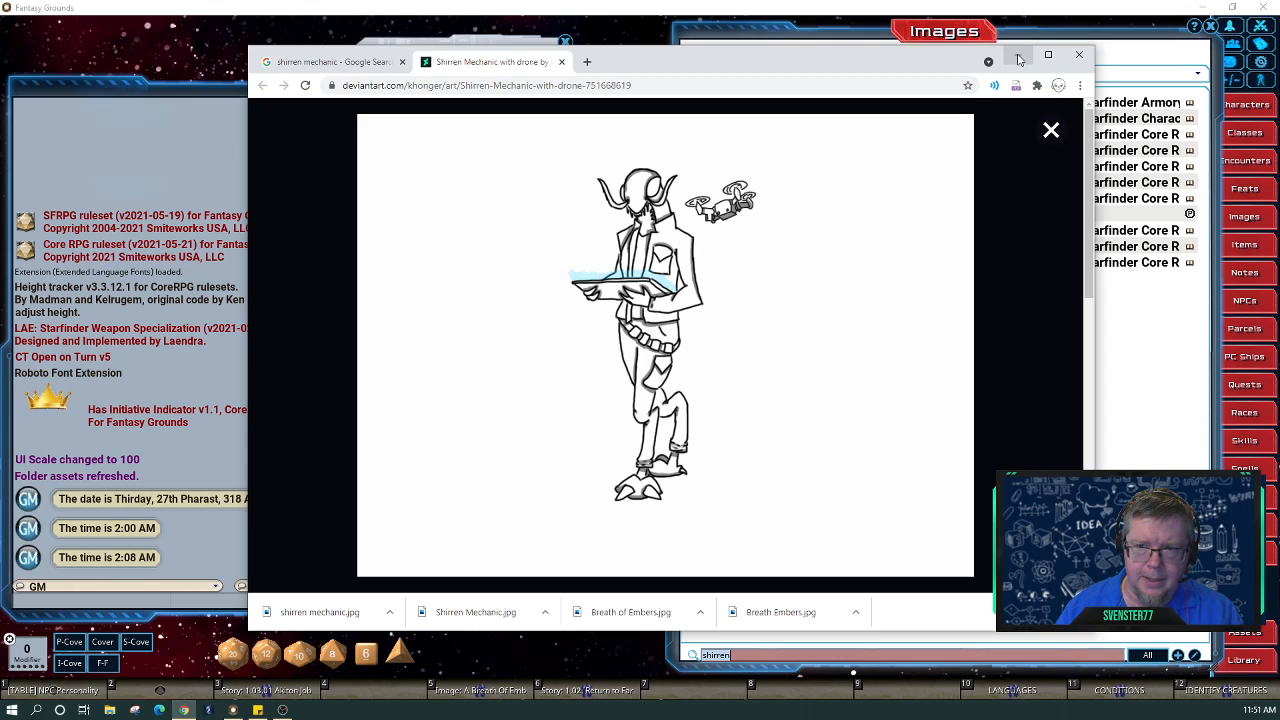
{"action": "left_click", "coordinate": [1019, 60]}
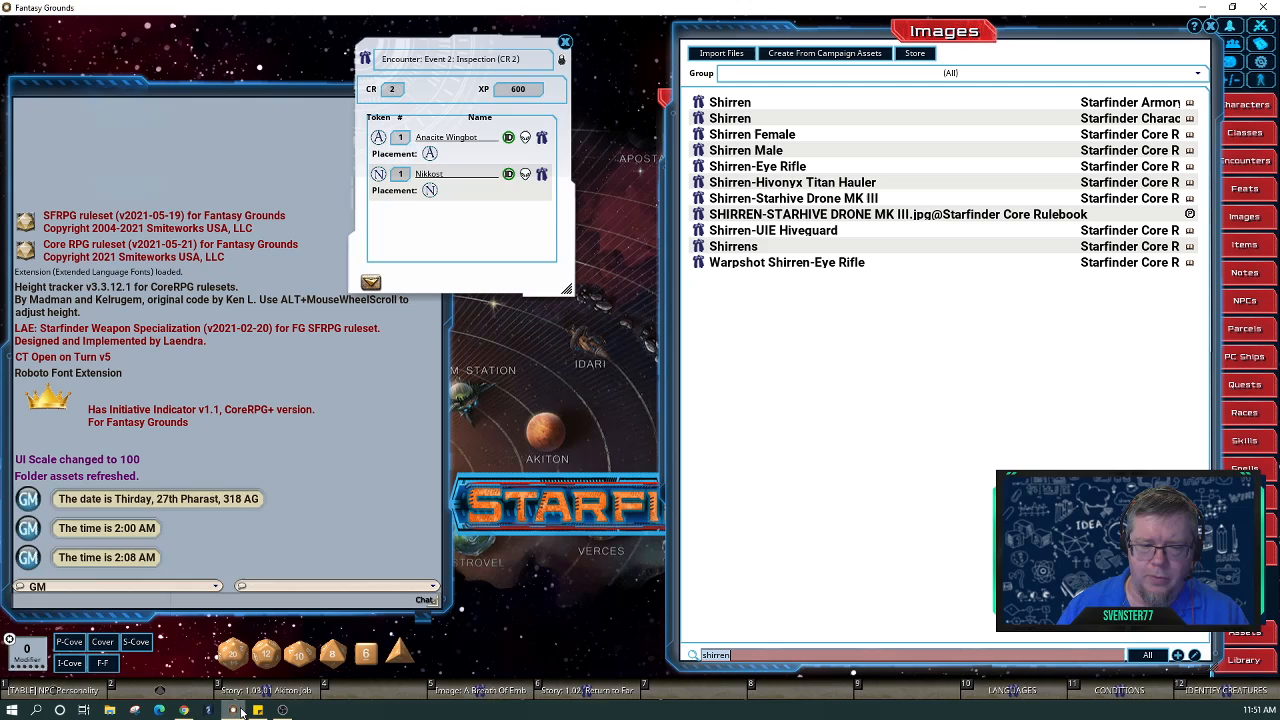
Switch to Token Stamp 2 in Chrome, make a blue-bordered token from the shirren mechanic drawing, and download Drone.png.
{"action": "mouse_move", "coordinate": [232, 710]}
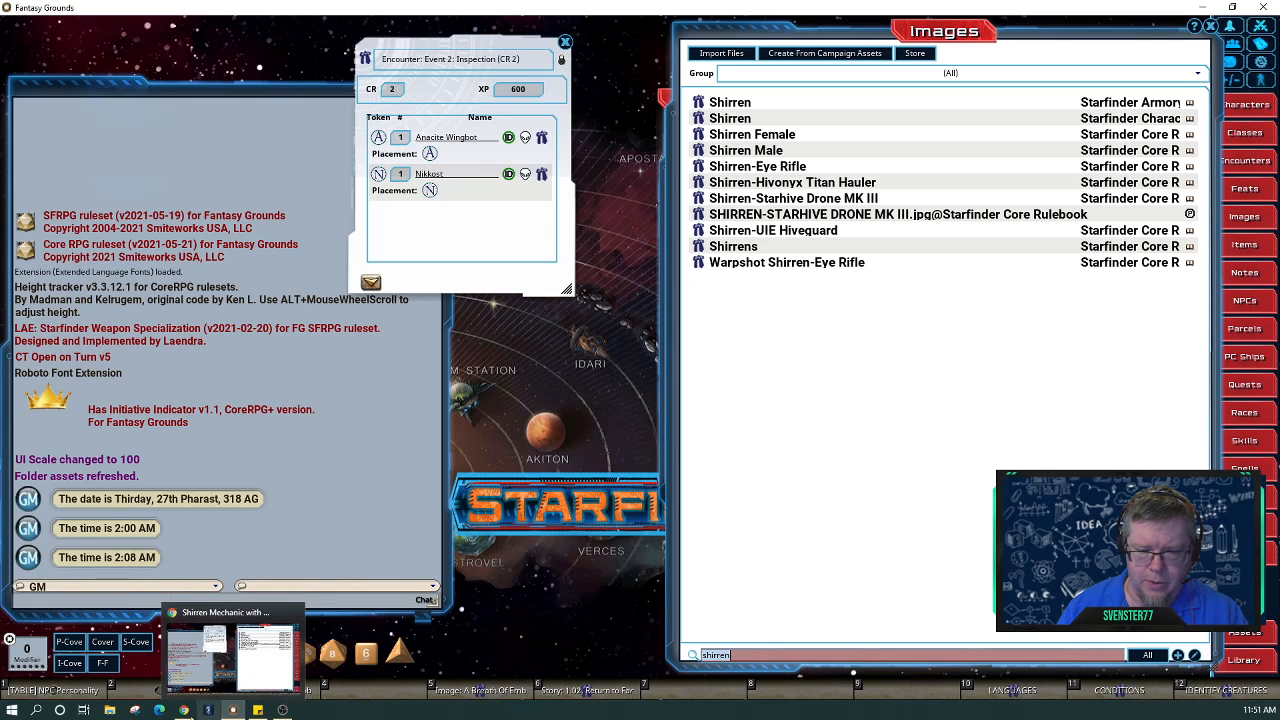
{"action": "left_click", "coordinate": [190, 655]}
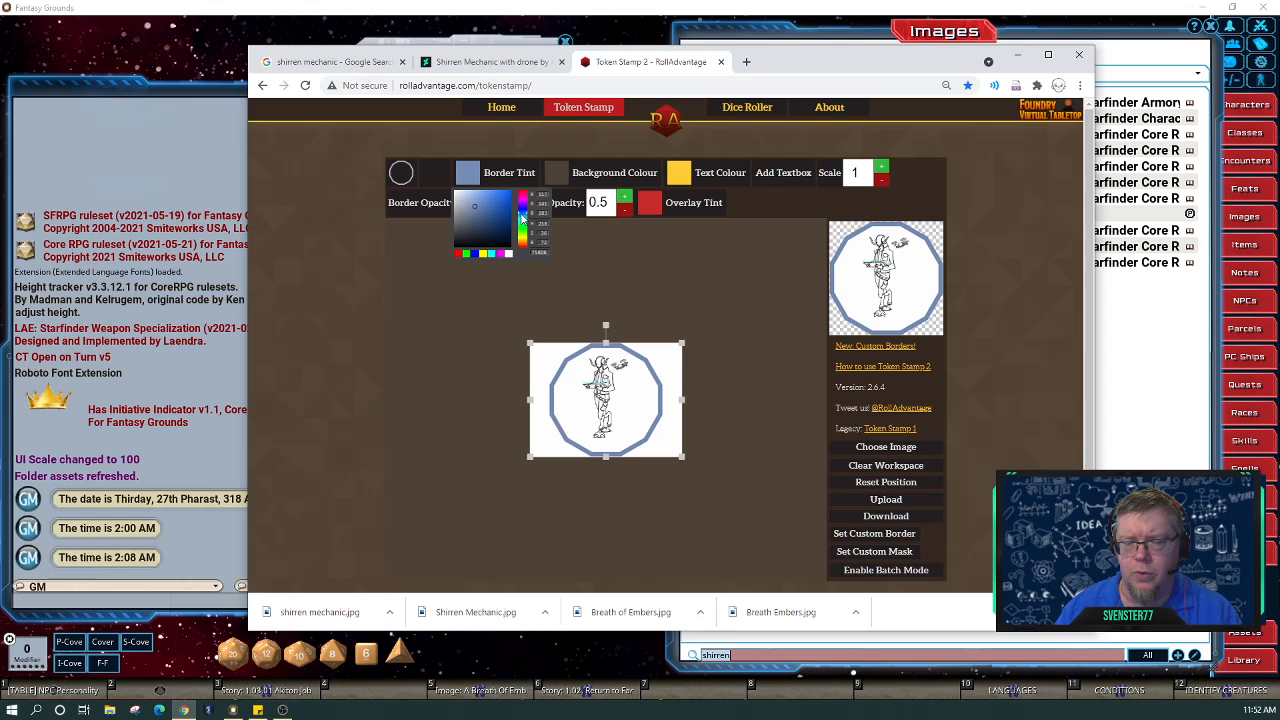
{"action": "left_click", "coordinate": [485, 300]}
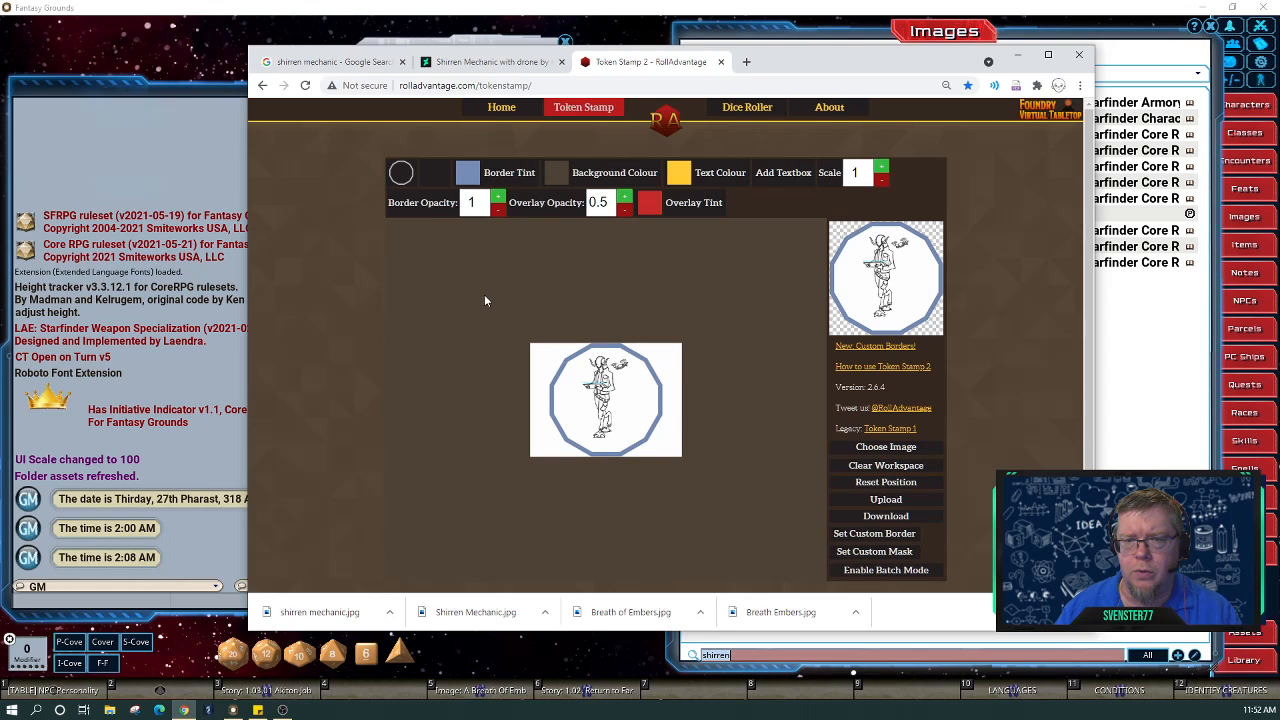
{"action": "left_click", "coordinate": [626, 395]}
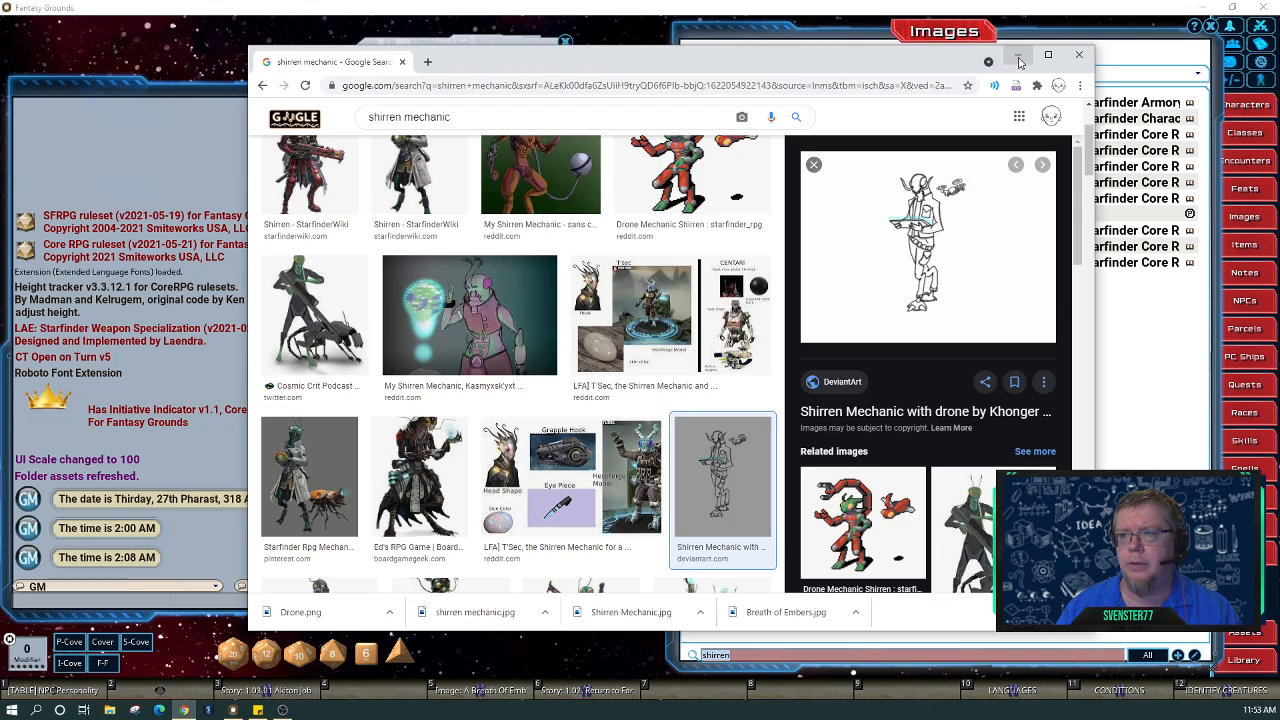
{"action": "left_click", "coordinate": [1017, 54]}
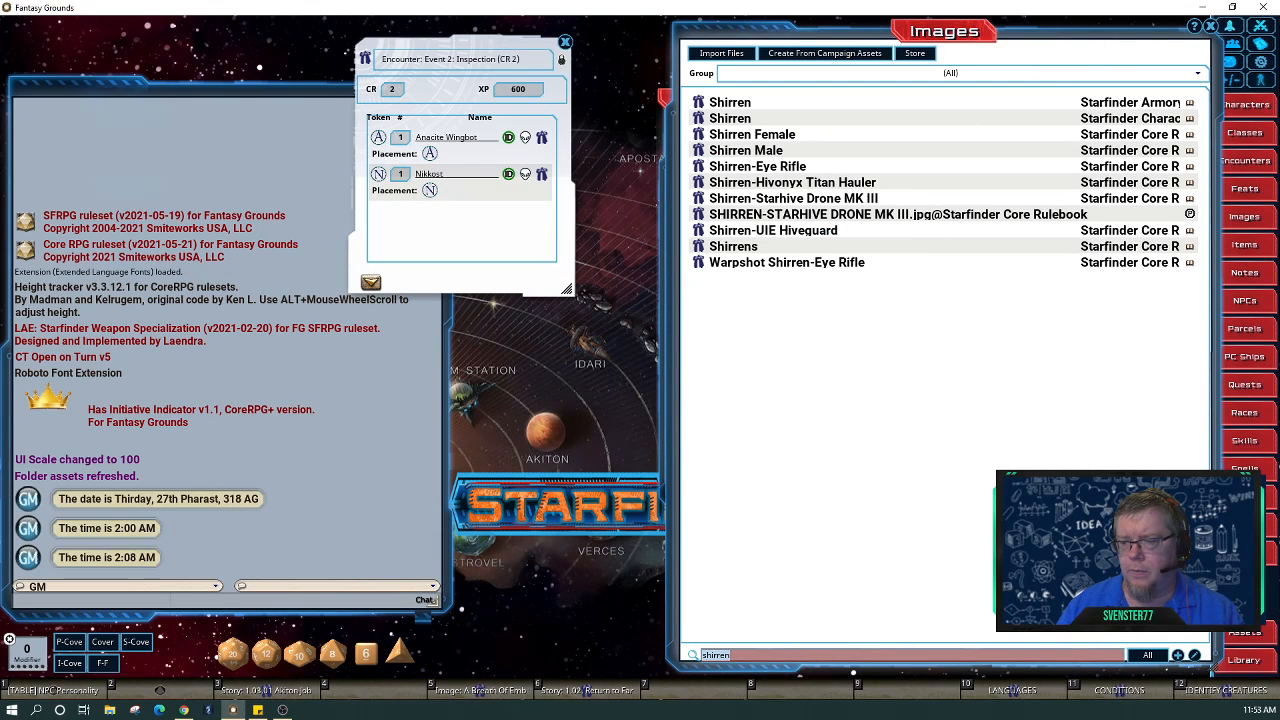
Open the image assets in Fantasy Grounds and refresh the asset folders.
{"action": "left_click_drag", "start_coordinate": [1212, 600], "coordinate": [1203, 599]}
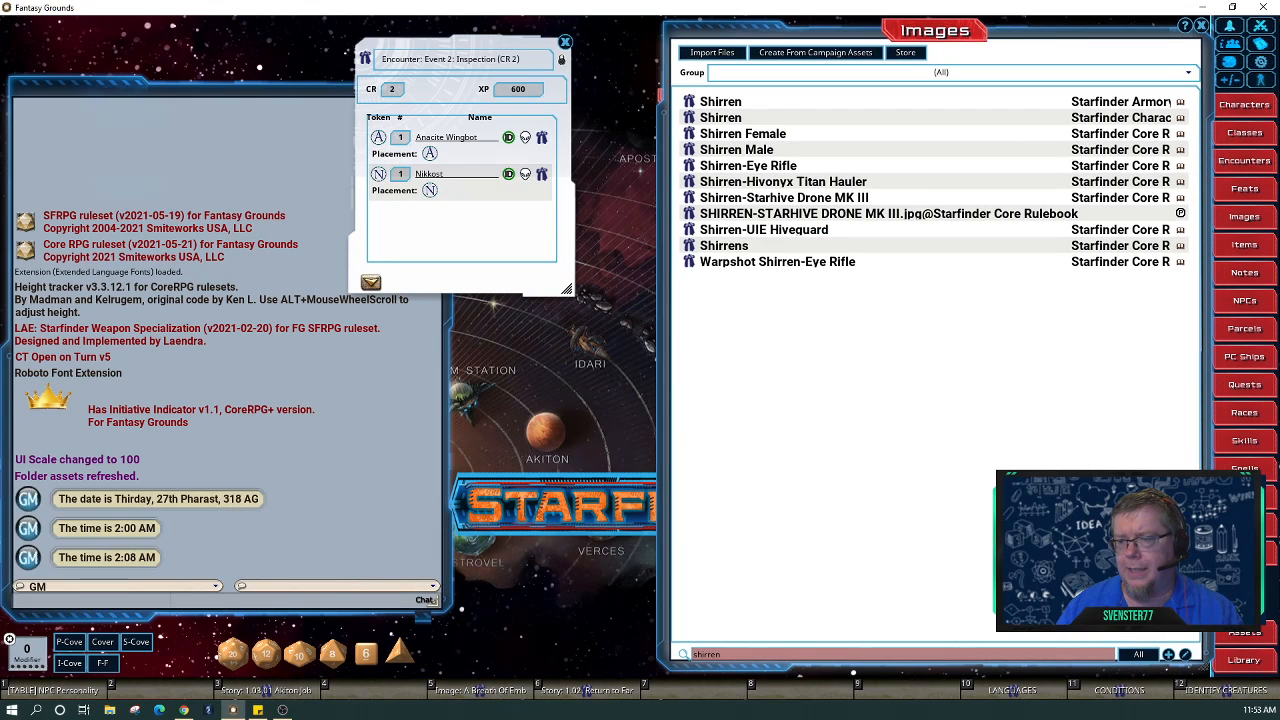
{"action": "left_click", "coordinate": [1245, 632]}
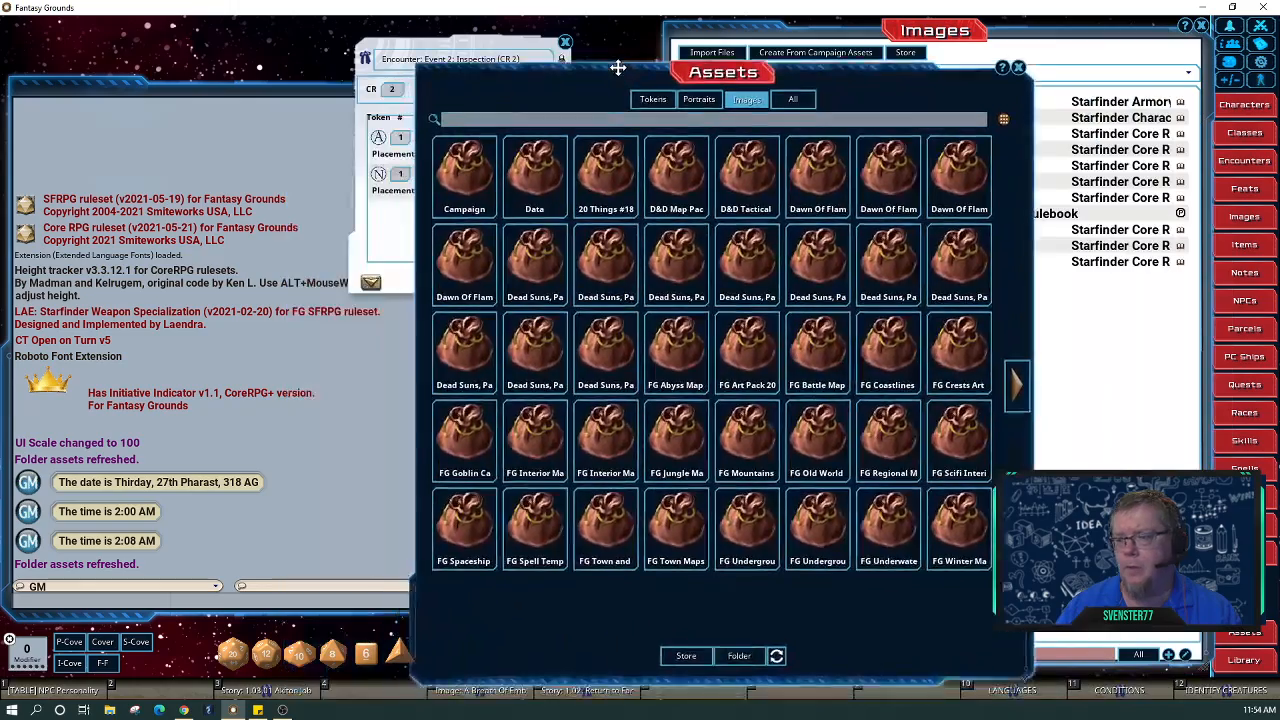
{"action": "left_click_drag", "start_coordinate": [620, 50], "coordinate": [645, 58]}
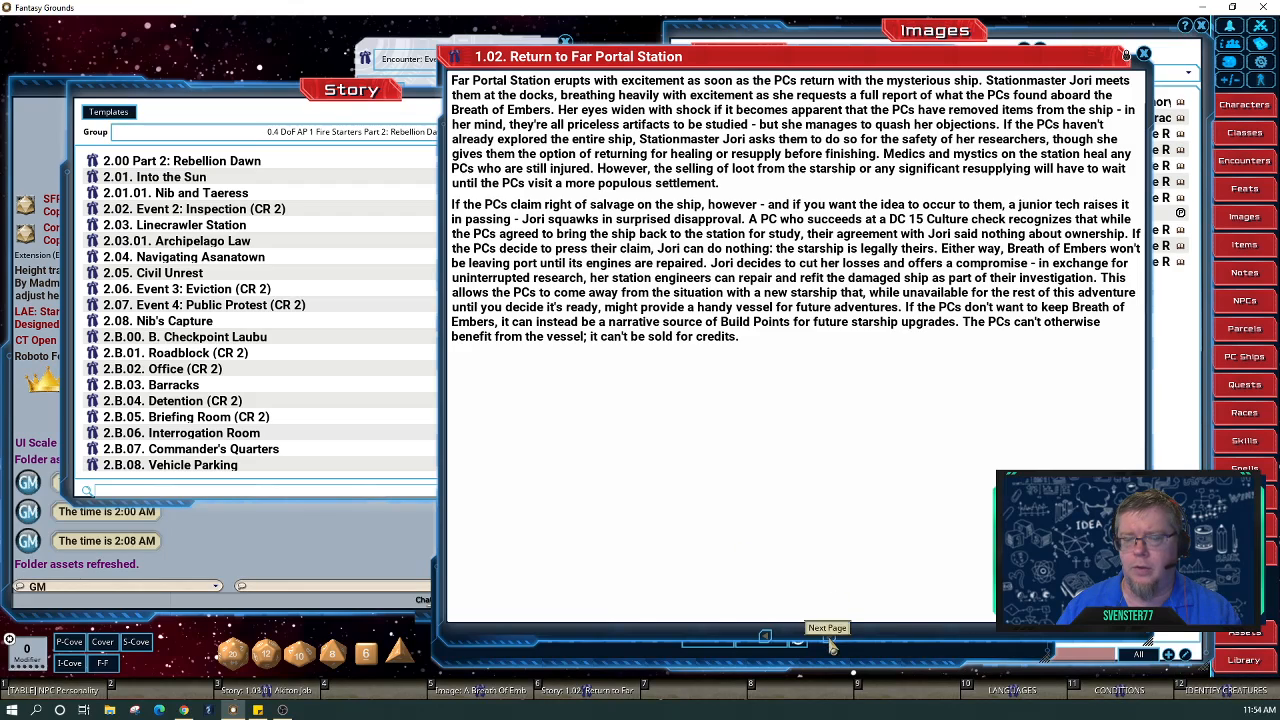
Page forward through the story entries from Return to Far Portal Station, past Research, to review the adventure text.
{"action": "left_click", "coordinate": [830, 637]}
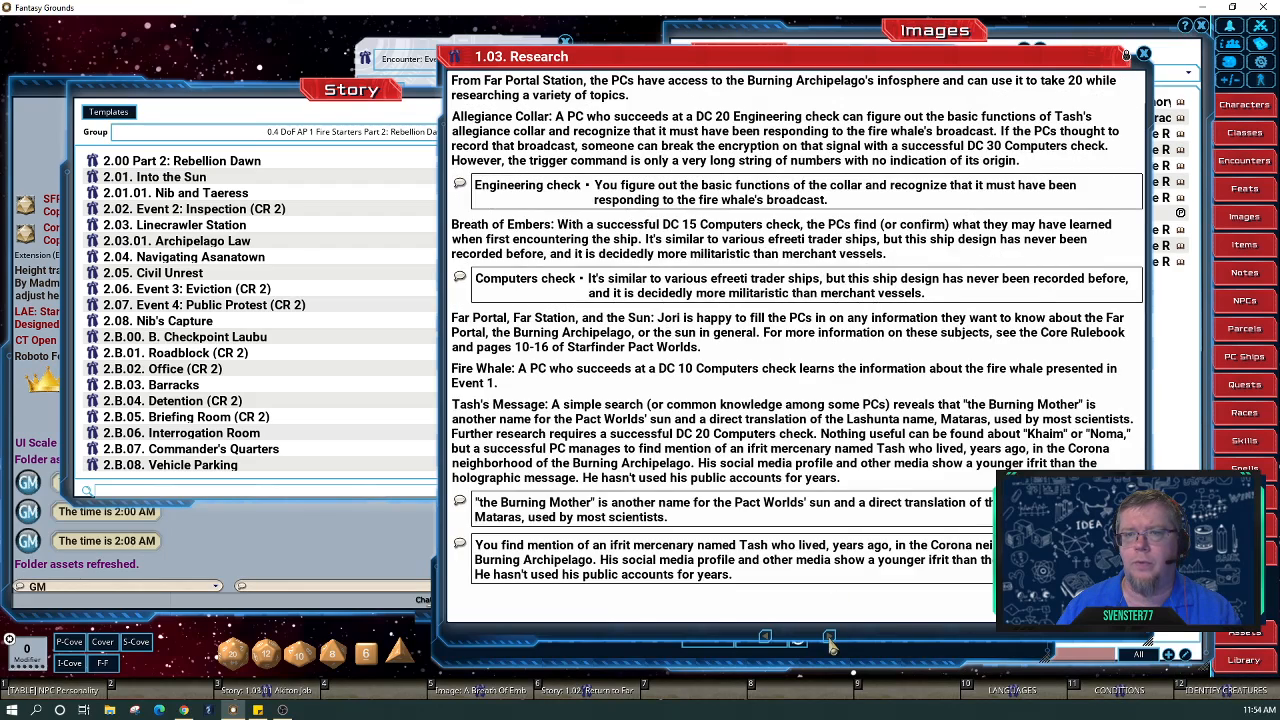
{"action": "left_click", "coordinate": [830, 638]}
{"action": "left_click", "coordinate": [829, 637]}
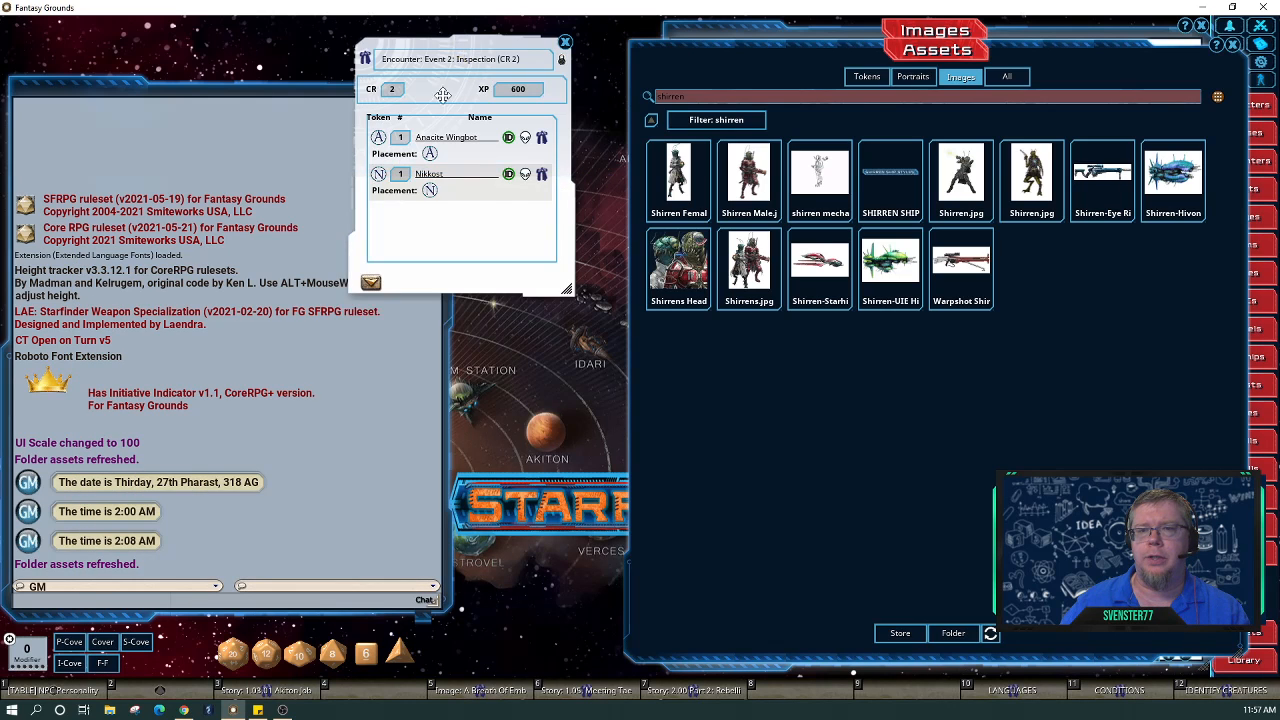
Move the Event 2: Inspection encounter clear of the assets, show the token assets, and clear the drone search filter.
{"action": "left_click_drag", "start_coordinate": [442, 94], "coordinate": [426, 290]}
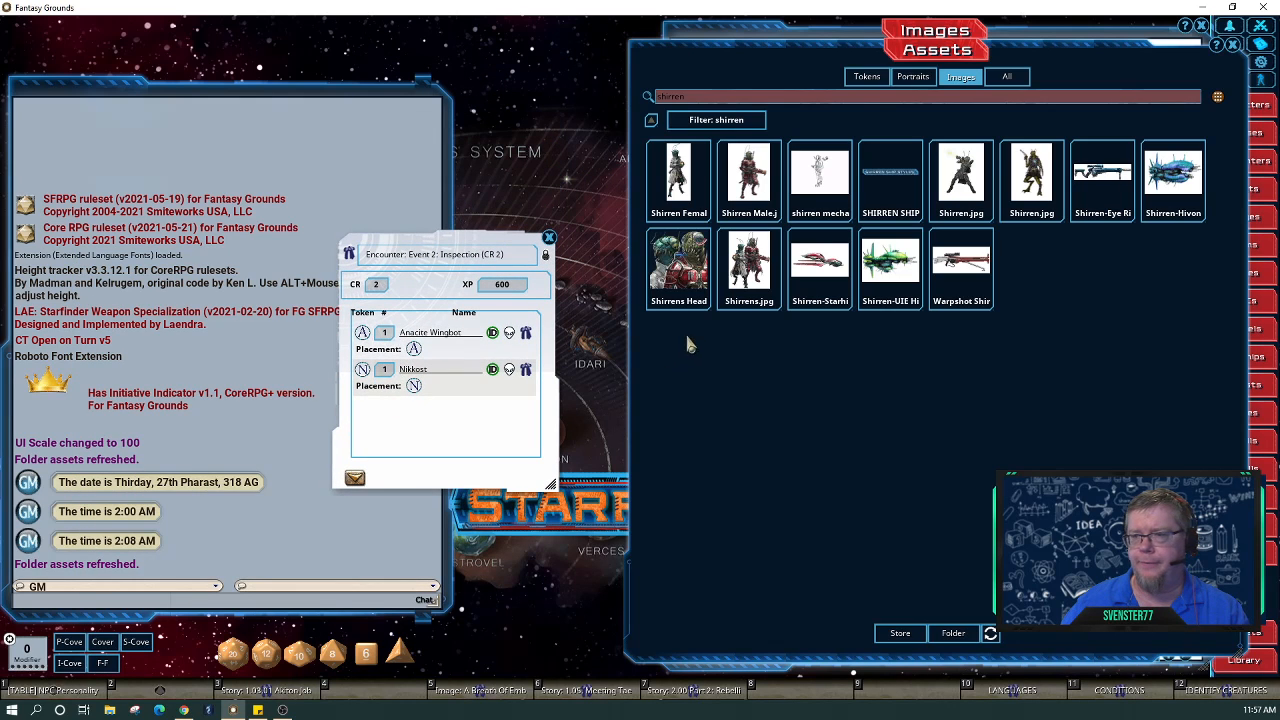
{"action": "left_click", "coordinate": [865, 77]}
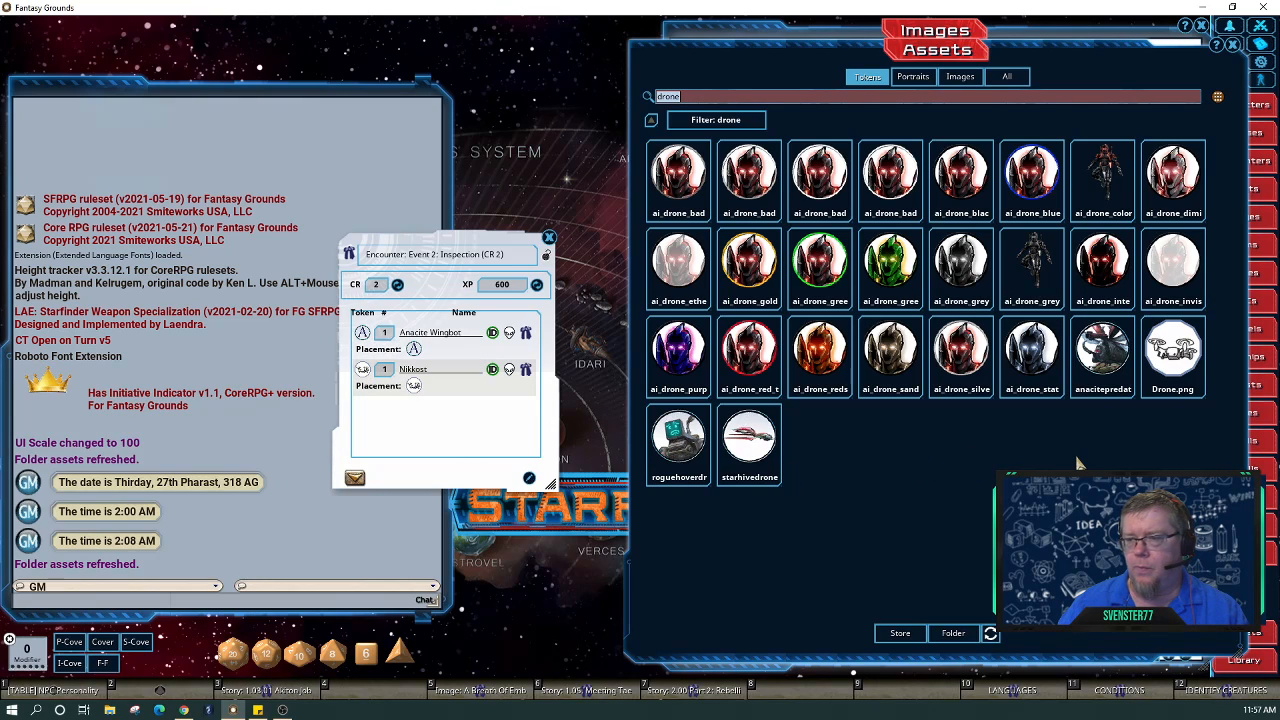
{"action": "key", "text": "BackSpace"}
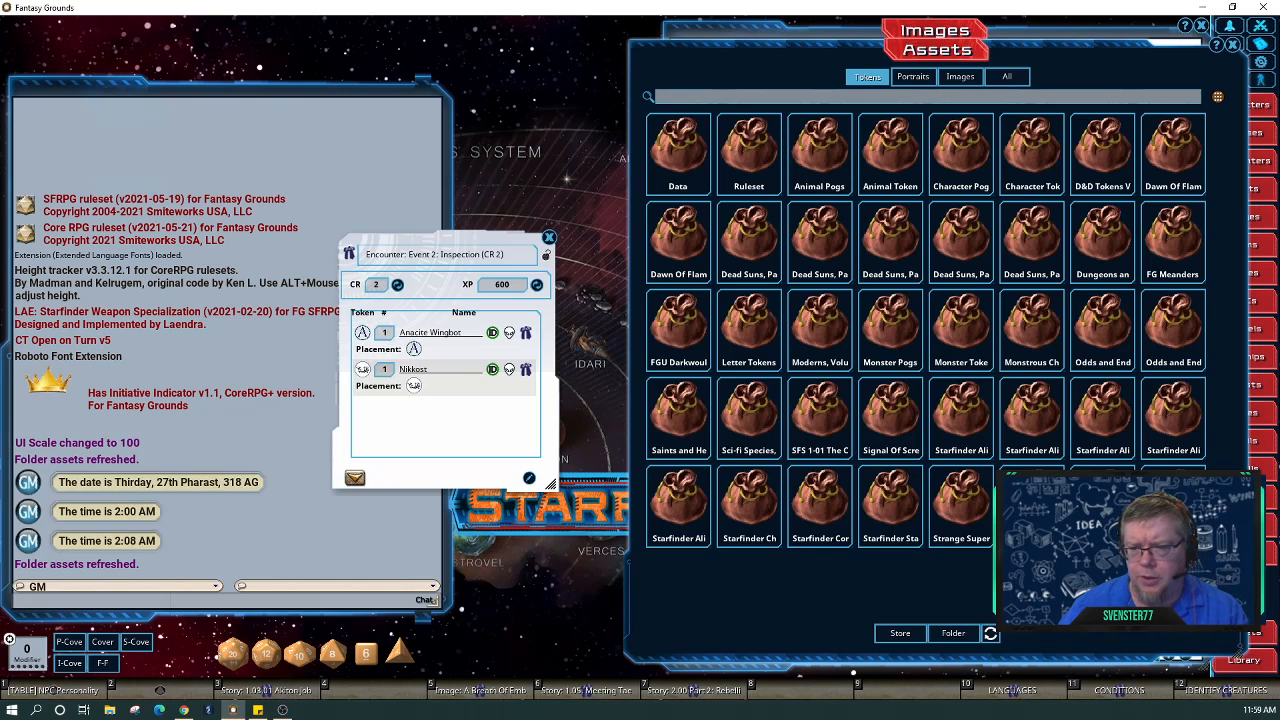
Browse the Sci-fi Species, Volume 4 token folder for the Anacite Wingbot in the Event 2: Inspection encounter.
{"action": "left_click", "coordinate": [835, 420]}
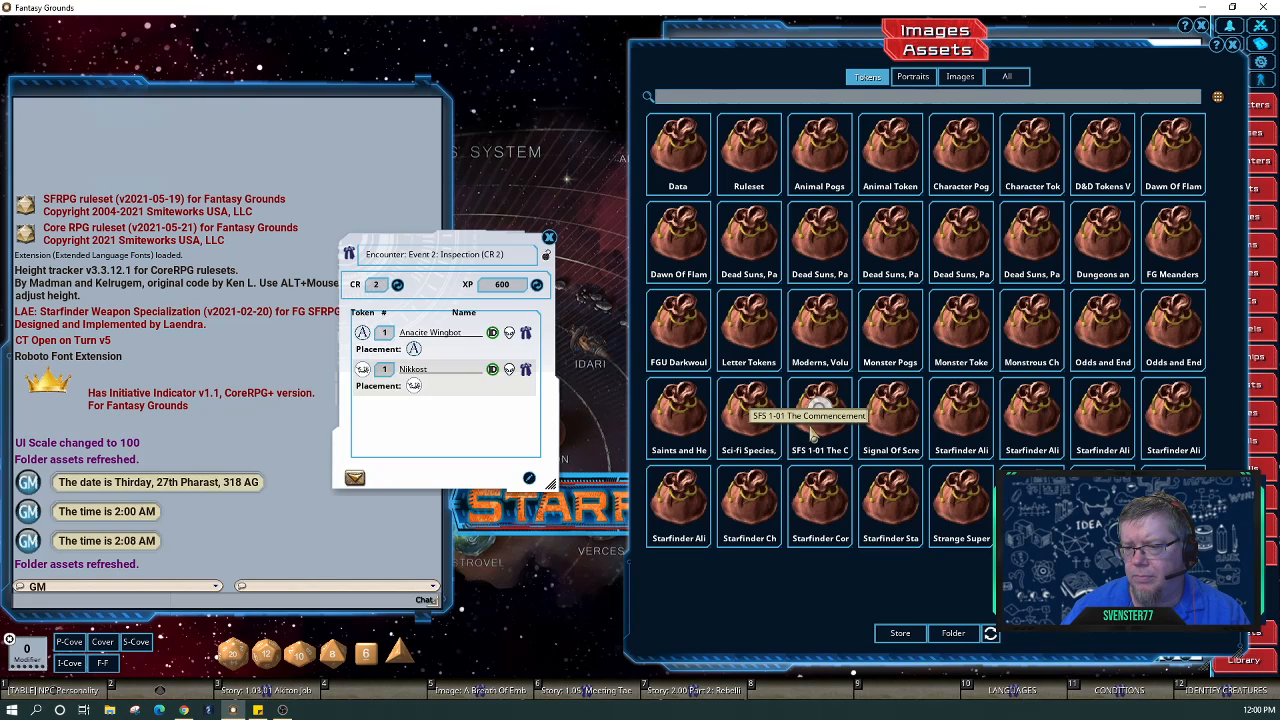
{"action": "left_click", "coordinate": [767, 432]}
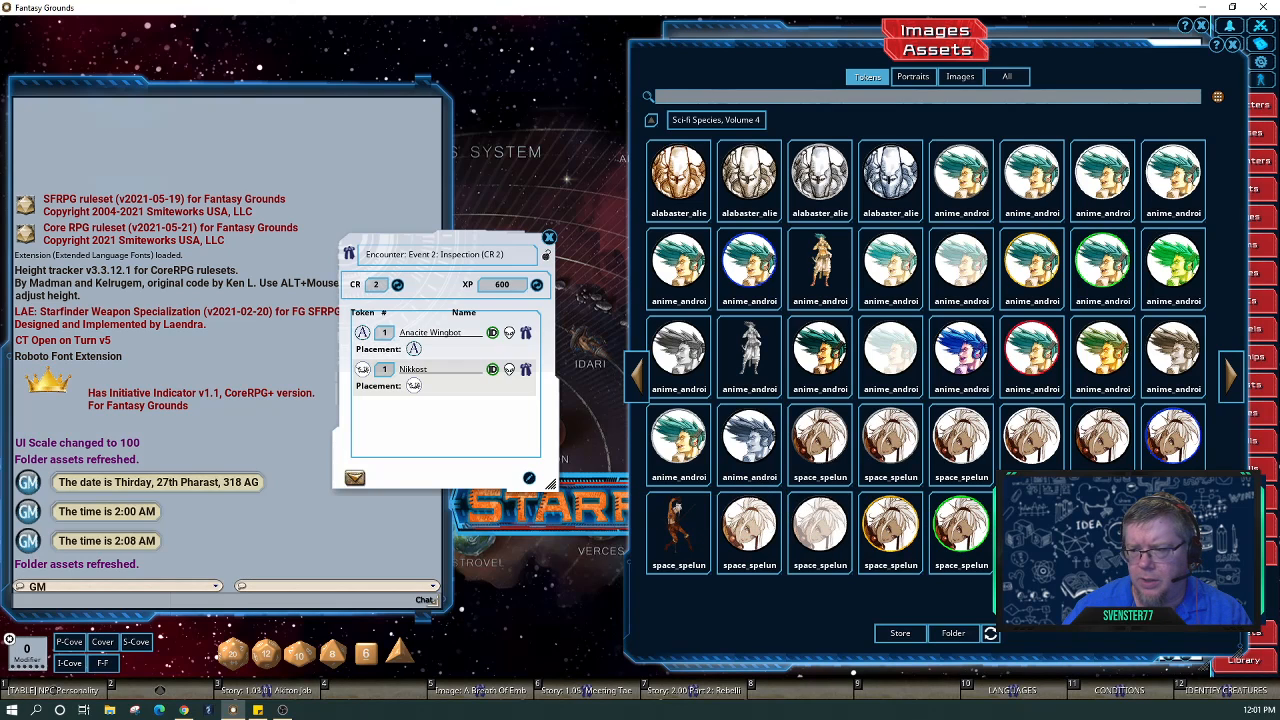
{"action": "left_click_drag", "start_coordinate": [363, 333], "coordinate": [363, 334]}
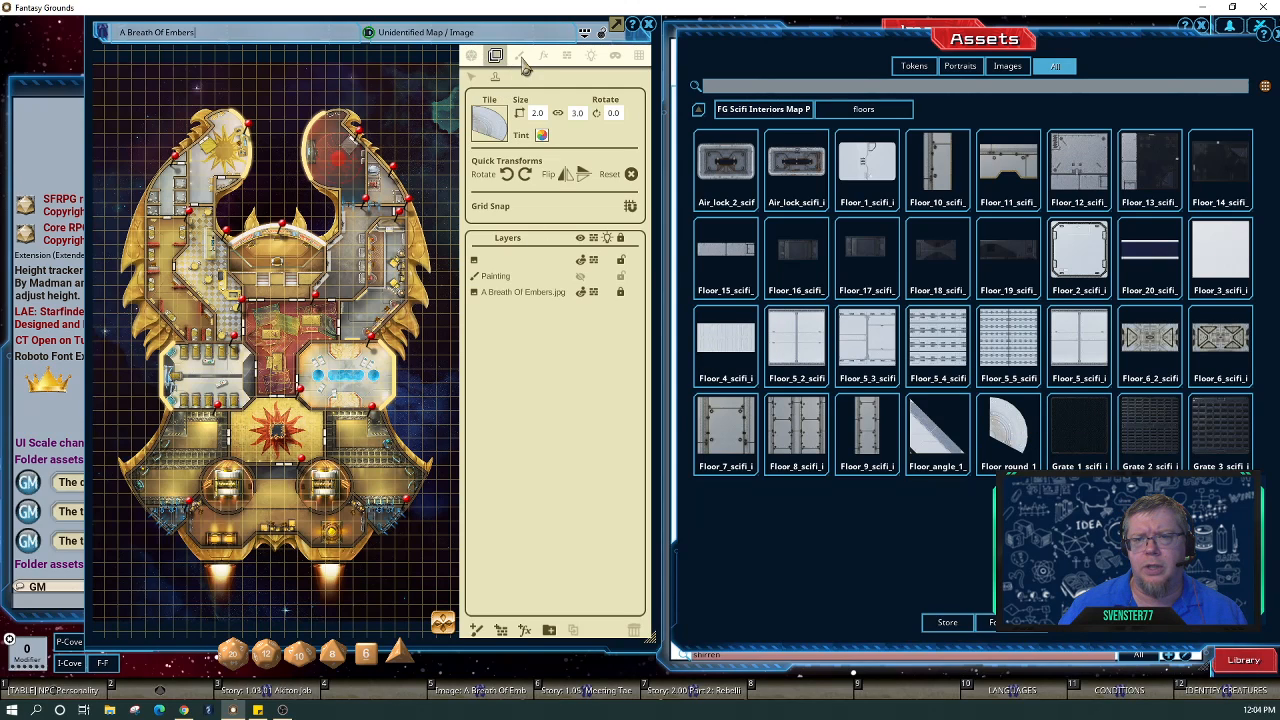
Switch the A Breath Of Embers map to painting and enlarge the rounded floor brush to 20 by 30.
{"action": "left_click", "coordinate": [520, 57]}
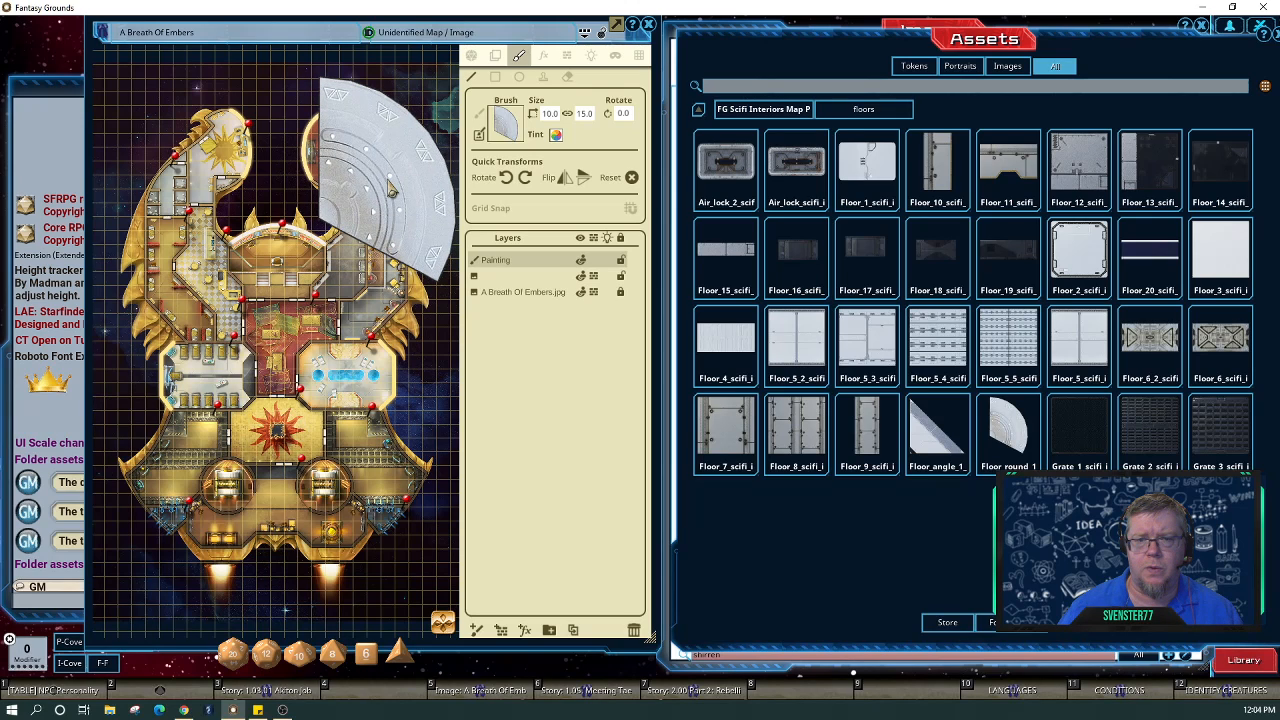
{"action": "scroll", "coordinate": [390, 190], "scroll_direction": "up", "scroll_amount": 1}
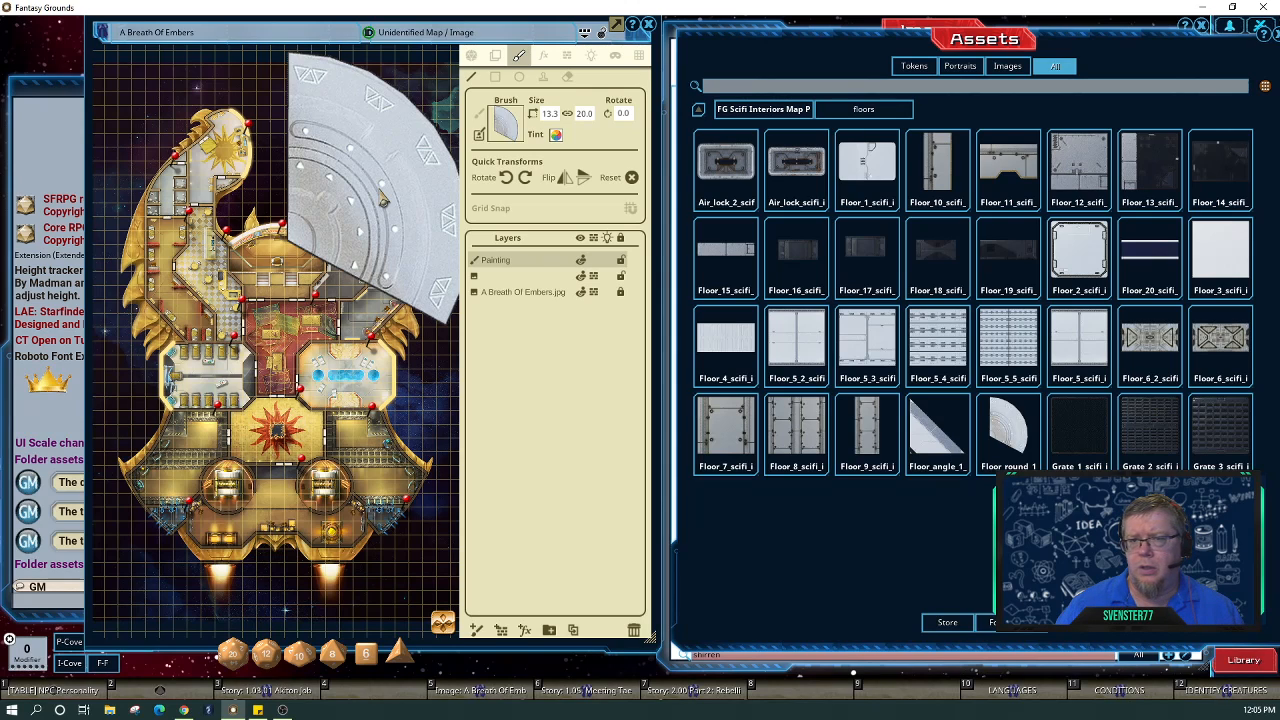
{"action": "scroll", "coordinate": [383, 200], "scroll_direction": "up", "scroll_amount": 2}
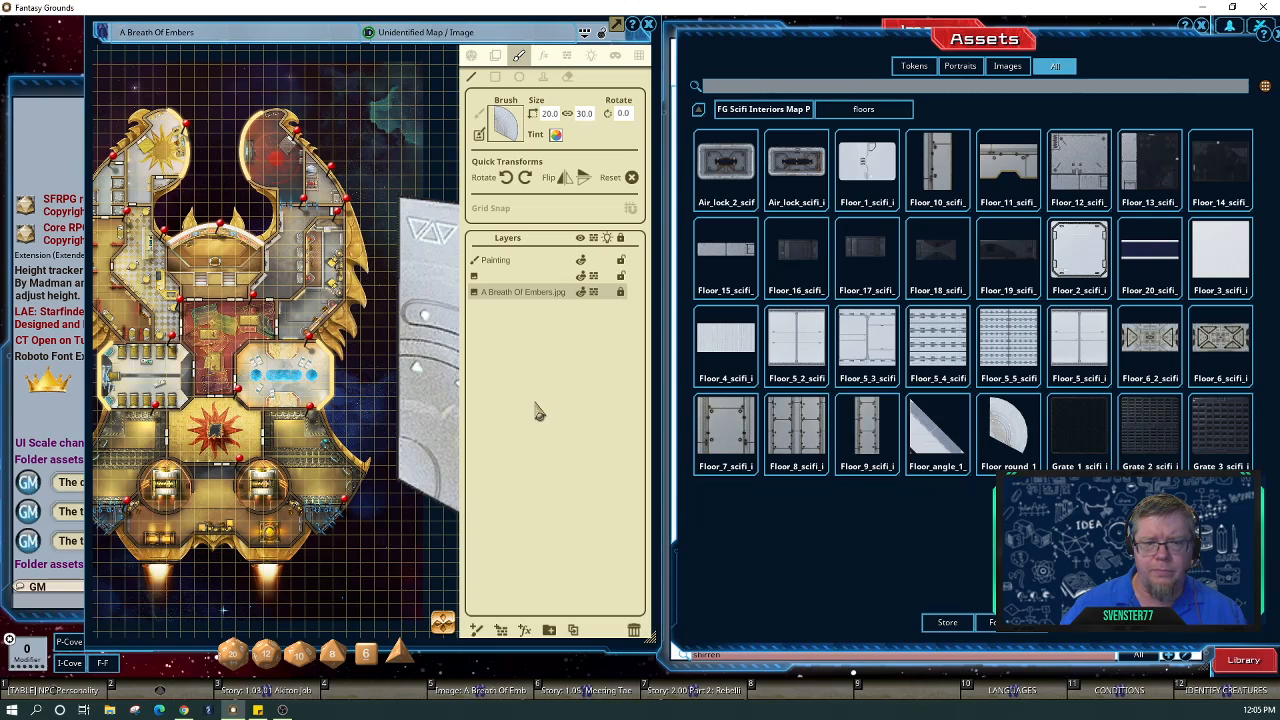